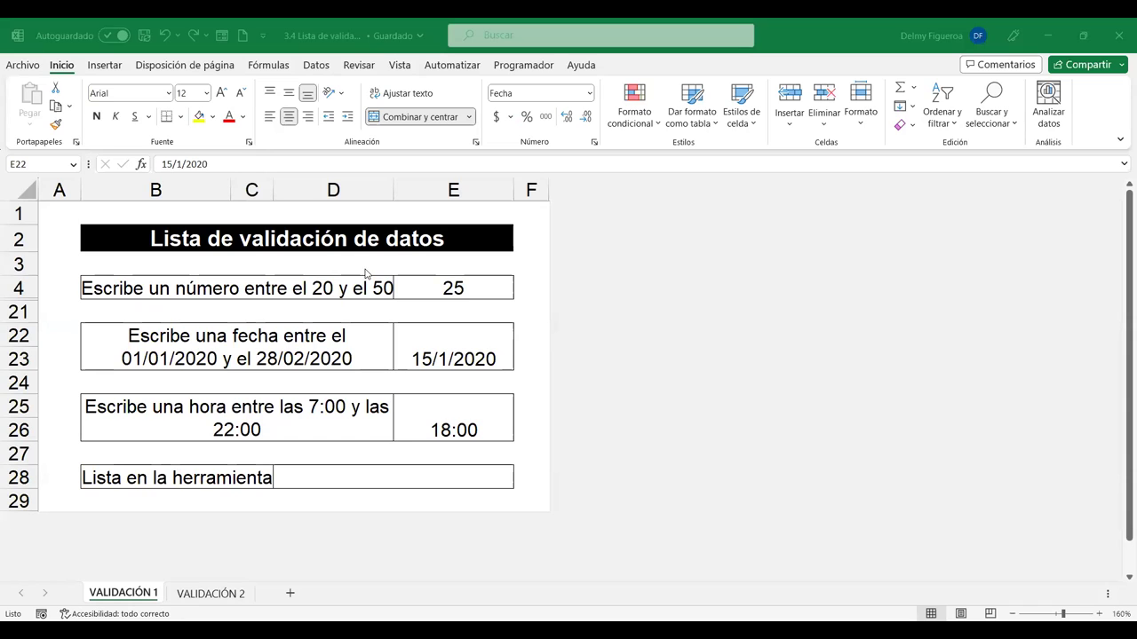
Enter 10 in E4 to check that the 20–50 rule rejects it.
{"action": "left_click", "coordinate": [461, 288]}
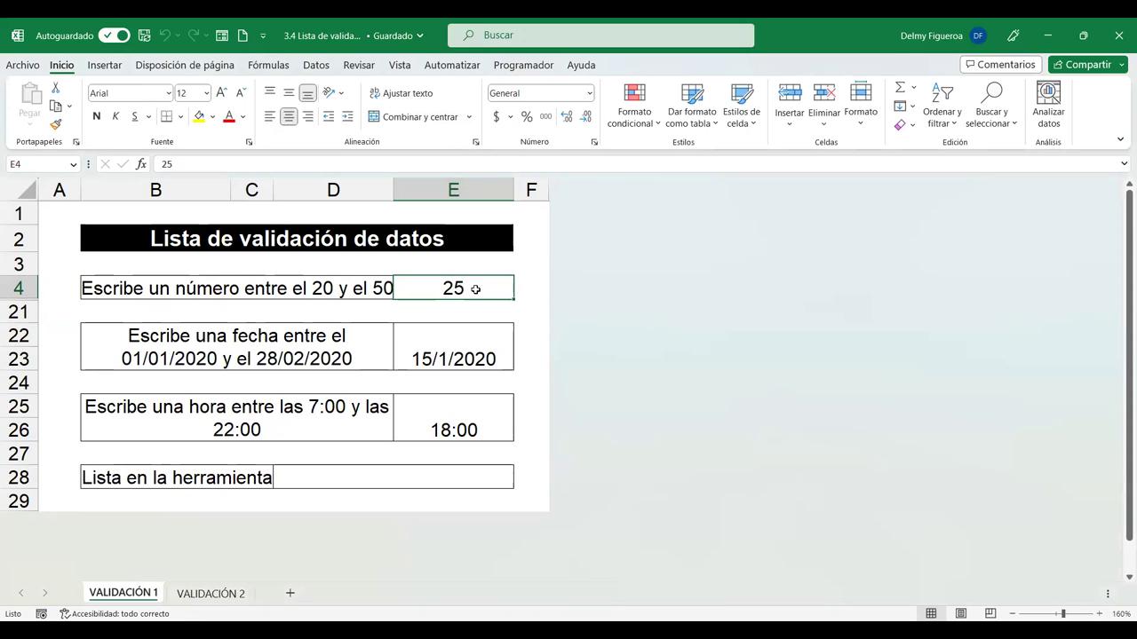
{"action": "type", "text": "10"}
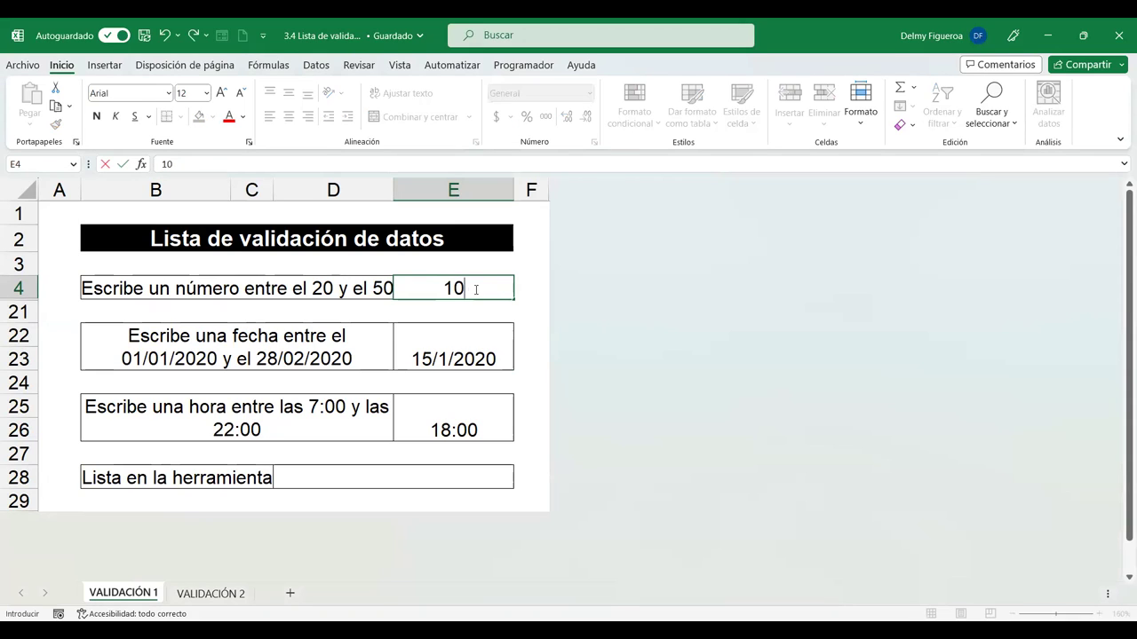
{"action": "key", "text": "Return"}
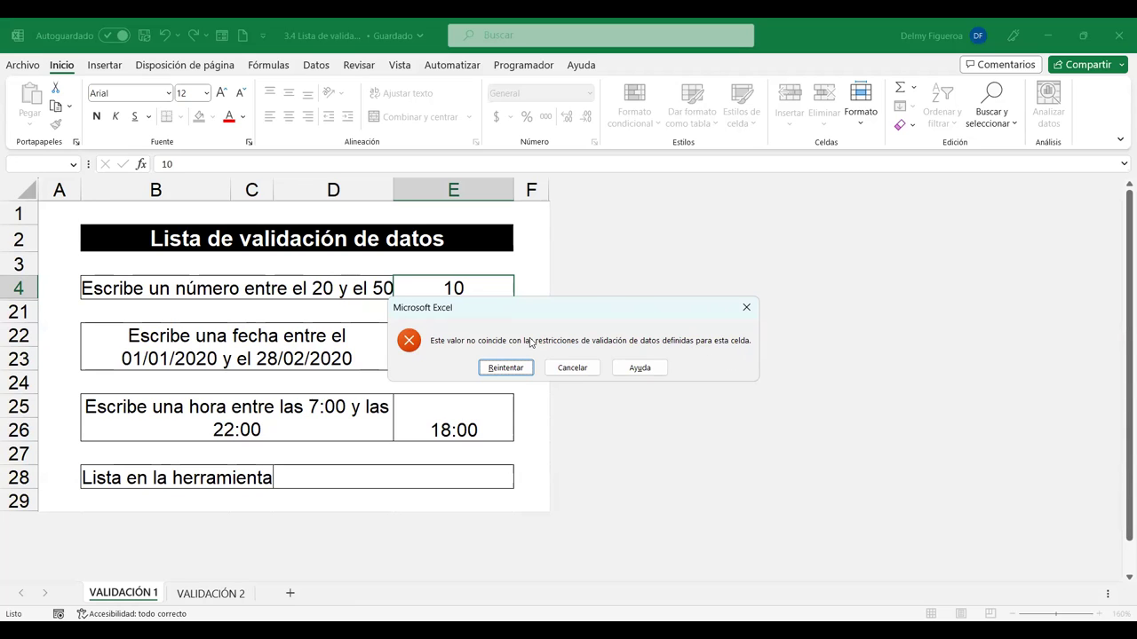
Retry and enter 21 in E4, which the 20–50 rule accepts.
{"action": "left_click", "coordinate": [517, 366]}
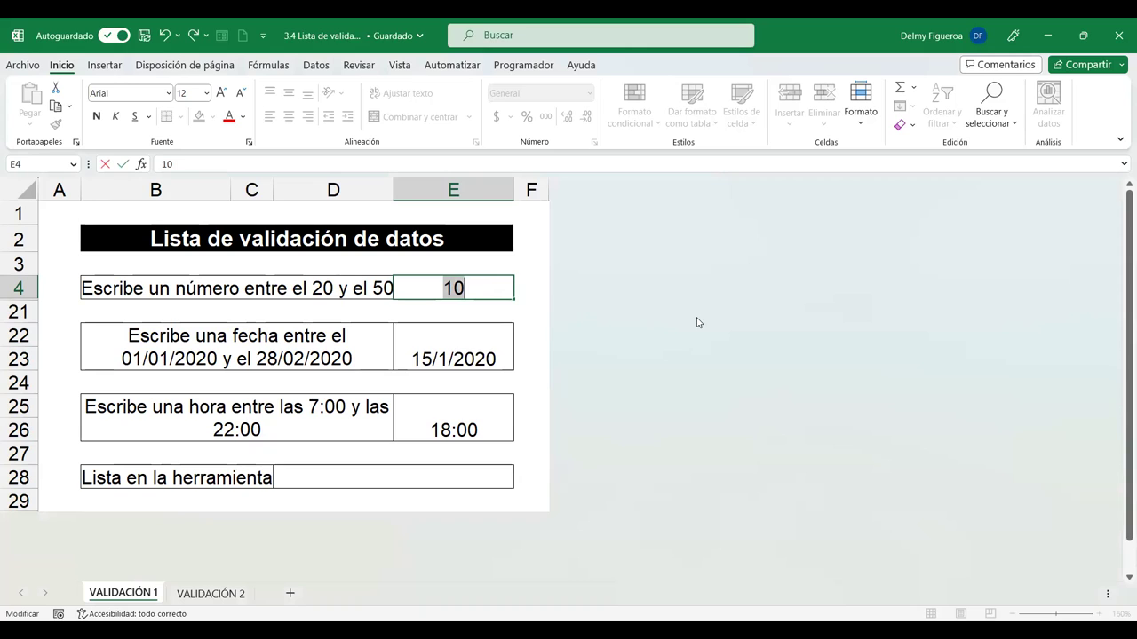
{"action": "type", "text": "21"}
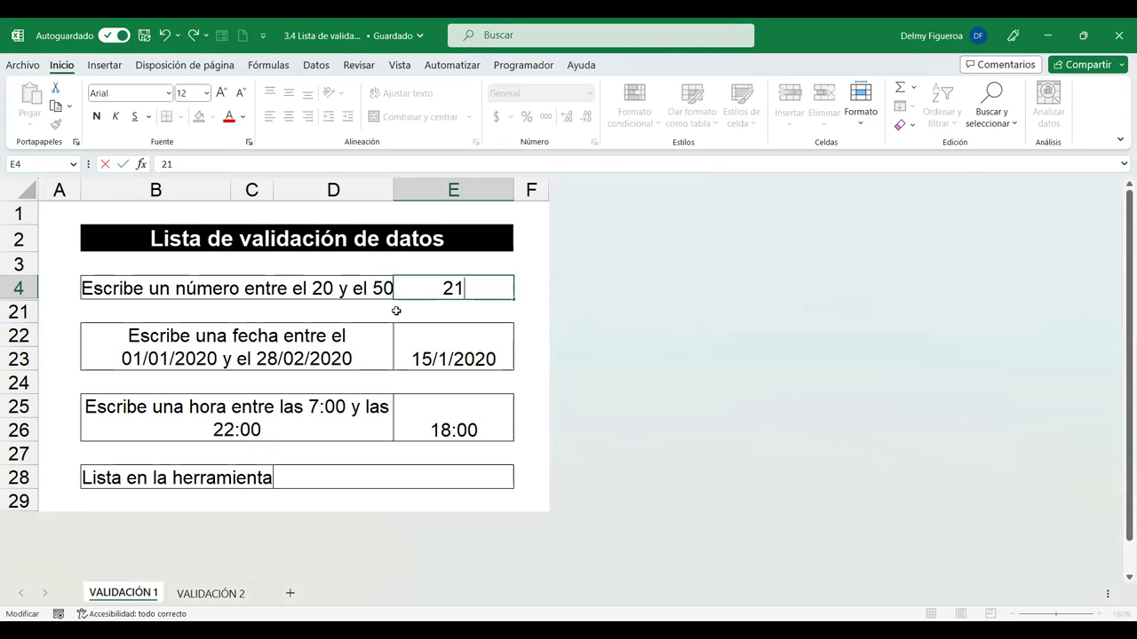
{"action": "key", "text": "Return"}
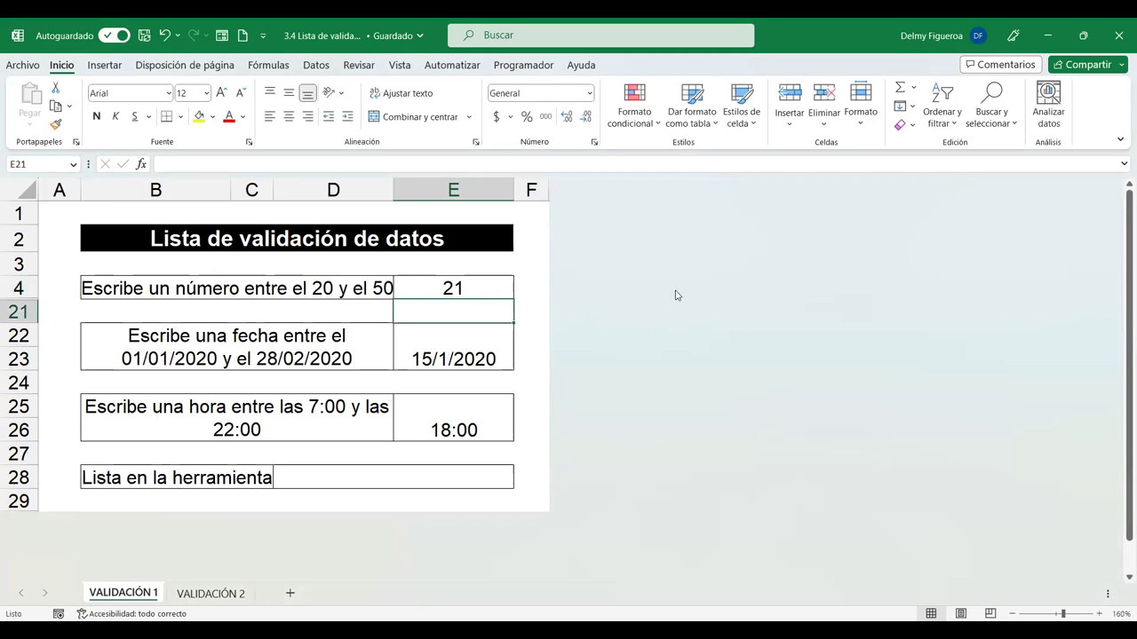
{"action": "left_click", "coordinate": [469, 284]}
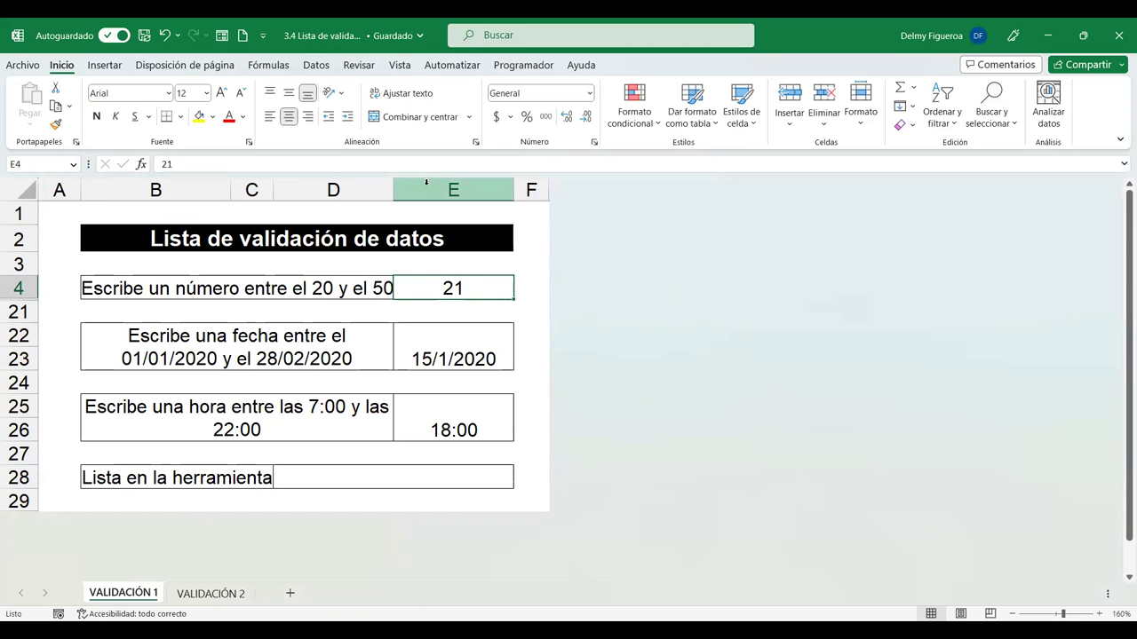
Clear all criteria from E4's Validación de datos and confirm with Aceptar.
{"action": "left_click", "coordinate": [313, 66]}
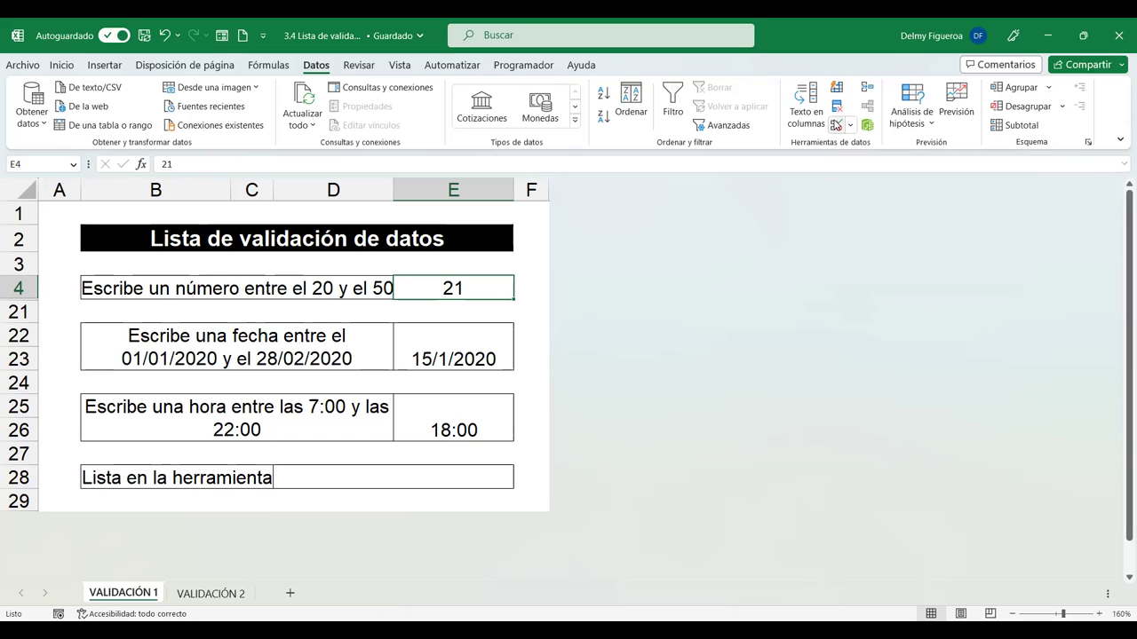
{"action": "left_click", "coordinate": [835, 125]}
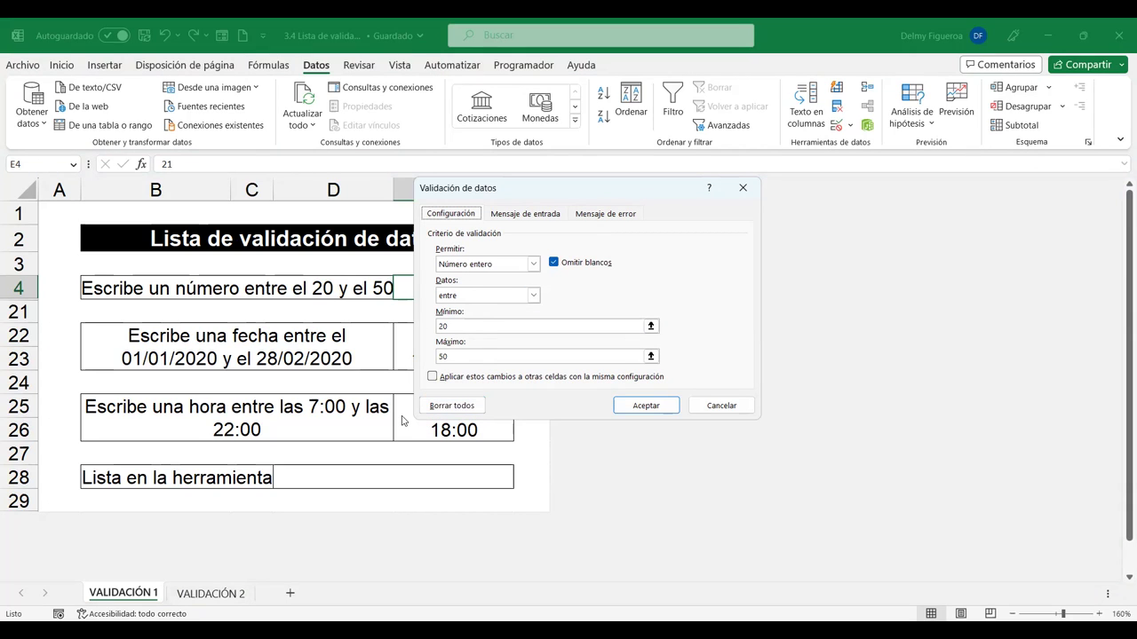
{"action": "left_click", "coordinate": [455, 409]}
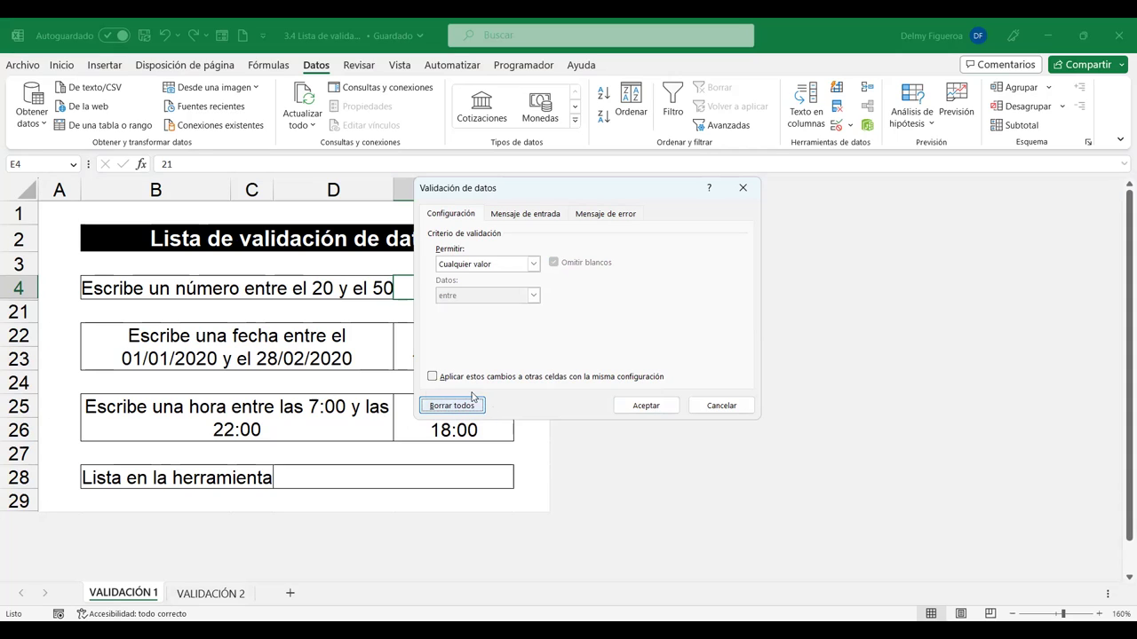
{"action": "left_click", "coordinate": [656, 409]}
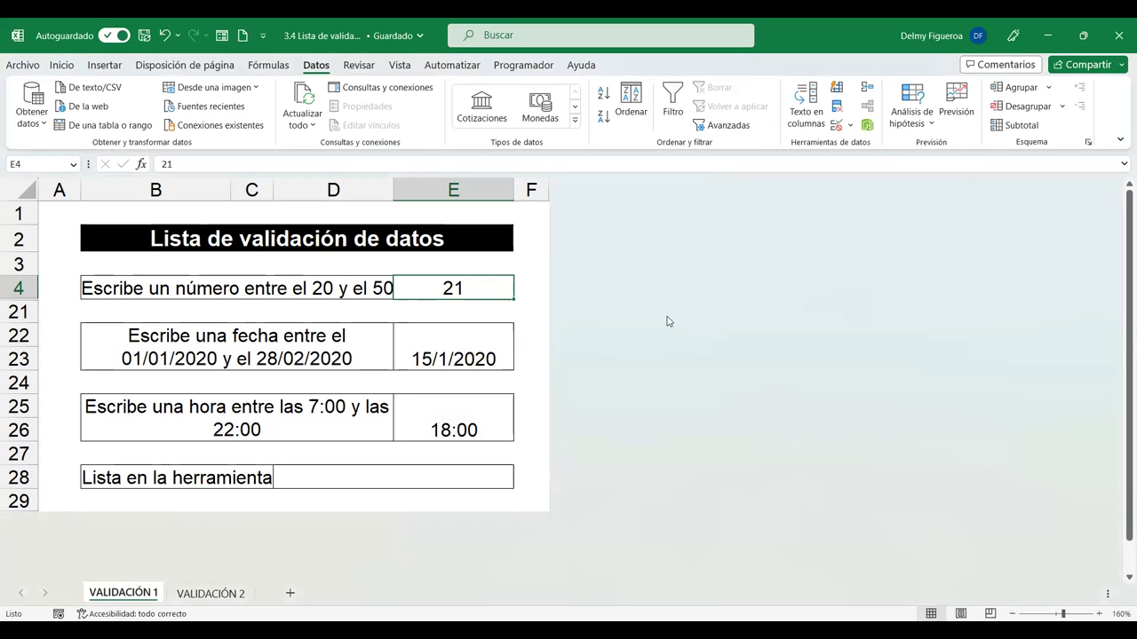
Enter 15 in E4, now accepted with no range rule, then select E22.
{"action": "type", "text": "15"}
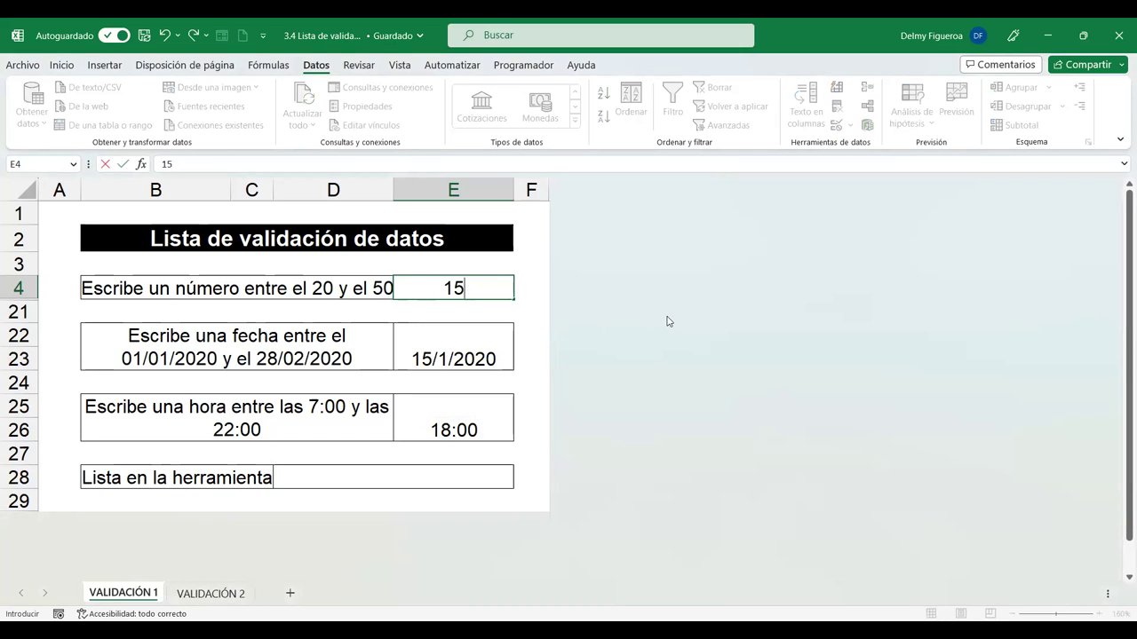
{"action": "key", "text": "Return"}
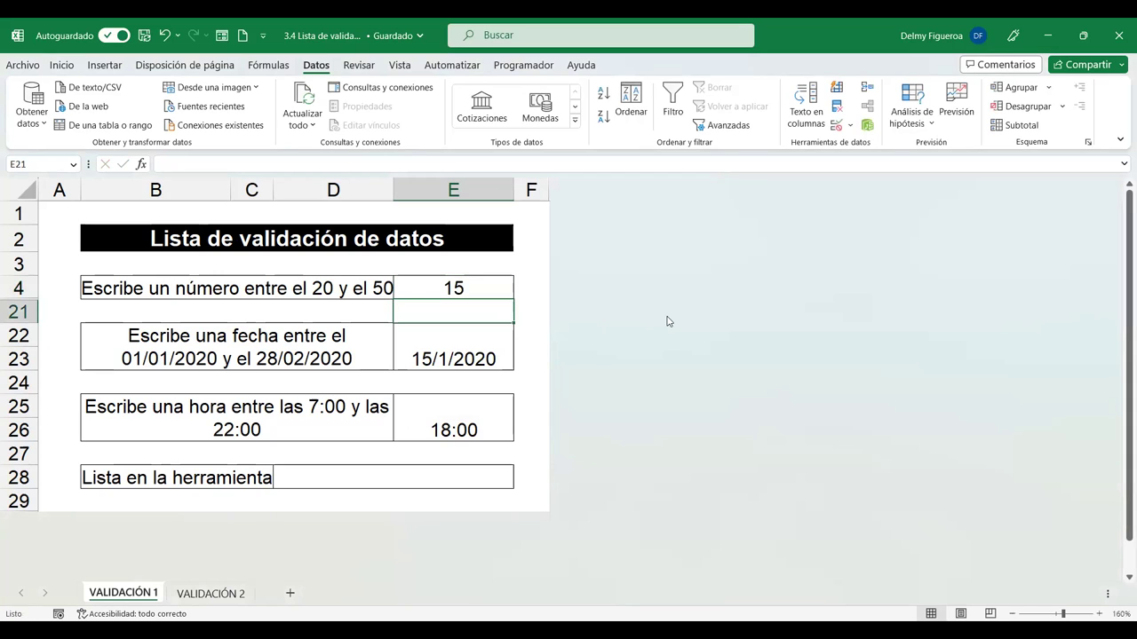
{"action": "left_click", "coordinate": [490, 288]}
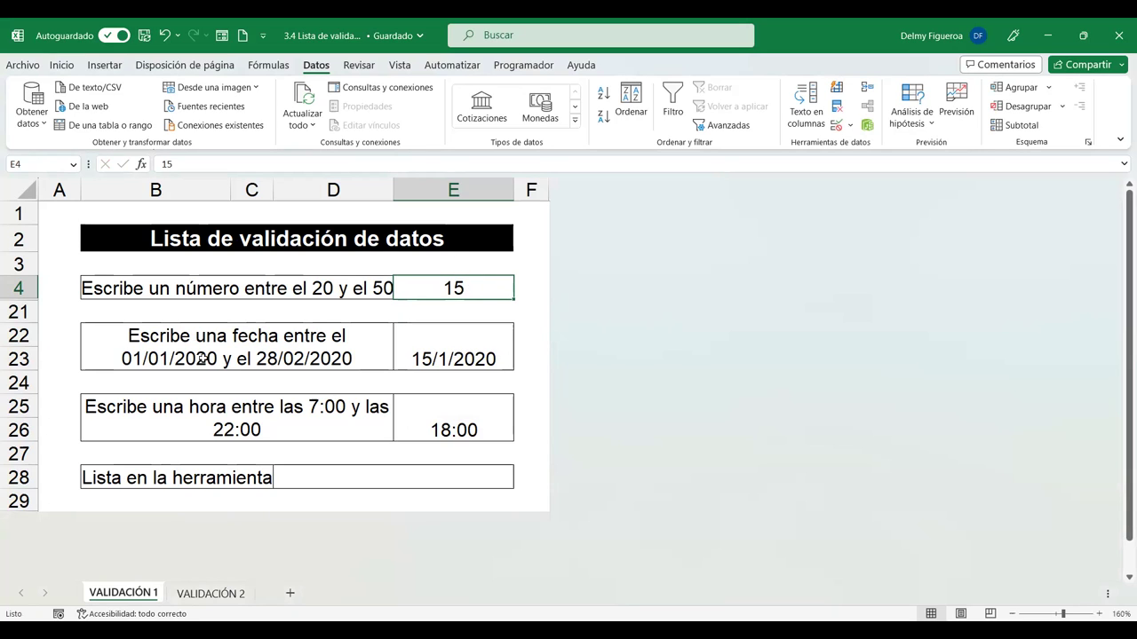
{"action": "left_click", "coordinate": [461, 353]}
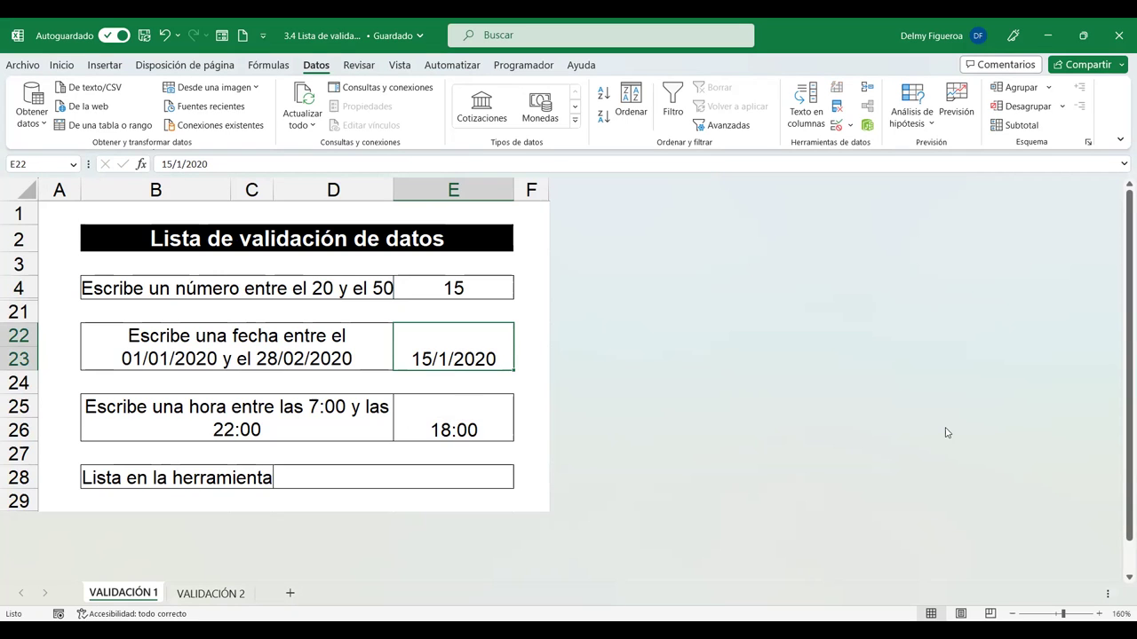
{"action": "type", "text": "1/3/"}
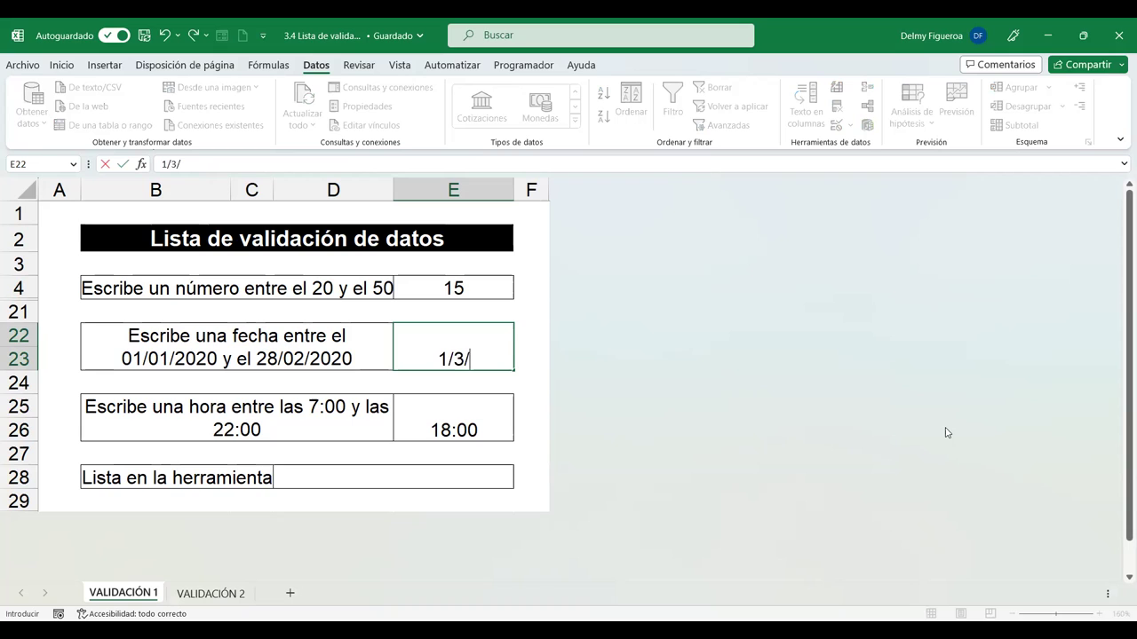
{"action": "type", "text": "2020"}
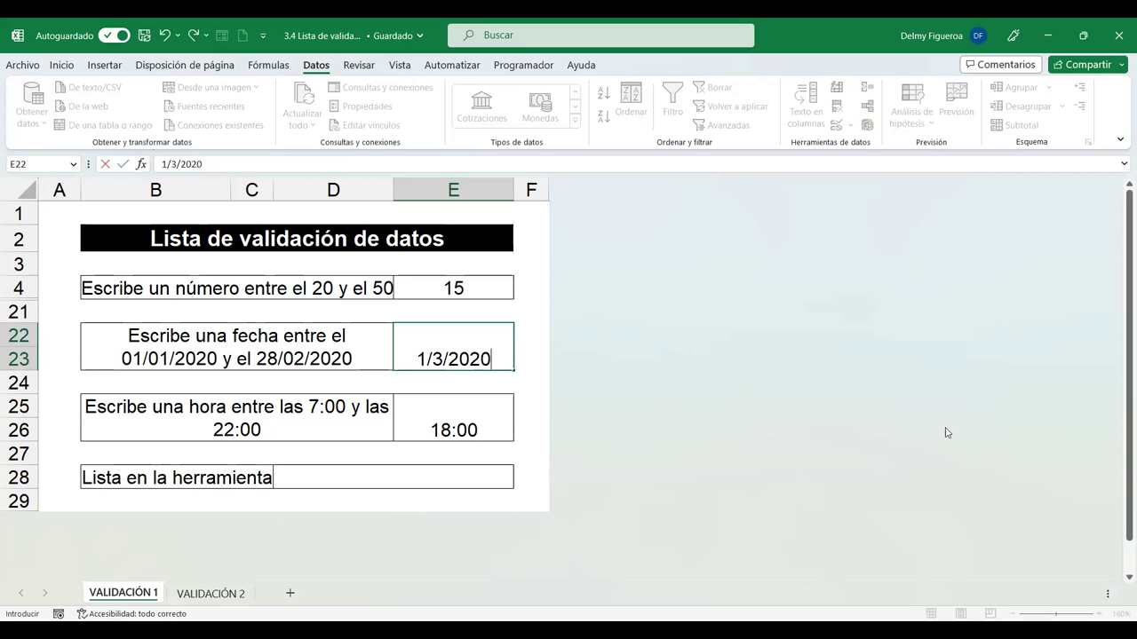
{"action": "key", "text": "Return"}
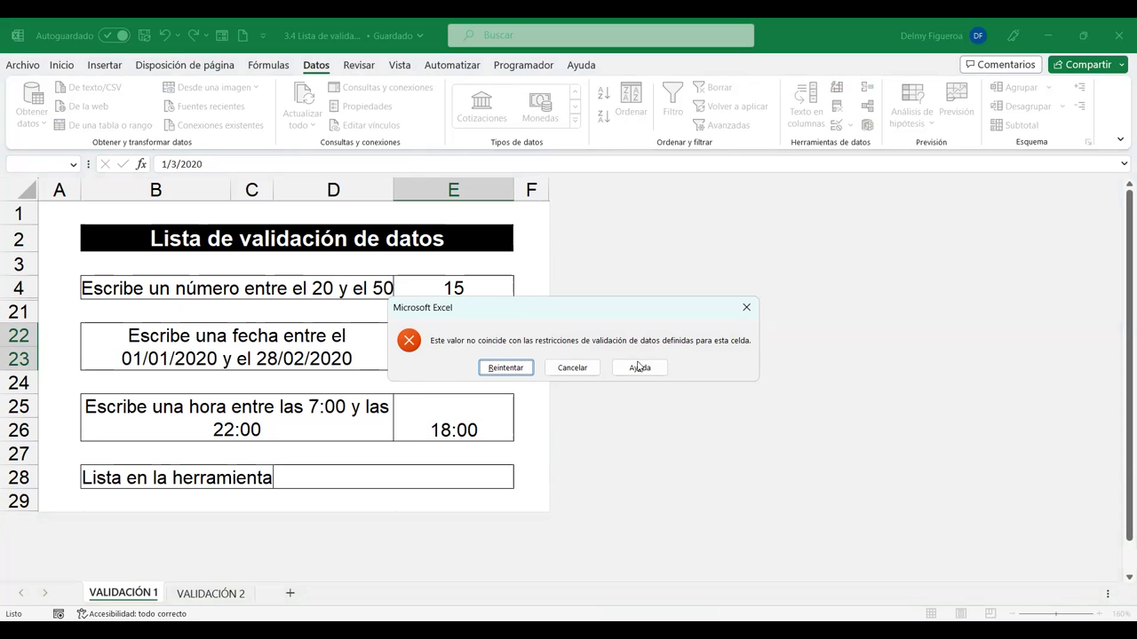
{"action": "left_click", "coordinate": [569, 368]}
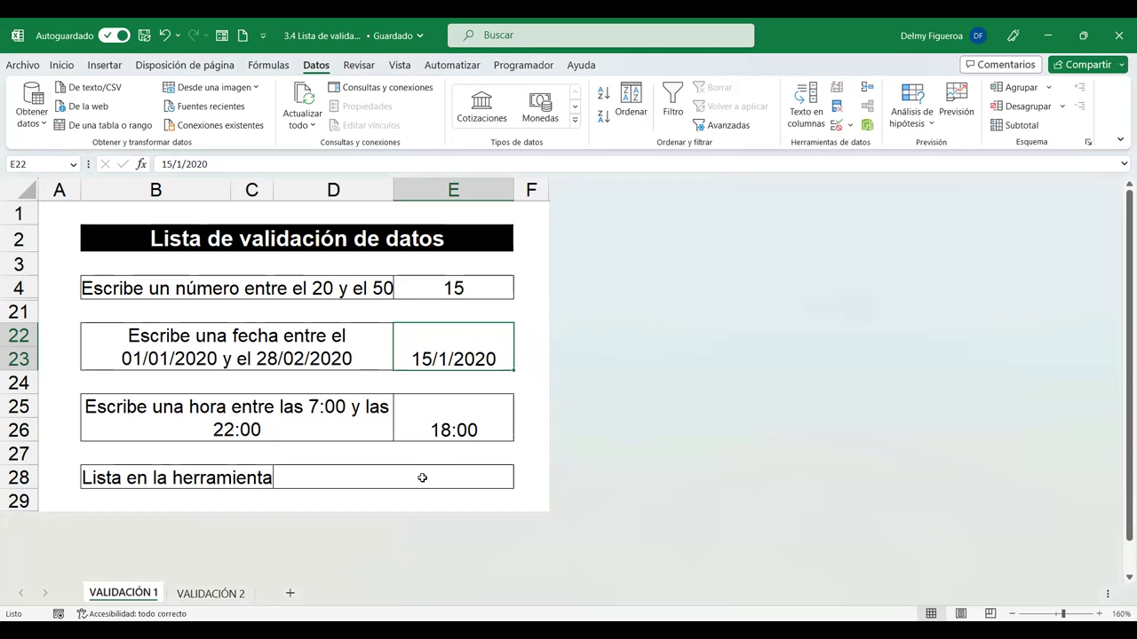
{"action": "left_click", "coordinate": [455, 425]}
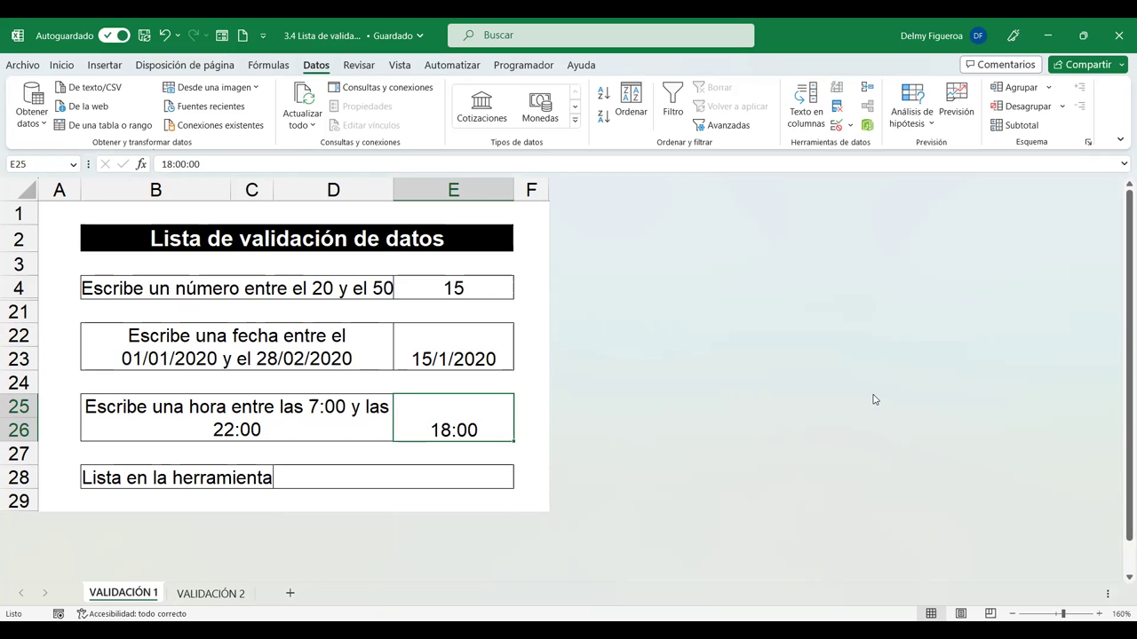
Change E25 to 20:12, then confirm the 7:00–22:00 rule refuses 6:00.
{"action": "type", "text": "20"}
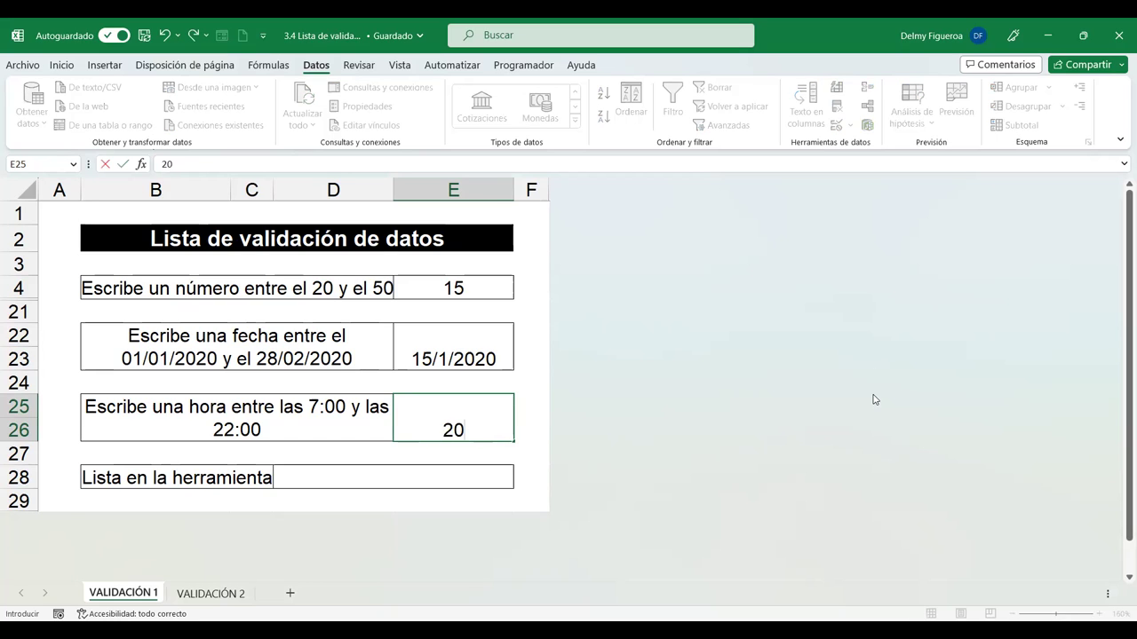
{"action": "type", "text": ":12"}
{"action": "key", "text": "Return"}
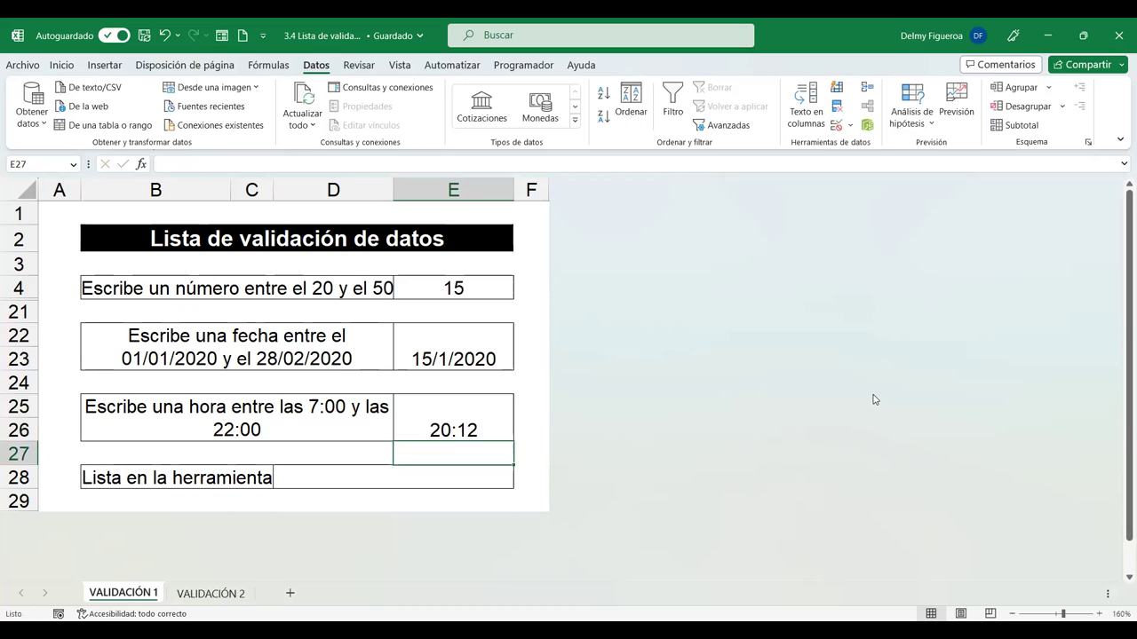
{"action": "left_click", "coordinate": [457, 401]}
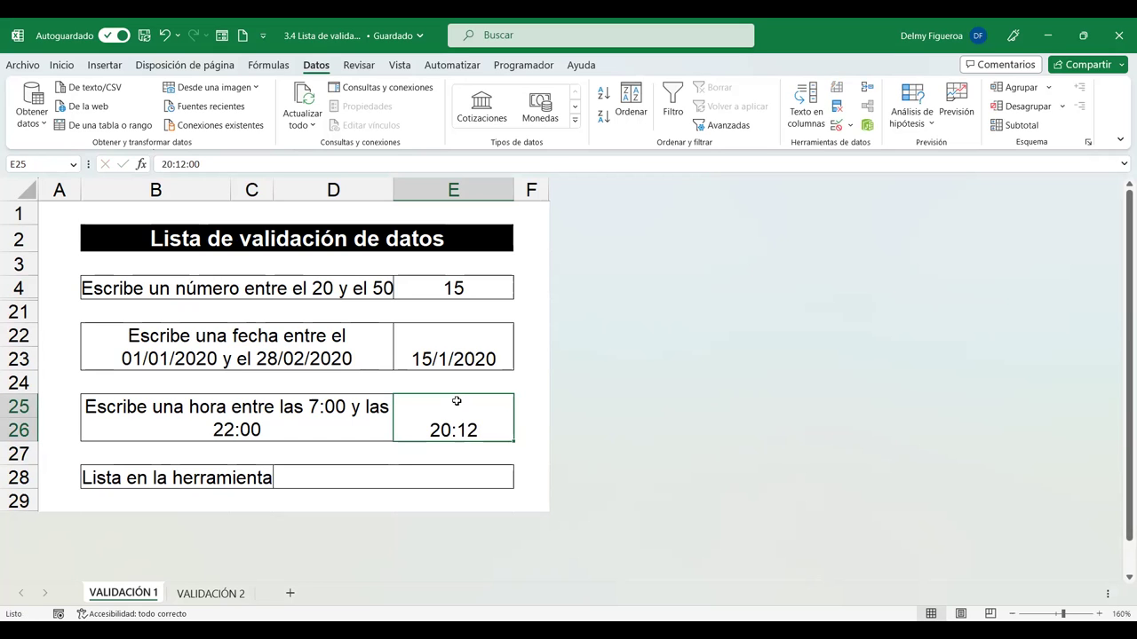
{"action": "type", "text": "6:00"}
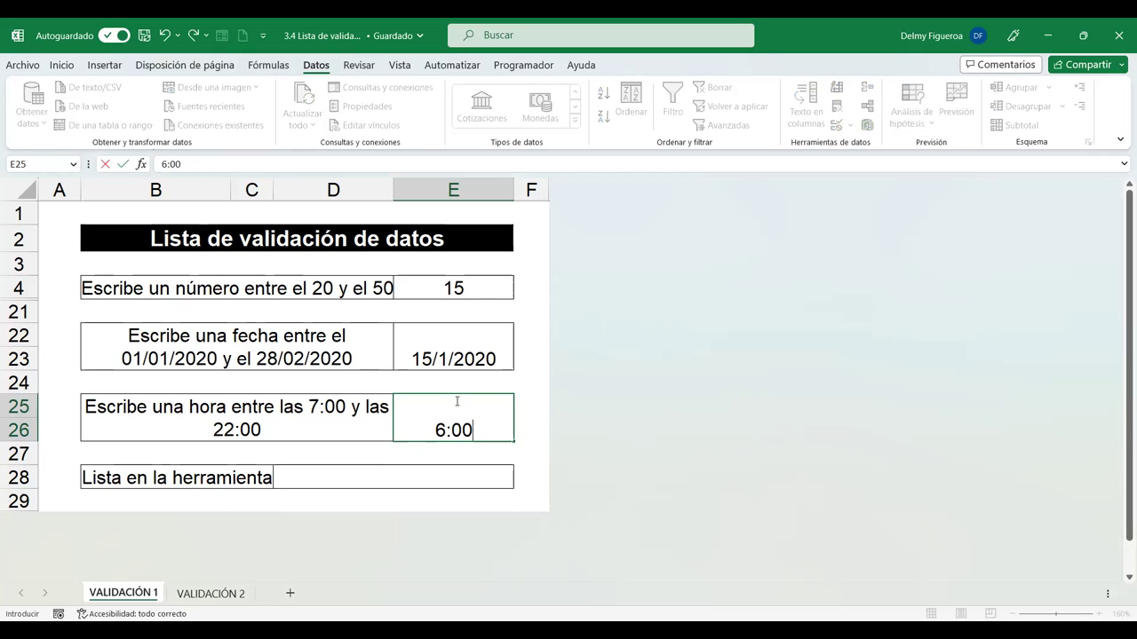
{"action": "key", "text": "Return"}
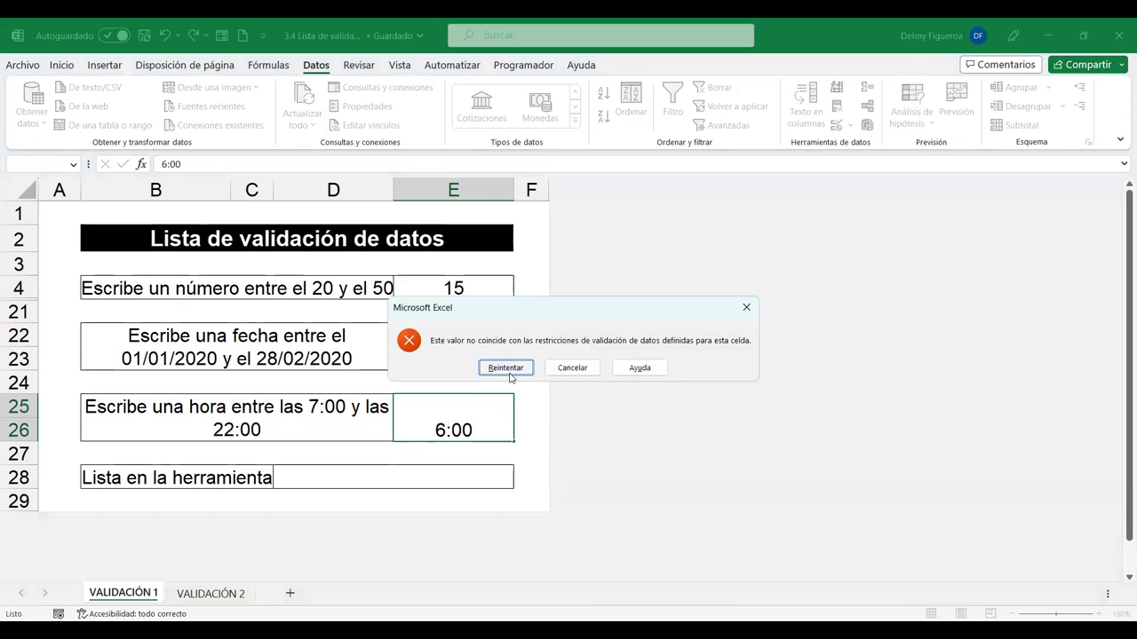
{"action": "left_click", "coordinate": [571, 371]}
{"action": "left_click", "coordinate": [571, 368]}
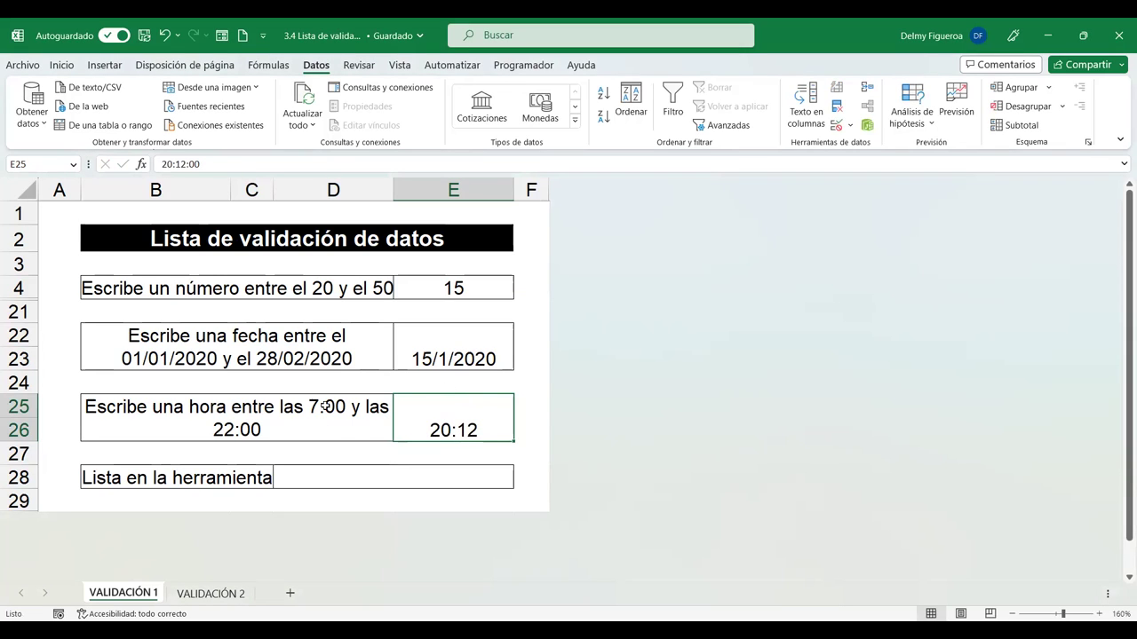
{"action": "left_click", "coordinate": [337, 475]}
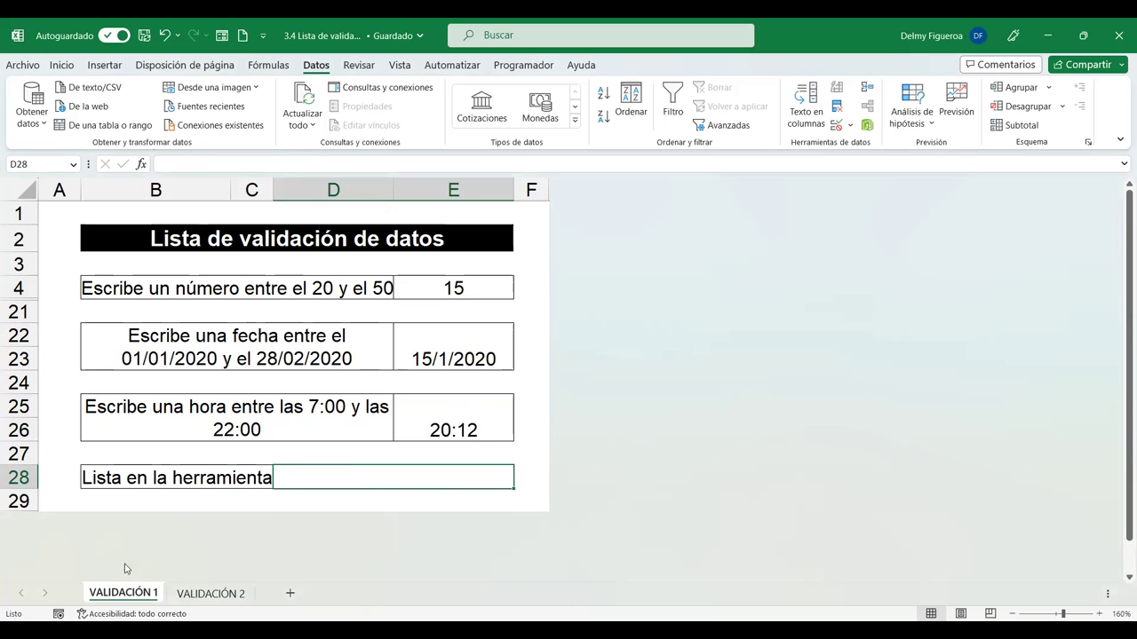
On VALIDACIÓN 2, enter Liliana in E5, then delete it, leaving E5 empty.
{"action": "left_click", "coordinate": [226, 593]}
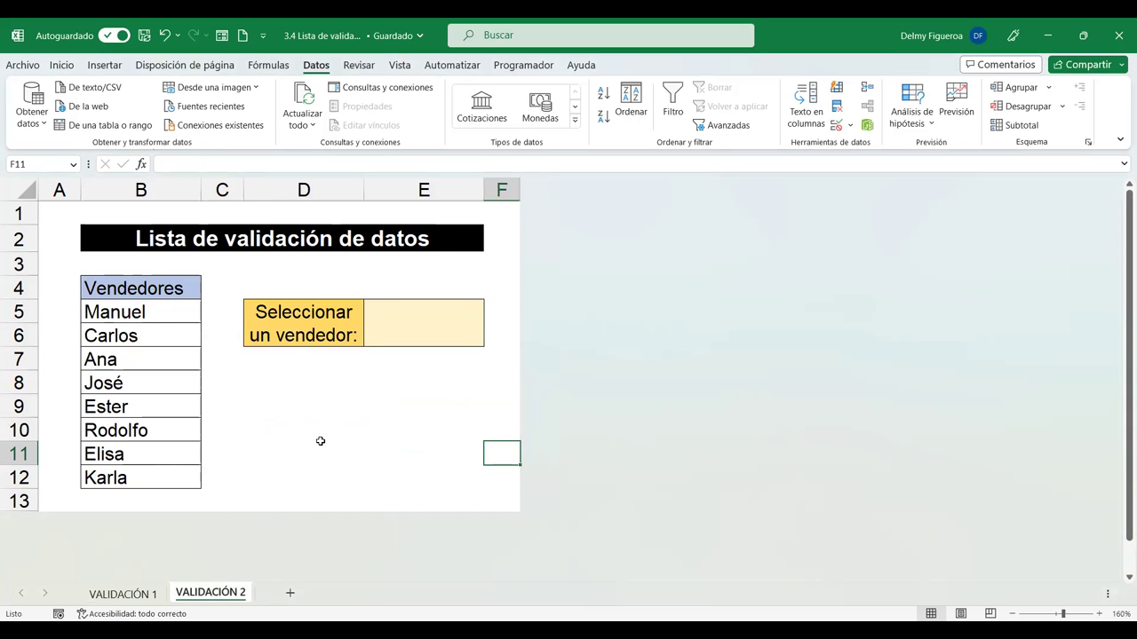
{"action": "left_click", "coordinate": [409, 311]}
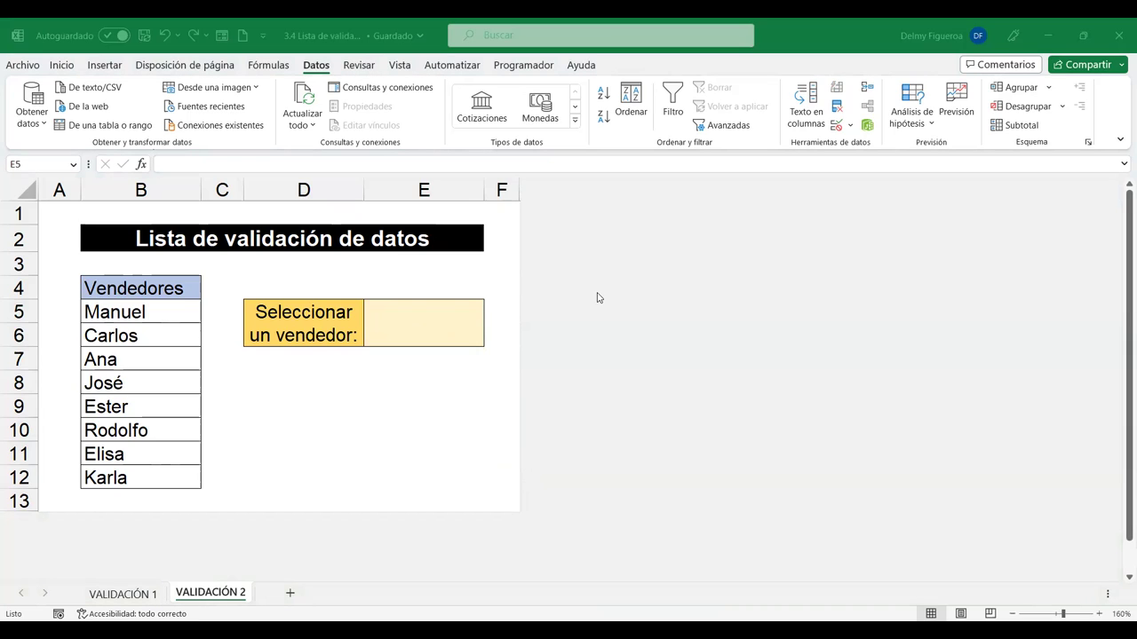
{"action": "left_click", "coordinate": [451, 316]}
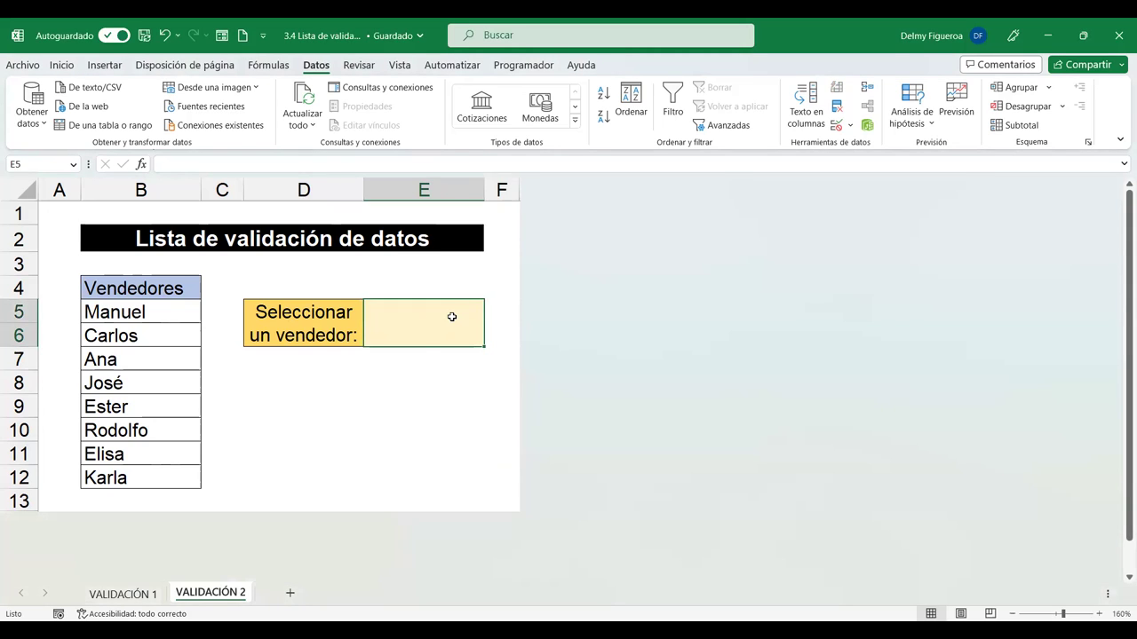
{"action": "type", "text": "Lii"}
{"action": "key", "text": "BackSpace"}
{"action": "type", "text": "liana"}
{"action": "key", "text": "ctrl+Return"}
{"action": "key", "text": "Return"}
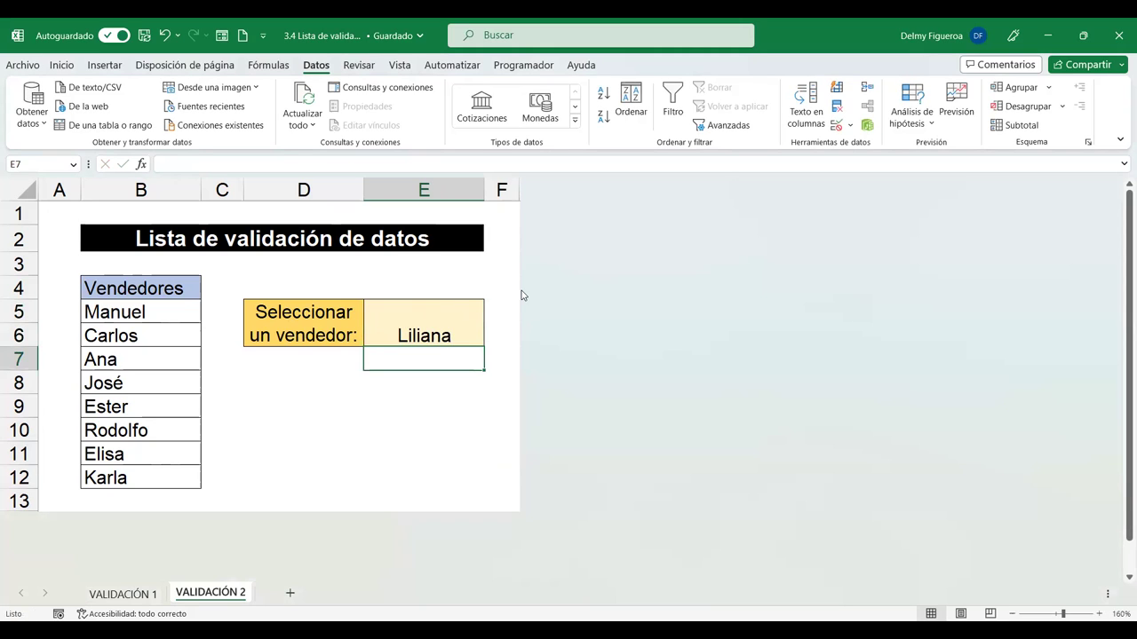
{"action": "left_click", "coordinate": [434, 325]}
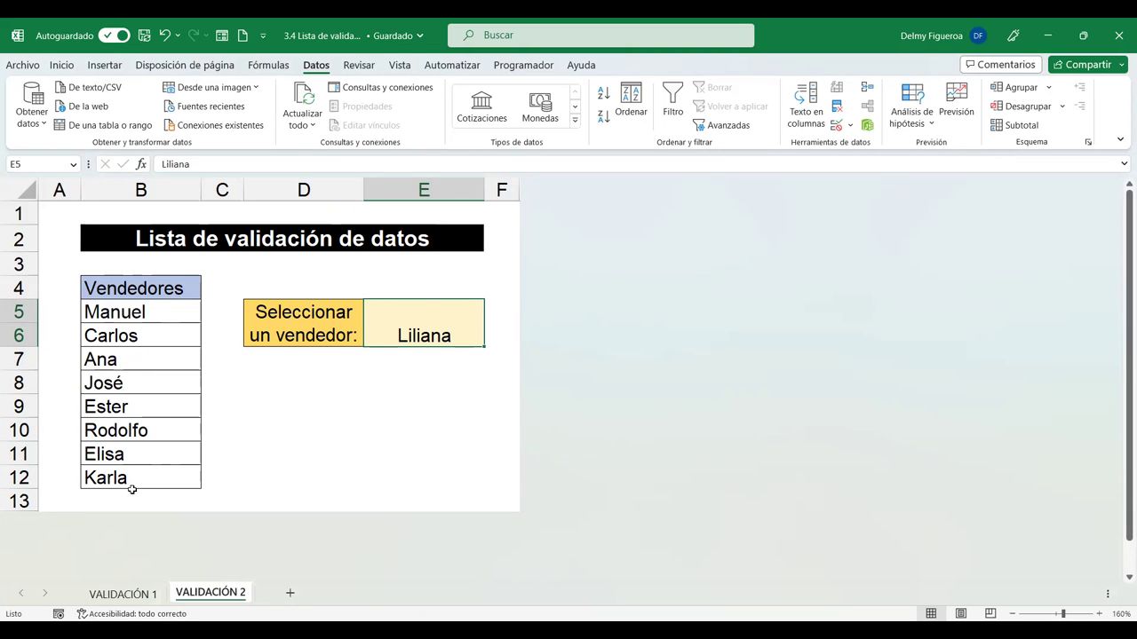
{"action": "key", "text": "Delete"}
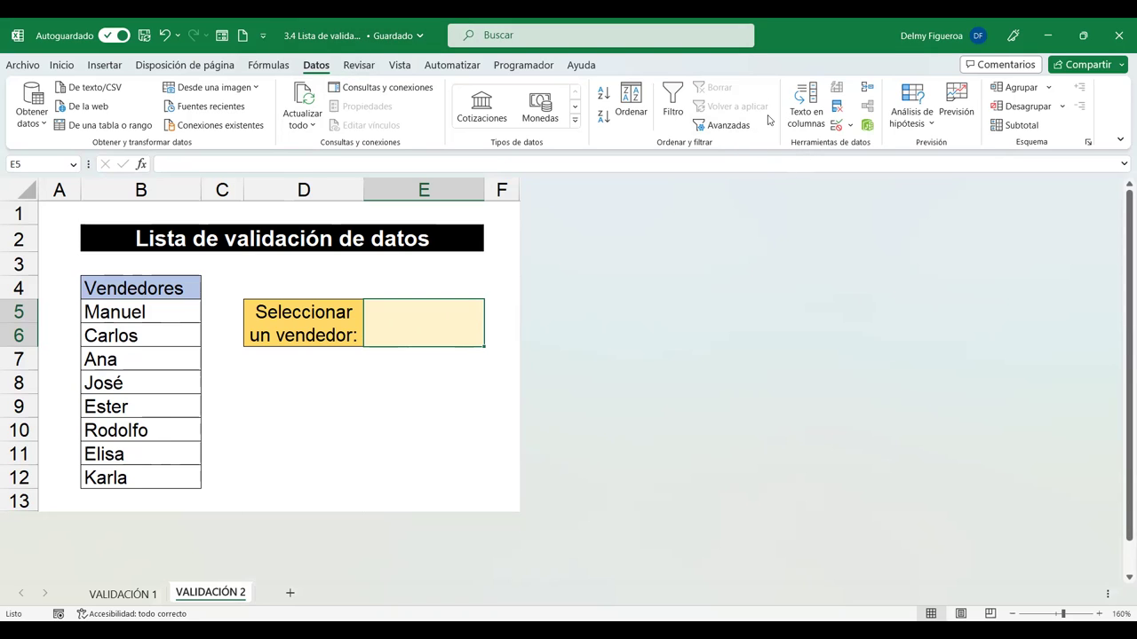
Give E5 a Lista validation sourced from the Vendedores names in B5:B12.
{"action": "left_click", "coordinate": [837, 126]}
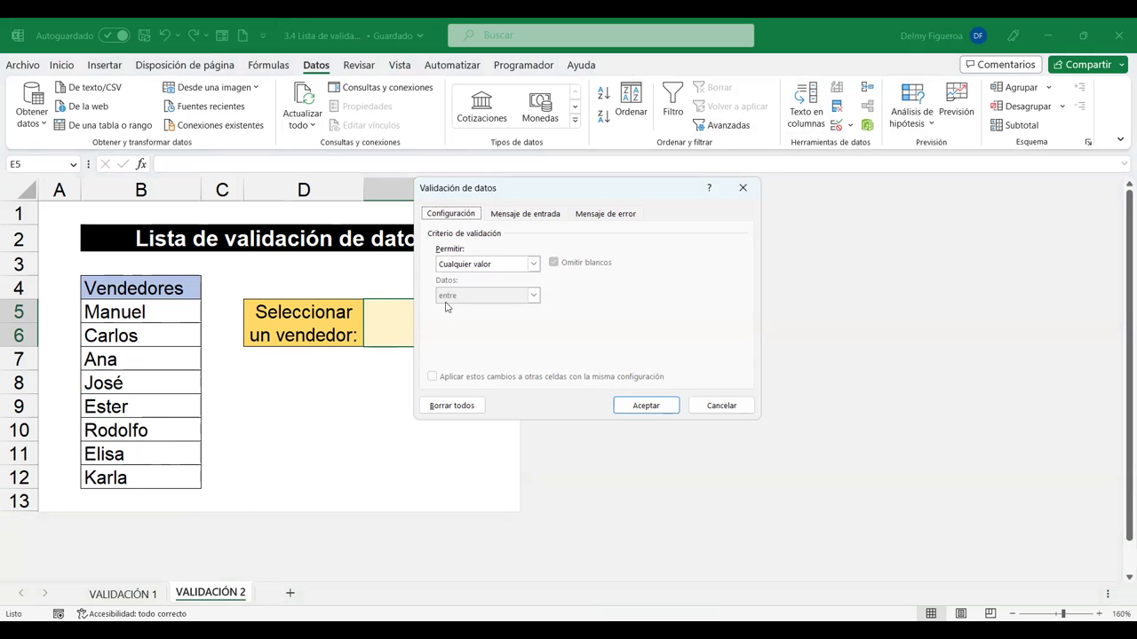
{"action": "left_click", "coordinate": [534, 265]}
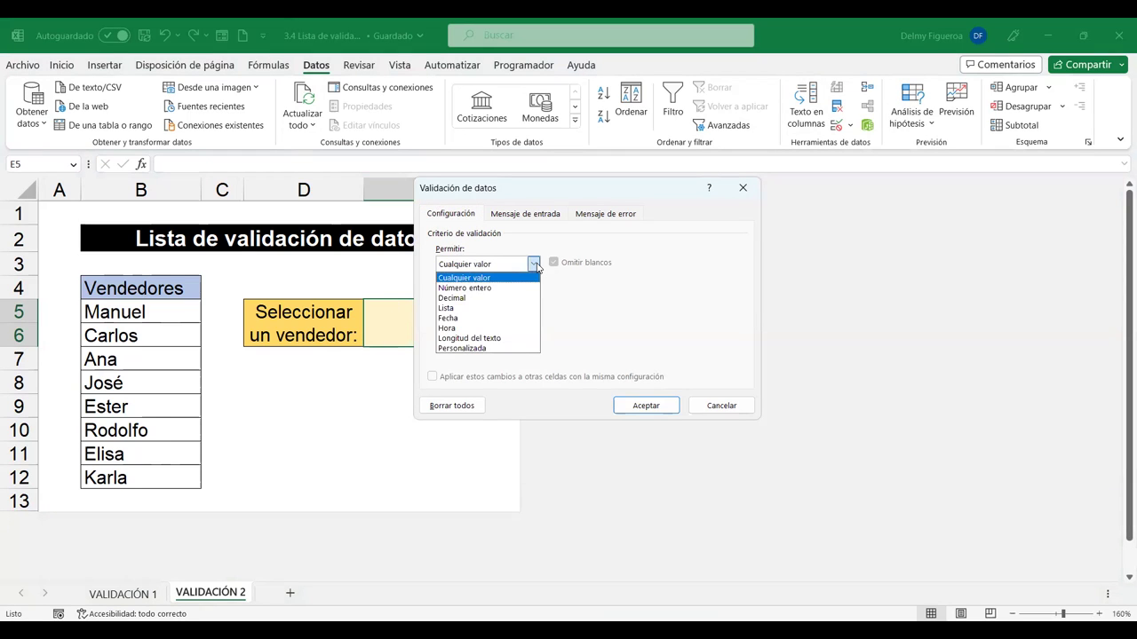
{"action": "left_click", "coordinate": [468, 311]}
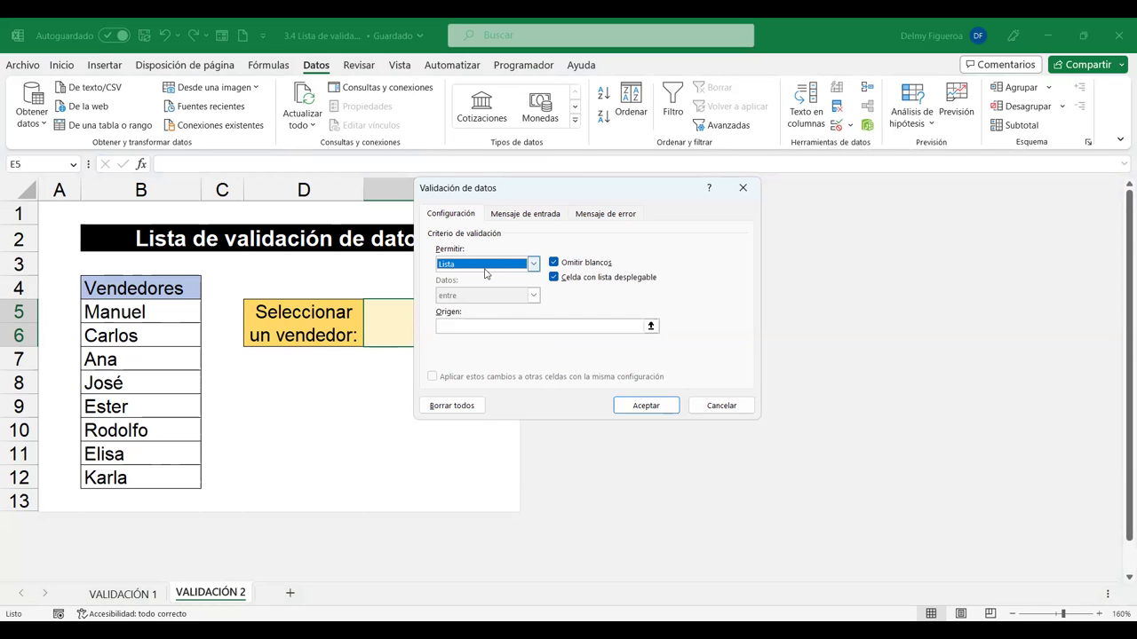
{"action": "left_click", "coordinate": [482, 327]}
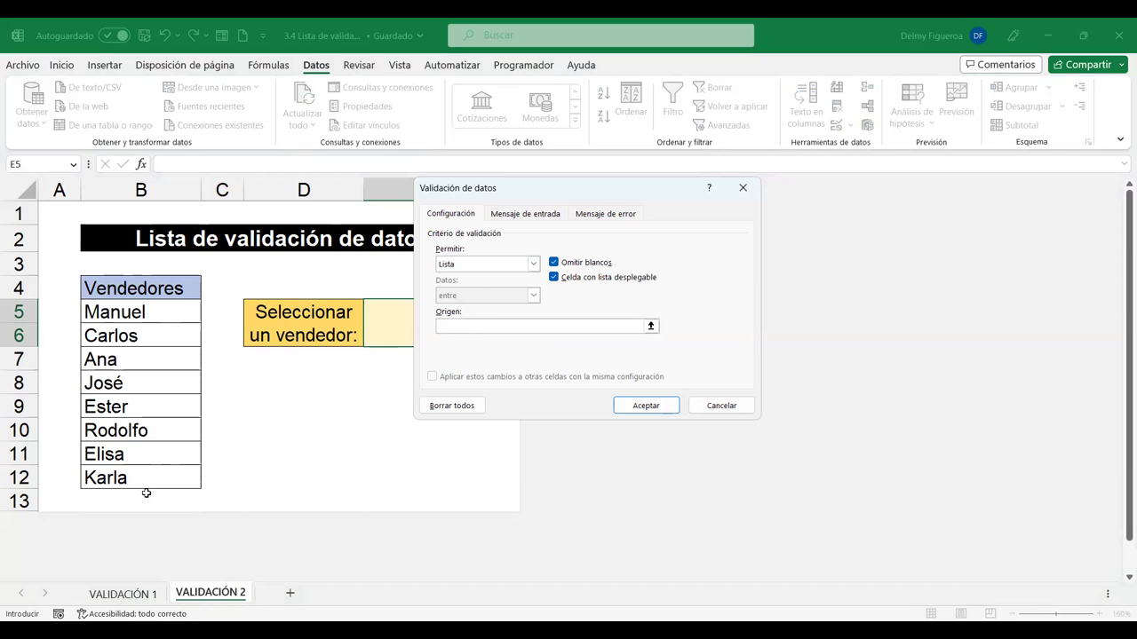
{"action": "left_click", "coordinate": [151, 316]}
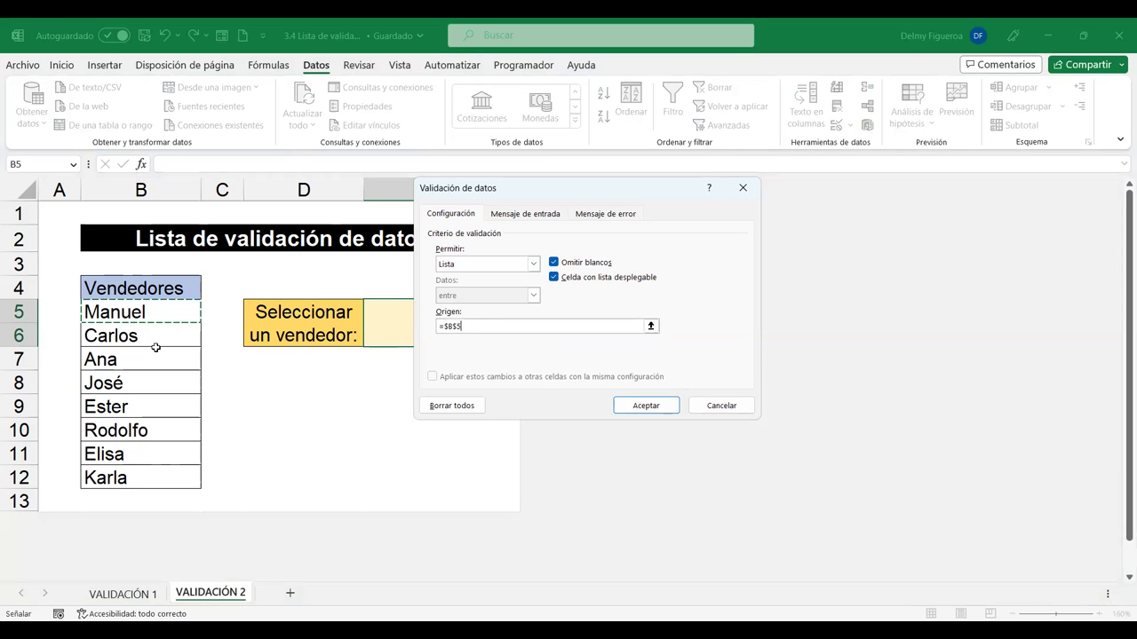
{"action": "left_click", "coordinate": [174, 476], "text": "shift"}
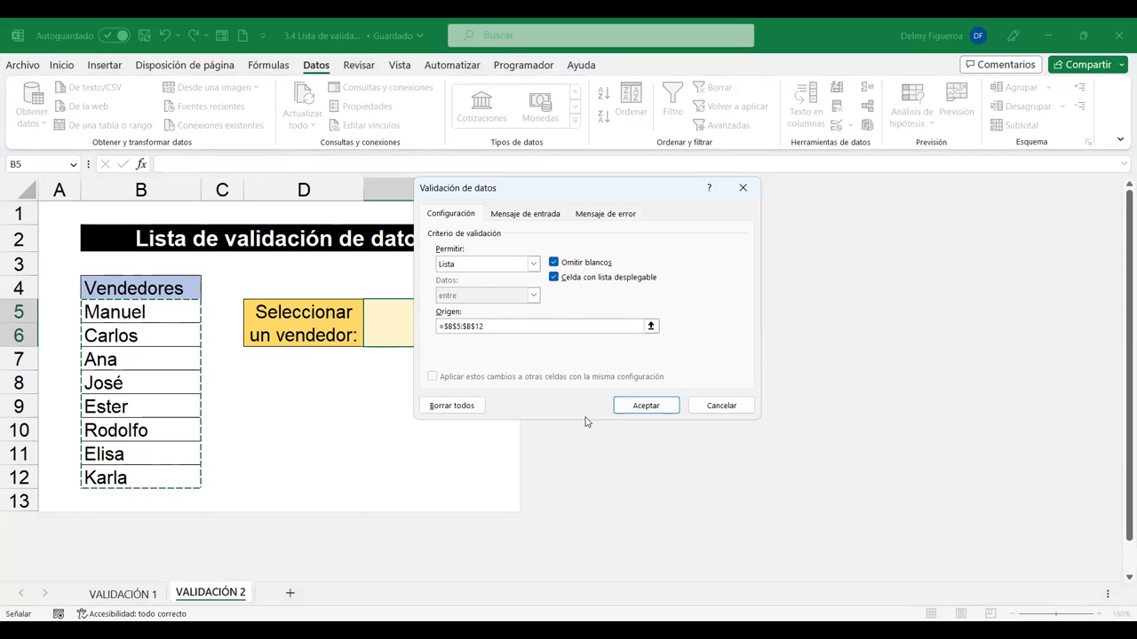
{"action": "key", "text": "Return"}
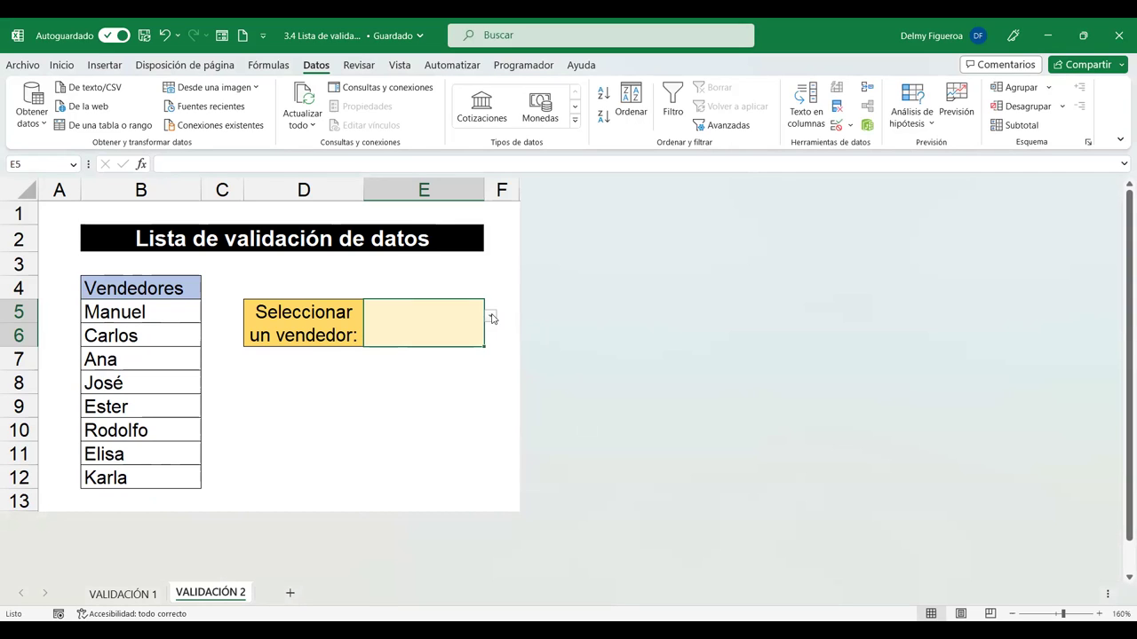
Choose Karla in E5, then confirm a typed Liliana is rejected.
{"action": "left_click", "coordinate": [492, 318]}
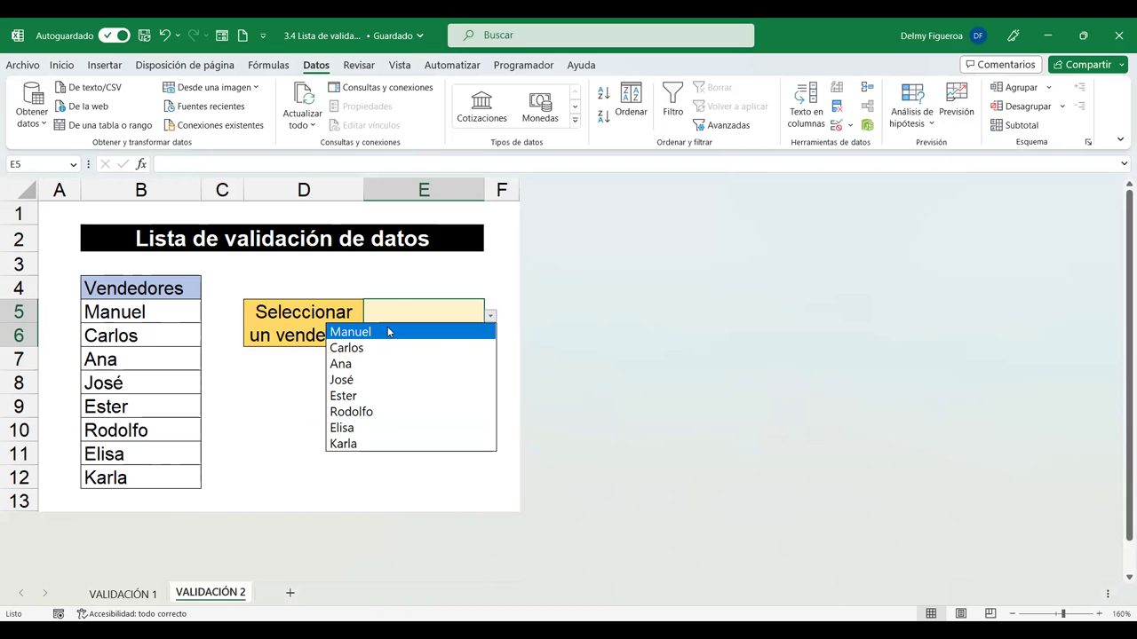
{"action": "left_click", "coordinate": [368, 445]}
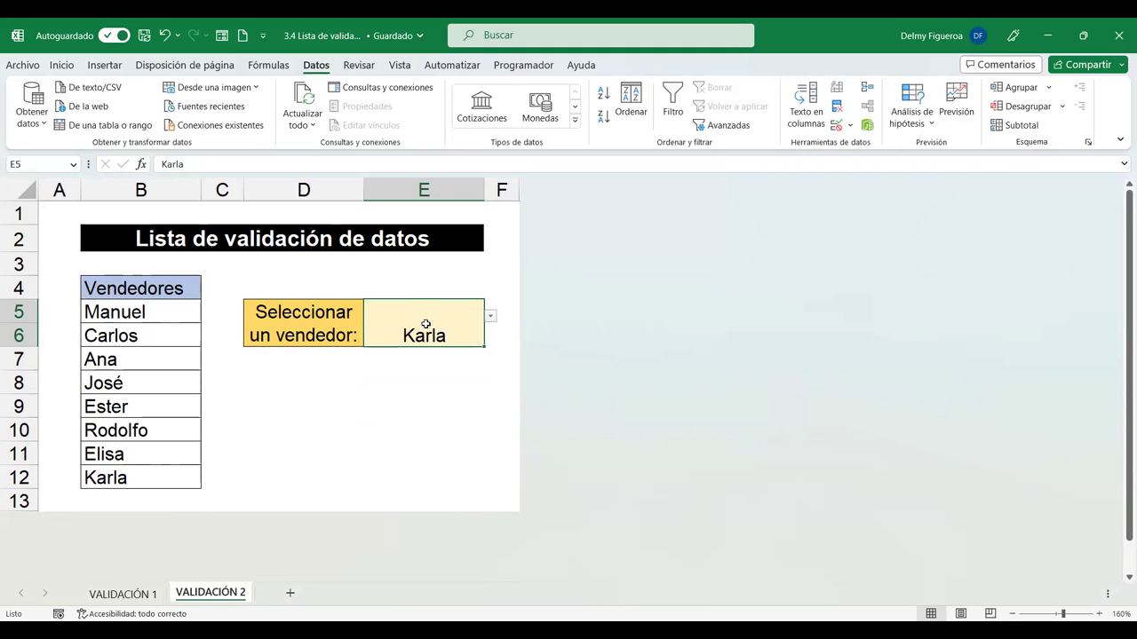
{"action": "type", "text": "Liliana"}
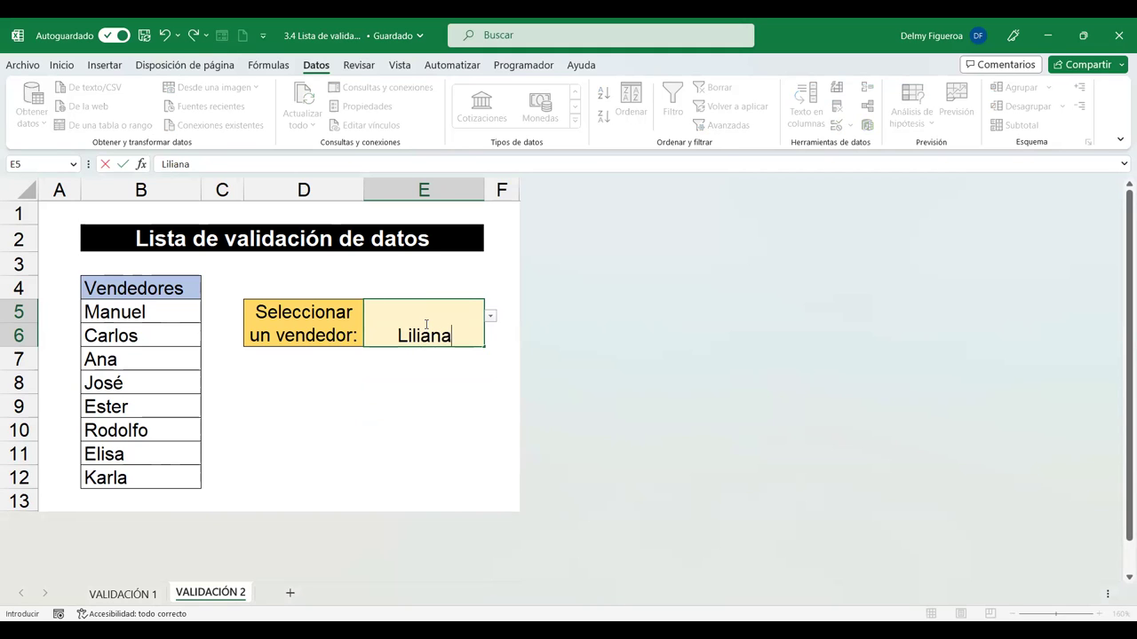
{"action": "key", "text": "Return"}
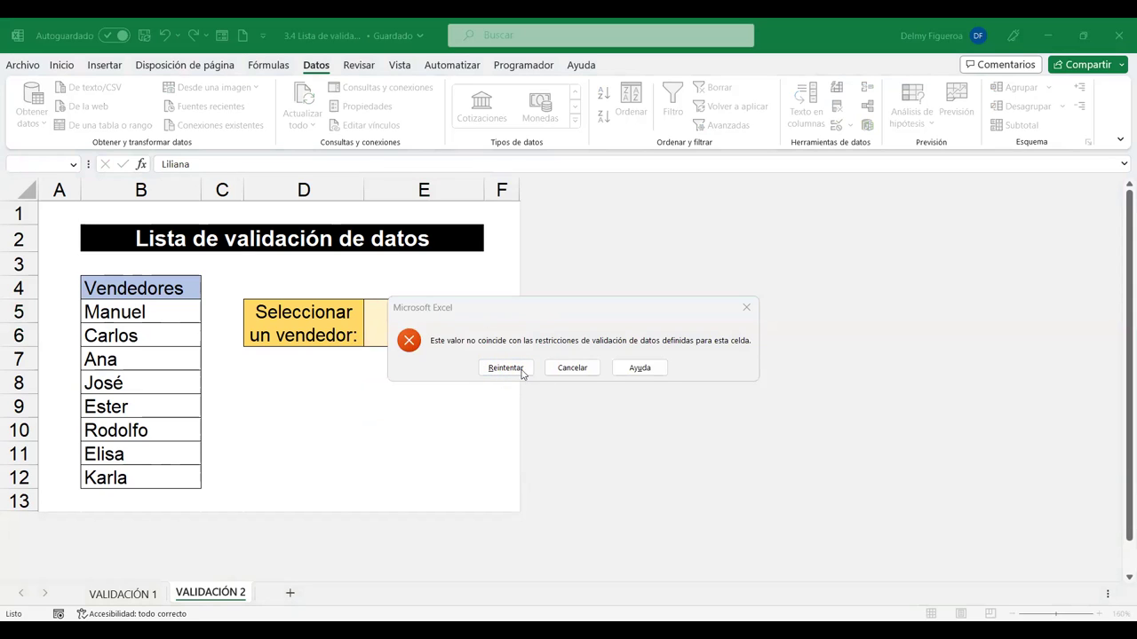
{"action": "left_click", "coordinate": [583, 371]}
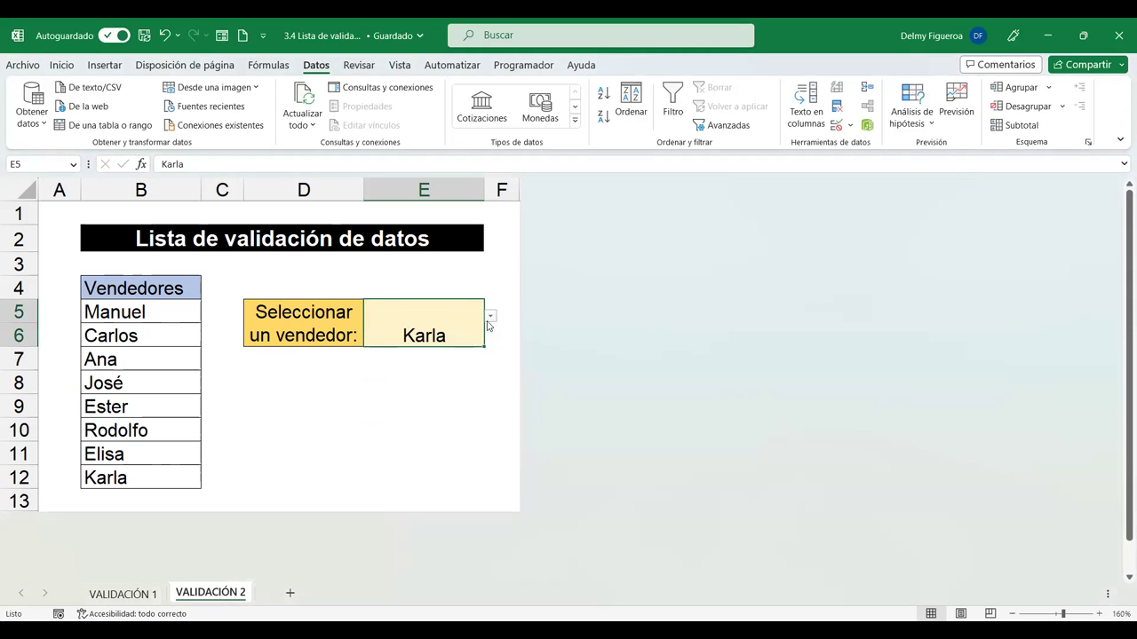
Pick Carlos from E5's dropdown and return to the VALIDACIÓN 1 sheet.
{"action": "left_click", "coordinate": [490, 318]}
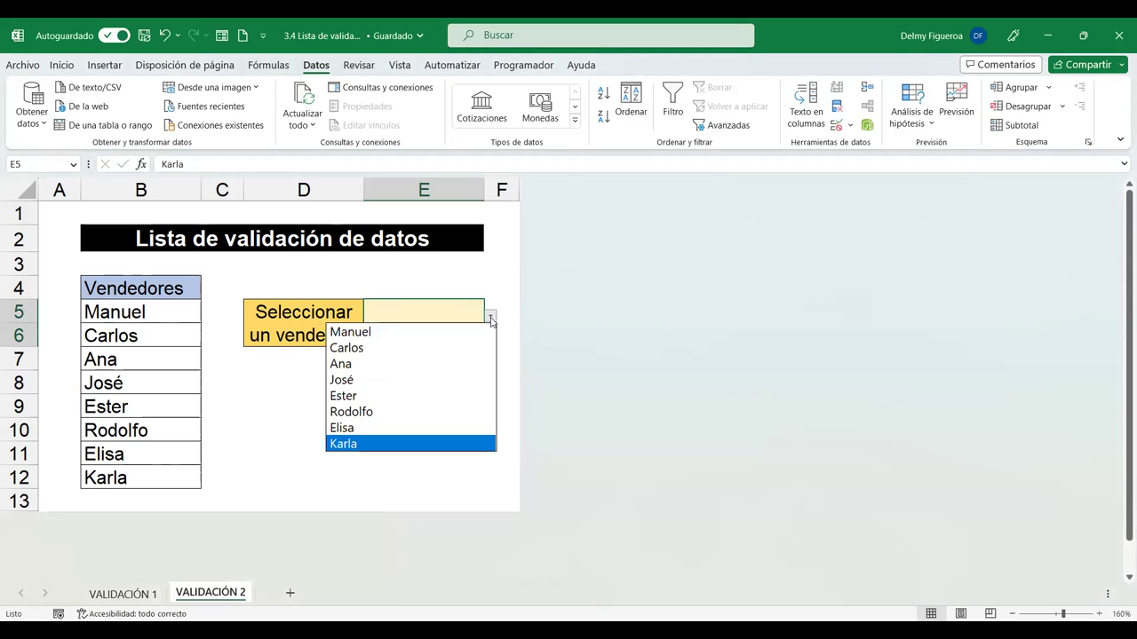
{"action": "left_click", "coordinate": [368, 349]}
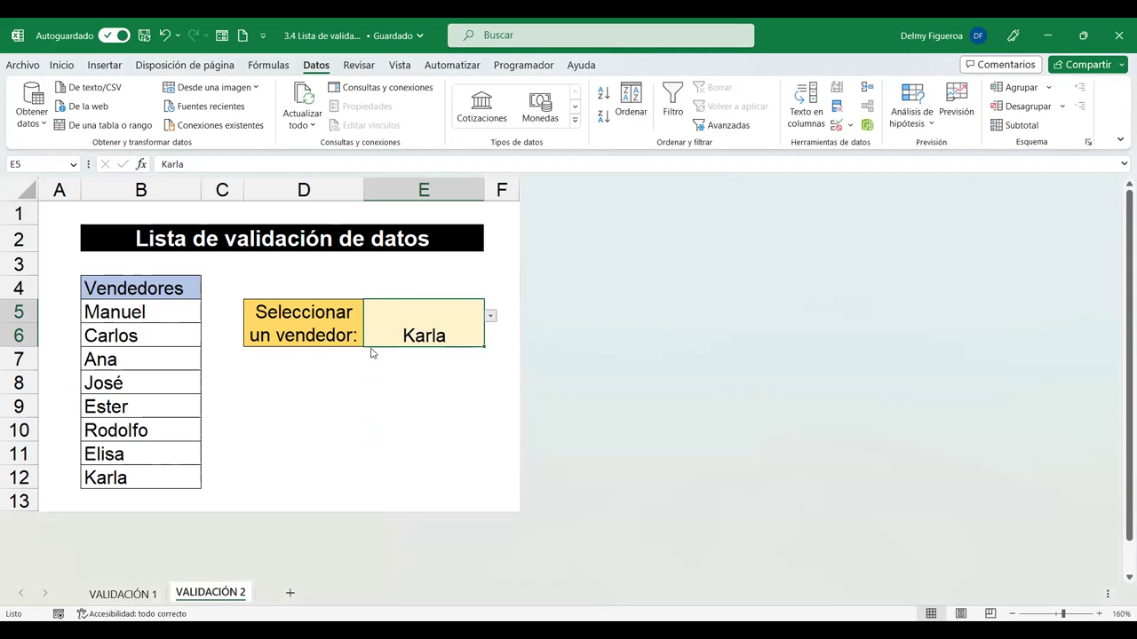
{"action": "left_click", "coordinate": [428, 368]}
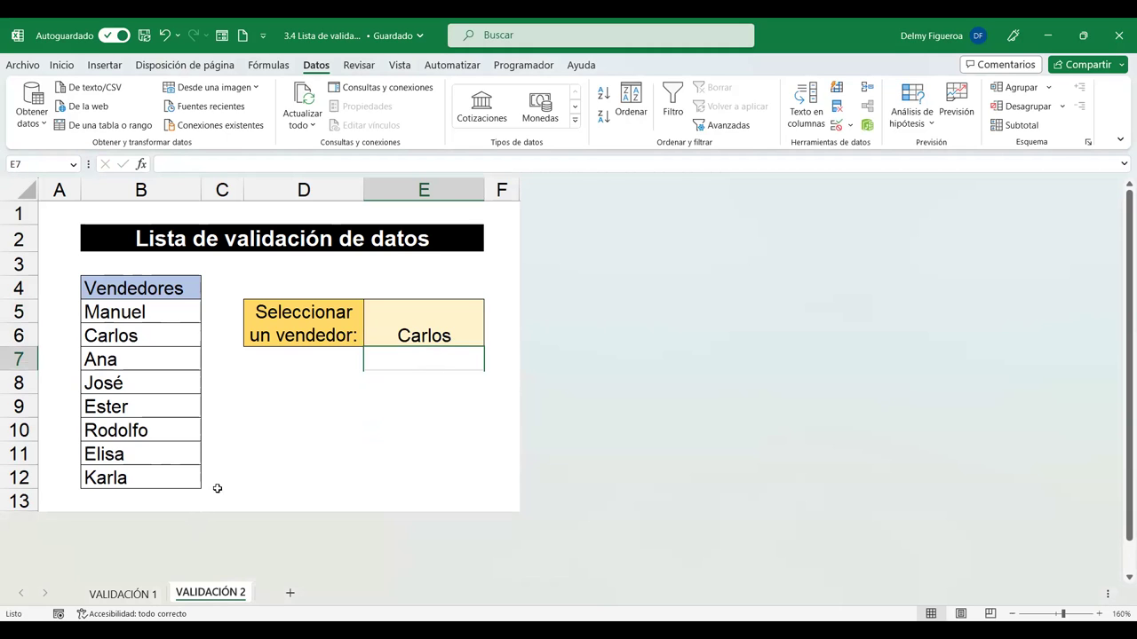
{"action": "left_click", "coordinate": [123, 594]}
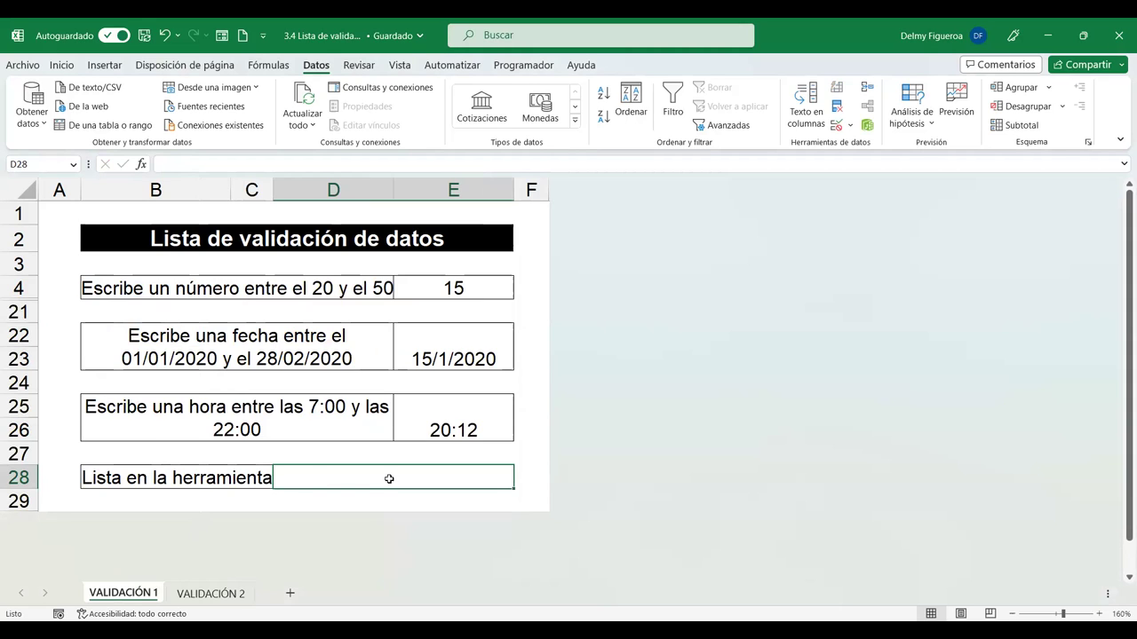
Back on VALIDACIÓN 1, bring up Validación de datos for cell D28.
{"action": "left_click", "coordinate": [202, 594]}
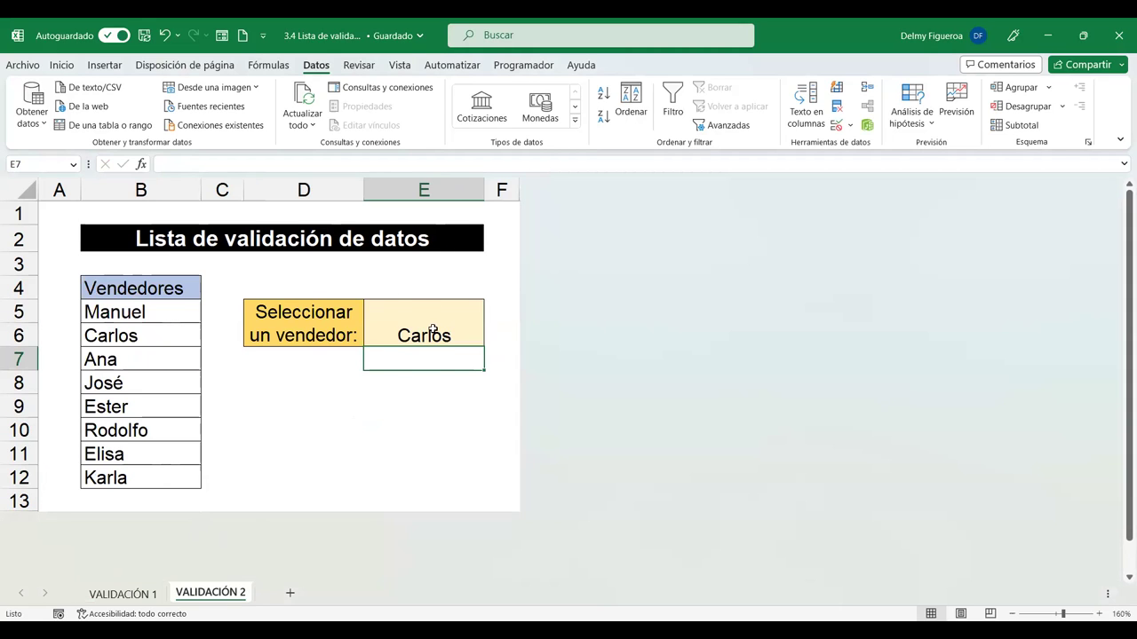
{"action": "left_click", "coordinate": [138, 595]}
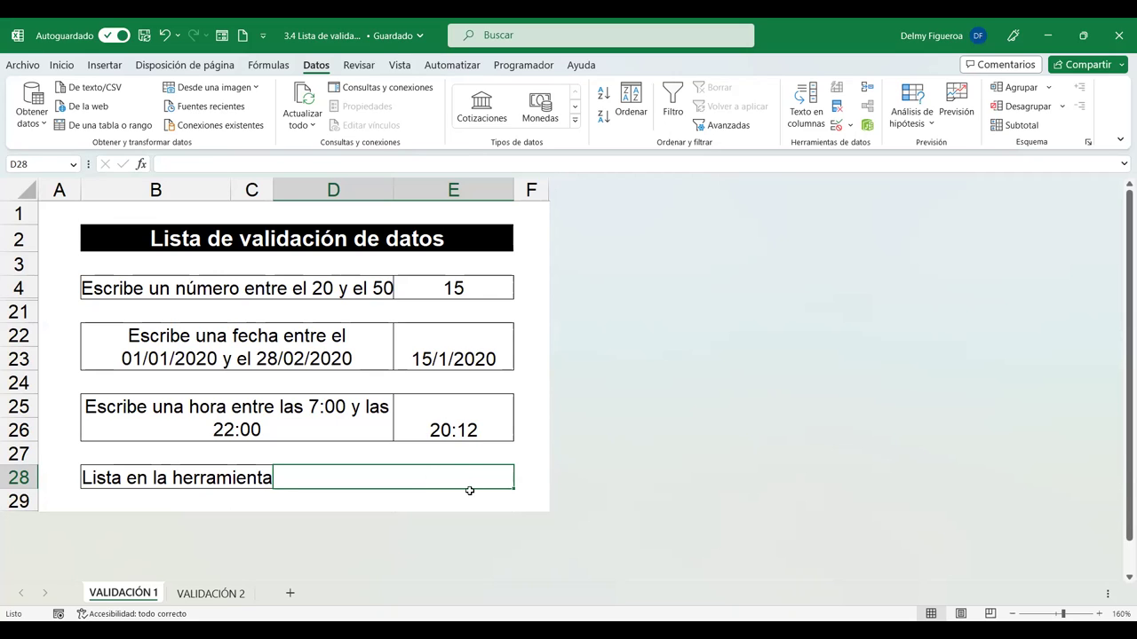
{"action": "left_click", "coordinate": [836, 125]}
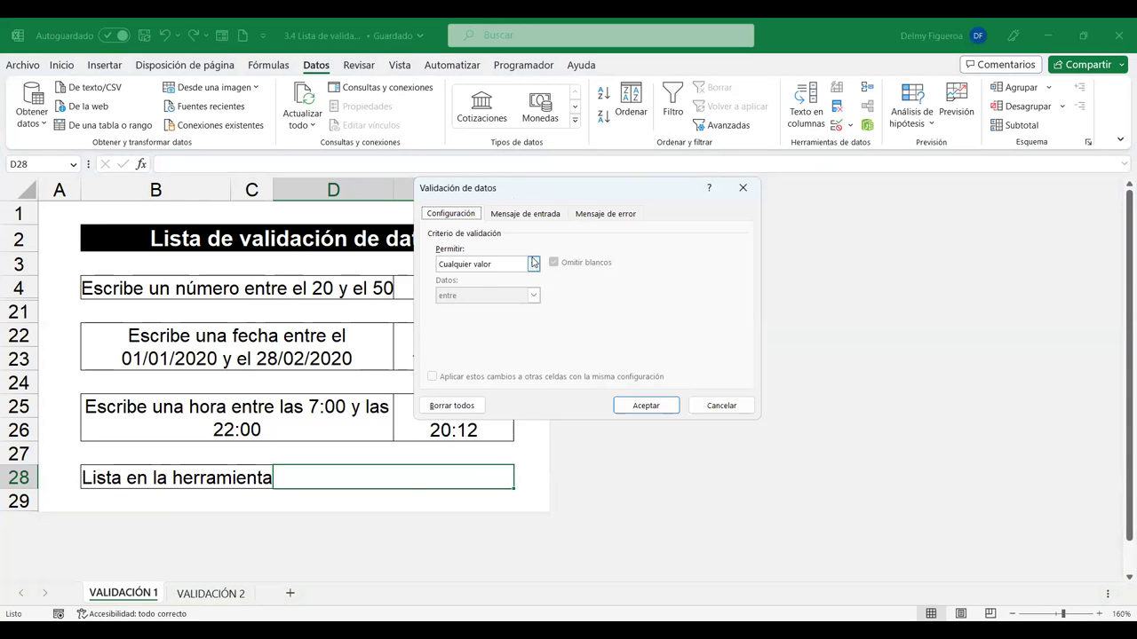
Give D28 a Lista validation sourced from 'VALIDACIÓN 2'!$B$5:$B$12.
{"action": "left_click", "coordinate": [534, 267]}
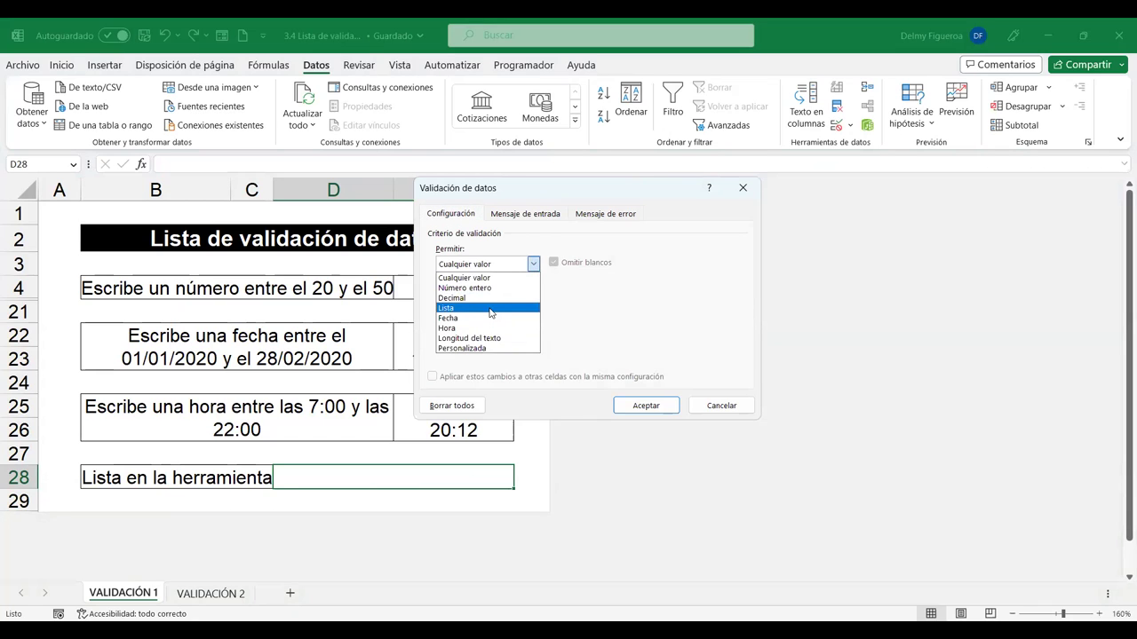
{"action": "left_click", "coordinate": [477, 307]}
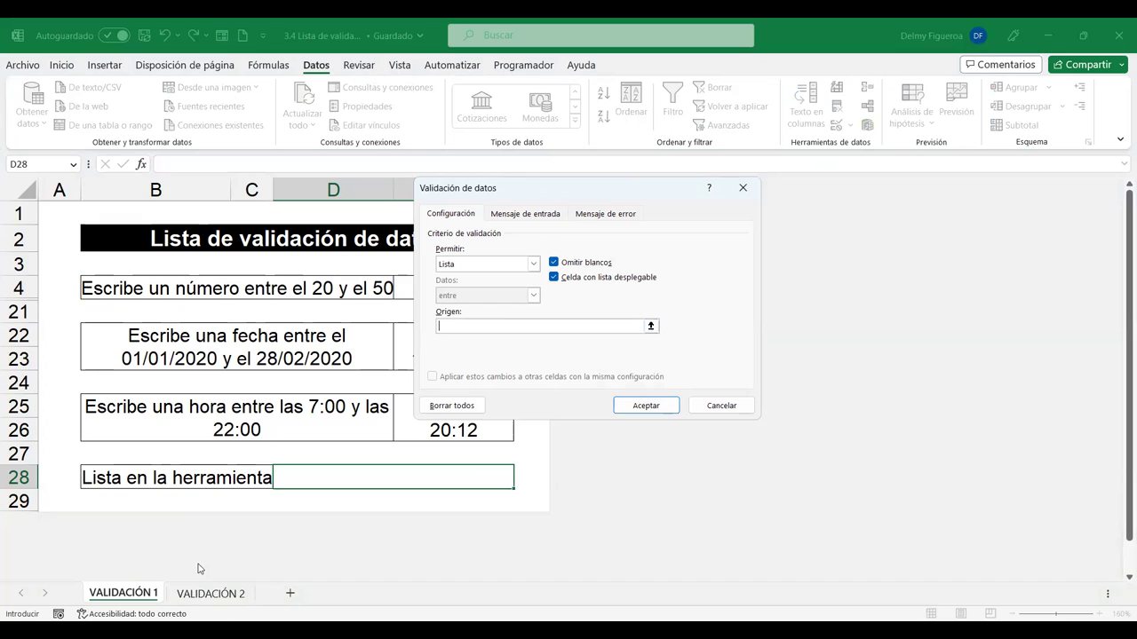
{"action": "left_click", "coordinate": [211, 593]}
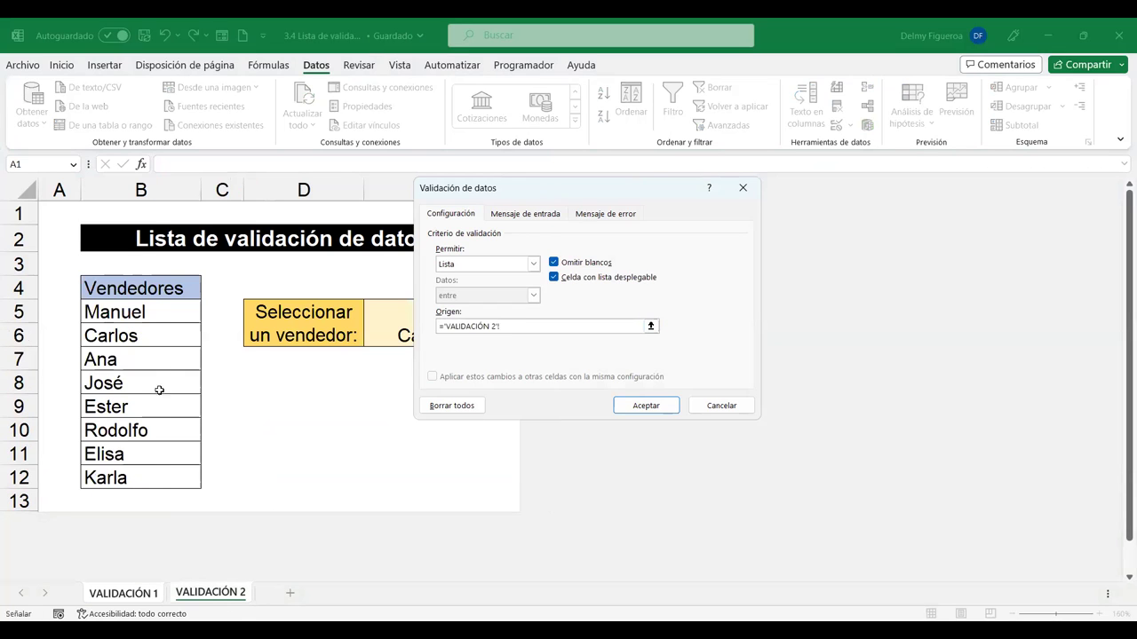
{"action": "left_click_drag", "start_coordinate": [155, 311], "coordinate": [155, 320]}
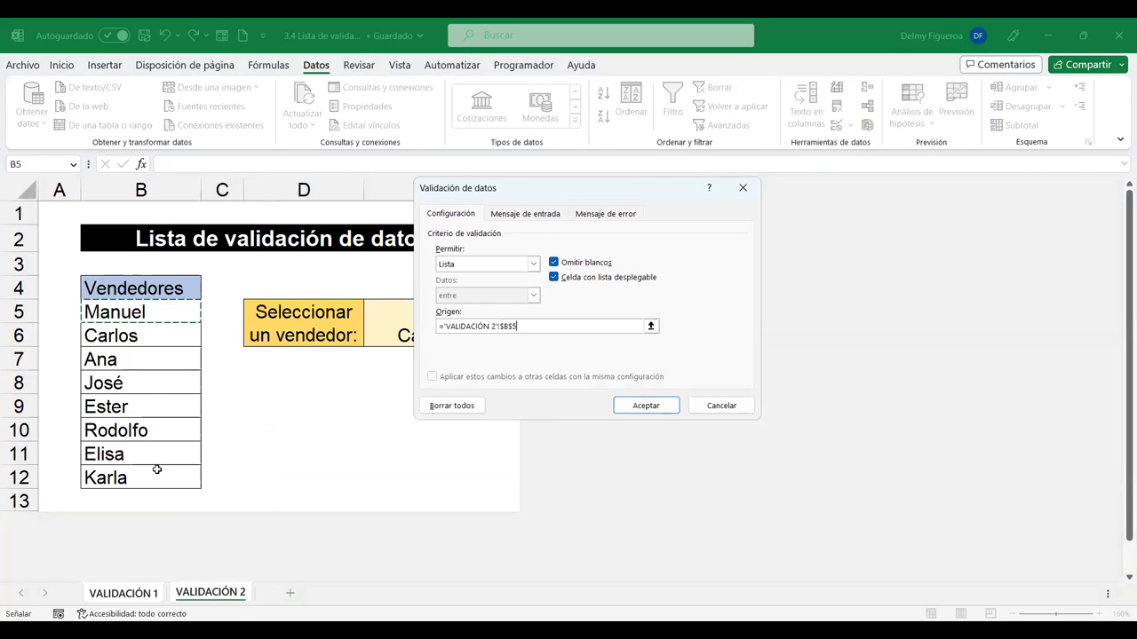
{"action": "left_click_drag", "start_coordinate": [156, 469], "coordinate": [157, 476]}
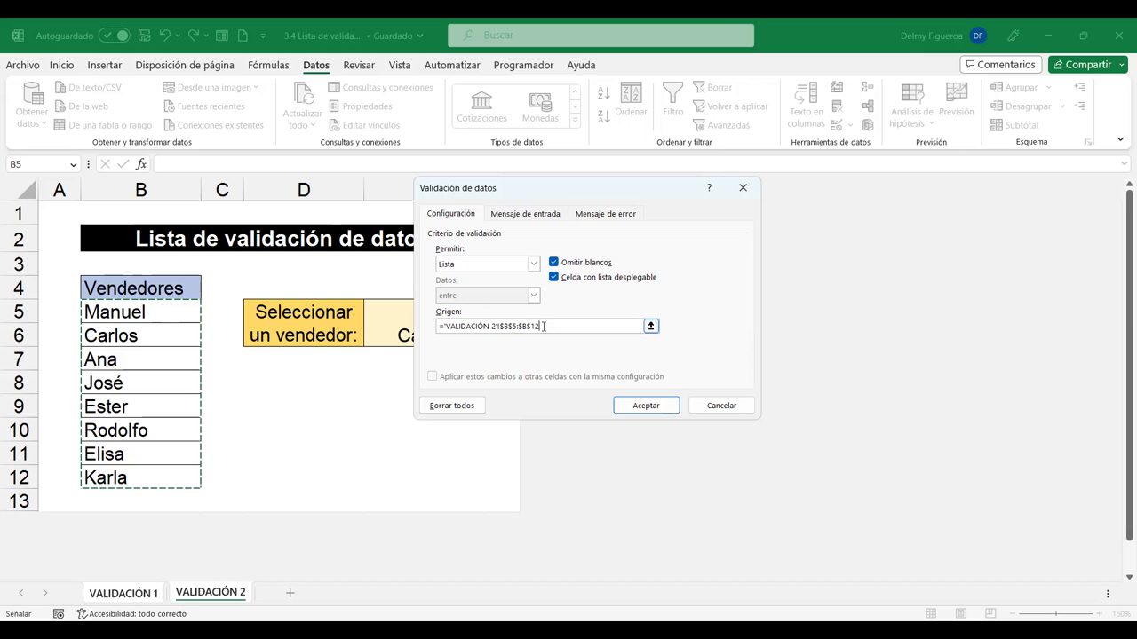
{"action": "left_click", "coordinate": [656, 409]}
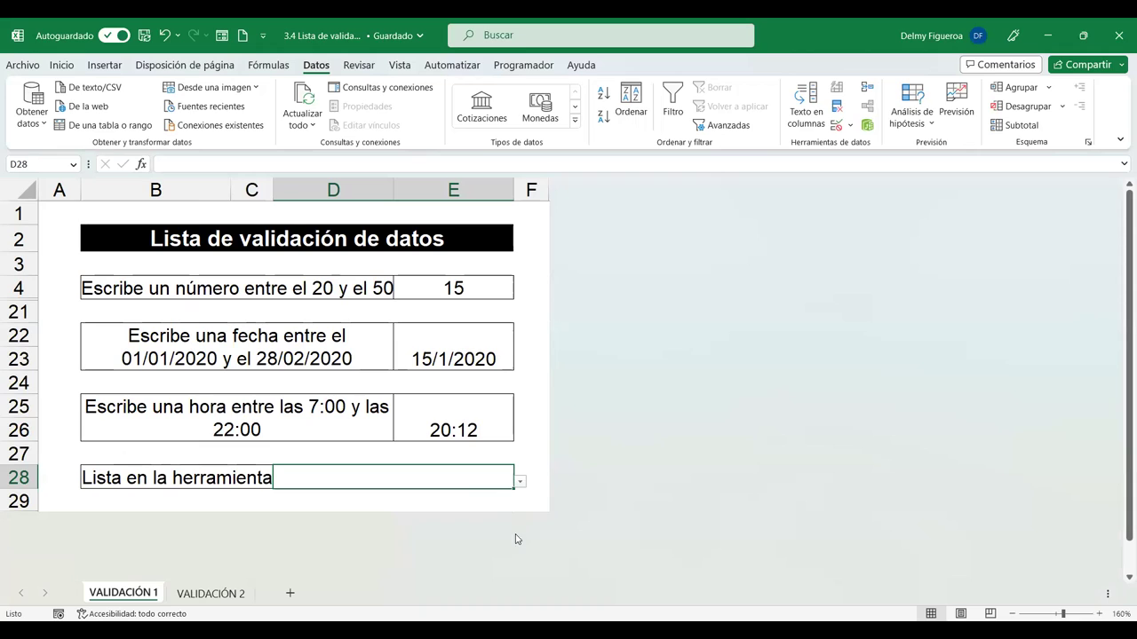
Review the eight salesperson names in D28's dropdown, closing it without choosing.
{"action": "left_click", "coordinate": [521, 481]}
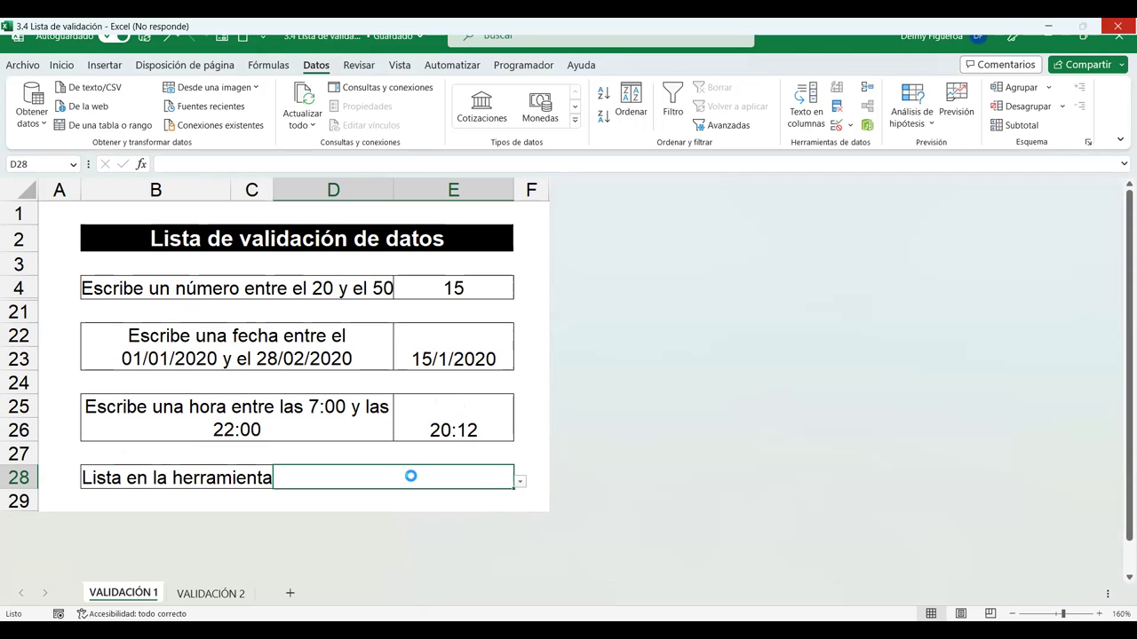
{"action": "left_click", "coordinate": [519, 480]}
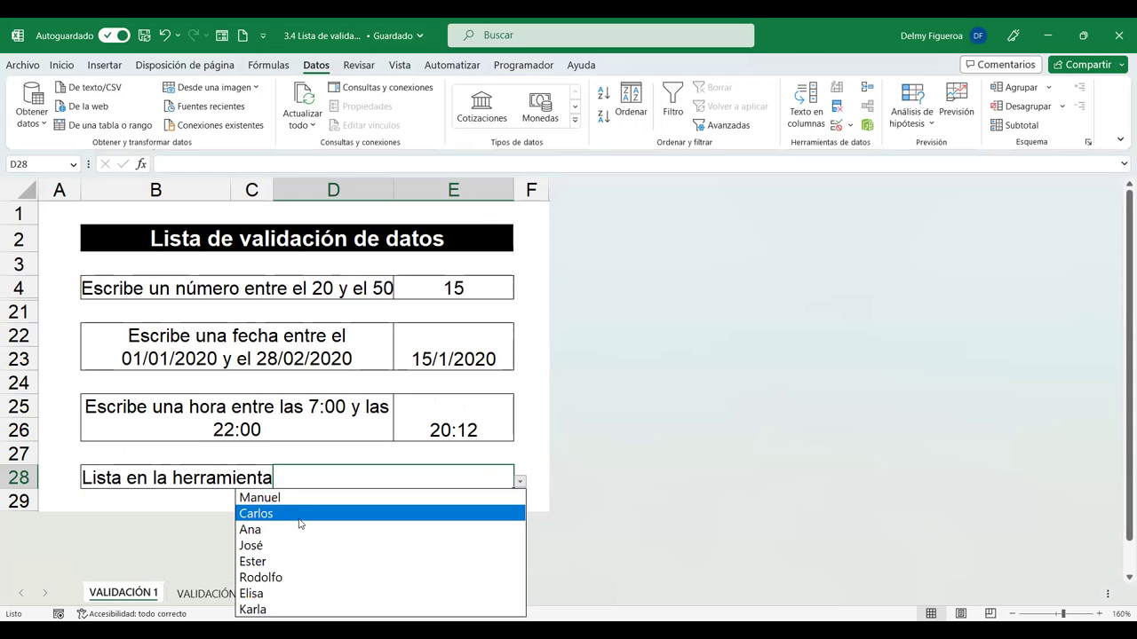
{"action": "key", "text": "Up"}
{"action": "key", "text": "Escape"}
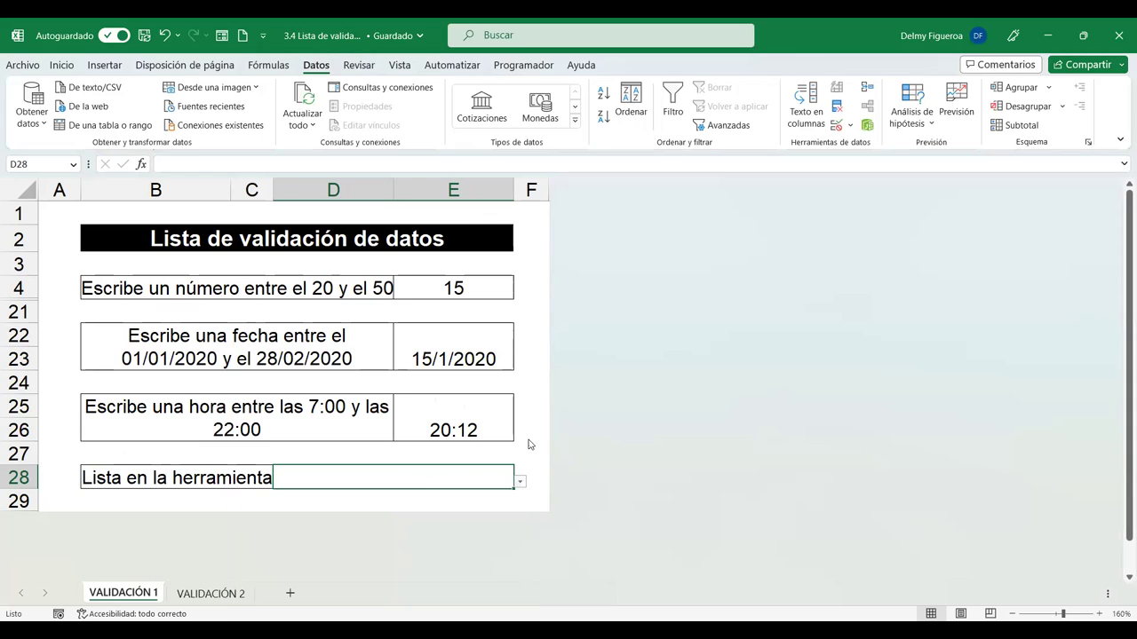
{"action": "left_click", "coordinate": [534, 427]}
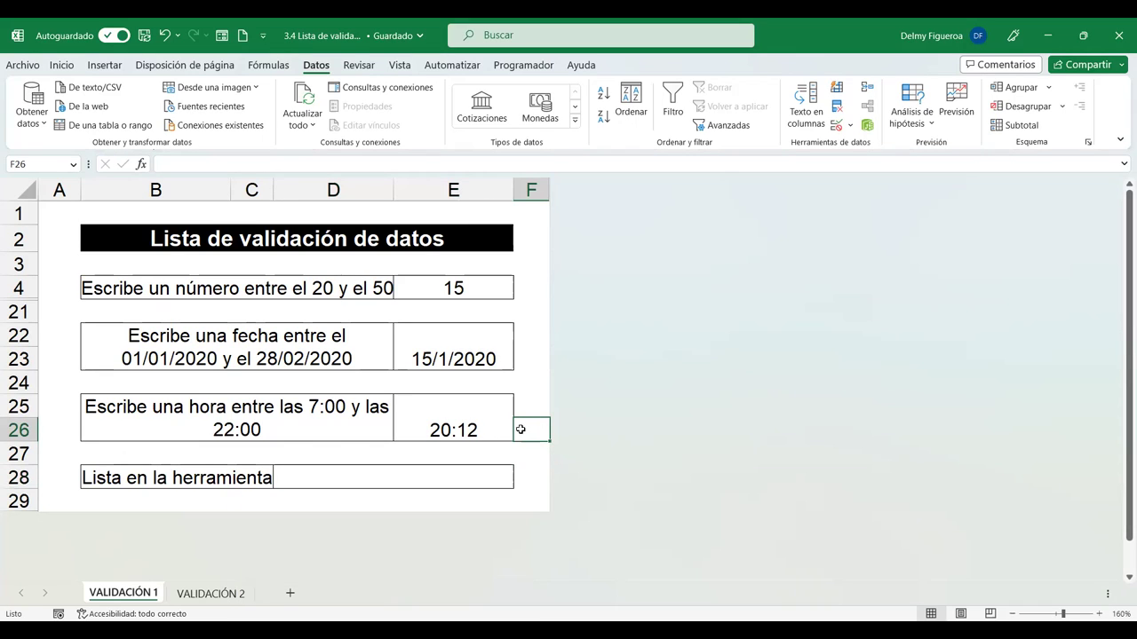
{"action": "left_click", "coordinate": [486, 480]}
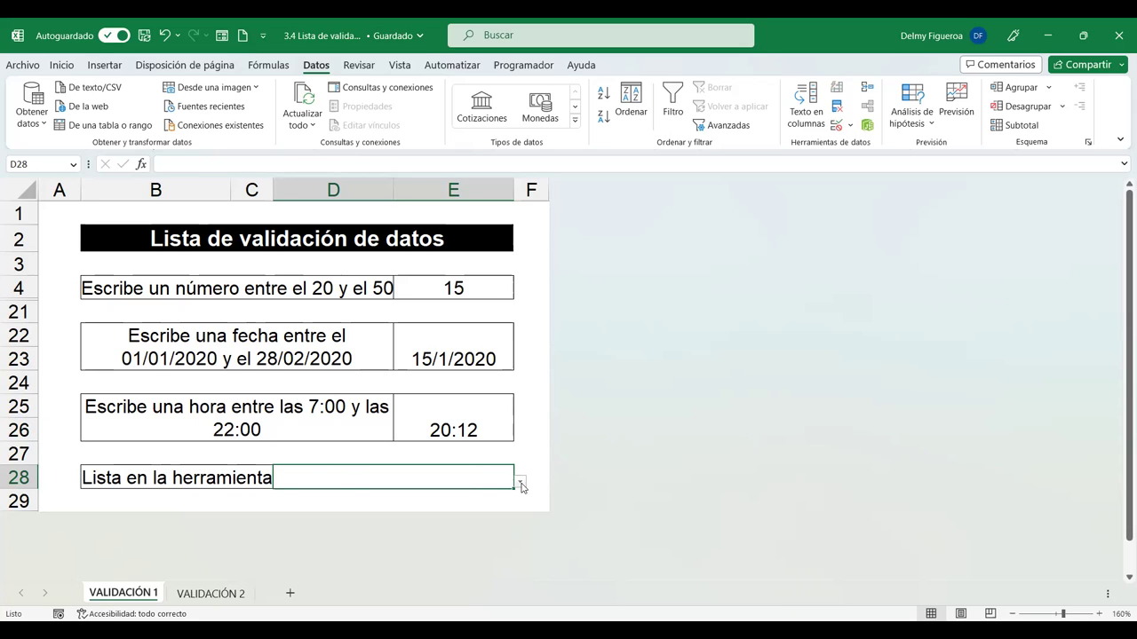
{"action": "left_click", "coordinate": [521, 483]}
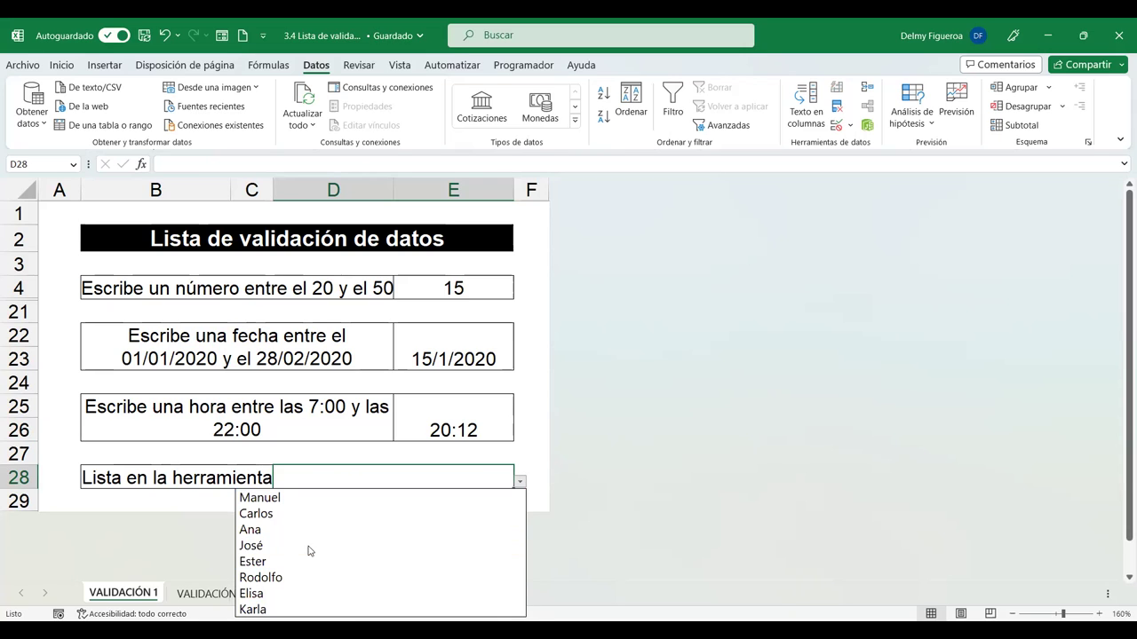
{"action": "left_click", "coordinate": [521, 364]}
{"action": "left_click", "coordinate": [524, 377]}
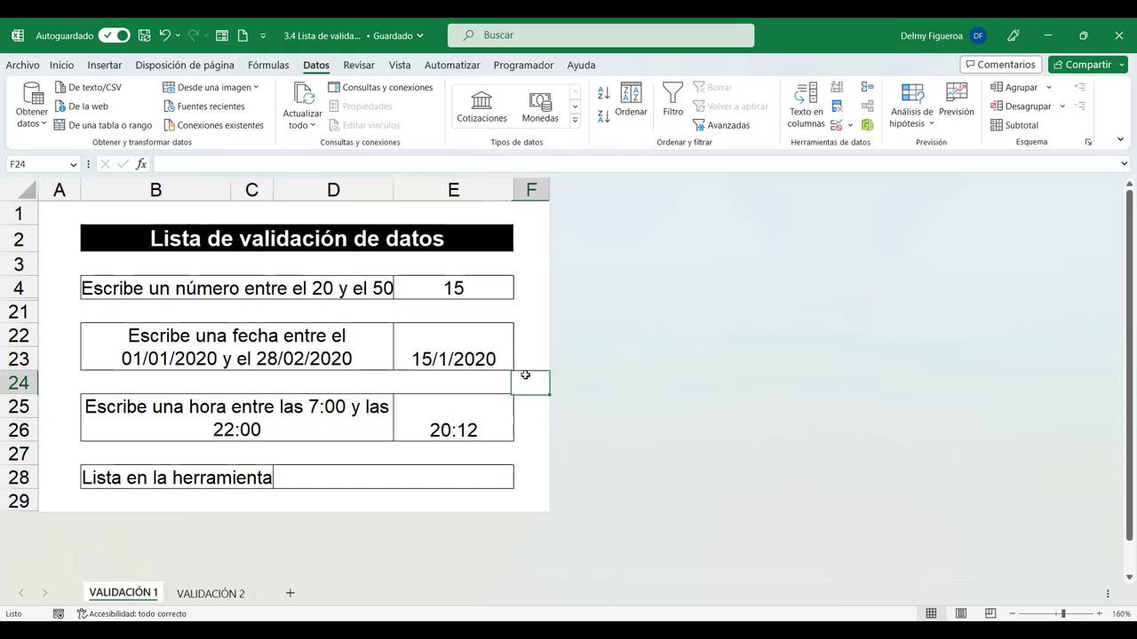
Switch to the VALIDACIÓN 2 sheet and select cell D7.
{"action": "left_click", "coordinate": [201, 601]}
{"action": "left_click", "coordinate": [147, 596]}
{"action": "left_click", "coordinate": [207, 595]}
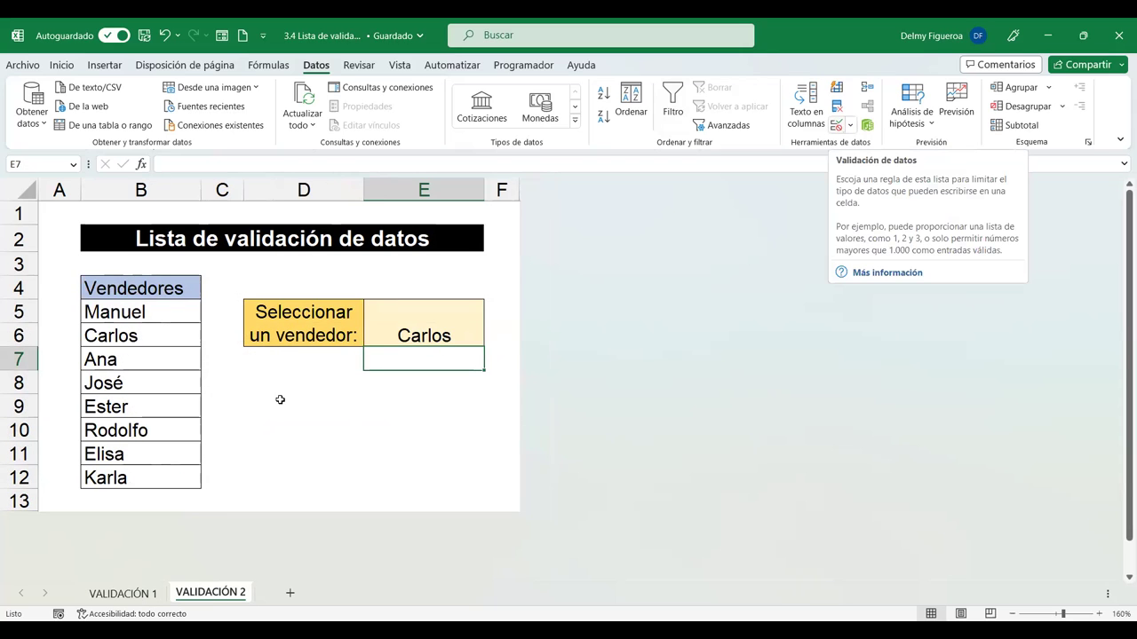
{"action": "left_click", "coordinate": [286, 356]}
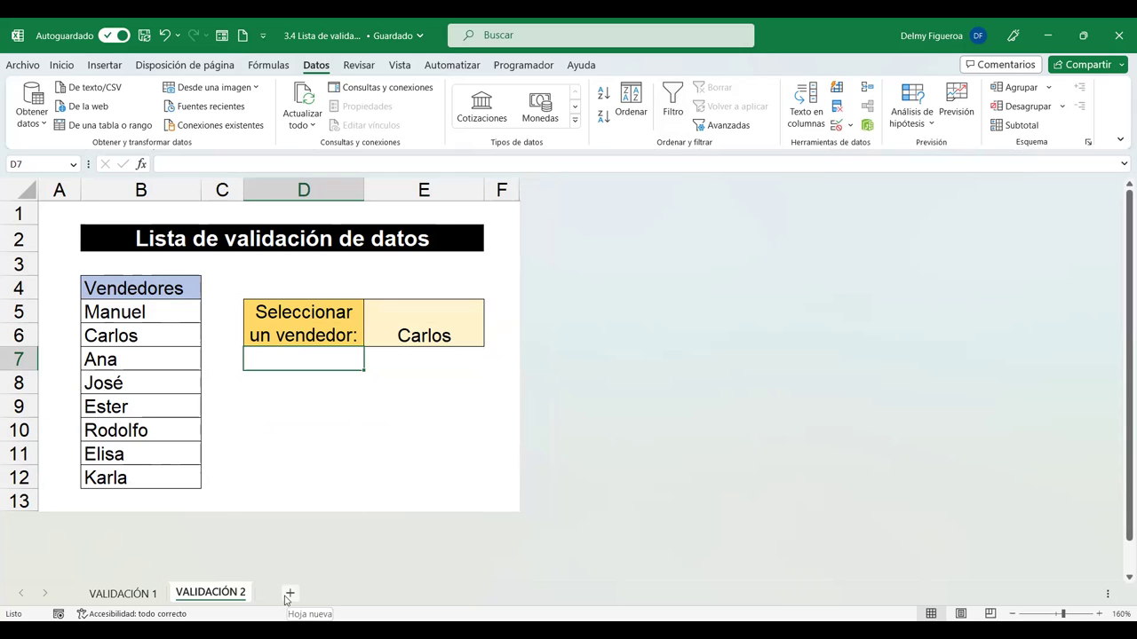
Add a new sheet Hoja1, zoom to 120% and raise all its cells to 16-point font.
{"action": "left_click", "coordinate": [287, 593]}
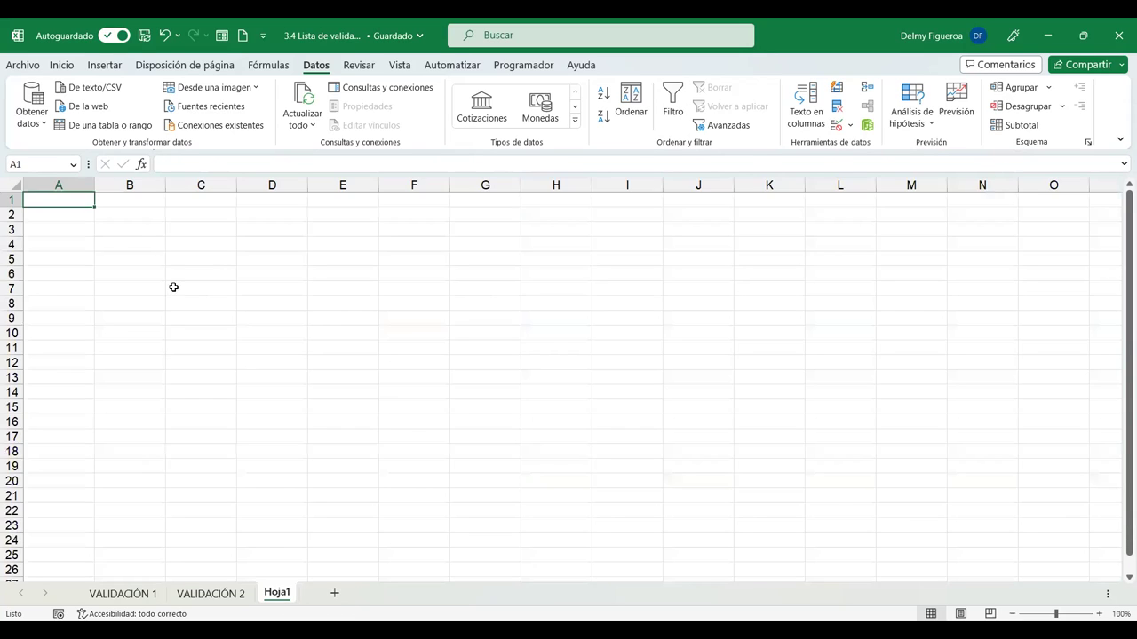
{"action": "left_click", "coordinate": [14, 184]}
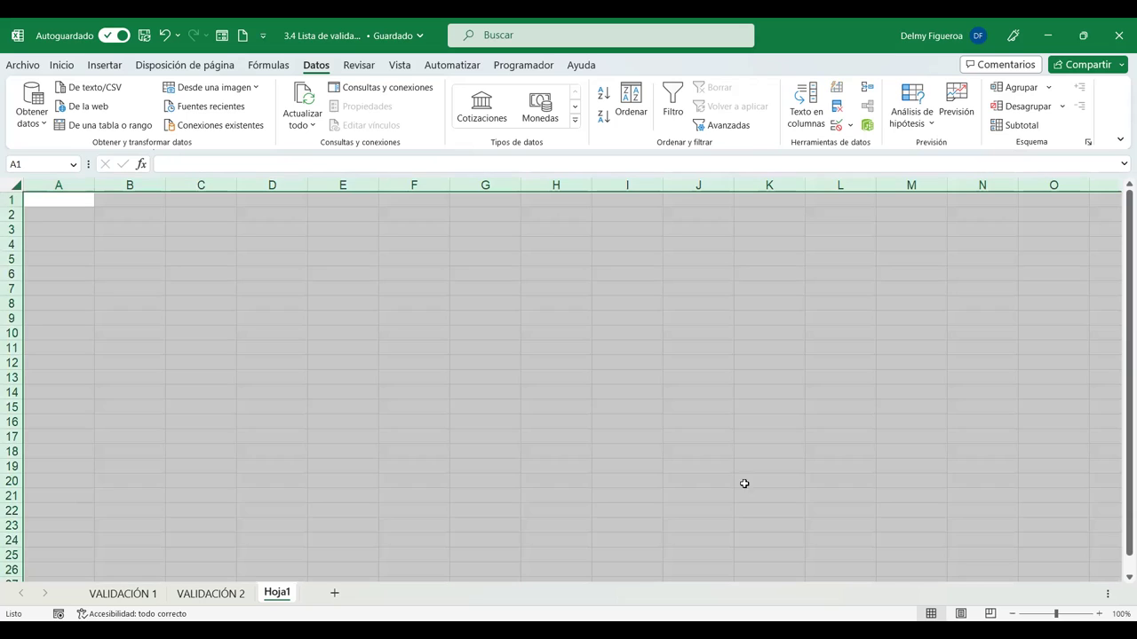
{"action": "left_click", "coordinate": [1099, 614]}
{"action": "left_click", "coordinate": [1099, 614]}
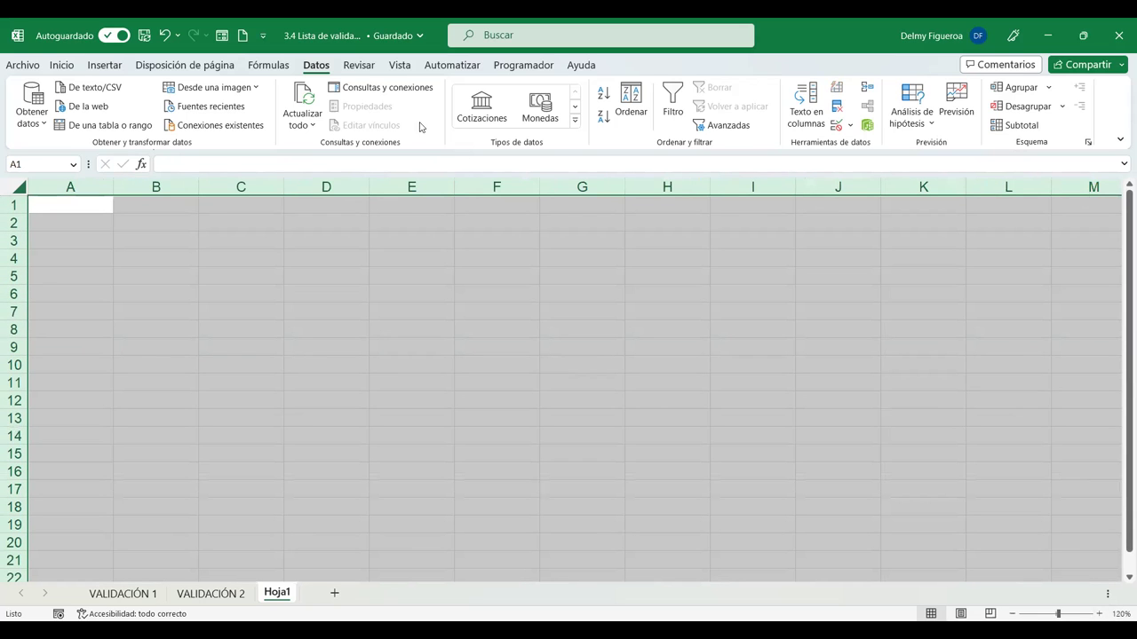
{"action": "left_click", "coordinate": [62, 68]}
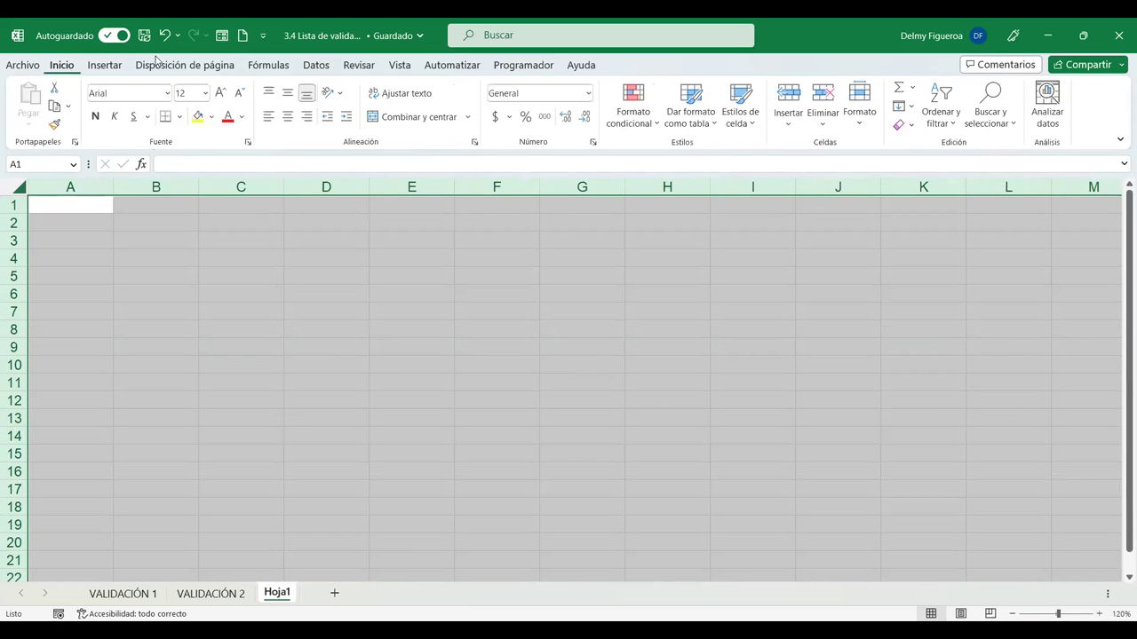
{"action": "left_click", "coordinate": [221, 94]}
{"action": "left_click", "coordinate": [222, 93]}
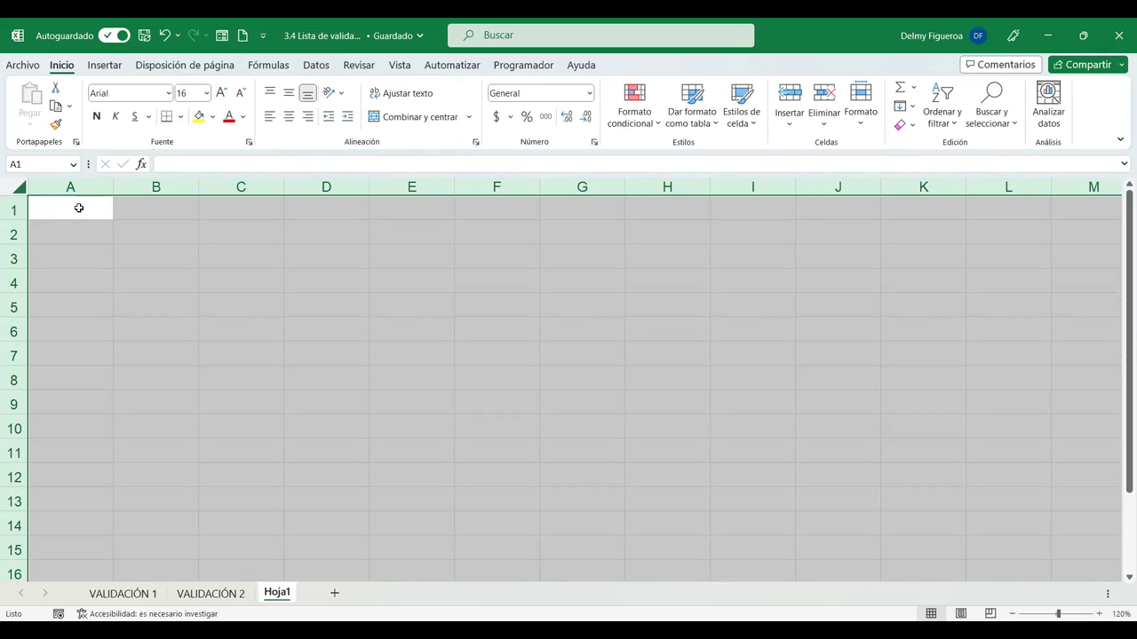
Check the value 15 in E4 of the VALIDACIÓN 1 sheet, then return to Hoja1.
{"action": "left_click", "coordinate": [138, 208]}
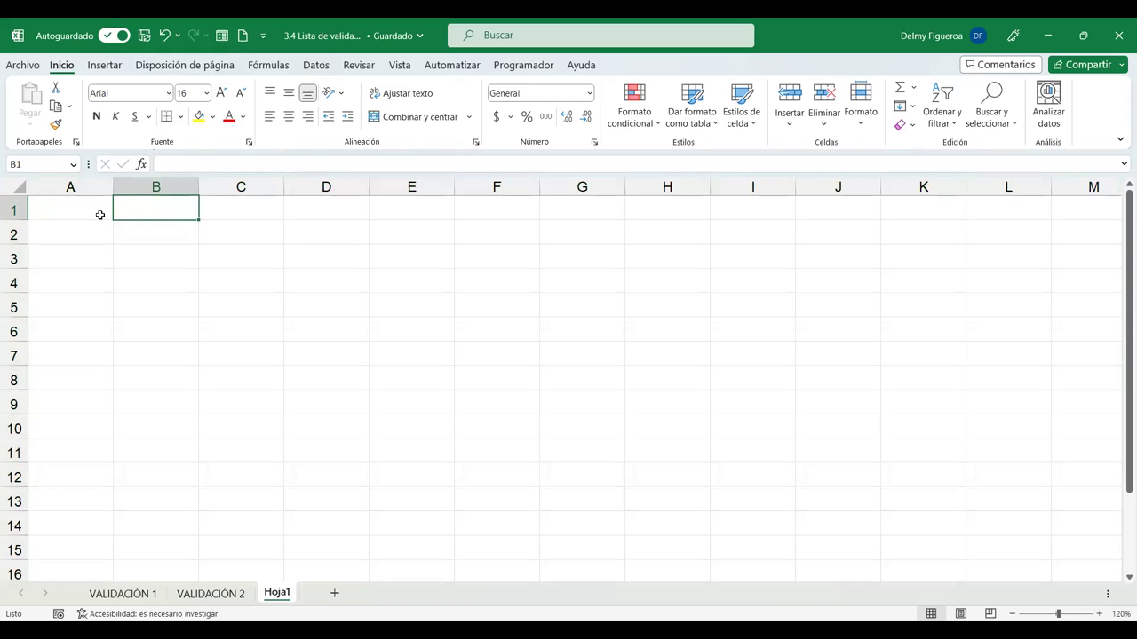
{"action": "left_click", "coordinate": [151, 593]}
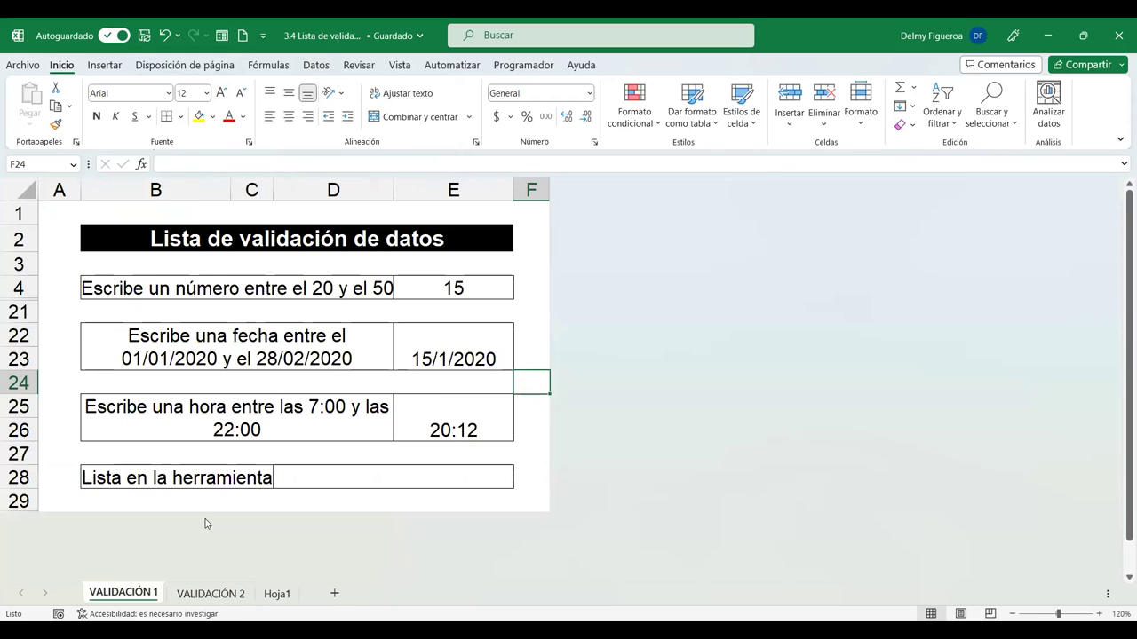
{"action": "left_click", "coordinate": [438, 293]}
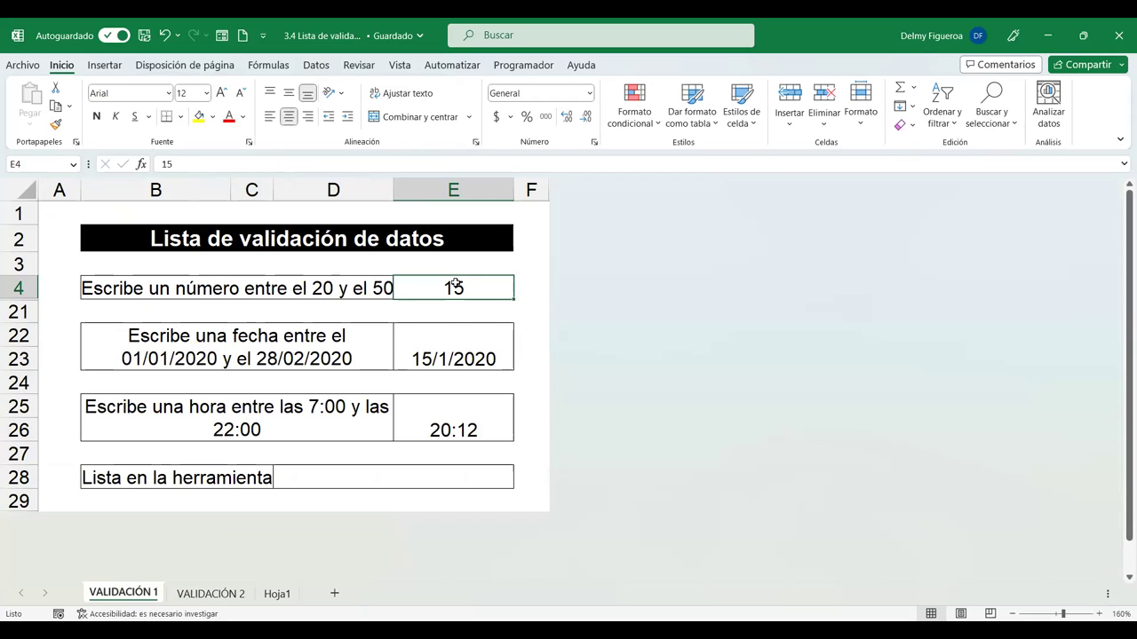
{"action": "left_click", "coordinate": [277, 594]}
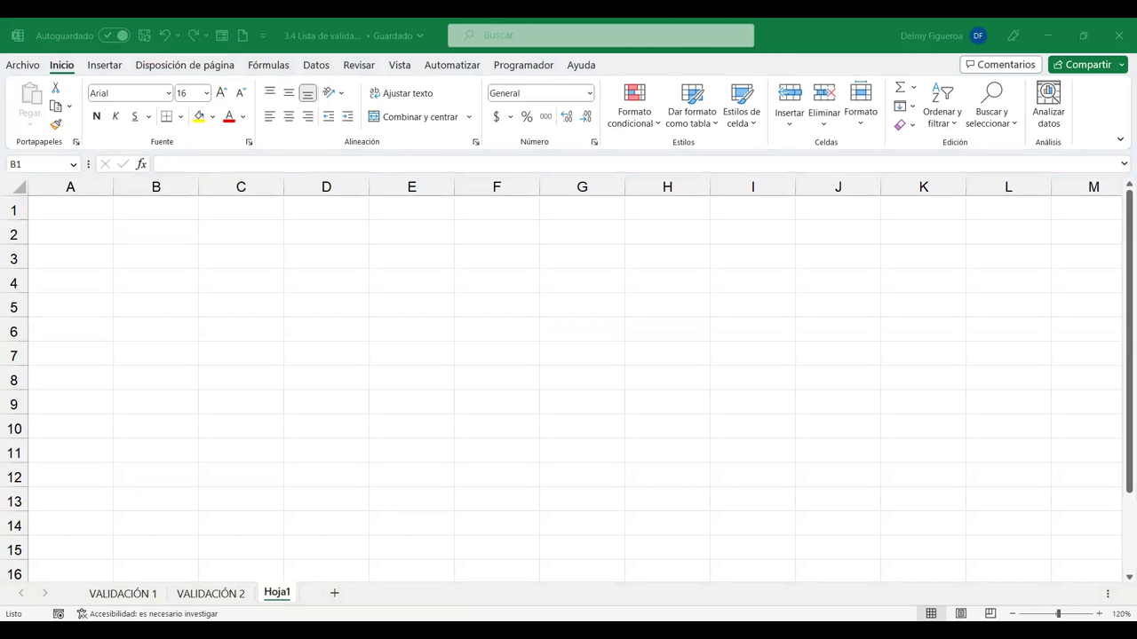
Enter the headers 'Número 1' in A2 and 'Número 2' in B2 of Hoja1.
{"action": "left_click", "coordinate": [97, 237]}
{"action": "type", "text": "Número 1"}
{"action": "key", "text": "Tab"}
{"action": "type", "text": "Número 2"}
{"action": "key", "text": "Return"}
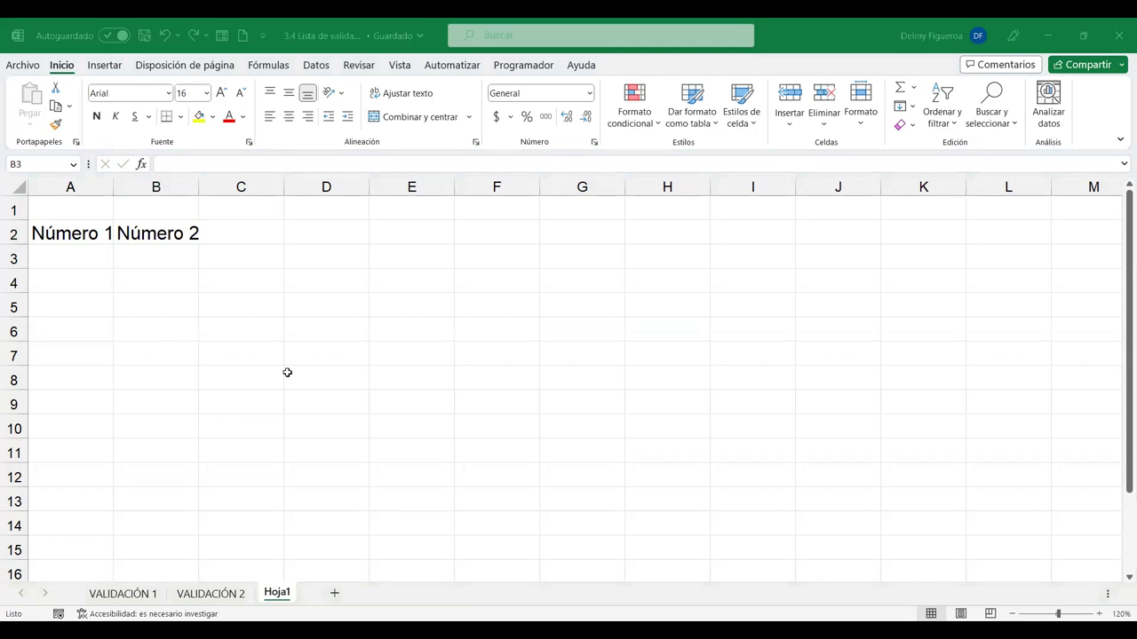
{"action": "left_click", "coordinate": [142, 260]}
{"action": "left_click", "coordinate": [85, 253]}
{"action": "left_click", "coordinate": [166, 247]}
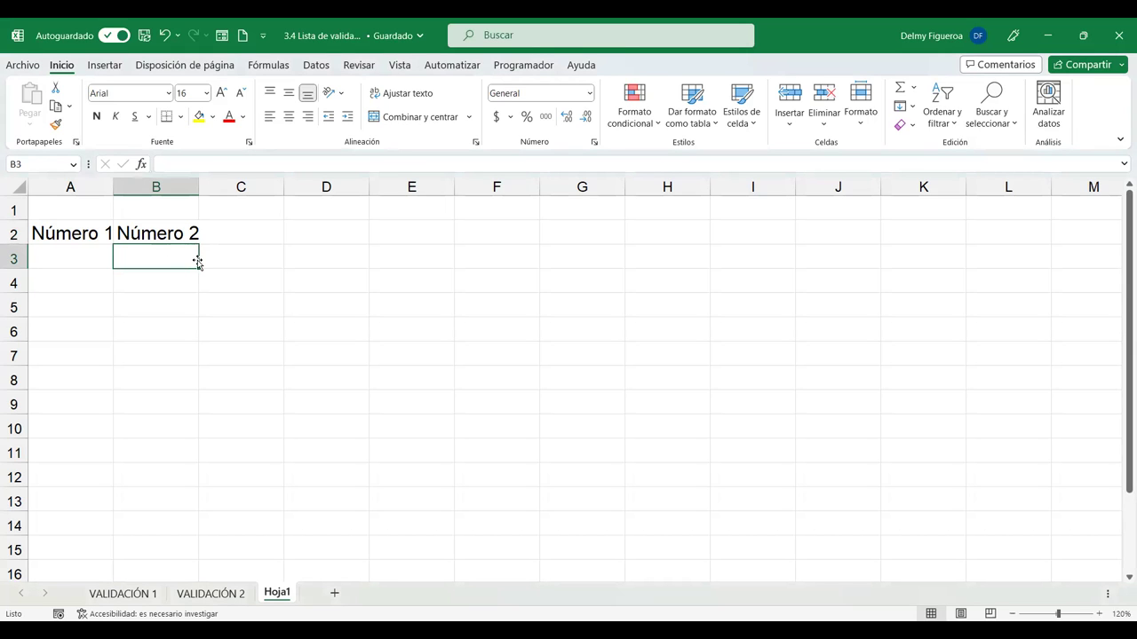
Put the value 1 in both A3 and B3 and return to B3.
{"action": "left_click", "coordinate": [72, 259]}
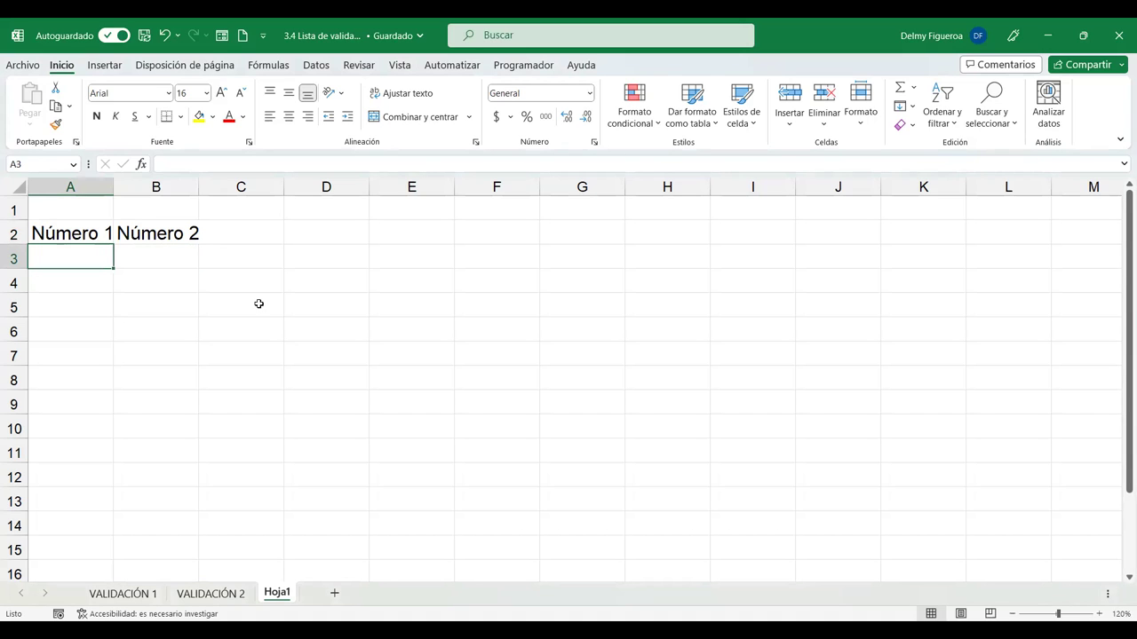
{"action": "type", "text": "1"}
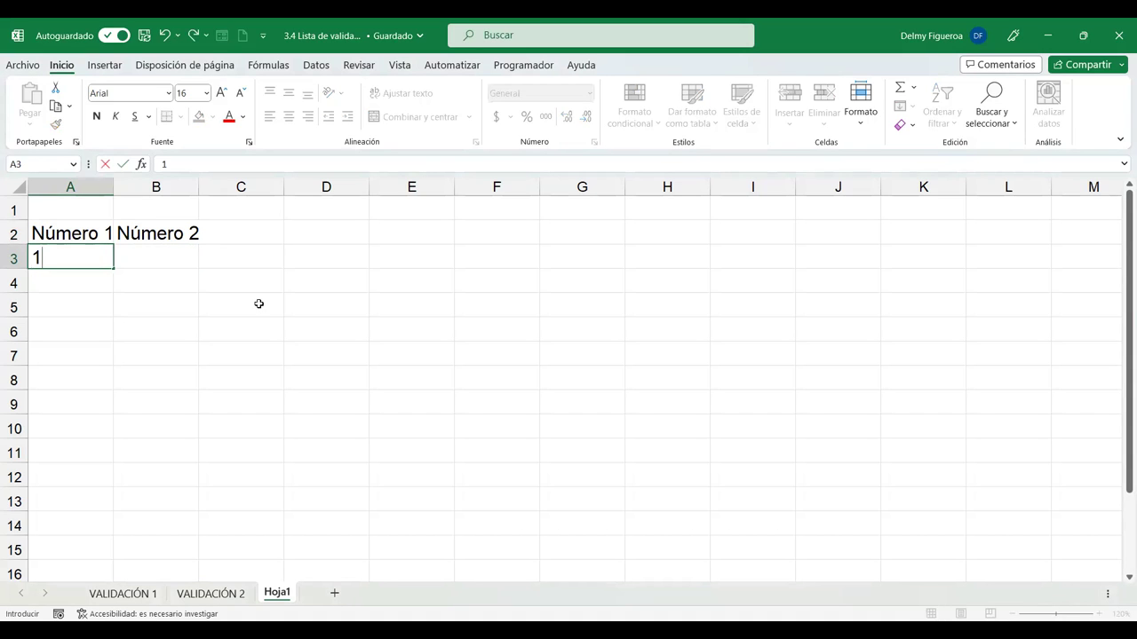
{"action": "key", "text": "Tab"}
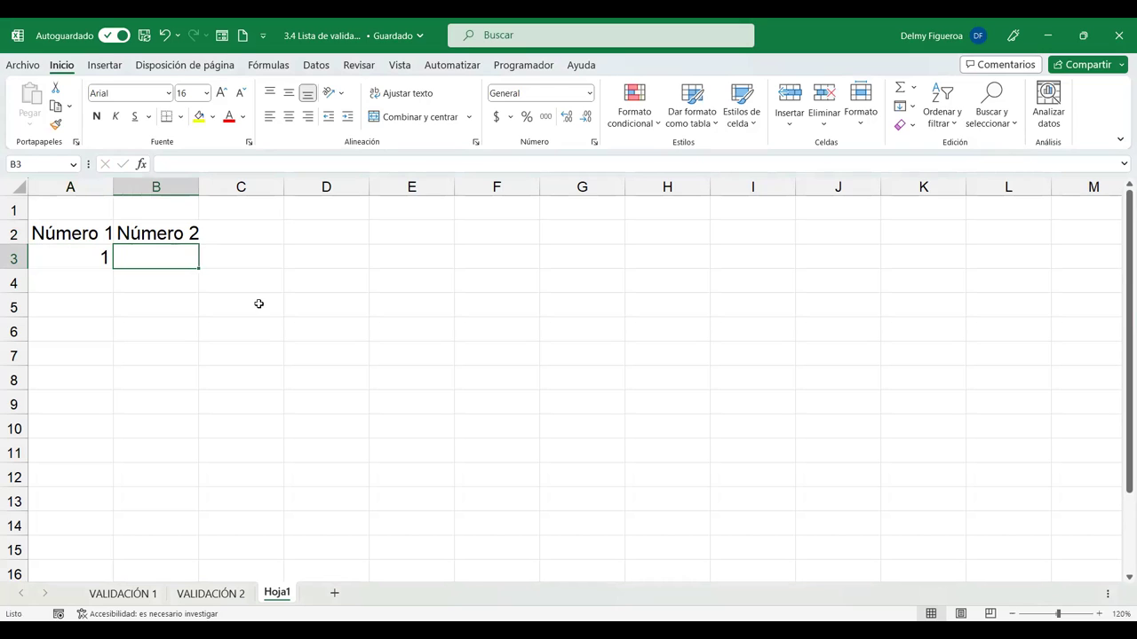
{"action": "left_click", "coordinate": [326, 257]}
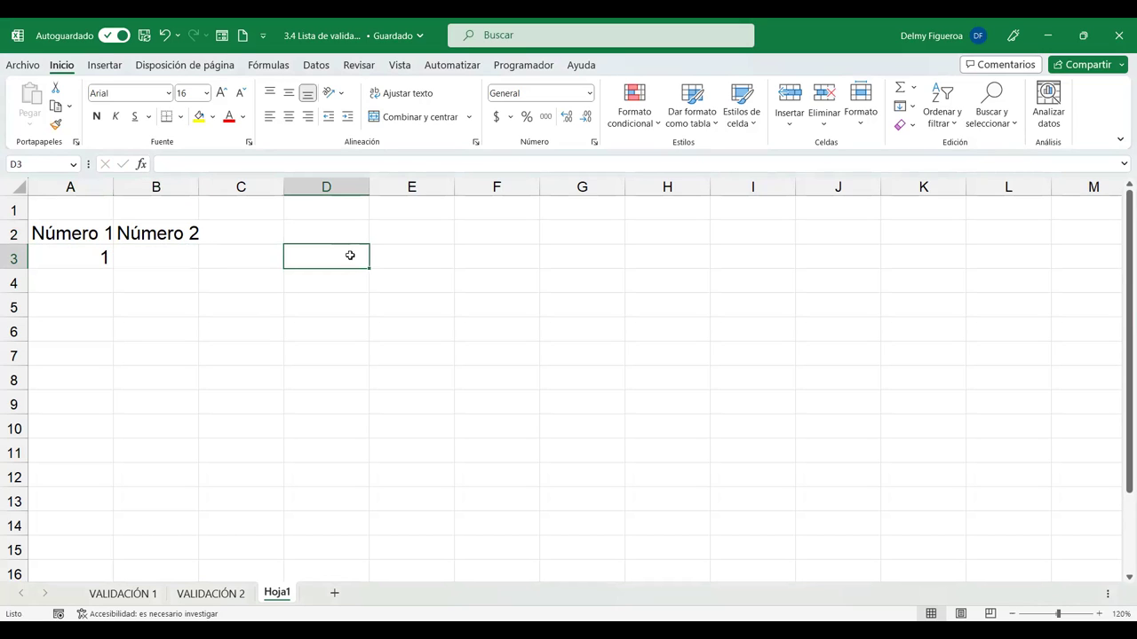
{"action": "left_click", "coordinate": [160, 262]}
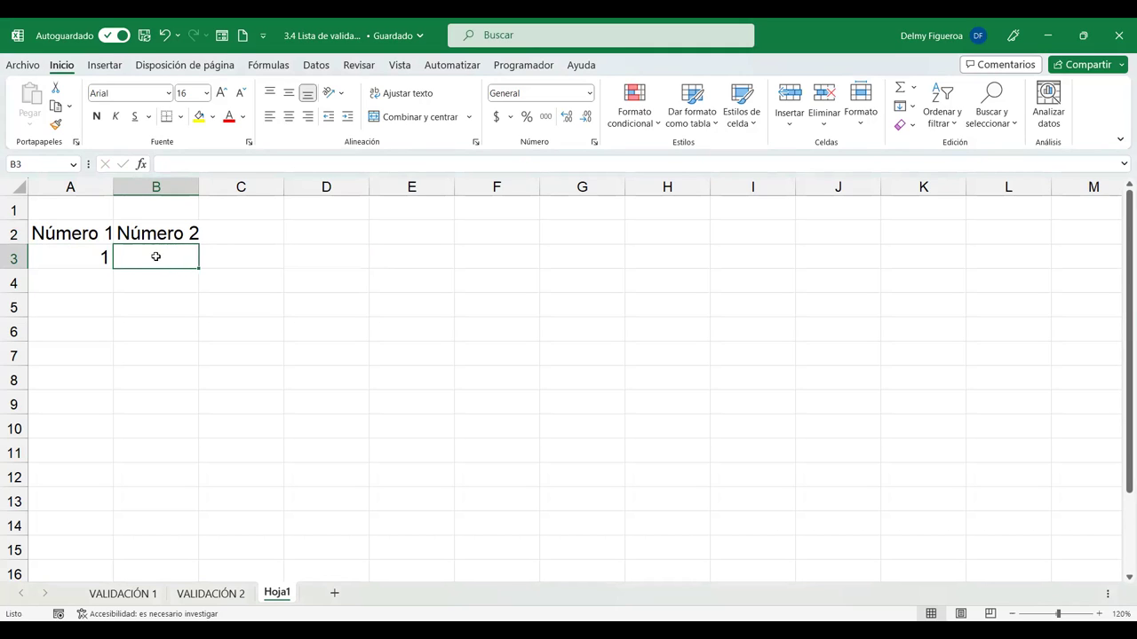
{"action": "left_click", "coordinate": [71, 255]}
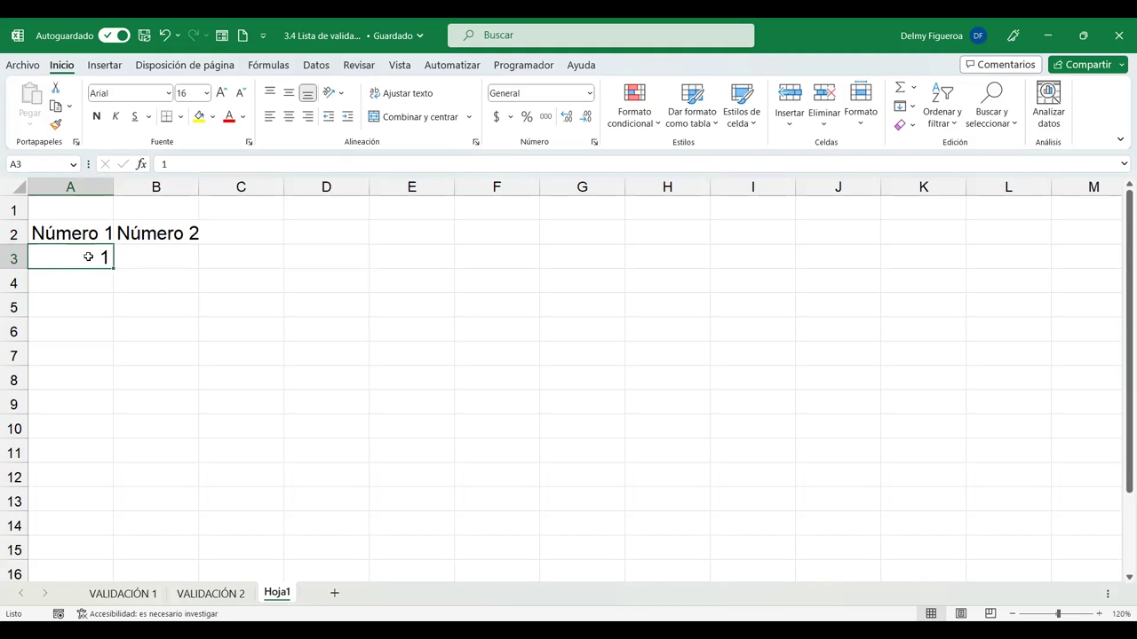
{"action": "left_click", "coordinate": [164, 258]}
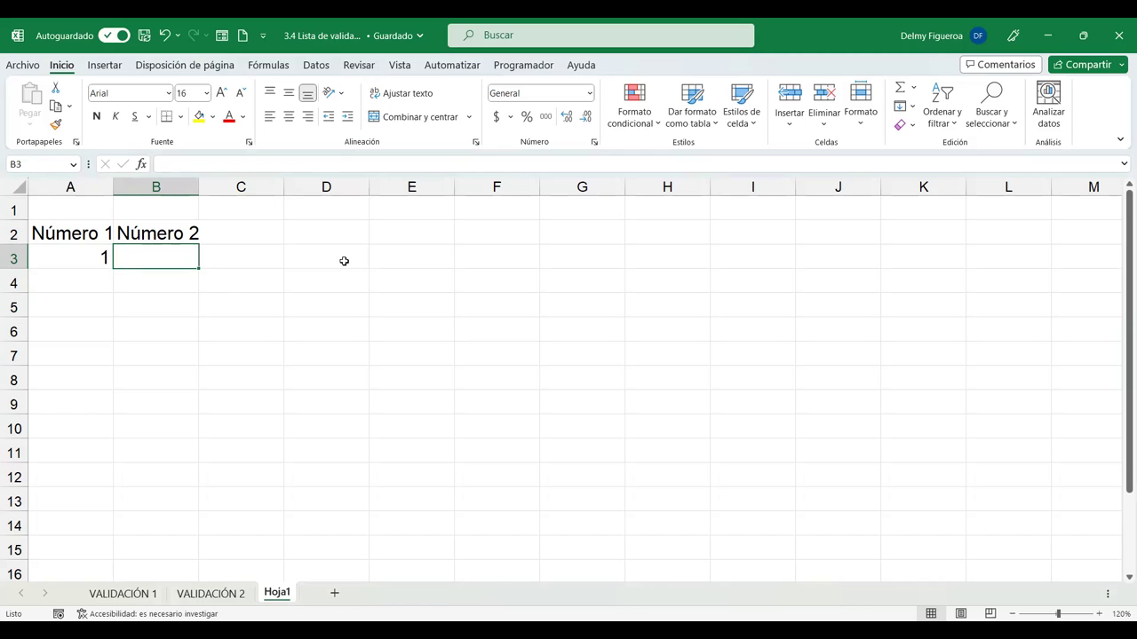
{"action": "type", "text": "1"}
{"action": "key", "text": "Tab"}
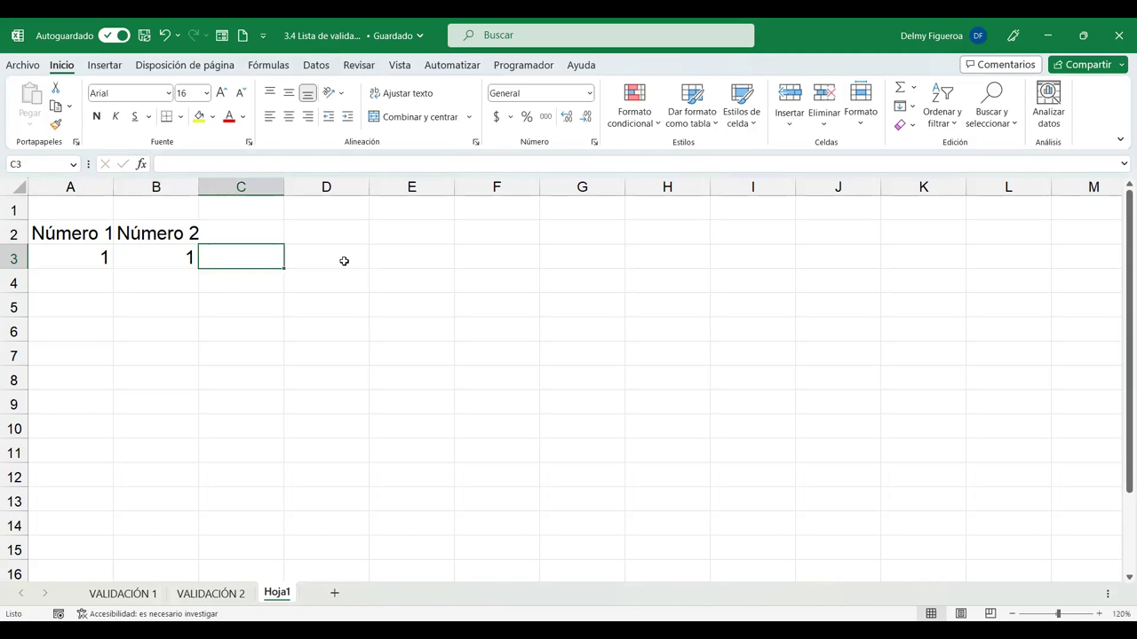
{"action": "key", "text": "Left"}
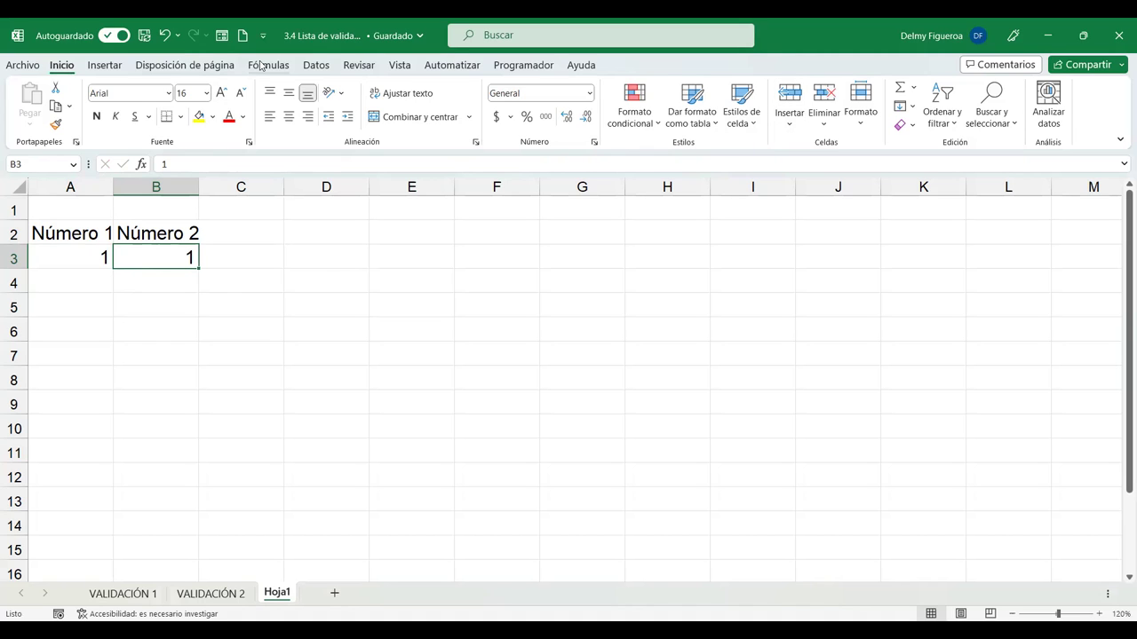
{"action": "left_click", "coordinate": [315, 65]}
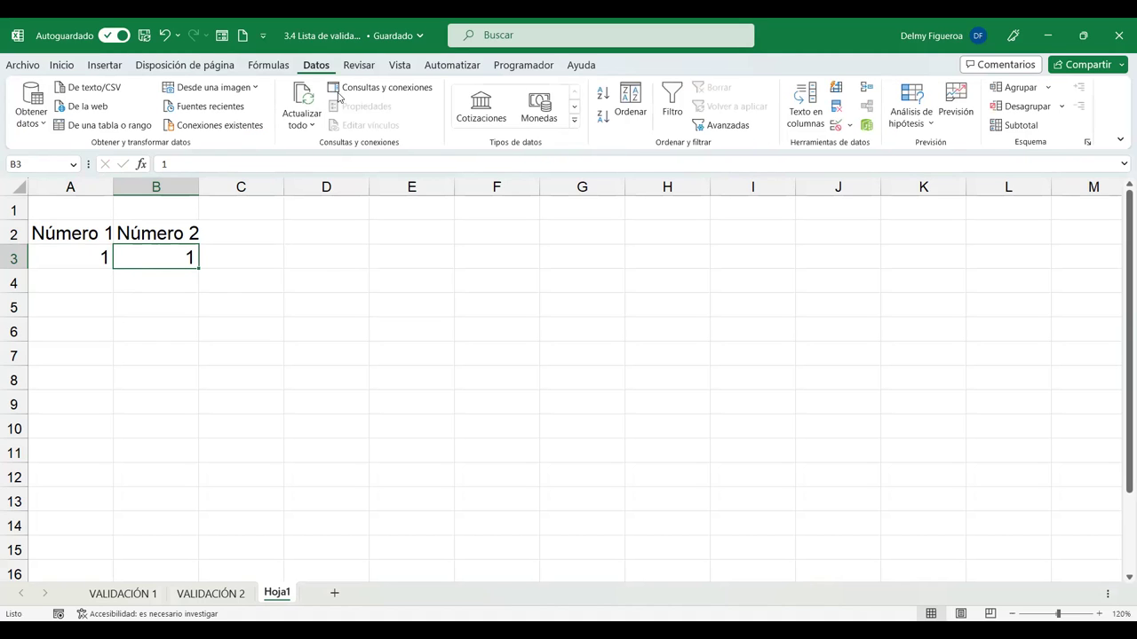
Add a B3 validation rule: whole numbers greater than or equal to =2*A3.
{"action": "left_click", "coordinate": [835, 128]}
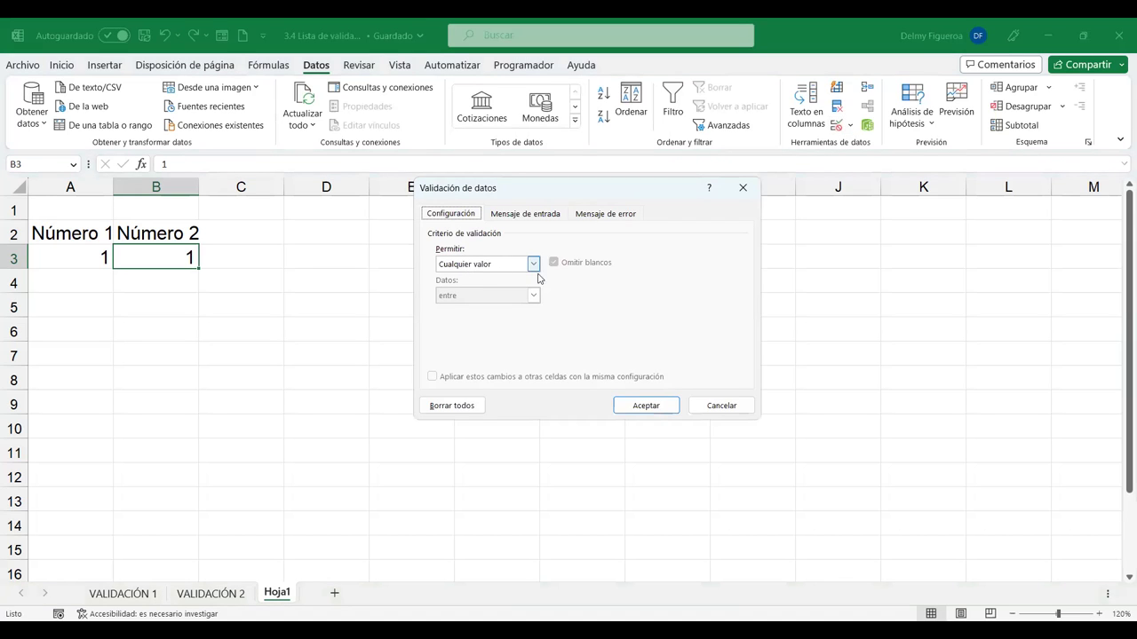
{"action": "left_click", "coordinate": [533, 265]}
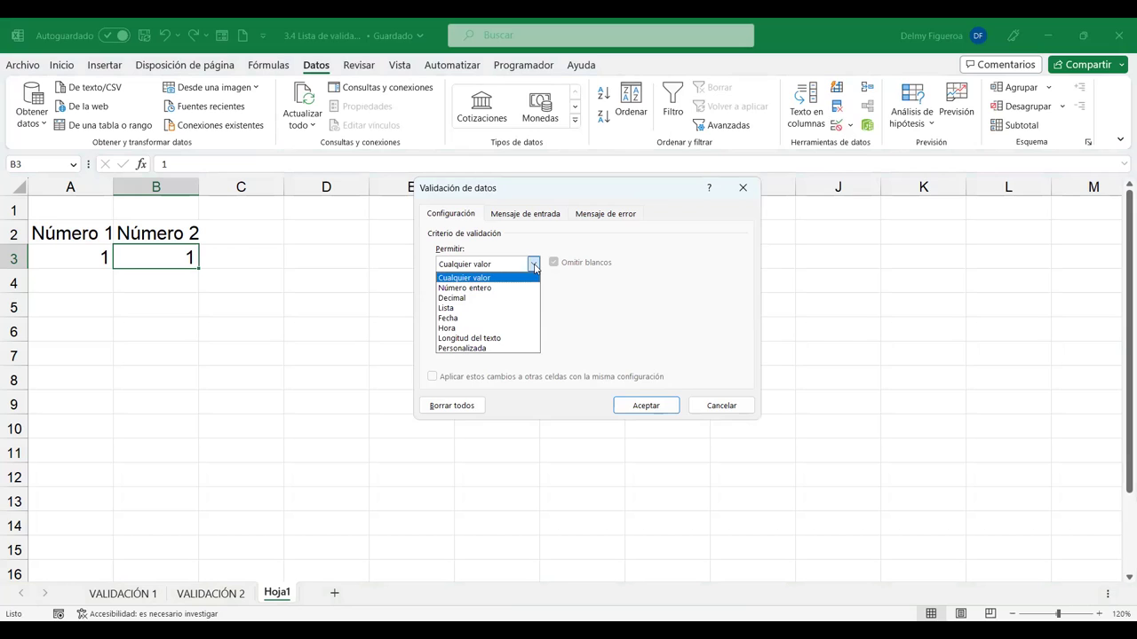
{"action": "left_click", "coordinate": [494, 290]}
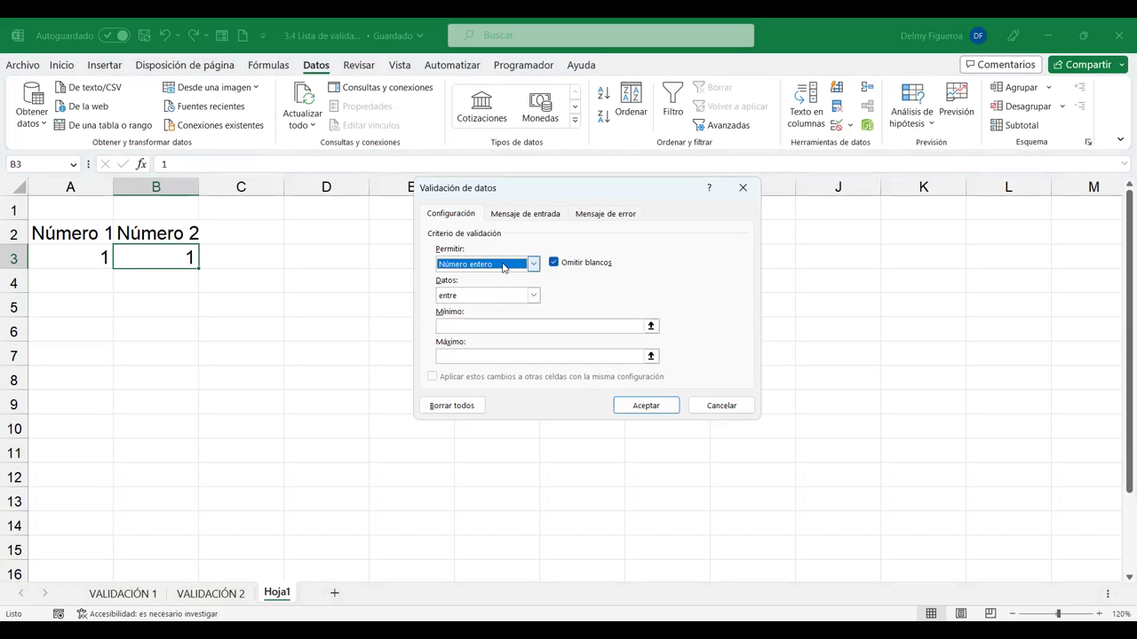
{"action": "left_click", "coordinate": [535, 296]}
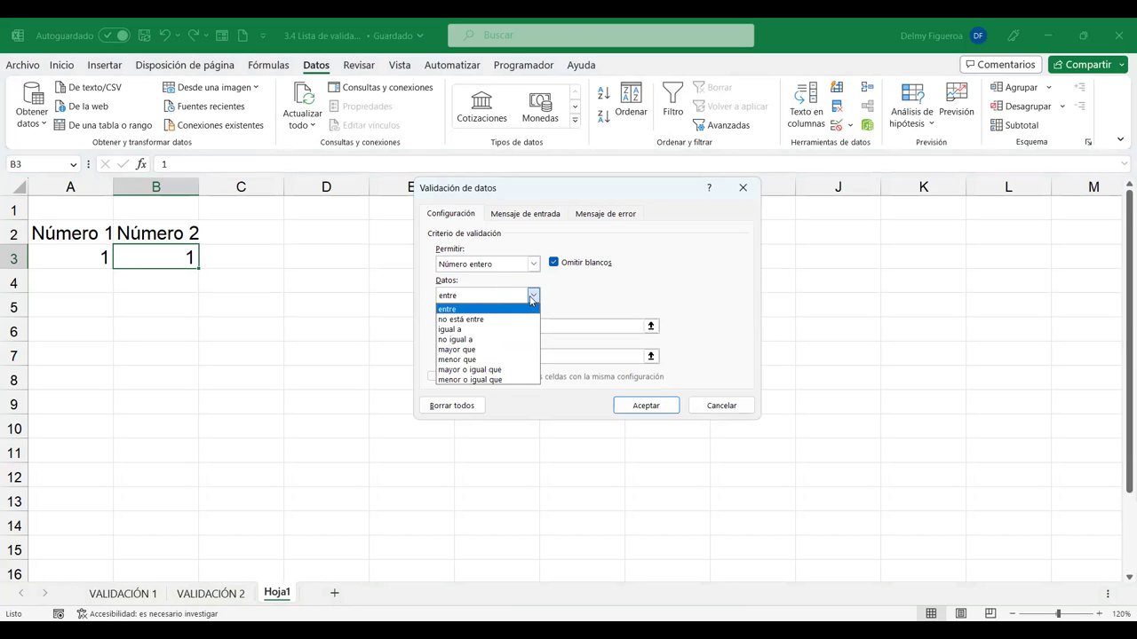
{"action": "left_click", "coordinate": [502, 372]}
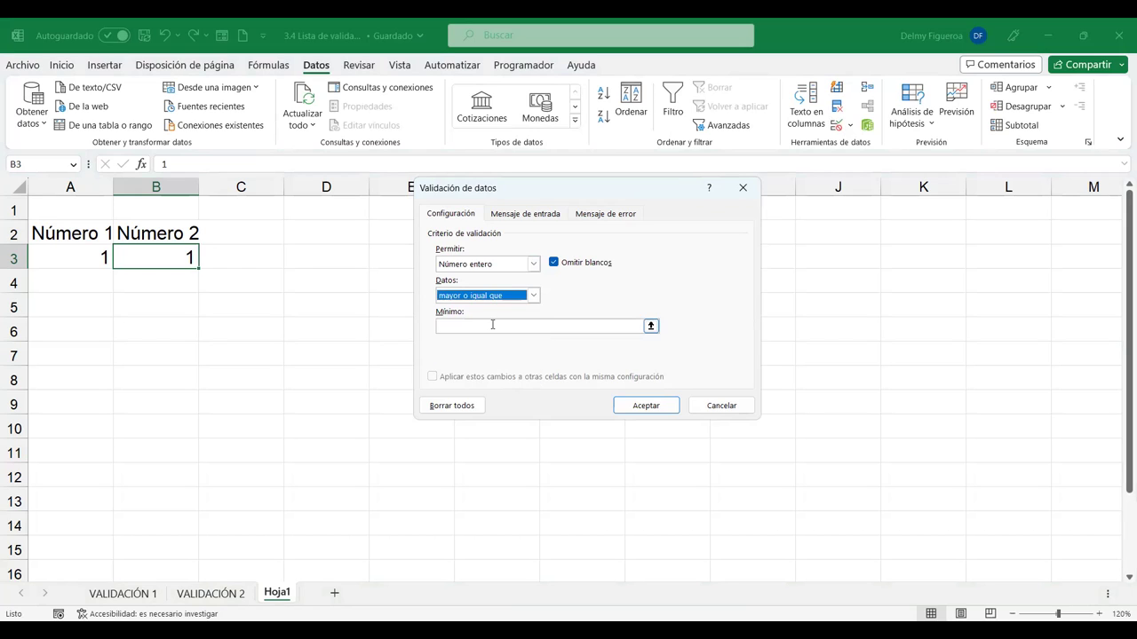
{"action": "left_click", "coordinate": [492, 325]}
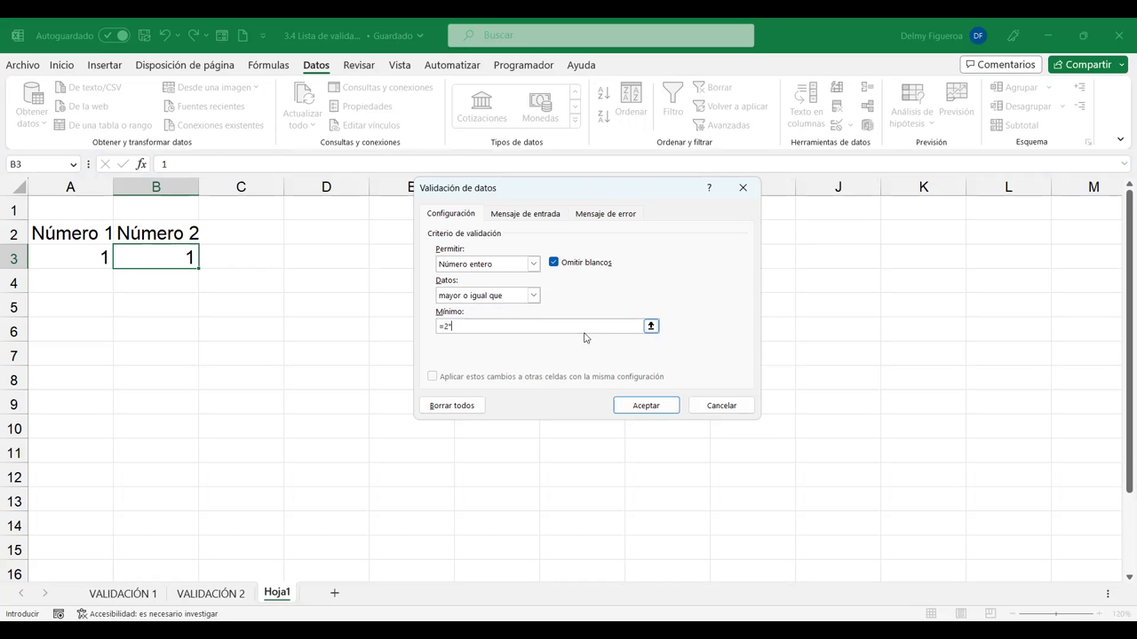
{"action": "left_click", "coordinate": [80, 255]}
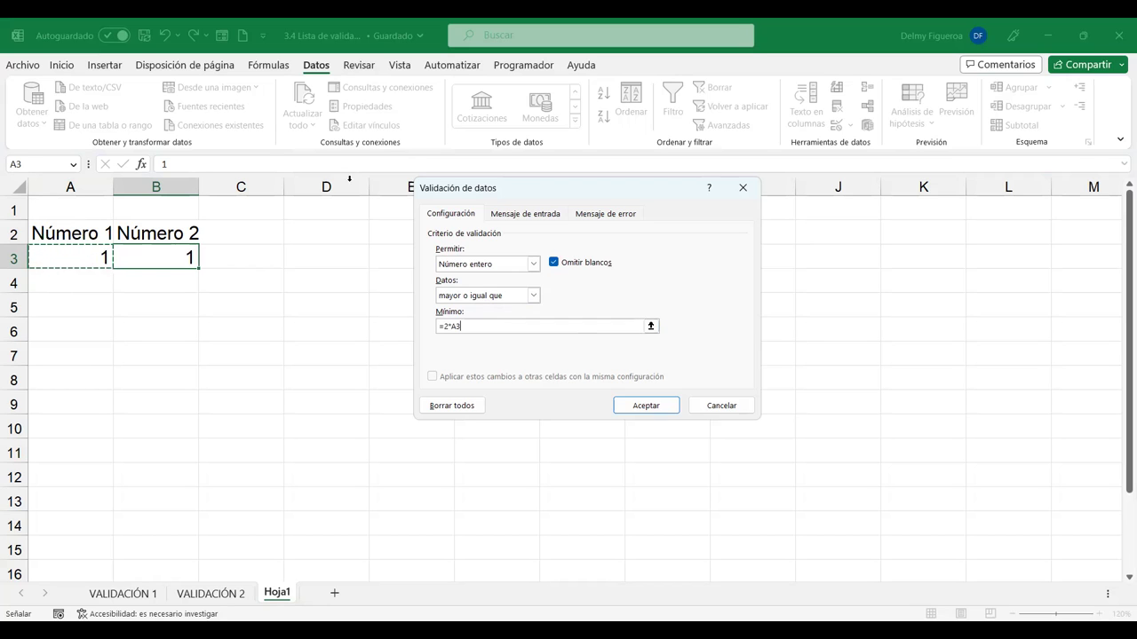
{"action": "left_click", "coordinate": [645, 405]}
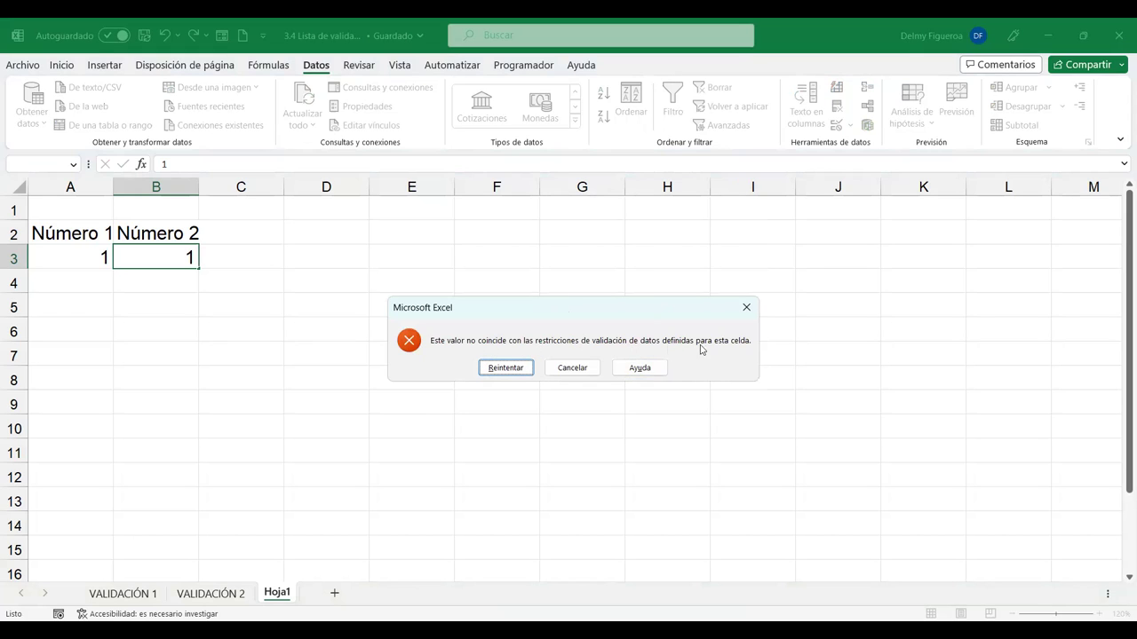
Dismiss the validation error, clear B3 and move back to A3.
{"action": "left_click", "coordinate": [505, 367]}
{"action": "type", "text": "=C3"}
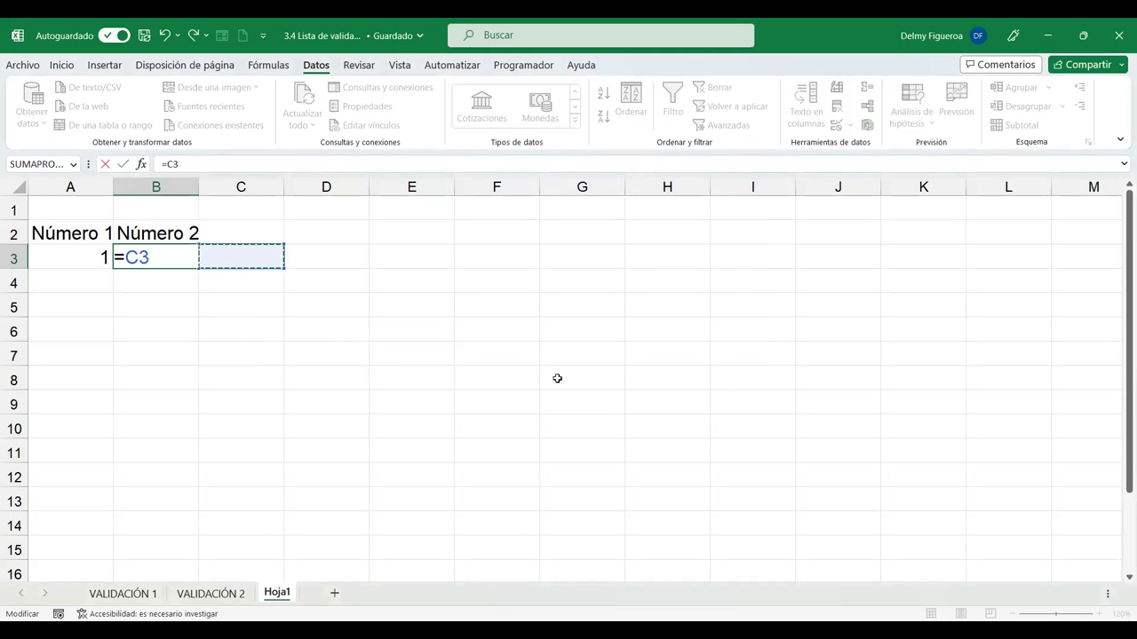
{"action": "key", "text": "Escape"}
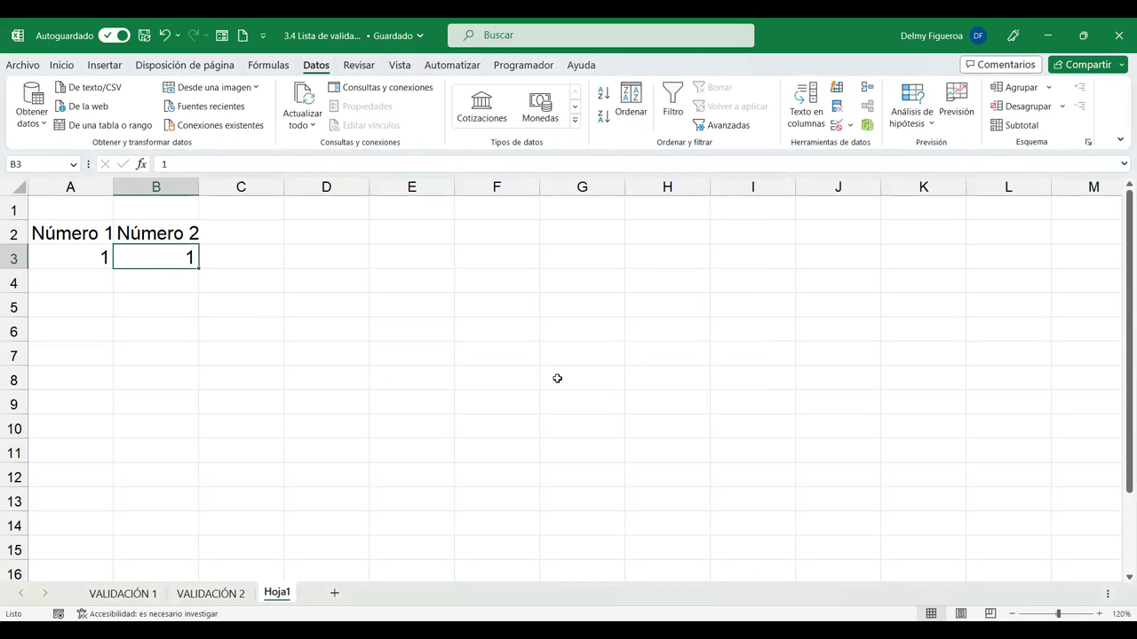
{"action": "type", "text": "2"}
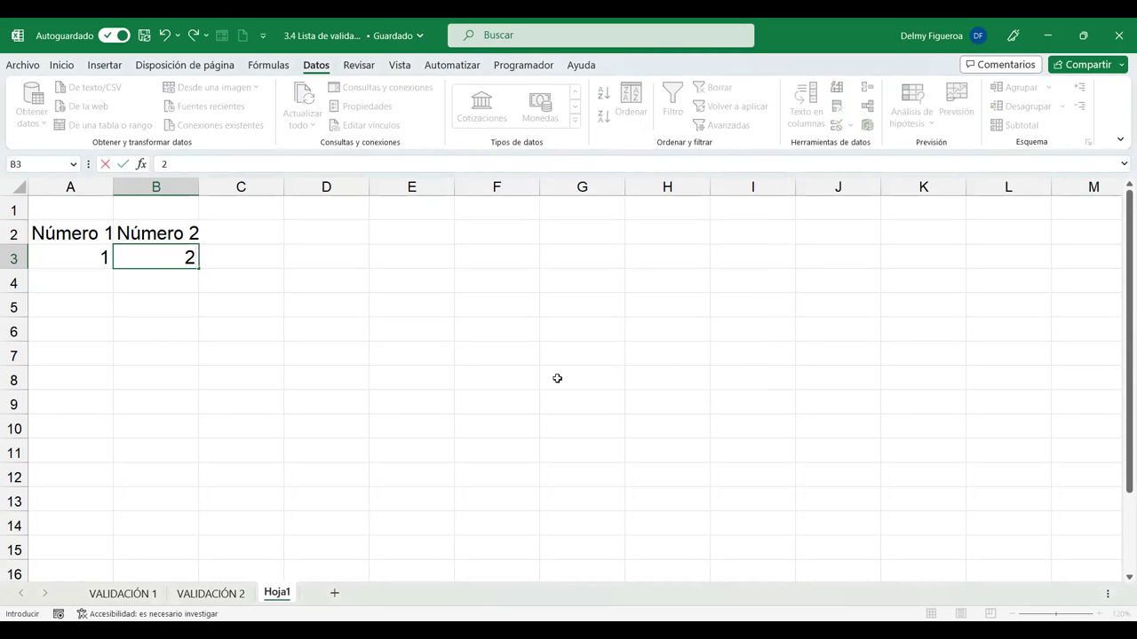
{"action": "key", "text": "Tab"}
{"action": "key", "text": "shift+Tab"}
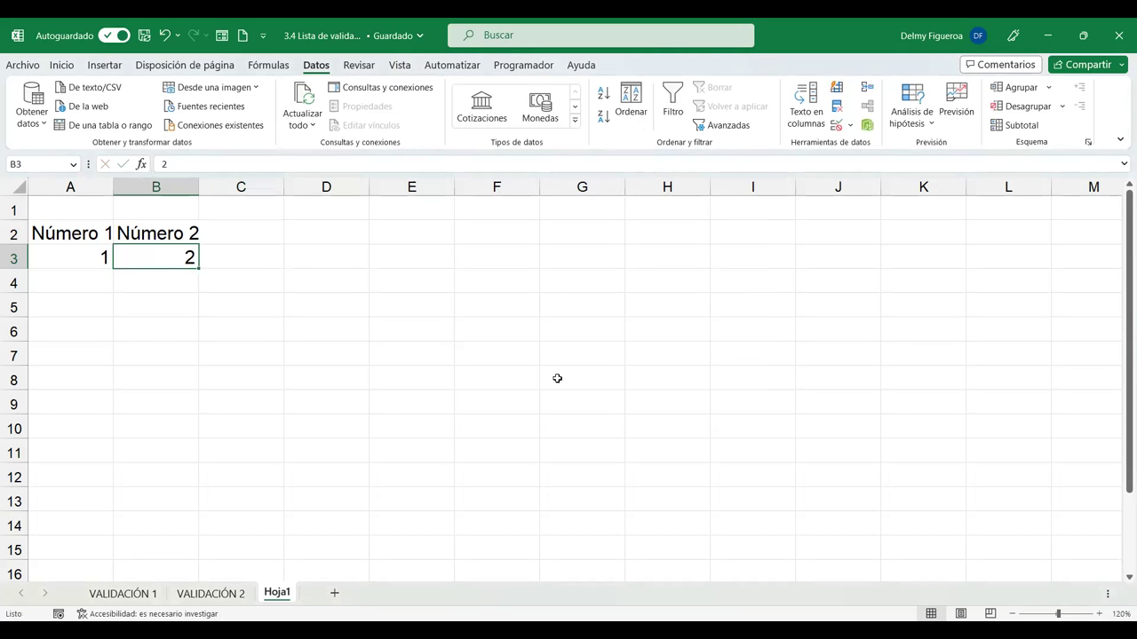
{"action": "key", "text": "Delete"}
{"action": "key", "text": "shift+Tab"}
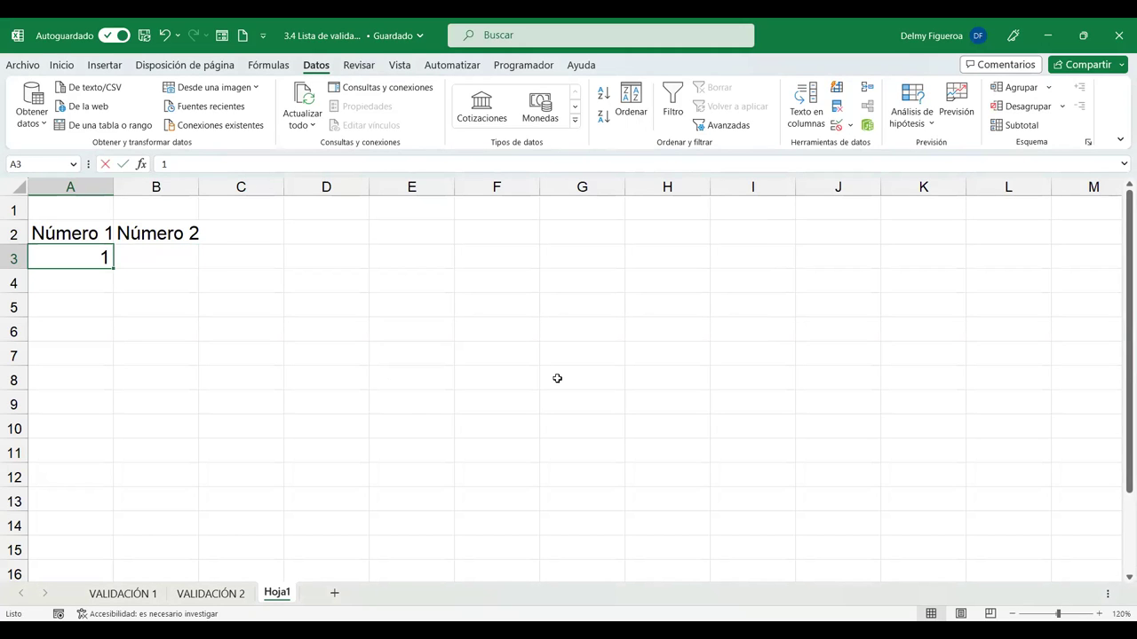
Set A3 to 2, then try 1 and 2 in B3, cancelling each rejection.
{"action": "type", "text": "2"}
{"action": "key", "text": "Tab"}
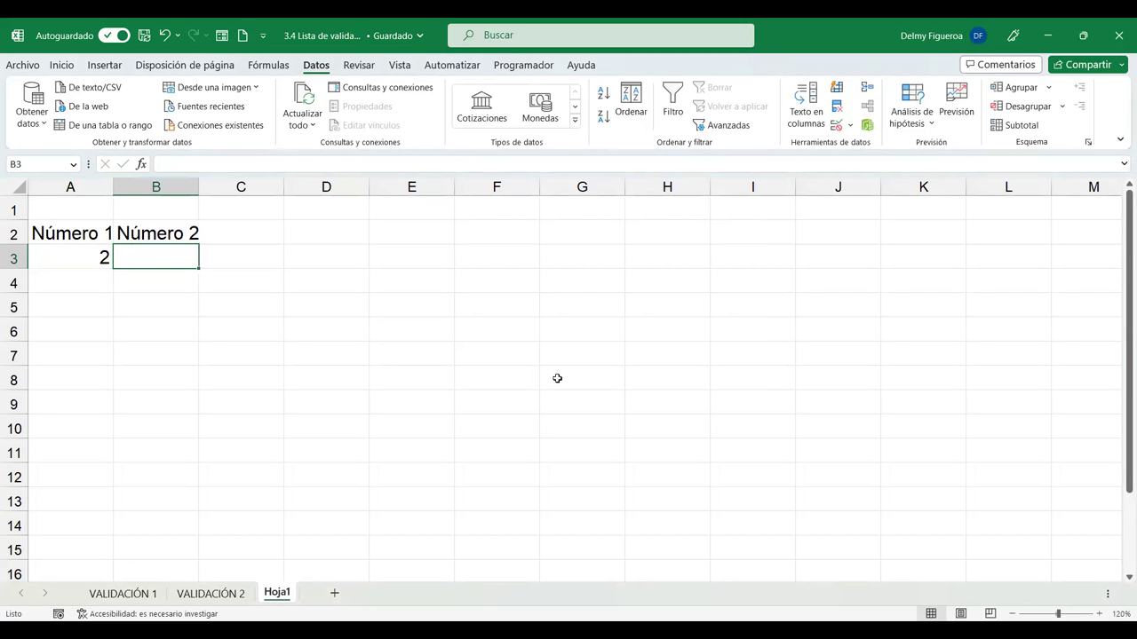
{"action": "type", "text": "1"}
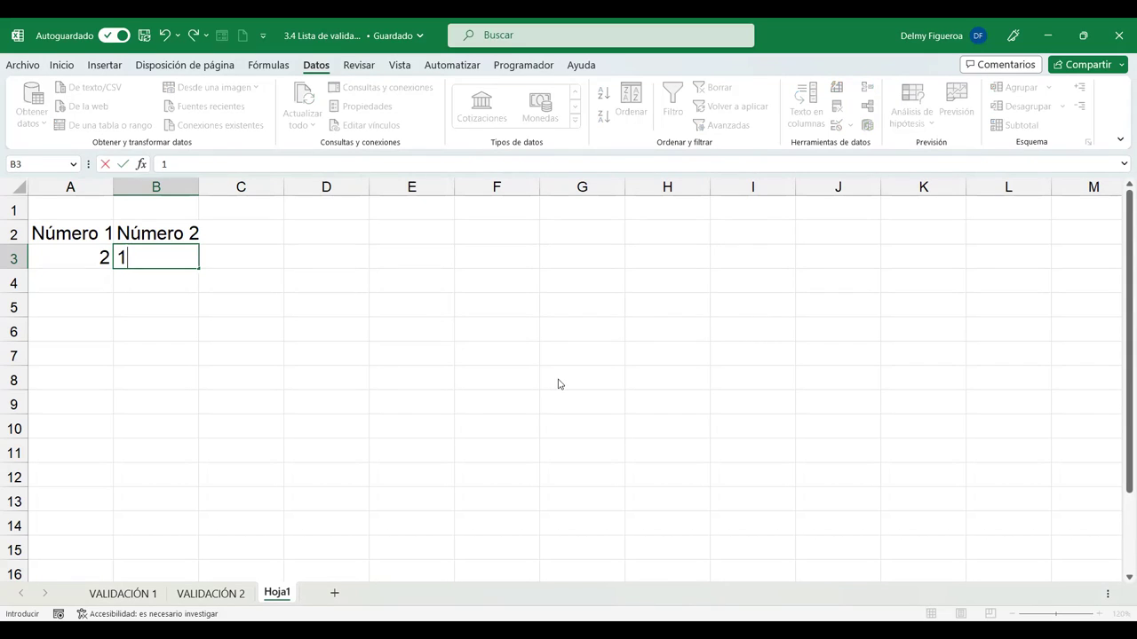
{"action": "key", "text": "Return"}
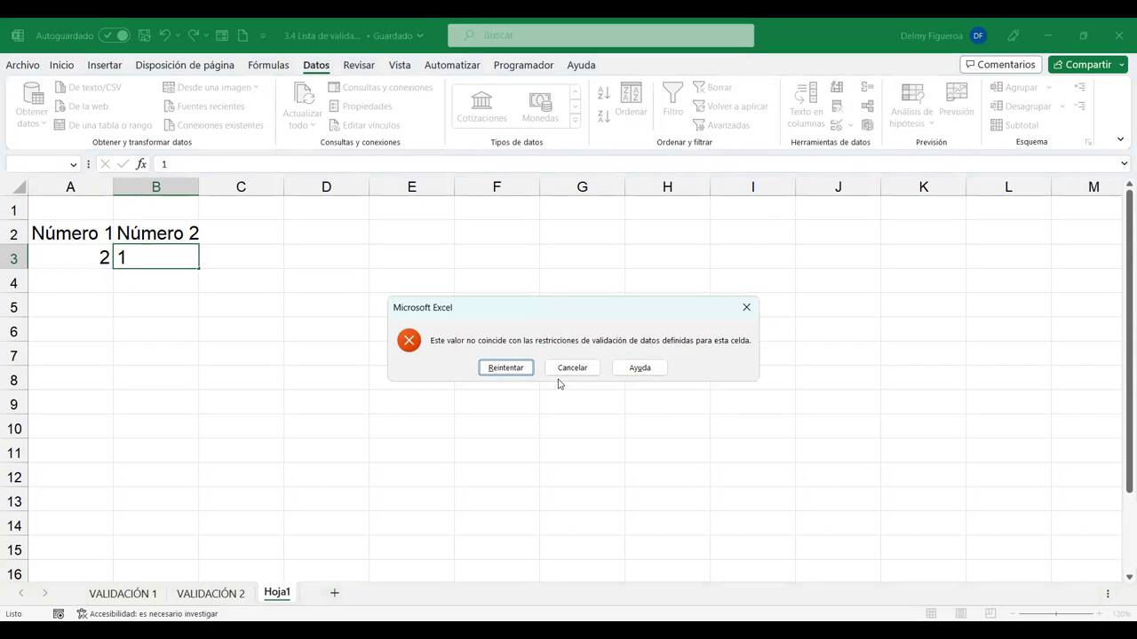
{"action": "left_click", "coordinate": [560, 373]}
{"action": "key", "text": "Left"}
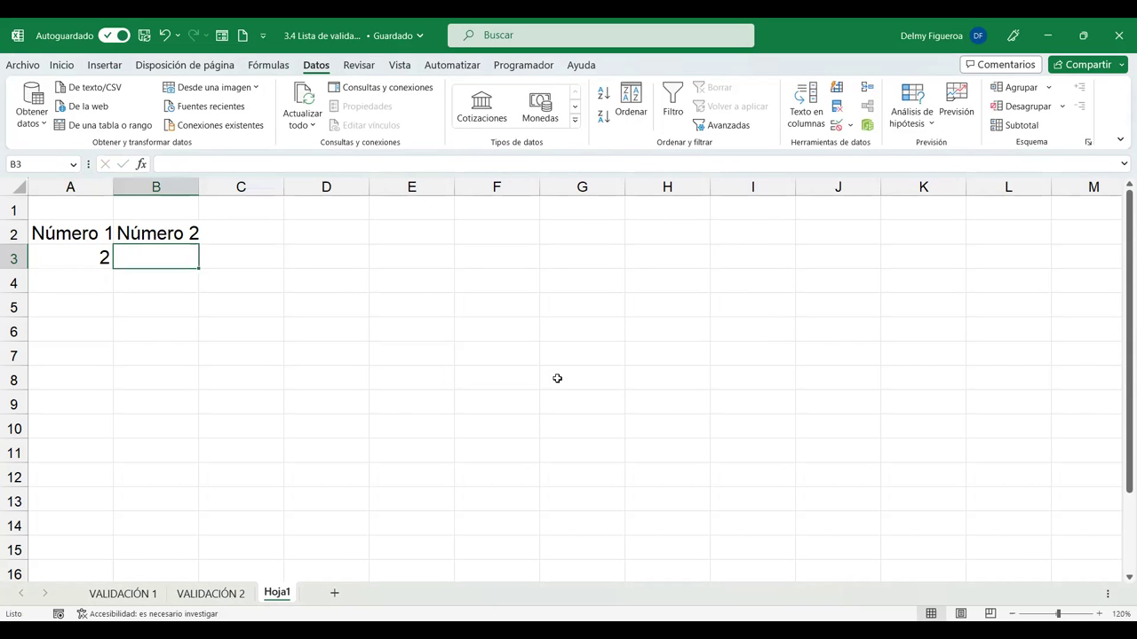
{"action": "type", "text": "2"}
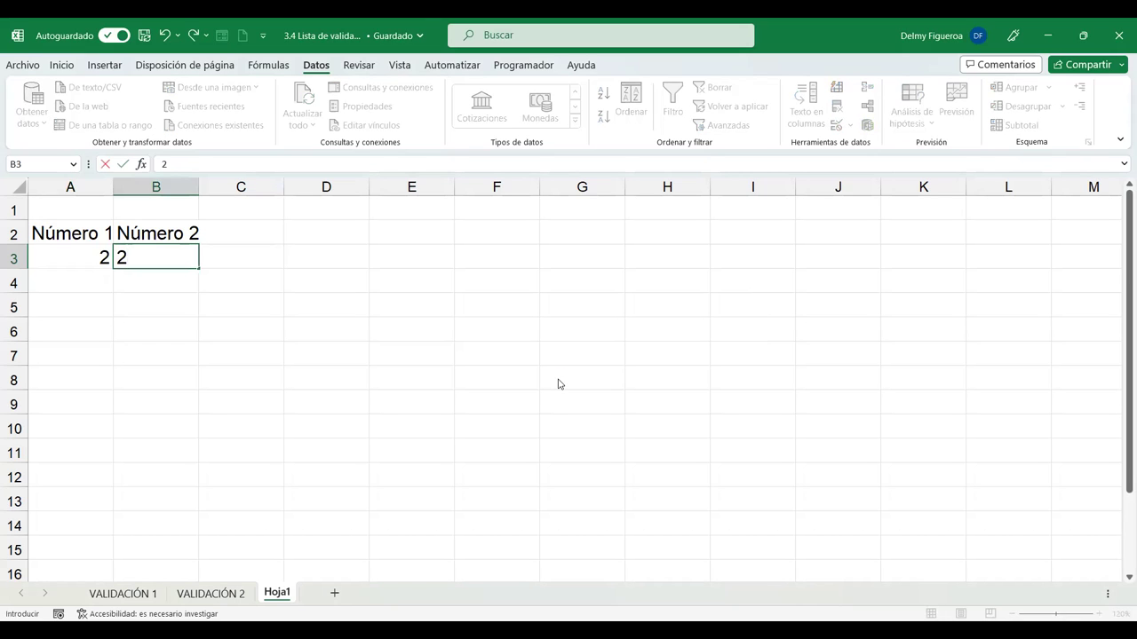
{"action": "key", "text": "Return"}
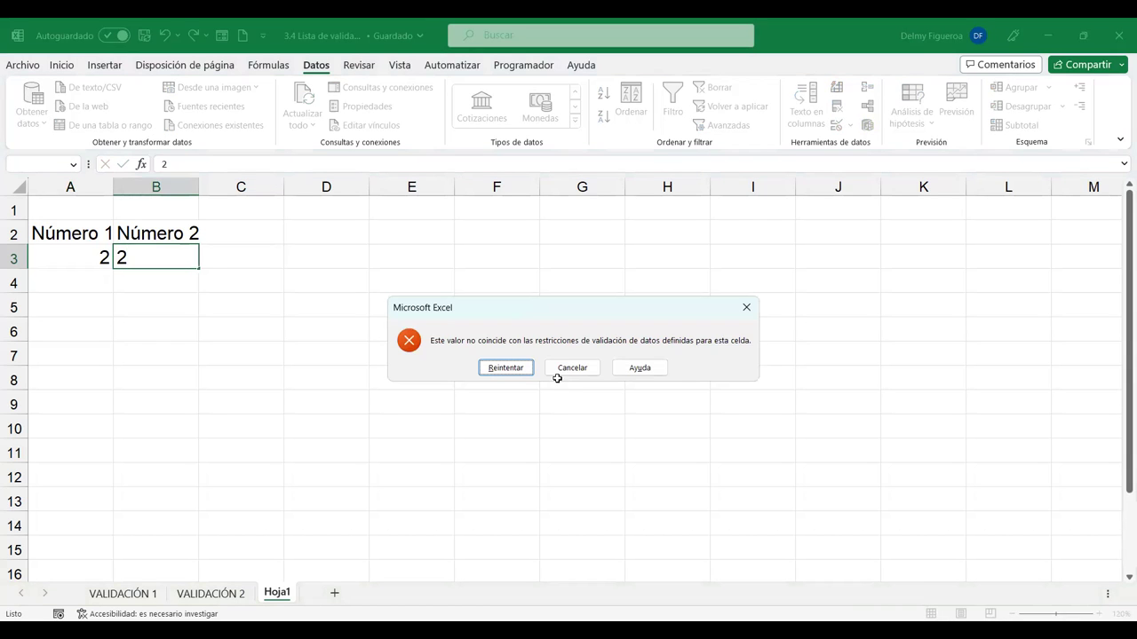
{"action": "left_click", "coordinate": [557, 373]}
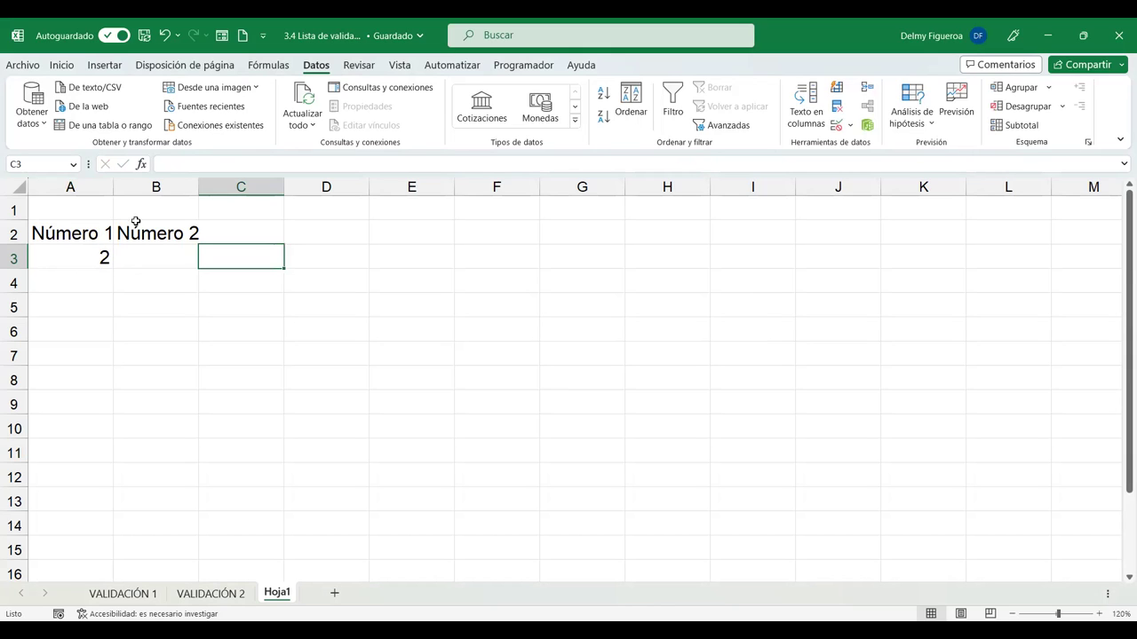
{"action": "left_click", "coordinate": [175, 249]}
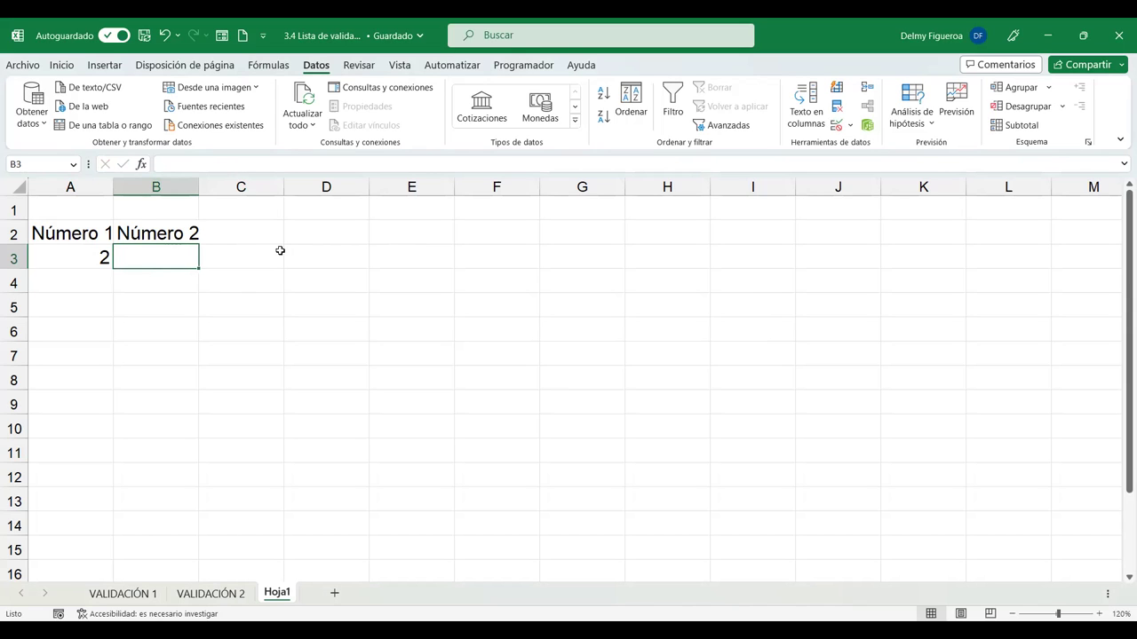
With A3 at 2, have 3 rejected in B3, then enter 4 and 5 instead.
{"action": "type", "text": "3"}
{"action": "key", "text": "Return"}
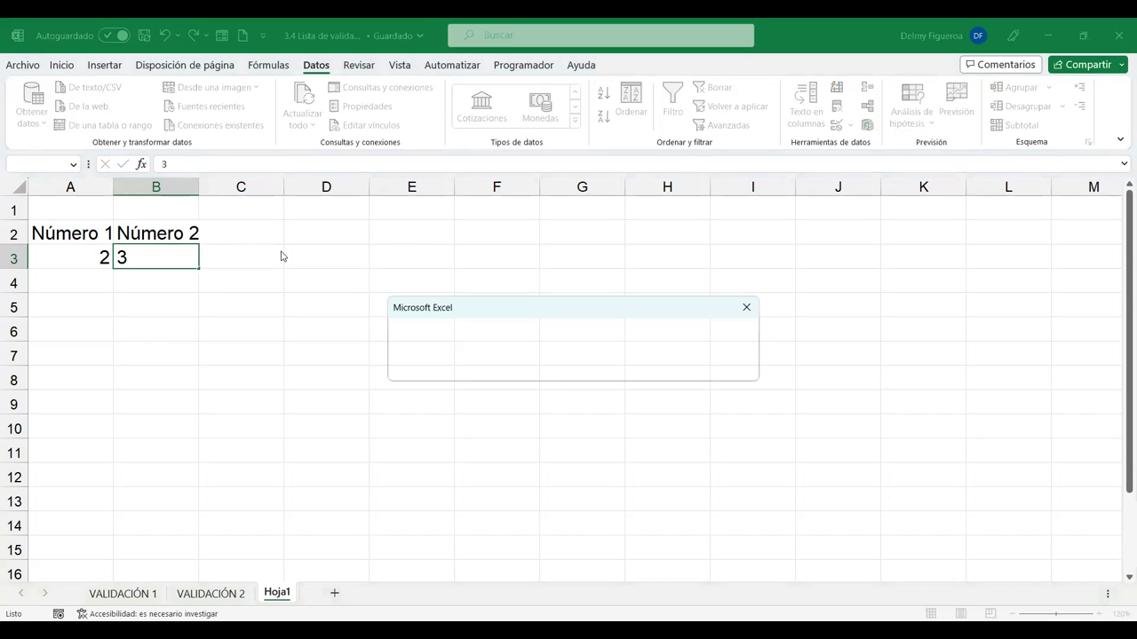
{"action": "key", "text": "Escape"}
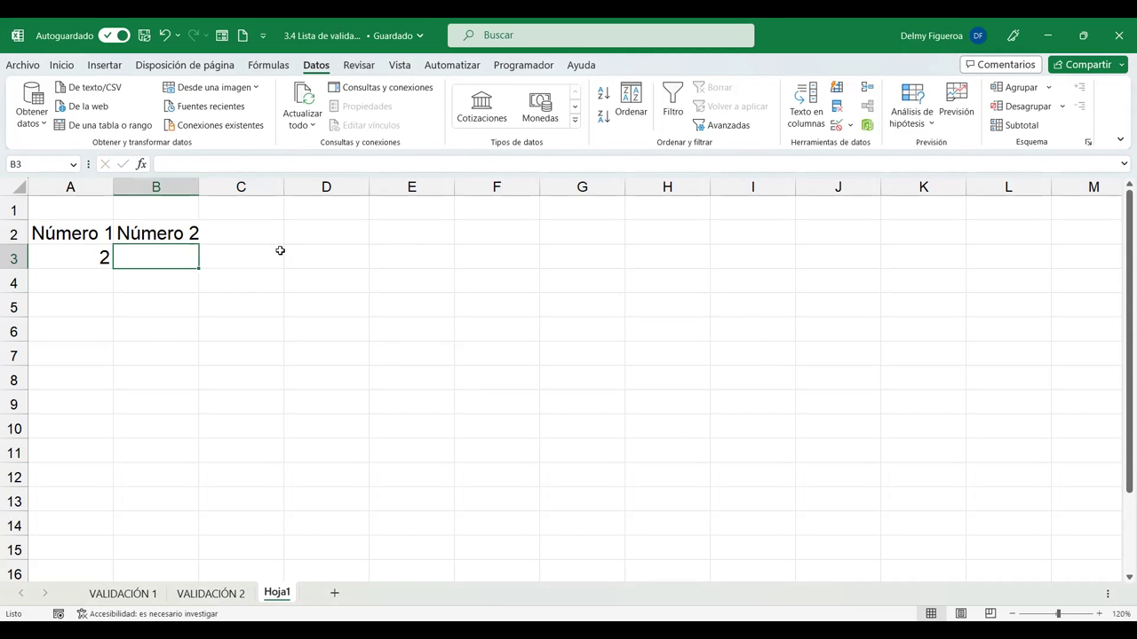
{"action": "type", "text": "4"}
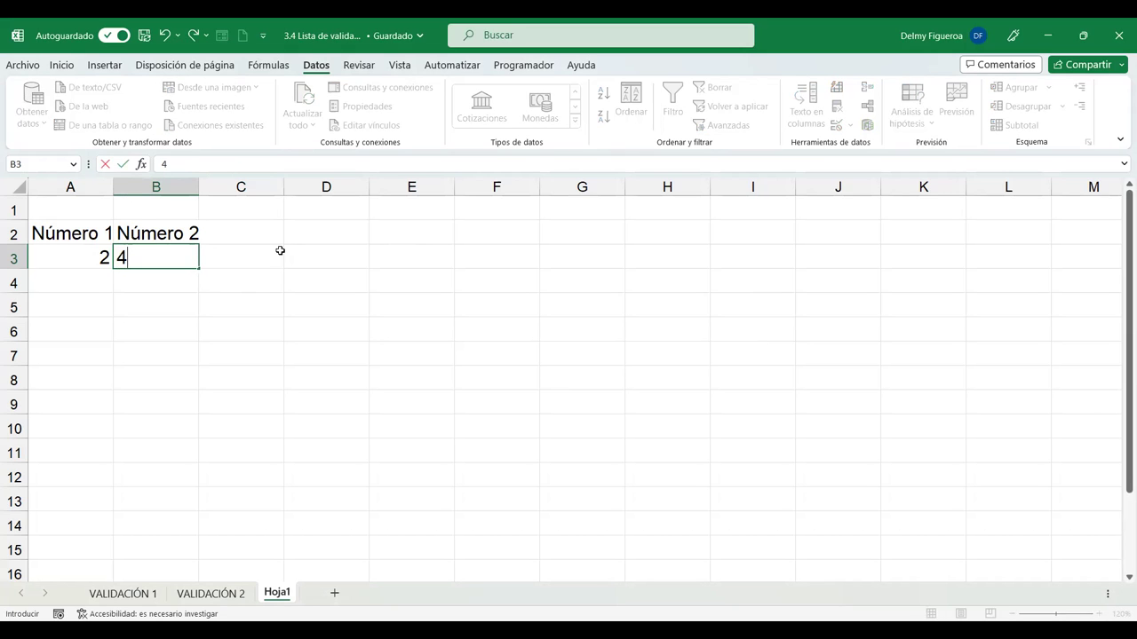
{"action": "left_click", "coordinate": [280, 250]}
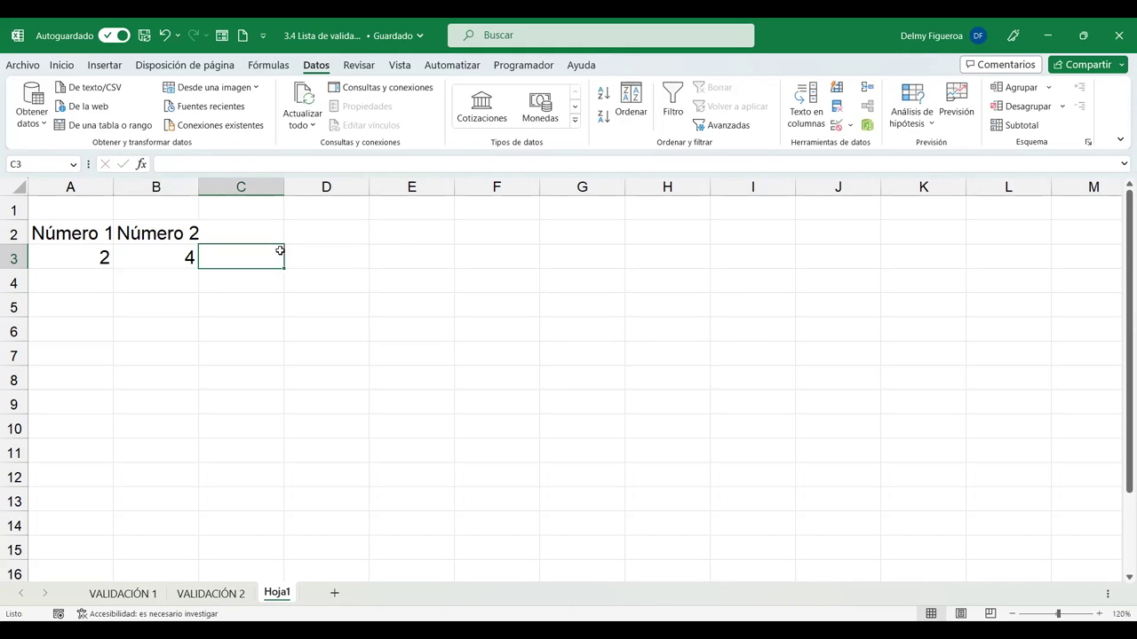
{"action": "key", "text": "Left"}
{"action": "key", "text": "F2"}
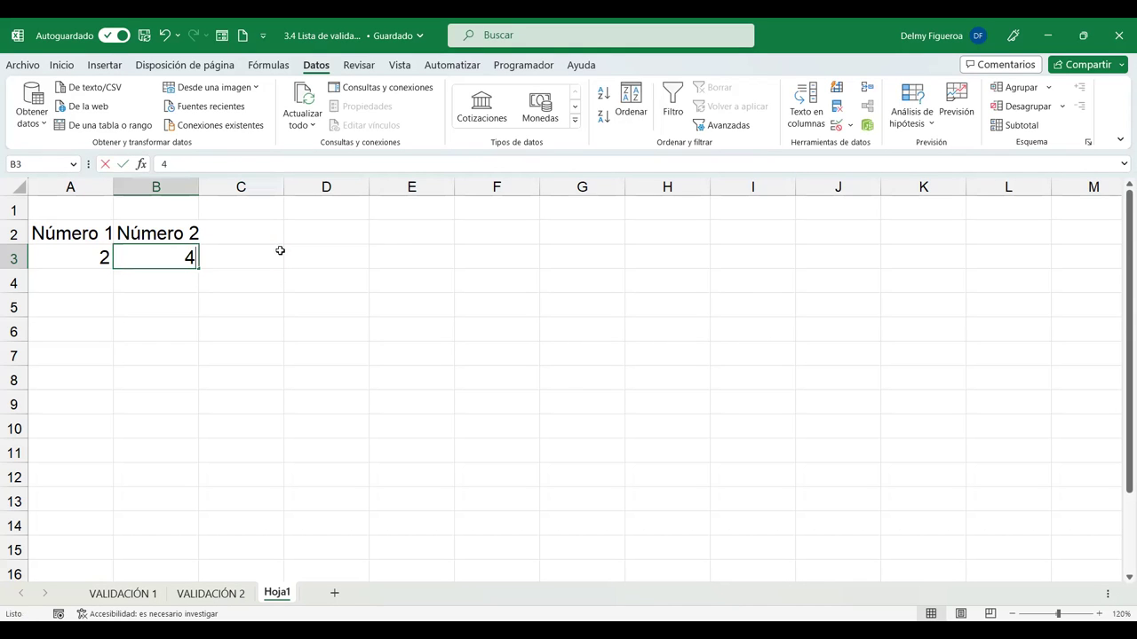
{"action": "key", "text": "BackSpace"}
{"action": "type", "text": "5"}
{"action": "key", "text": "Tab"}
{"action": "key", "text": "Left"}
Change A3 to 3, have 5 rejected in B3, and enter 6 instead.
{"action": "left_click", "coordinate": [94, 247]}
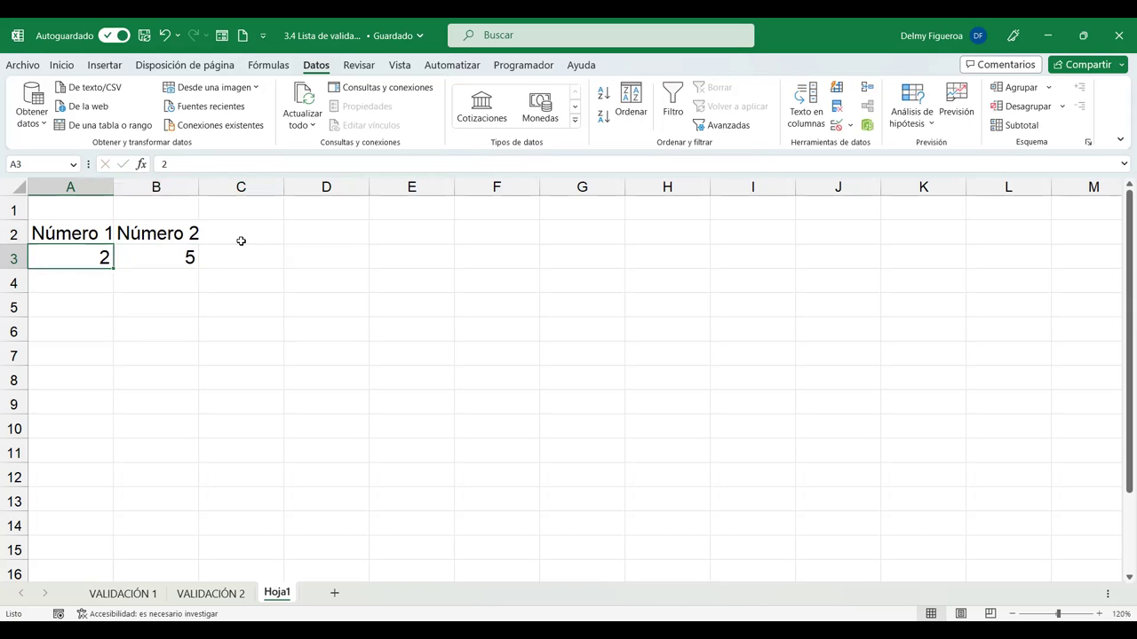
{"action": "type", "text": "3"}
{"action": "key", "text": "Tab"}
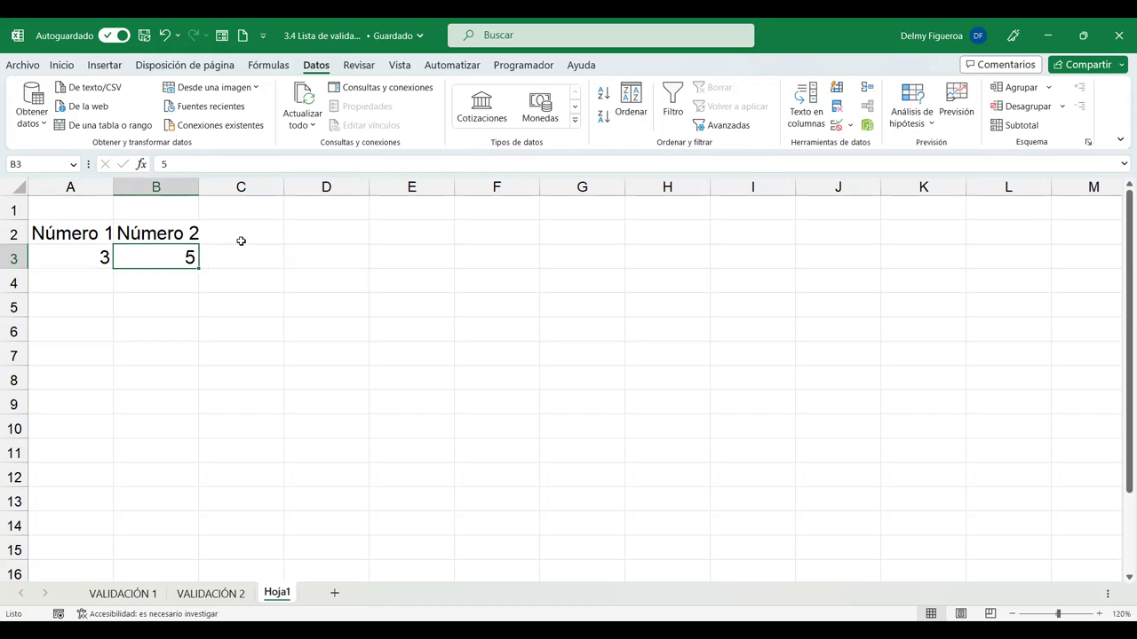
{"action": "type", "text": "5"}
{"action": "key", "text": "Return"}
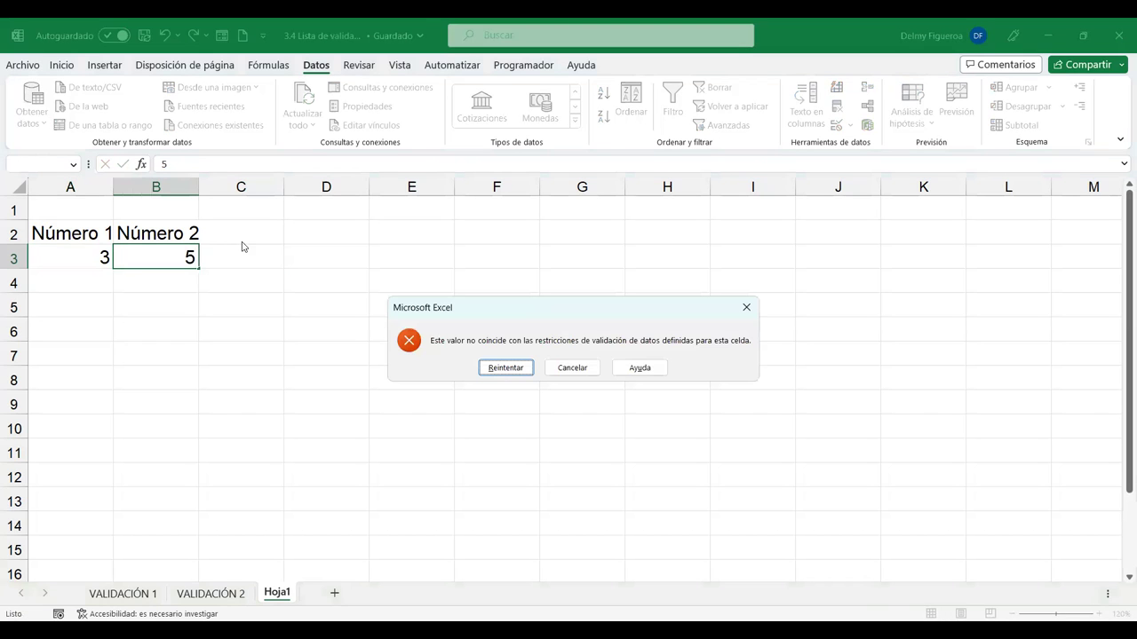
{"action": "key", "text": "Escape"}
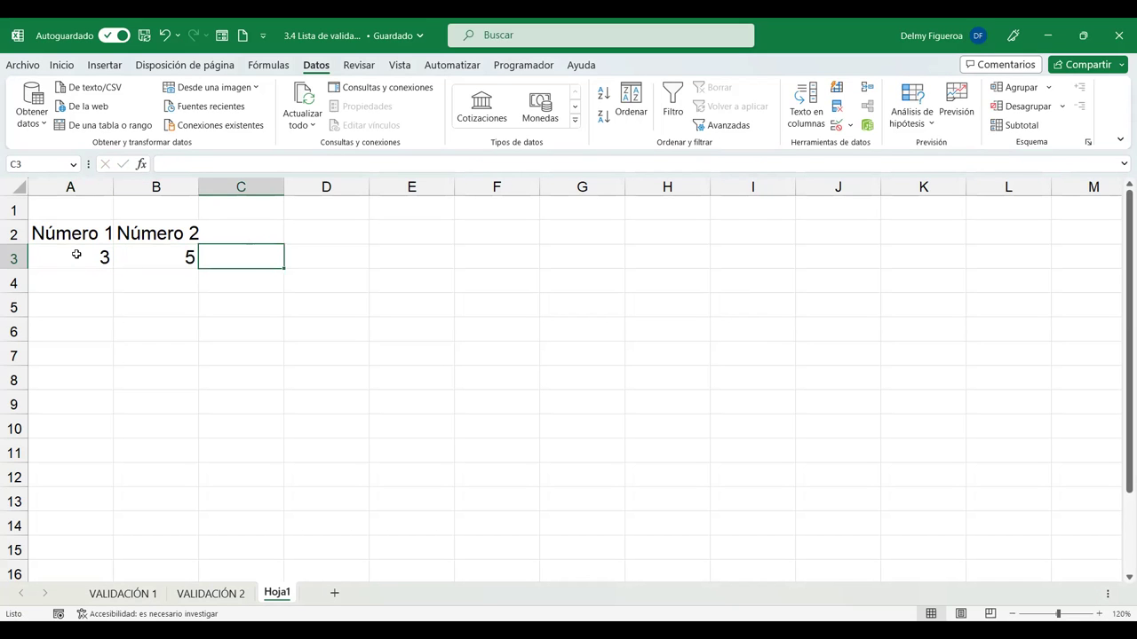
{"action": "left_click", "coordinate": [157, 257]}
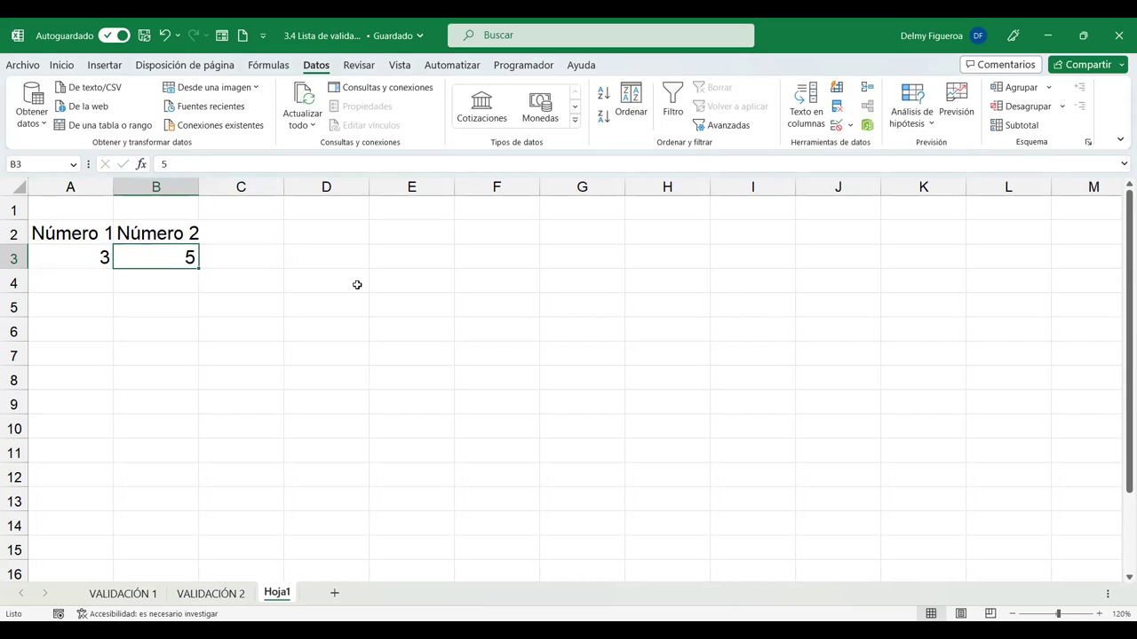
{"action": "type", "text": "6"}
{"action": "key", "text": "Tab"}
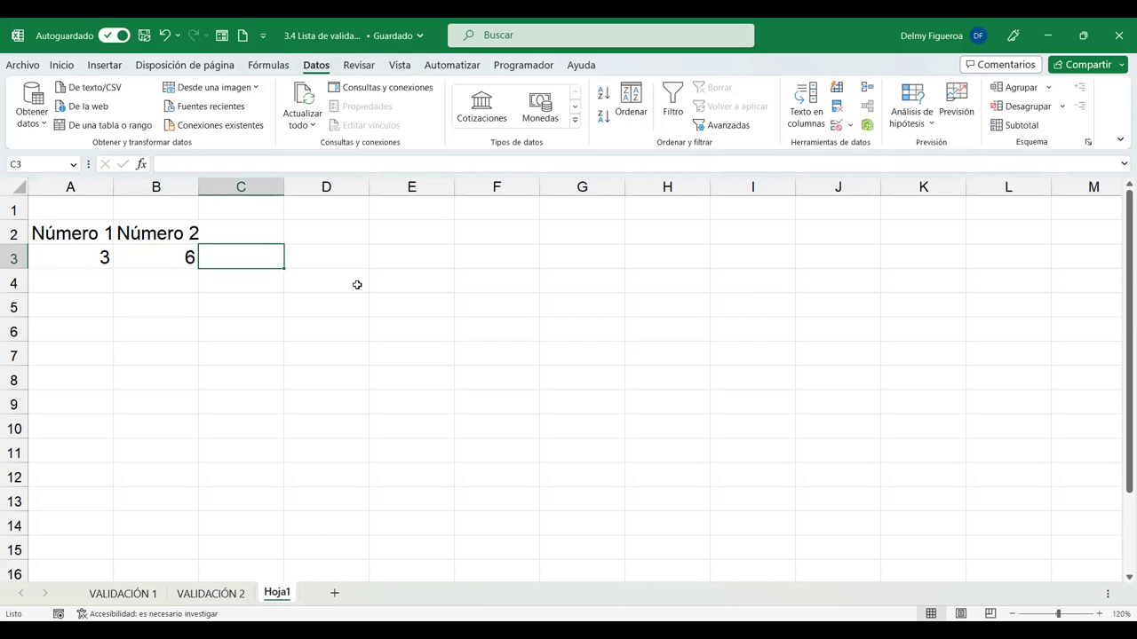
Confirm B3 rejects 1 and keeps 6, then reopen its validation rule.
{"action": "left_click", "coordinate": [175, 255]}
{"action": "type", "text": "1"}
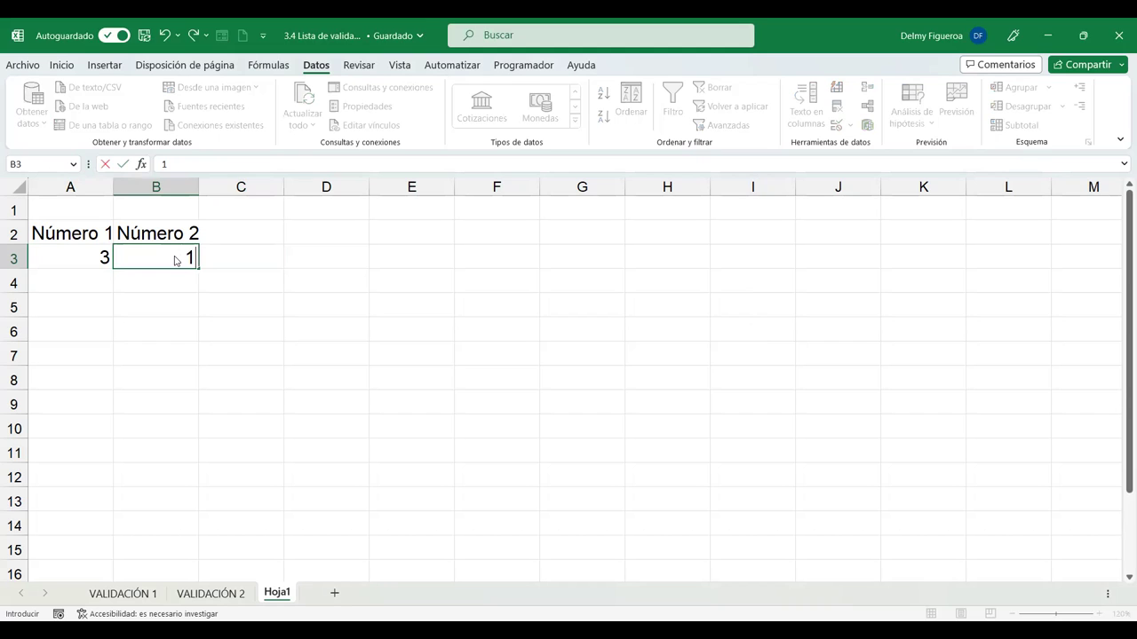
{"action": "key", "text": "Tab"}
{"action": "key", "text": "Escape"}
{"action": "left_click", "coordinate": [173, 256]}
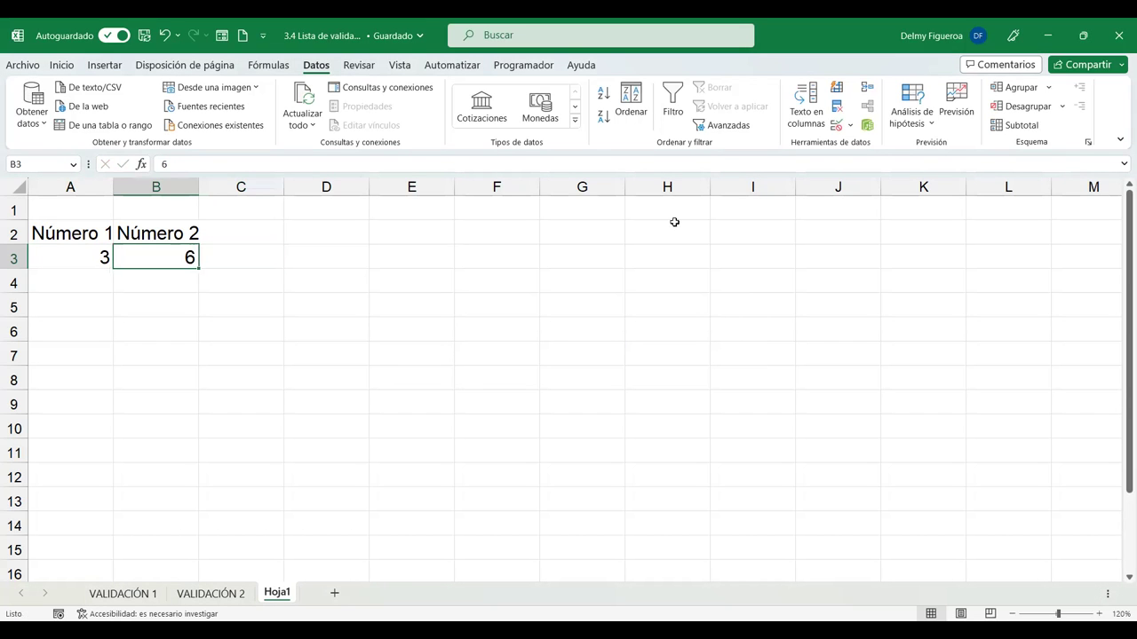
{"action": "left_click", "coordinate": [835, 124]}
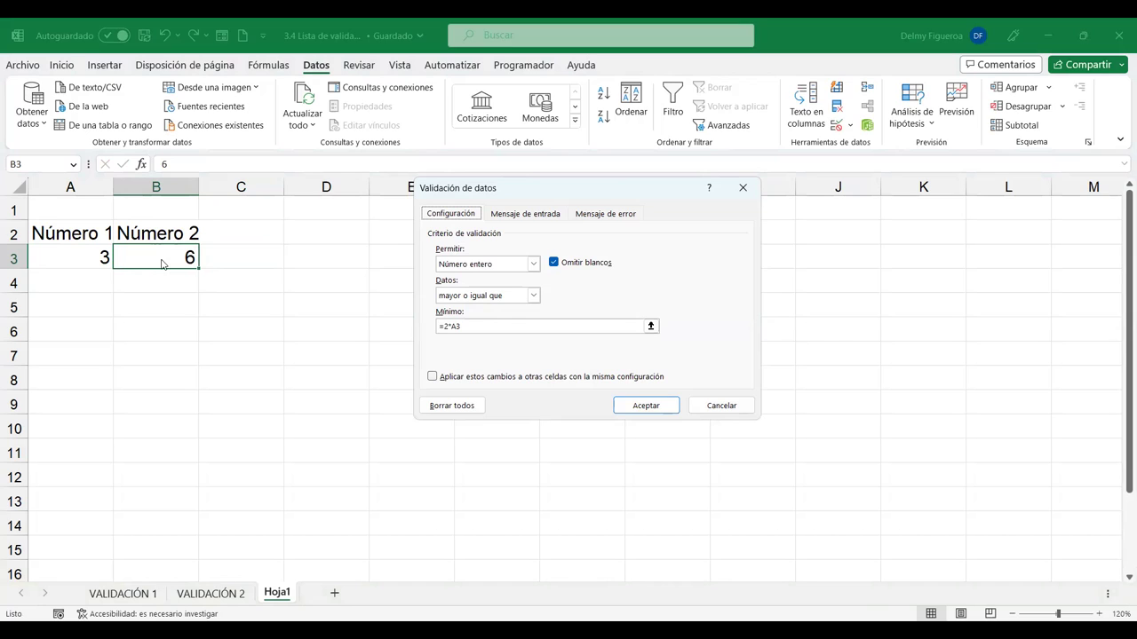
Review B3's =2*A3 whole-number rule twice, closing it unchanged each time.
{"action": "left_click", "coordinate": [460, 326]}
{"action": "left_click", "coordinate": [721, 405]}
{"action": "left_click", "coordinate": [331, 255]}
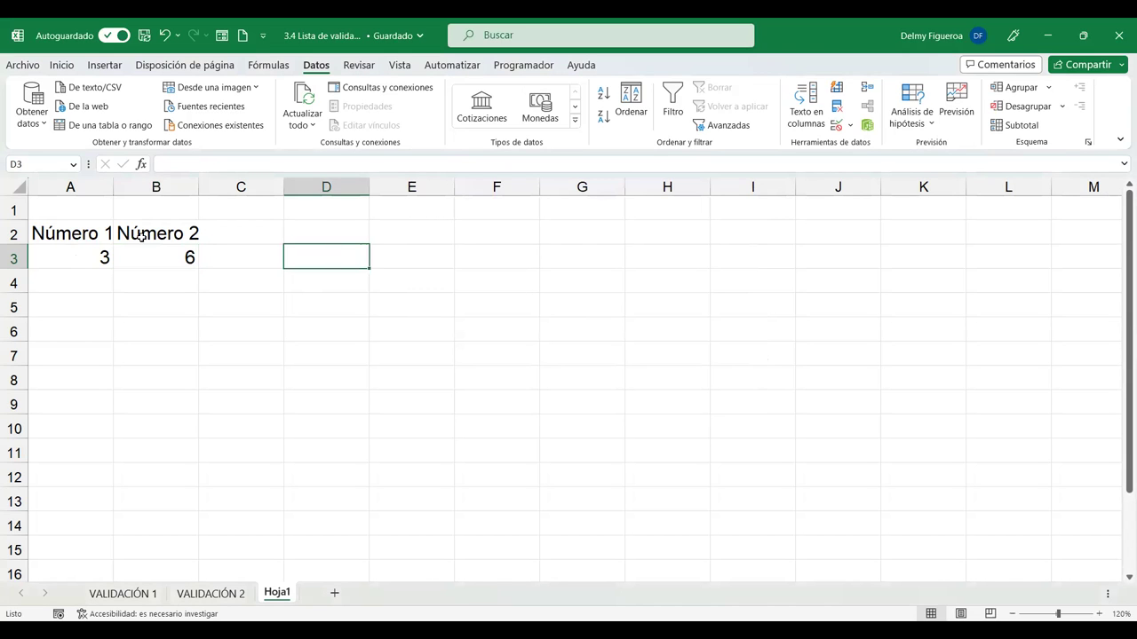
{"action": "left_click", "coordinate": [142, 253]}
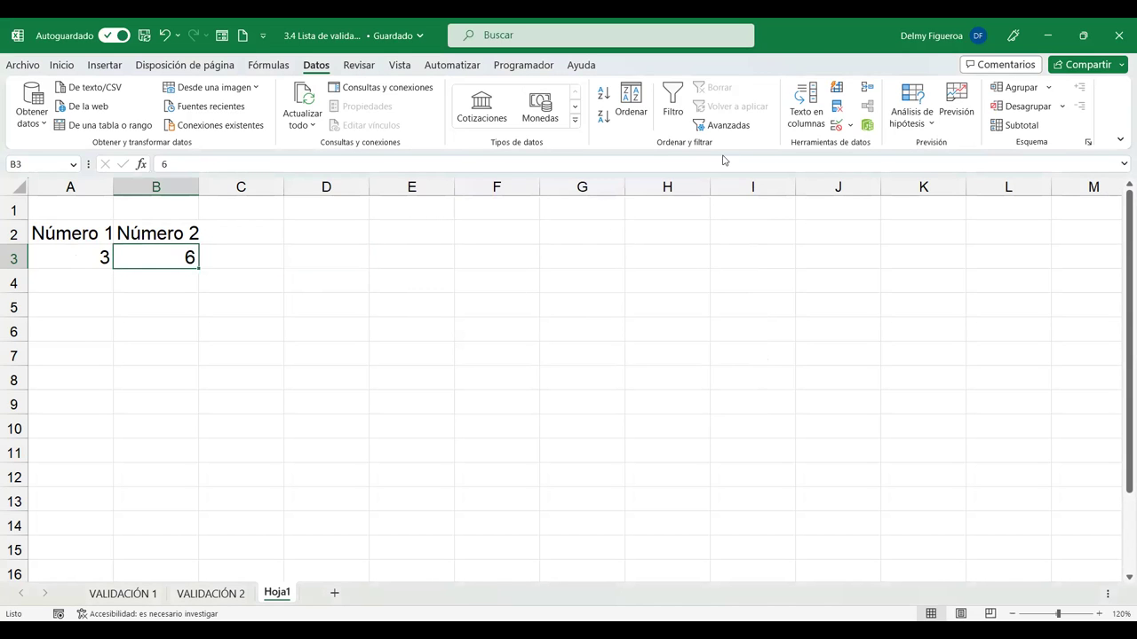
{"action": "left_click", "coordinate": [835, 127]}
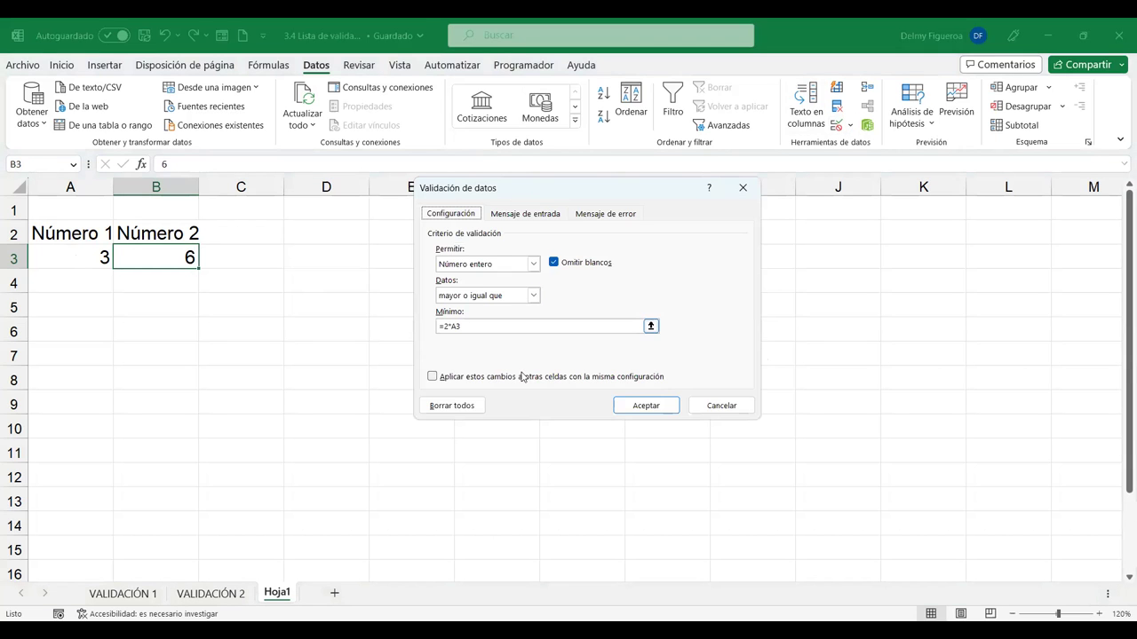
{"action": "left_click", "coordinate": [735, 408]}
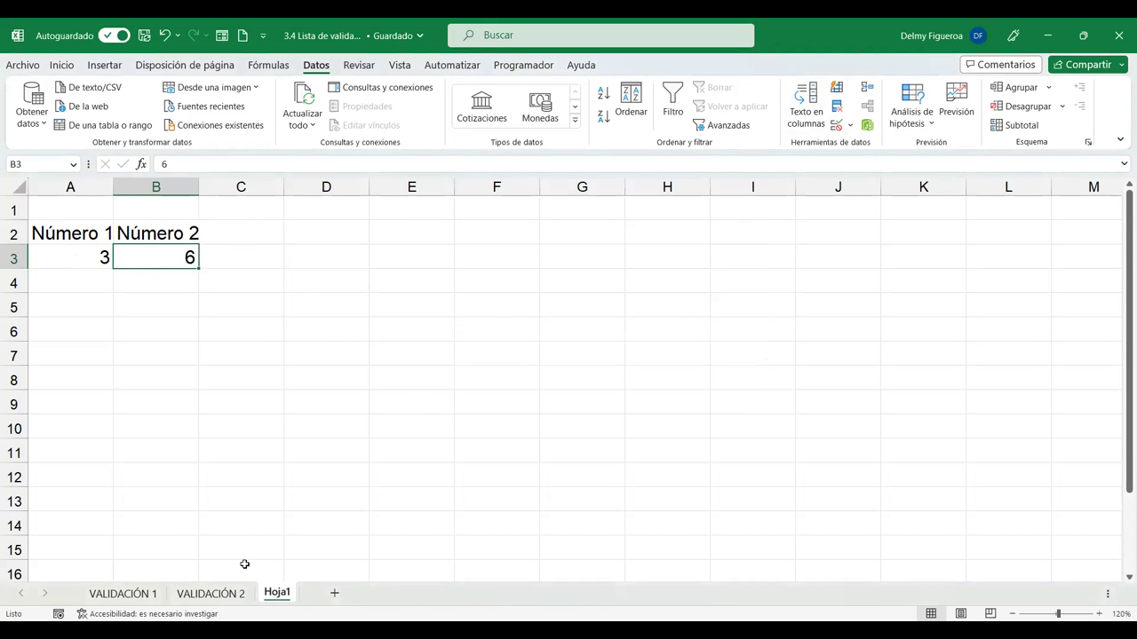
{"action": "left_click", "coordinate": [72, 330]}
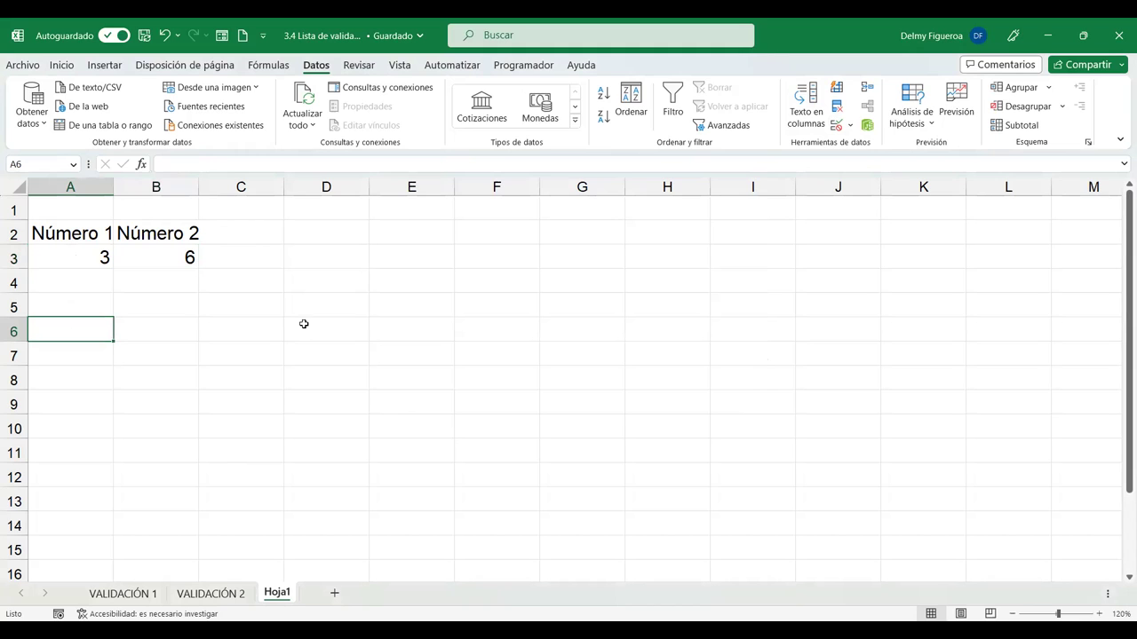
Enter the title 'Validación de enteros con fórmula' in cell A1.
{"action": "key", "text": "Up"}
{"action": "key", "text": "Up"}
{"action": "key", "text": "Up"}
{"action": "key", "text": "Up"}
{"action": "key", "text": "Up"}
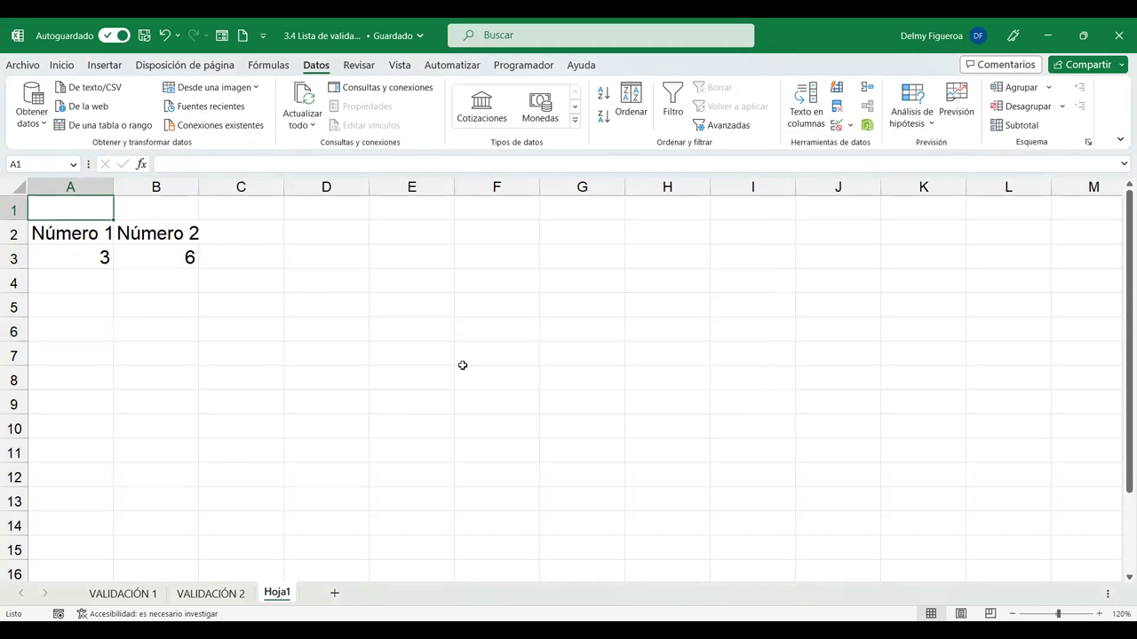
{"action": "type", "text": "Validación de enteros con fórmula"}
{"action": "key", "text": "Return"}
{"action": "key", "text": "Return"}
{"action": "key", "text": "Return"}
{"action": "key", "text": "Return"}
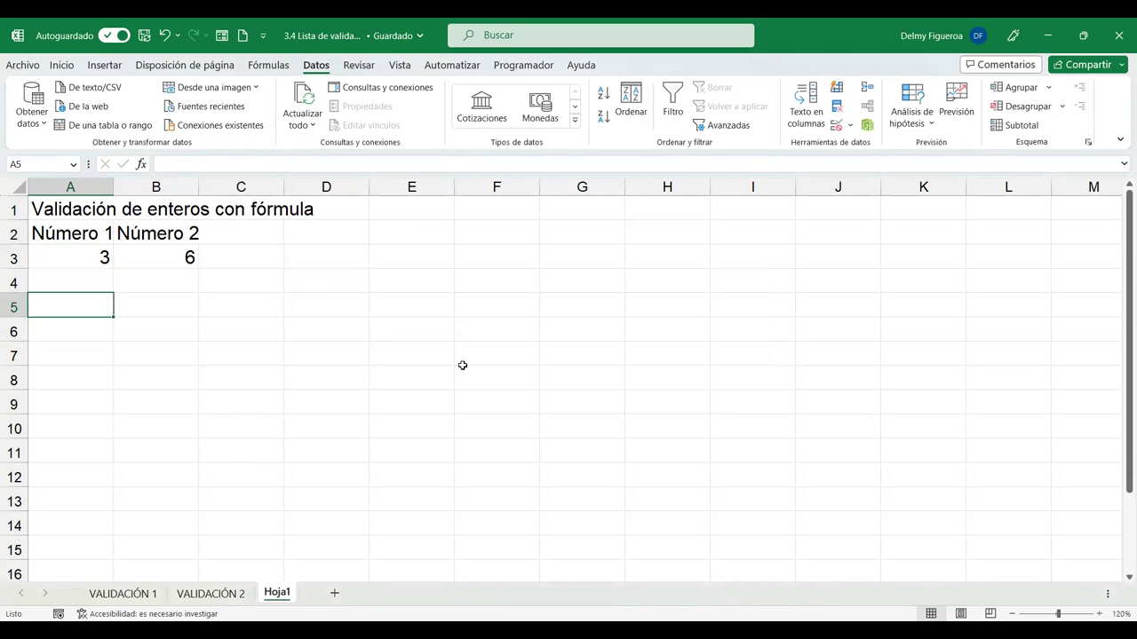
Type 'Validación de números decimales' into A5, correcting the mistyped letters.
{"action": "type", "text": "Validació"}
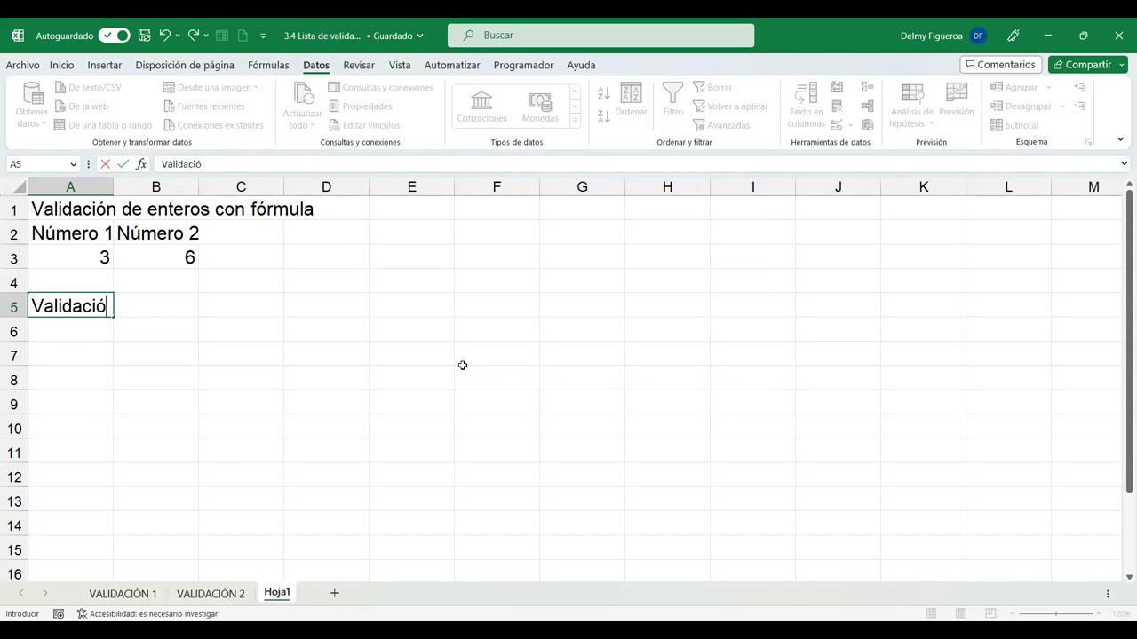
{"action": "type", "text": "n de núme"}
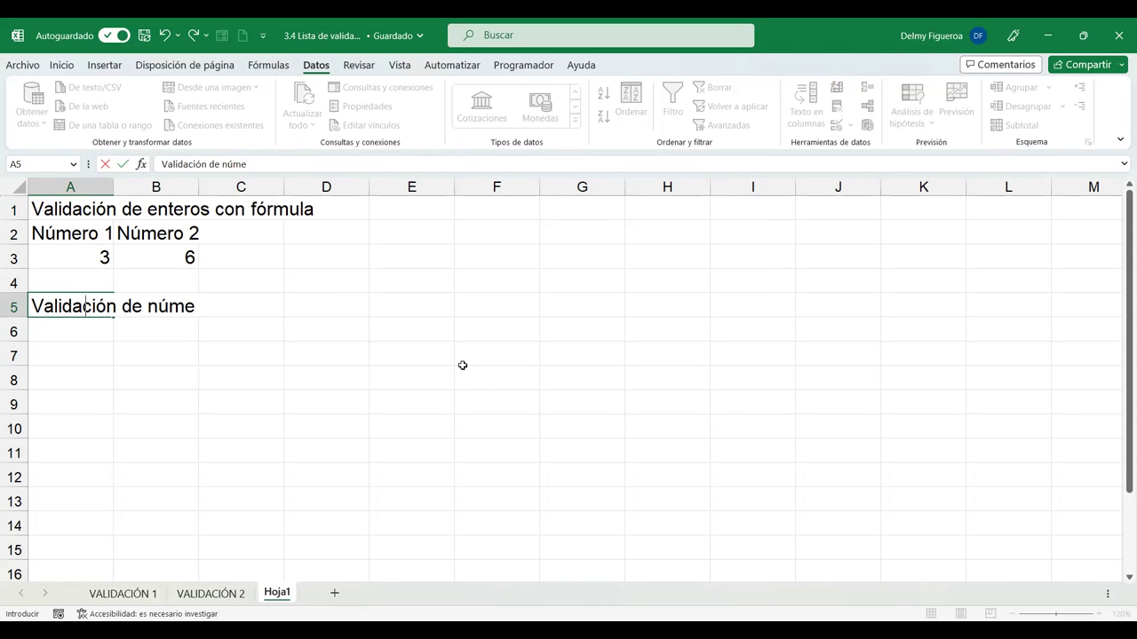
{"action": "type", "text": "ros decimales"}
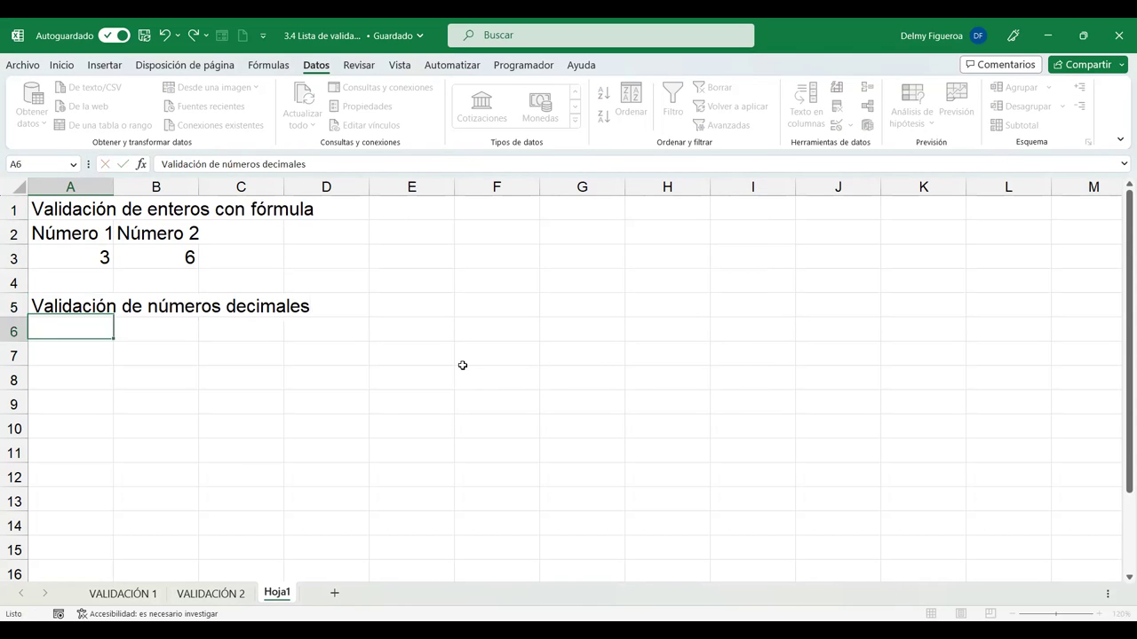
{"action": "key", "text": "Return"}
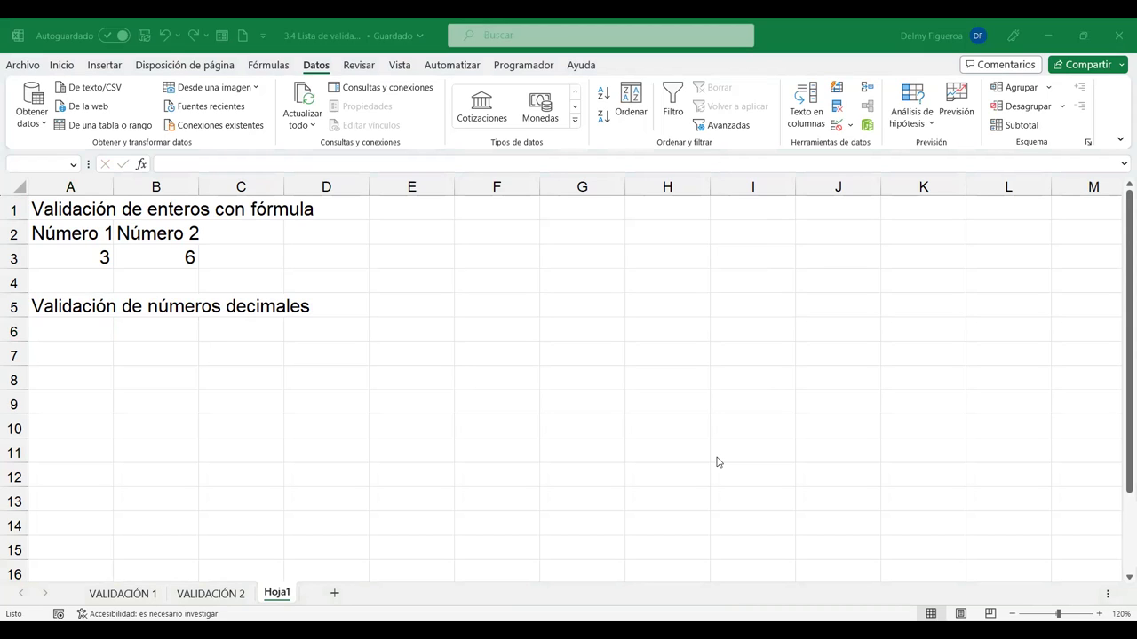
Enter 'Salario actual' in A7 and widen column A to fit it.
{"action": "left_click", "coordinate": [82, 353]}
{"action": "left_click", "coordinate": [92, 327]}
{"action": "left_click", "coordinate": [92, 368]}
{"action": "left_click", "coordinate": [94, 350]}
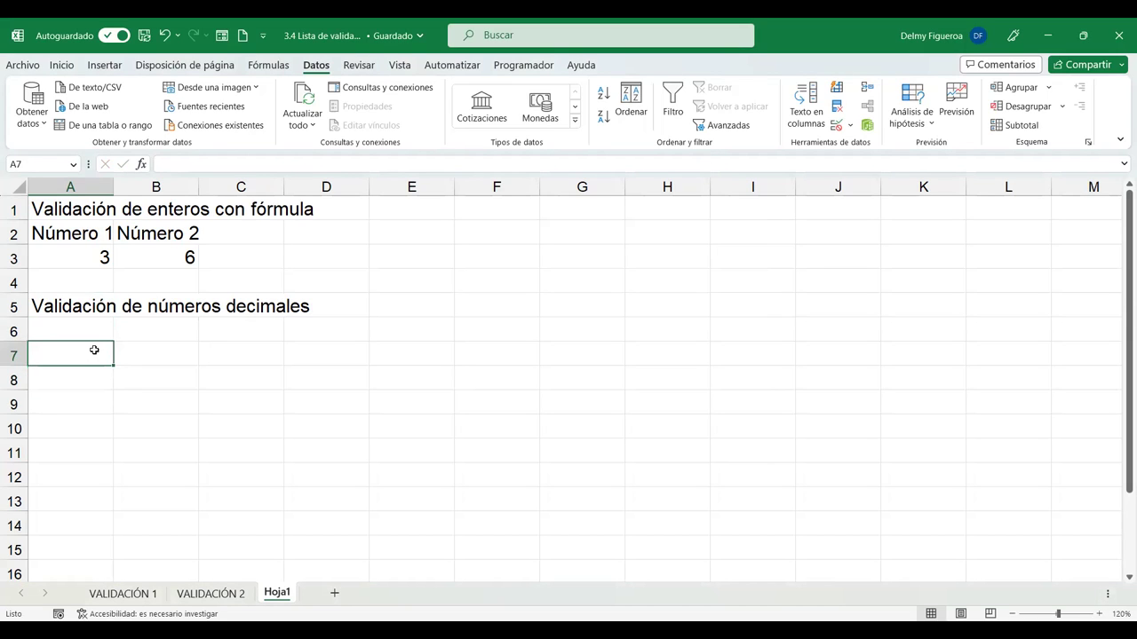
{"action": "type", "text": "Salario"}
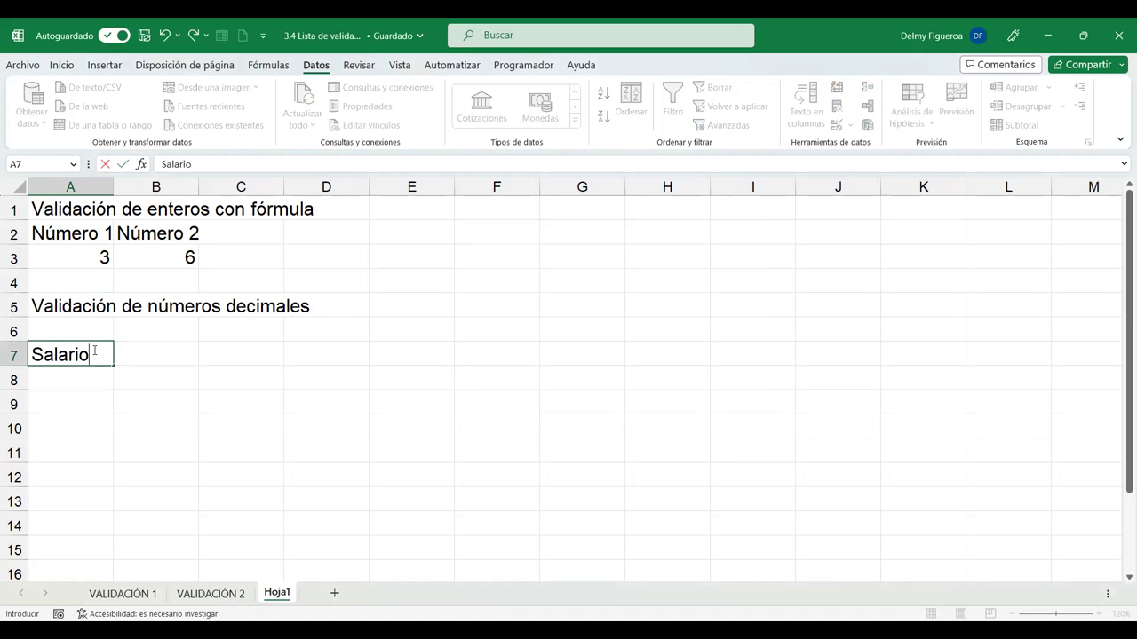
{"action": "type", "text": " actual"}
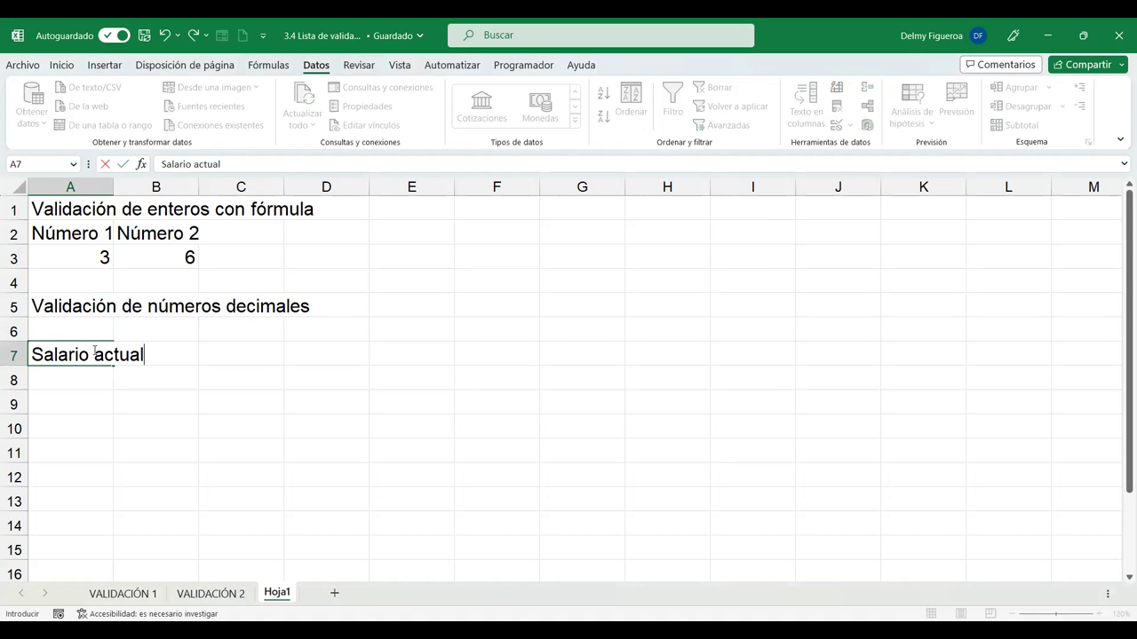
{"action": "key", "text": "Tab"}
{"action": "left_click_drag", "start_coordinate": [113, 190], "coordinate": [180, 200]}
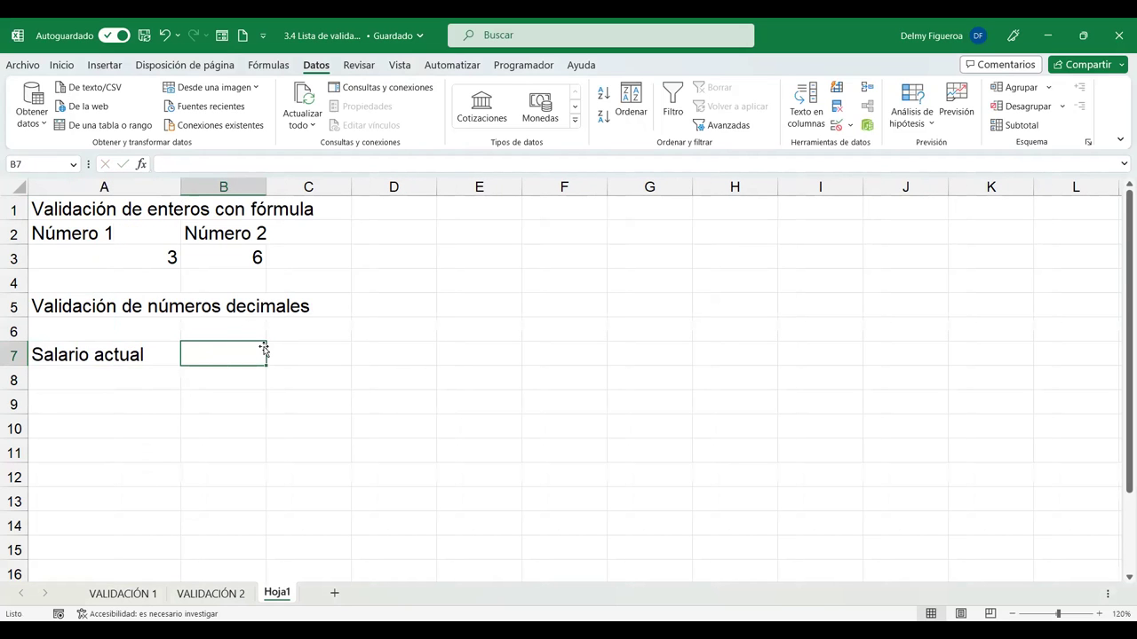
Add the headers 'Aumento' in B7 and 'Nuevo salario' in C7, fixing typos.
{"action": "type", "text": "Aumetno"}
{"action": "key", "text": "BackSpace"}
{"action": "key", "text": "BackSpace"}
{"action": "key", "text": "BackSpace"}
{"action": "type", "text": "ntp"}
{"action": "key", "text": "BackSpace"}
{"action": "type", "text": "o"}
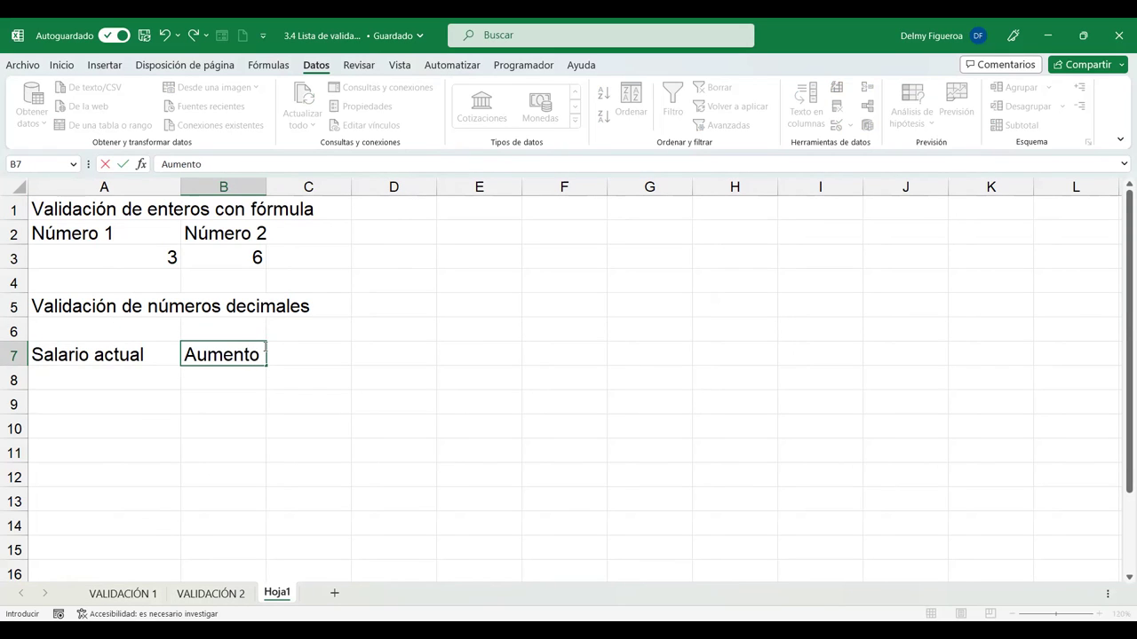
{"action": "key", "text": "Tab"}
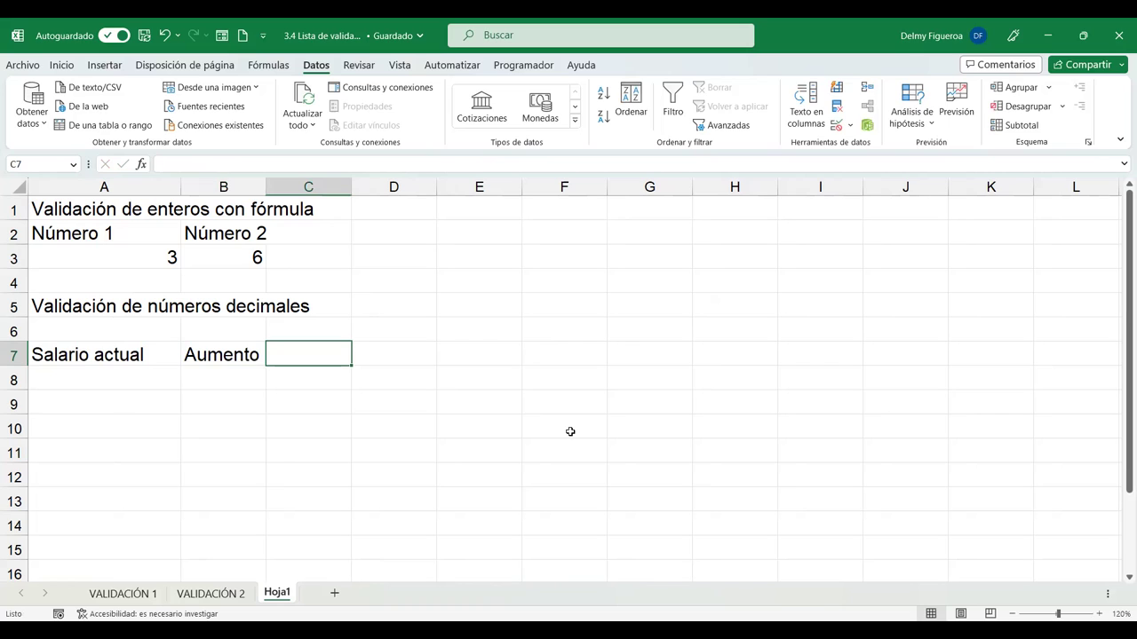
{"action": "type", "text": "Salario"}
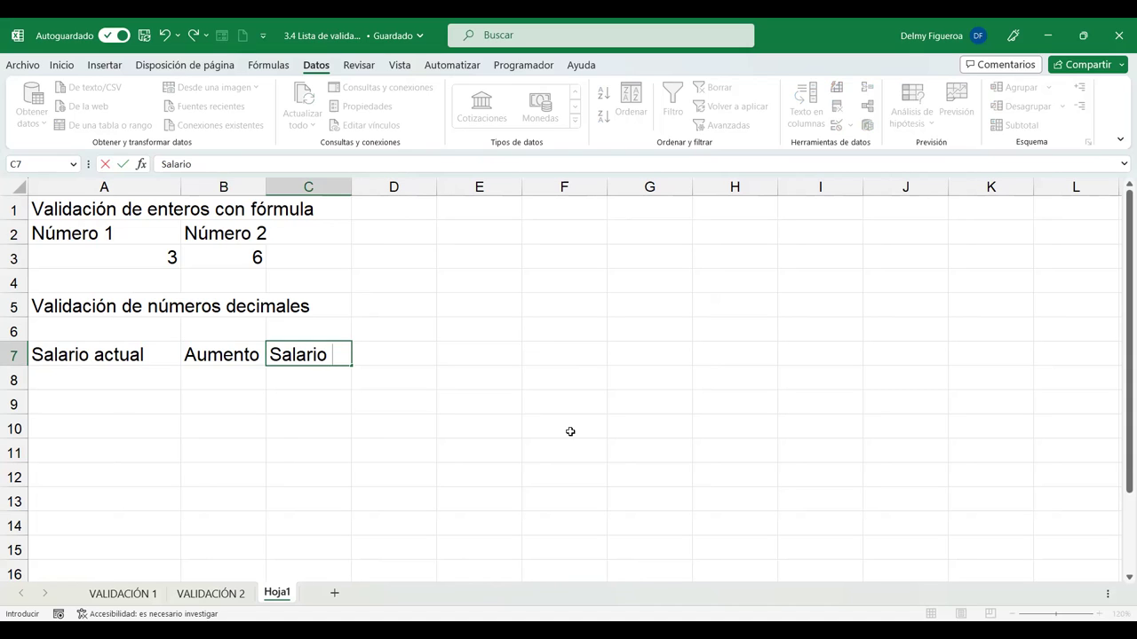
{"action": "key", "text": "BackSpace"}
{"action": "key", "text": "BackSpace"}
{"action": "key", "text": "BackSpace"}
{"action": "key", "text": "BackSpace"}
{"action": "key", "text": "BackSpace"}
{"action": "key", "text": "BackSpace"}
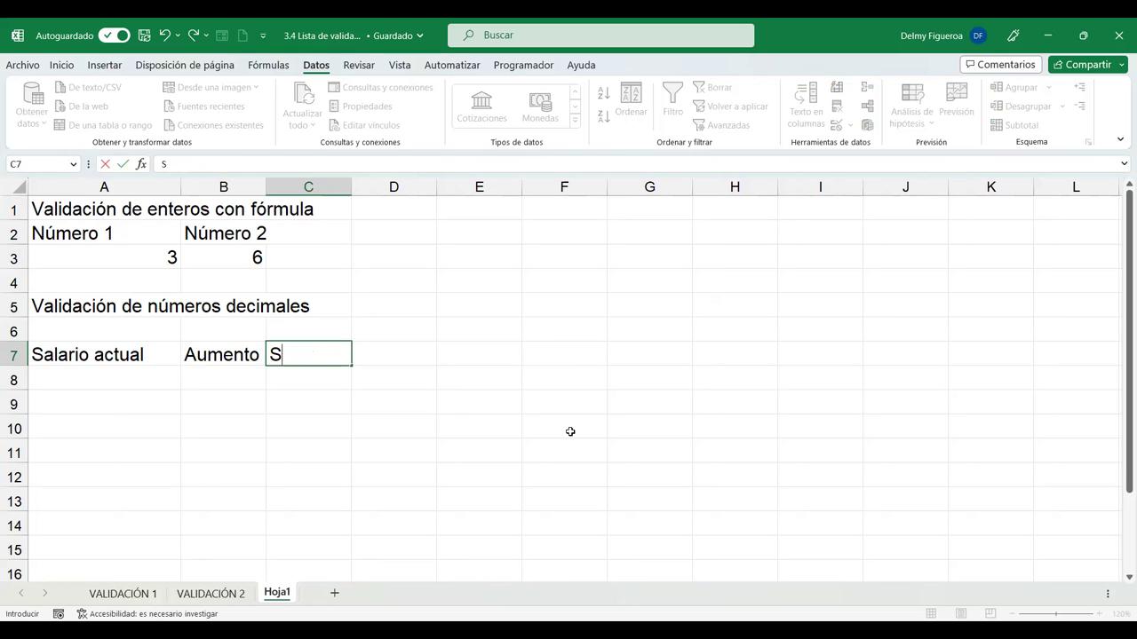
{"action": "key", "text": "Return"}
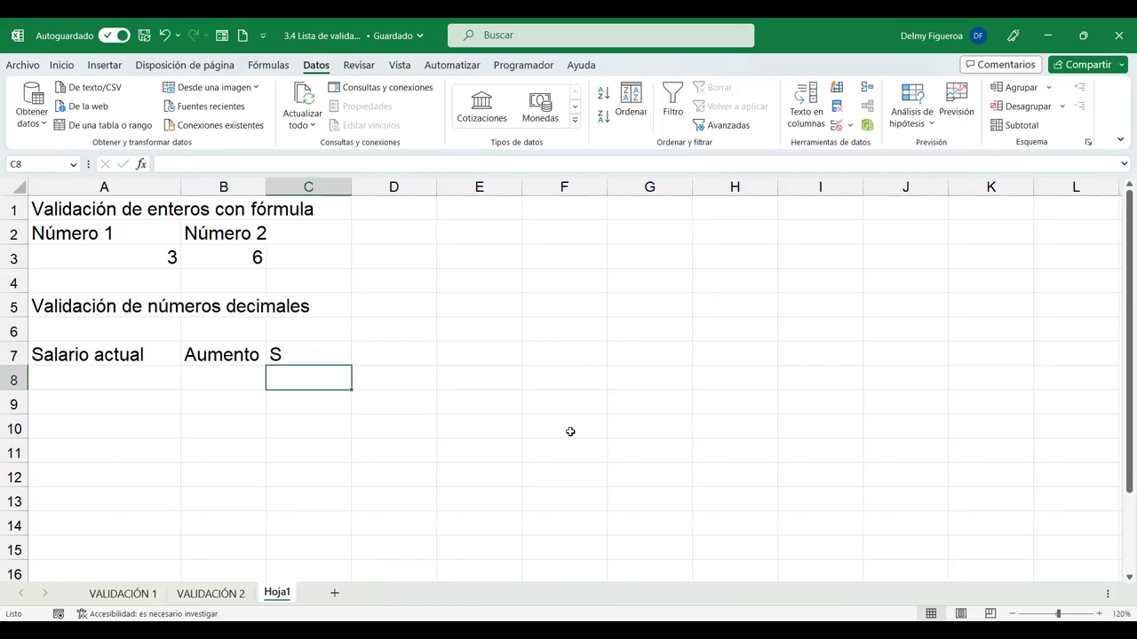
{"action": "key", "text": "Up"}
{"action": "type", "text": "Nuevo sala"}
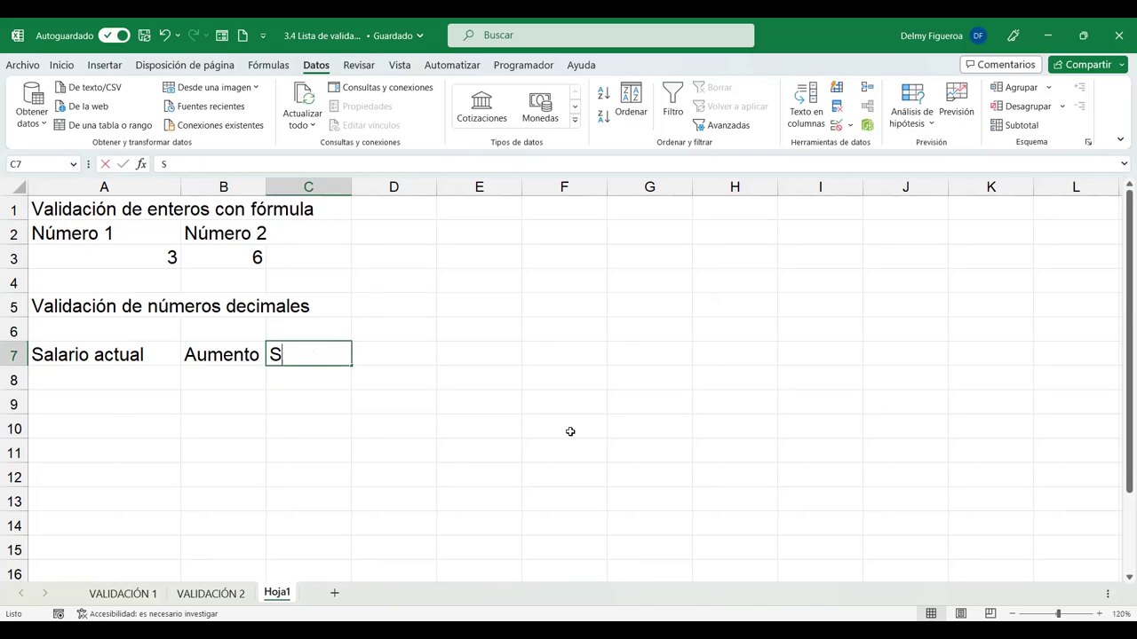
{"action": "type", "text": "rio"}
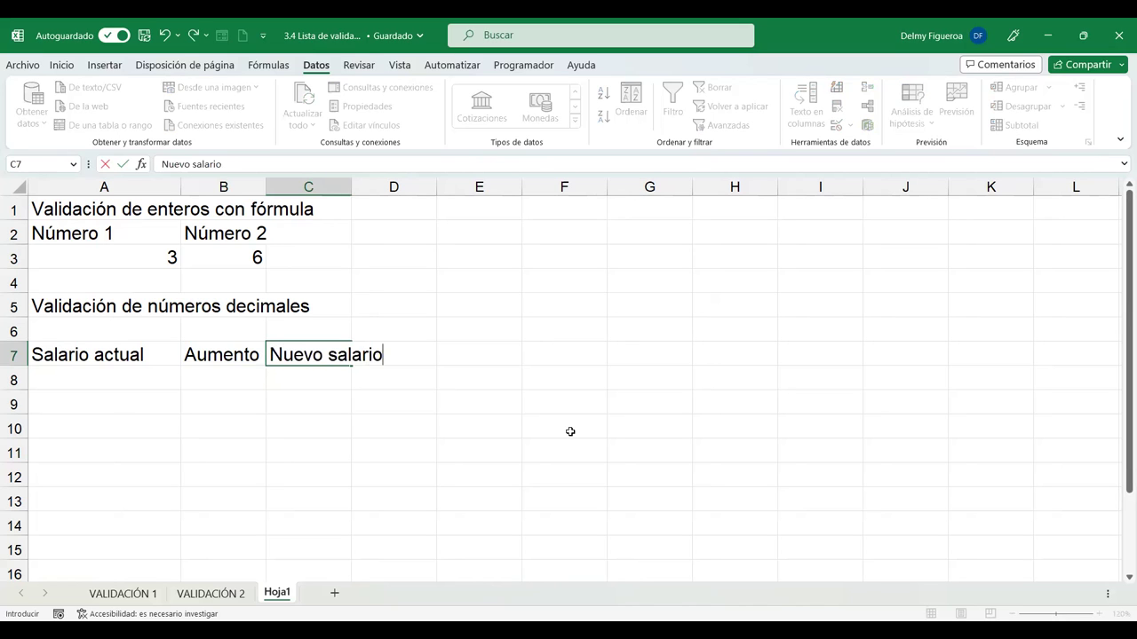
{"action": "key", "text": "Return"}
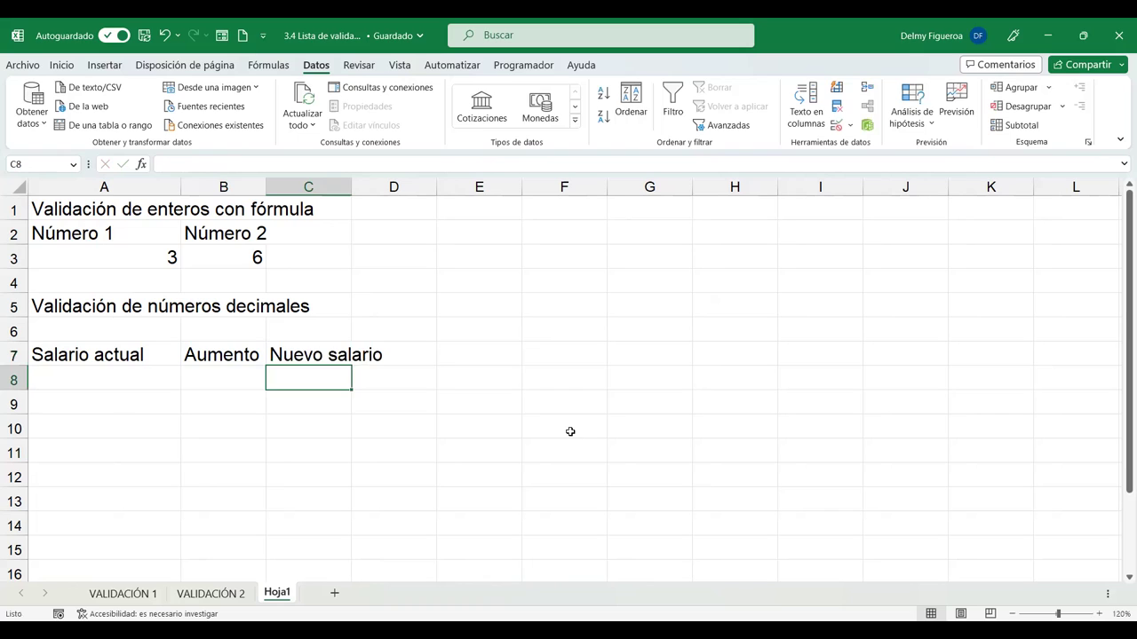
{"action": "left_click", "coordinate": [147, 374]}
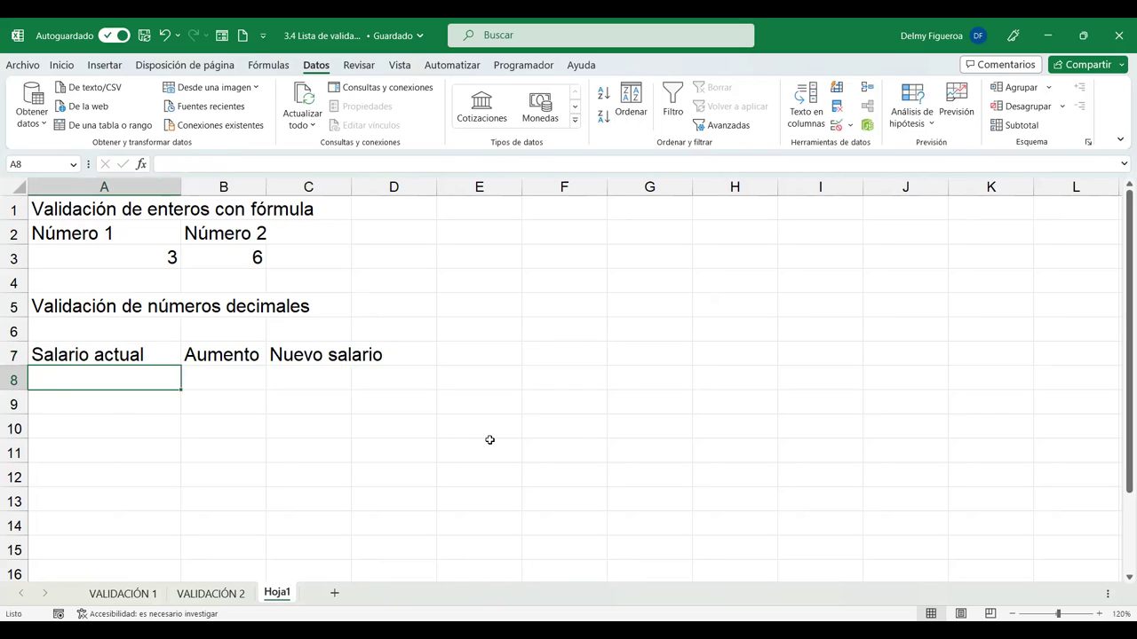
Enter 1000 as the current salary in A8 and widen column C to fit 'Nuevo salario'.
{"action": "type", "text": "1000"}
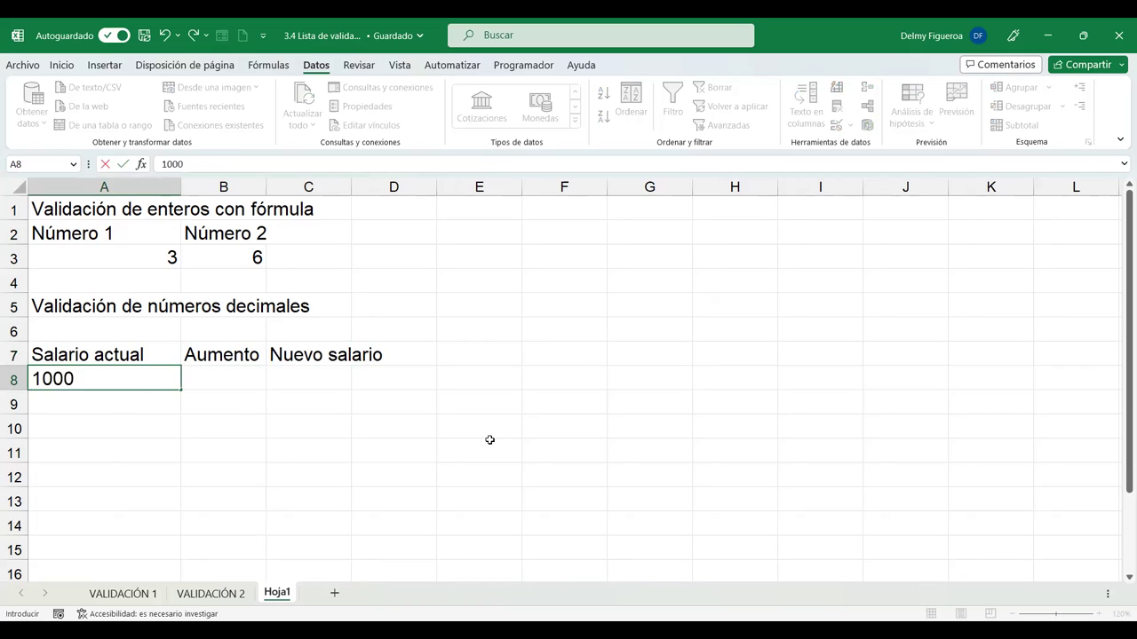
{"action": "key", "text": "Tab"}
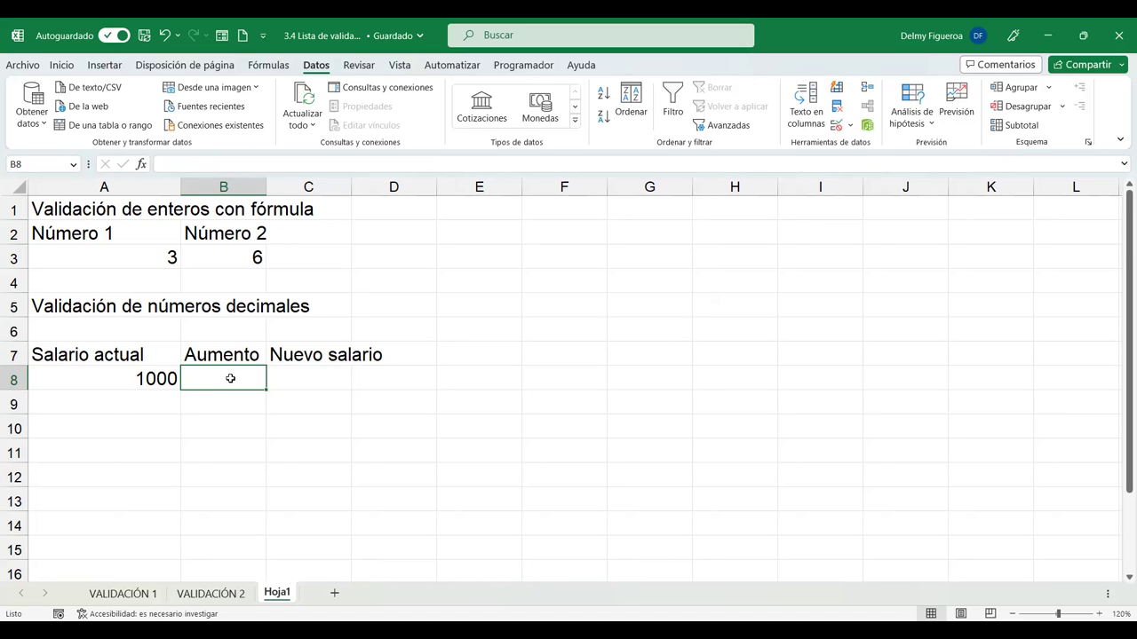
{"action": "left_click", "coordinate": [296, 374]}
{"action": "left_click", "coordinate": [241, 374]}
{"action": "left_click", "coordinate": [301, 378]}
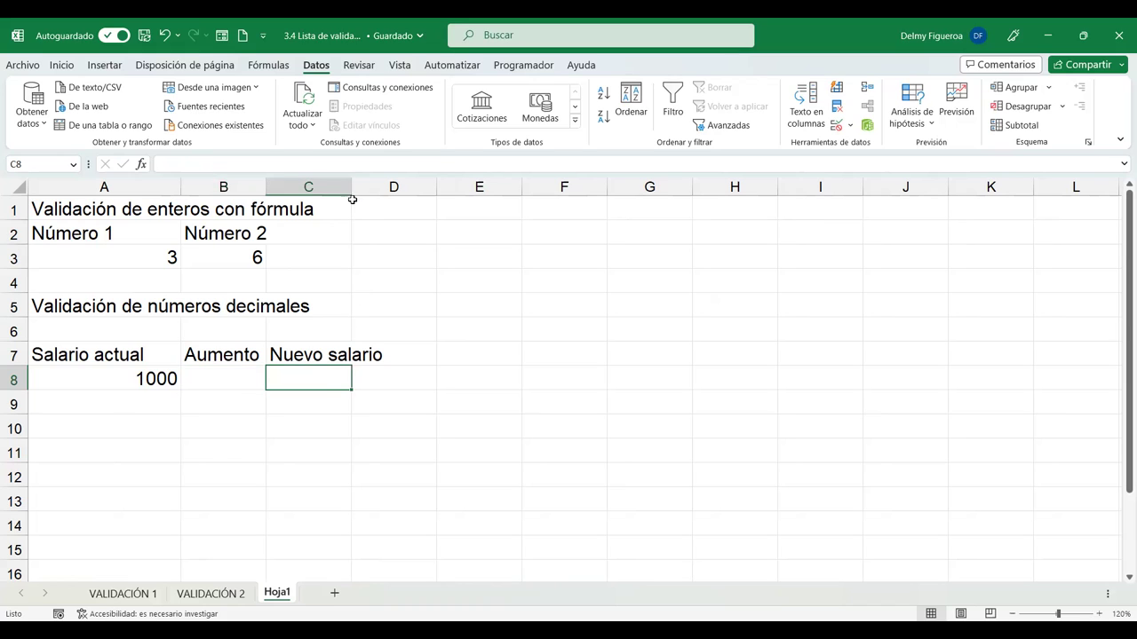
{"action": "left_click_drag", "start_coordinate": [351, 186], "coordinate": [387, 194]}
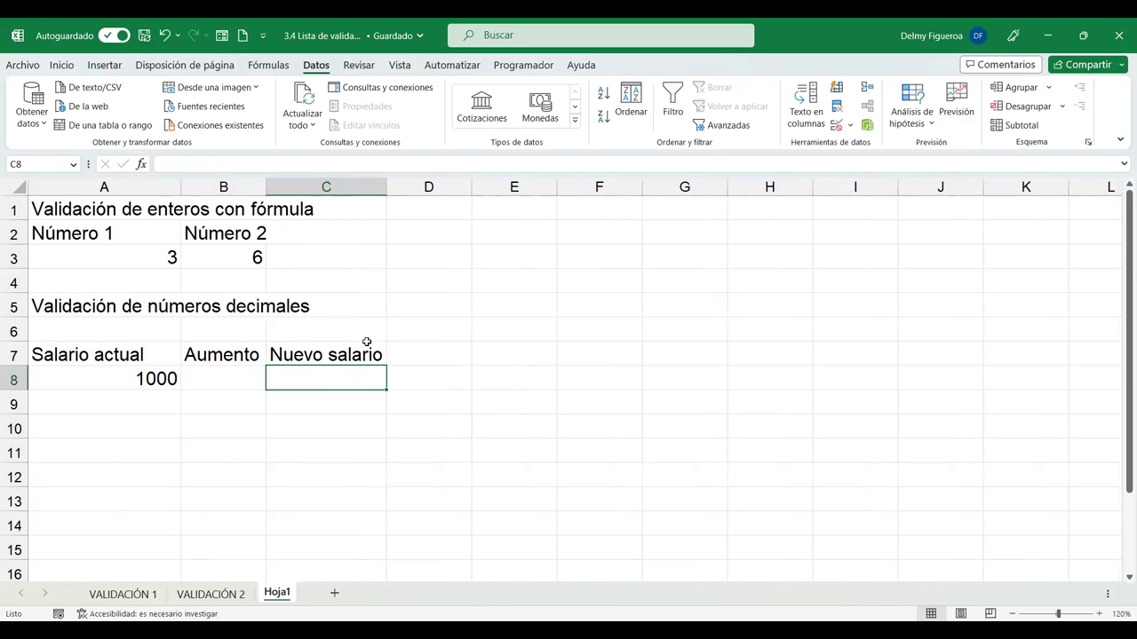
Build the formula =A8*B8%+A8 in C8 by referencing A8 and B8, adding % after B8.
{"action": "type", "text": "="}
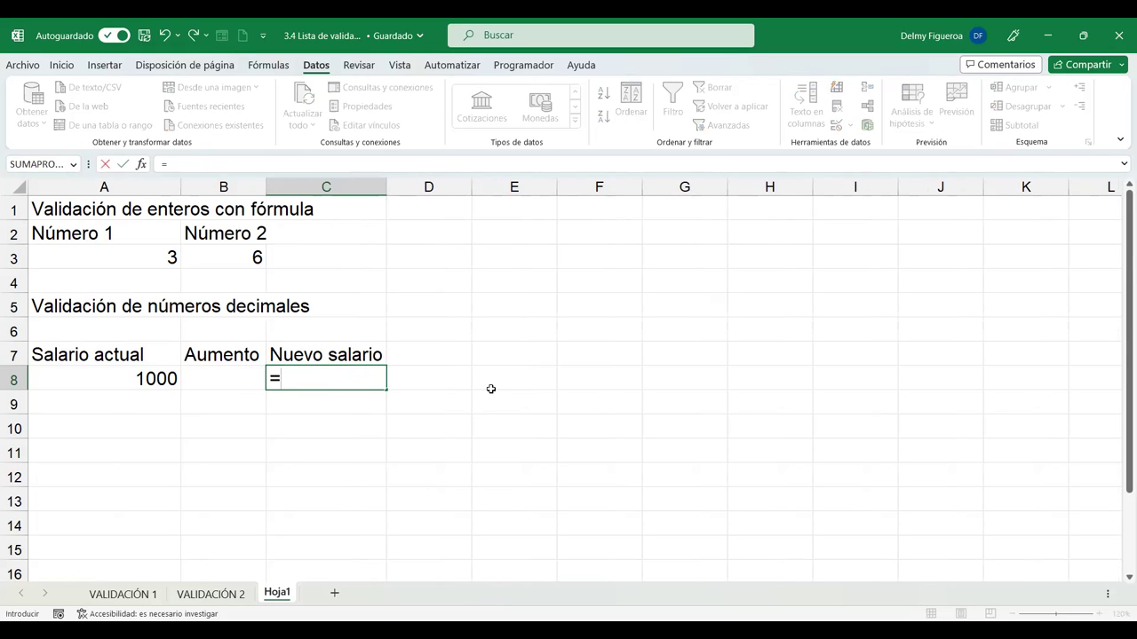
{"action": "left_click", "coordinate": [136, 376]}
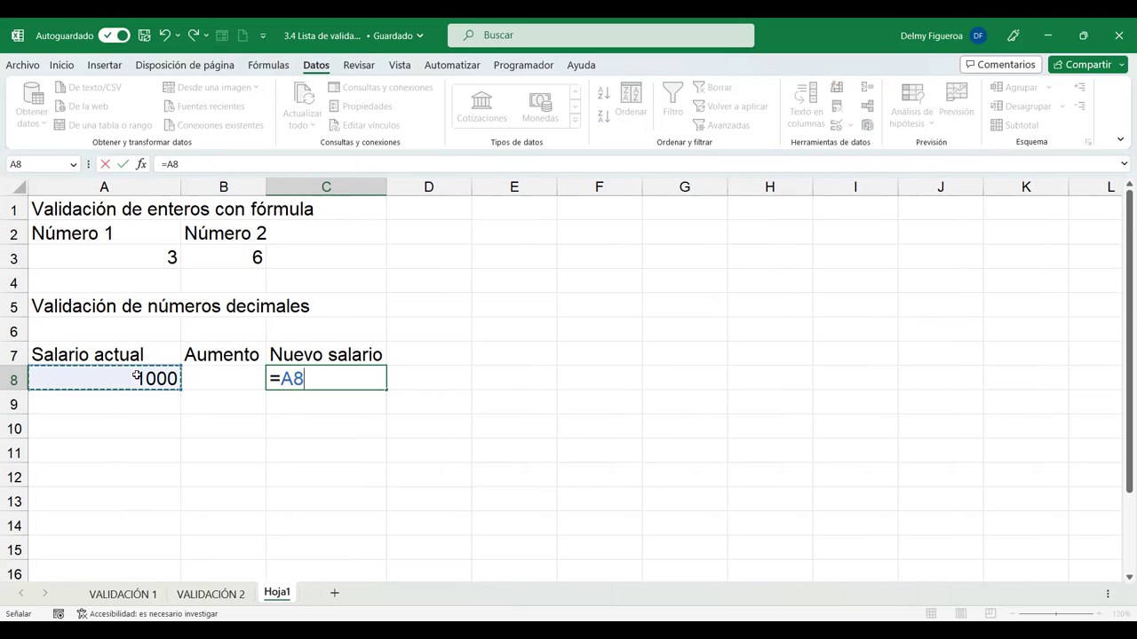
{"action": "type", "text": "*"}
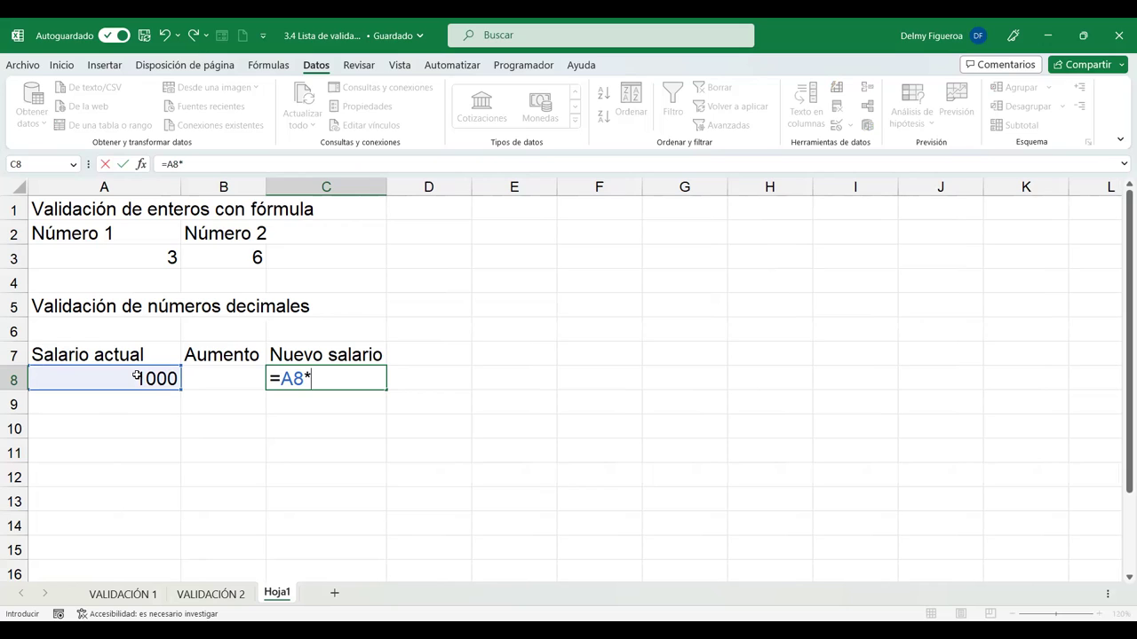
{"action": "left_click", "coordinate": [240, 378]}
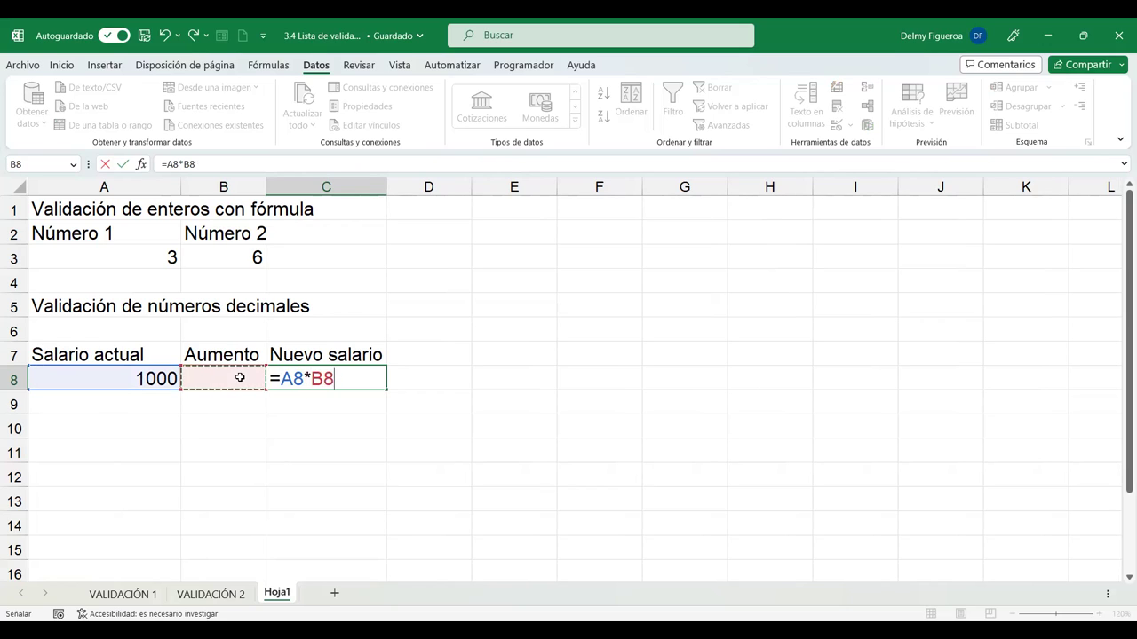
{"action": "type", "text": "+"}
{"action": "left_click", "coordinate": [124, 374]}
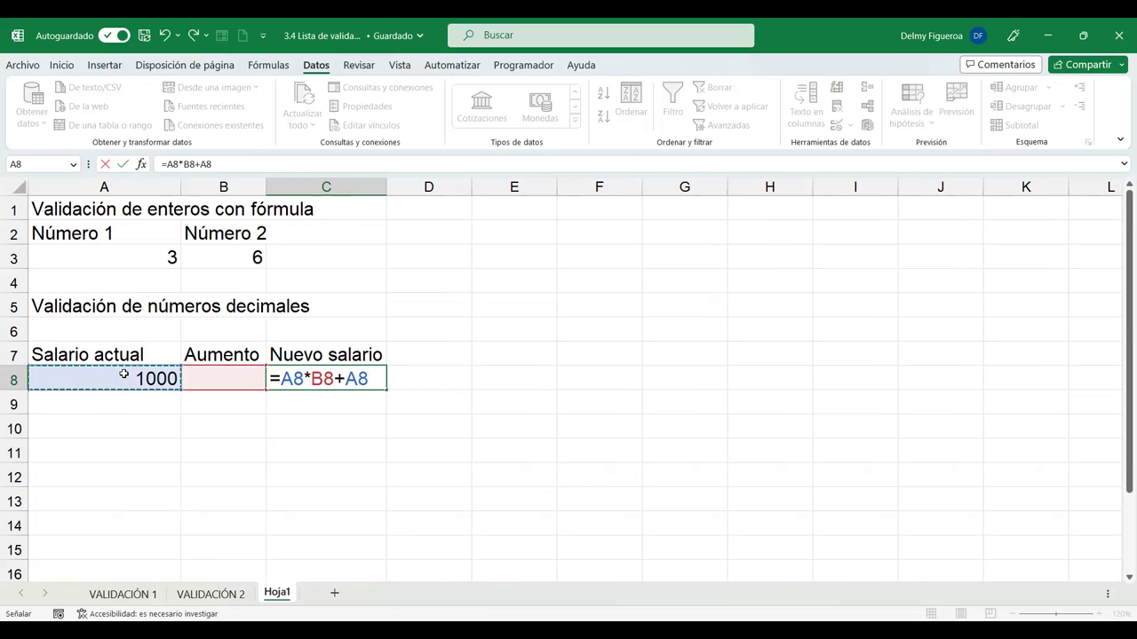
{"action": "left_click", "coordinate": [333, 377]}
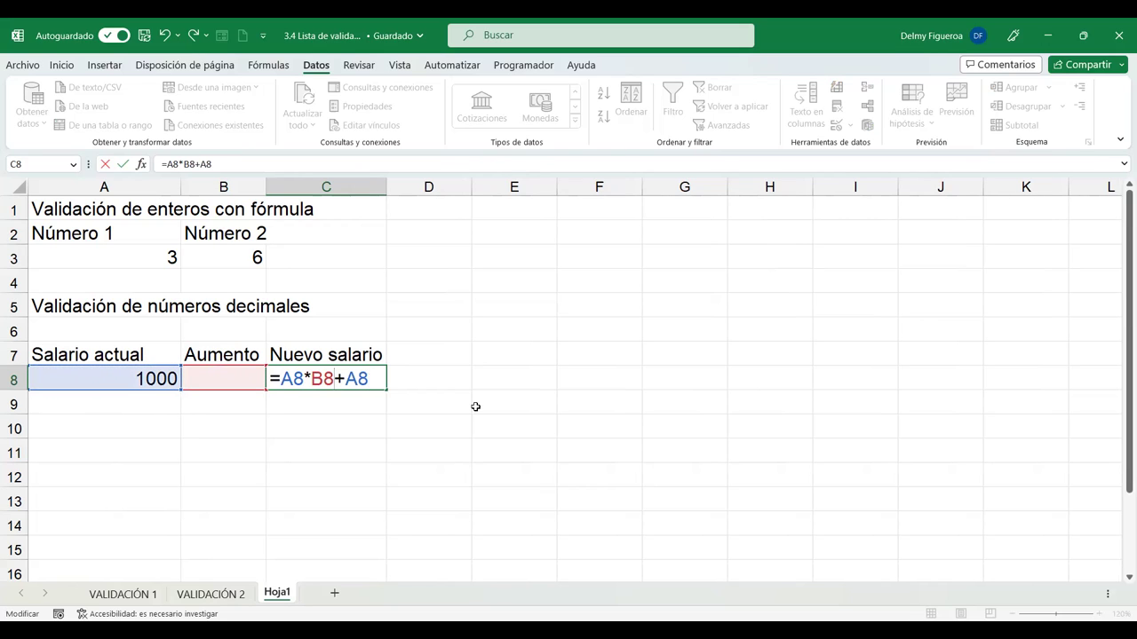
{"action": "type", "text": "%"}
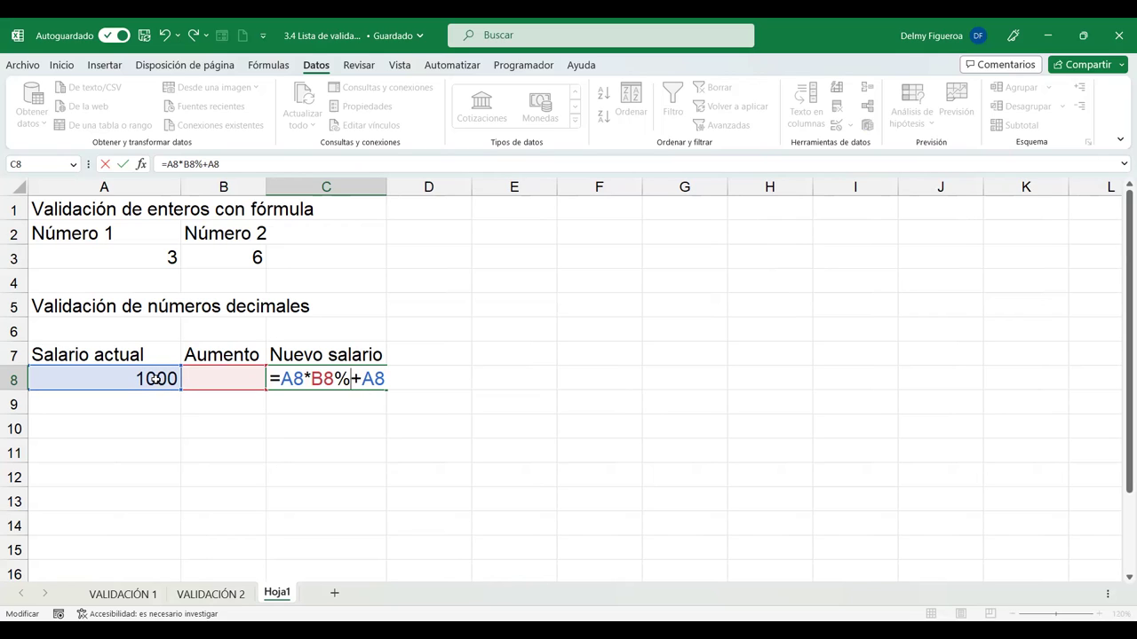
{"action": "key", "text": "Return"}
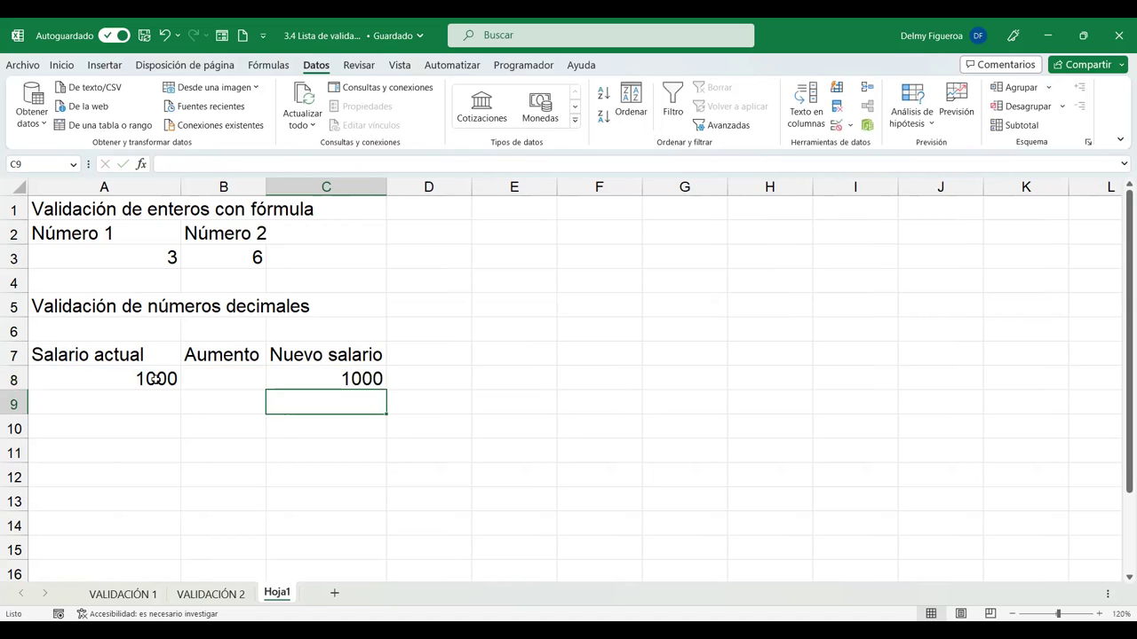
{"action": "left_click", "coordinate": [233, 373]}
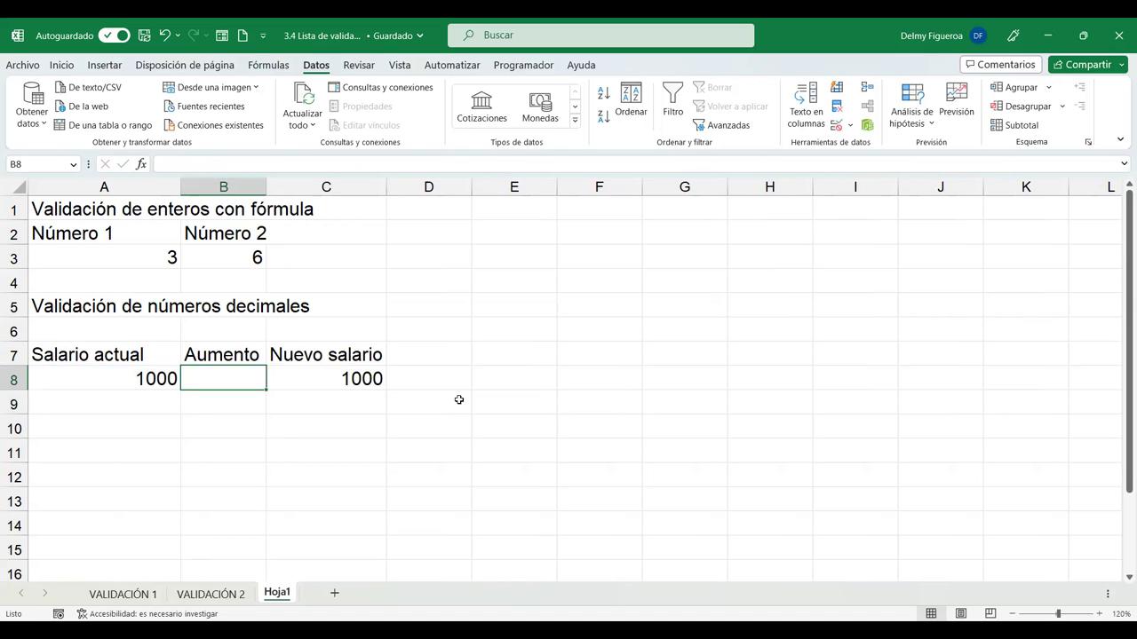
{"action": "left_click", "coordinate": [344, 376]}
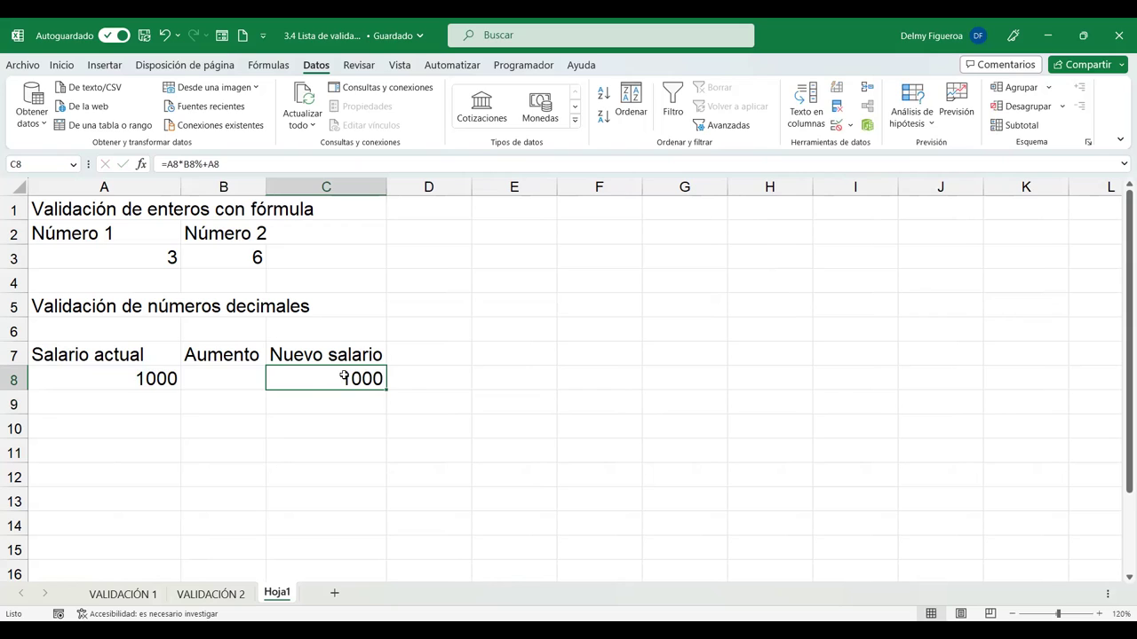
{"action": "double_click", "coordinate": [344, 377]}
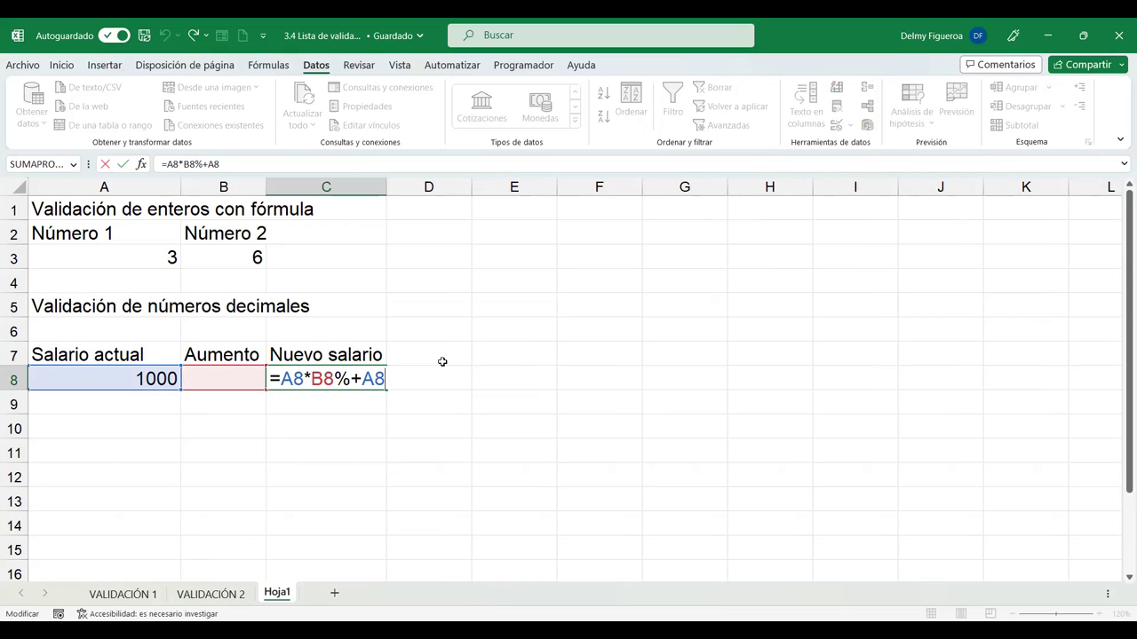
{"action": "key", "text": "Return"}
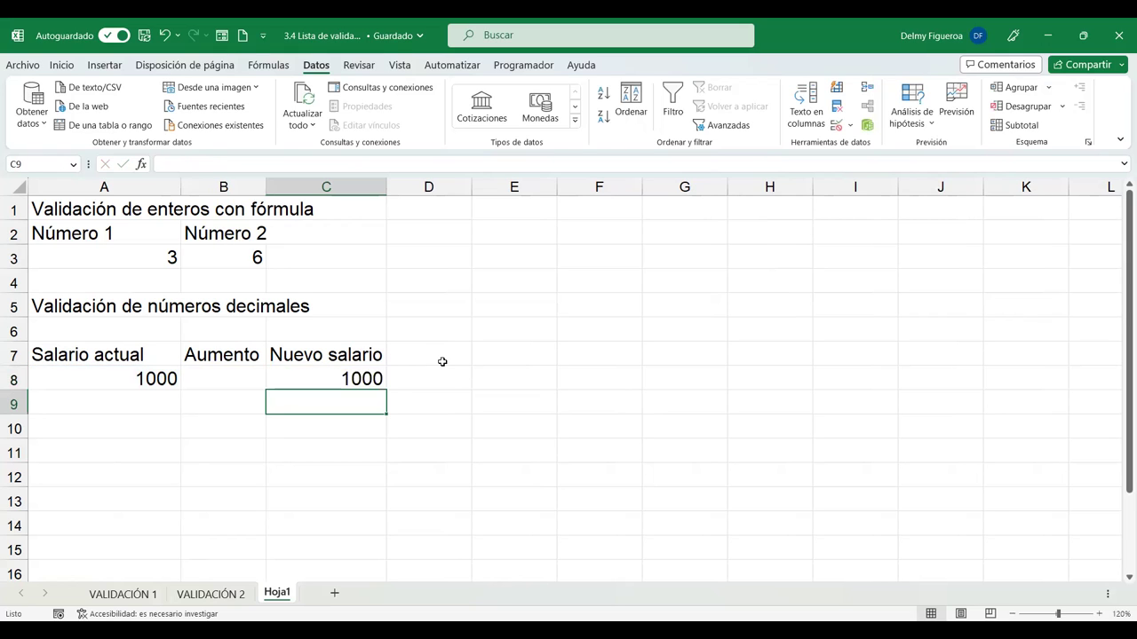
{"action": "left_click", "coordinate": [220, 371]}
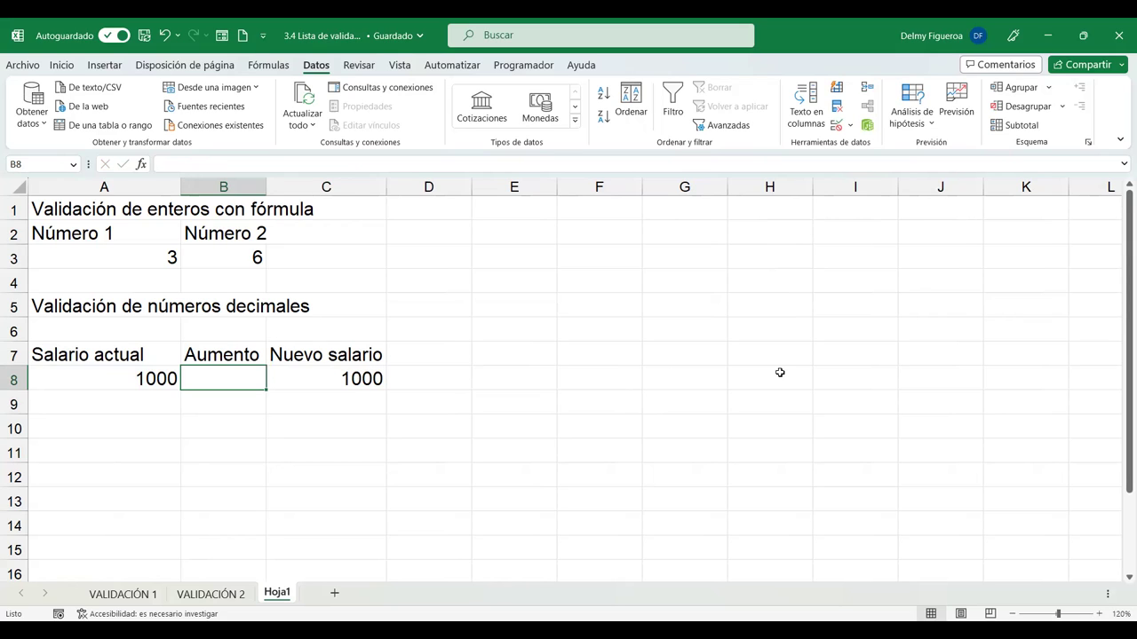
{"action": "type", "text": "1"}
{"action": "key", "text": "Tab"}
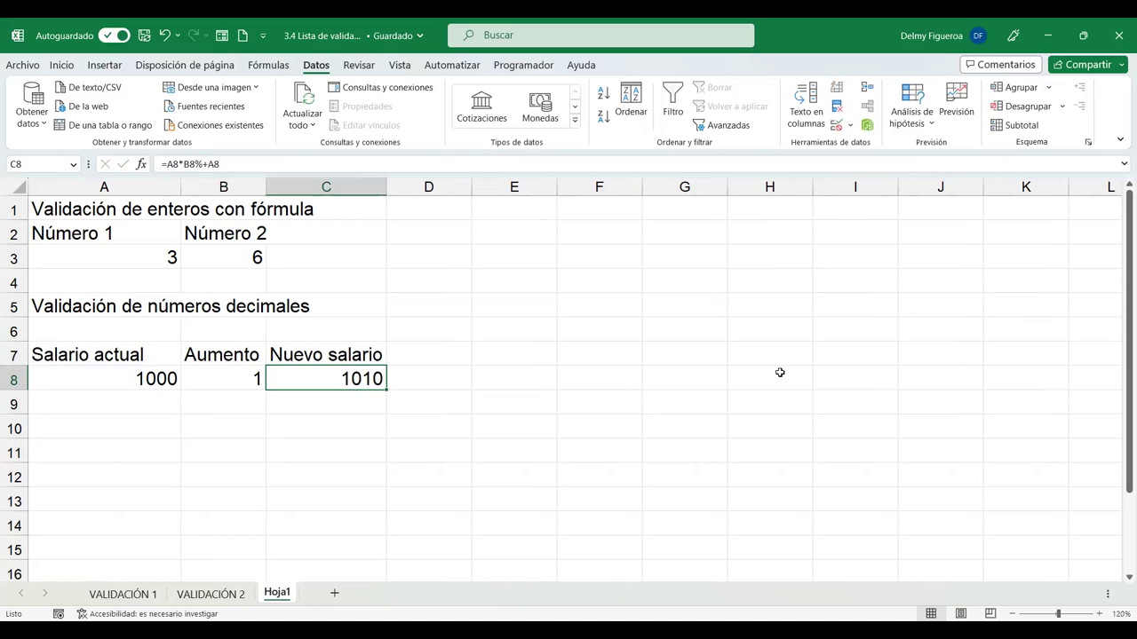
{"action": "key", "text": "Left"}
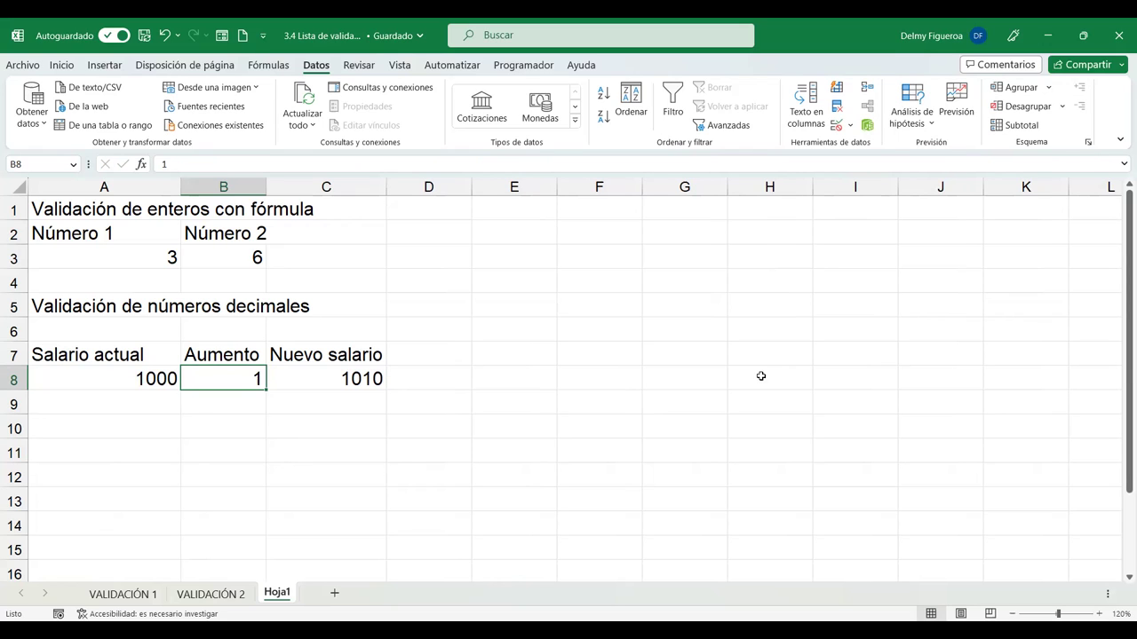
{"action": "left_click", "coordinate": [380, 380]}
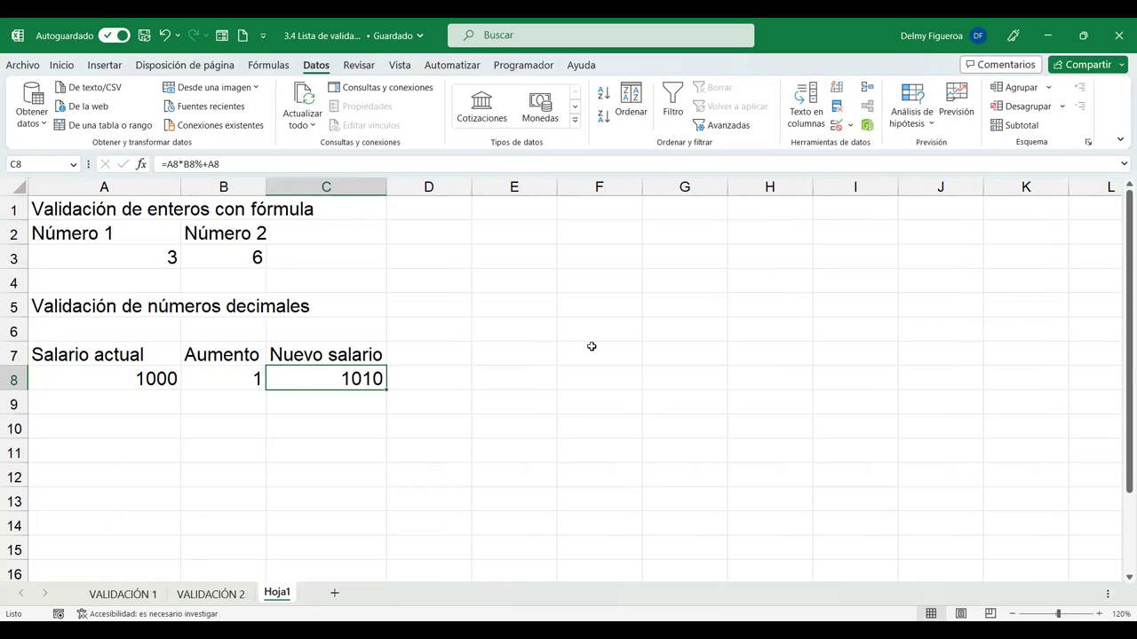
{"action": "key", "text": "F2"}
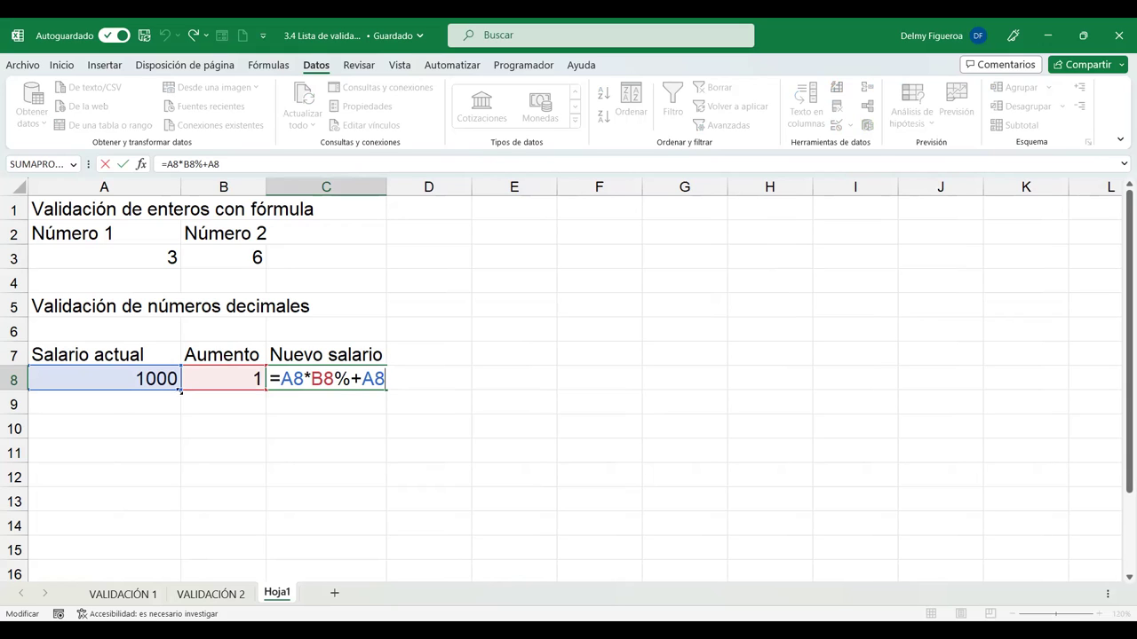
{"action": "key", "text": "Return"}
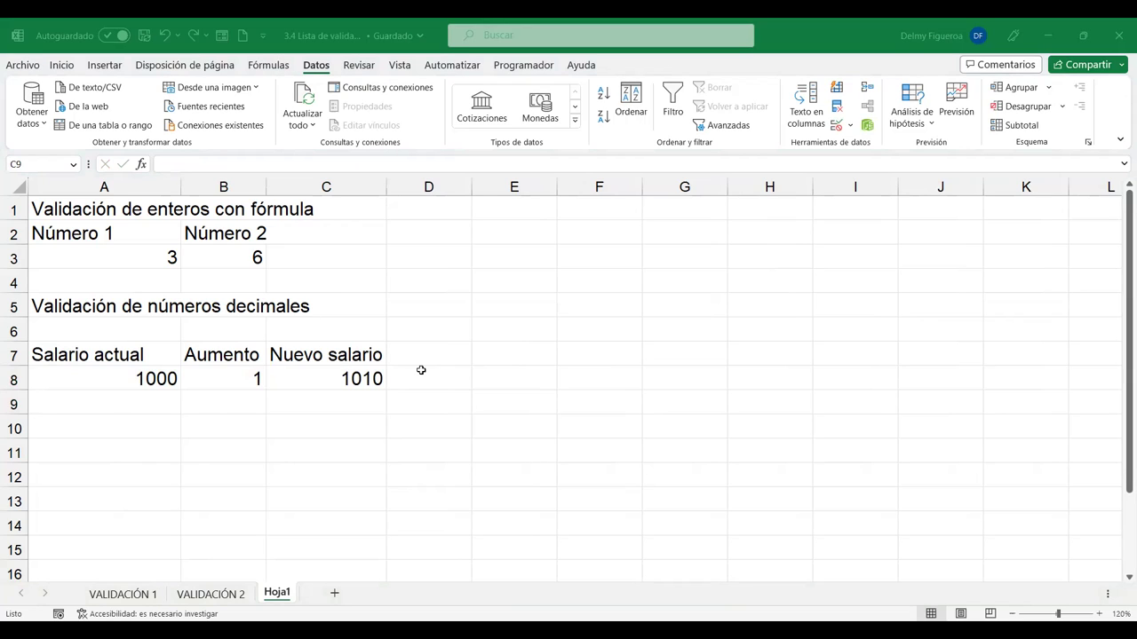
{"action": "left_click", "coordinate": [371, 376]}
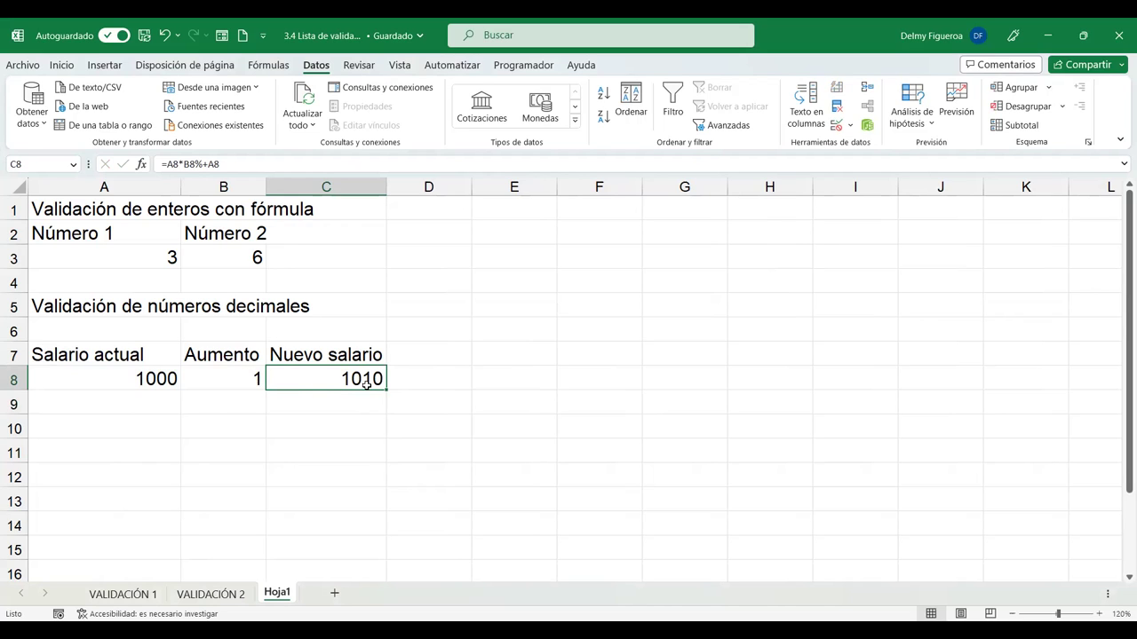
{"action": "left_click", "coordinate": [234, 377]}
{"action": "type", "text": "5"}
{"action": "key", "text": "Tab"}
{"action": "key", "text": "Left"}
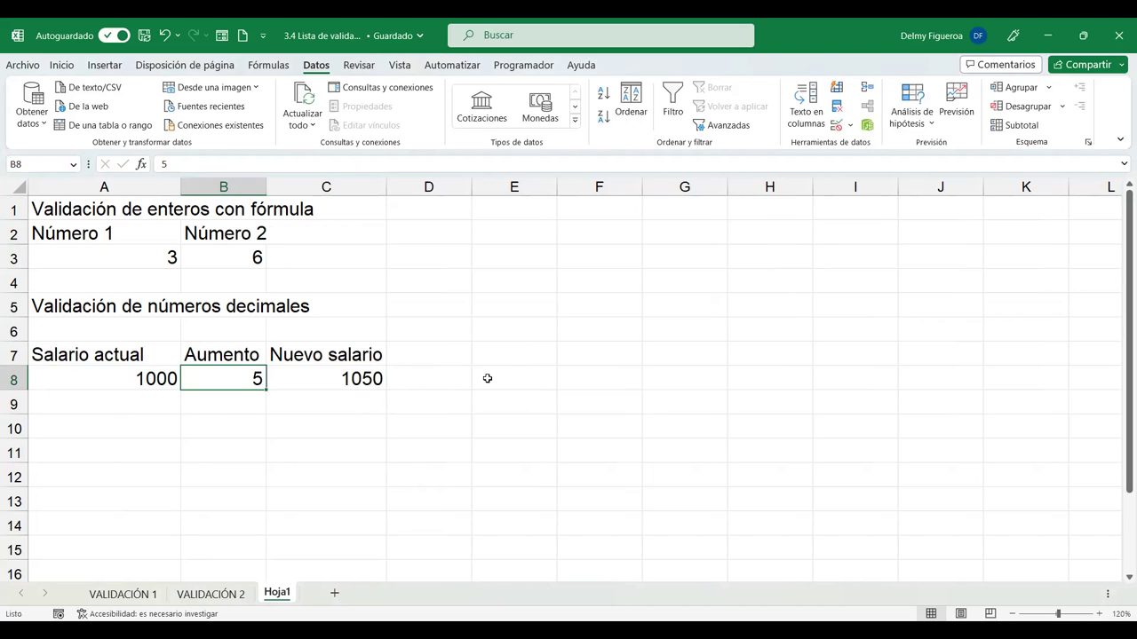
{"action": "key", "text": "Delete"}
Start a Validación de datos rule on B8 that allows Decimal values.
{"action": "left_click", "coordinate": [839, 130]}
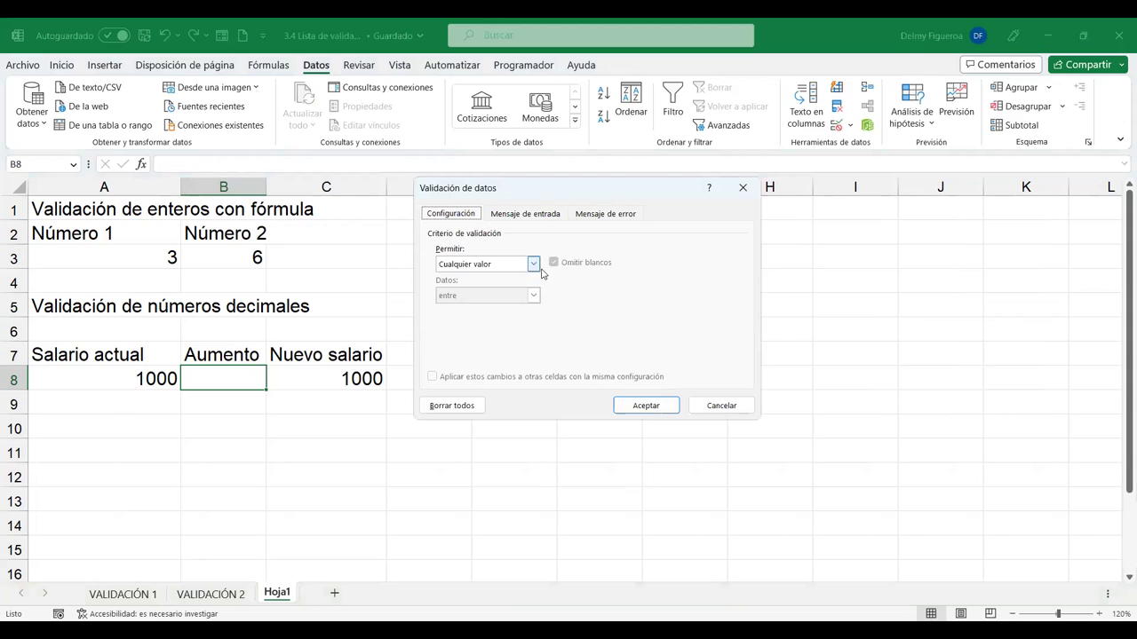
{"action": "left_click", "coordinate": [534, 265]}
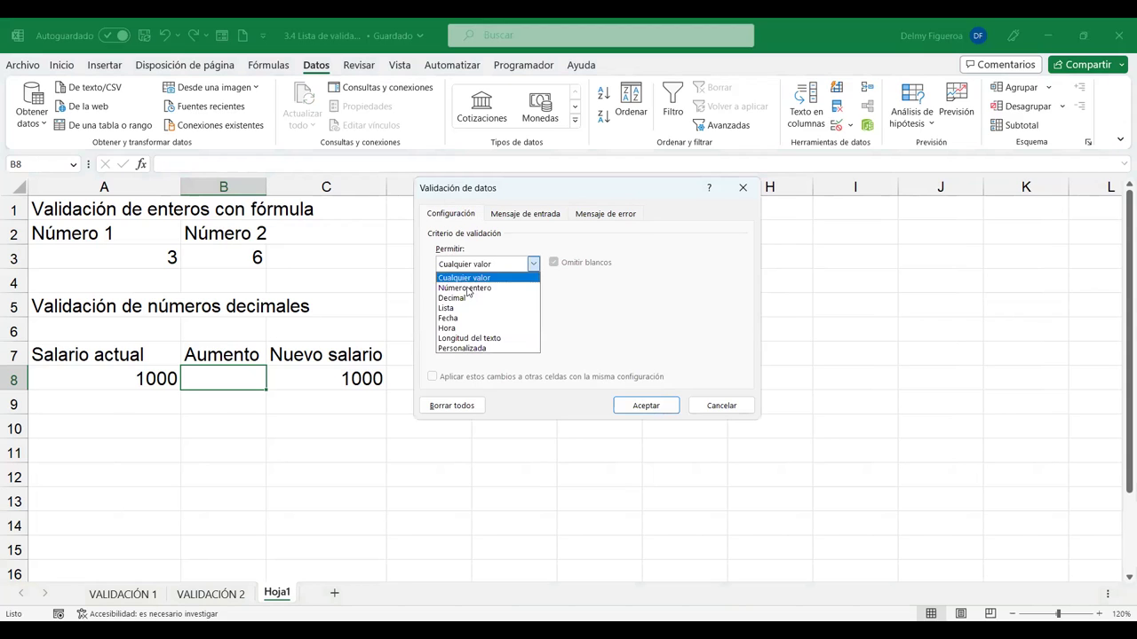
{"action": "left_click", "coordinate": [464, 298]}
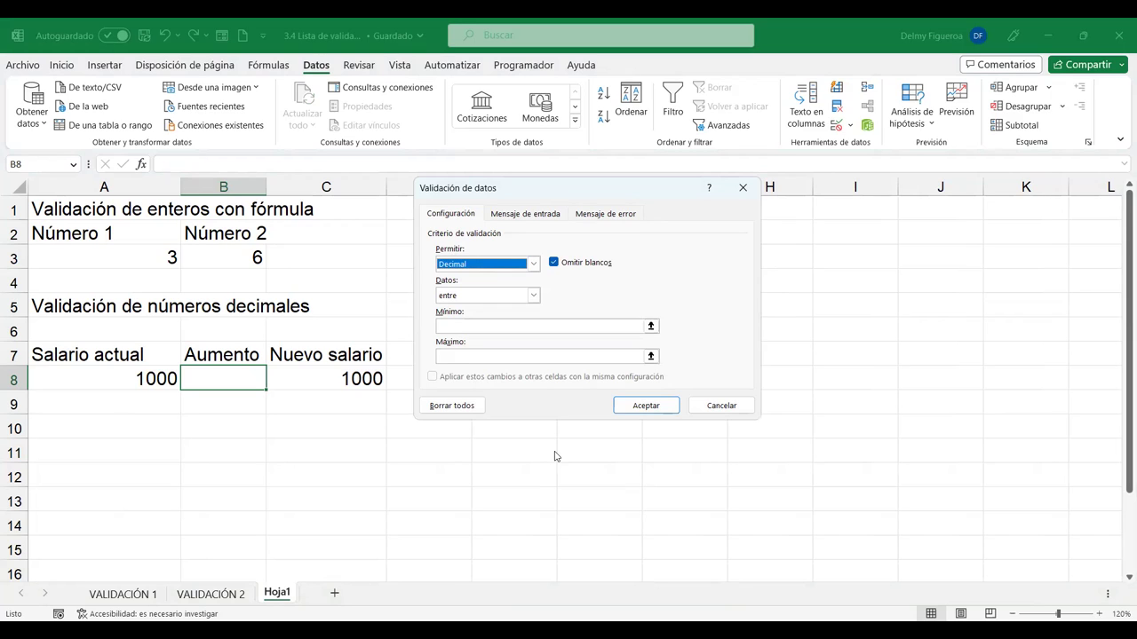
Cancel the decimal validation and reopen C8's formula =A8*B8%+A8 for editing after the = sign.
{"action": "left_click", "coordinate": [722, 406]}
{"action": "left_click", "coordinate": [358, 374]}
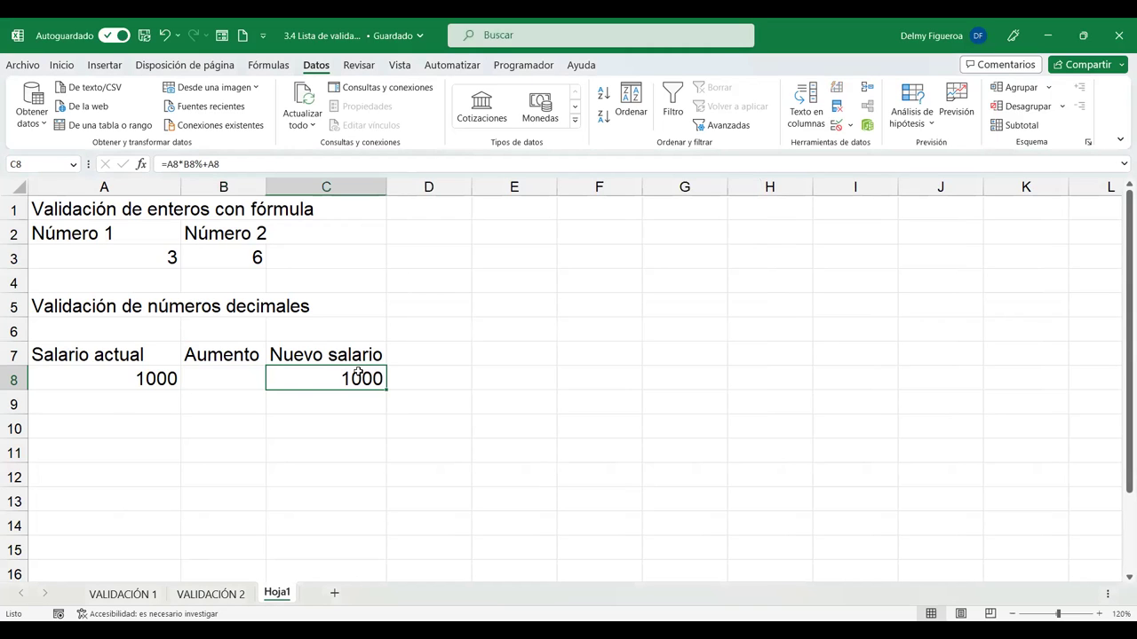
{"action": "double_click", "coordinate": [358, 374]}
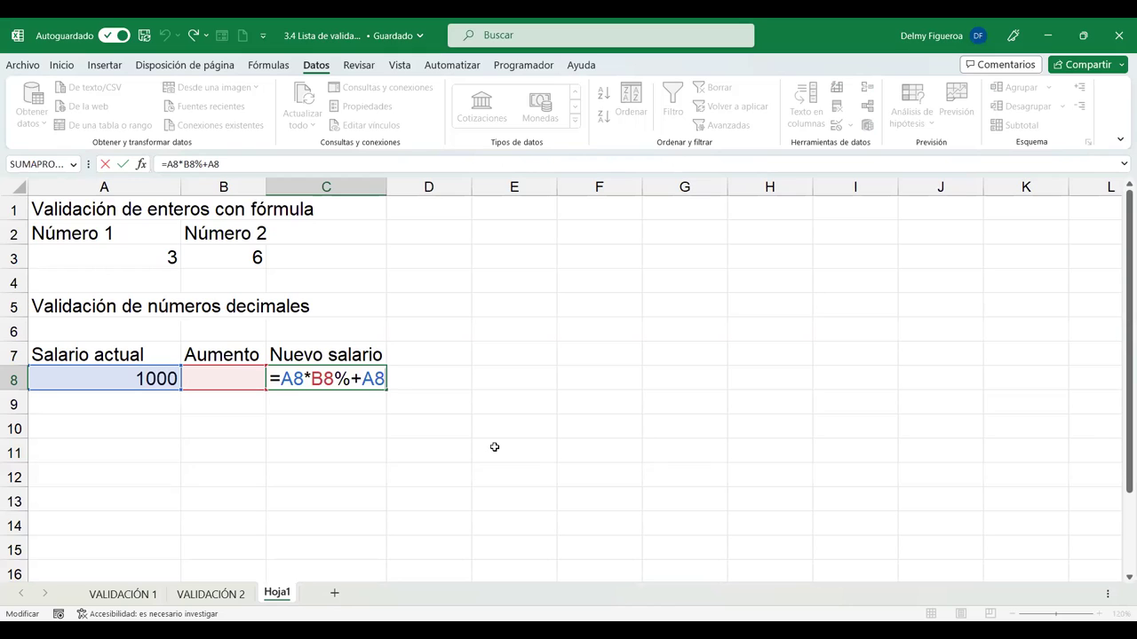
{"action": "left_click", "coordinate": [283, 378]}
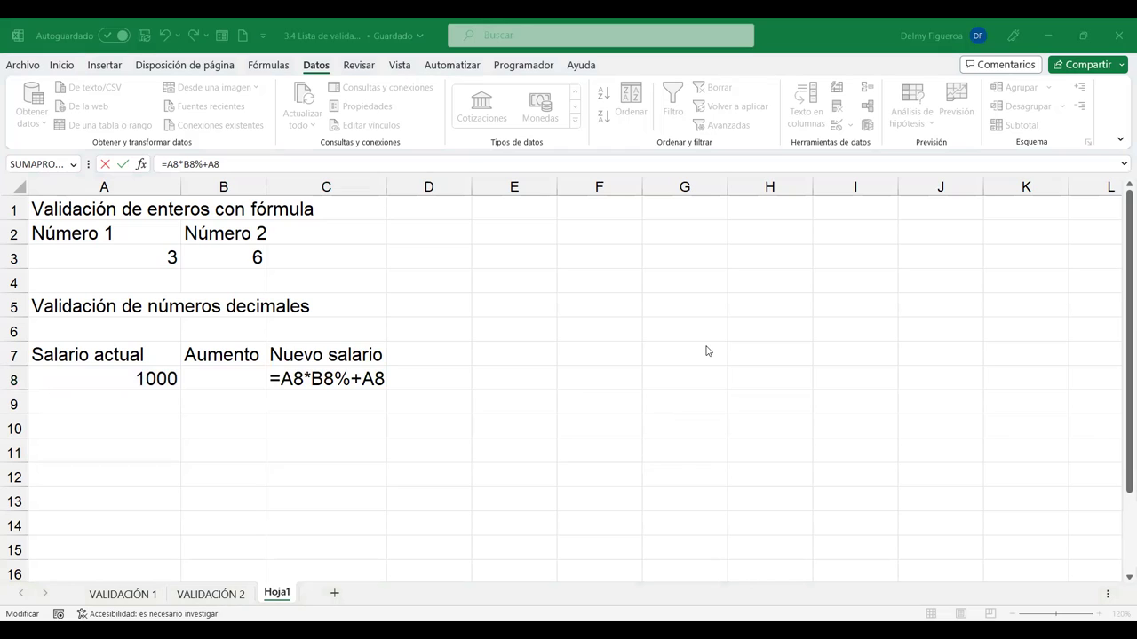
{"action": "left_click", "coordinate": [291, 378]}
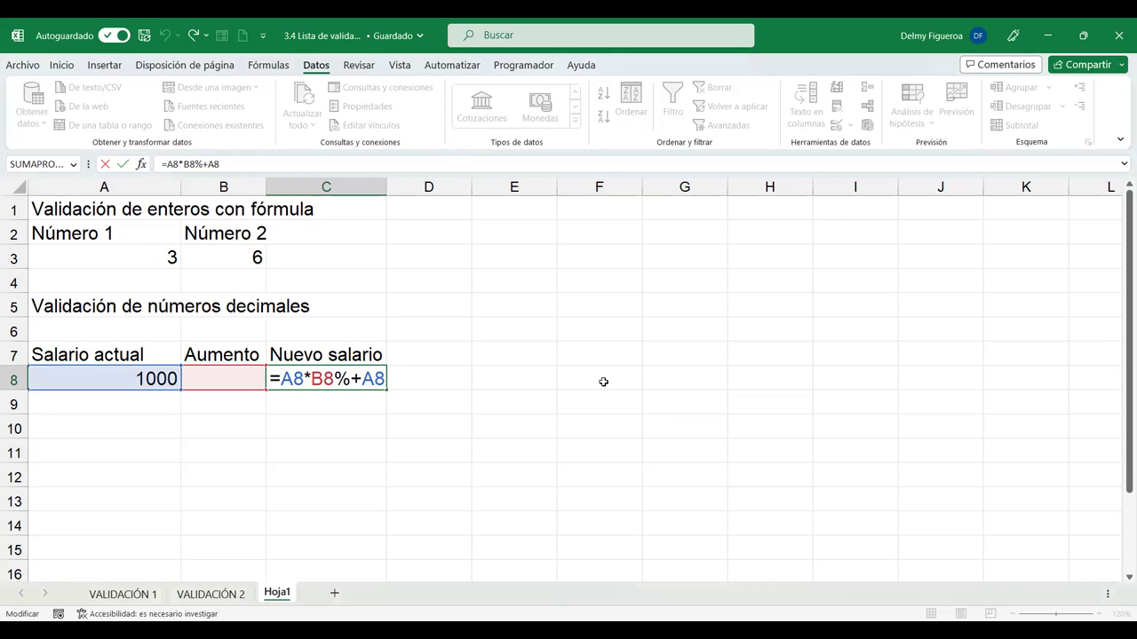
Wrap A8*B8% in parentheses so C8 reads =(A8*B8%)+A8.
{"action": "type", "text": "("}
{"action": "key", "text": "Right"}
{"action": "key", "text": "Right"}
{"action": "key", "text": "Right"}
{"action": "key", "text": "Right"}
{"action": "key", "text": "Right"}
{"action": "key", "text": "Right"}
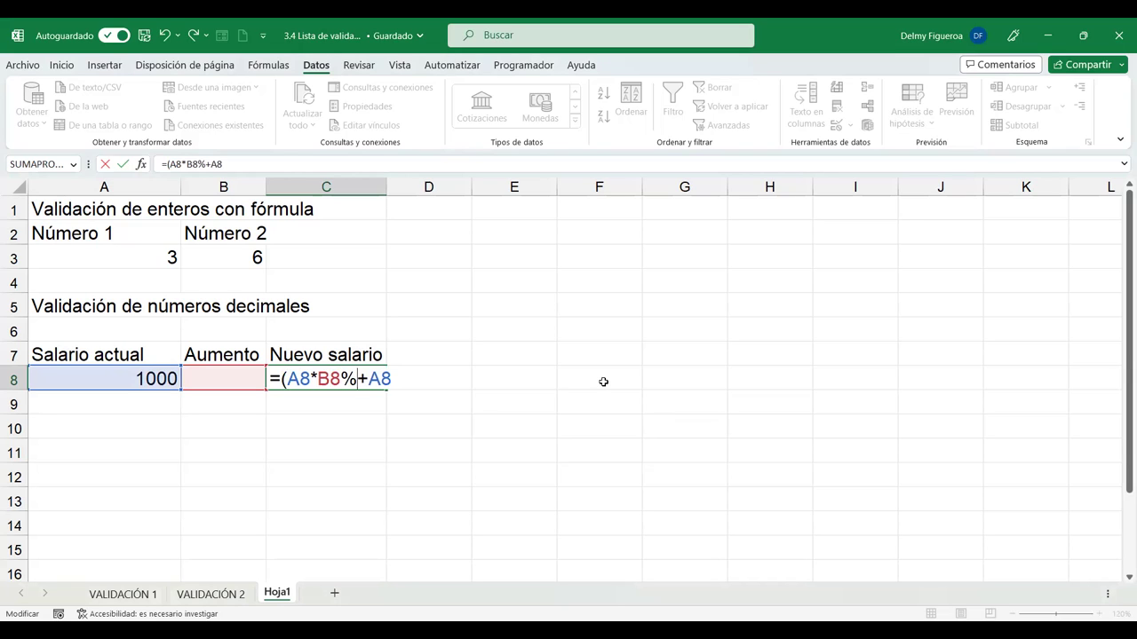
{"action": "type", "text": ")"}
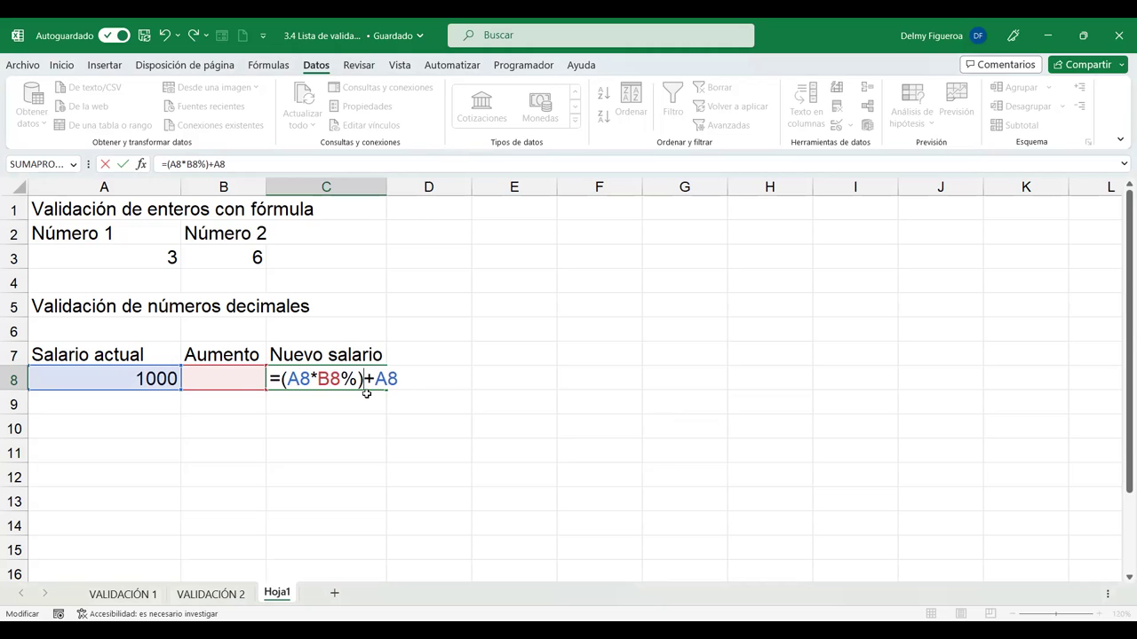
{"action": "key", "text": "Return"}
Test the formula with Aumento 1, then 5, in B8, confirming C8 shows 1050.
{"action": "left_click", "coordinate": [242, 373]}
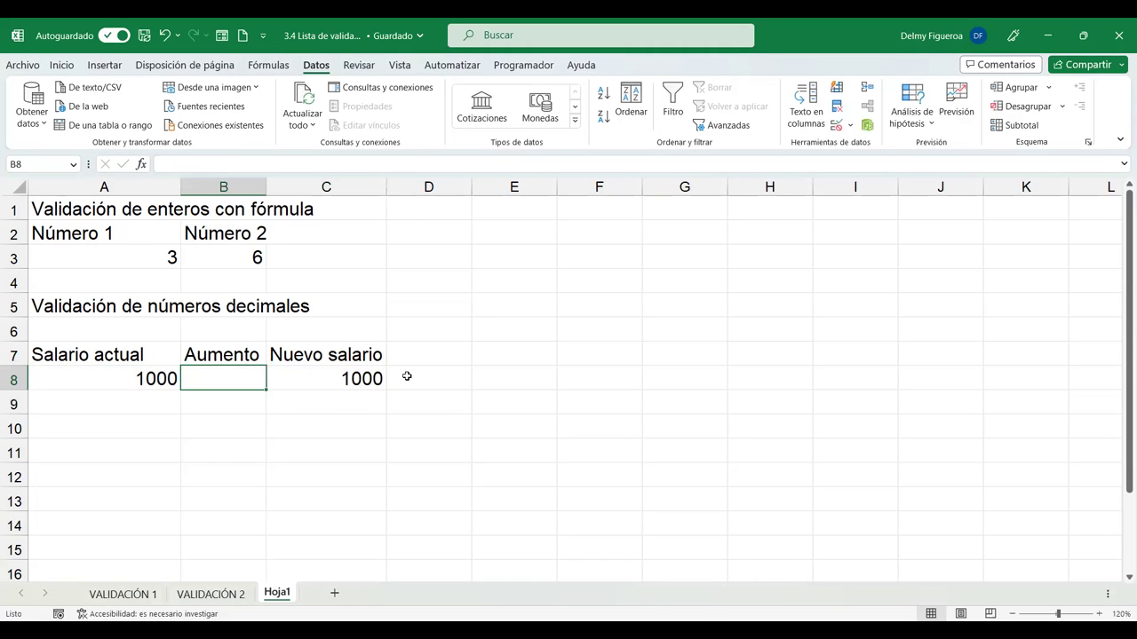
{"action": "type", "text": "1"}
{"action": "key", "text": "Tab"}
{"action": "left_click", "coordinate": [247, 376]}
{"action": "type", "text": "5"}
{"action": "key", "text": "Tab"}
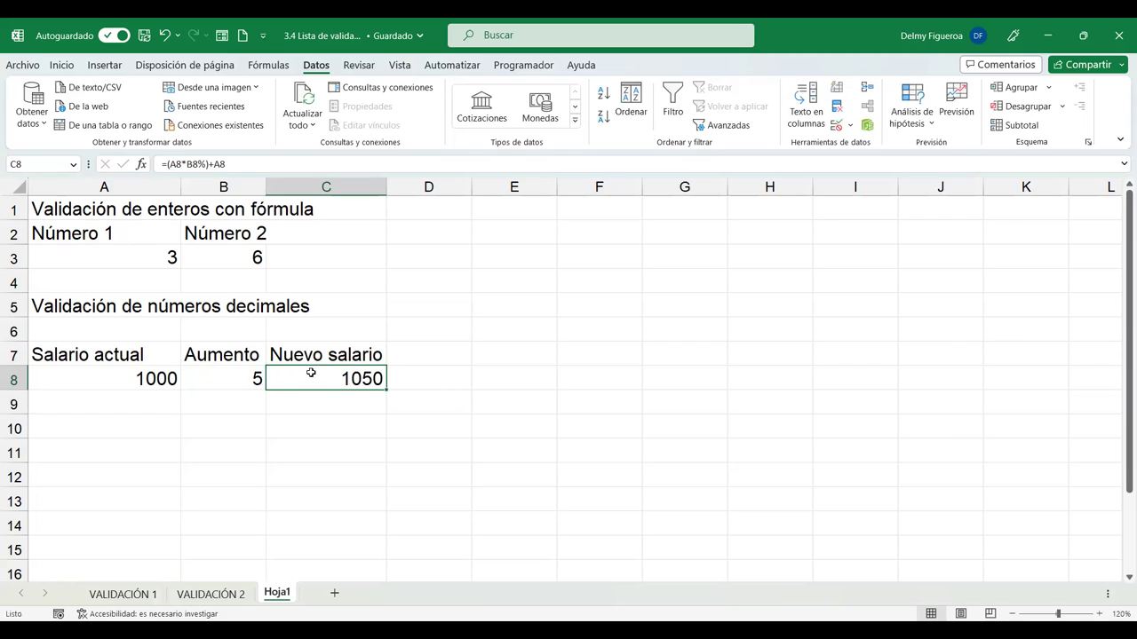
{"action": "key", "text": "F2"}
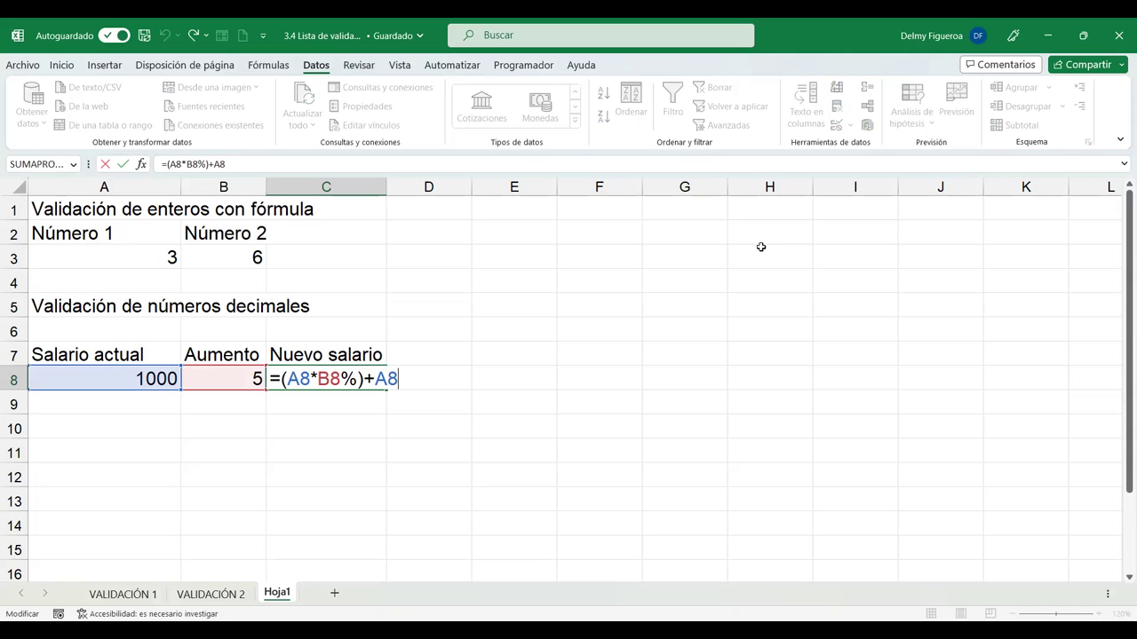
{"action": "key", "text": "Return"}
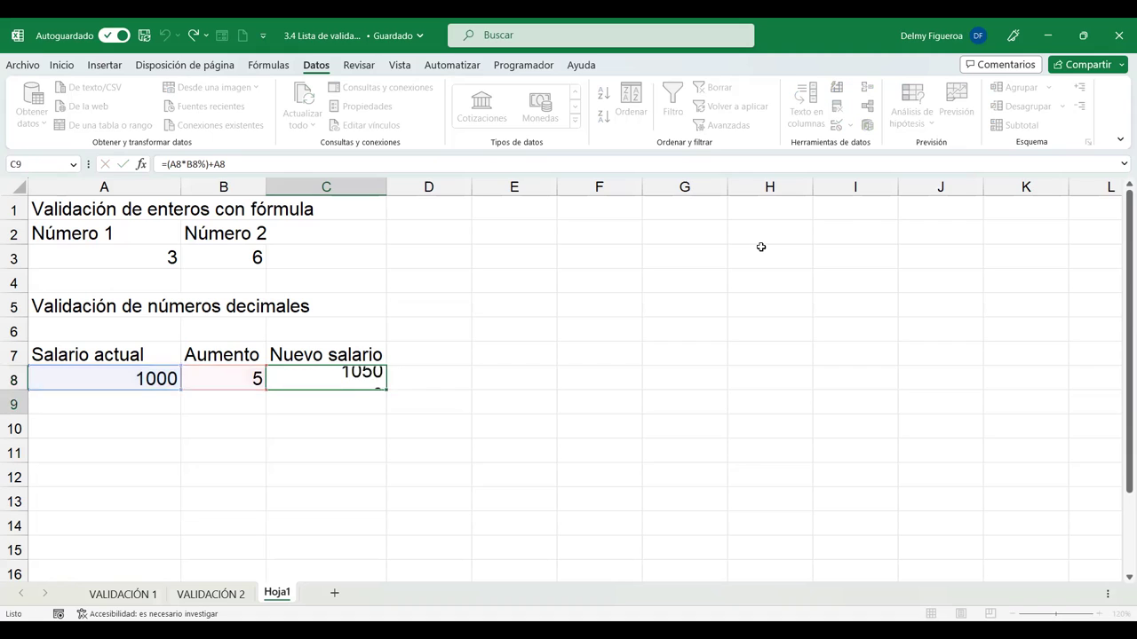
Type the heading 'Jerarquía de operaciones de Excel' in F1.
{"action": "left_click", "coordinate": [606, 206]}
{"action": "type", "text": "Jerarquía de operaciones de Excel"}
{"action": "key", "text": "Return"}
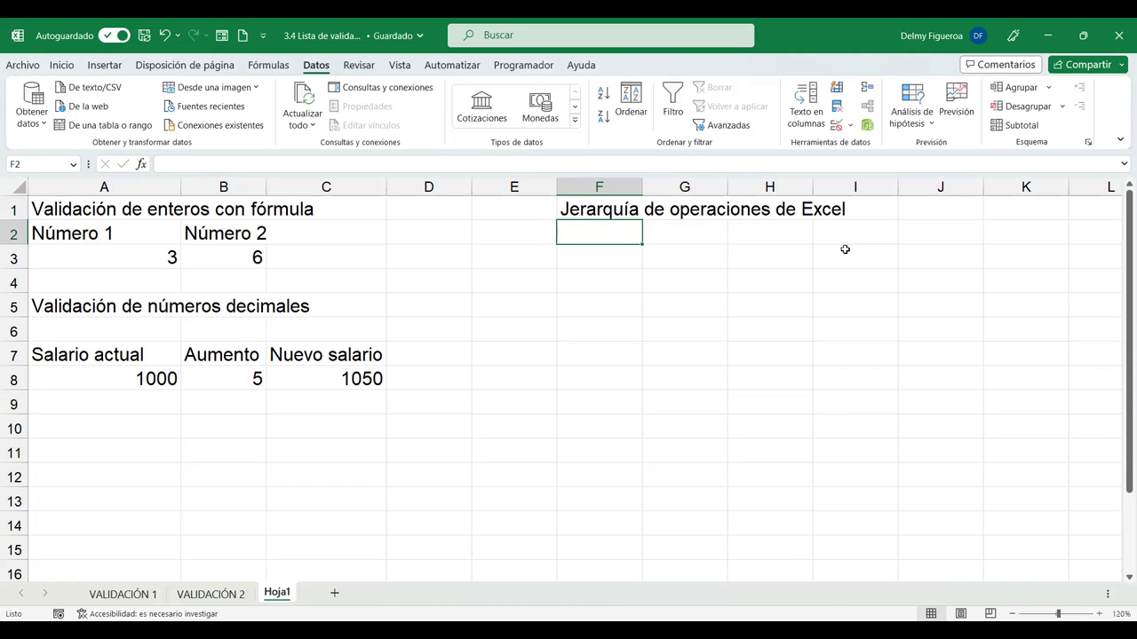
List 1 with '()' in F2:G2, then open C8's formula for editing.
{"action": "type", "text": "1"}
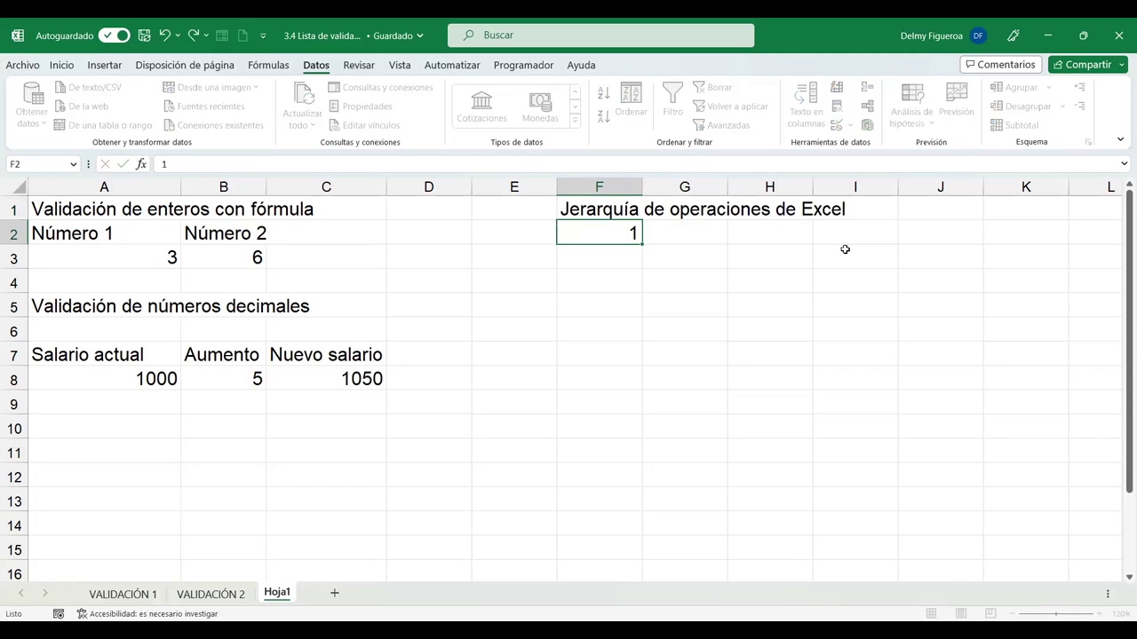
{"action": "key", "text": "Tab"}
{"action": "type", "text": "()"}
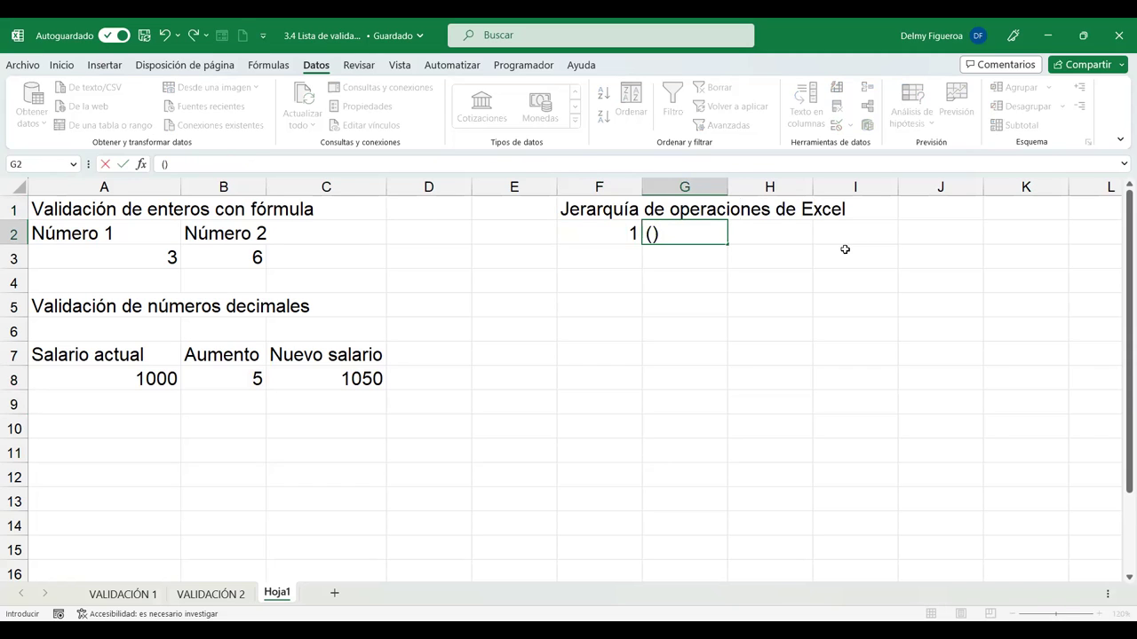
{"action": "key", "text": "Return"}
{"action": "key", "text": "Left"}
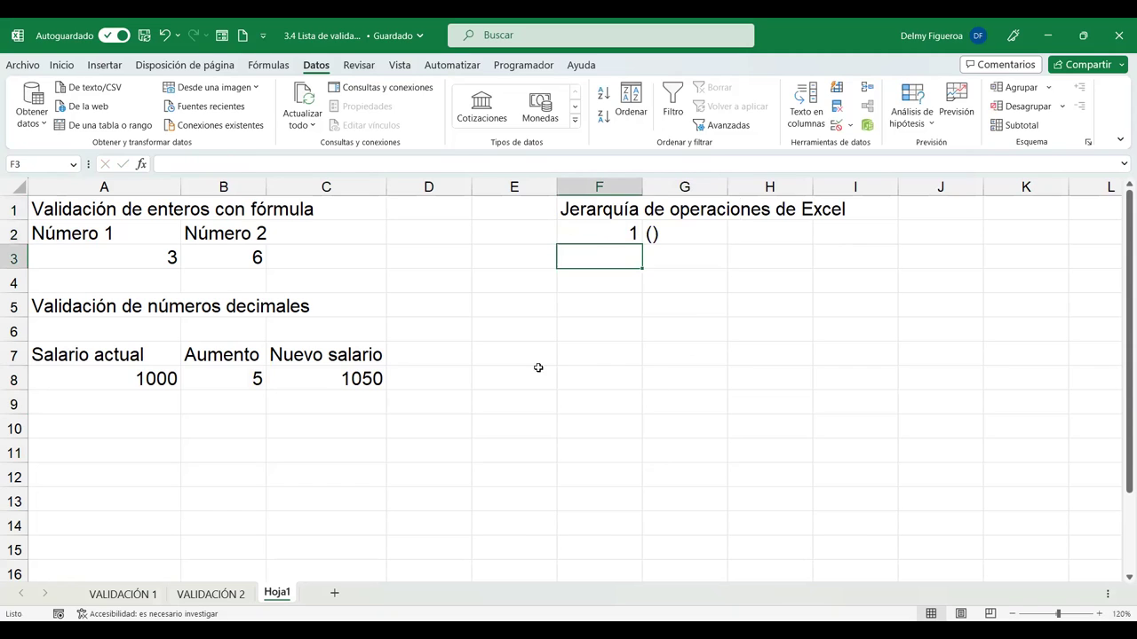
{"action": "left_click", "coordinate": [325, 379]}
{"action": "double_click", "coordinate": [325, 379]}
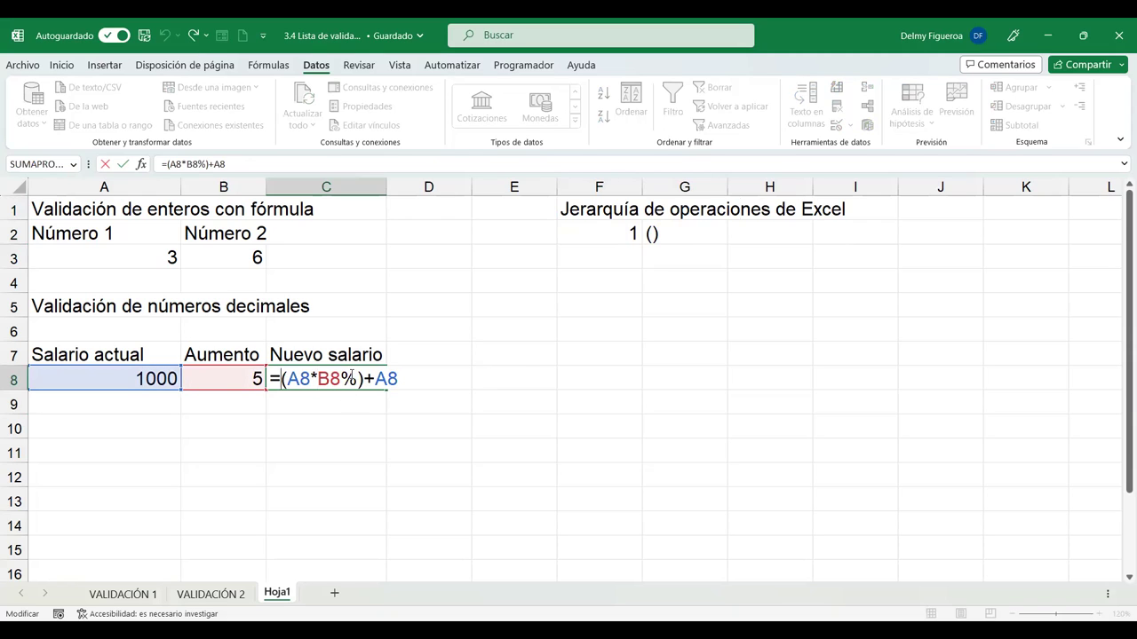
Move the parentheses so C8's formula reads =A8*(B8%+A8).
{"action": "key", "text": "Delete"}
{"action": "key", "text": "Right"}
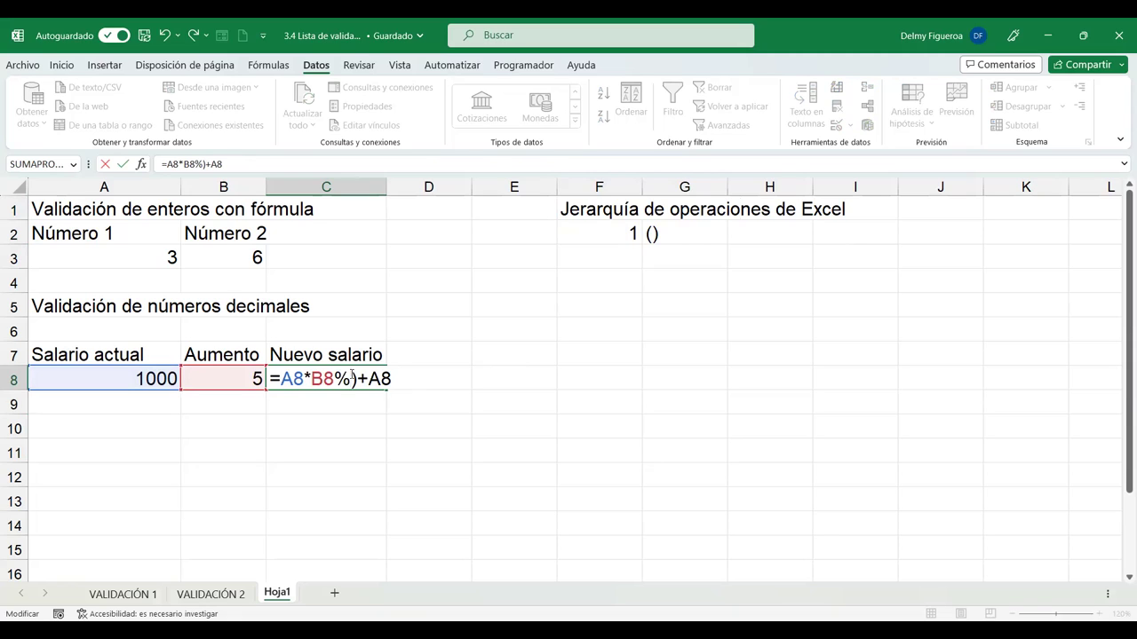
{"action": "key", "text": "Delete"}
{"action": "left_click", "coordinate": [310, 379]}
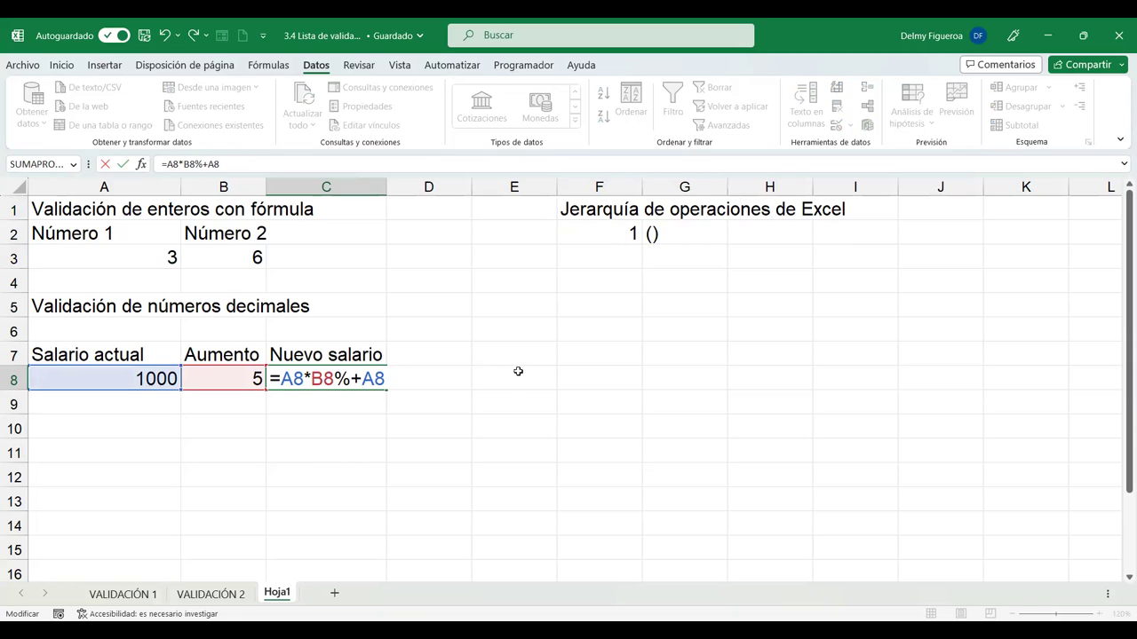
{"action": "type", "text": "("}
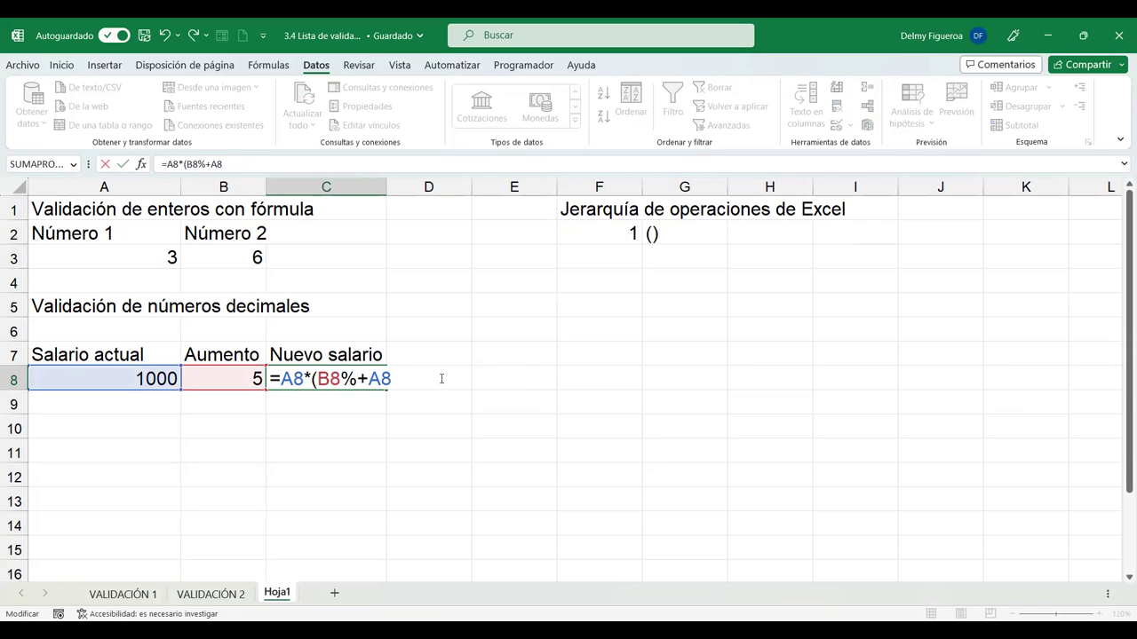
{"action": "type", "text": ")"}
{"action": "key", "text": "Return"}
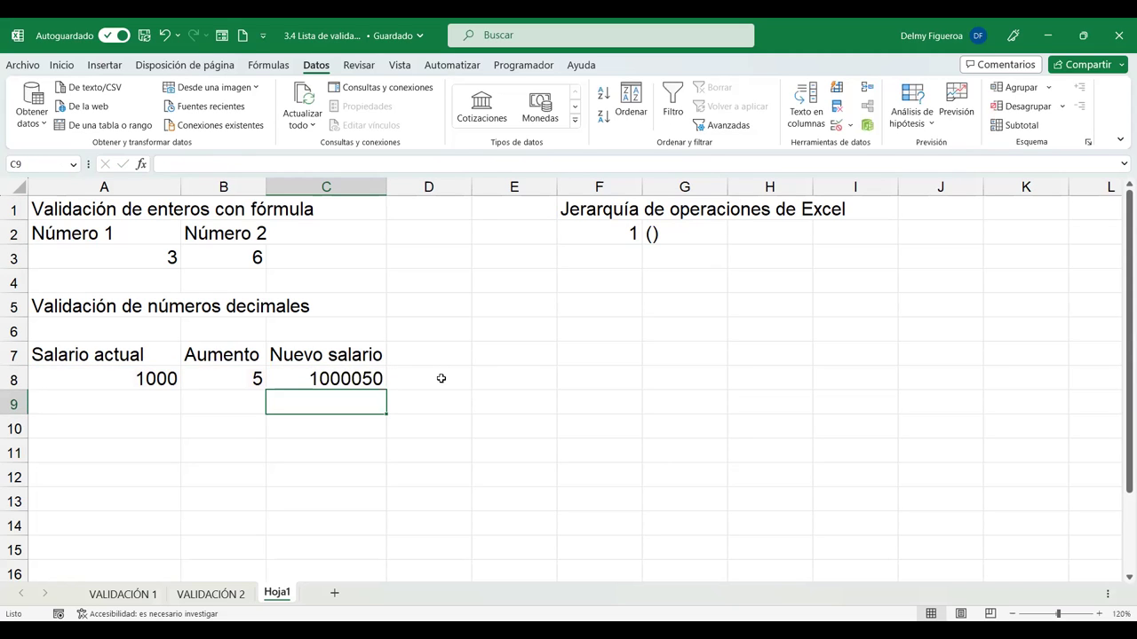
Review C8's formula references, confirming the new result of 1000050.
{"action": "left_click", "coordinate": [359, 379]}
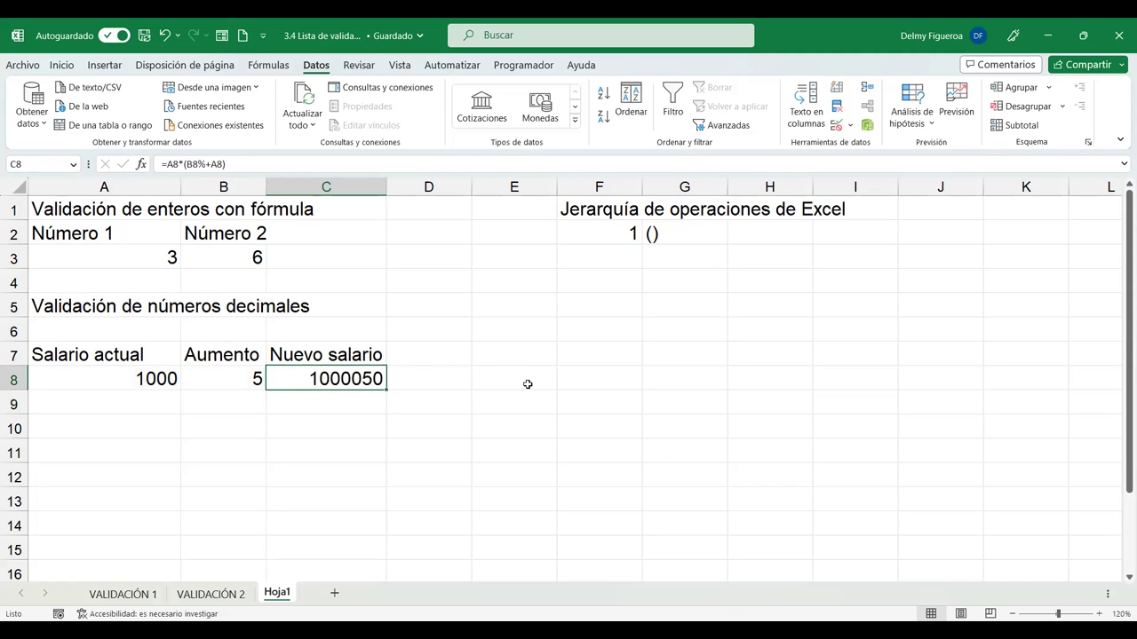
{"action": "key", "text": "F2"}
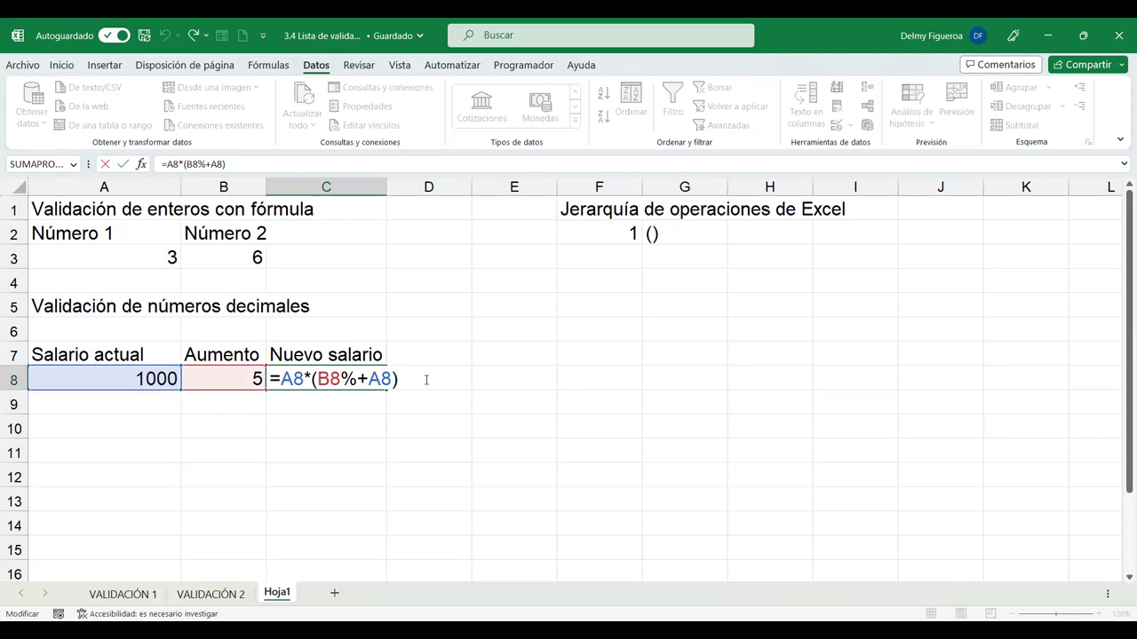
{"action": "key", "text": "Return"}
{"action": "left_click", "coordinate": [326, 379]}
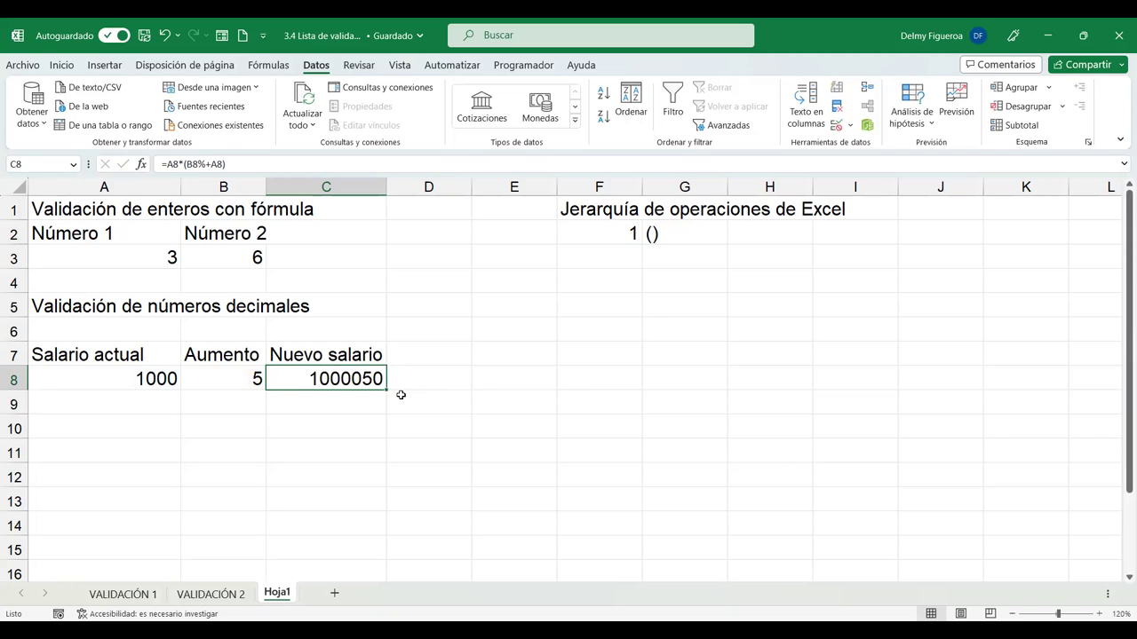
{"action": "key", "text": "F2"}
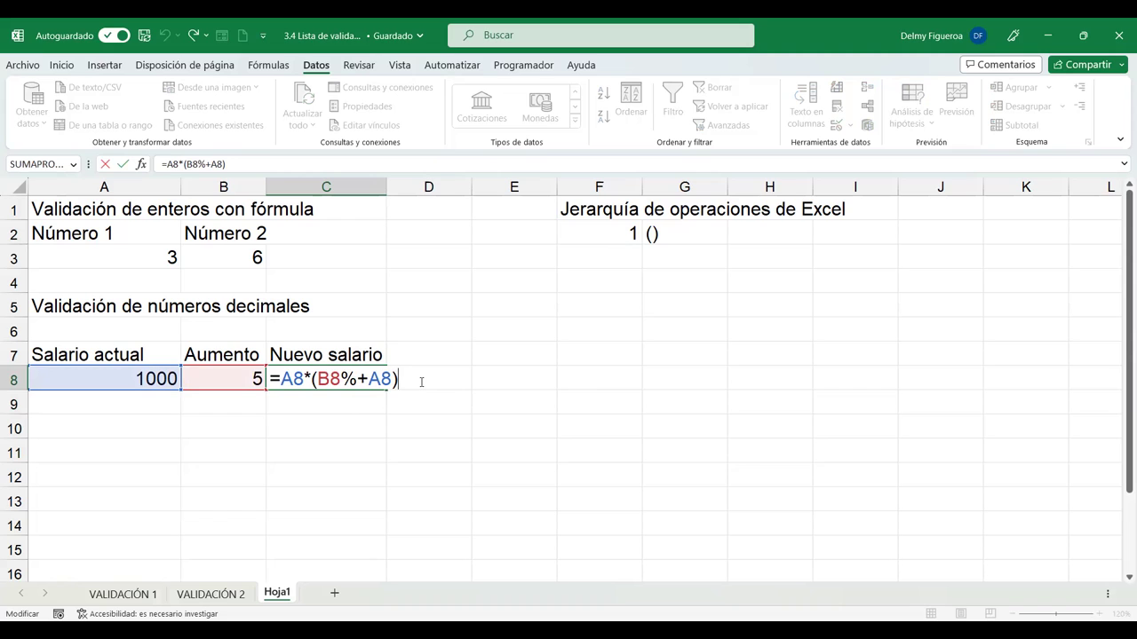
{"action": "key", "text": "Return"}
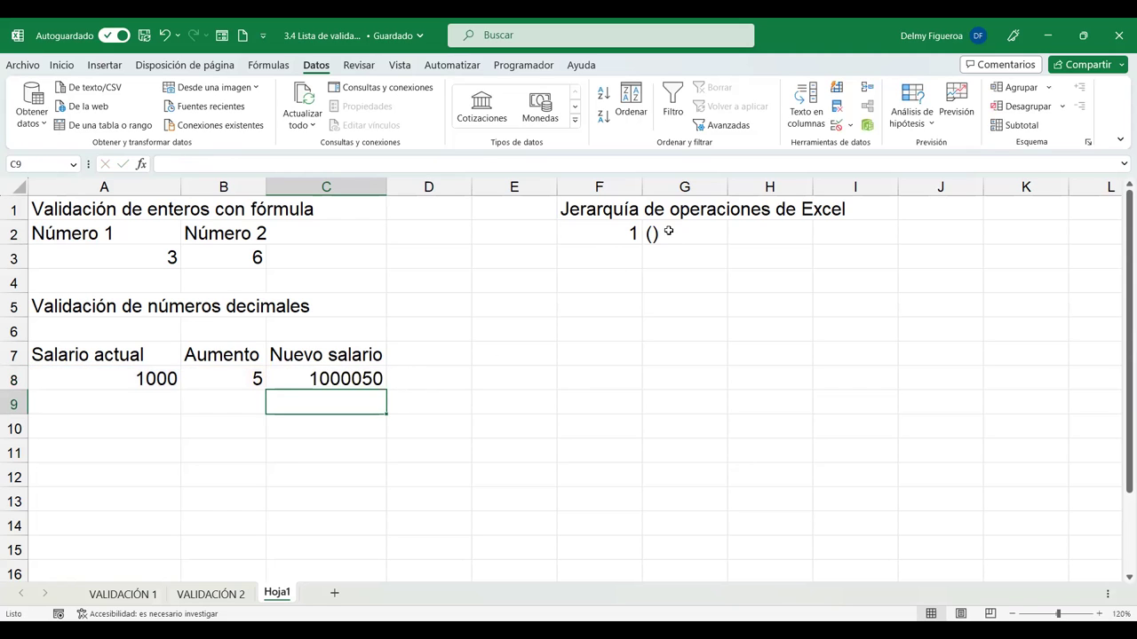
Enter 2 and 3 in F3:F4, with '* y /' in G3 copied into G4.
{"action": "left_click", "coordinate": [619, 258]}
{"action": "type", "text": "2"}
{"action": "key", "text": "Tab"}
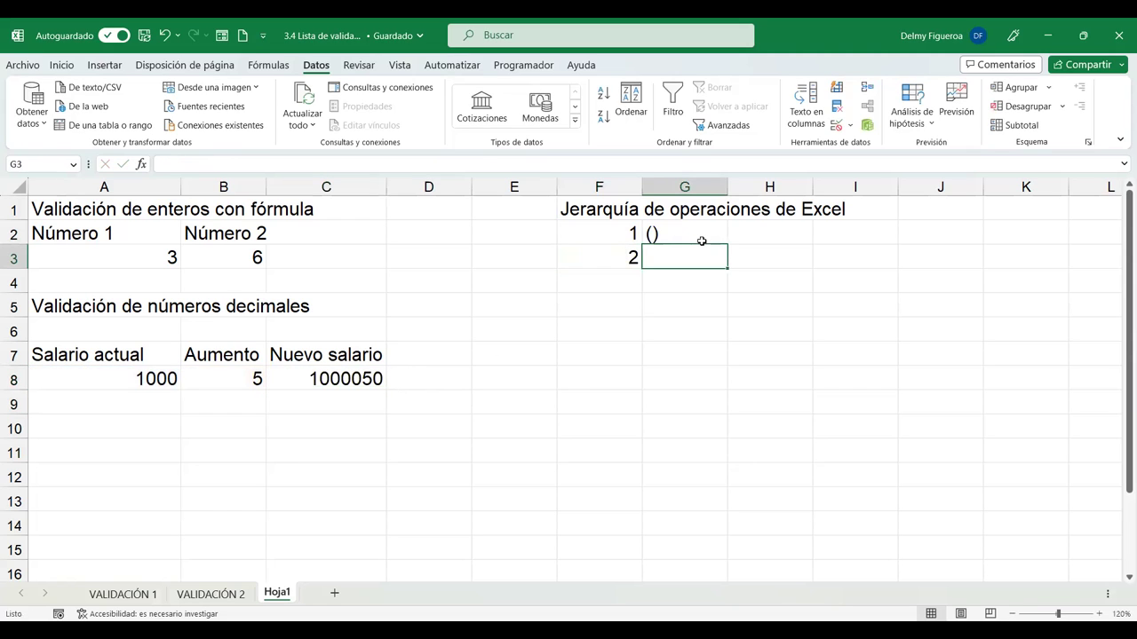
{"action": "type", "text": "* y /"}
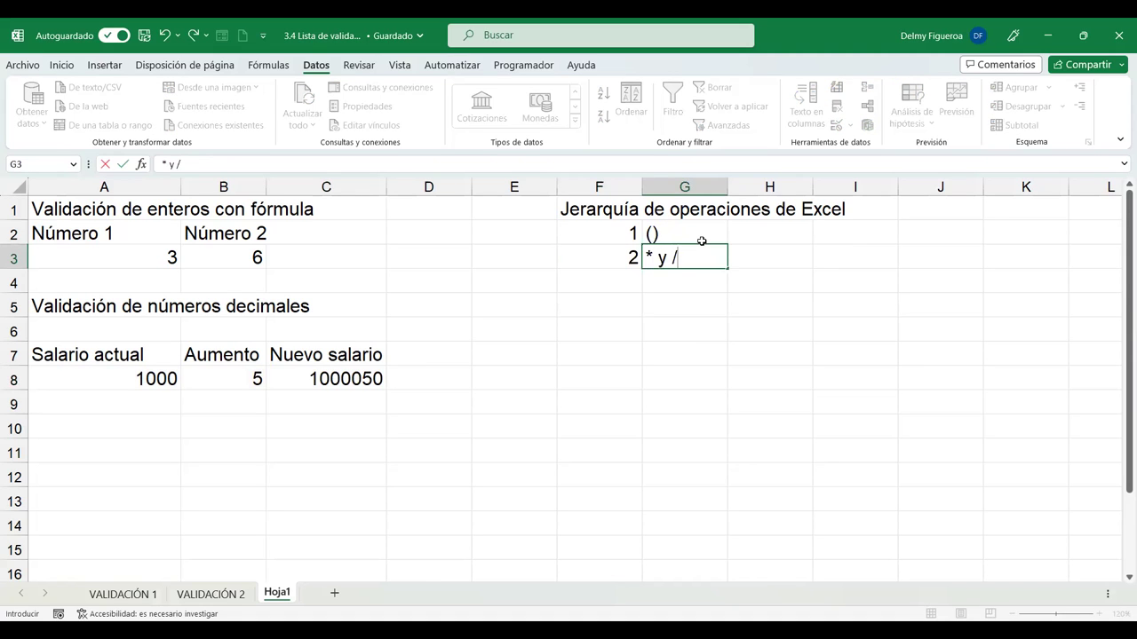
{"action": "key", "text": "Return"}
{"action": "key", "text": "Left"}
{"action": "type", "text": "3"}
{"action": "key", "text": "Tab"}
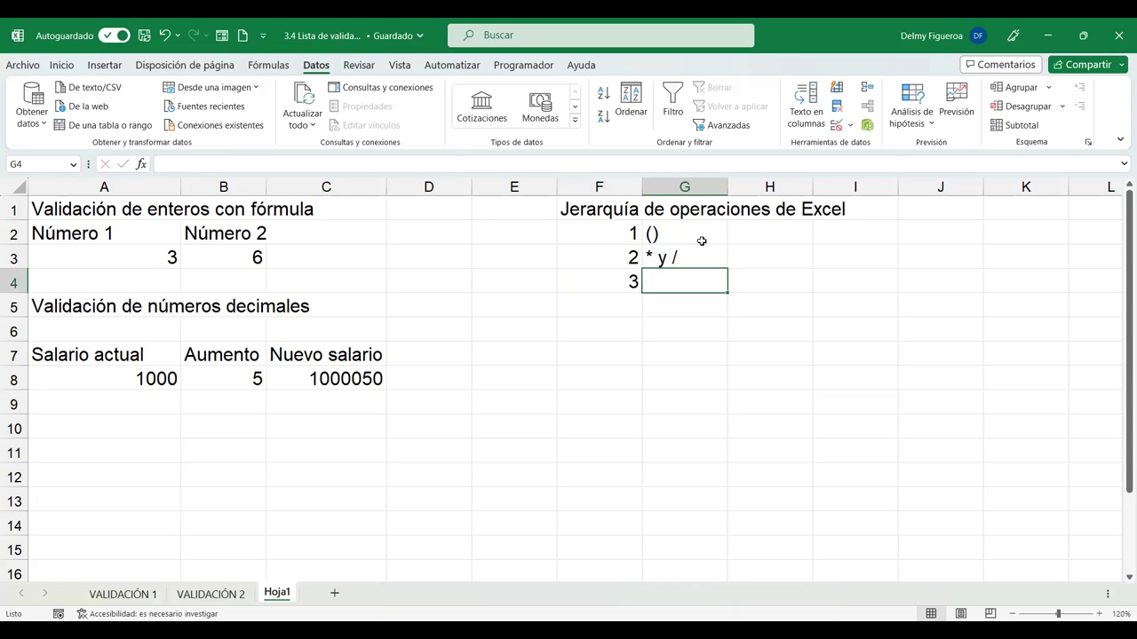
{"action": "key", "text": "Up"}
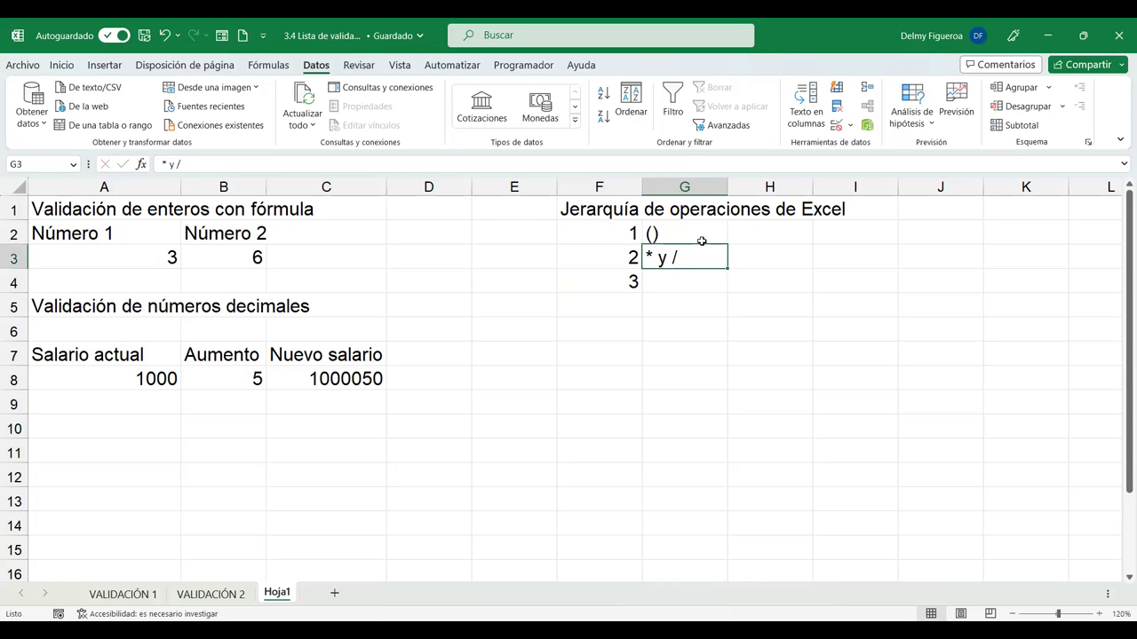
{"action": "key", "text": "ctrl+c"}
{"action": "key", "text": "Down"}
{"action": "key", "text": "Return"}
Replace G3's entry with '^' as operation step 2.
{"action": "key", "text": "Up"}
{"action": "type", "text": "@"}
{"action": "key", "text": "BackSpace"}
{"action": "type", "text": "^"}
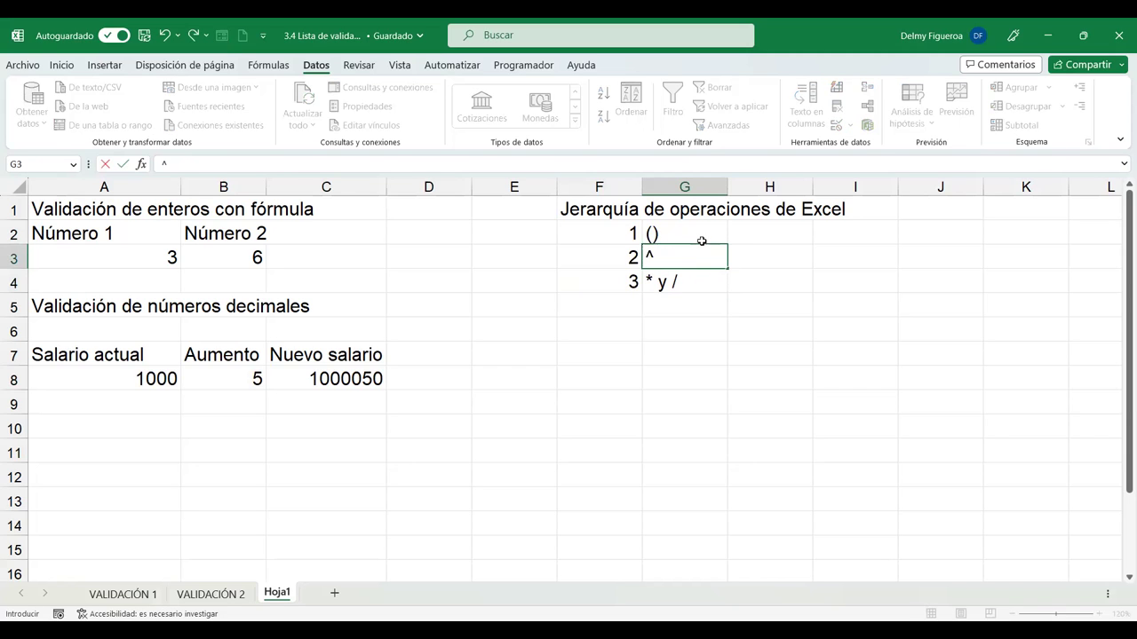
{"action": "key", "text": "Return"}
{"action": "key", "text": "Up"}
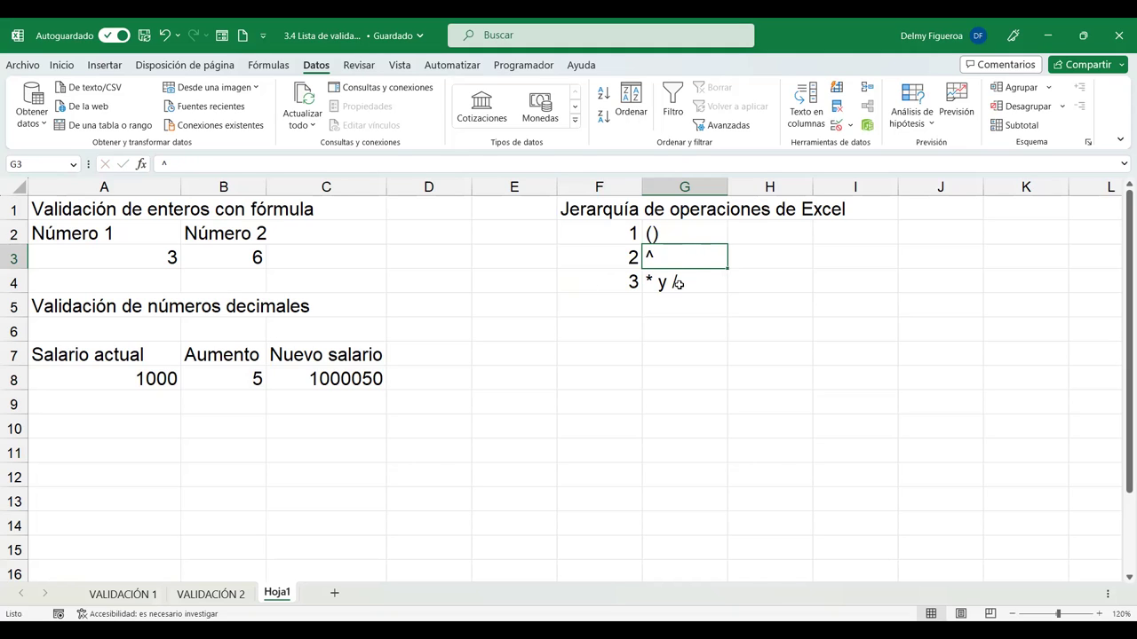
{"action": "key", "text": "Down"}
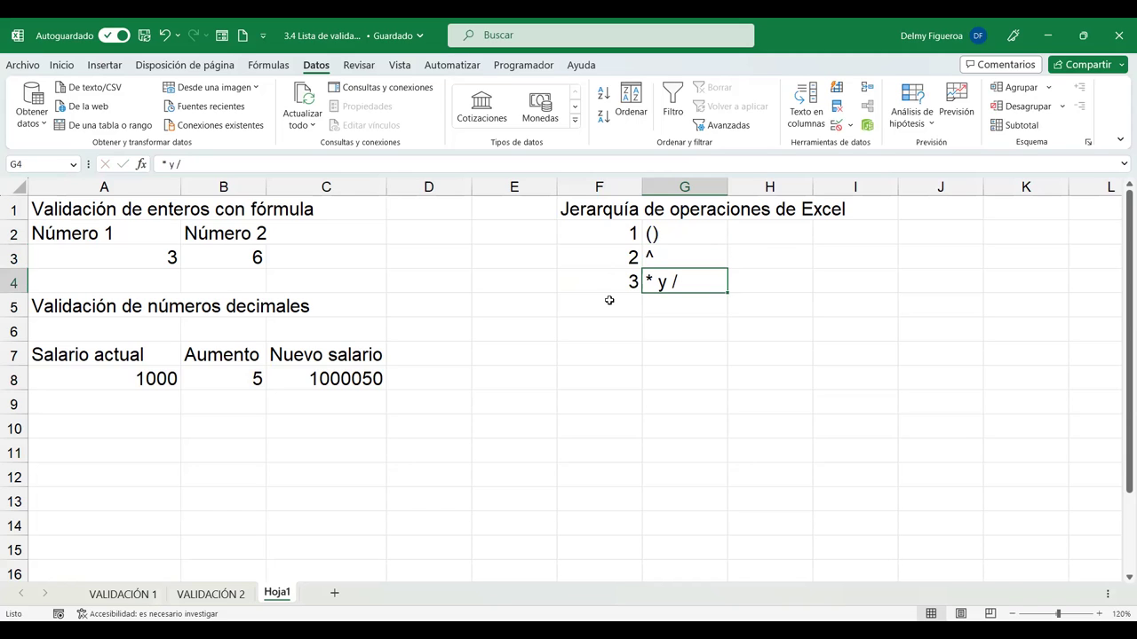
Enter 4 in F5 and '+ y -' as text in G5, prefixed with an apostrophe.
{"action": "left_click", "coordinate": [609, 300]}
{"action": "type", "text": "4"}
{"action": "key", "text": "Tab"}
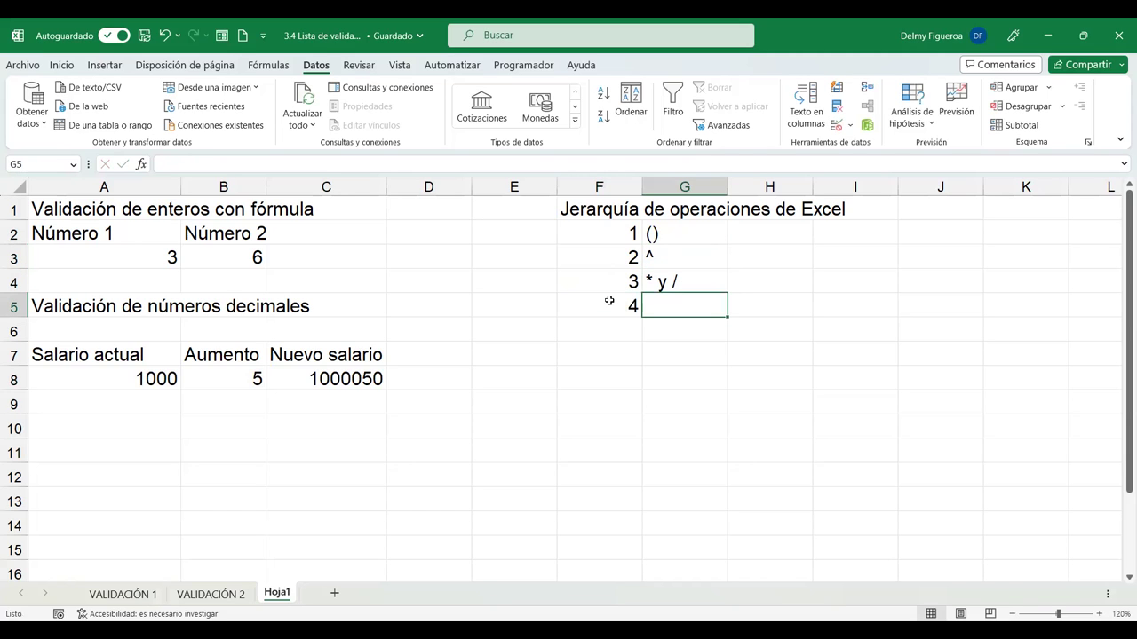
{"action": "type", "text": "+ y -"}
{"action": "key", "text": "Return"}
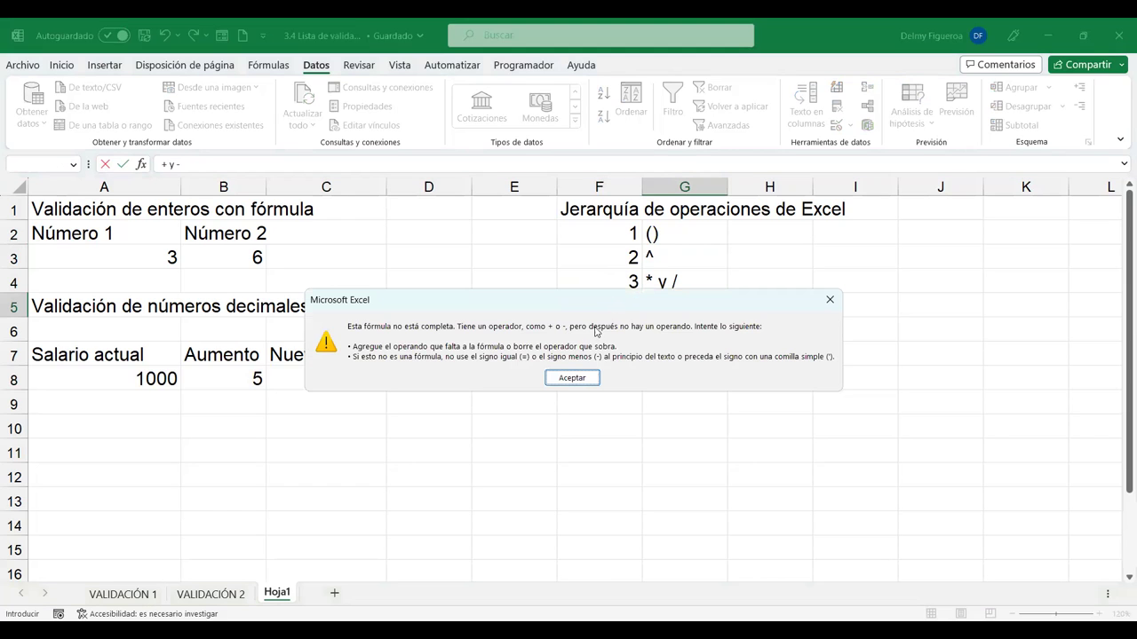
{"action": "left_click", "coordinate": [573, 379]}
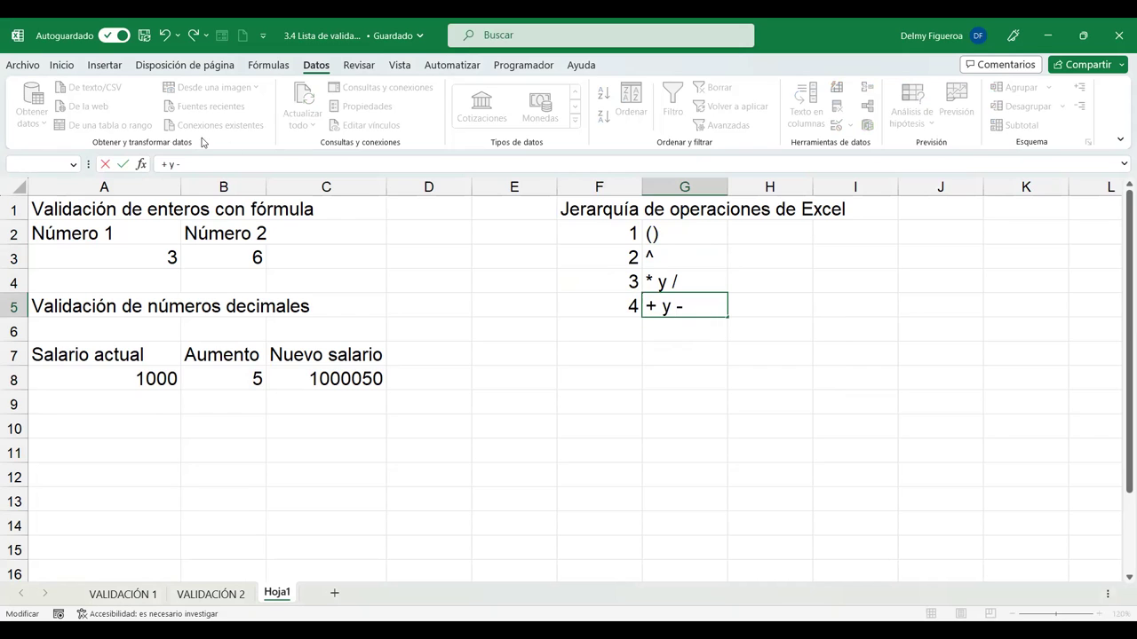
{"action": "left_click", "coordinate": [160, 164]}
{"action": "type", "text": "'"}
{"action": "key", "text": "Return"}
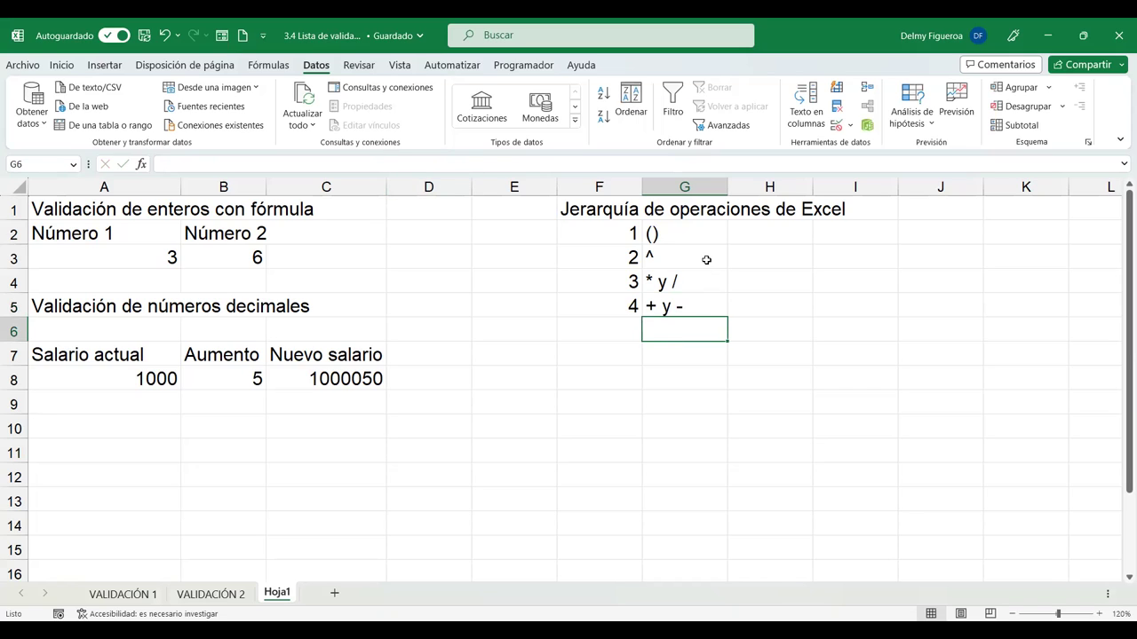
Remove both parentheses from C8 to restore =A8*B8%+A8 and reopen it to show its references.
{"action": "left_click", "coordinate": [341, 377]}
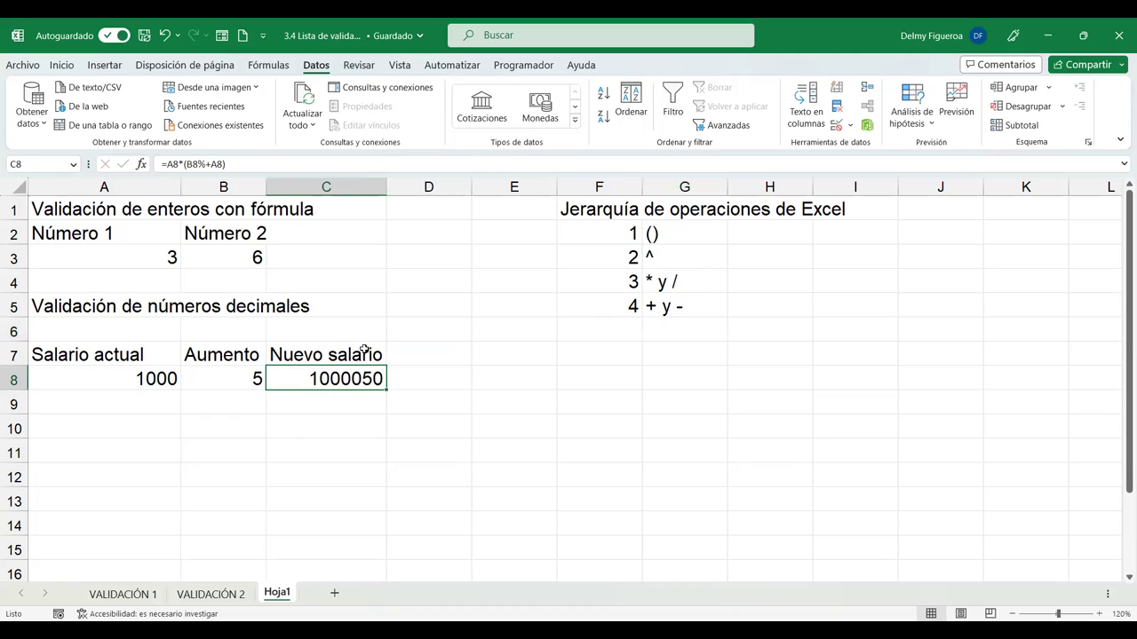
{"action": "key", "text": "F2"}
{"action": "key", "text": "BackSpace"}
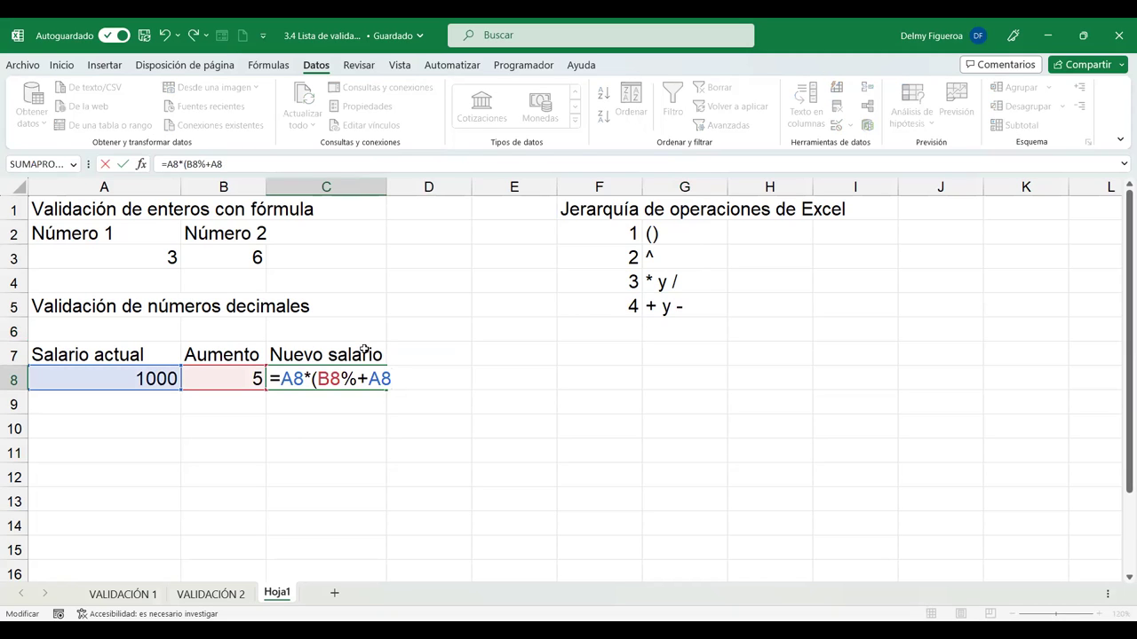
{"action": "key", "text": "Left"}
{"action": "key", "text": "Left"}
{"action": "key", "text": "Left"}
{"action": "key", "text": "Left"}
{"action": "key", "text": "Left"}
{"action": "key", "text": "Delete"}
{"action": "key", "text": "Return"}
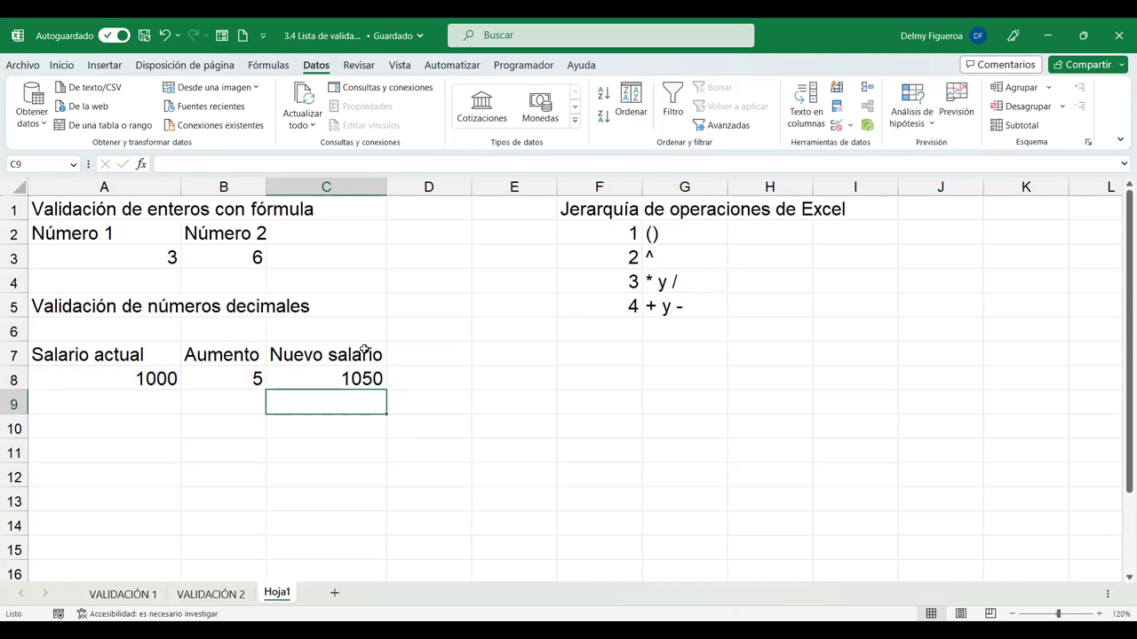
{"action": "key", "text": "Up"}
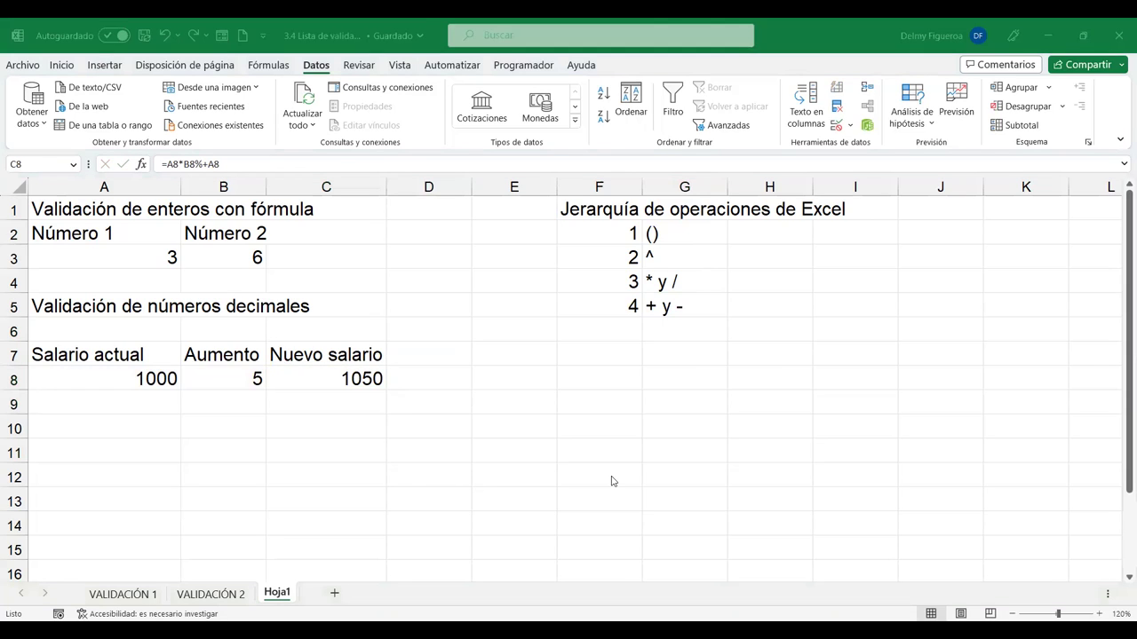
{"action": "left_click", "coordinate": [353, 378]}
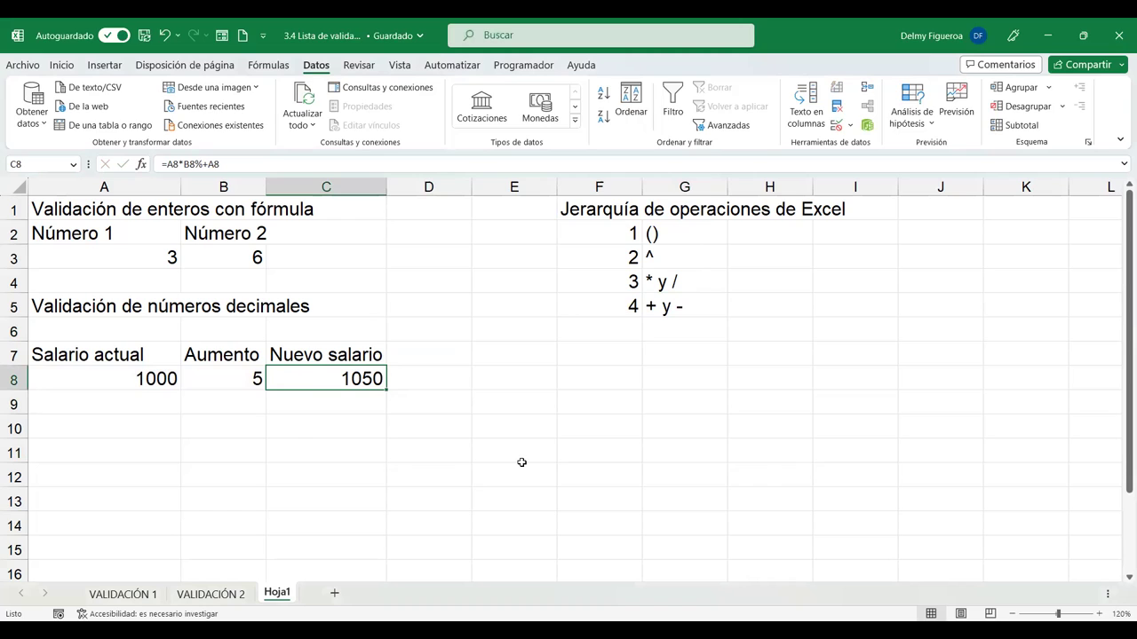
{"action": "key", "text": "F2"}
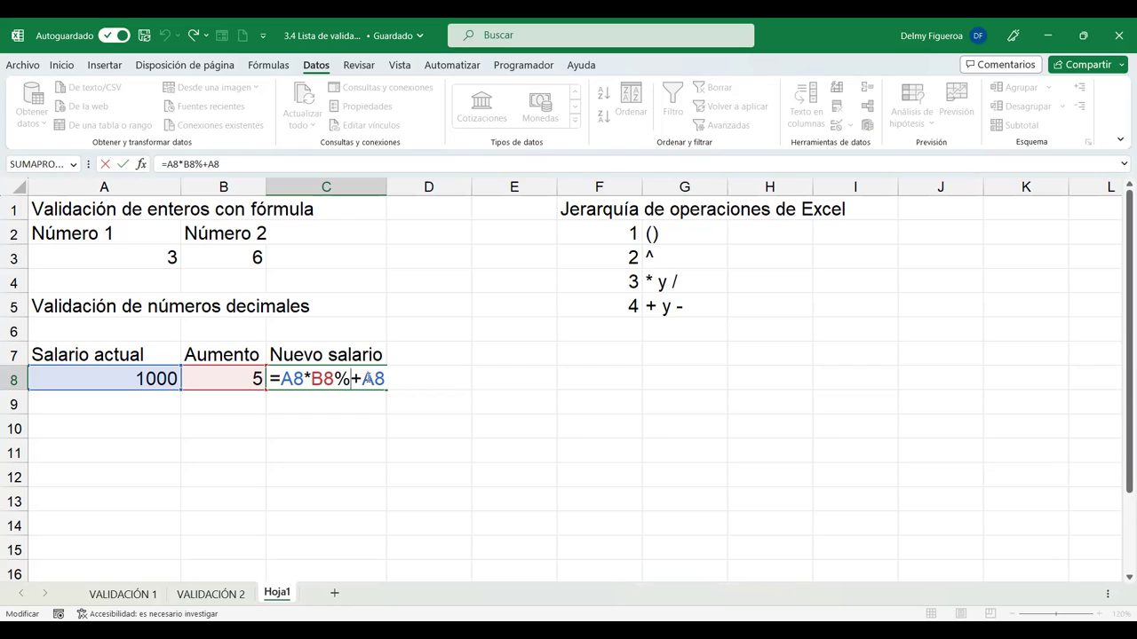
Commit the C8 new-salary formula and restrict B8 to decimal values between 0 and 3.
{"action": "key", "text": "Return"}
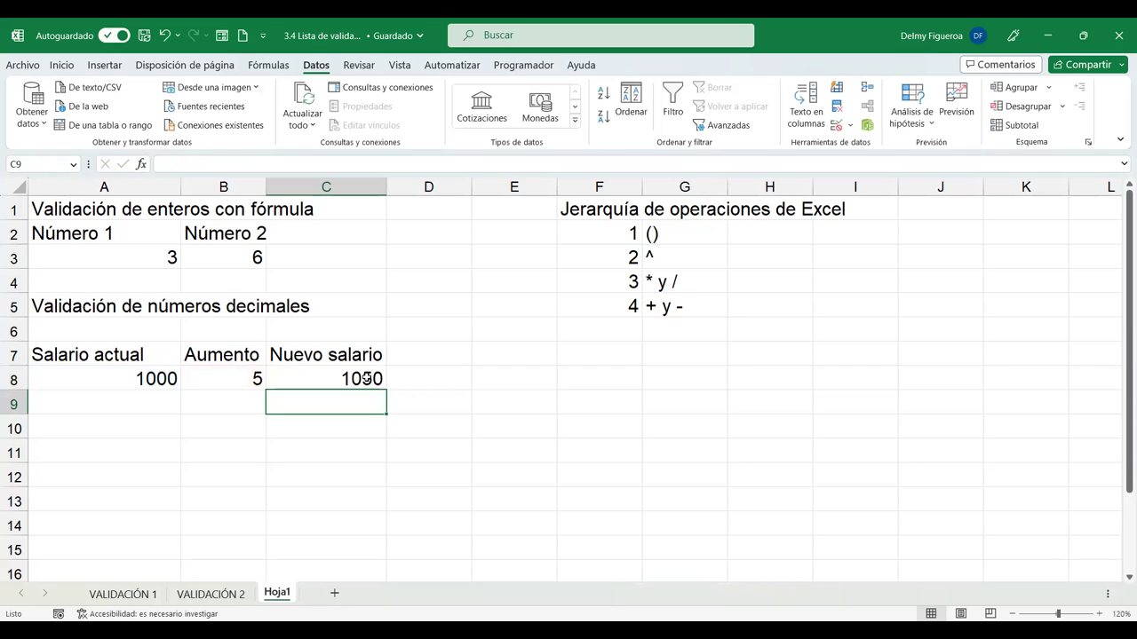
{"action": "left_click", "coordinate": [228, 373]}
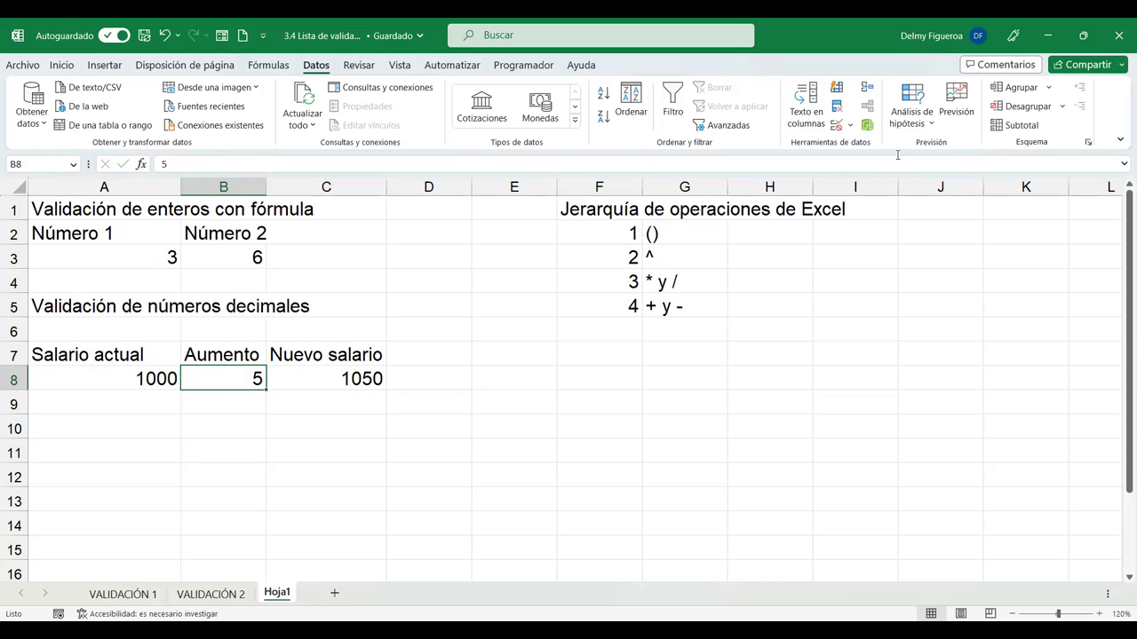
{"action": "left_click", "coordinate": [835, 127]}
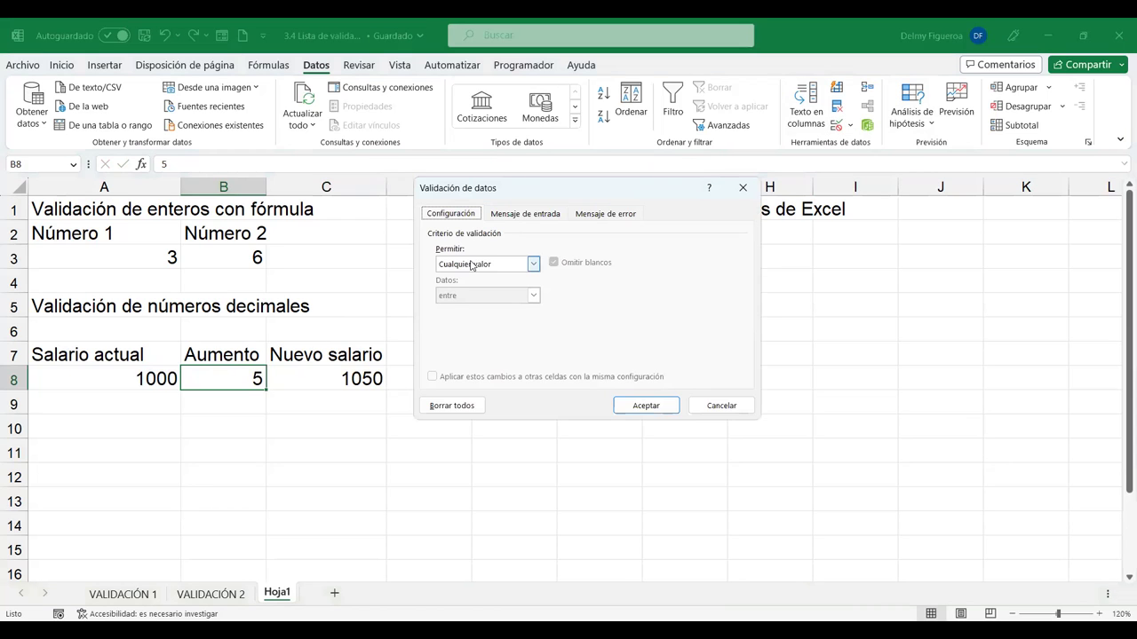
{"action": "left_click", "coordinate": [471, 265]}
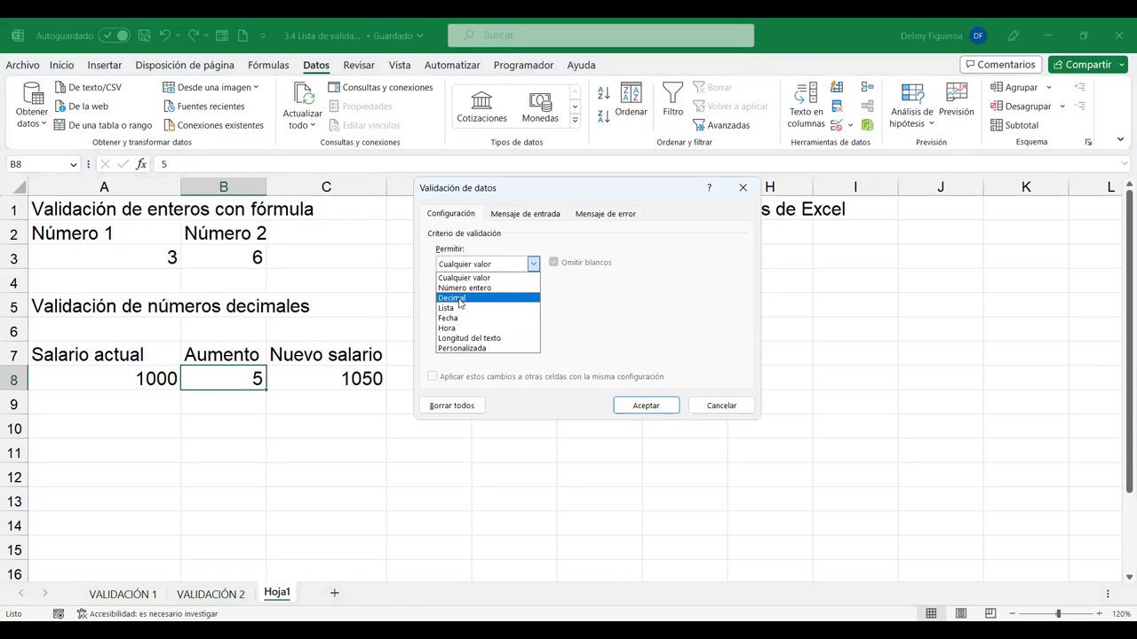
{"action": "left_click", "coordinate": [459, 300]}
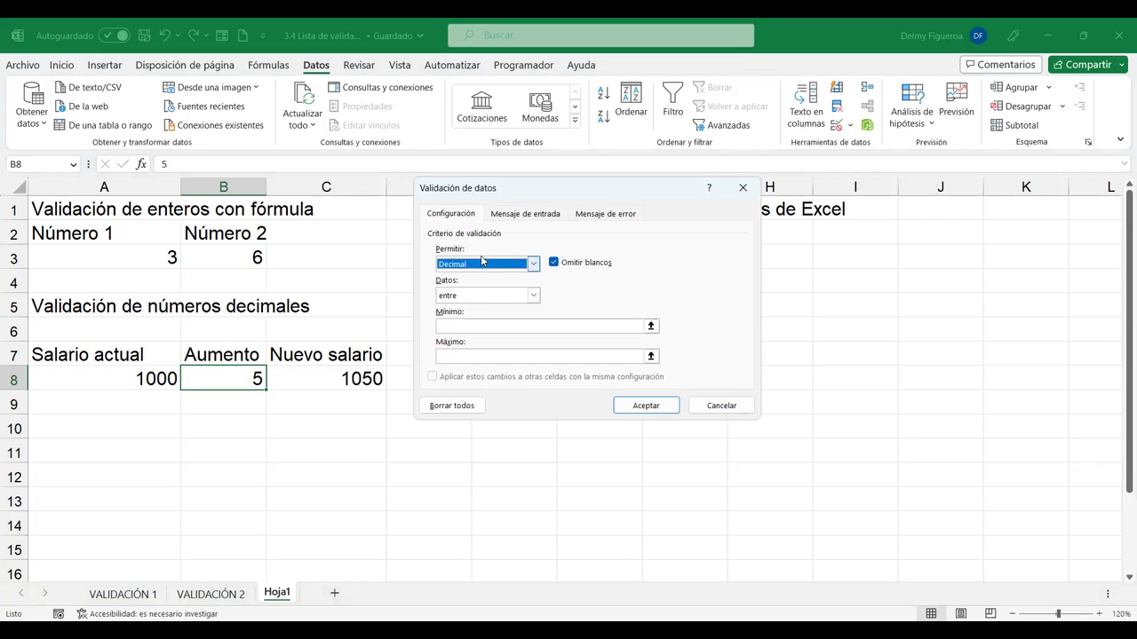
{"action": "left_click", "coordinate": [472, 325]}
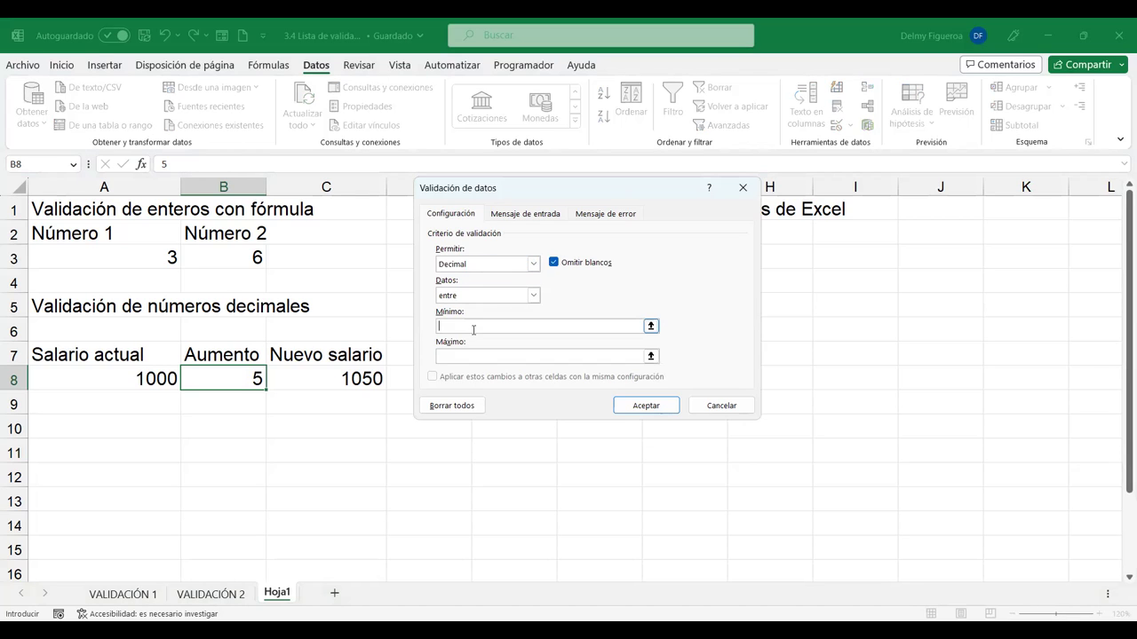
{"action": "type", "text": "0"}
{"action": "left_click", "coordinate": [466, 357]}
{"action": "type", "text": "3"}
{"action": "left_click", "coordinate": [646, 405]}
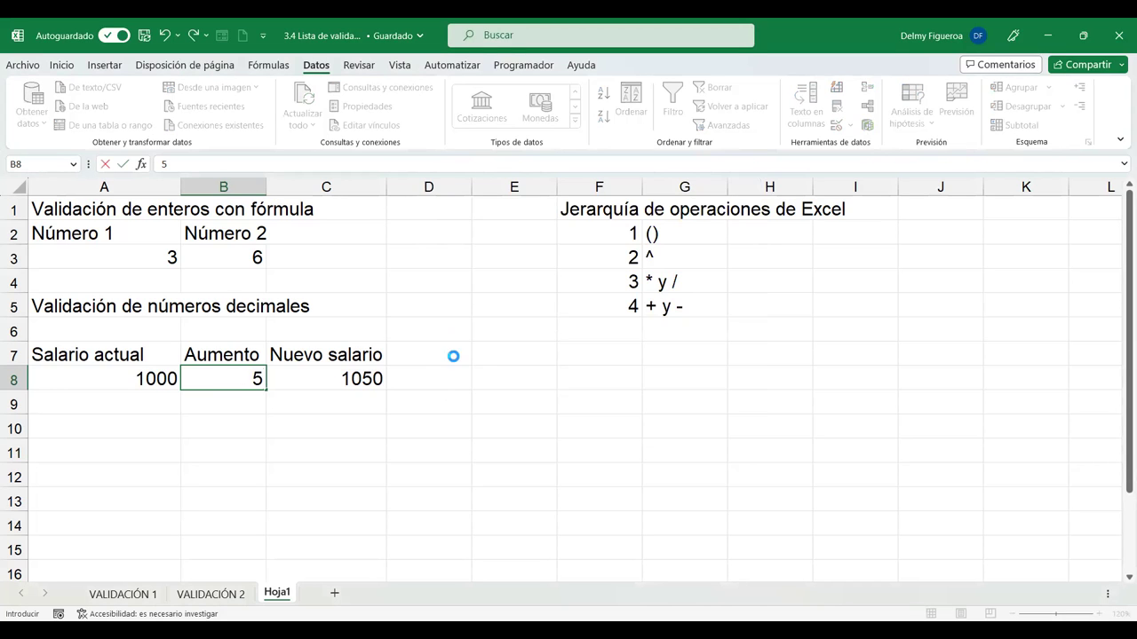
Test the rule with 5, dismiss the error, then enter 3 and 0.5 in B8.
{"action": "key", "text": "Return"}
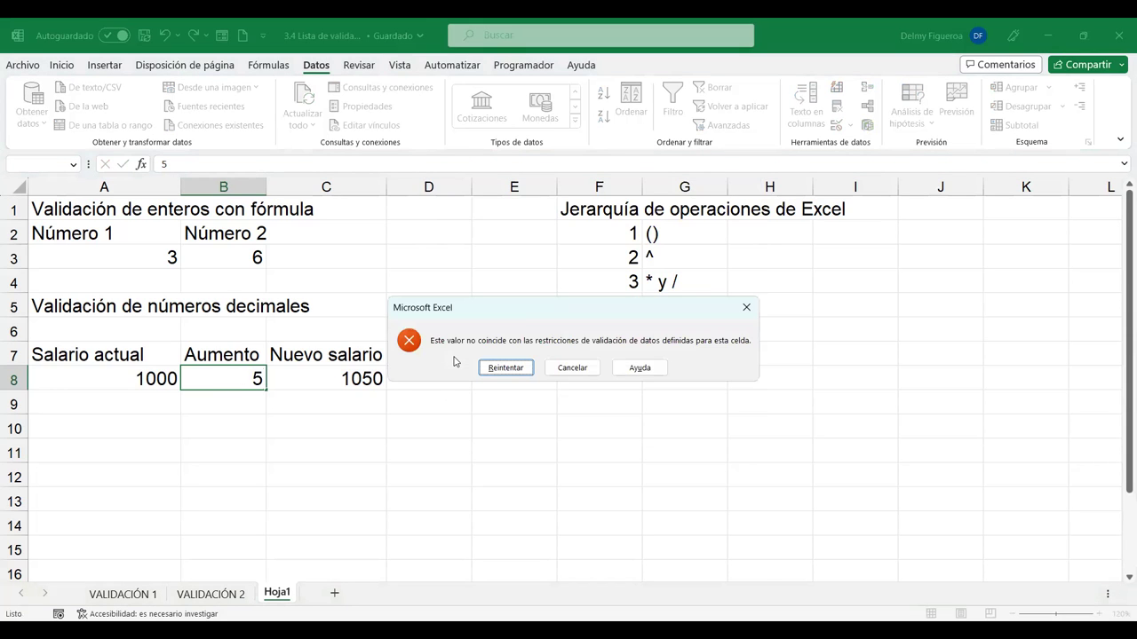
{"action": "key", "text": "Escape"}
{"action": "type", "text": "3"}
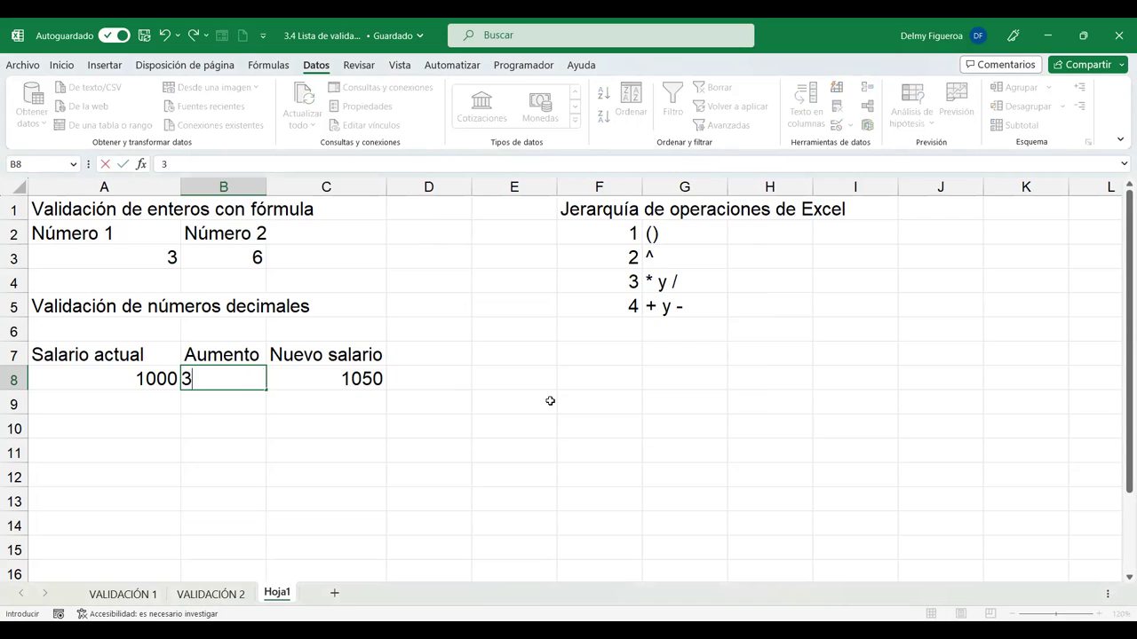
{"action": "key", "text": "Return"}
{"action": "left_click", "coordinate": [246, 377]}
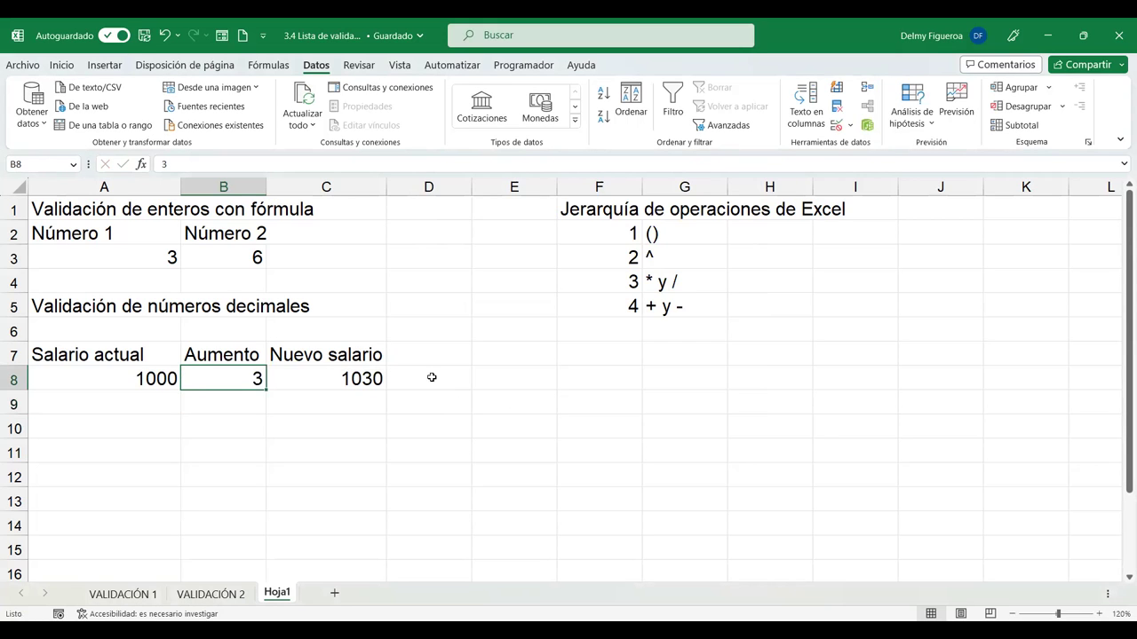
{"action": "type", "text": "0.5"}
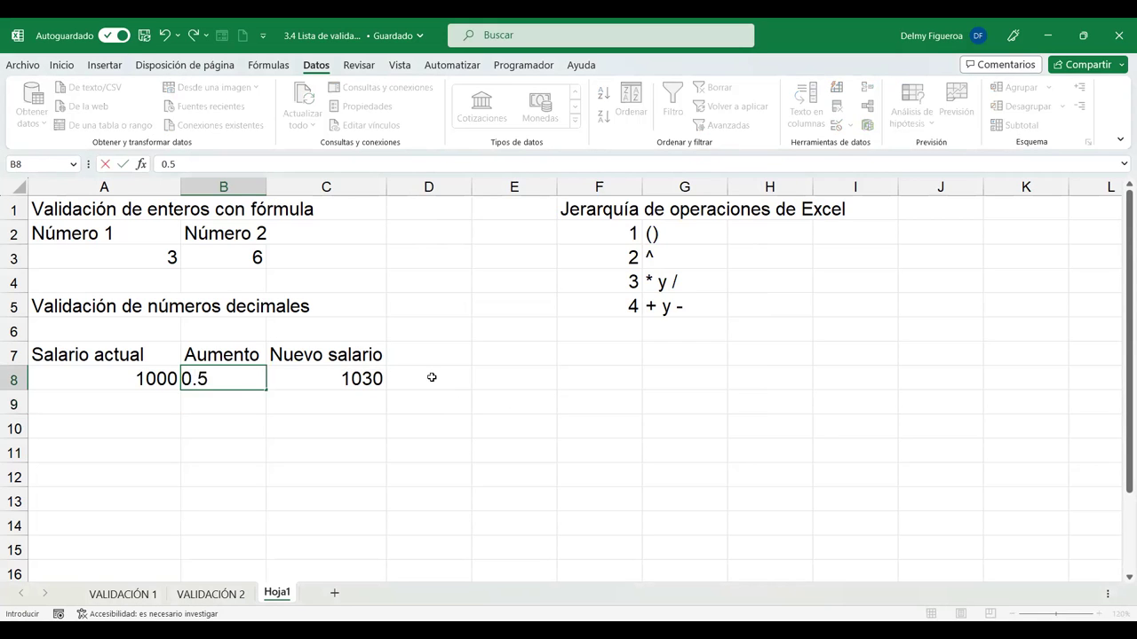
{"action": "key", "text": "Return"}
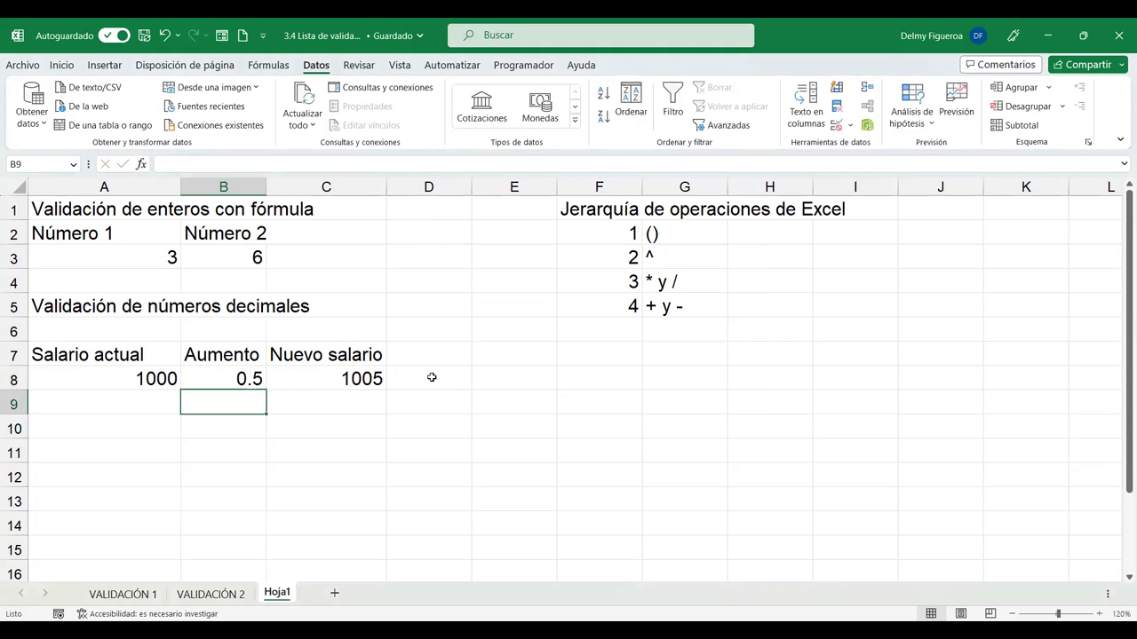
Recheck B8's validation rule unchanged and enter 2.2 as the raise.
{"action": "left_click", "coordinate": [241, 382]}
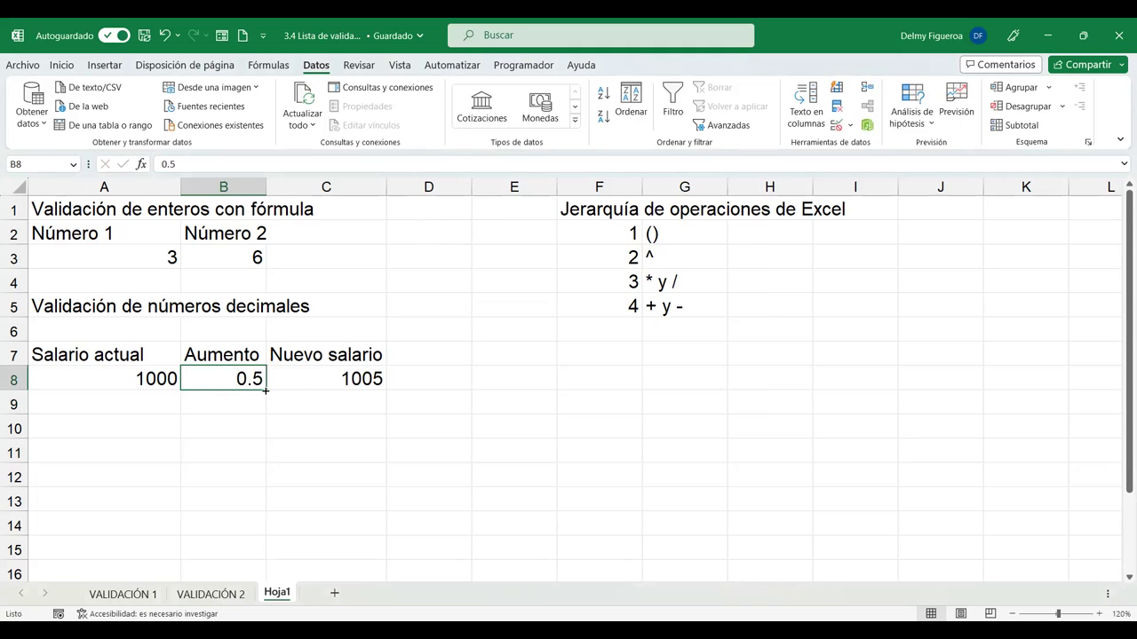
{"action": "left_click", "coordinate": [836, 130]}
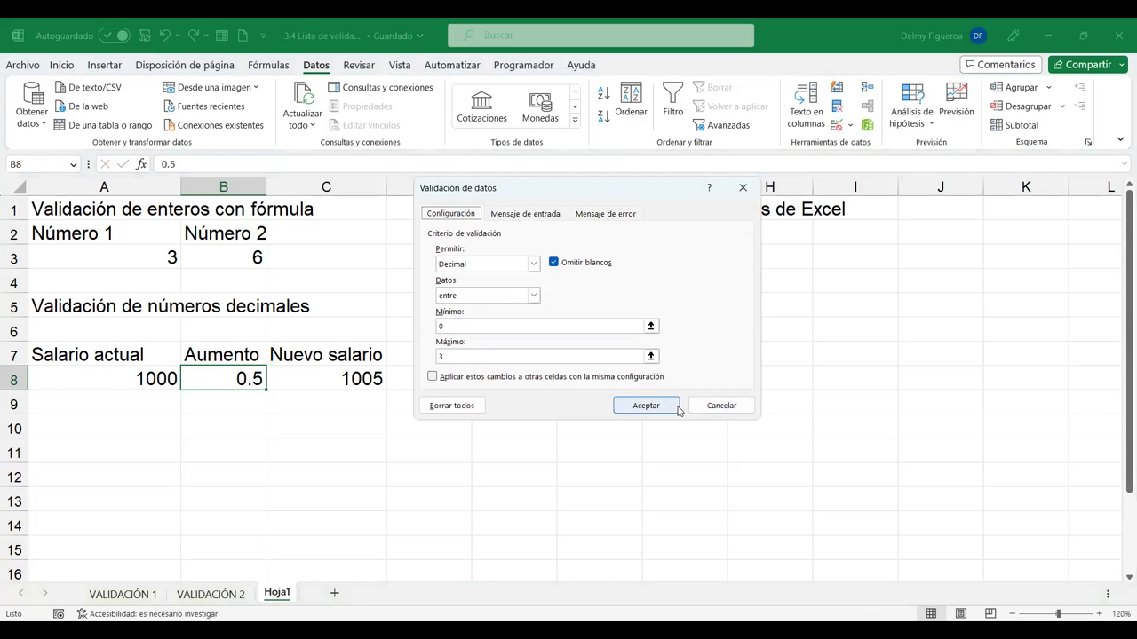
{"action": "key", "text": "Return"}
{"action": "type", "text": "2.2"}
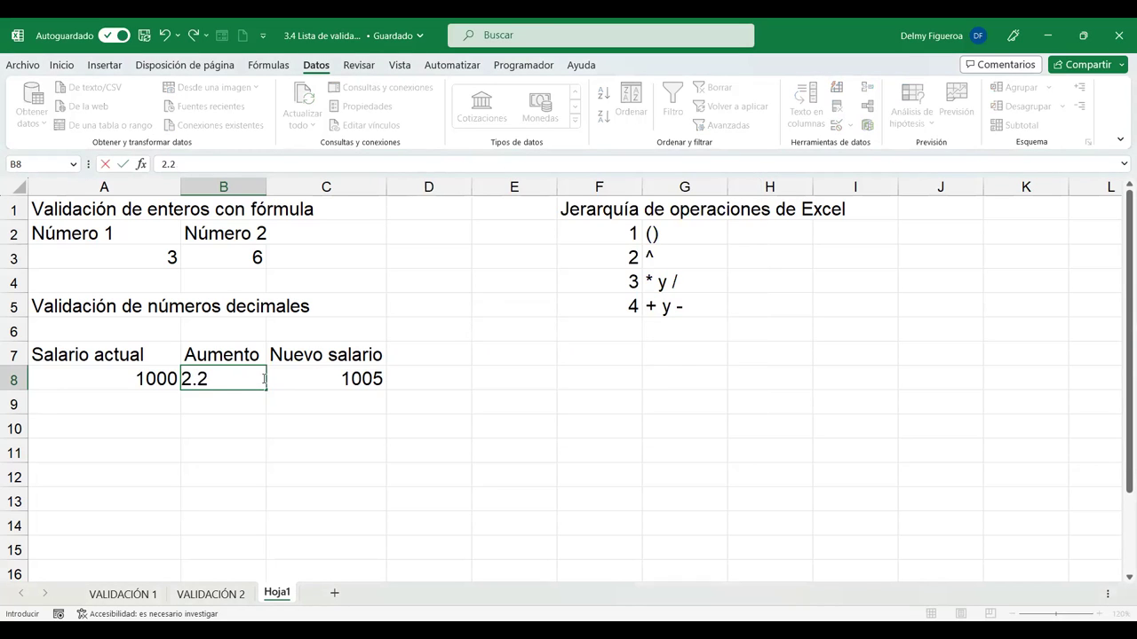
{"action": "key", "text": "Return"}
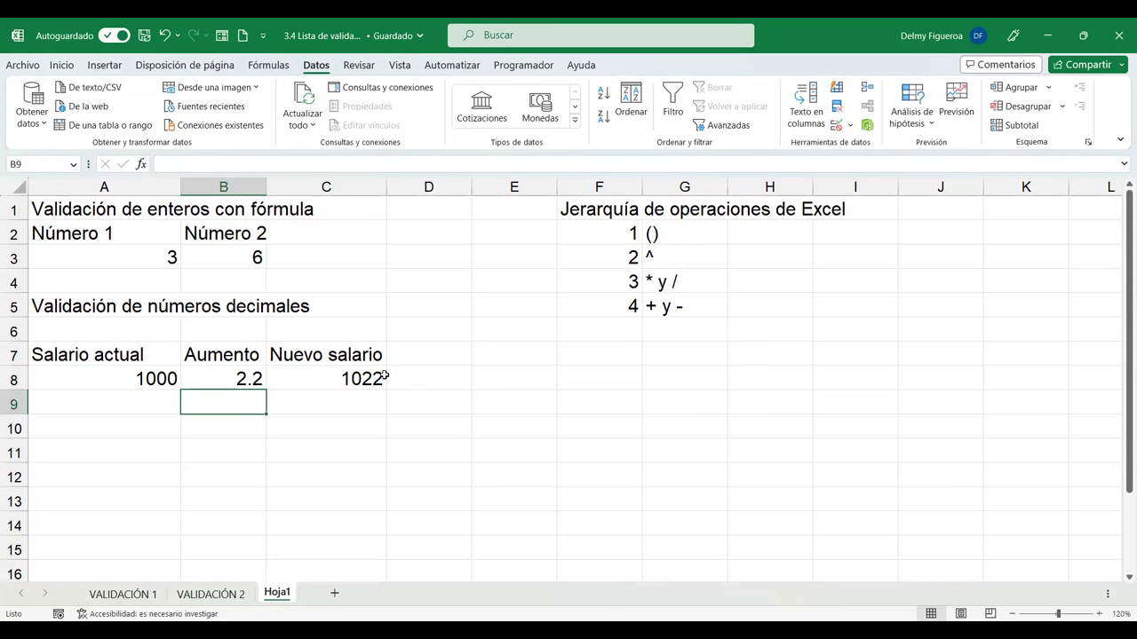
Check C8's formula, view and cancel C9's validation settings, and add a new sheet.
{"action": "left_click", "coordinate": [323, 376]}
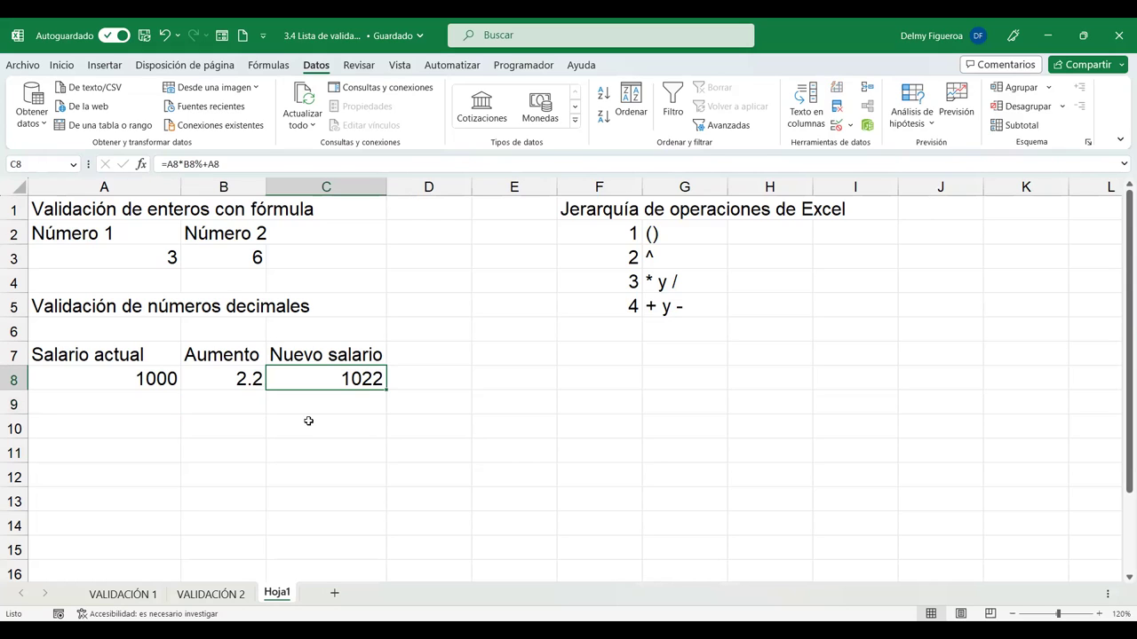
{"action": "left_click", "coordinate": [324, 407]}
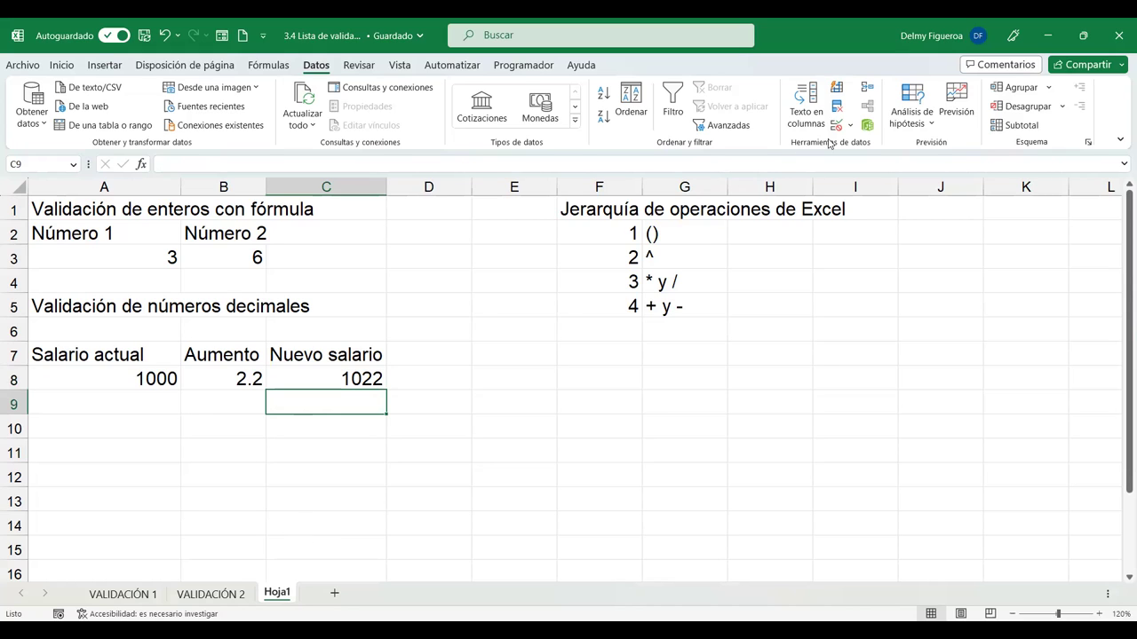
{"action": "left_click", "coordinate": [837, 124]}
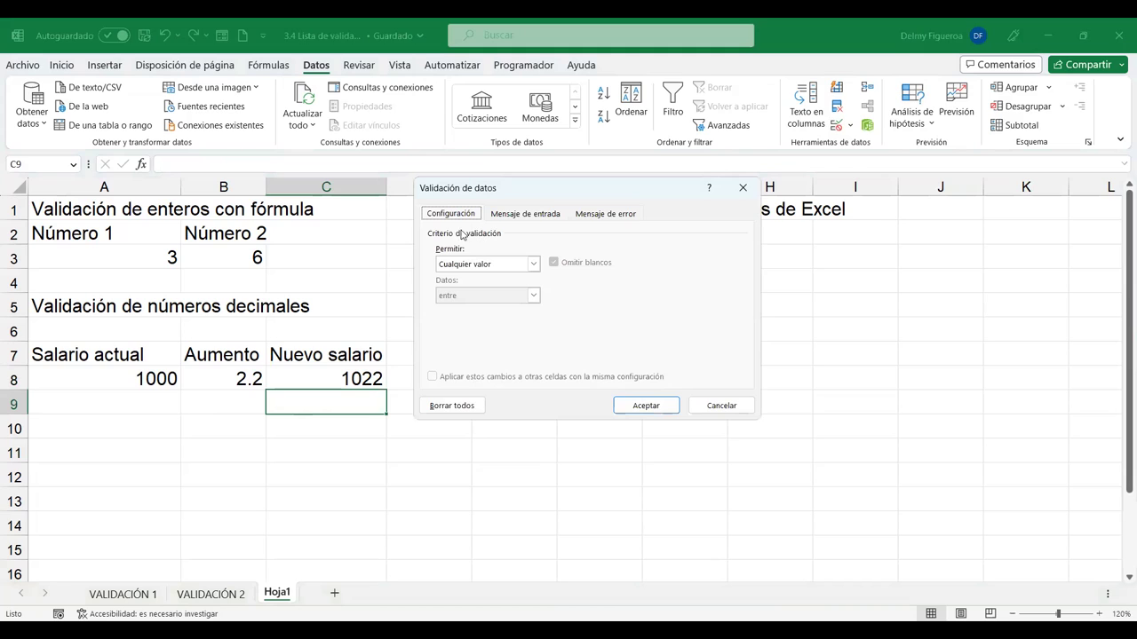
{"action": "left_click", "coordinate": [728, 407]}
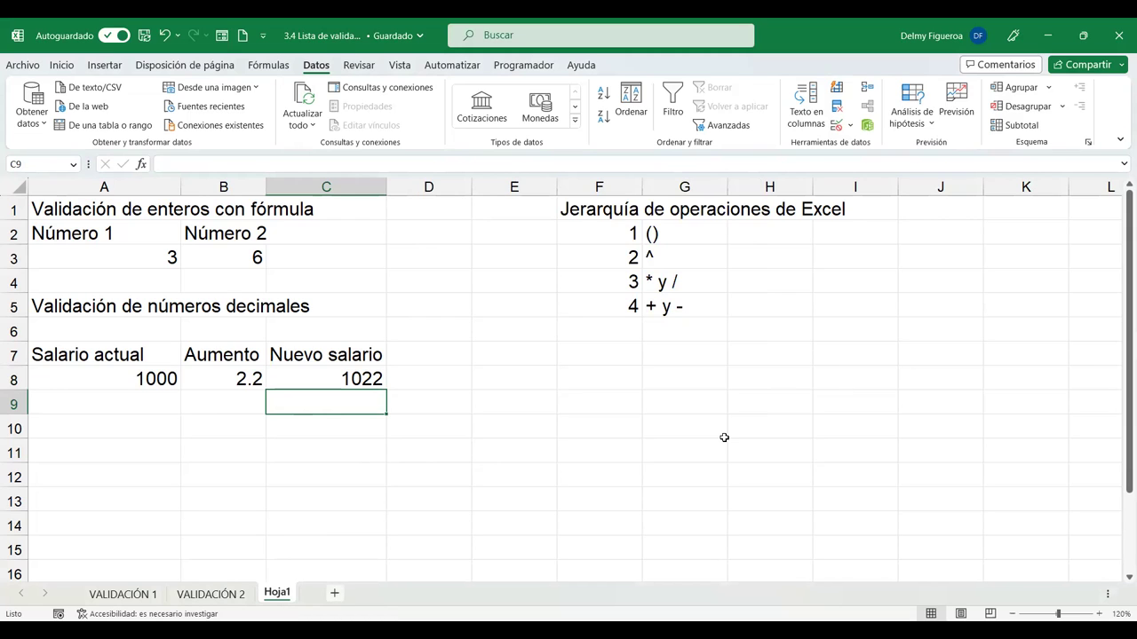
{"action": "left_click", "coordinate": [380, 593]}
Zoom the new sheet to 120% and set the whole sheet's font size to 16.
{"action": "left_click", "coordinate": [15, 184]}
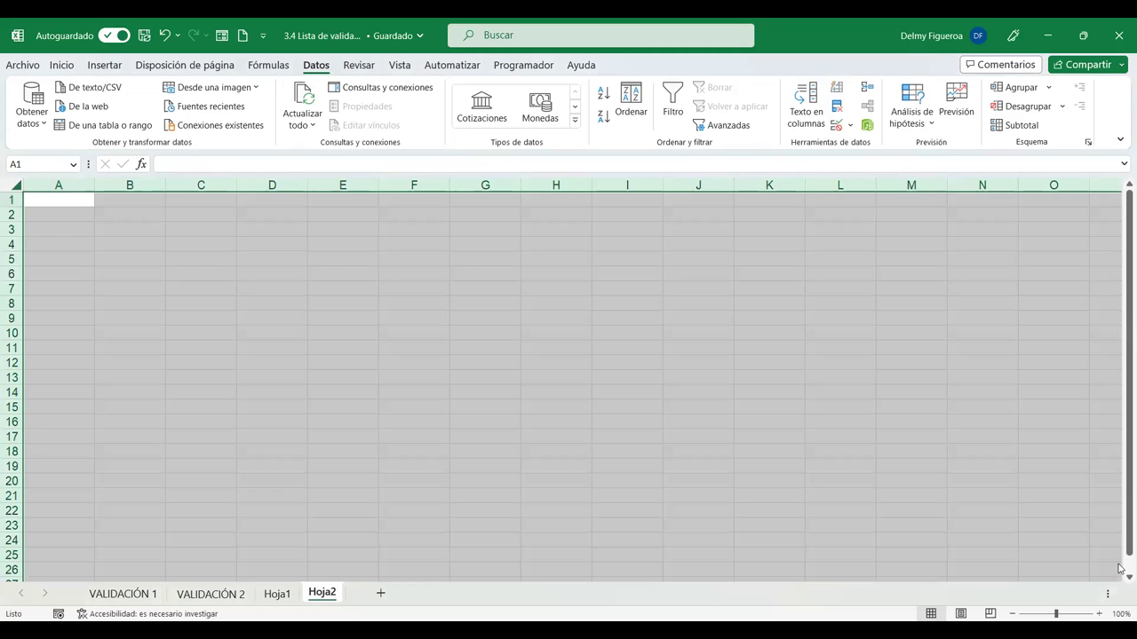
{"action": "left_click", "coordinate": [1099, 614]}
{"action": "left_click", "coordinate": [1099, 614]}
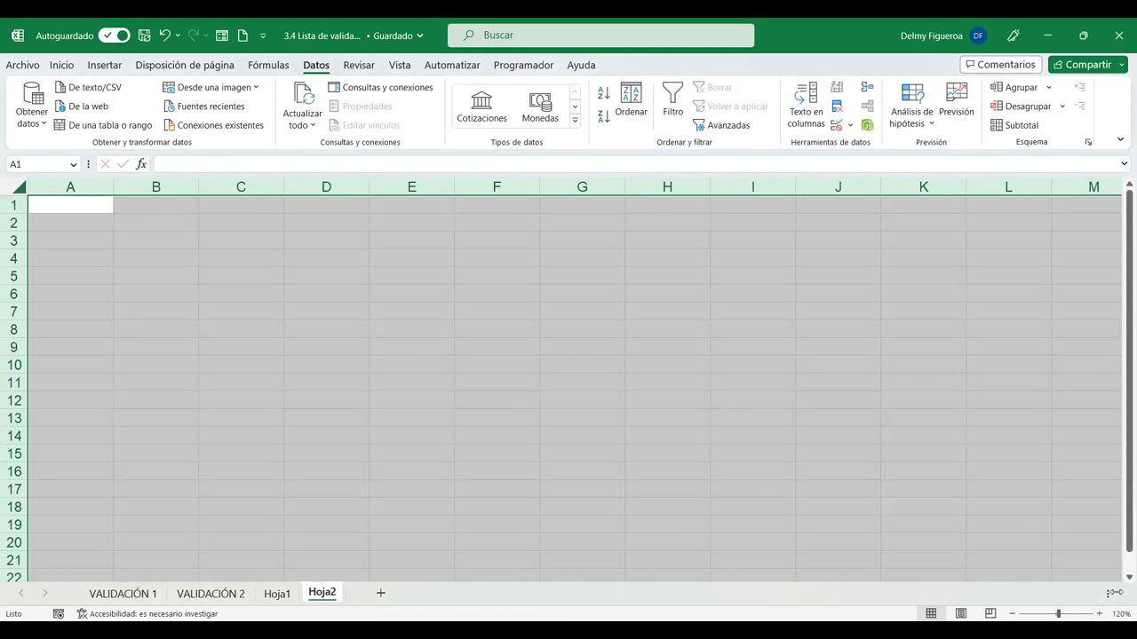
{"action": "left_click", "coordinate": [61, 66]}
{"action": "left_click", "coordinate": [221, 92]}
{"action": "left_click", "coordinate": [222, 92]}
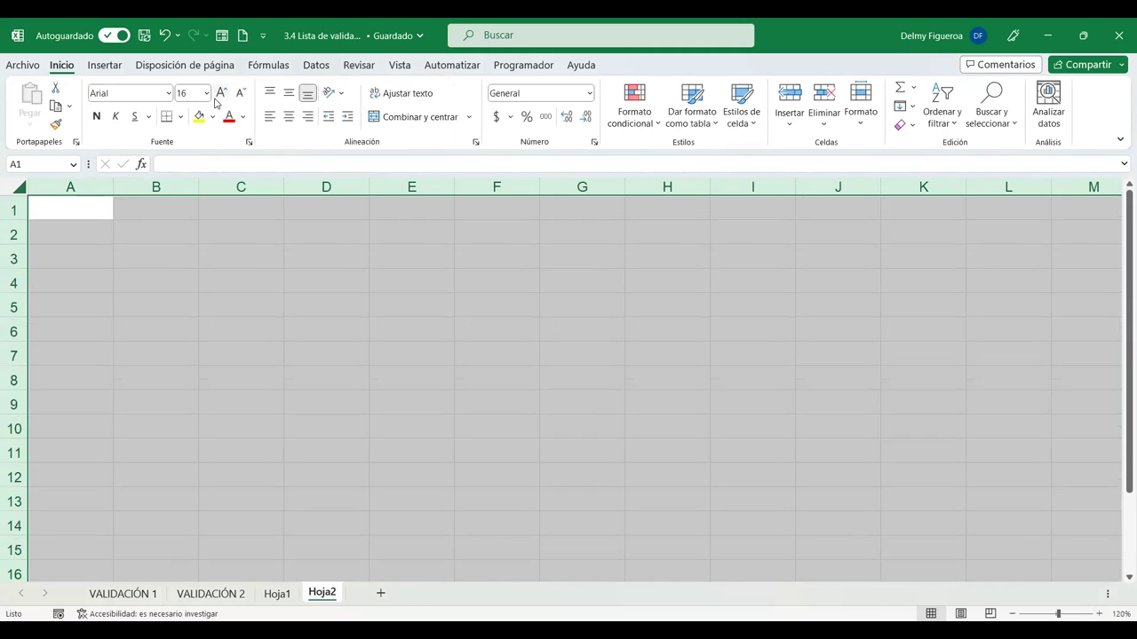
Enter the heading 'Departamentos de la empresa' in A1.
{"action": "left_click", "coordinate": [94, 206]}
{"action": "type", "text": "Departamentos"}
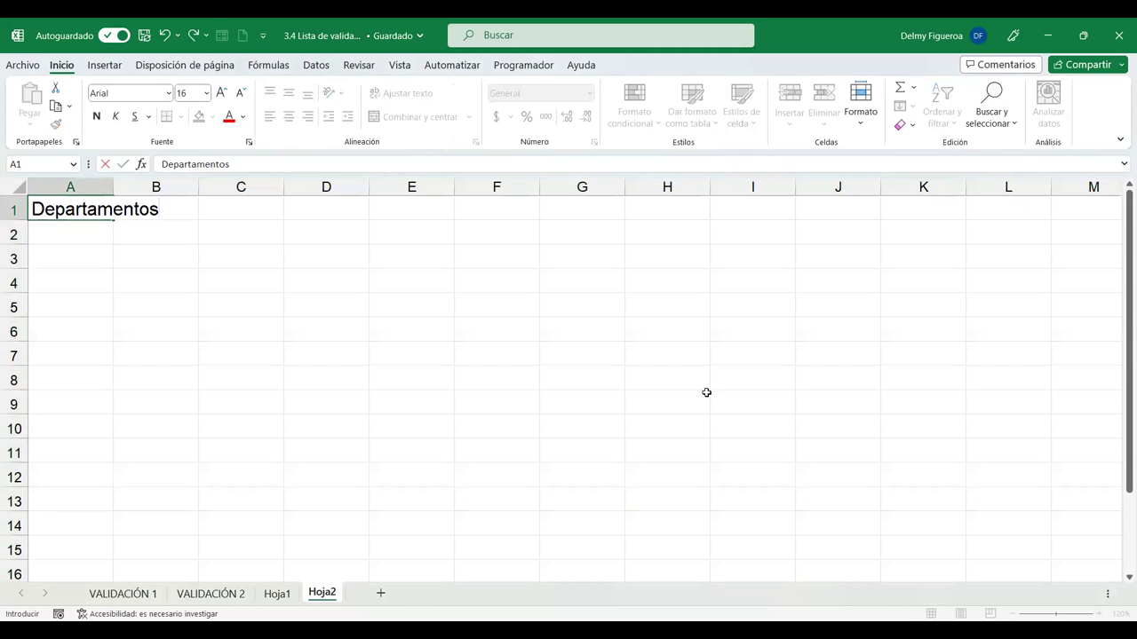
{"action": "type", "text": " de la  empresa"}
{"action": "key", "text": "Return"}
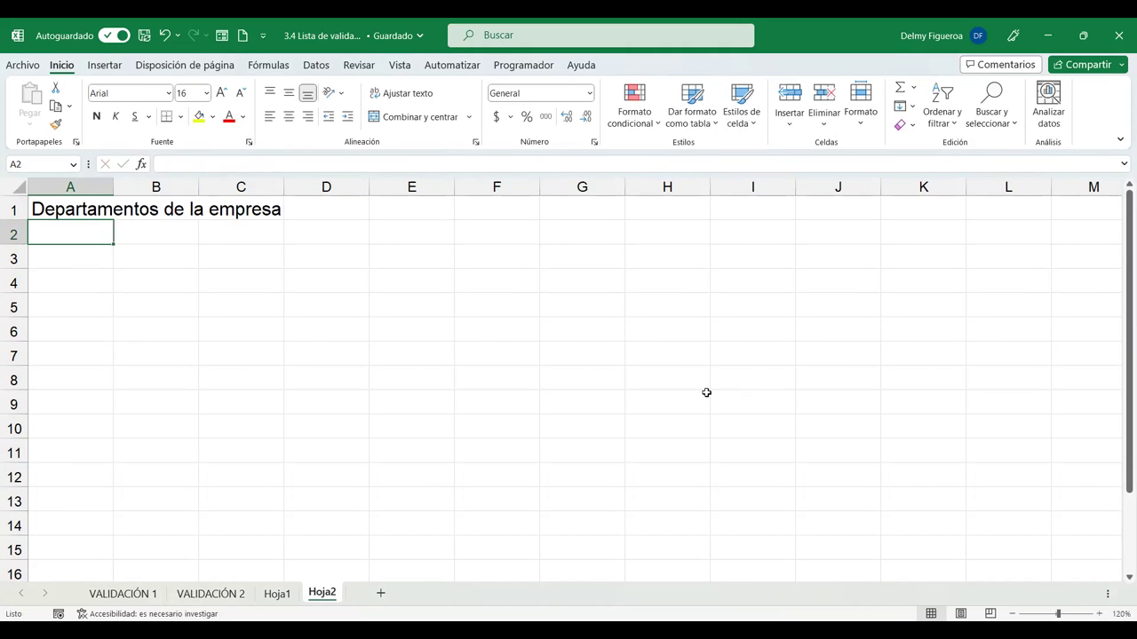
List Contabilidad, RRHH, Ventas, Marketing, Operaciones and Ejecutivo in A2:A7.
{"action": "type", "text": "Co"}
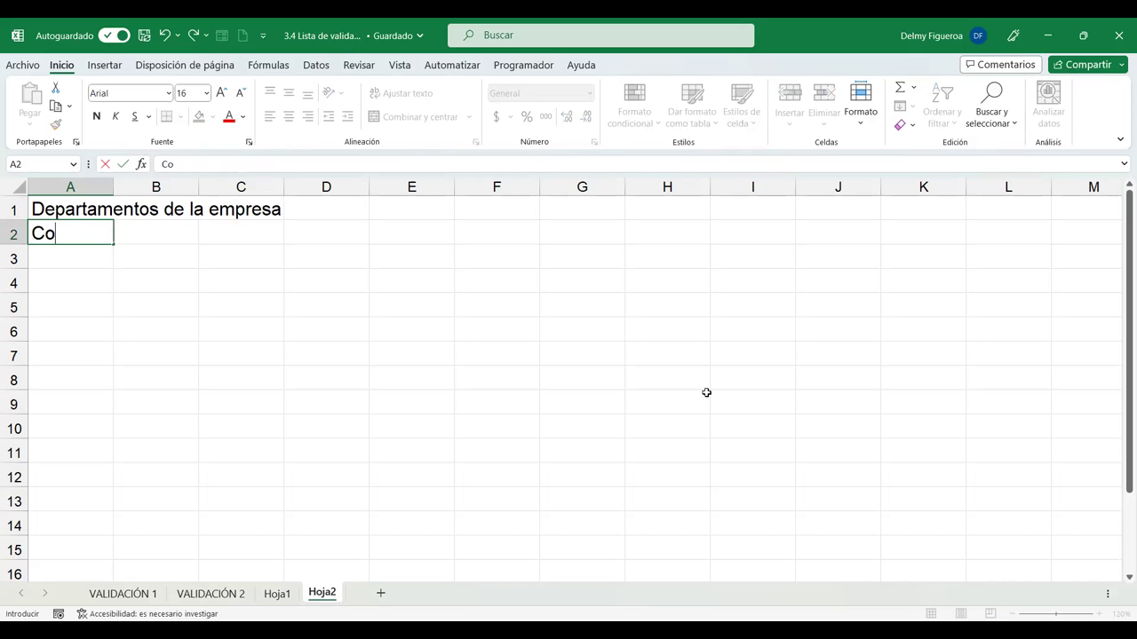
{"action": "type", "text": "ntabilidad"}
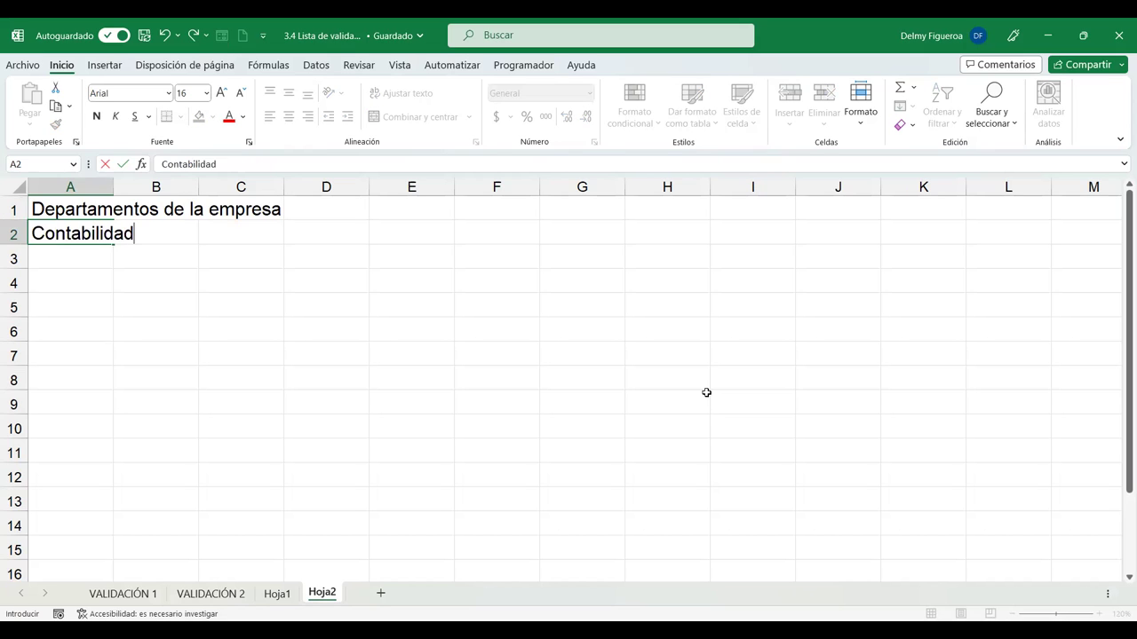
{"action": "key", "text": "Return"}
{"action": "type", "text": "RRHH"}
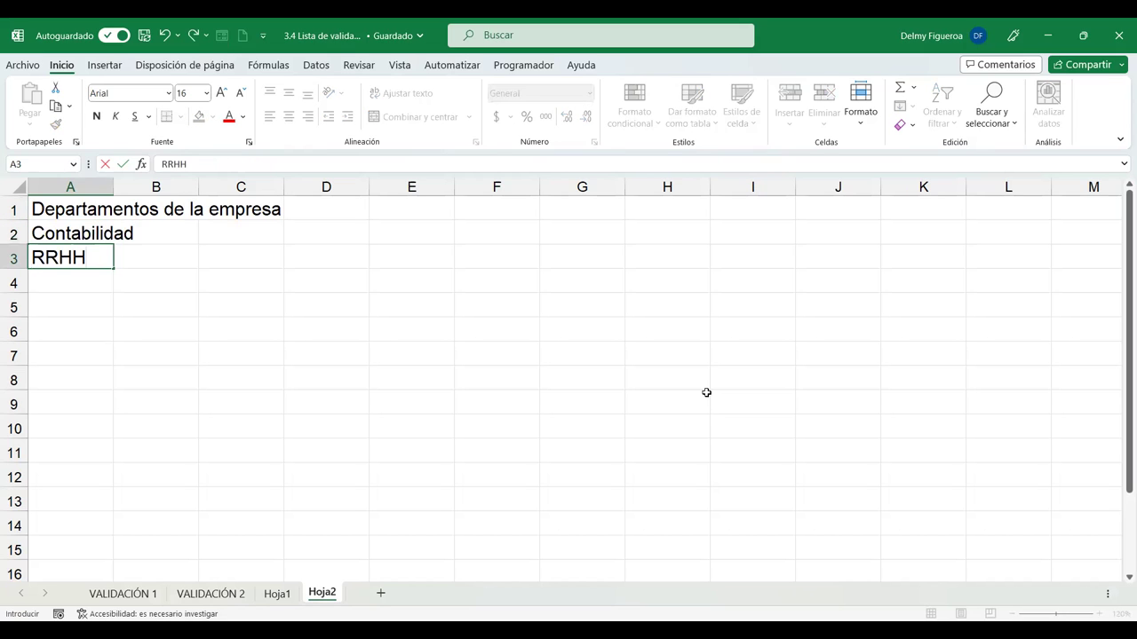
{"action": "key", "text": "Return"}
{"action": "type", "text": "Ventas"}
{"action": "key", "text": "Return"}
{"action": "type", "text": "Marketing"}
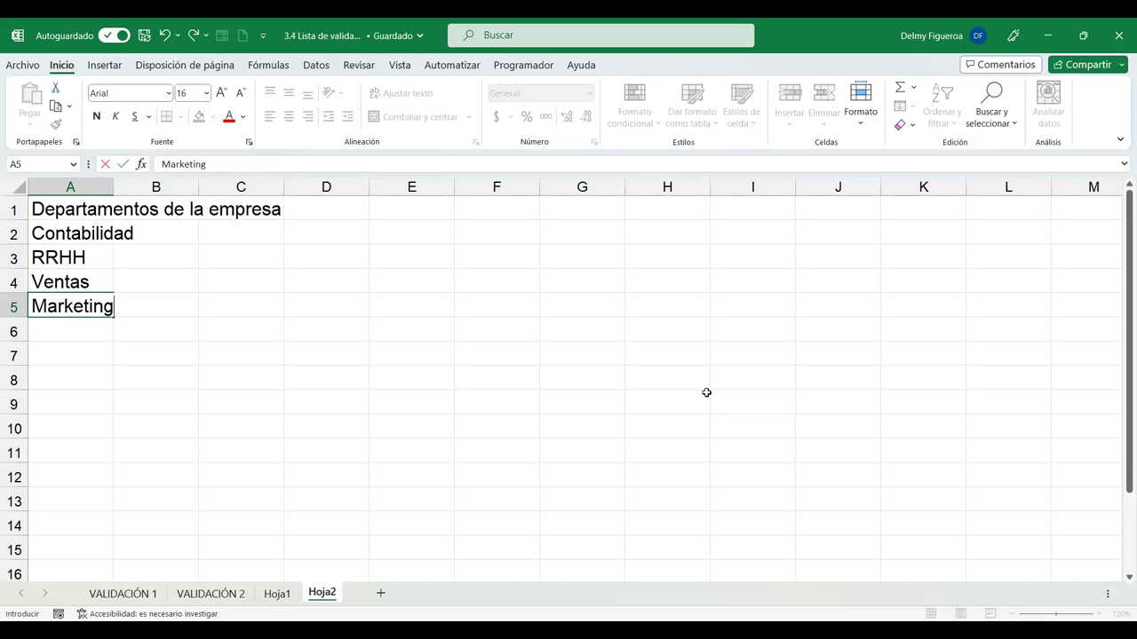
{"action": "key", "text": "Return"}
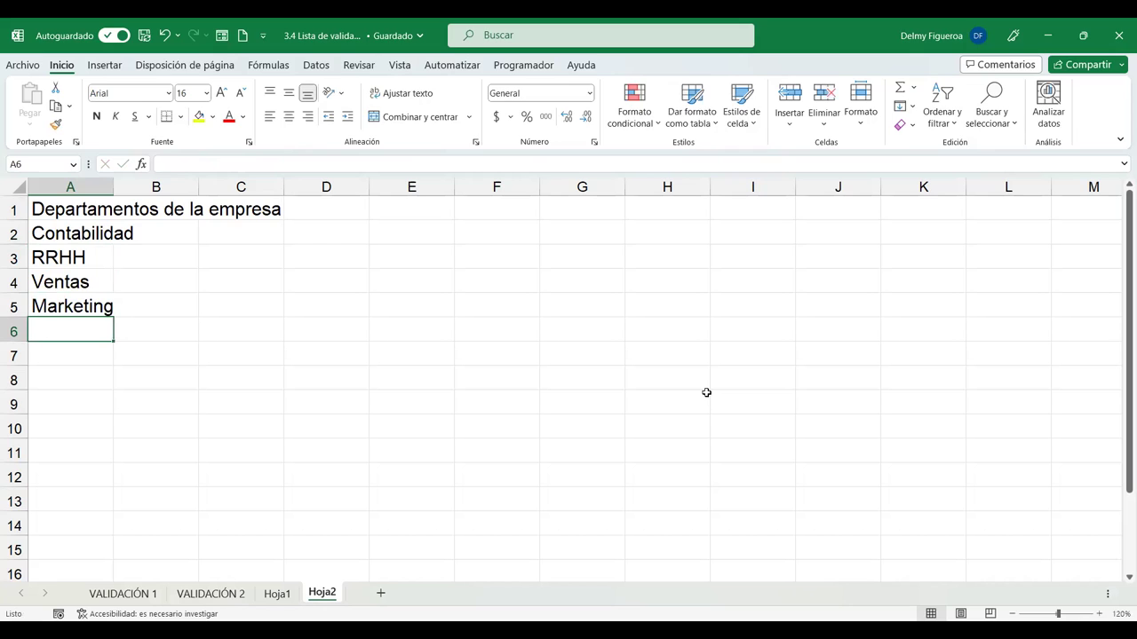
{"action": "type", "text": "Operaciones"}
{"action": "key", "text": "Return"}
{"action": "type", "text": "Eje"}
{"action": "type", "text": "cit"}
{"action": "type", "text": "utivo"}
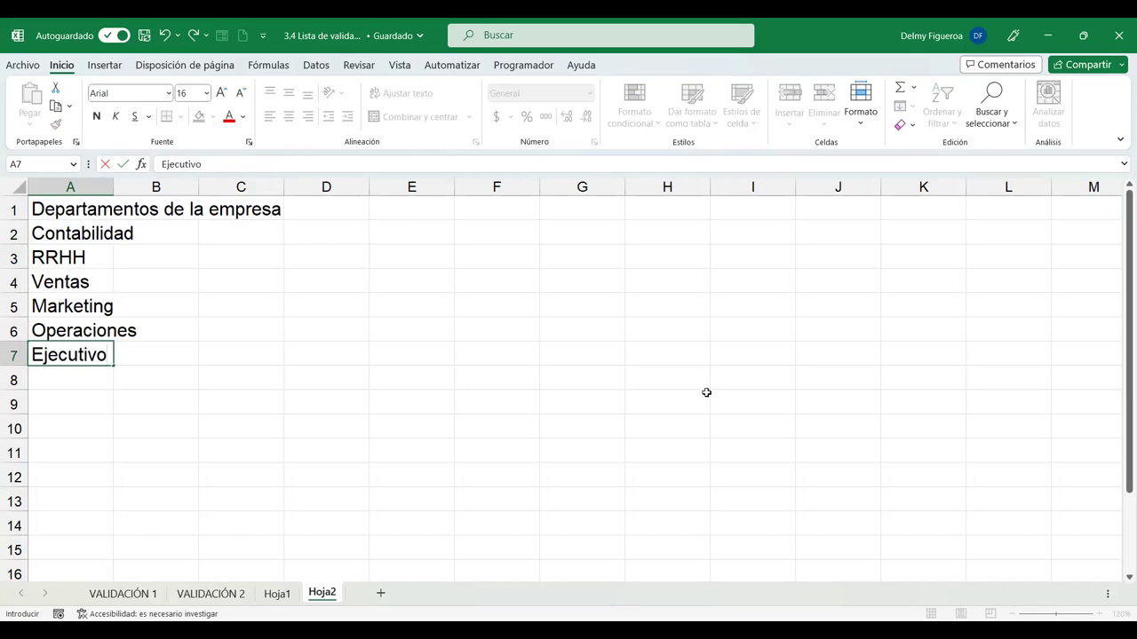
{"action": "key", "text": "Return"}
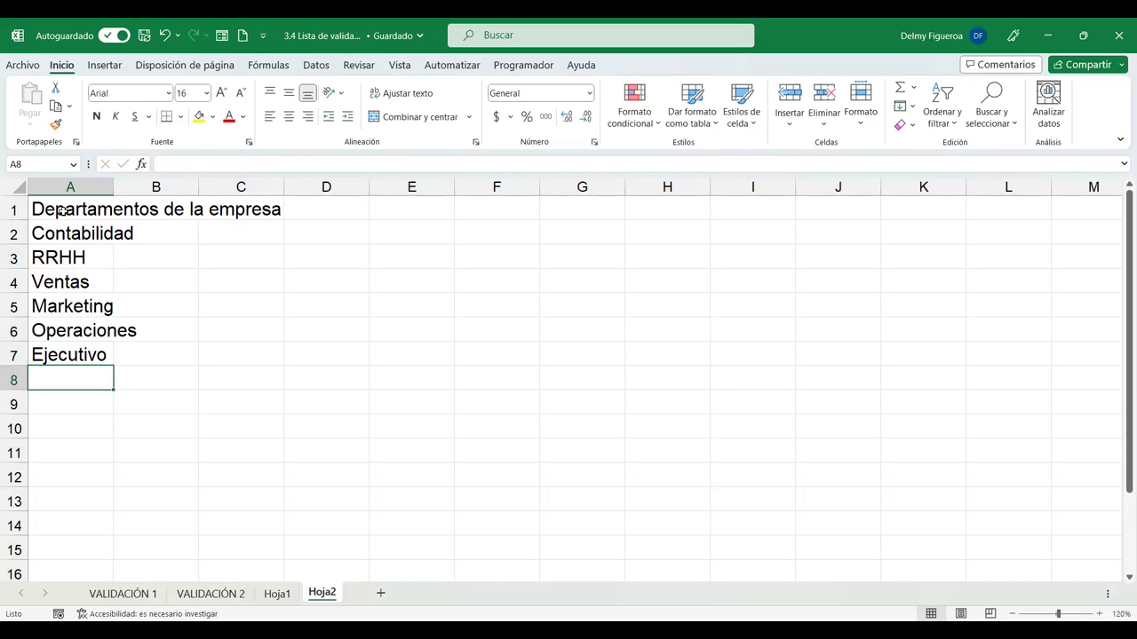
Widen column A, enter 'Seleccione departamento' in D2, and widen column D.
{"action": "left_click_drag", "start_coordinate": [127, 187], "coordinate": [152, 185]}
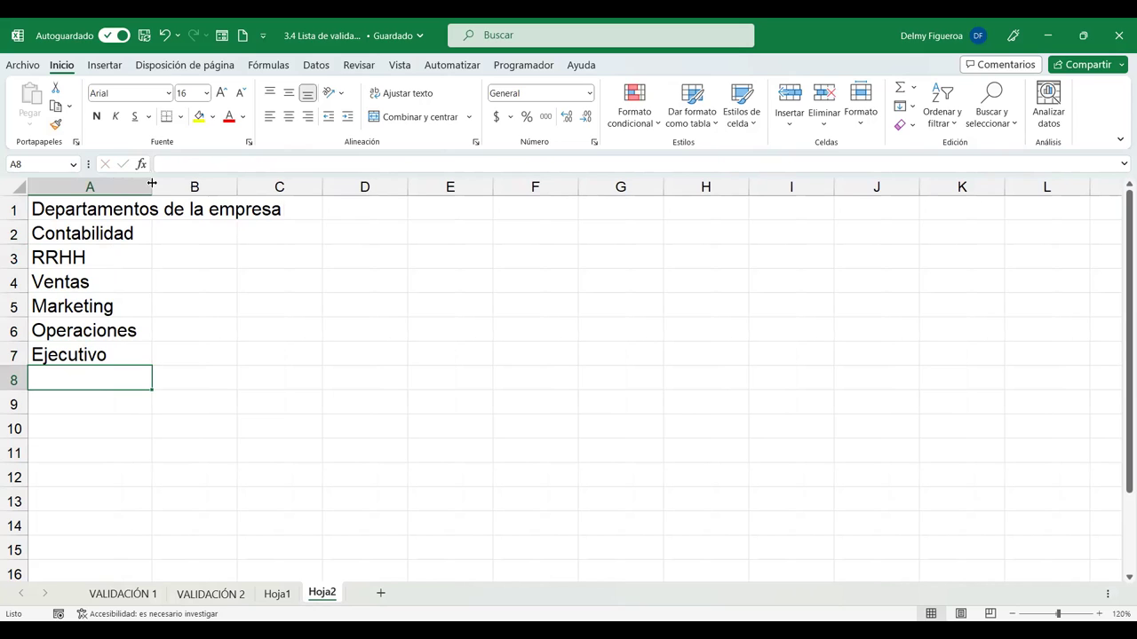
{"action": "left_click", "coordinate": [346, 231]}
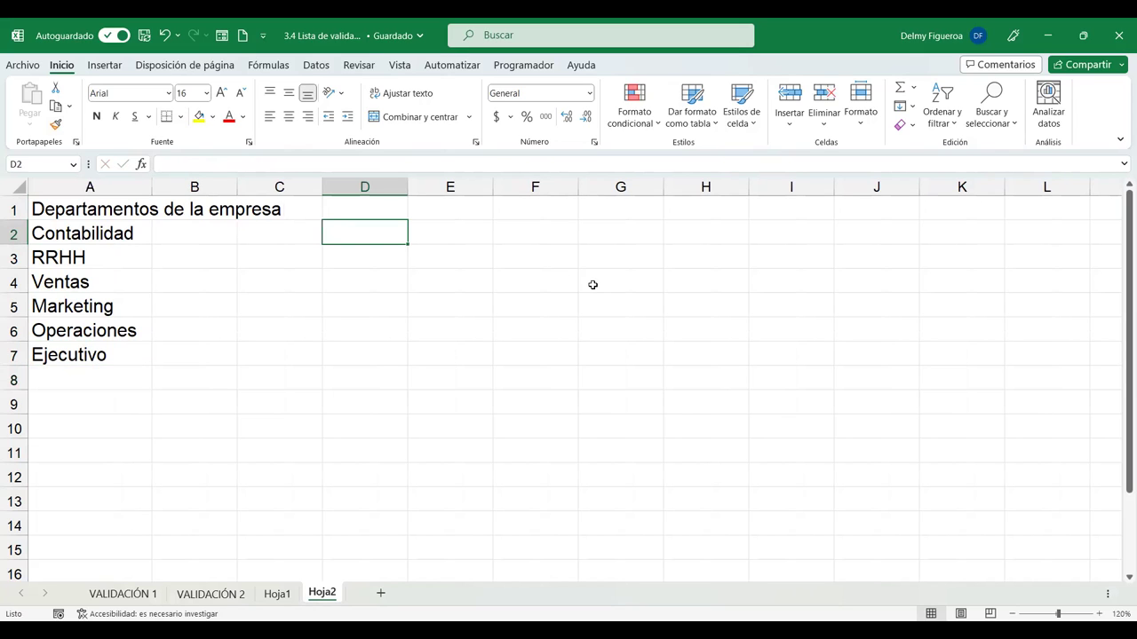
{"action": "type", "text": "Se"}
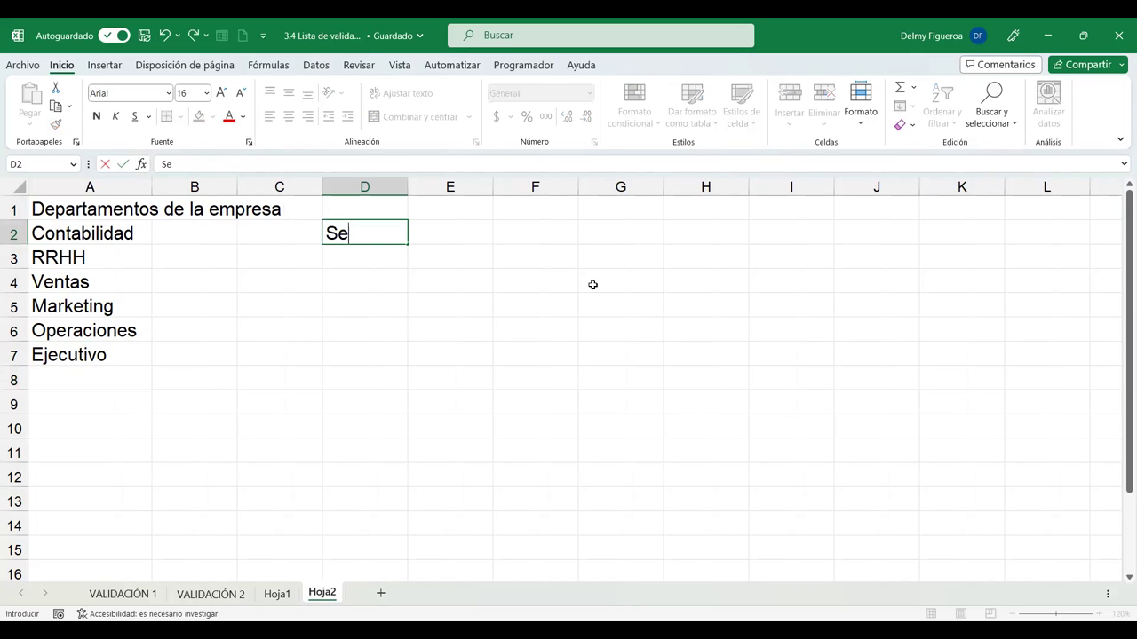
{"action": "type", "text": "leccione"}
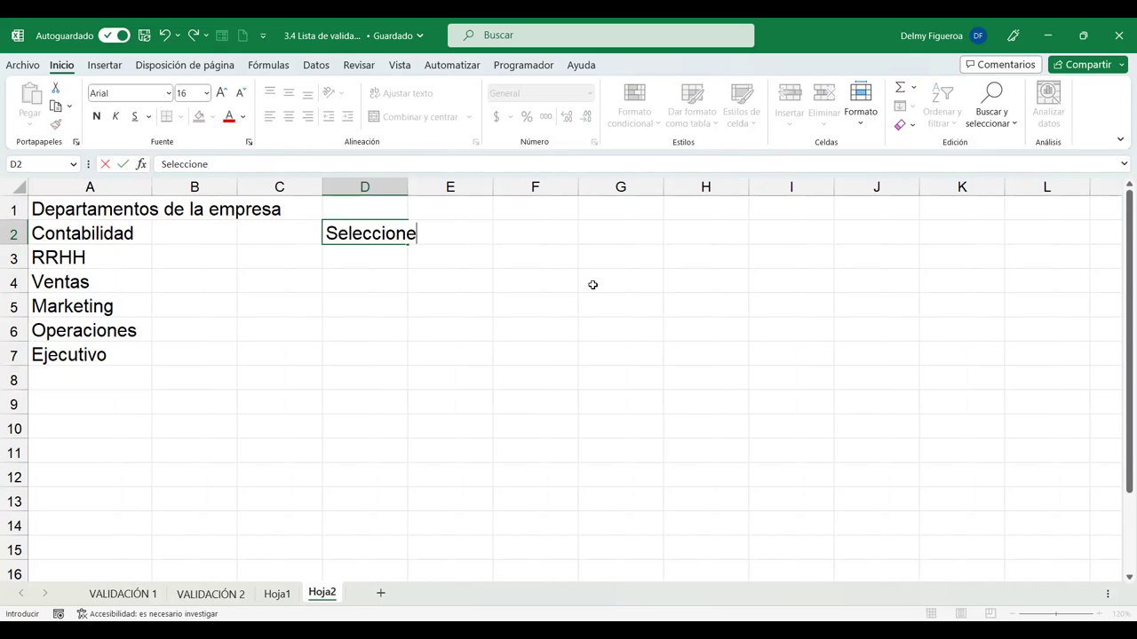
{"action": "type", "text": " departa"}
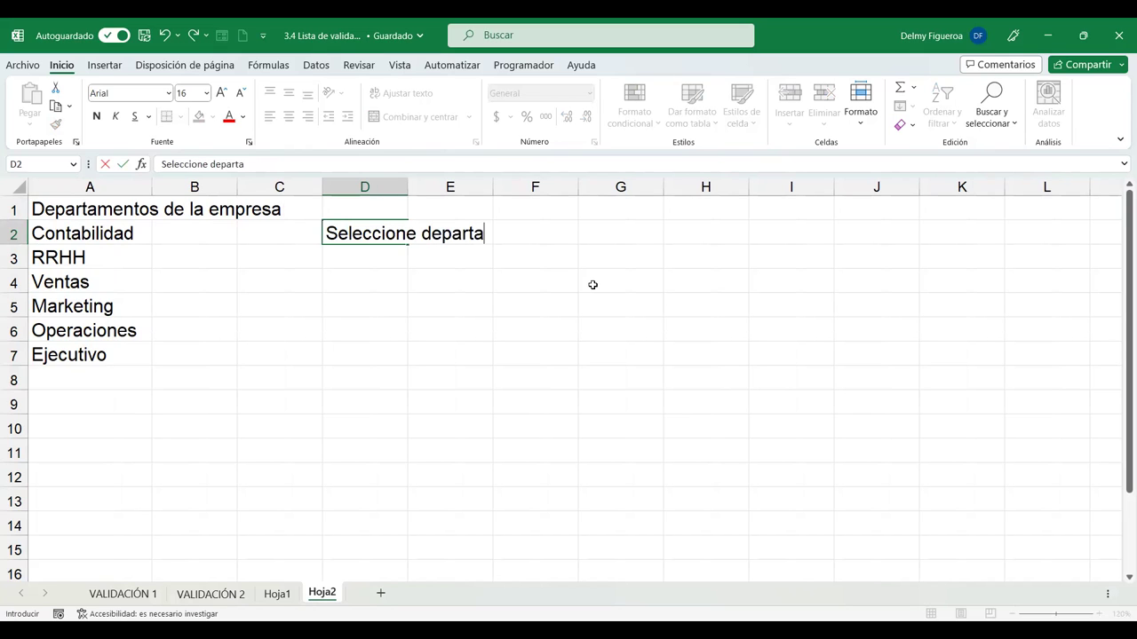
{"action": "type", "text": "mento"}
{"action": "key", "text": "Return"}
{"action": "key", "text": "Up"}
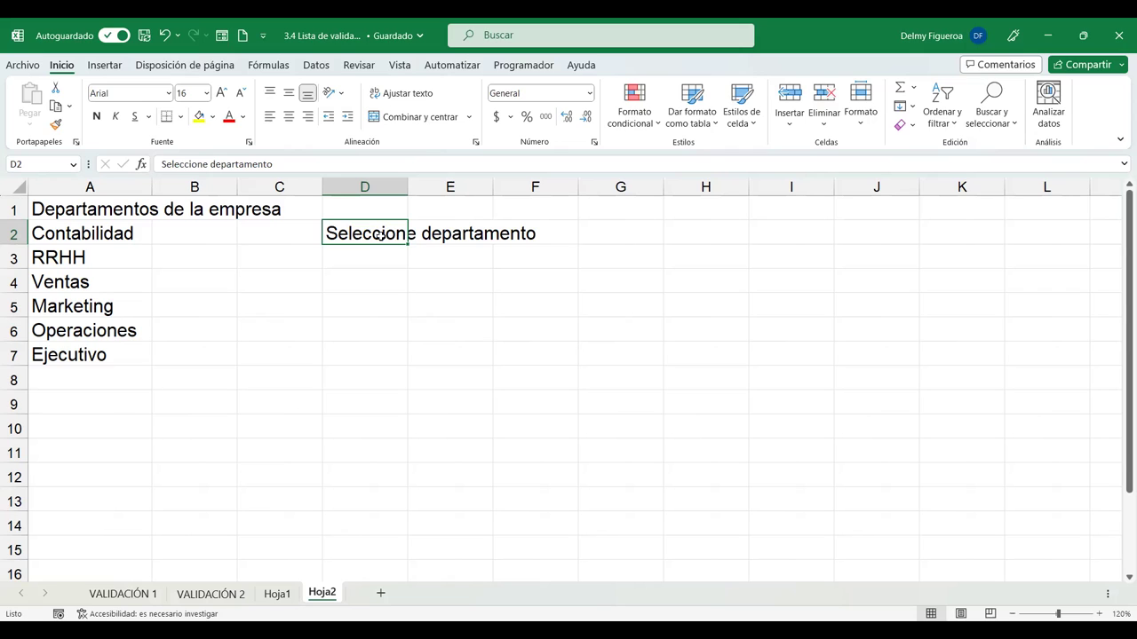
{"action": "left_click", "coordinate": [412, 99]}
{"action": "key", "text": "ctrl+z"}
{"action": "left_click_drag", "start_coordinate": [406, 187], "coordinate": [442, 187]}
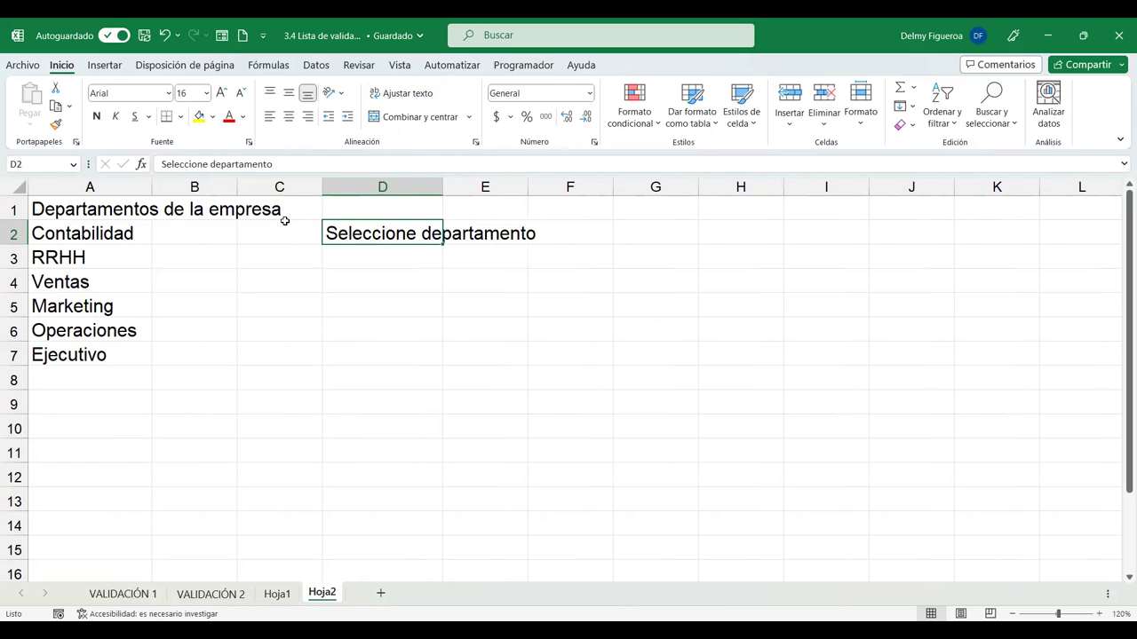
Insert a blank row above row 1 and move the label up to D1.
{"action": "left_click", "coordinate": [15, 210]}
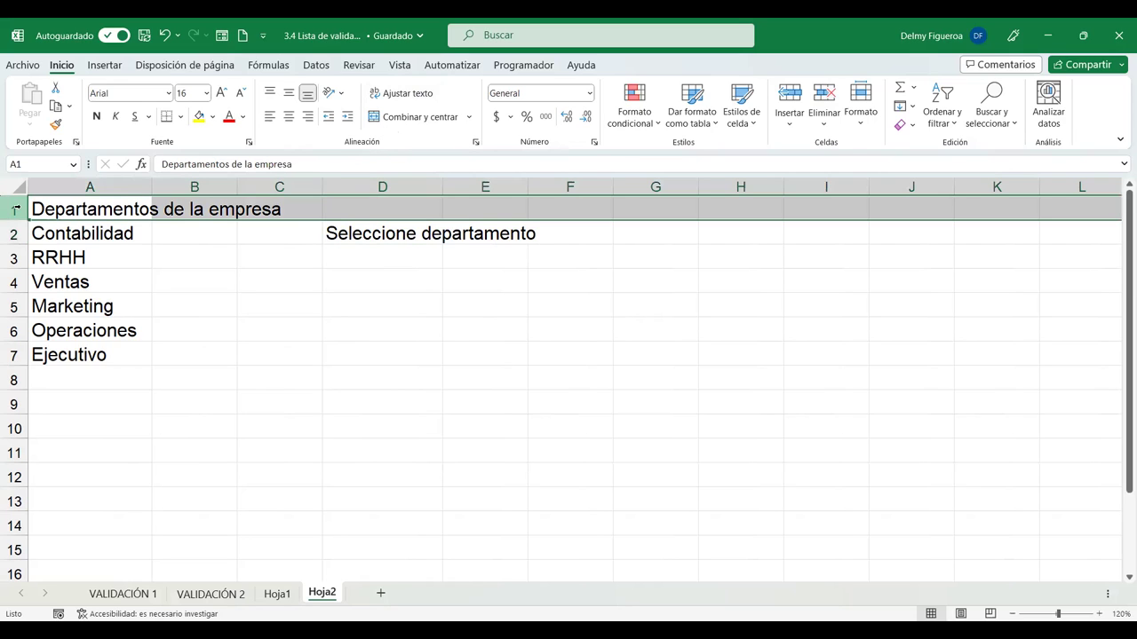
{"action": "right_click", "coordinate": [21, 211]}
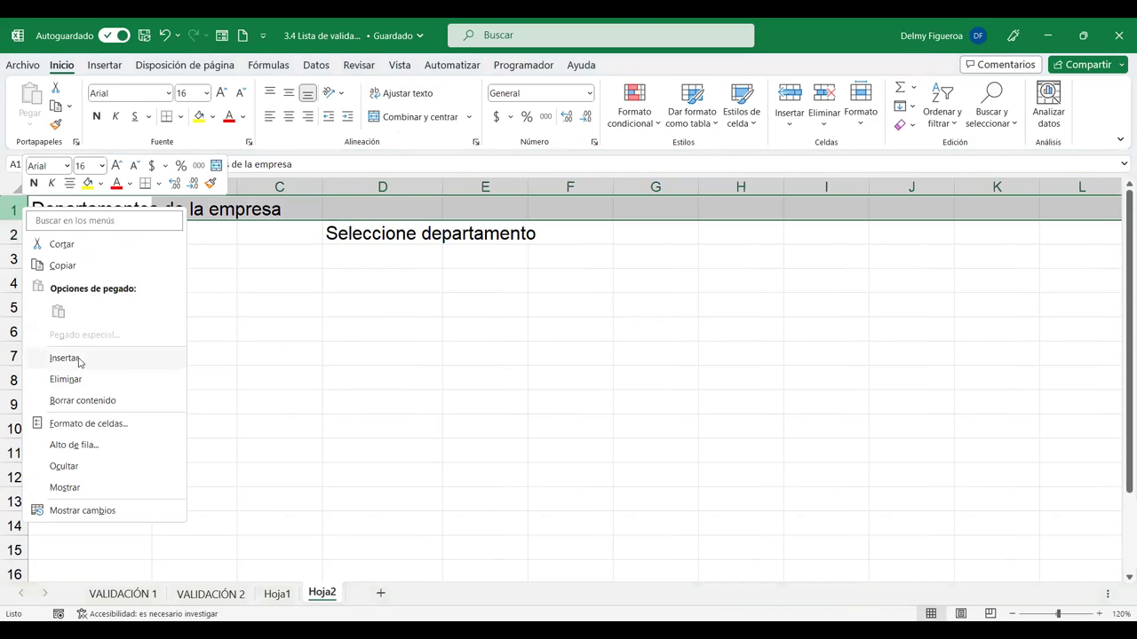
{"action": "left_click", "coordinate": [64, 358]}
{"action": "left_click", "coordinate": [402, 258]}
{"action": "left_click_drag", "start_coordinate": [417, 246], "coordinate": [408, 214]}
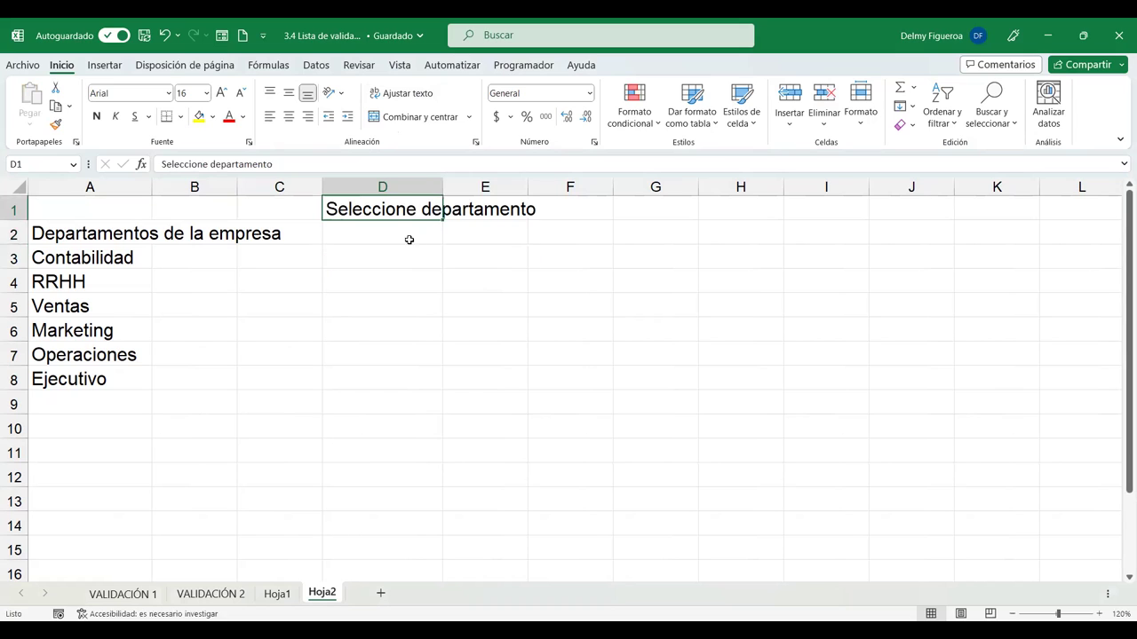
Wrap the D1 label, widen column D, and autofit row 1's height.
{"action": "left_click", "coordinate": [424, 101]}
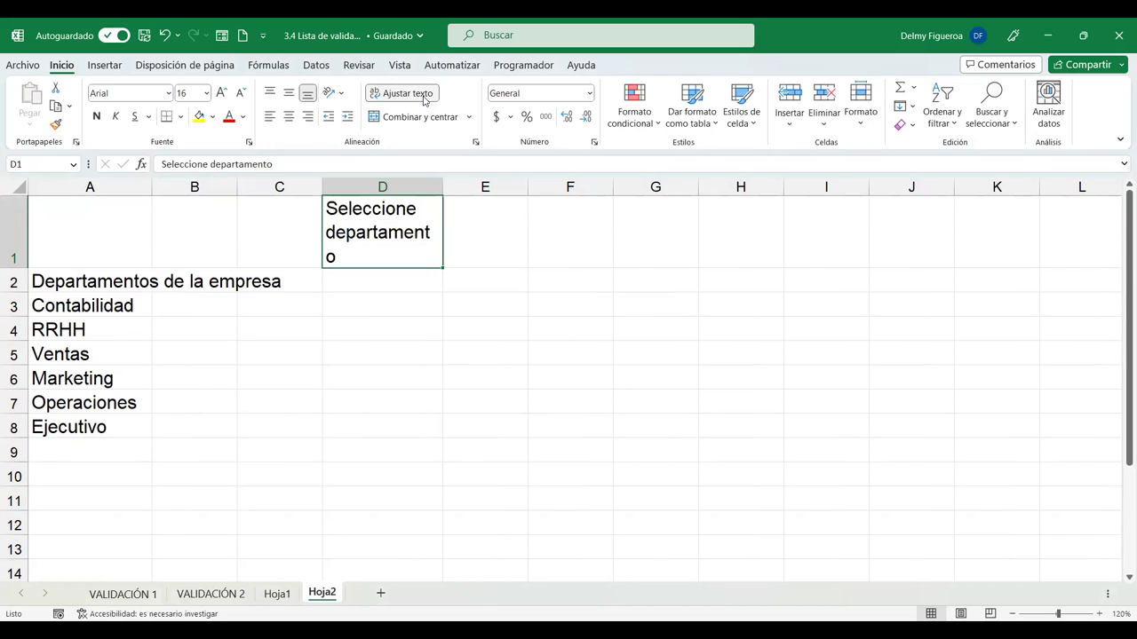
{"action": "left_click_drag", "start_coordinate": [444, 188], "coordinate": [462, 189]}
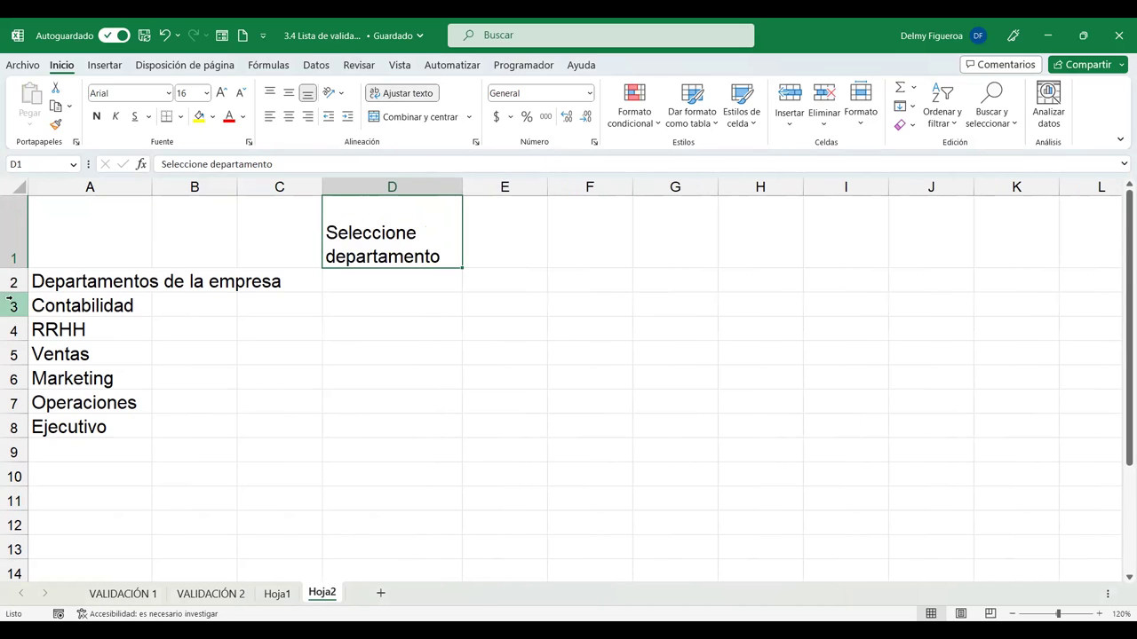
{"action": "double_click", "coordinate": [12, 264]}
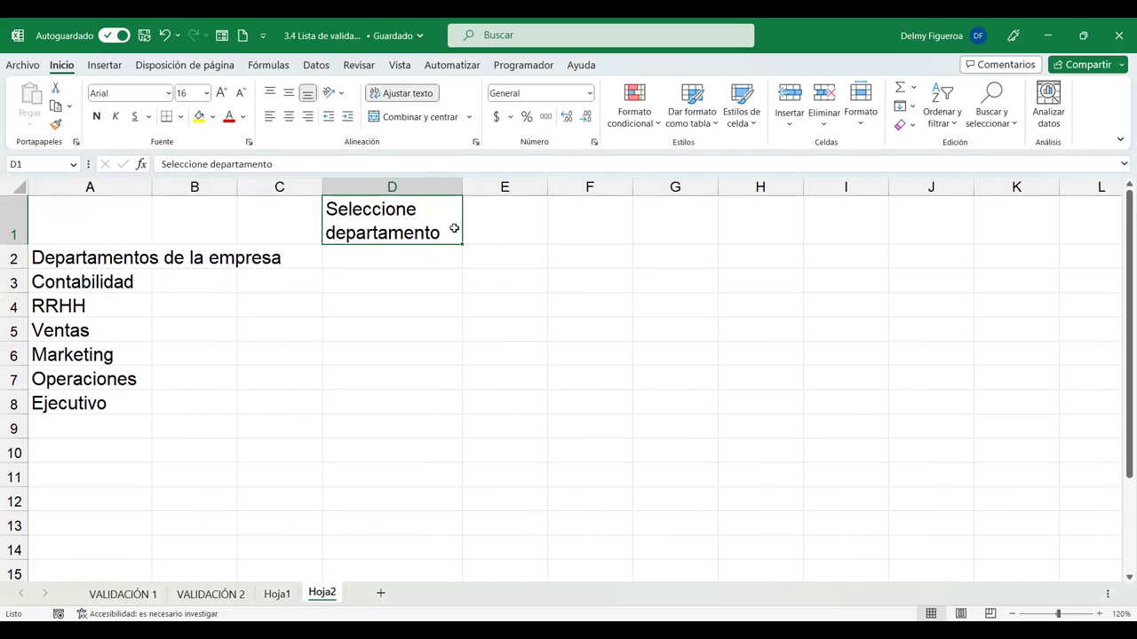
{"action": "left_click", "coordinate": [492, 219]}
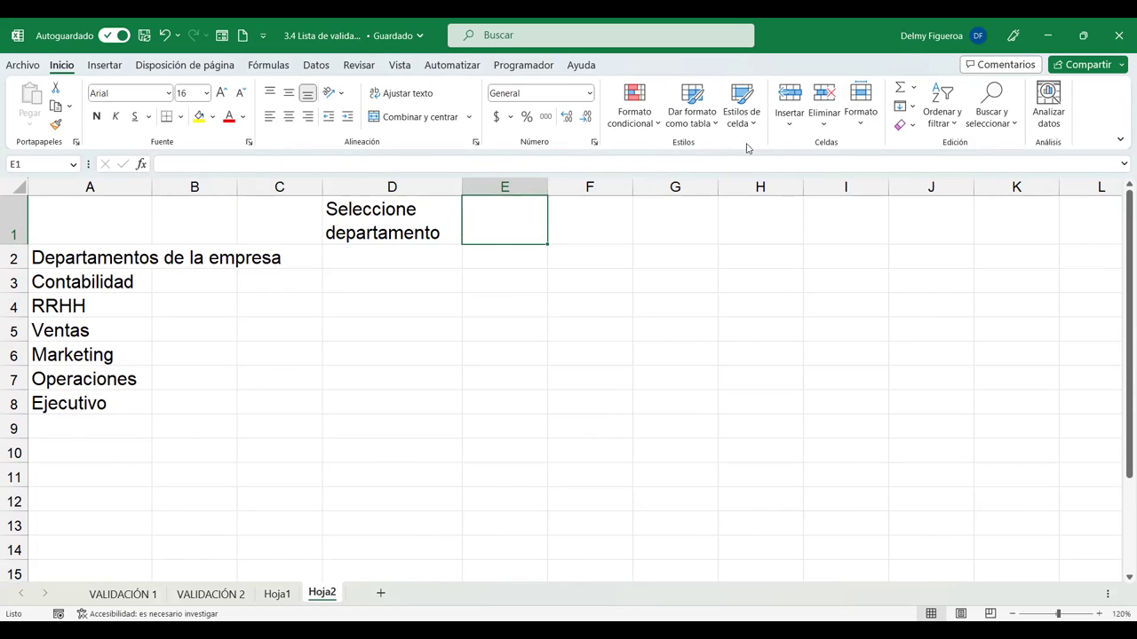
{"action": "left_click", "coordinate": [317, 66]}
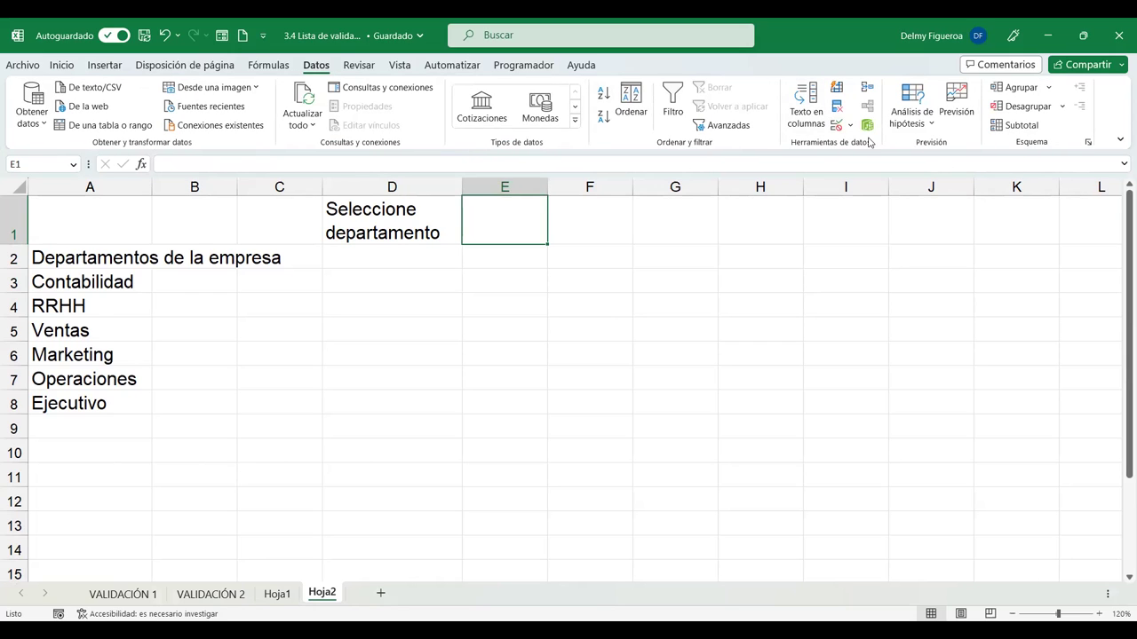
Give E1 a List validation with source =$A$3:$A$8.
{"action": "left_click", "coordinate": [836, 124]}
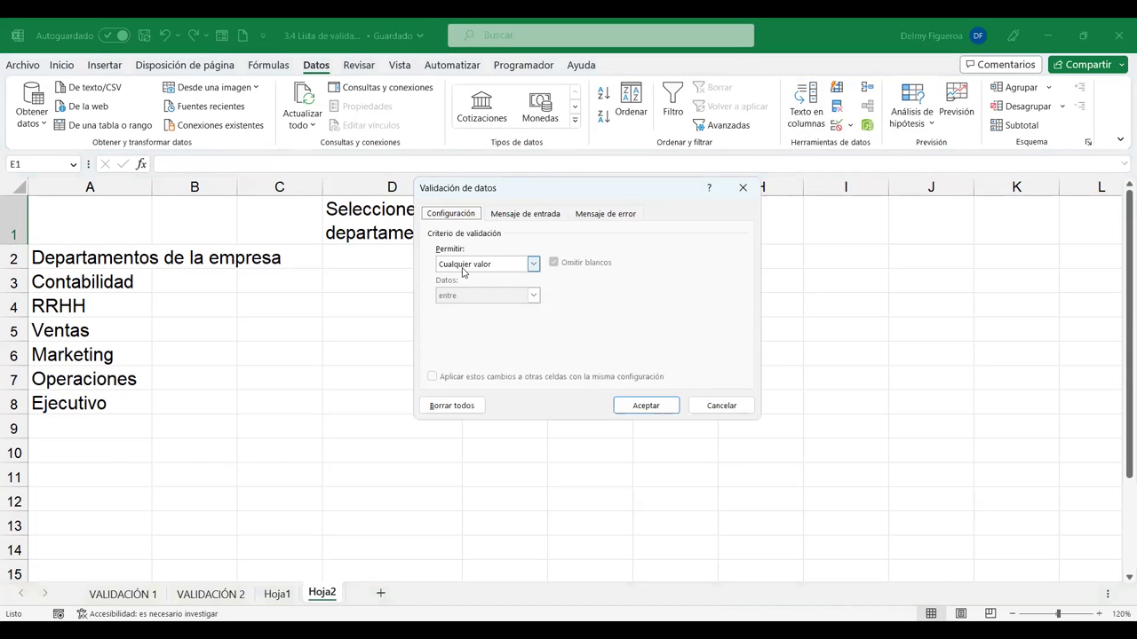
{"action": "left_click", "coordinate": [462, 268]}
{"action": "left_click", "coordinate": [457, 308]}
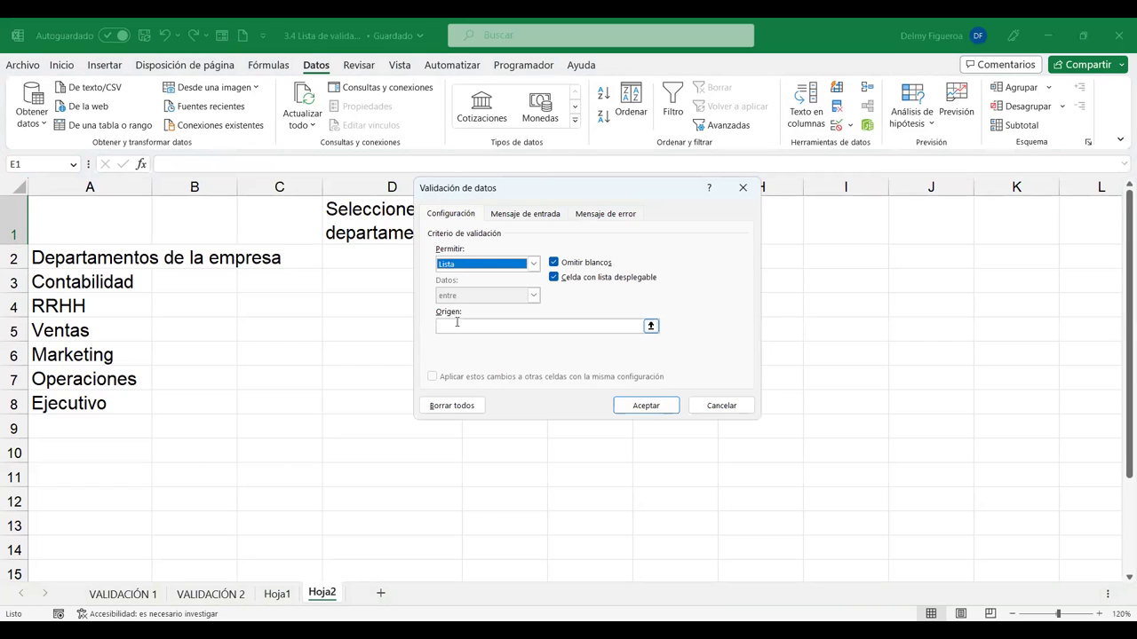
{"action": "left_click", "coordinate": [464, 327]}
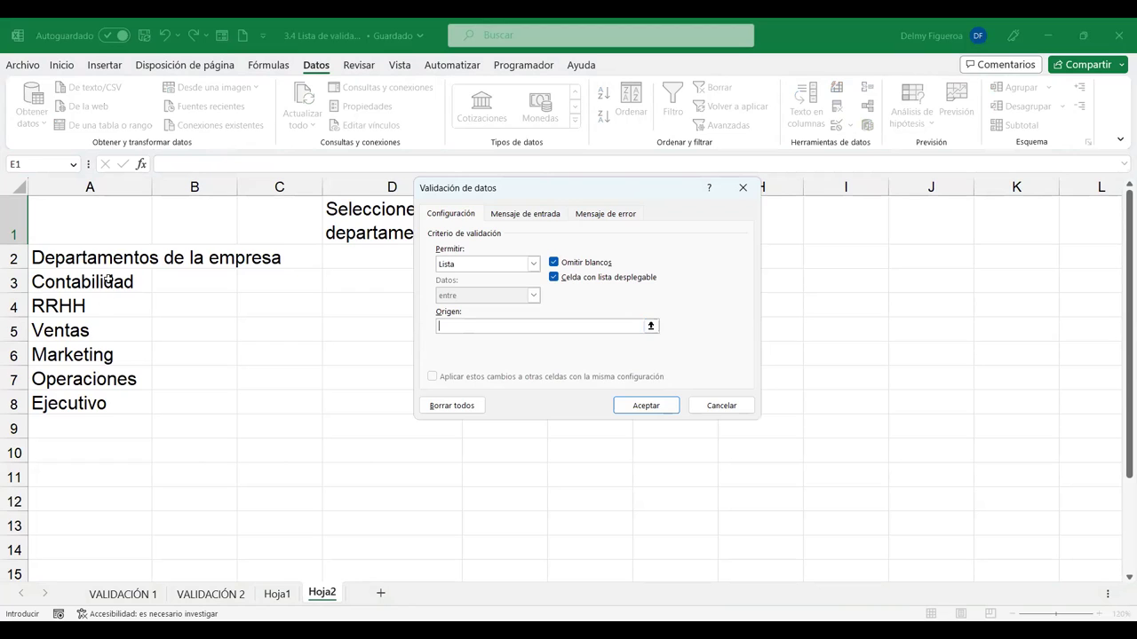
{"action": "left_click_drag", "start_coordinate": [107, 278], "coordinate": [95, 396]}
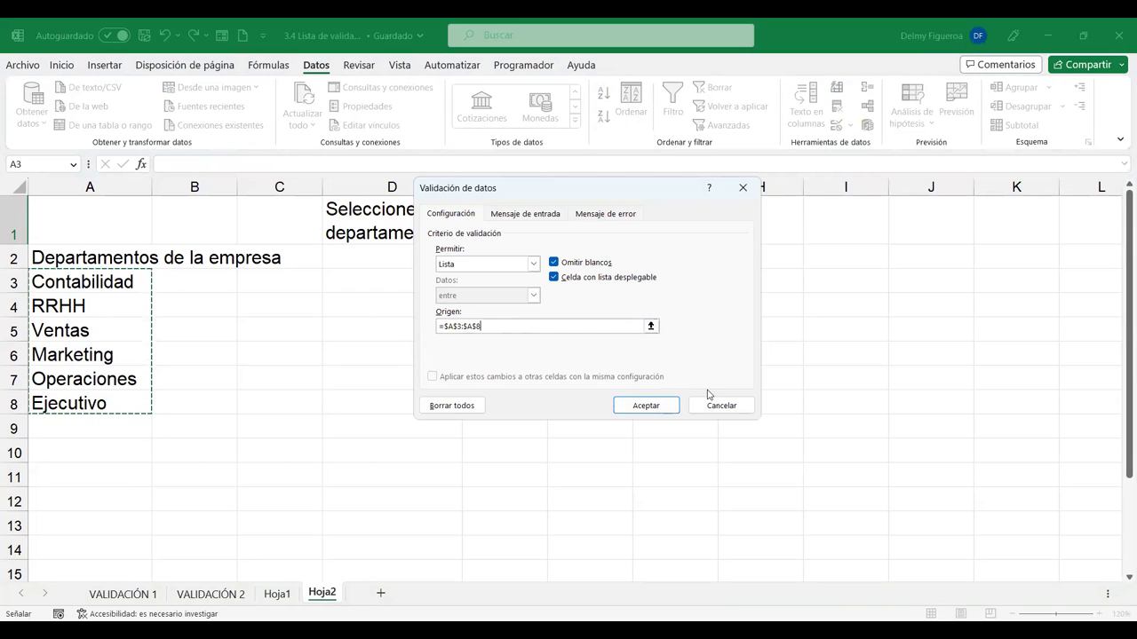
{"action": "left_click", "coordinate": [676, 401]}
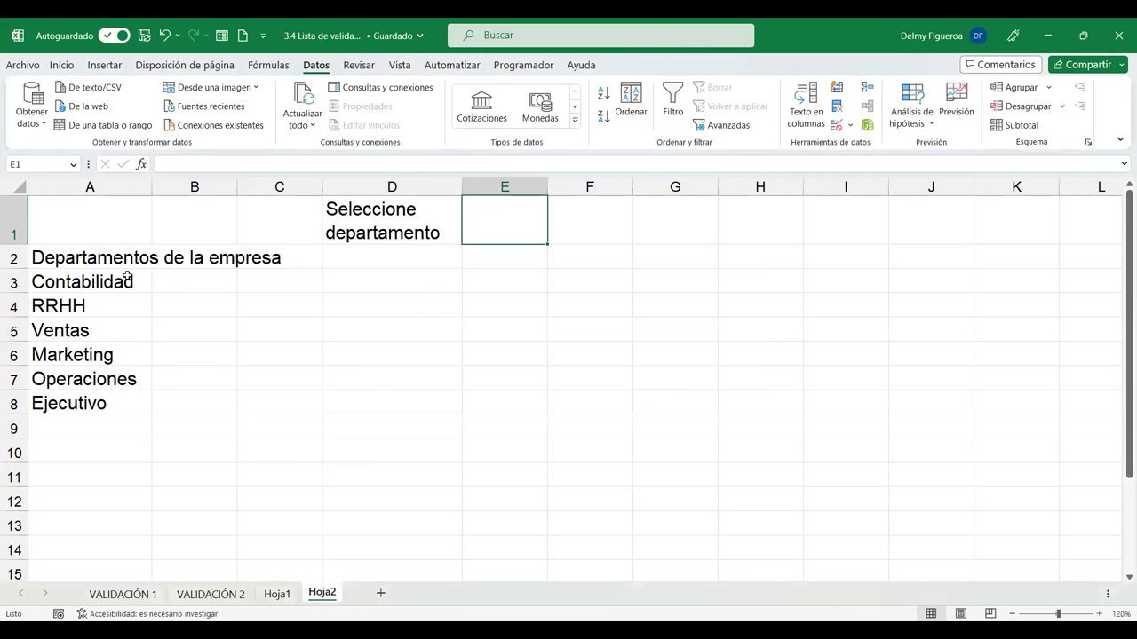
{"action": "left_click_drag", "start_coordinate": [118, 277], "coordinate": [104, 404]}
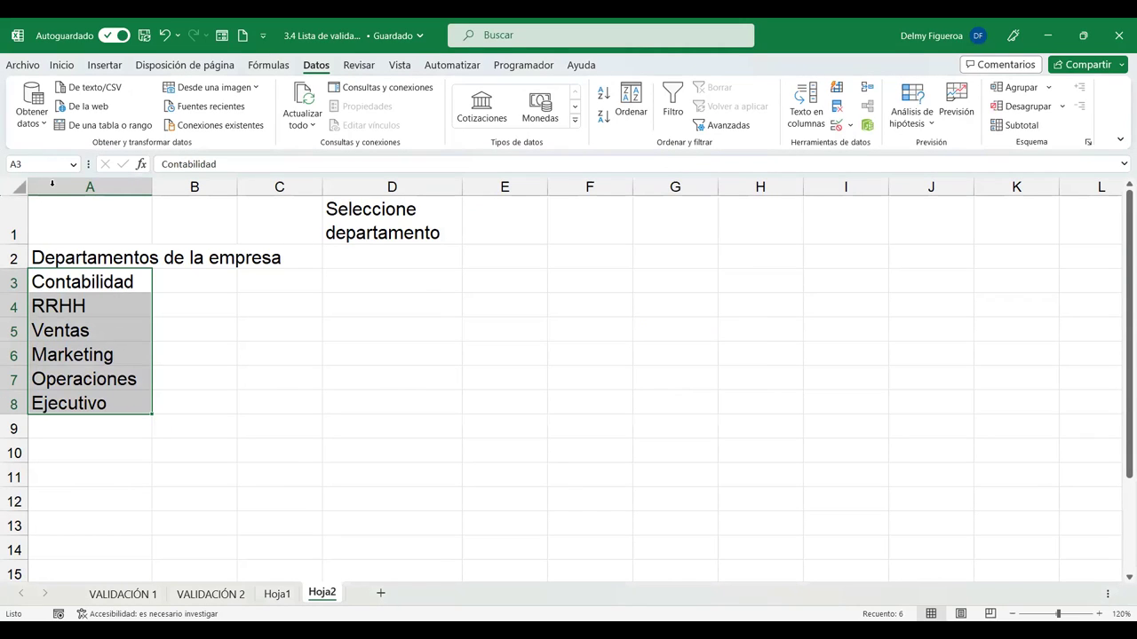
Name A3:A8 'deptos' in the Name Box and verify it from the names list.
{"action": "left_click", "coordinate": [35, 162]}
{"action": "type", "text": "deptos"}
{"action": "key", "text": "Return"}
{"action": "left_click", "coordinate": [341, 442]}
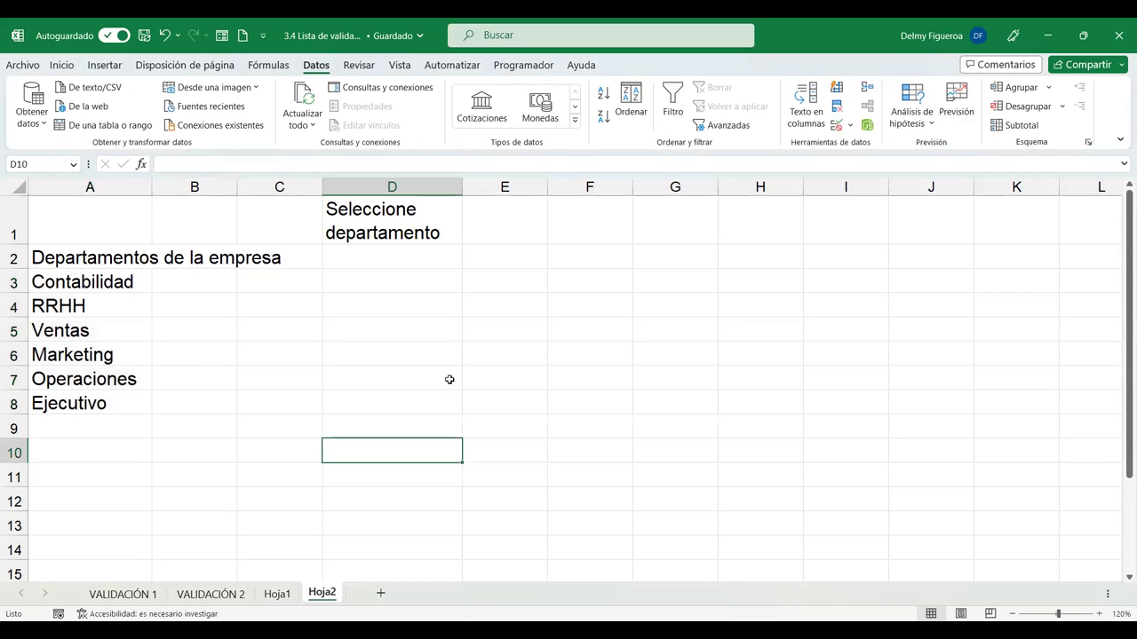
{"action": "left_click", "coordinate": [75, 167]}
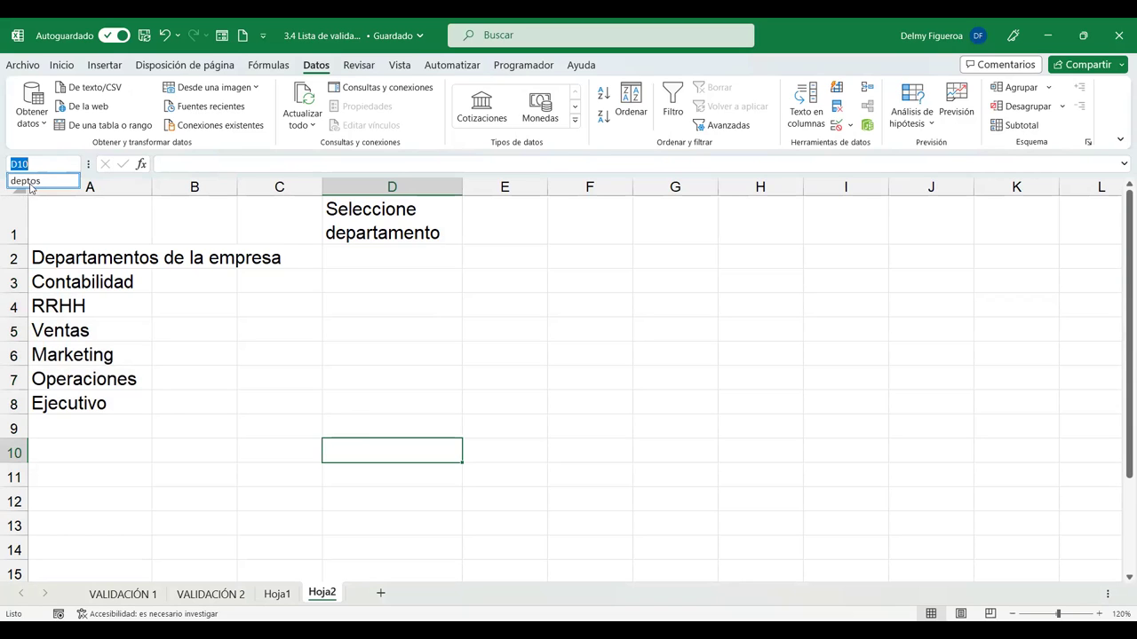
{"action": "key", "text": "Return"}
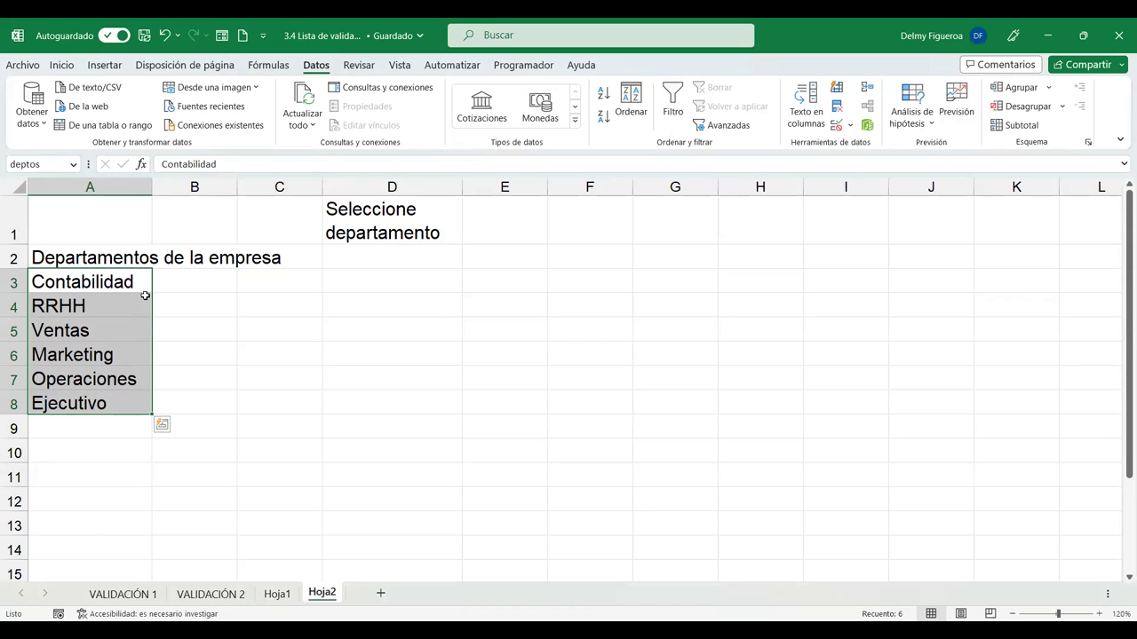
{"action": "left_click", "coordinate": [526, 218]}
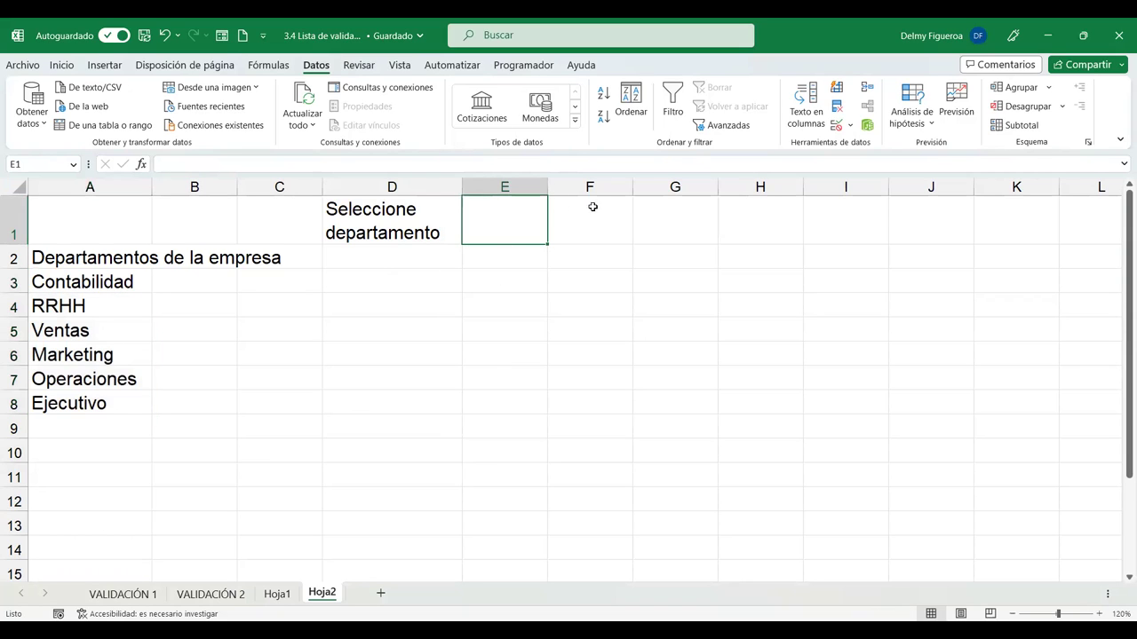
Set E1's list validation source to deptos and test its dropdown.
{"action": "left_click", "coordinate": [837, 127]}
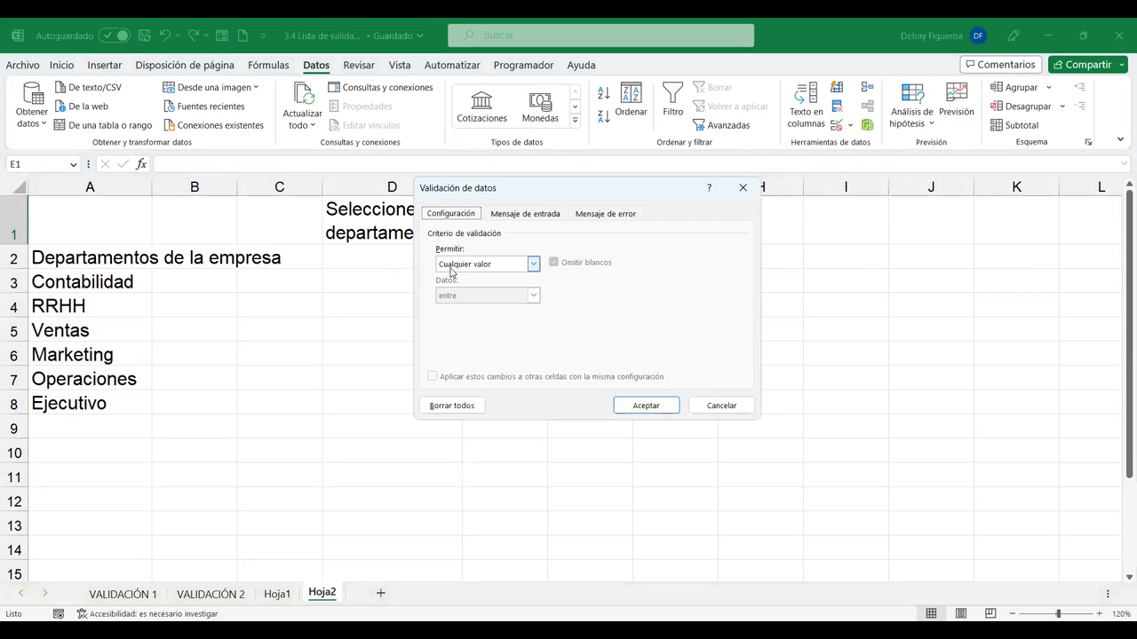
{"action": "left_click", "coordinate": [451, 265]}
{"action": "key", "text": "Return"}
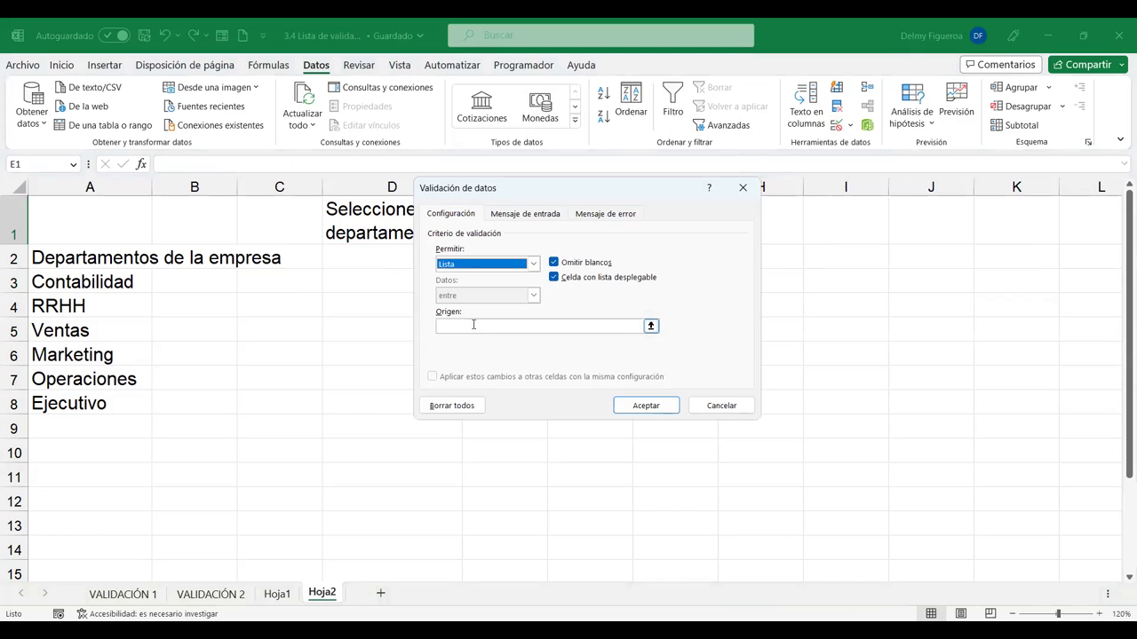
{"action": "left_click", "coordinate": [548, 325]}
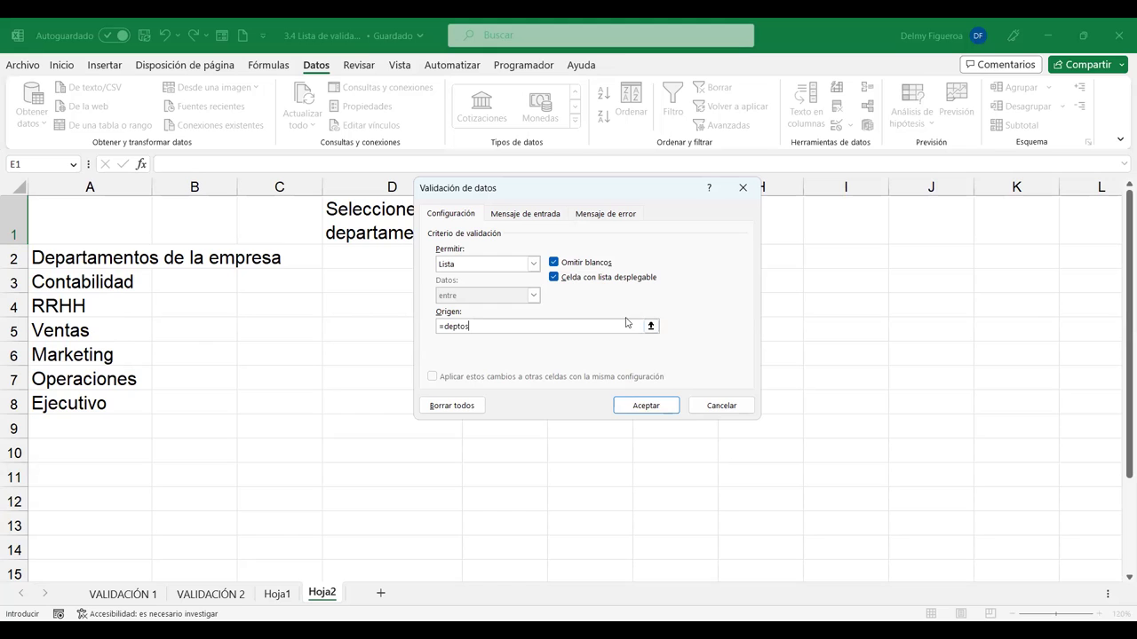
{"action": "left_click", "coordinate": [673, 413]}
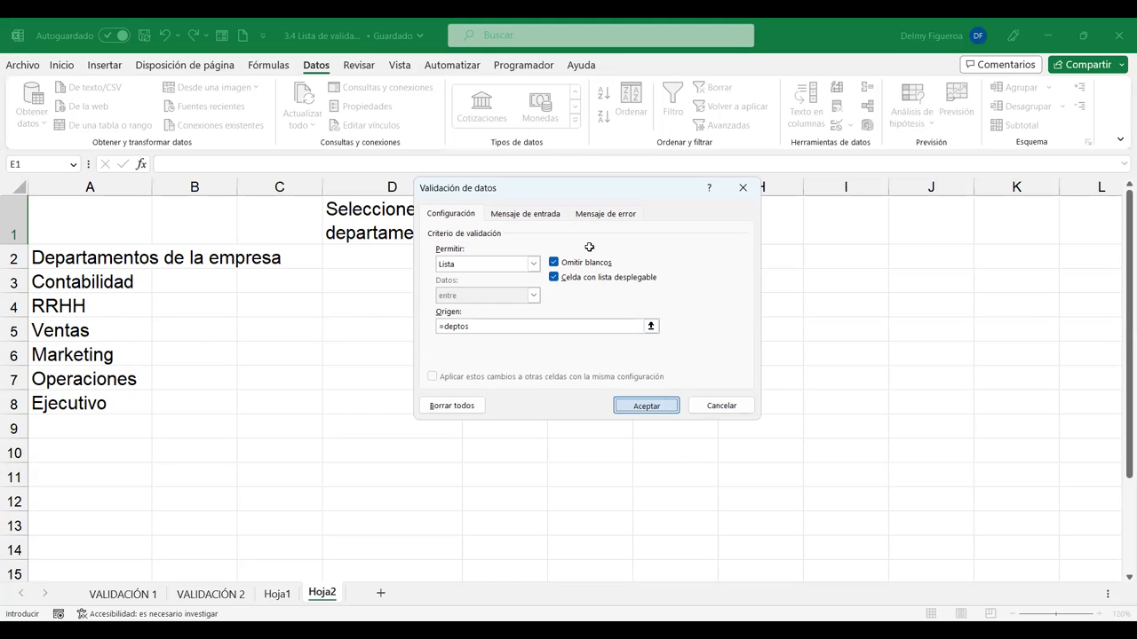
{"action": "left_click", "coordinate": [554, 240]}
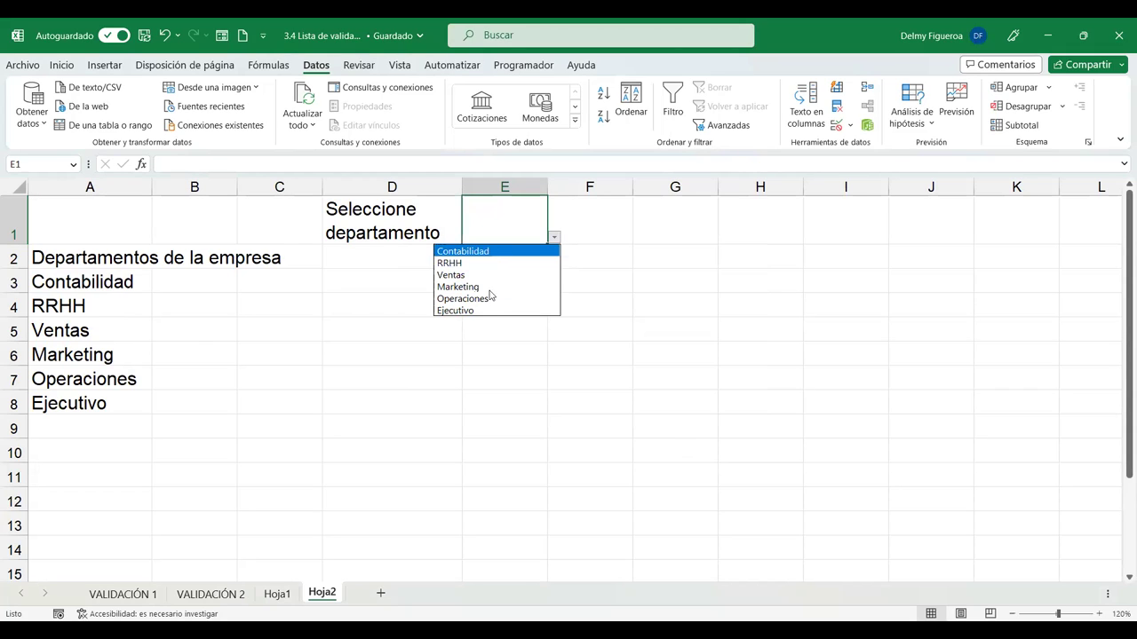
{"action": "key", "text": "Down"}
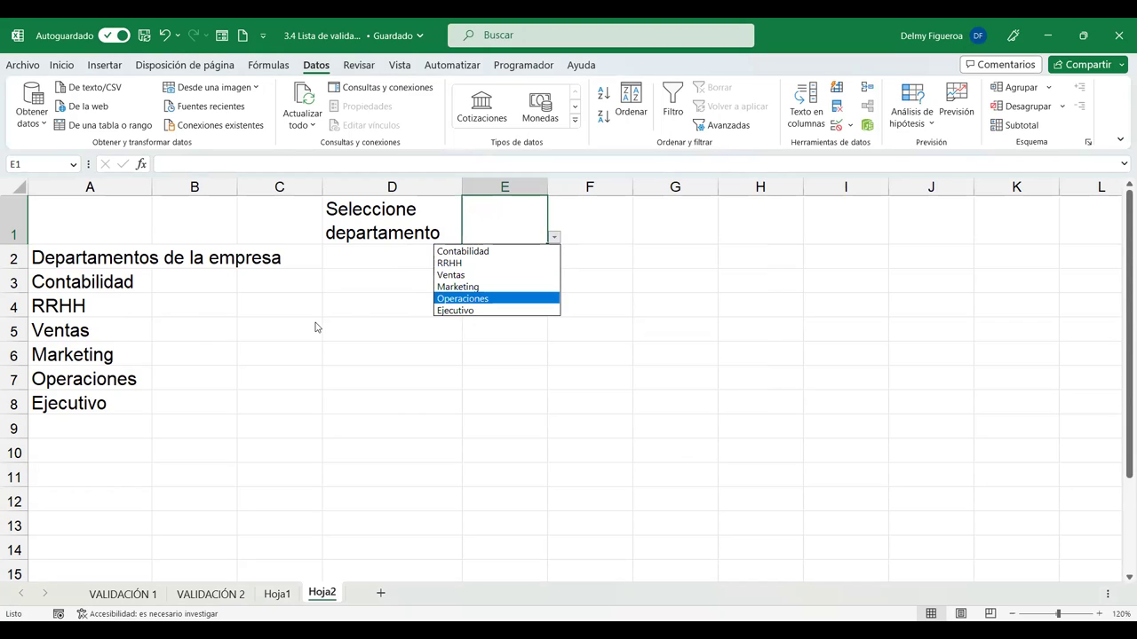
{"action": "key", "text": "Escape"}
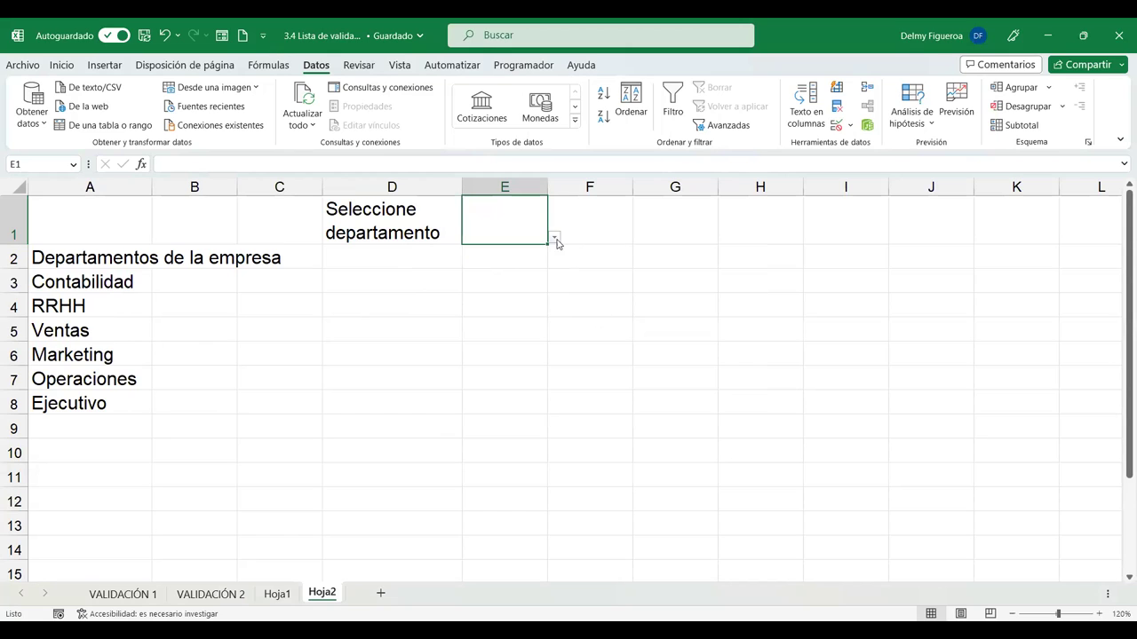
Review E1's validation rule, then pick Ventas from E1's dropdown.
{"action": "left_click", "coordinate": [836, 131]}
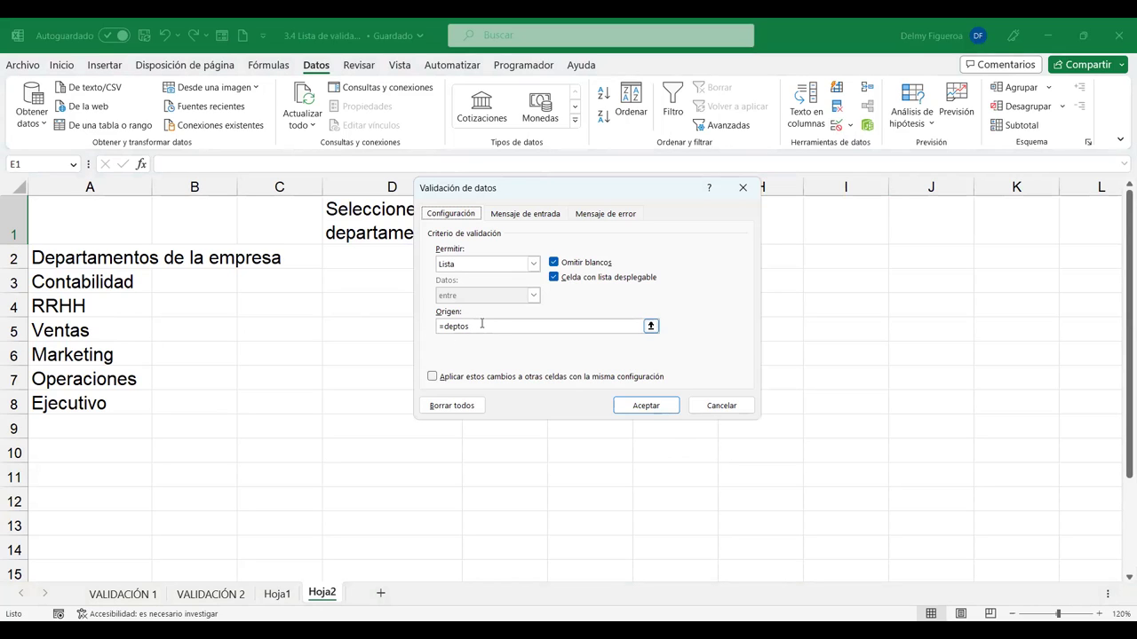
{"action": "left_click", "coordinate": [721, 404]}
{"action": "left_click", "coordinate": [587, 218]}
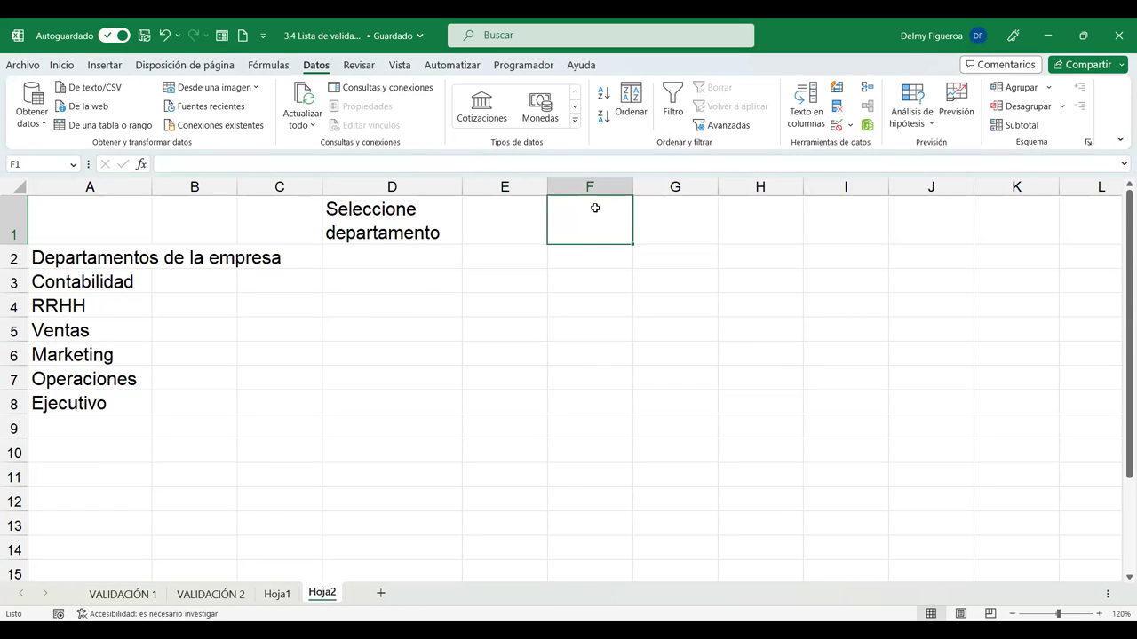
{"action": "left_click", "coordinate": [502, 222]}
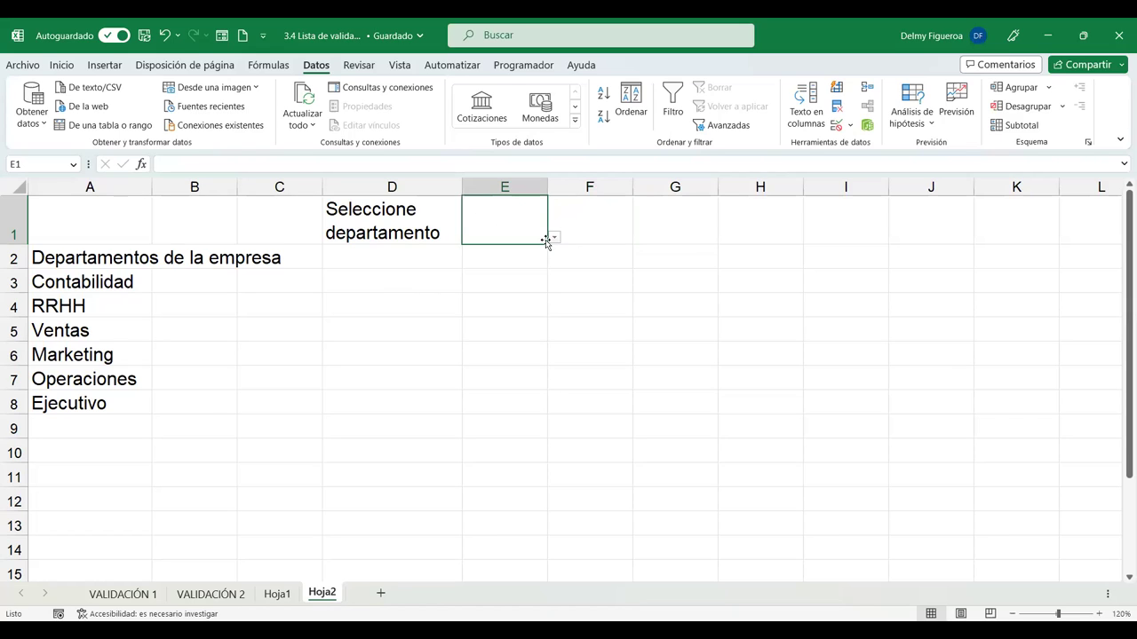
{"action": "left_click", "coordinate": [553, 237]}
{"action": "left_click", "coordinate": [513, 275]}
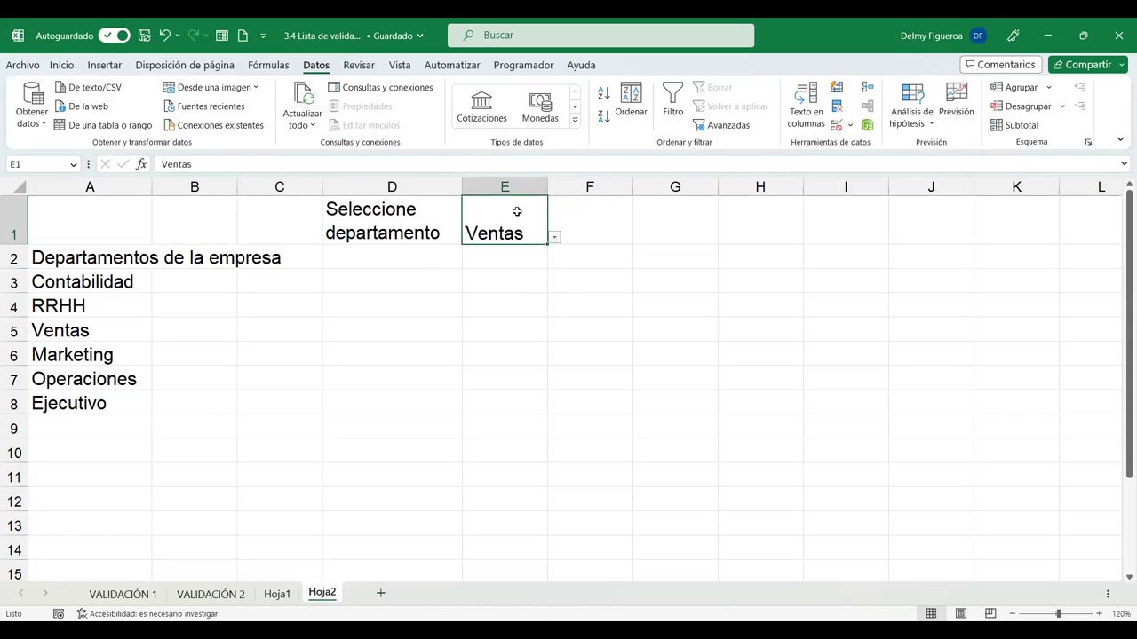
{"action": "left_click", "coordinate": [595, 231]}
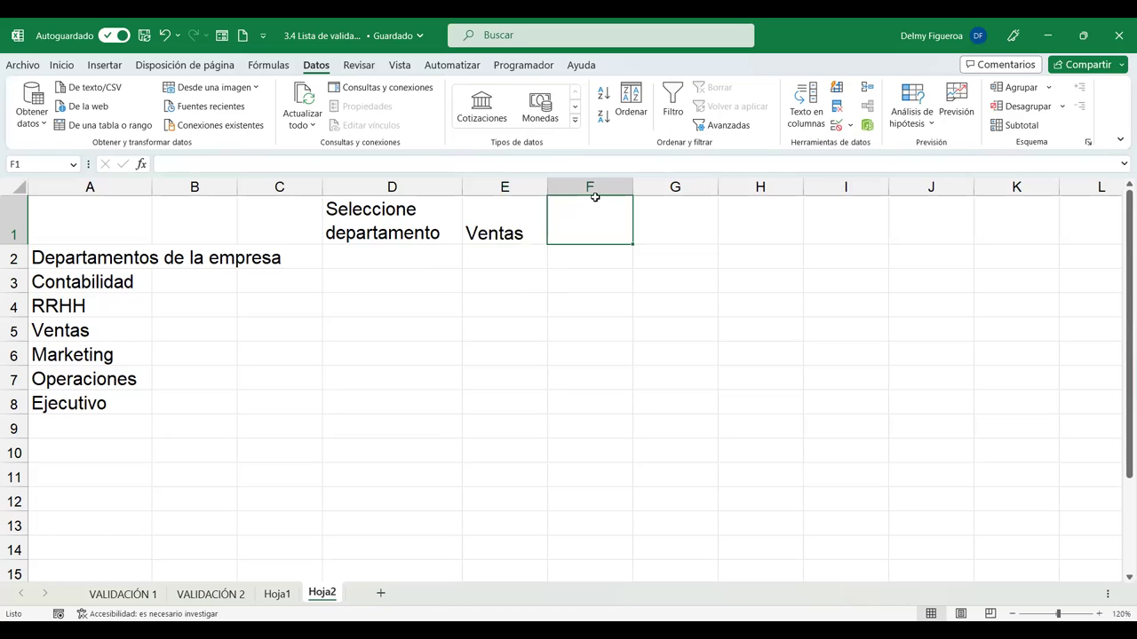
Give F1 a list validation with source Contabilidad;RRHH;Ventas;Marketing;Operaciones and test the dropdown.
{"action": "left_click", "coordinate": [836, 126]}
{"action": "left_click", "coordinate": [462, 264]}
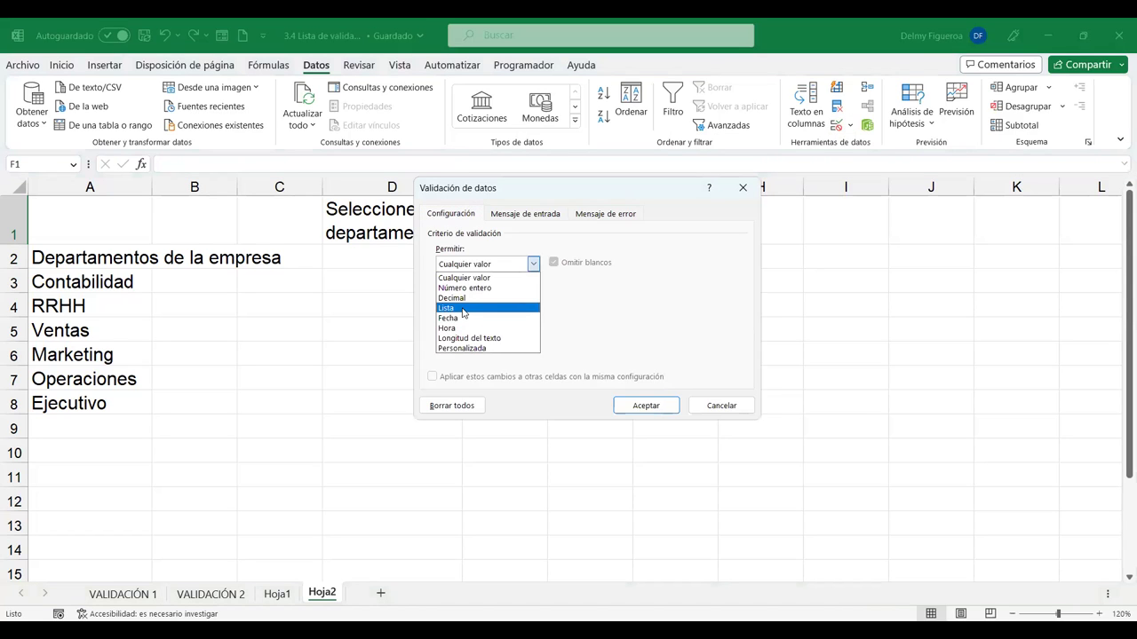
{"action": "left_click", "coordinate": [461, 309]}
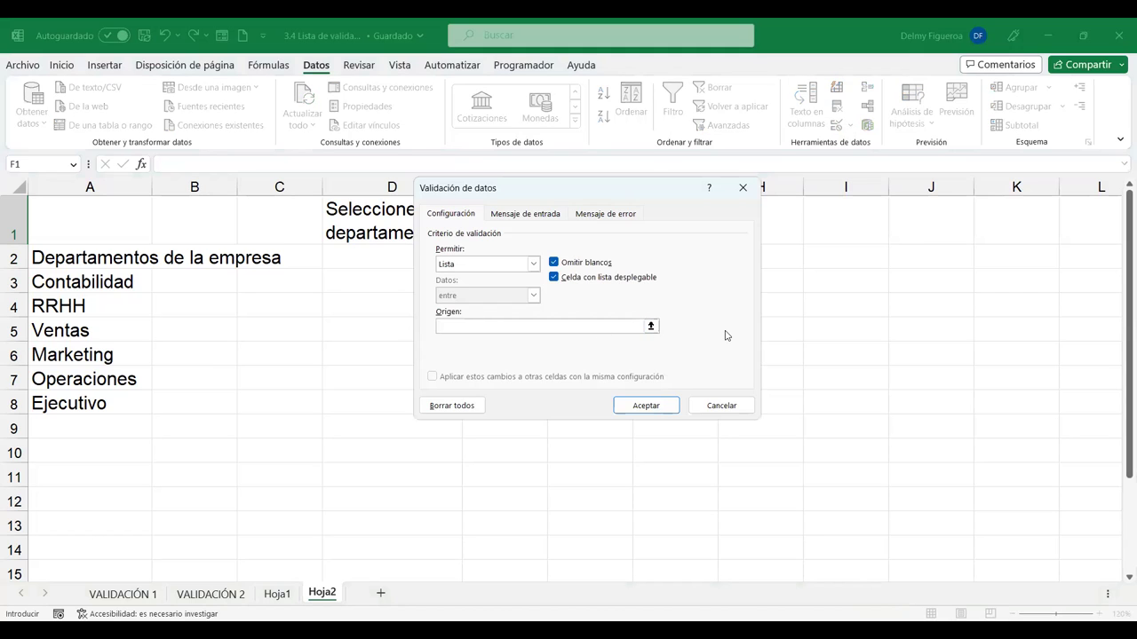
{"action": "type", "text": "Contabilid"}
{"action": "type", "text": "Ventas"}
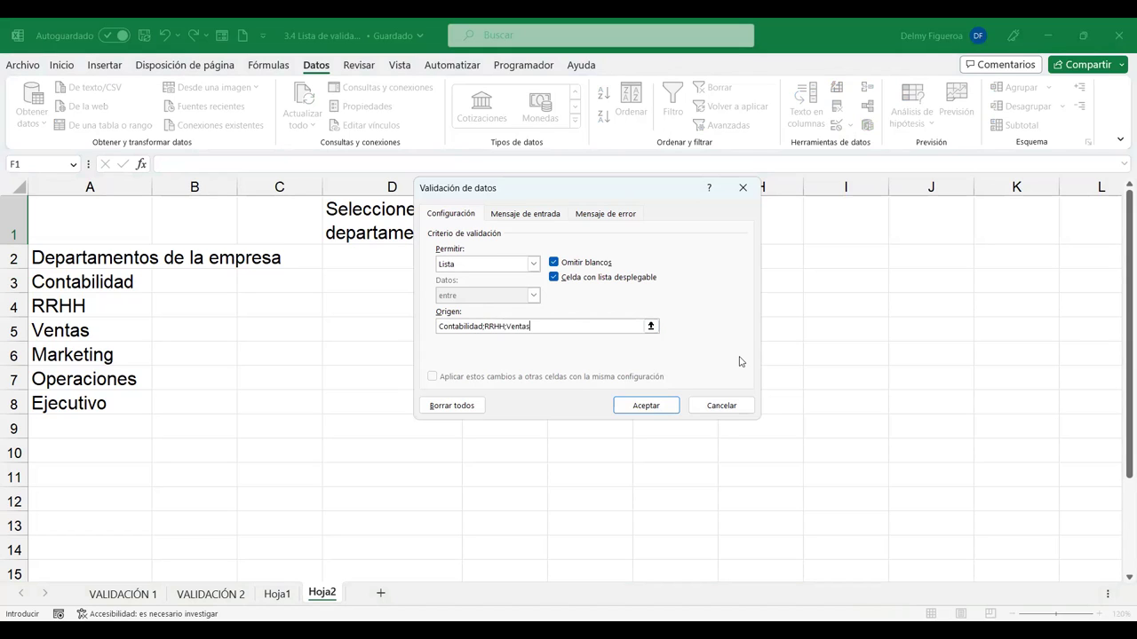
{"action": "type", "text": ";Marketing"}
{"action": "type", "text": ";Operaion"}
{"action": "type", "text": "ciones"}
{"action": "left_click", "coordinate": [670, 406]}
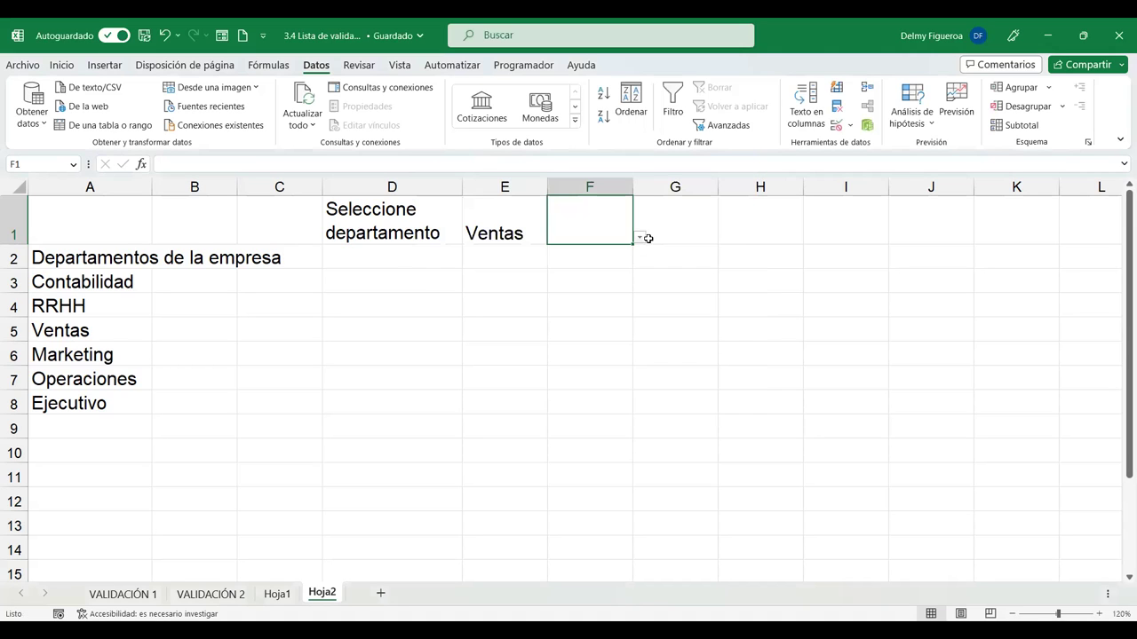
{"action": "left_click", "coordinate": [641, 238]}
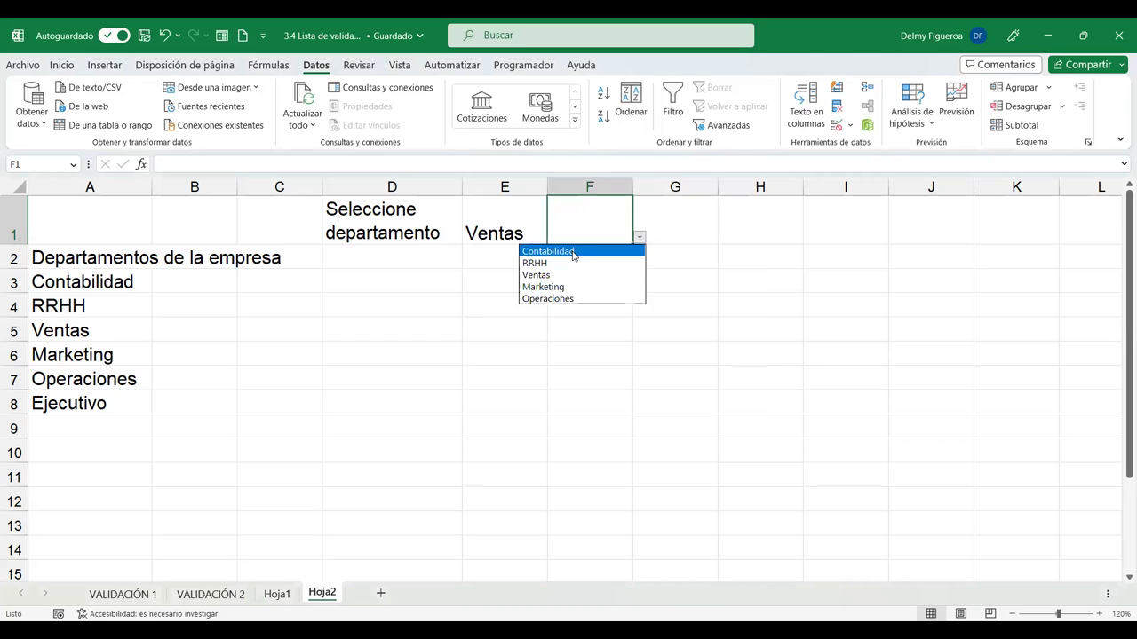
{"action": "left_click", "coordinate": [585, 353]}
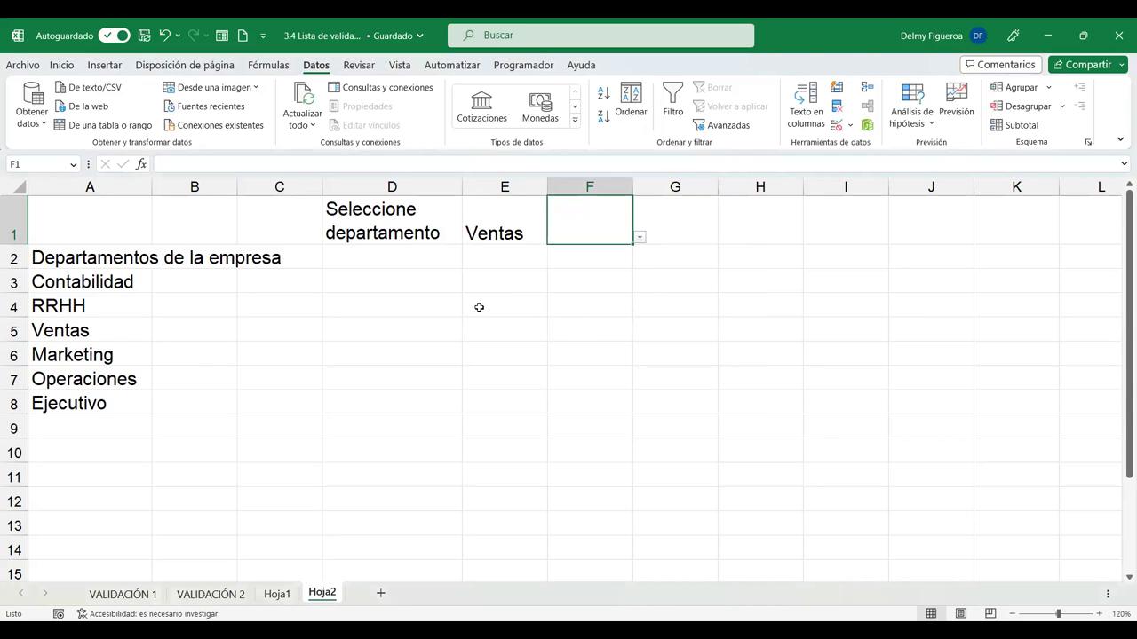
{"action": "left_click_drag", "start_coordinate": [92, 280], "coordinate": [91, 404]}
{"action": "left_click", "coordinate": [541, 254]}
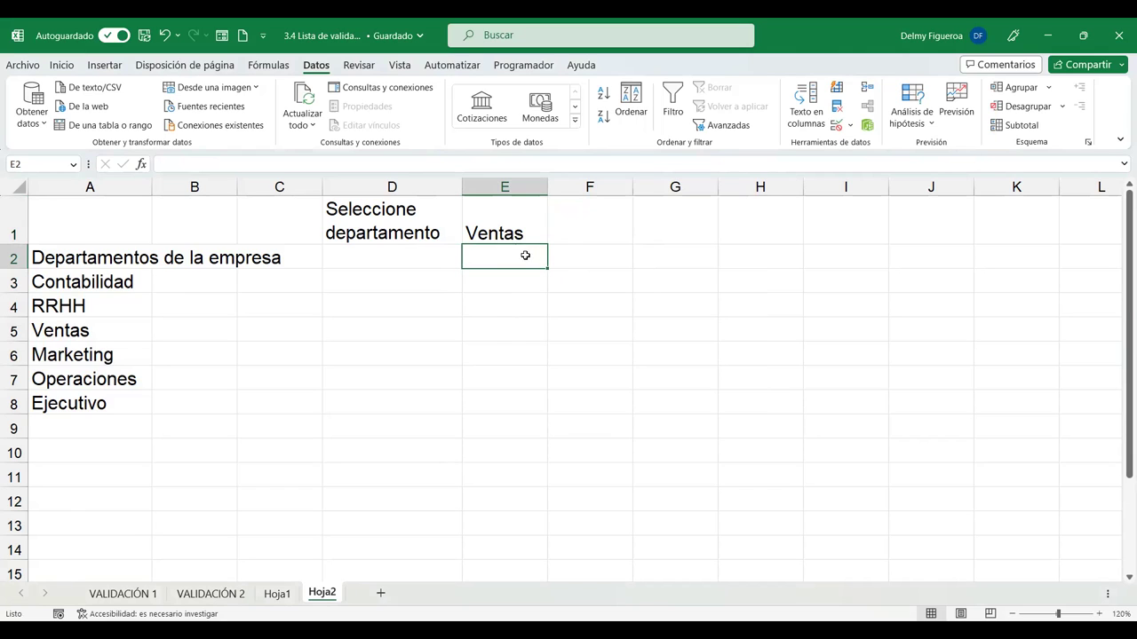
Confirm F1's validation, pick Operaciones from its dropdown, and autofit column F.
{"action": "left_click_drag", "start_coordinate": [100, 282], "coordinate": [102, 399]}
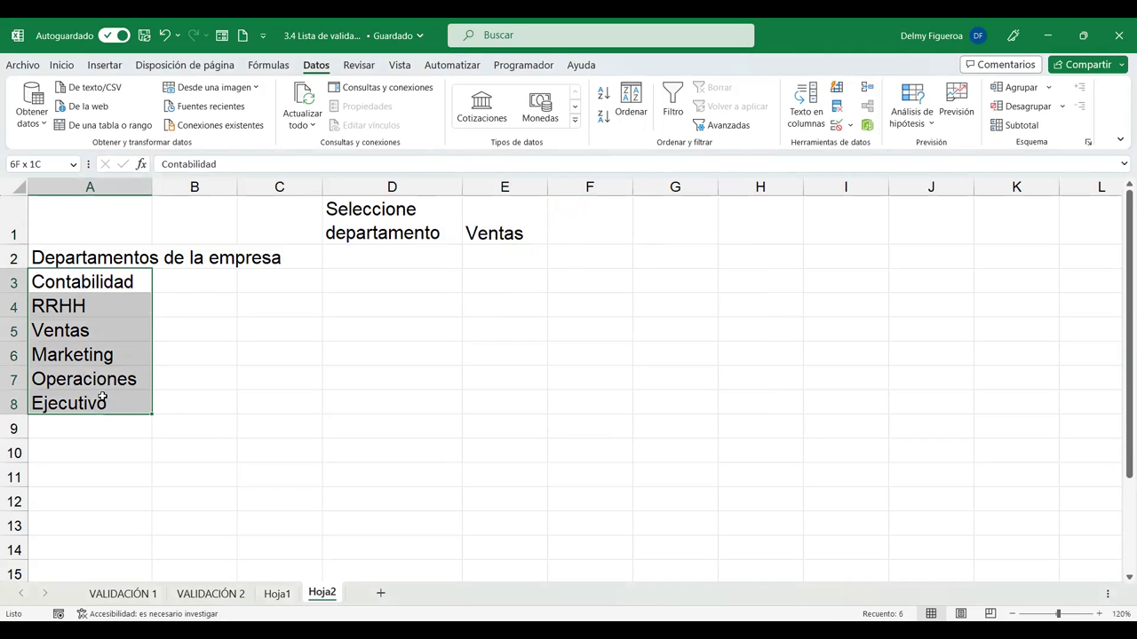
{"action": "left_click", "coordinate": [506, 215]}
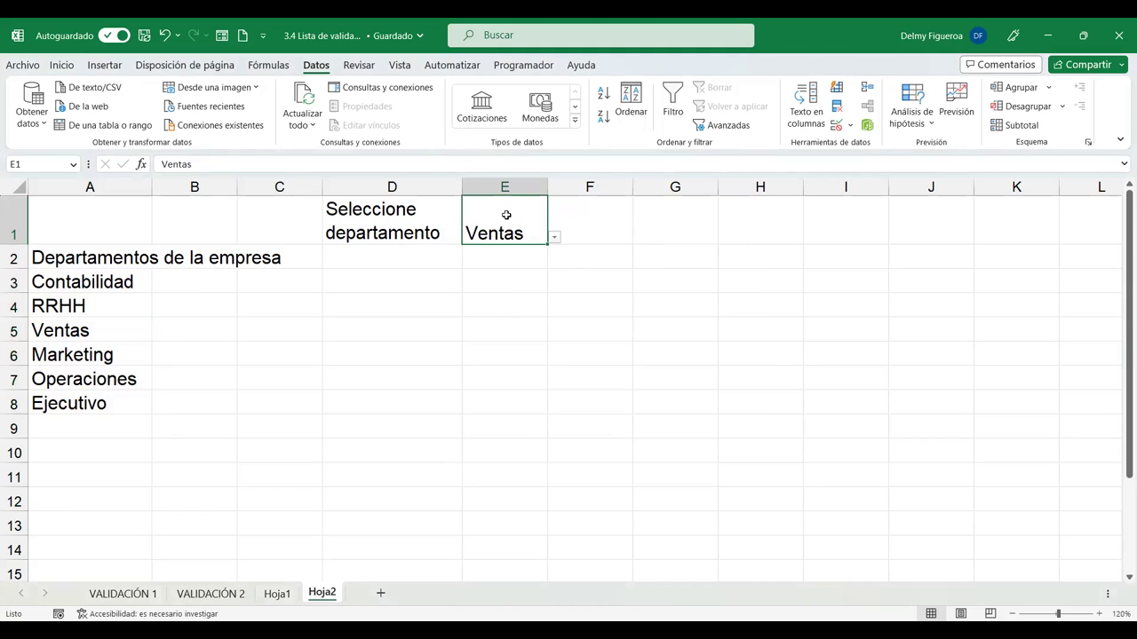
{"action": "left_click", "coordinate": [563, 210]}
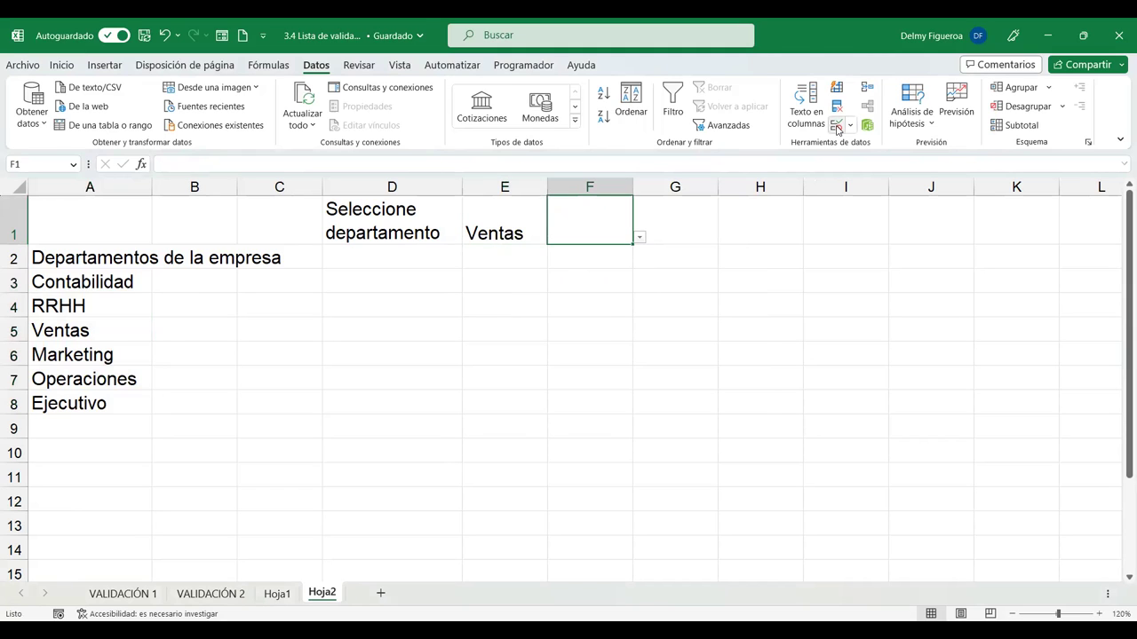
{"action": "left_click", "coordinate": [836, 128]}
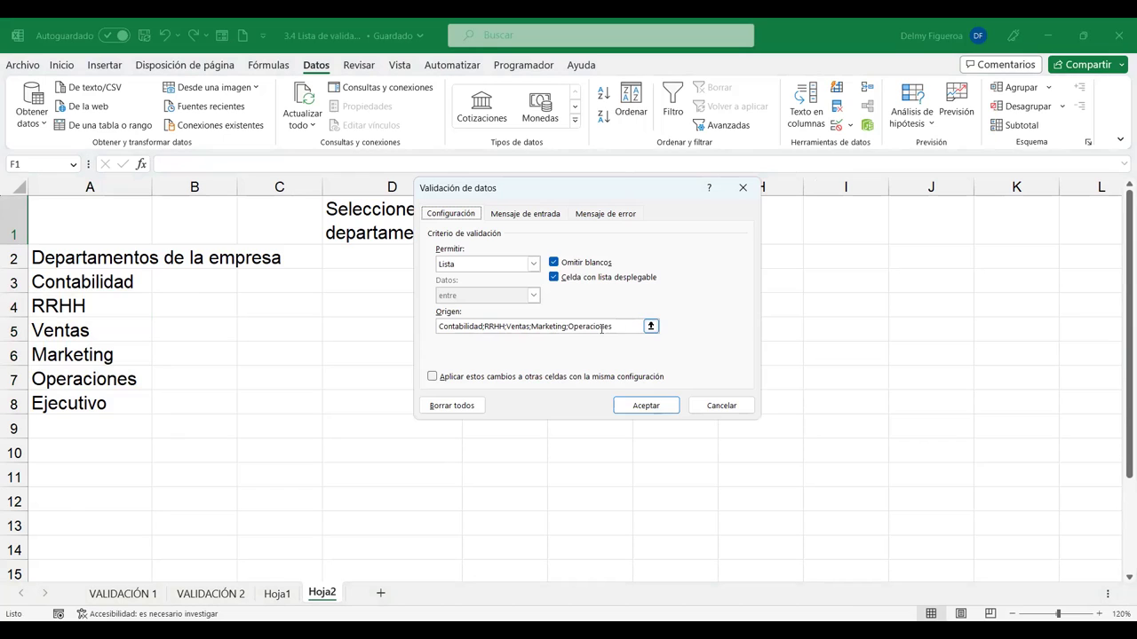
{"action": "left_click", "coordinate": [657, 406]}
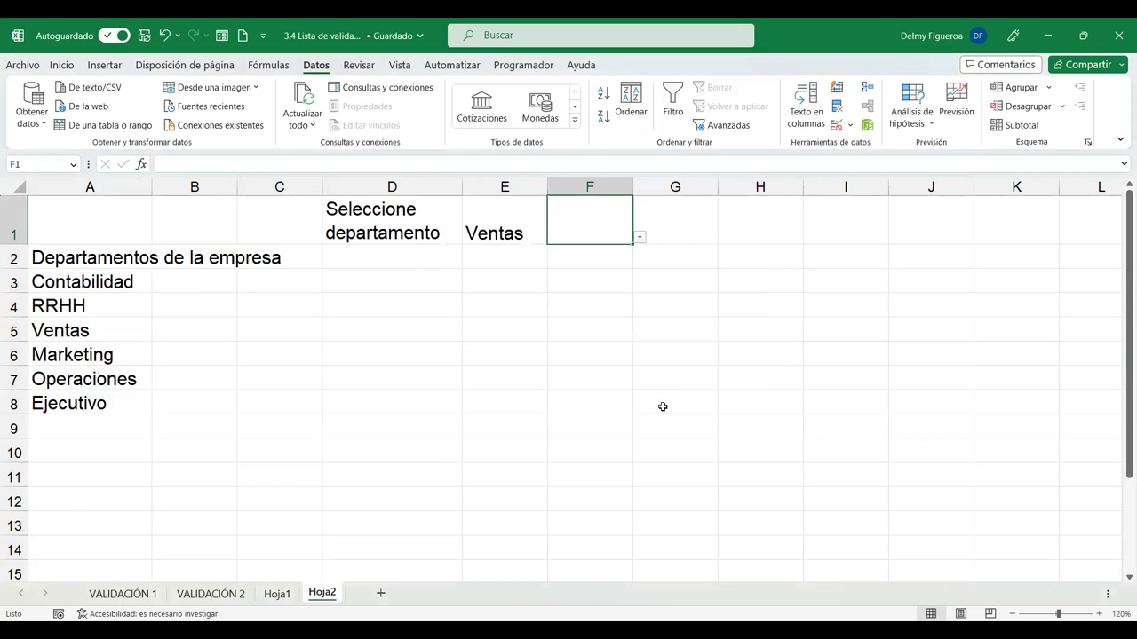
{"action": "left_click", "coordinate": [639, 237]}
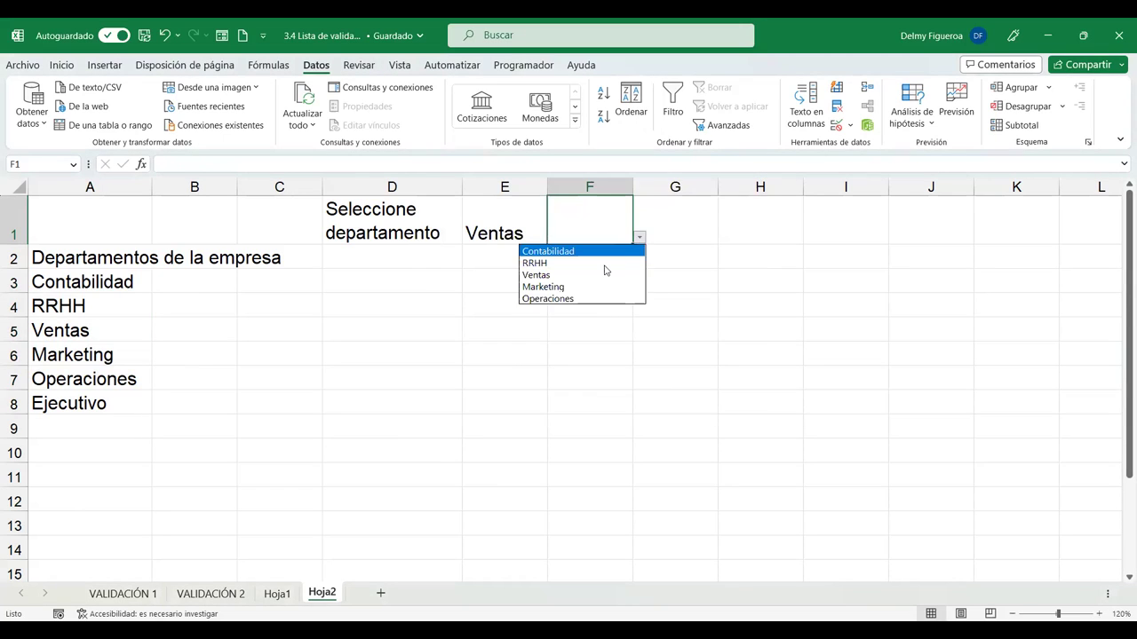
{"action": "left_click", "coordinate": [586, 298]}
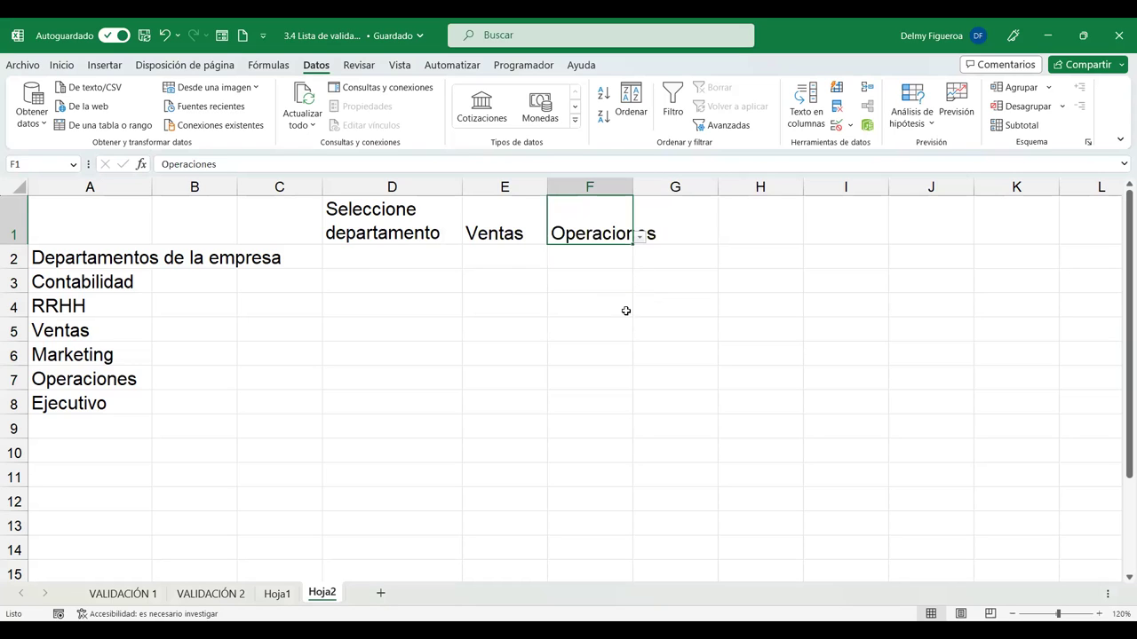
{"action": "double_click", "coordinate": [632, 187]}
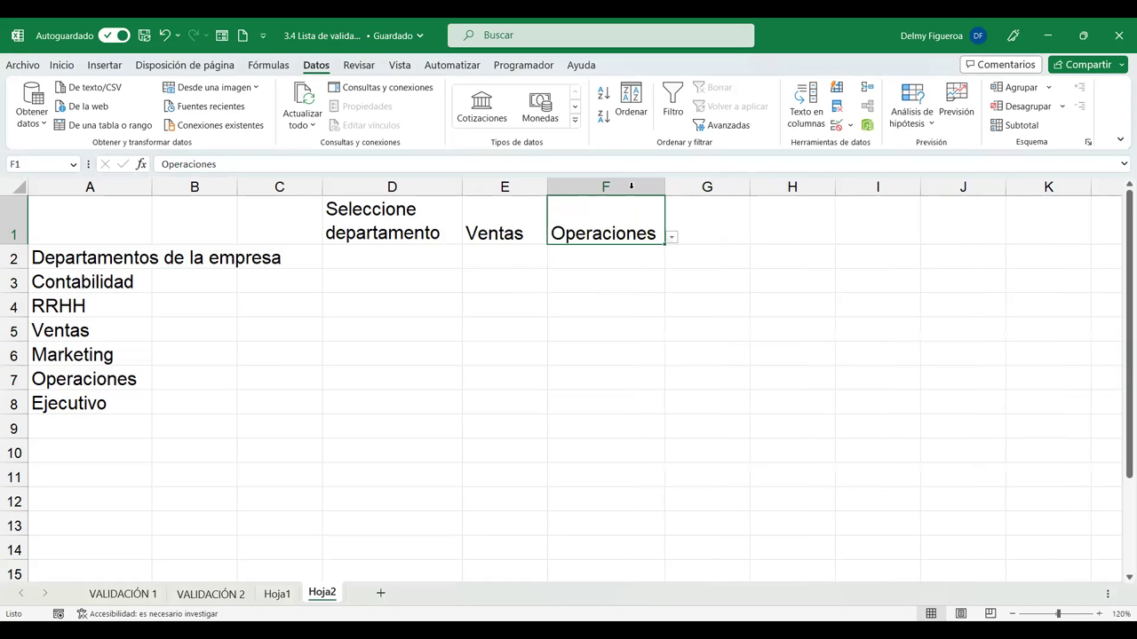
{"action": "left_click", "coordinate": [772, 279]}
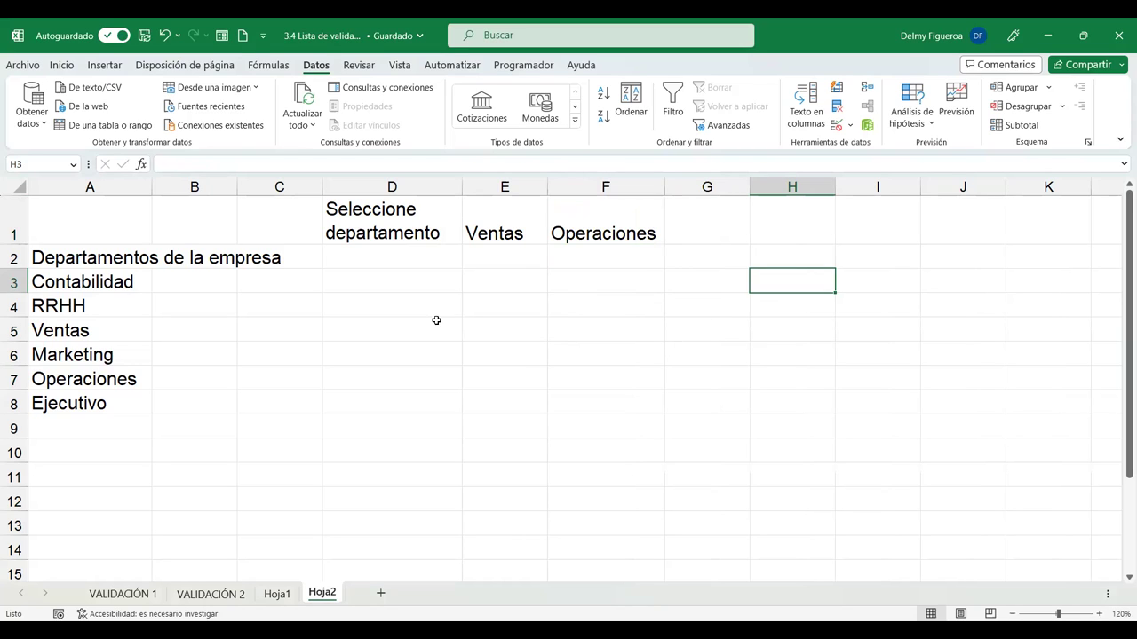
{"action": "left_click", "coordinate": [835, 127]}
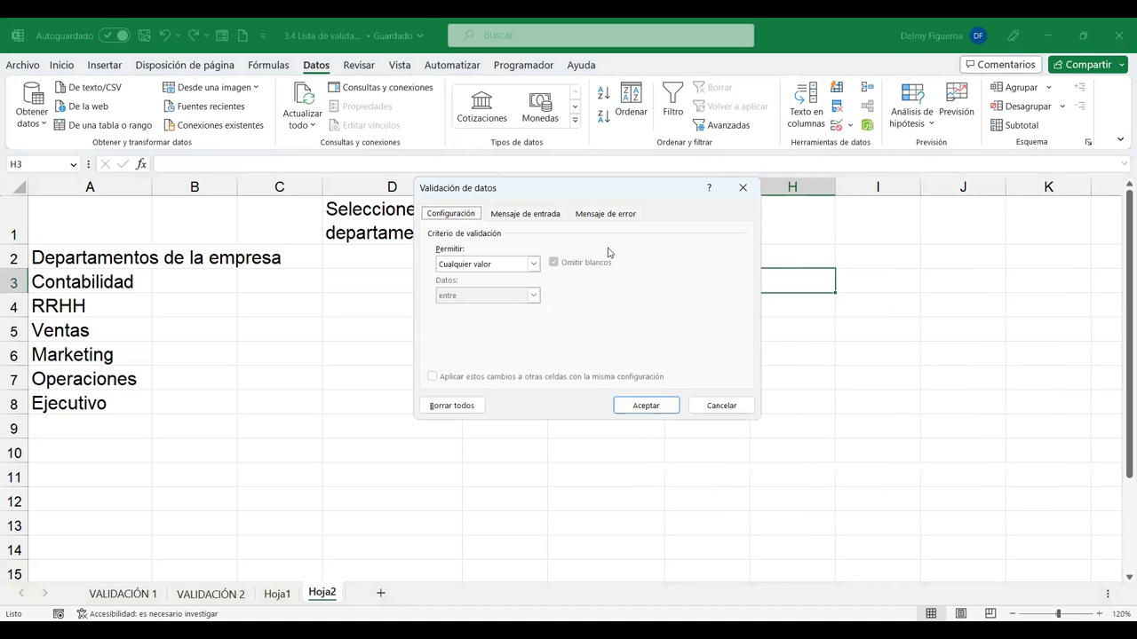
{"action": "left_click", "coordinate": [532, 266]}
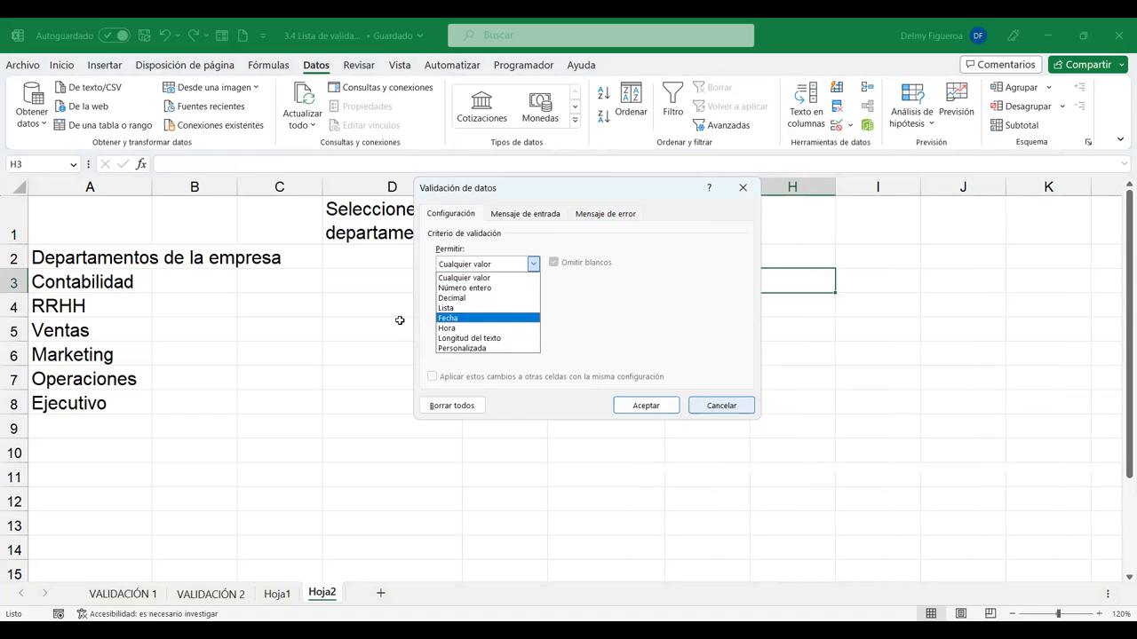
{"action": "key", "text": "Escape"}
{"action": "key", "text": "Escape"}
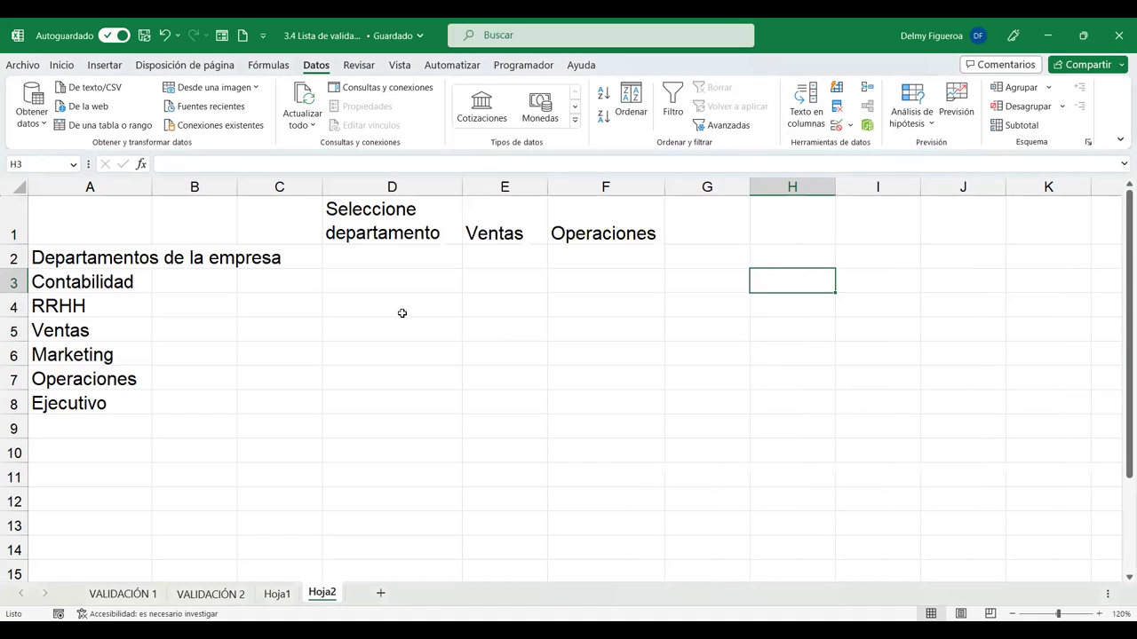
Enter the label 'Fecha de inicio' in A10.
{"action": "left_click", "coordinate": [132, 449]}
{"action": "type", "text": "Fech de"}
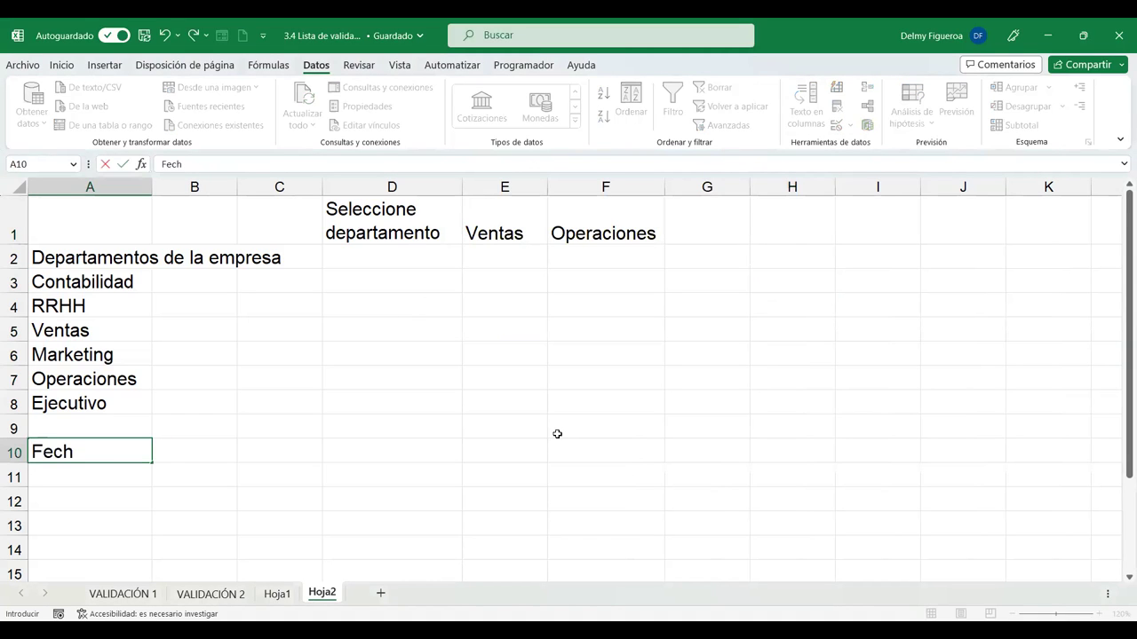
{"action": "key", "text": "BackSpace"}
{"action": "key", "text": "BackSpace"}
{"action": "key", "text": "BackSpace"}
{"action": "type", "text": "a de inicio"}
{"action": "key", "text": "Return"}
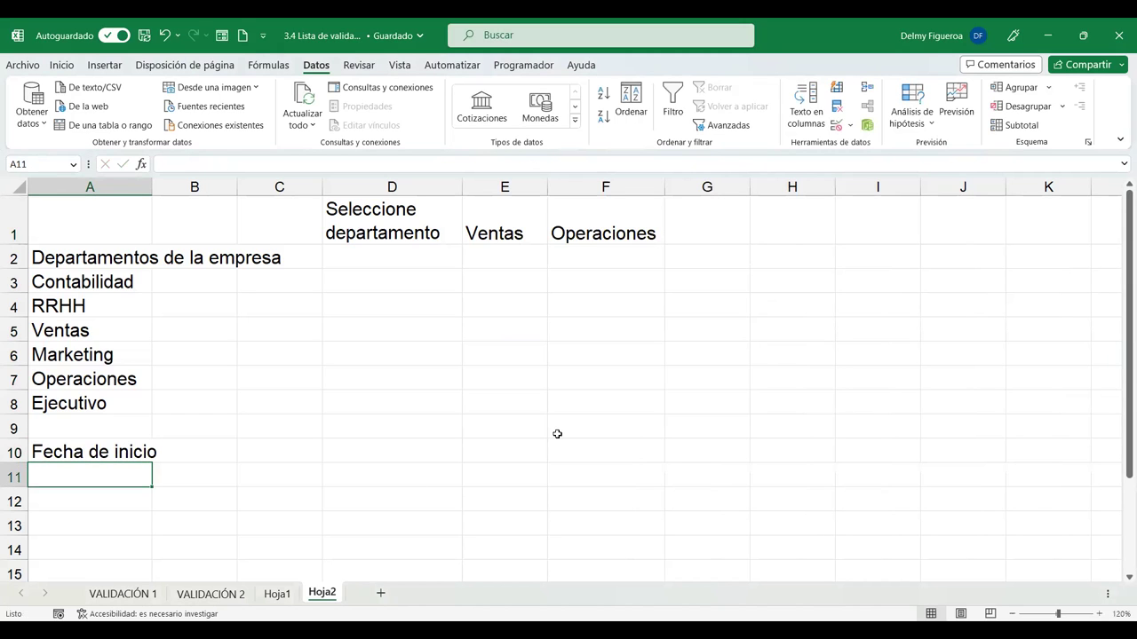
{"action": "key", "text": "Up"}
{"action": "key", "text": "Right"}
Enter 'Fecha de finalización' in B10 and widen columns A and B to fit.
{"action": "type", "text": "Fe"}
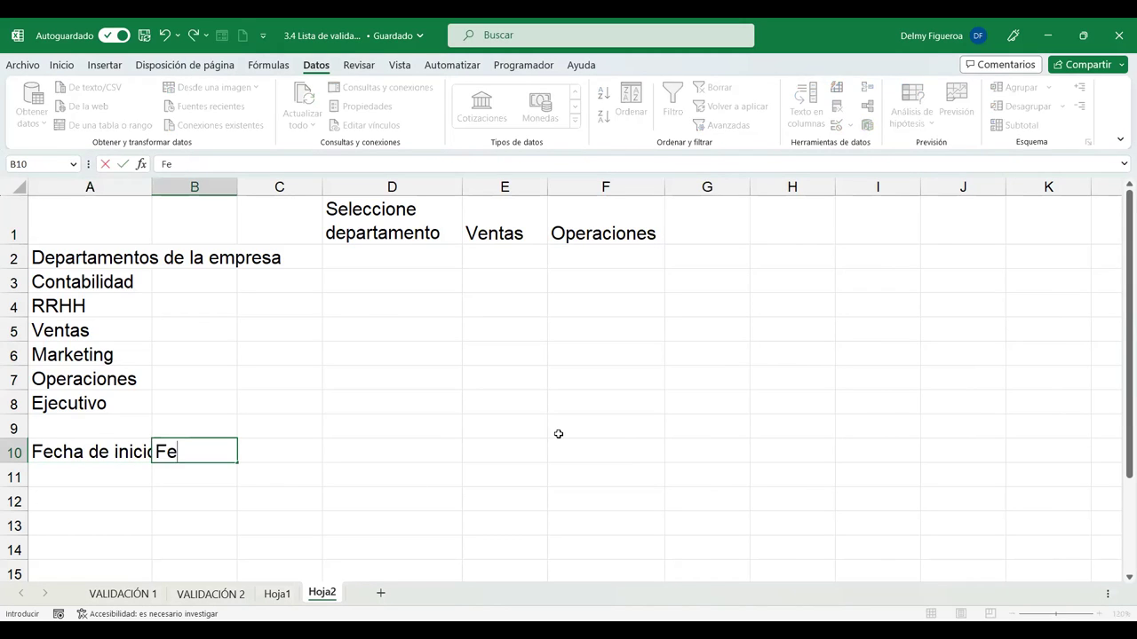
{"action": "type", "text": "cha de fi"}
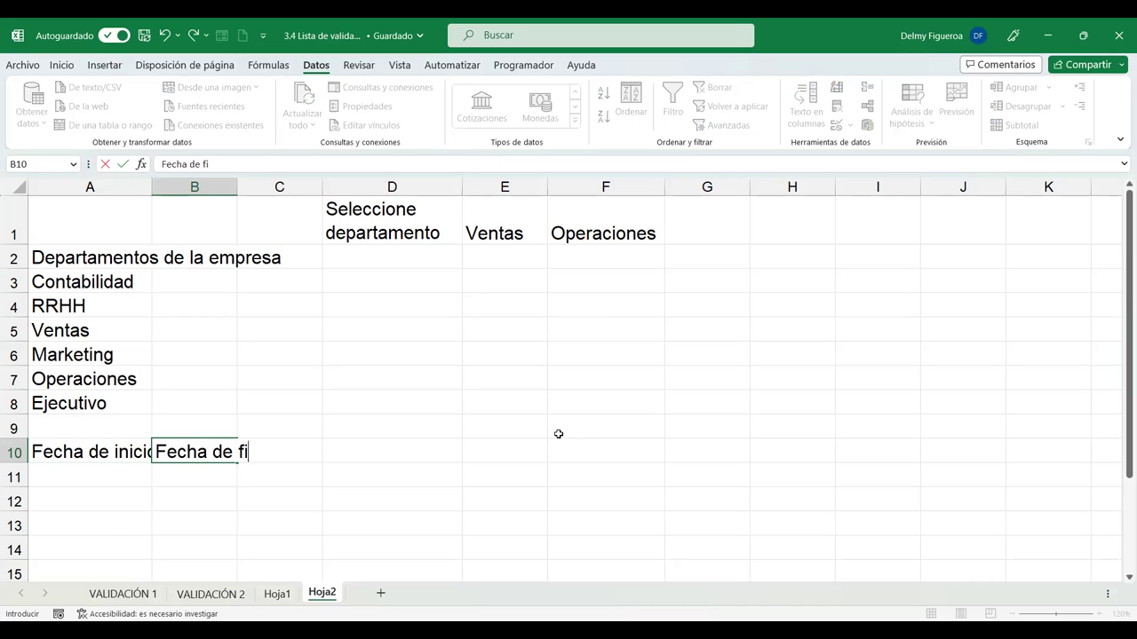
{"action": "type", "text": "nalización"}
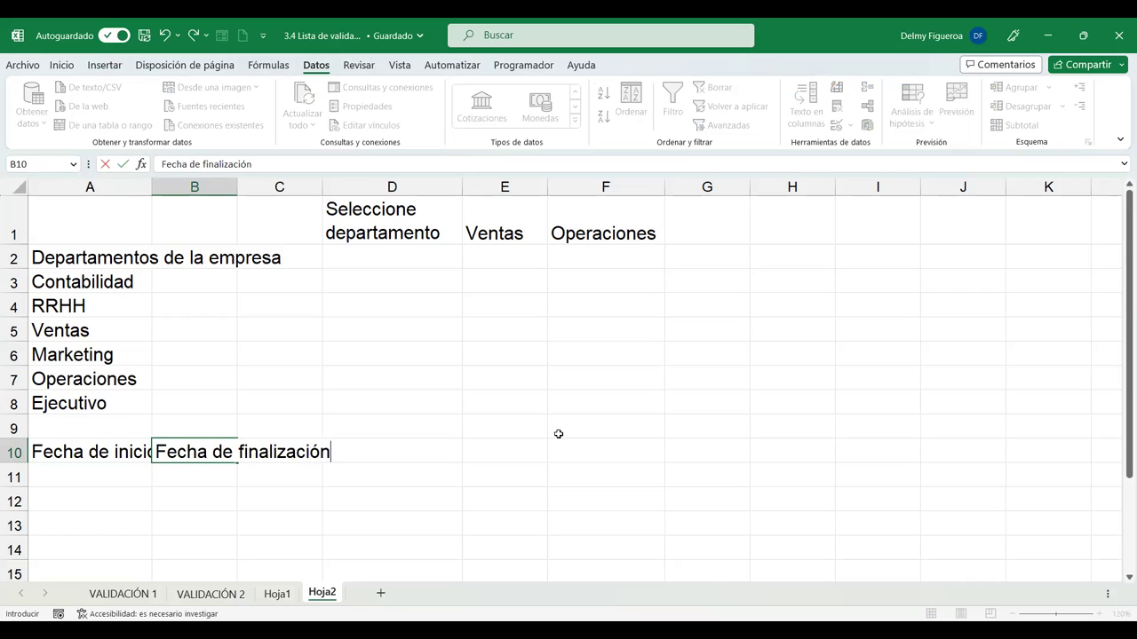
{"action": "key", "text": "Return"}
{"action": "left_click_drag", "start_coordinate": [152, 186], "coordinate": [163, 186]}
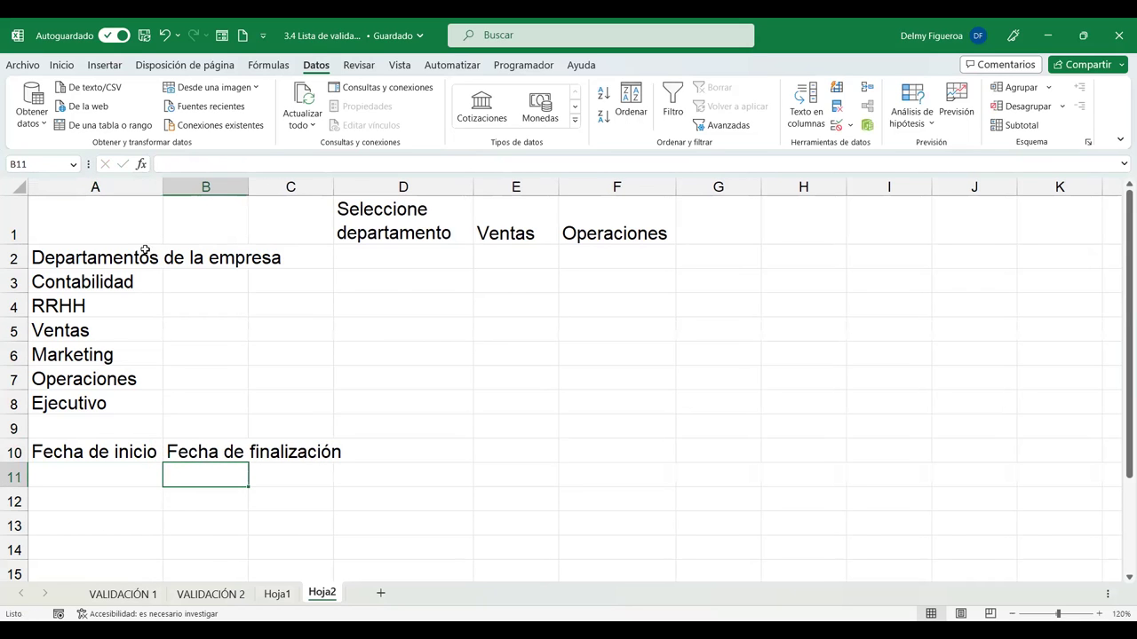
{"action": "left_click", "coordinate": [110, 476]}
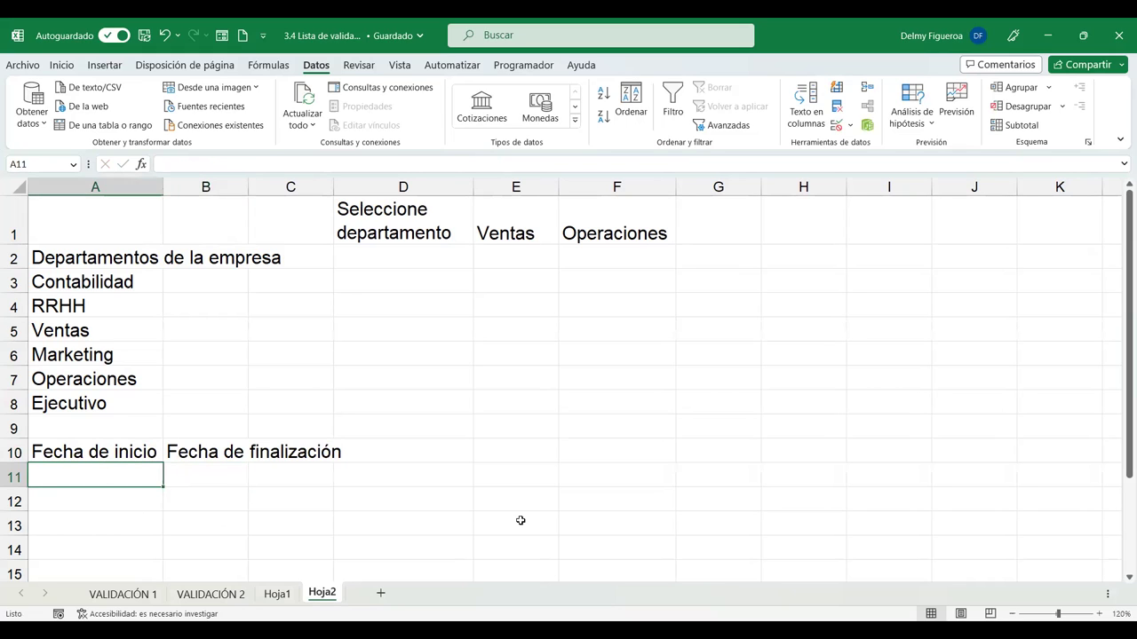
{"action": "double_click", "coordinate": [249, 185]}
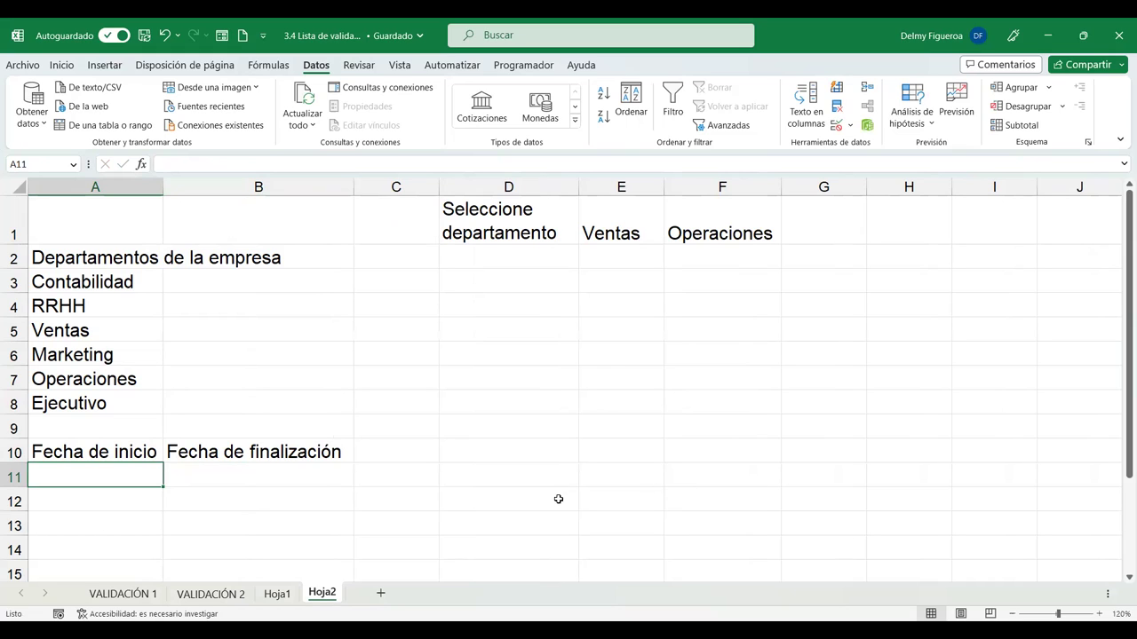
Enter the formula =HOY() in G11 so it shows today's date, 15/6/2023.
{"action": "left_click", "coordinate": [847, 476]}
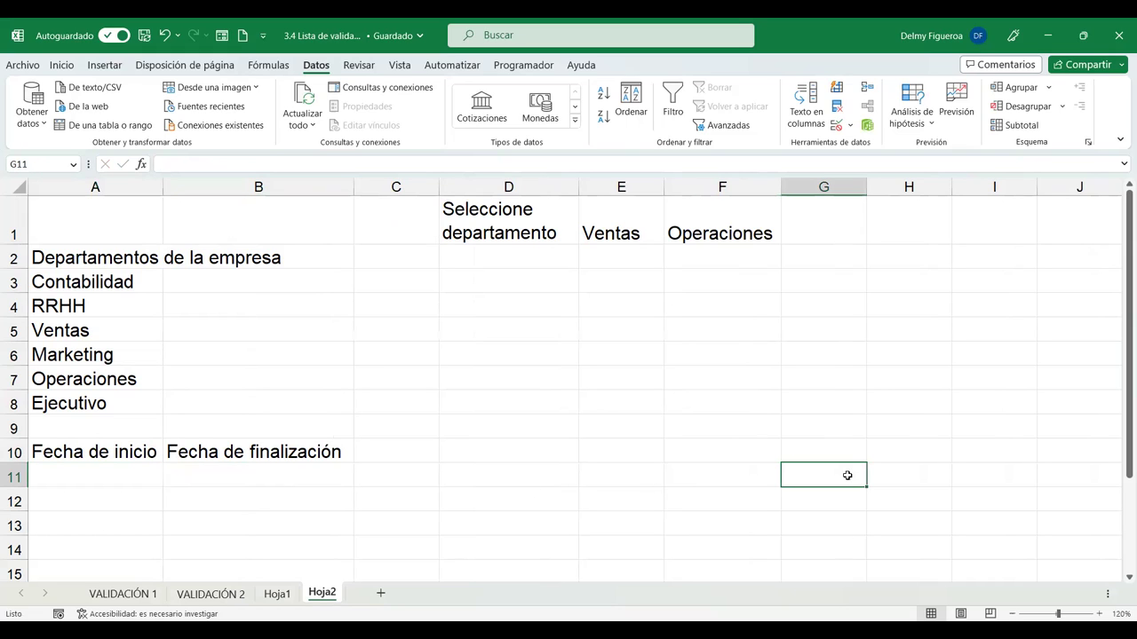
{"action": "type", "text": "+"}
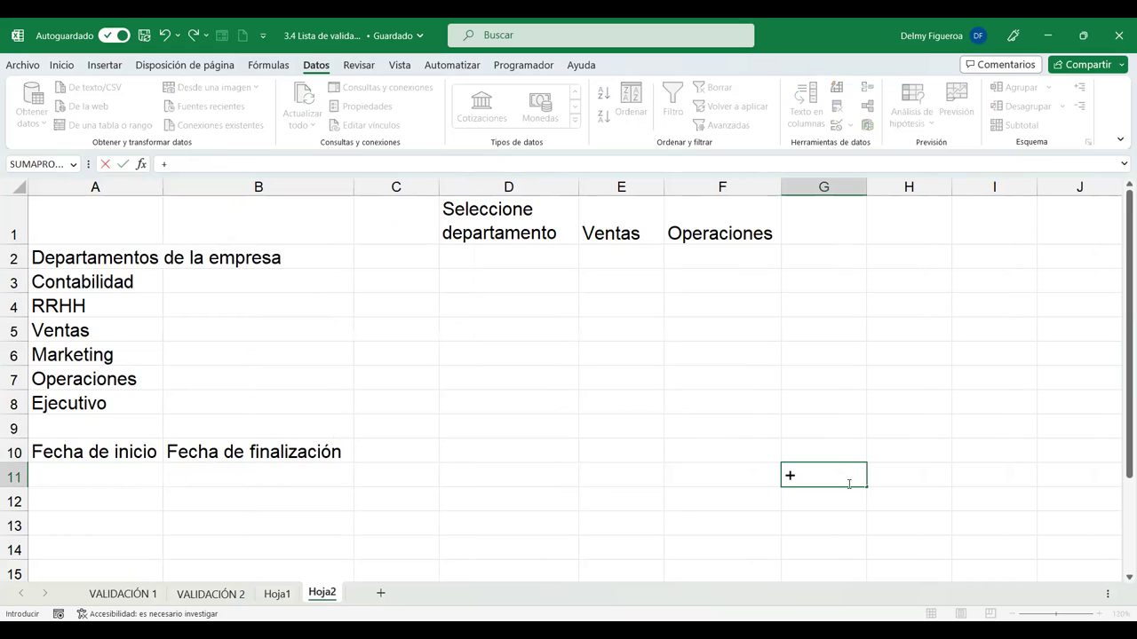
{"action": "type", "text": "hoy"}
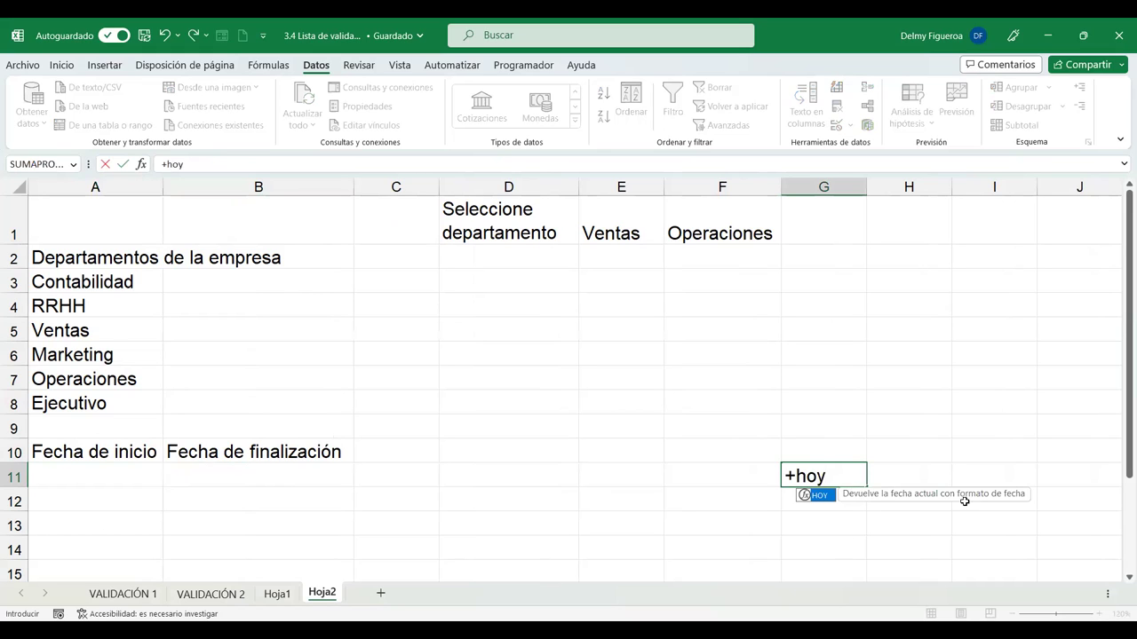
{"action": "double_click", "coordinate": [817, 494]}
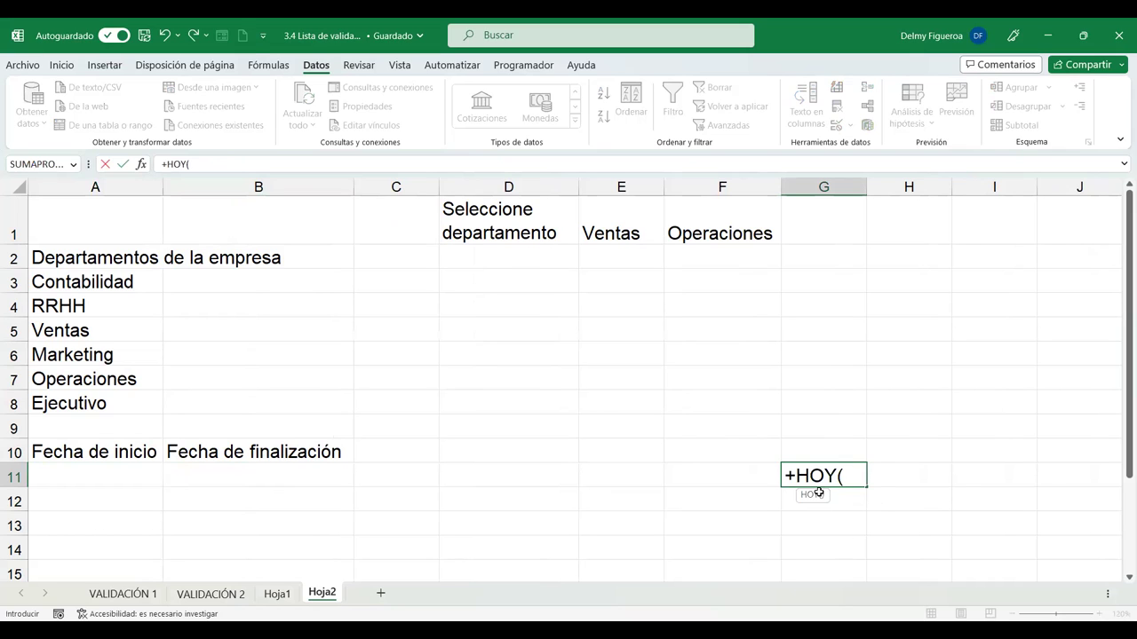
{"action": "key", "text": "Return"}
{"action": "left_click", "coordinate": [835, 476]}
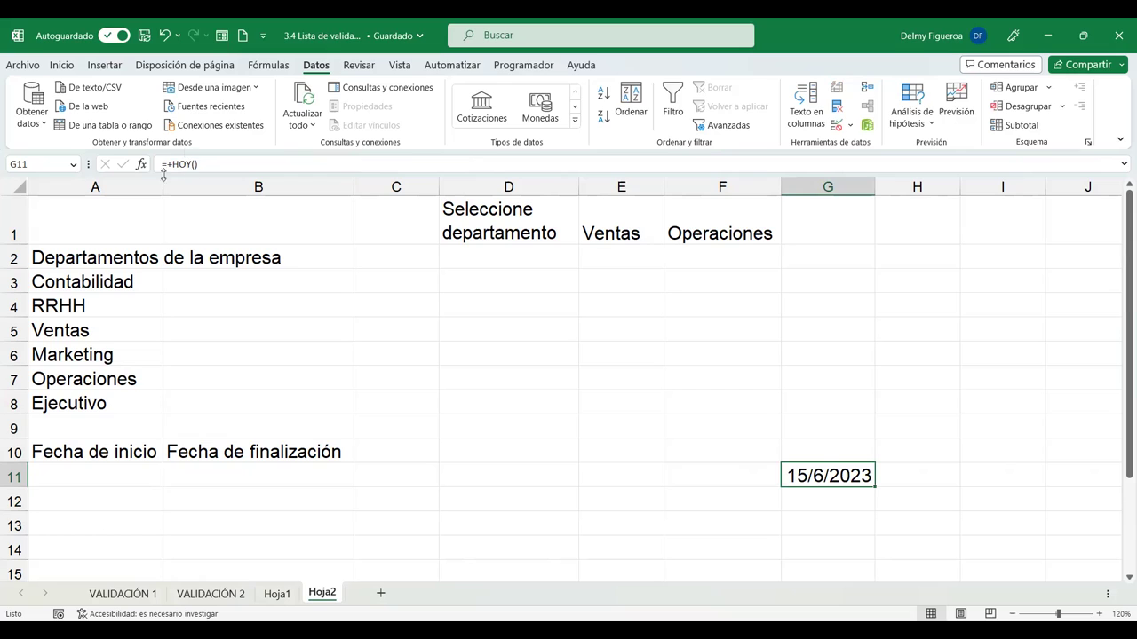
{"action": "left_click", "coordinate": [122, 476]}
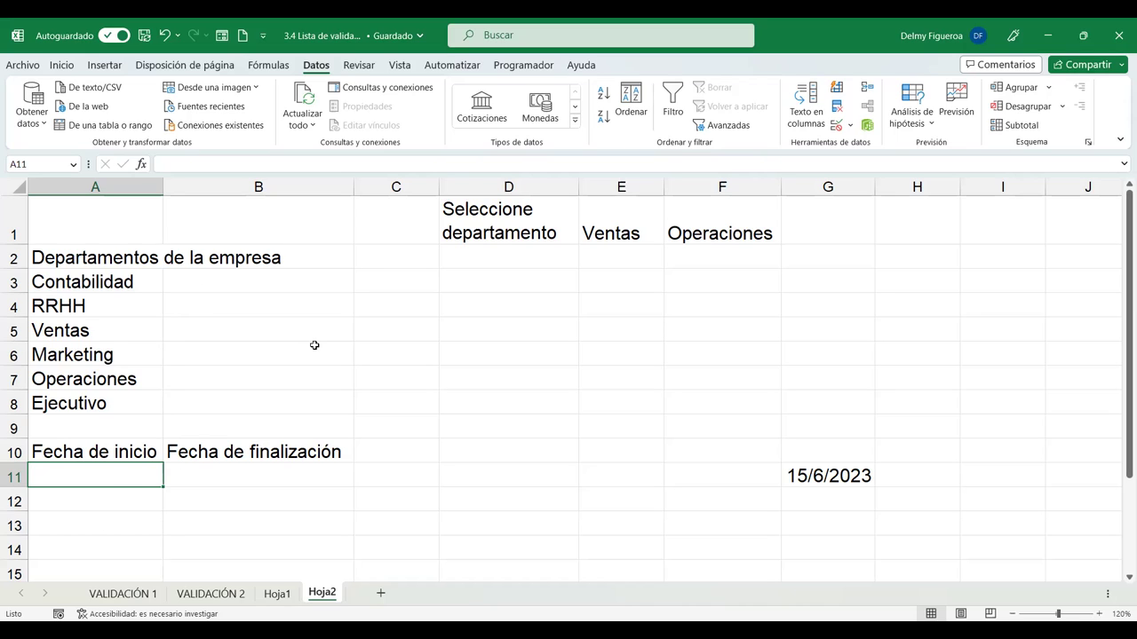
Give A11 a Fecha validation rule accepting only dates greater than =HOY().
{"action": "left_click", "coordinate": [835, 129]}
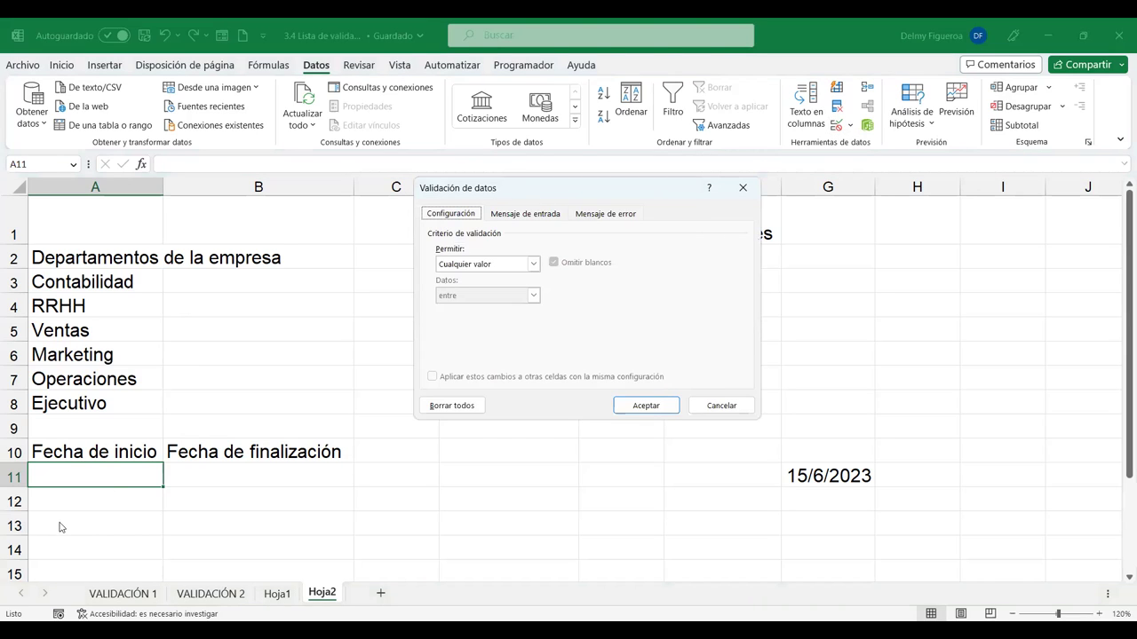
{"action": "left_click", "coordinate": [511, 268]}
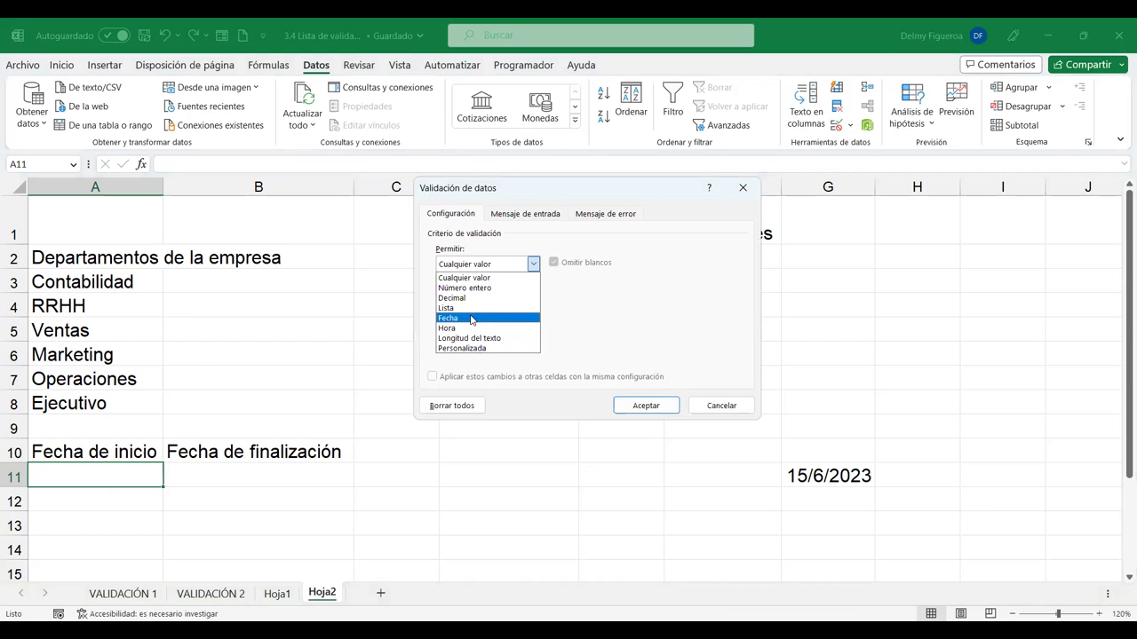
{"action": "left_click", "coordinate": [470, 318]}
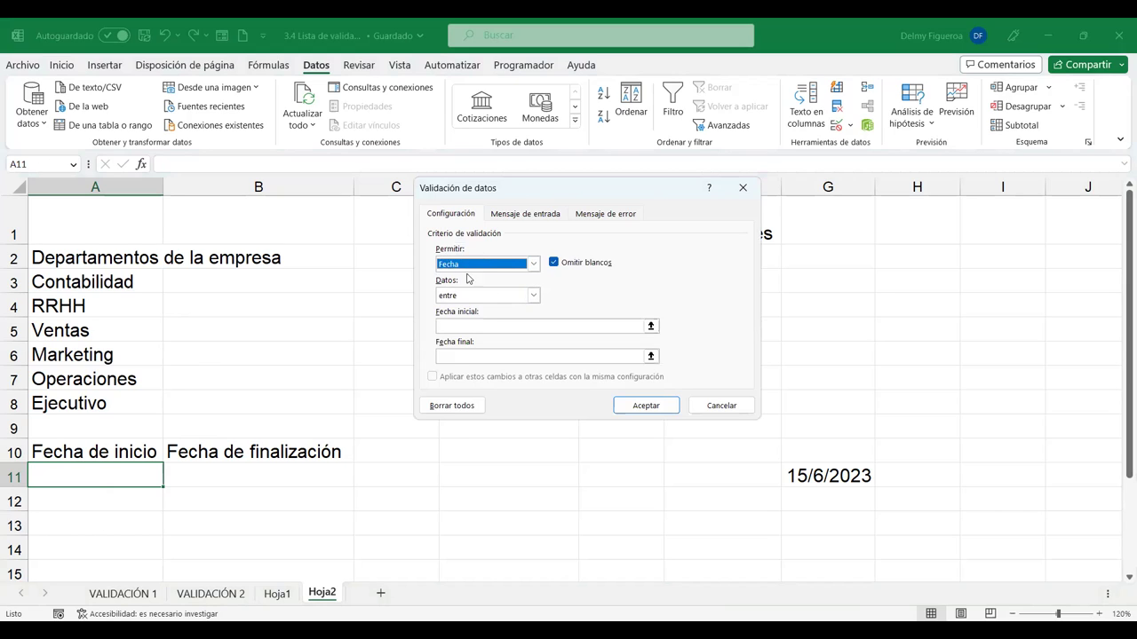
{"action": "left_click", "coordinate": [532, 297]}
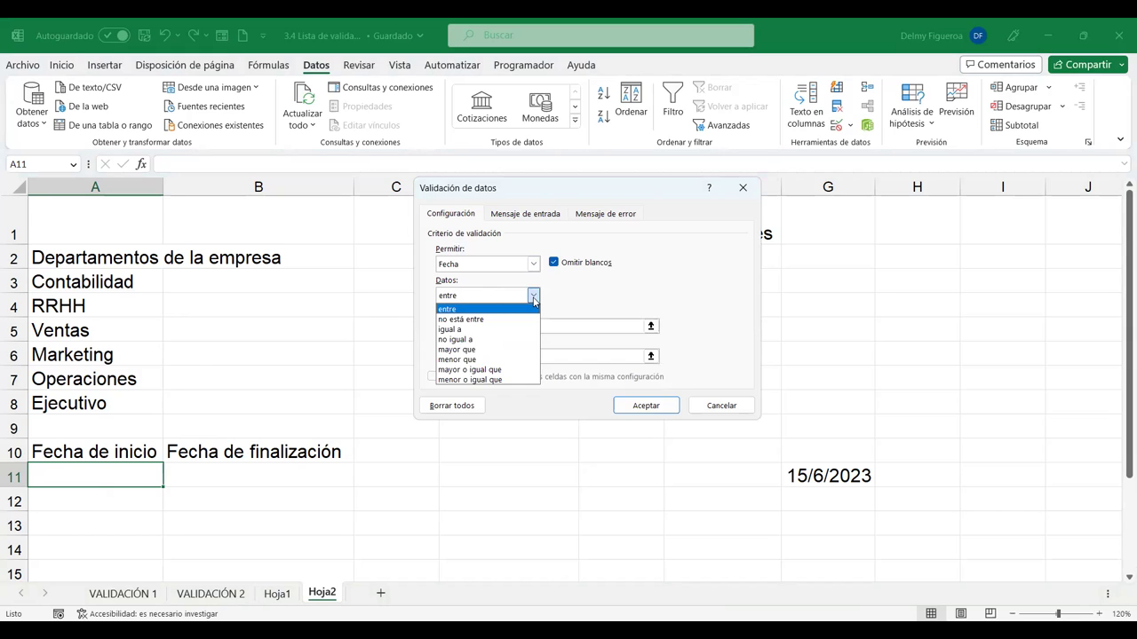
{"action": "left_click", "coordinate": [487, 350]}
{"action": "left_click", "coordinate": [502, 327]}
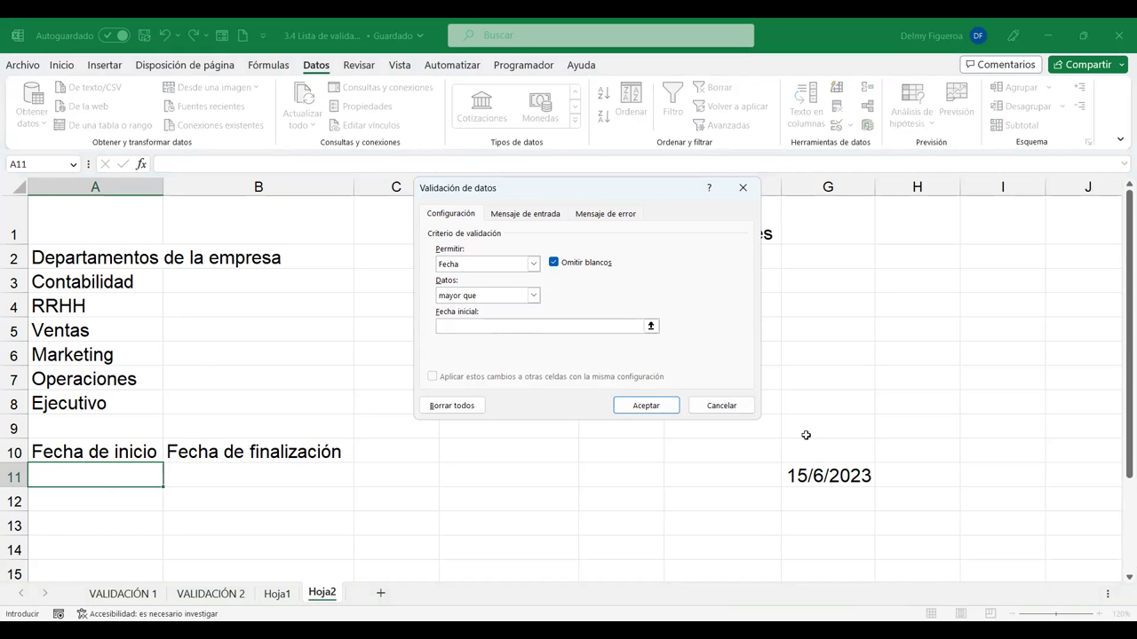
{"action": "type", "text": "=HOY()"}
{"action": "left_click", "coordinate": [647, 406]}
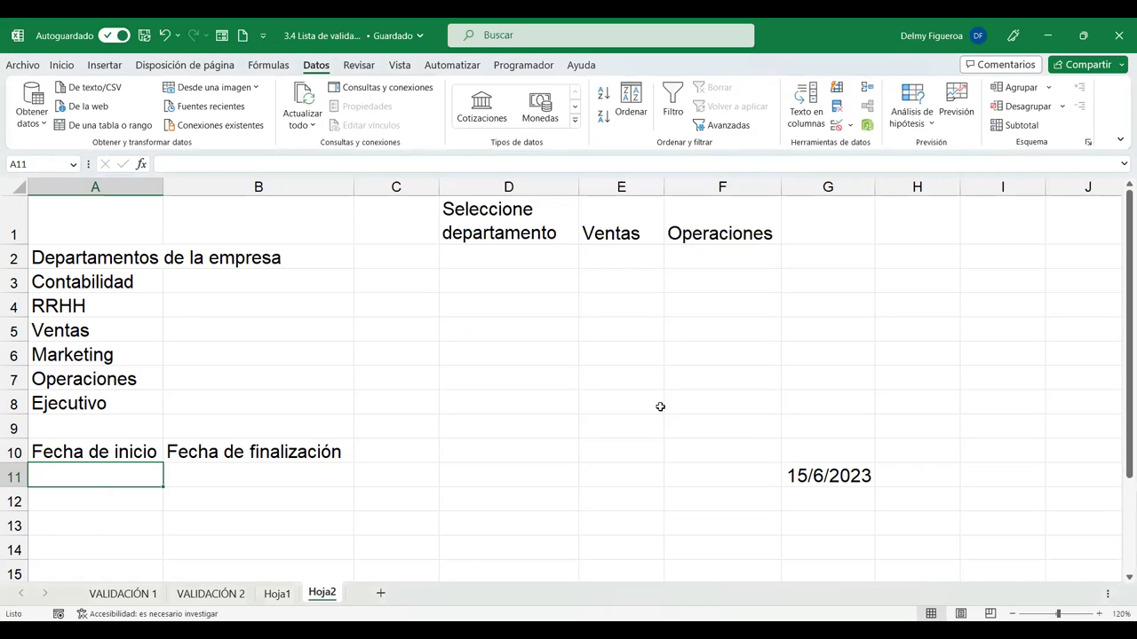
Try 15/6/2023 in A11, discard the rejected entry, and enter 16/6/2023 instead.
{"action": "type", "text": "15/6/2023"}
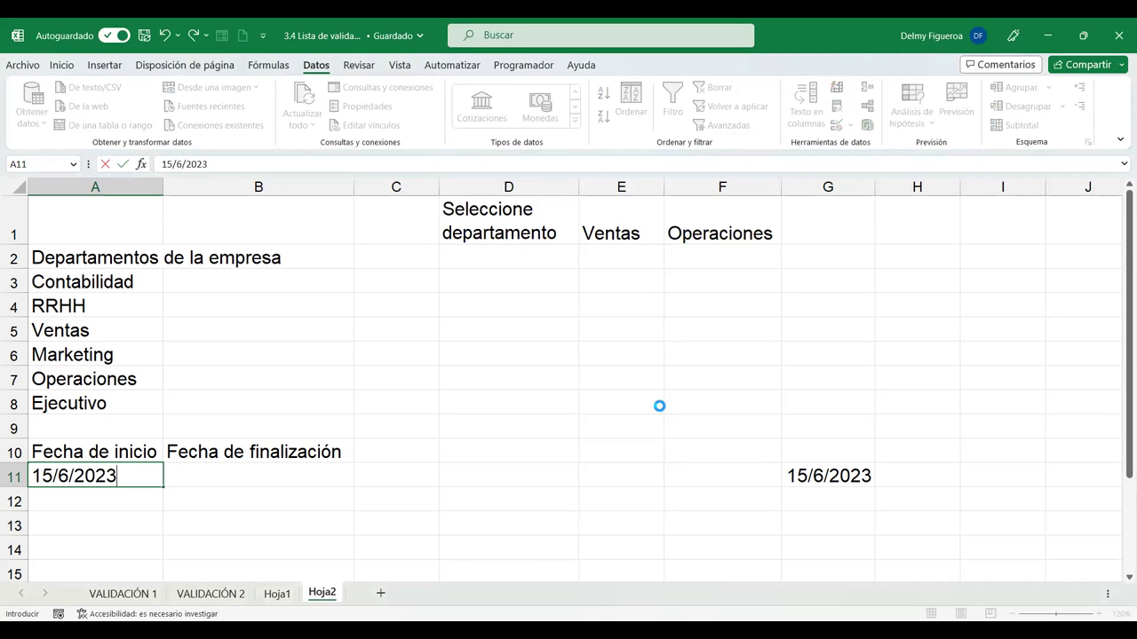
{"action": "key", "text": "Return"}
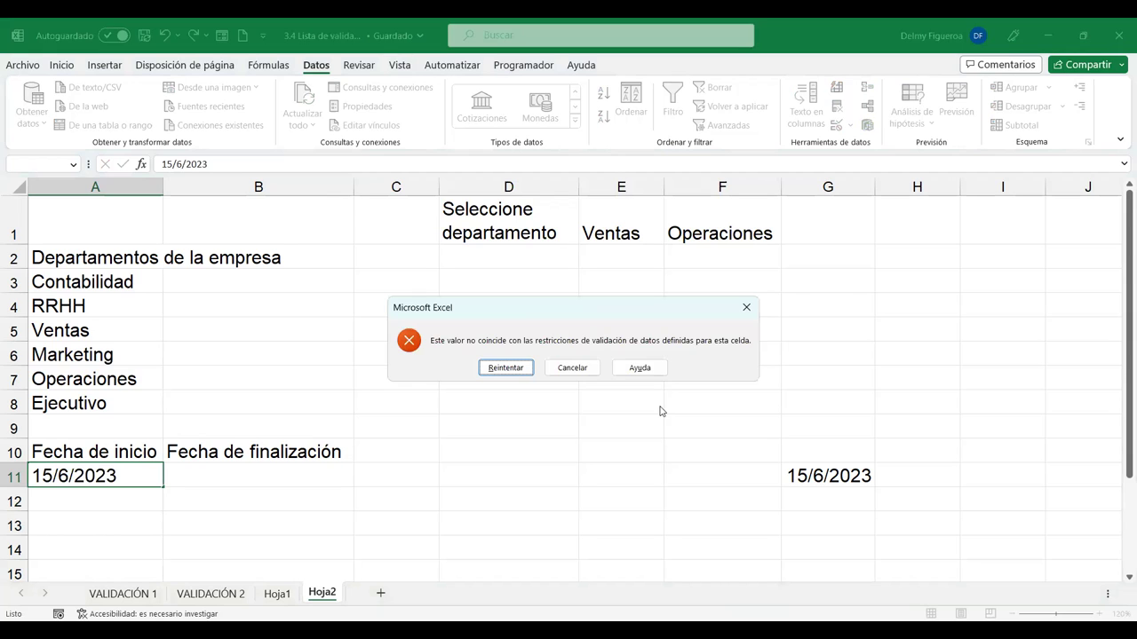
{"action": "key", "text": "Escape"}
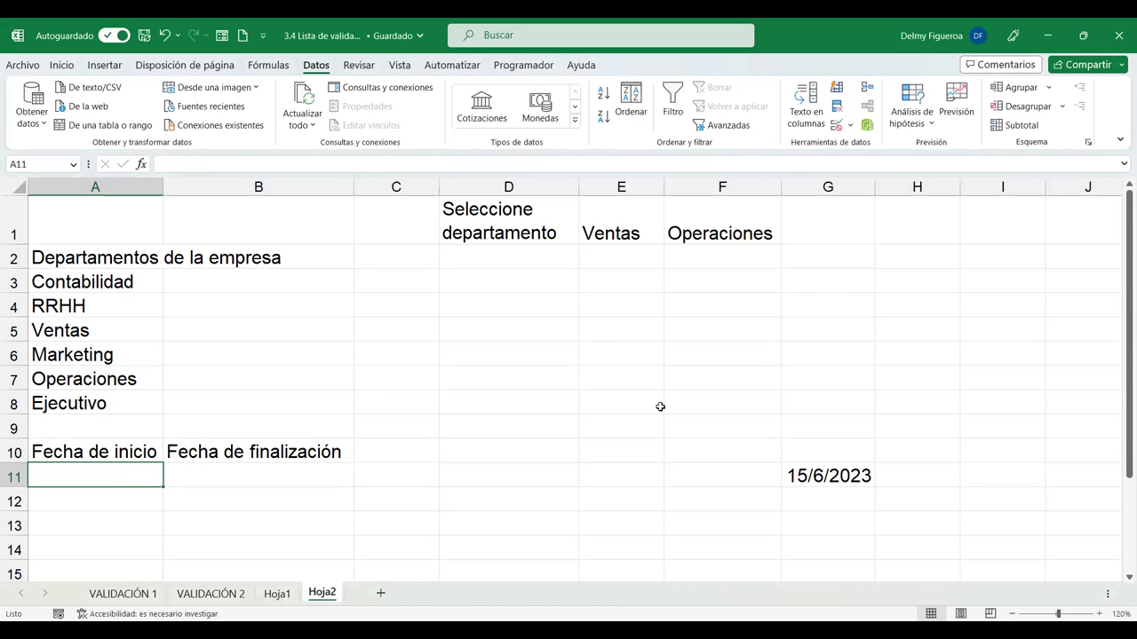
{"action": "type", "text": "16/6/2023"}
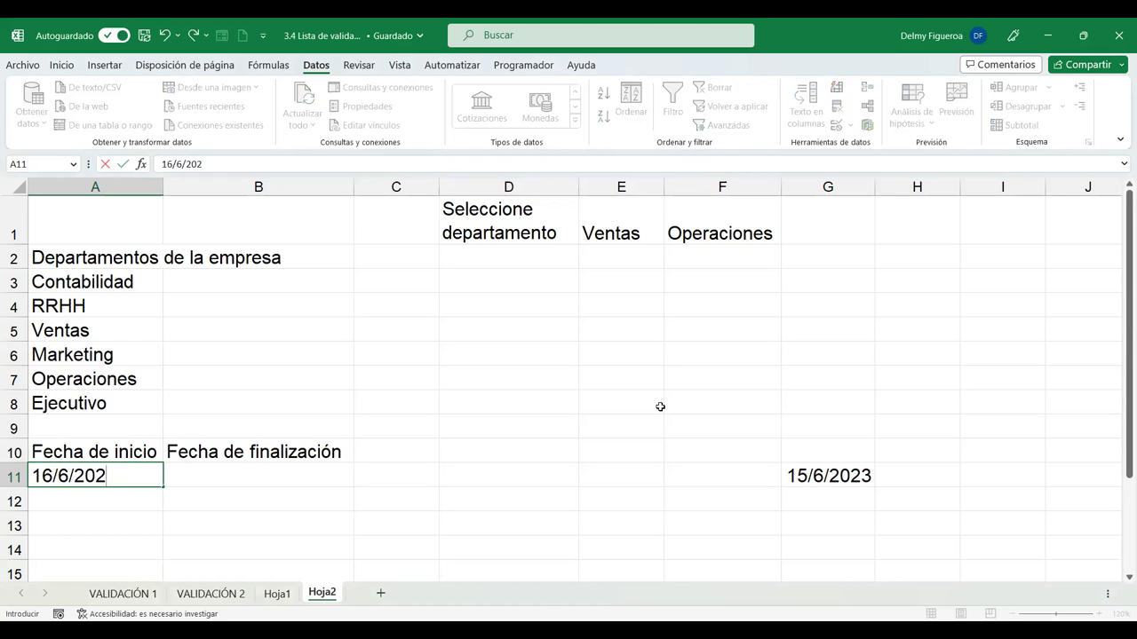
{"action": "key", "text": "Return"}
{"action": "left_click", "coordinate": [135, 477]}
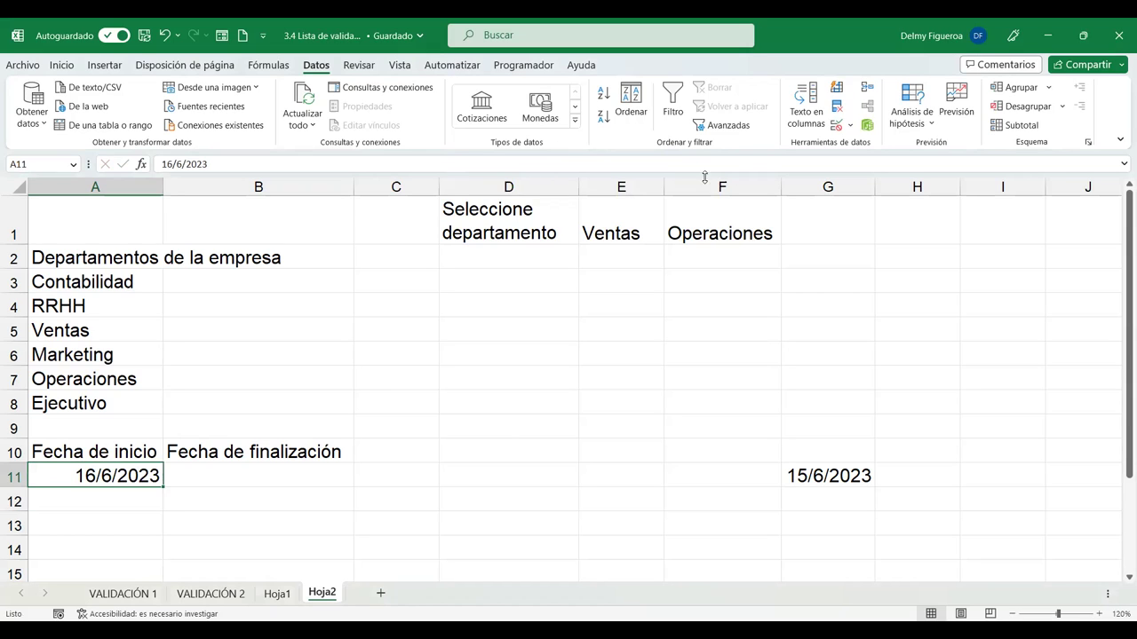
Change A11's minimum date from =HOY() to =HOY()+1, then type 16/6/2023 again.
{"action": "left_click", "coordinate": [839, 126]}
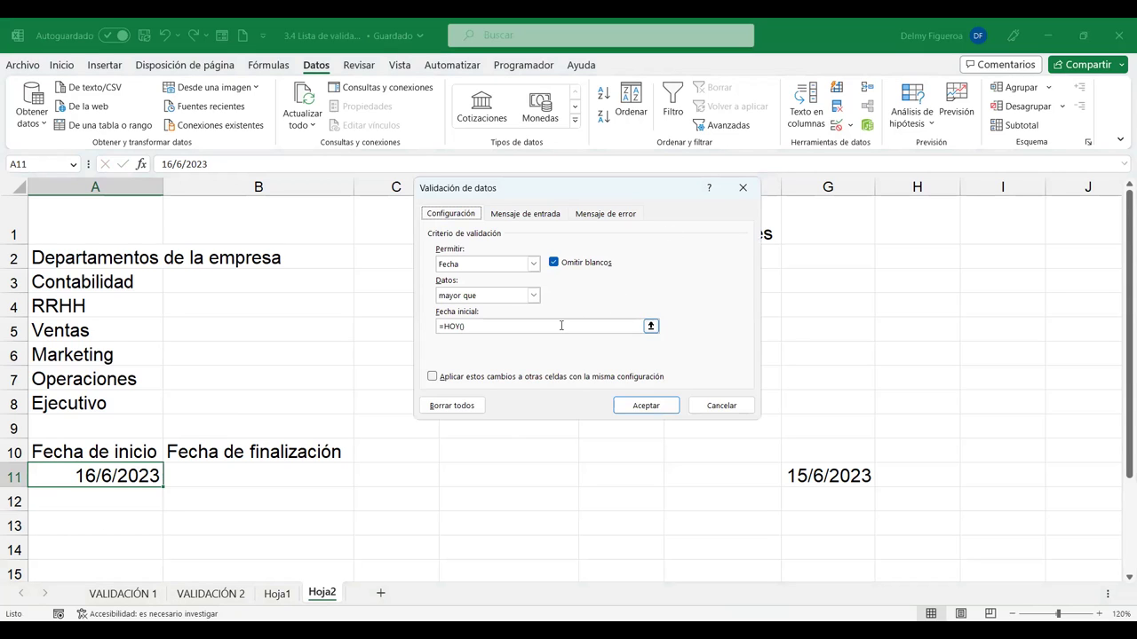
{"action": "left_click", "coordinate": [715, 406]}
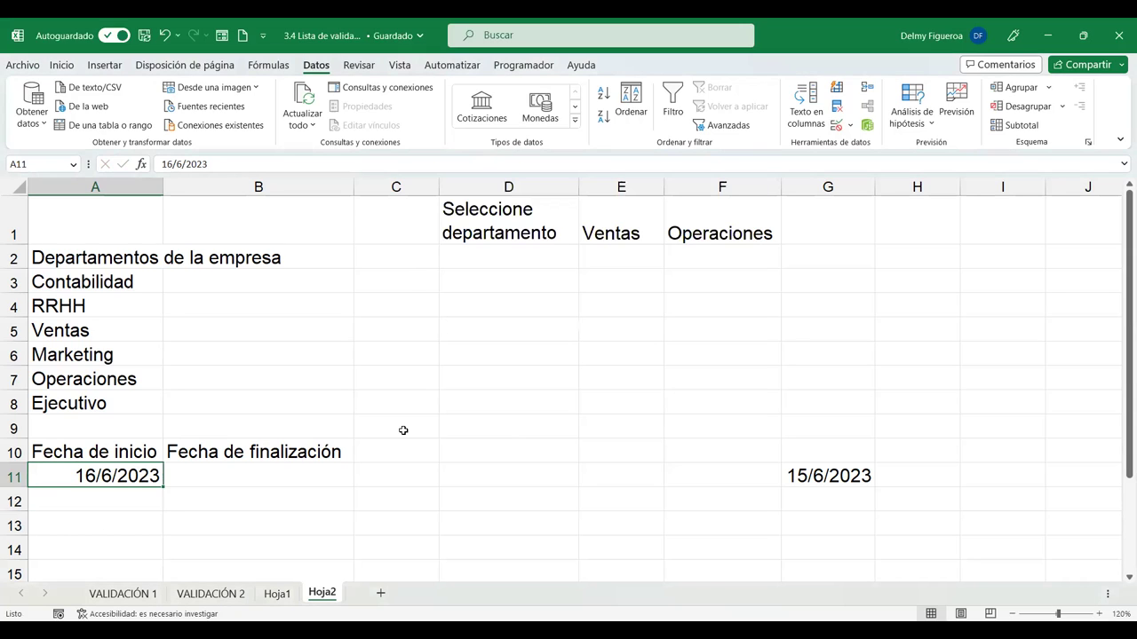
{"action": "left_click", "coordinate": [836, 126]}
{"action": "left_click", "coordinate": [515, 329]}
{"action": "type", "text": "+1"}
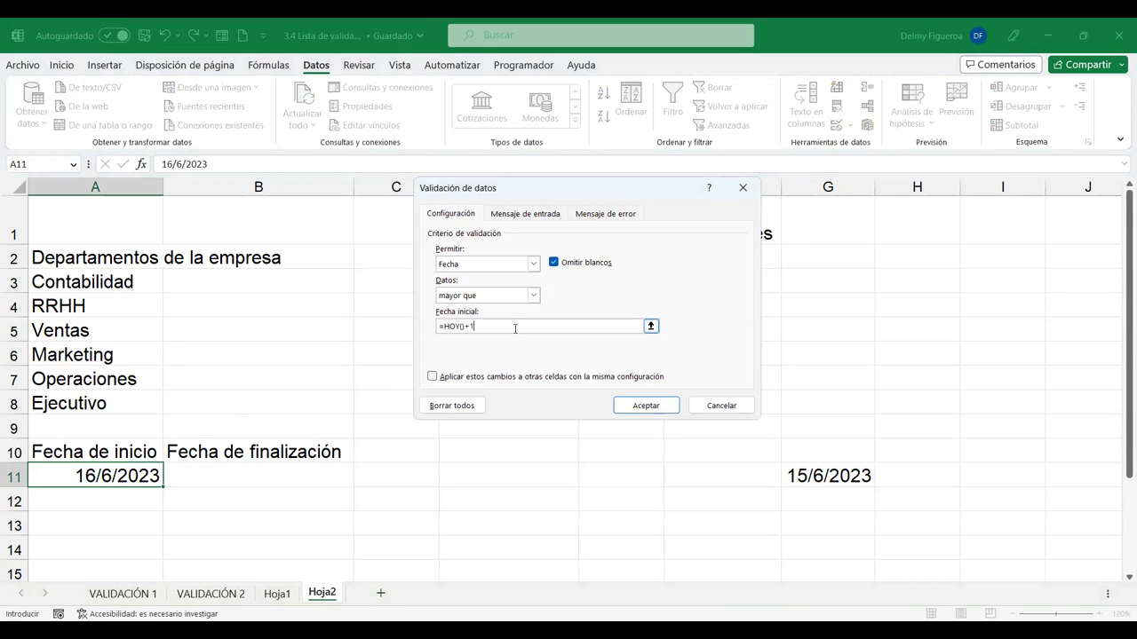
{"action": "left_click", "coordinate": [641, 405]}
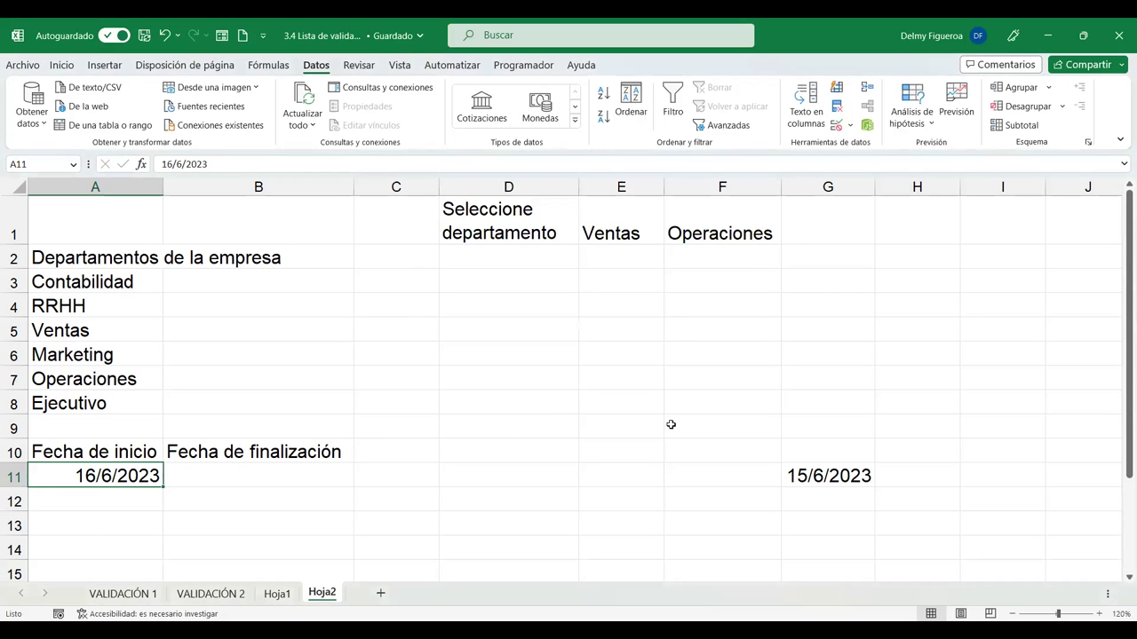
{"action": "type", "text": "16/6"}
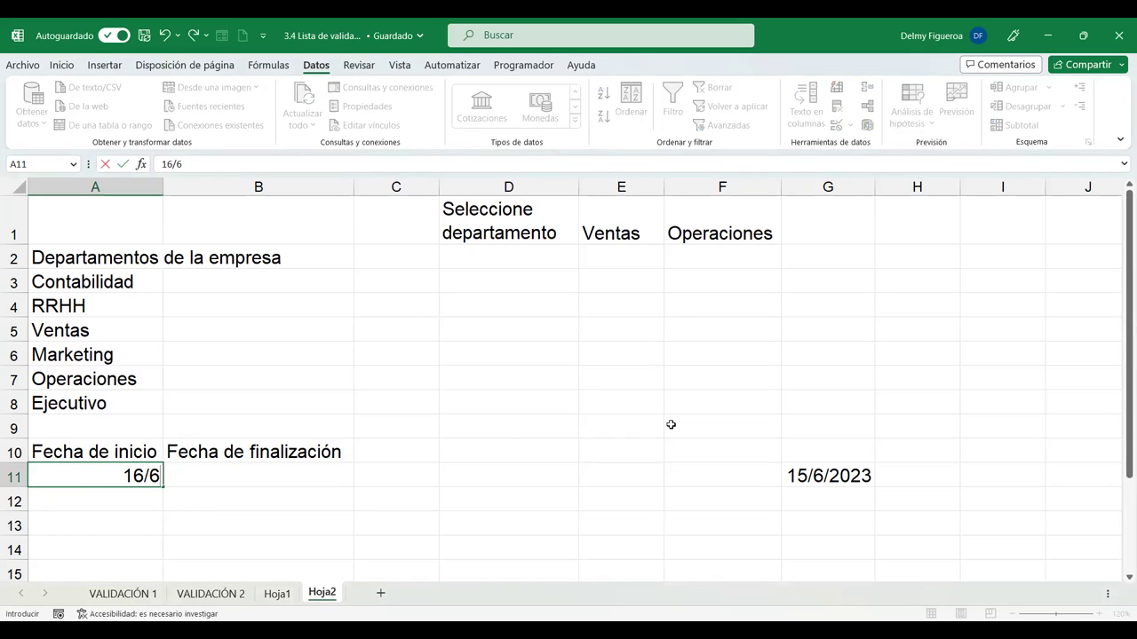
{"action": "type", "text": "/2023"}
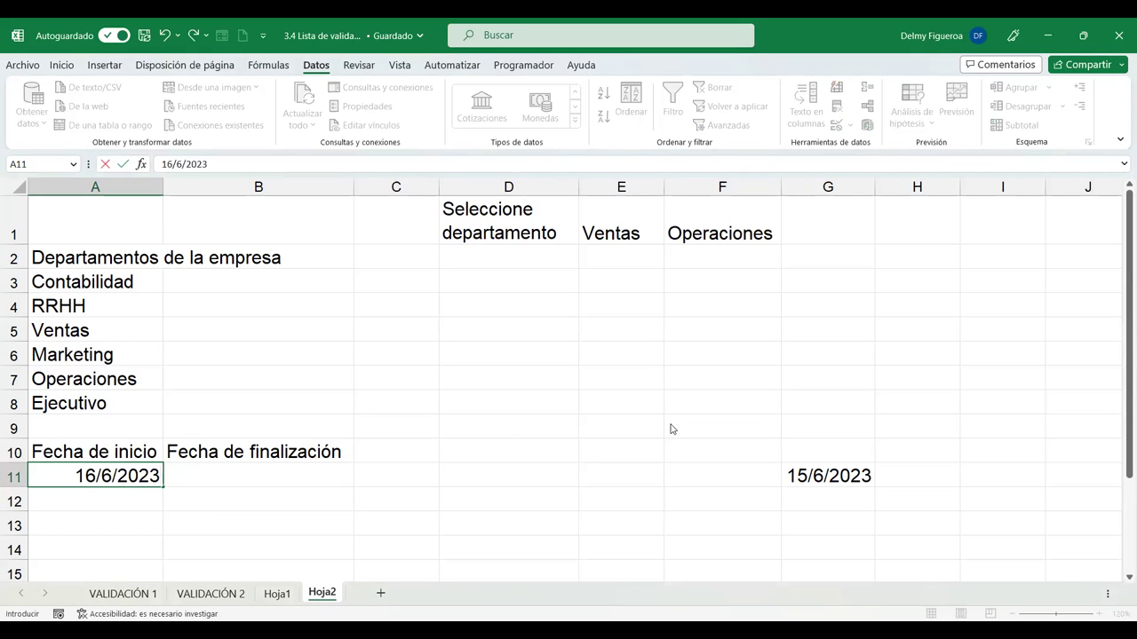
See 16/6/2023 rejected in A11, then enter 17/6/2023 as the start date.
{"action": "key", "text": "Return"}
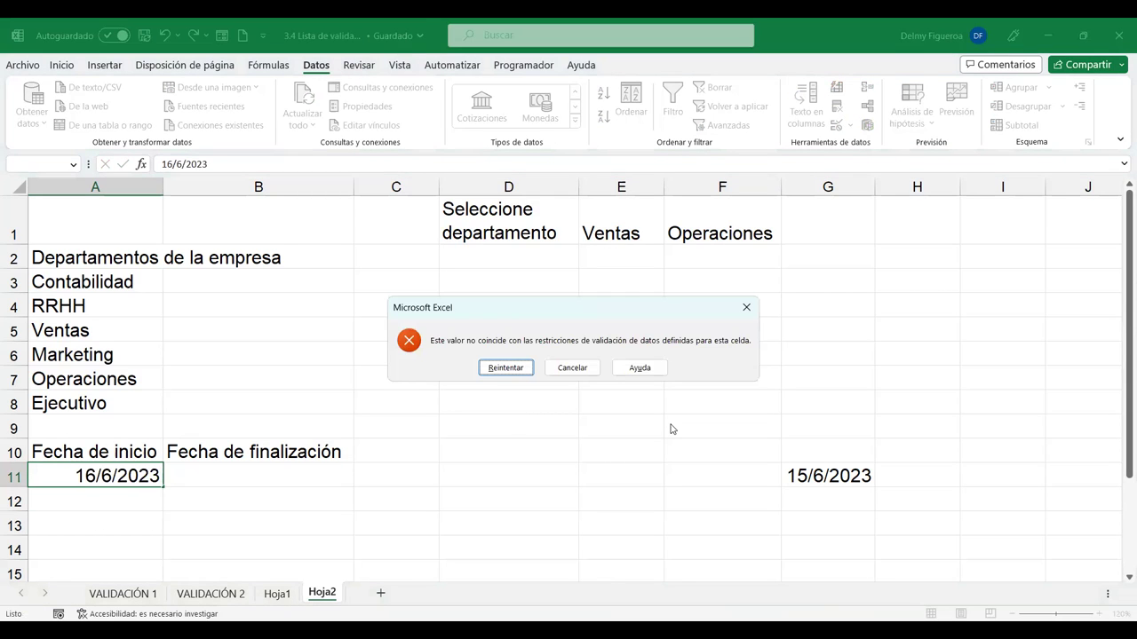
{"action": "key", "text": "Escape"}
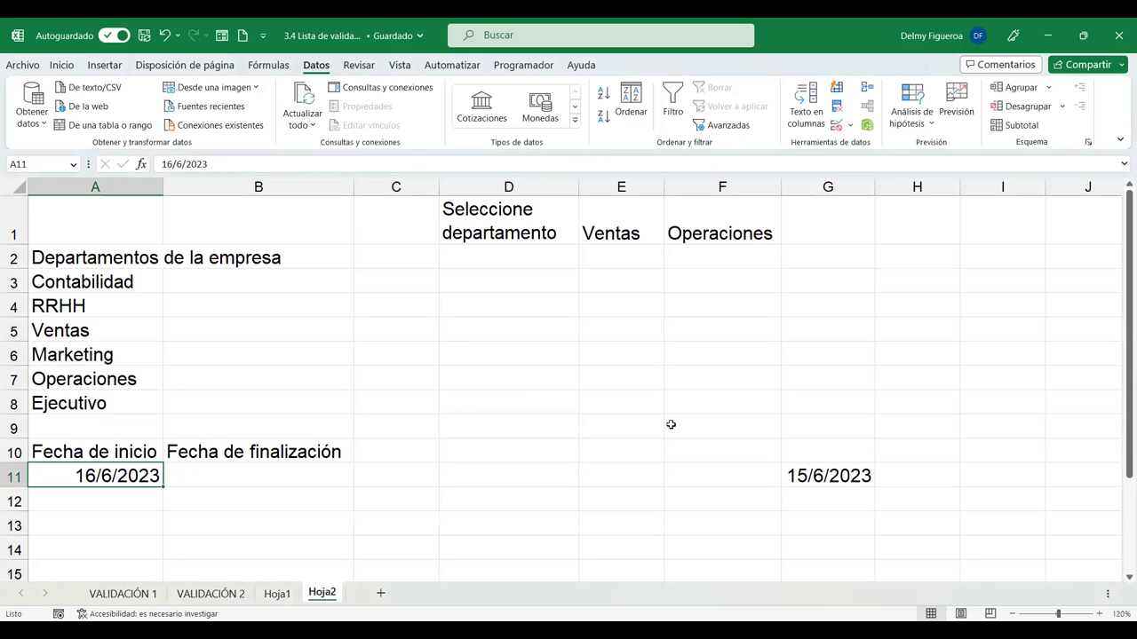
{"action": "type", "text": "17/6/2023"}
{"action": "key", "text": "Return"}
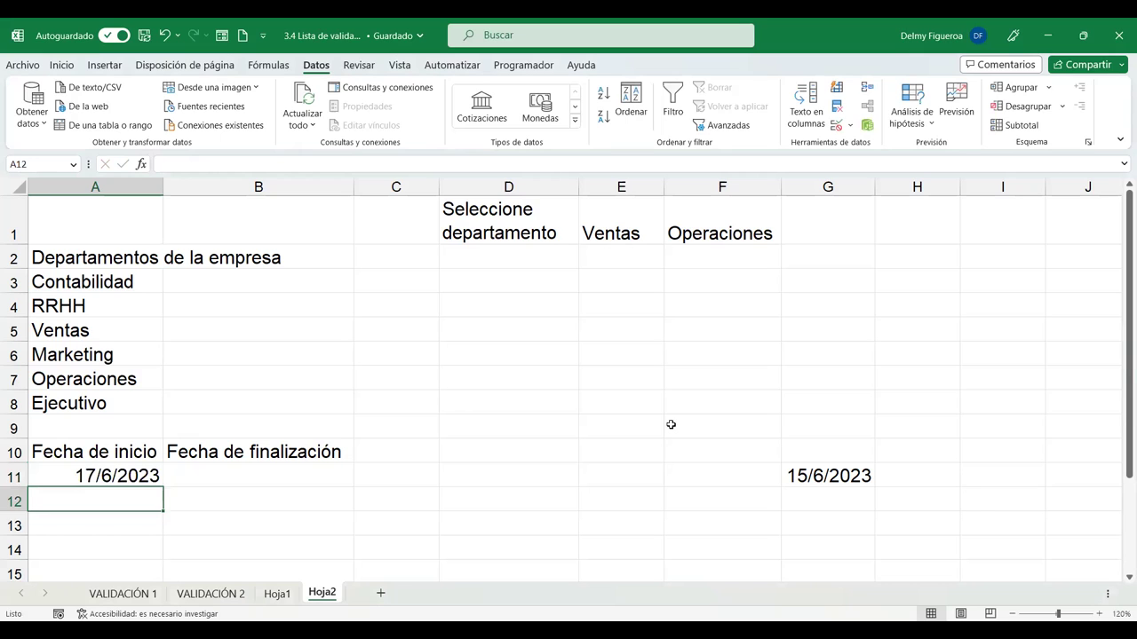
{"action": "key", "text": "Up"}
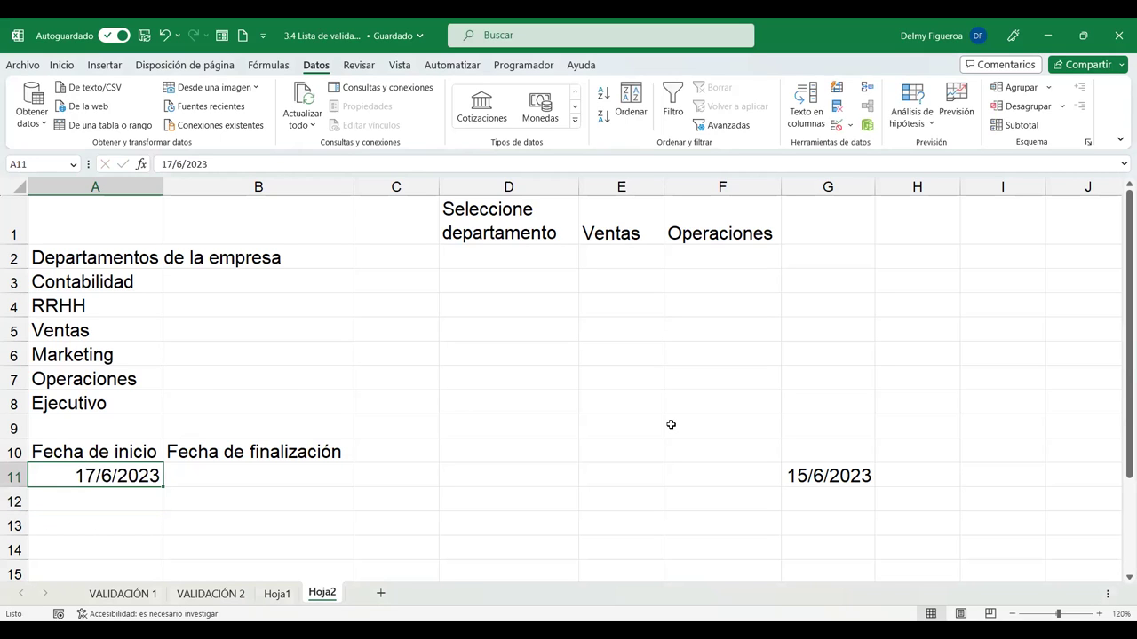
Inspect A11's =HOY()+1 date rule and cancel, leaving it unchanged, then select B11.
{"action": "left_click", "coordinate": [837, 127]}
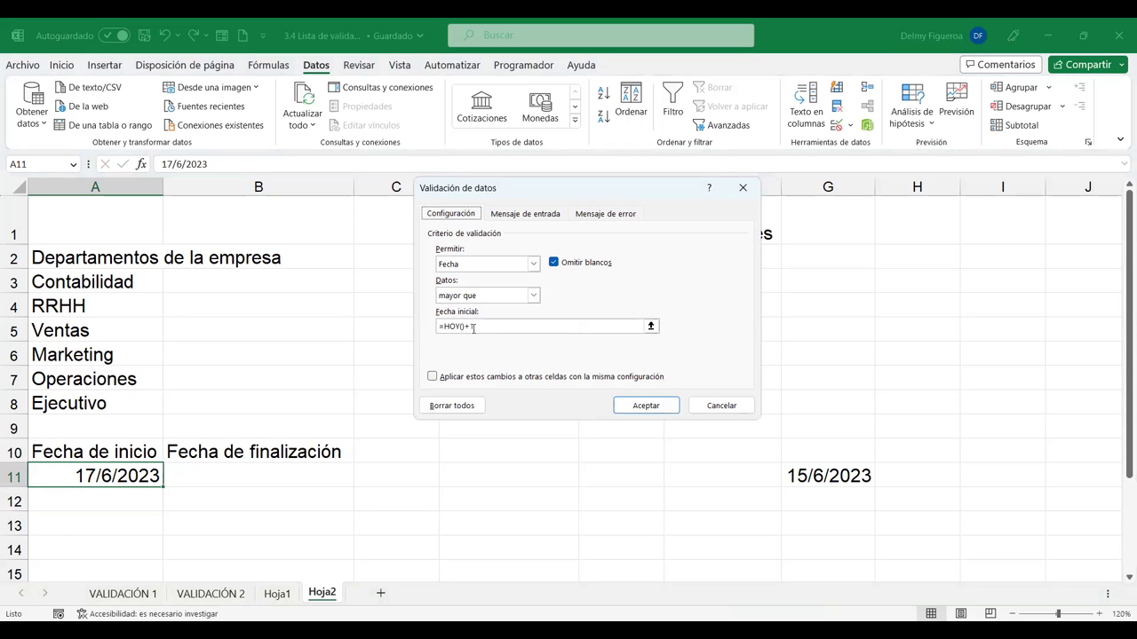
{"action": "left_click", "coordinate": [470, 326]}
{"action": "left_click", "coordinate": [480, 325]}
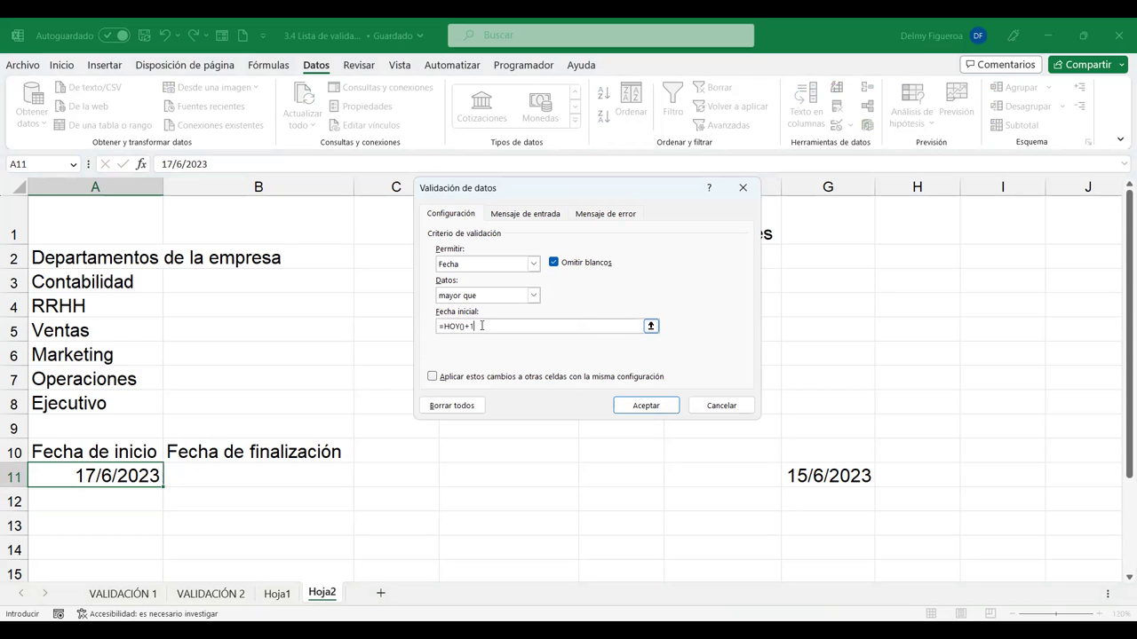
{"action": "left_click", "coordinate": [721, 407]}
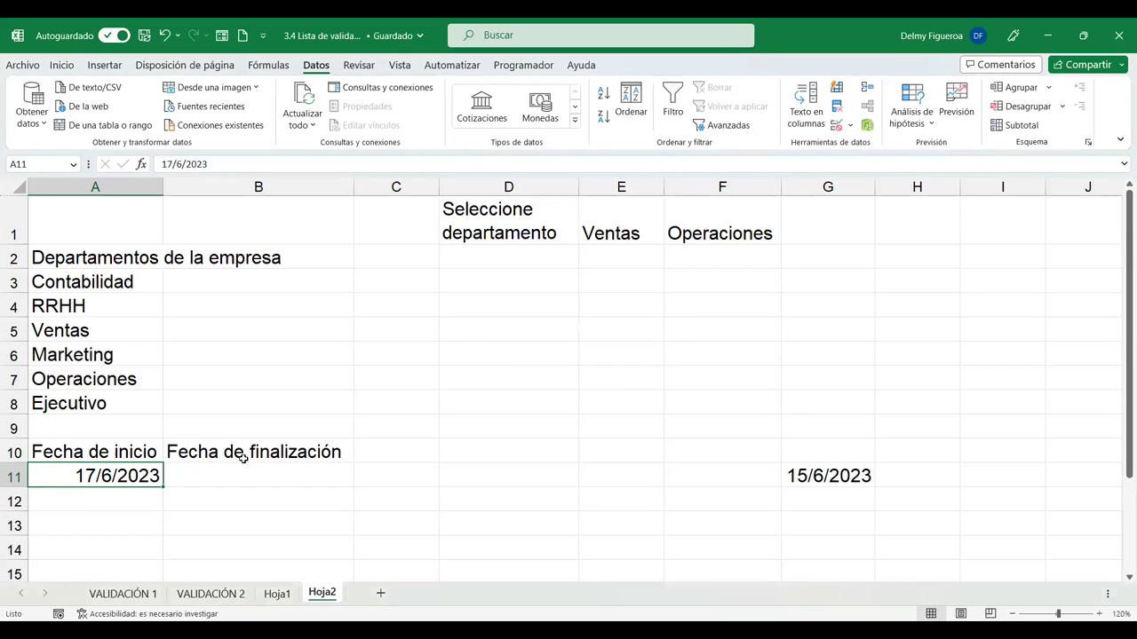
{"action": "left_click", "coordinate": [300, 475]}
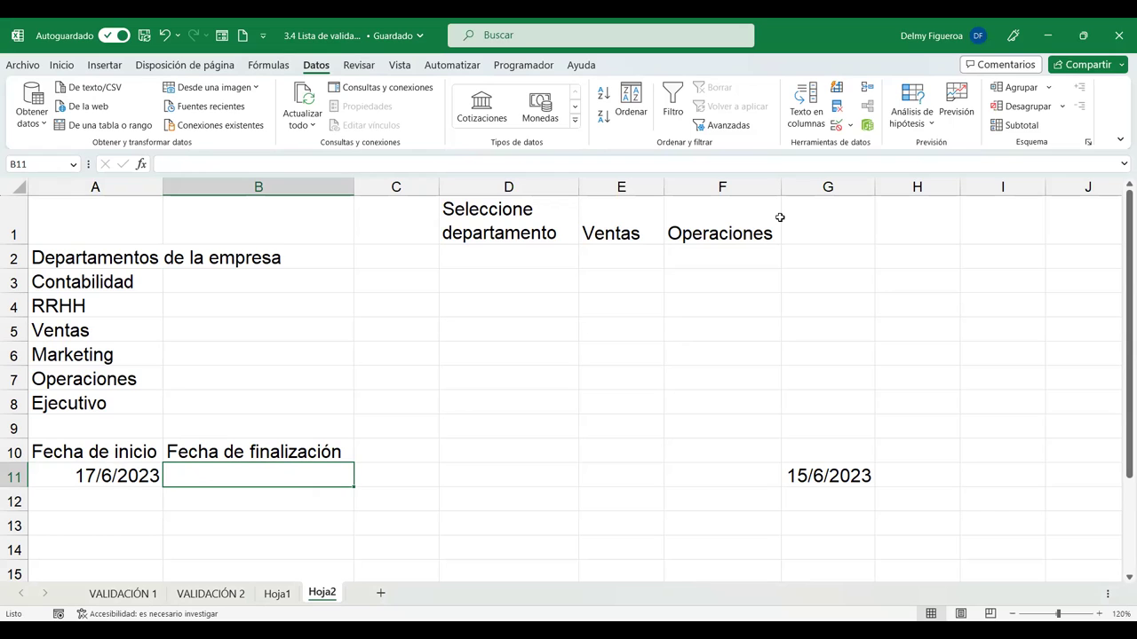
Give B11 a Fecha rule 'mayor o igual que' with =A11 as the minimum date.
{"action": "left_click", "coordinate": [837, 125]}
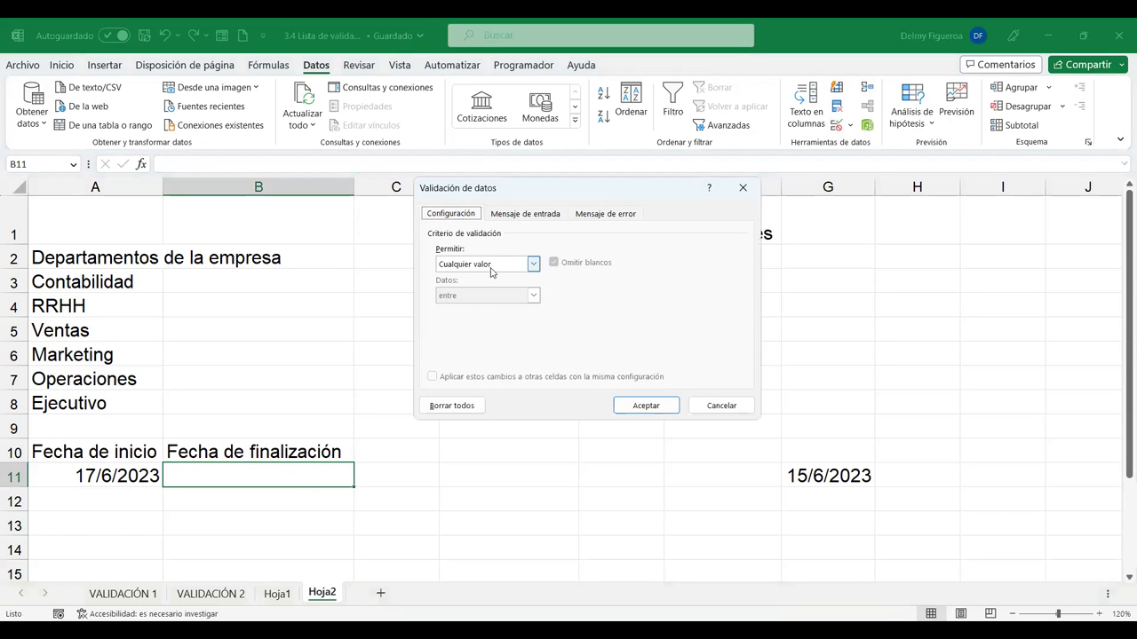
{"action": "left_click", "coordinate": [491, 264]}
{"action": "left_click", "coordinate": [470, 319]}
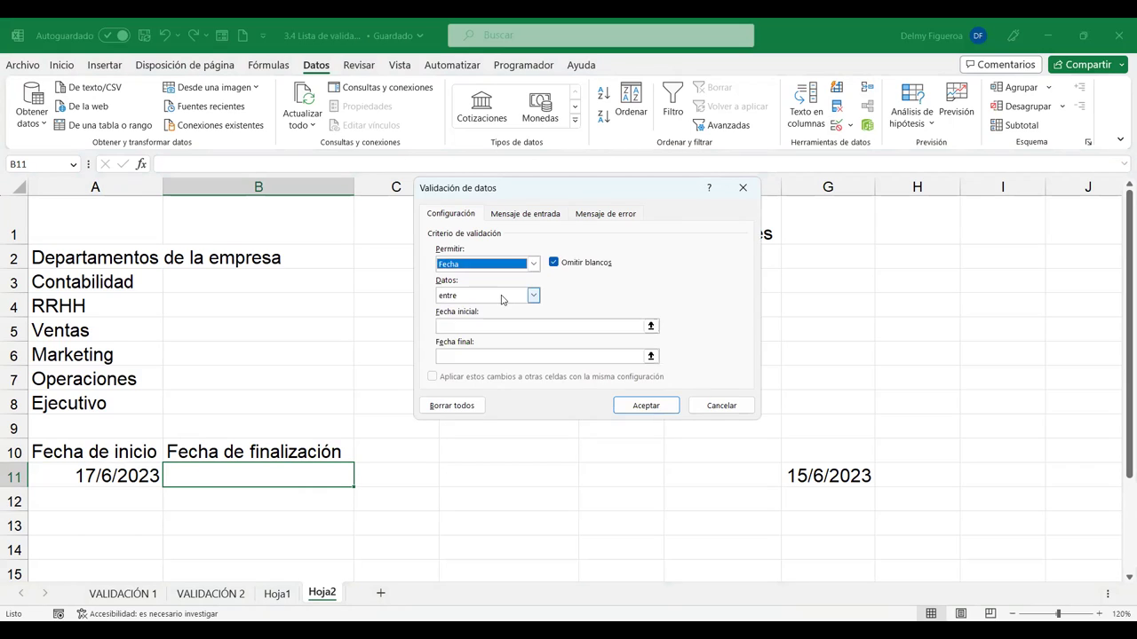
{"action": "left_click", "coordinate": [502, 299]}
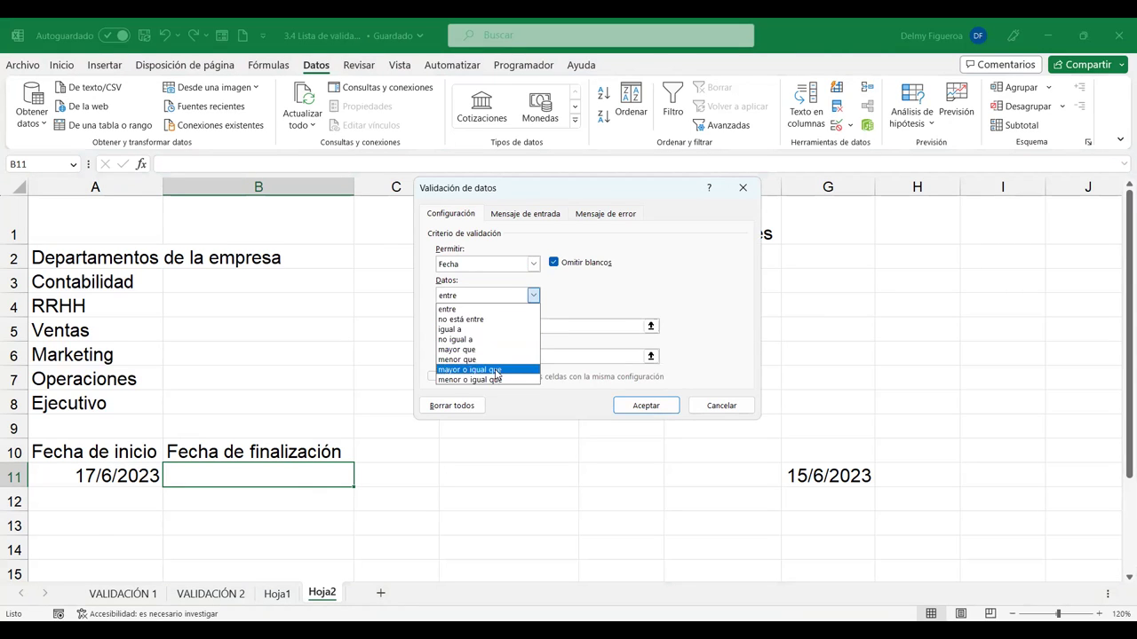
{"action": "left_click", "coordinate": [497, 369]}
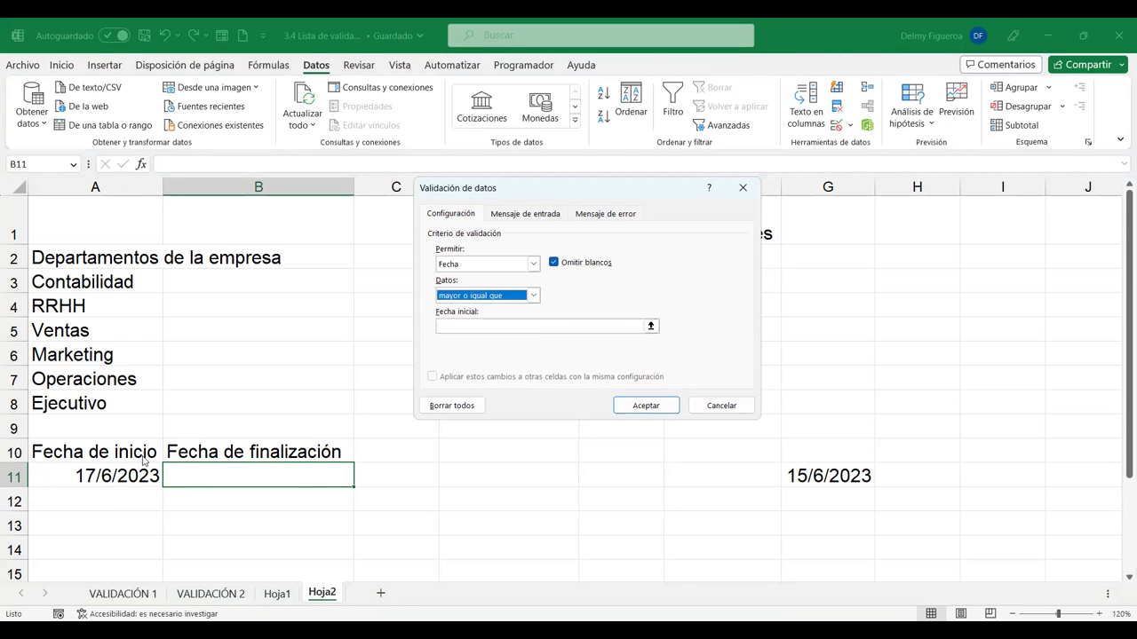
{"action": "left_click", "coordinate": [497, 328]}
{"action": "left_click", "coordinate": [498, 327]}
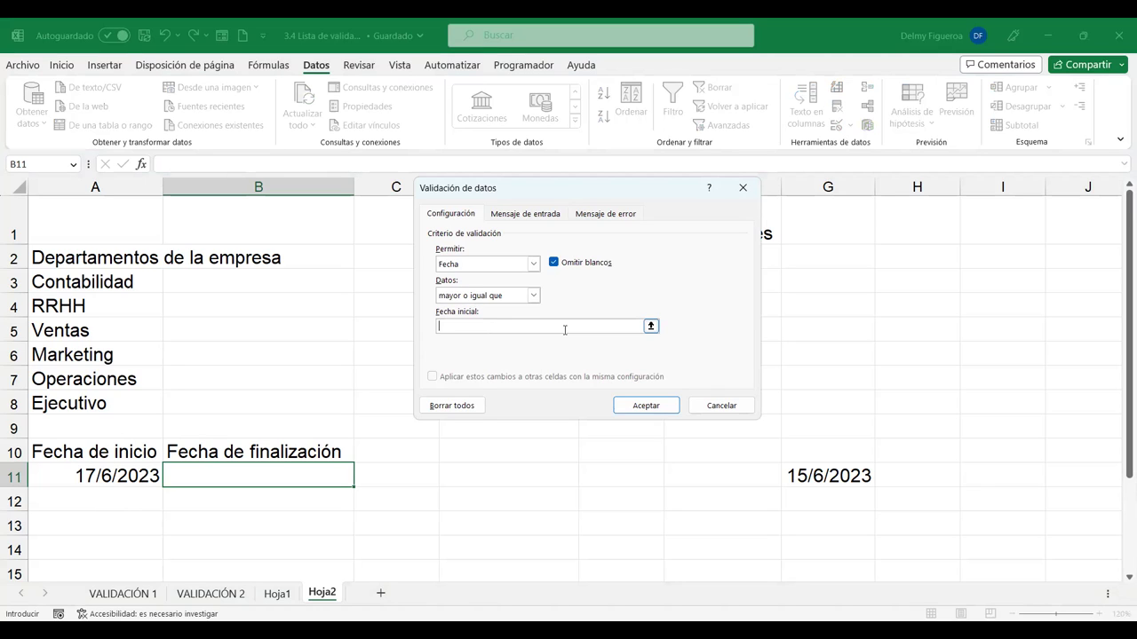
{"action": "type", "text": "="}
{"action": "key", "text": "BackSpace"}
{"action": "left_click", "coordinate": [118, 472]}
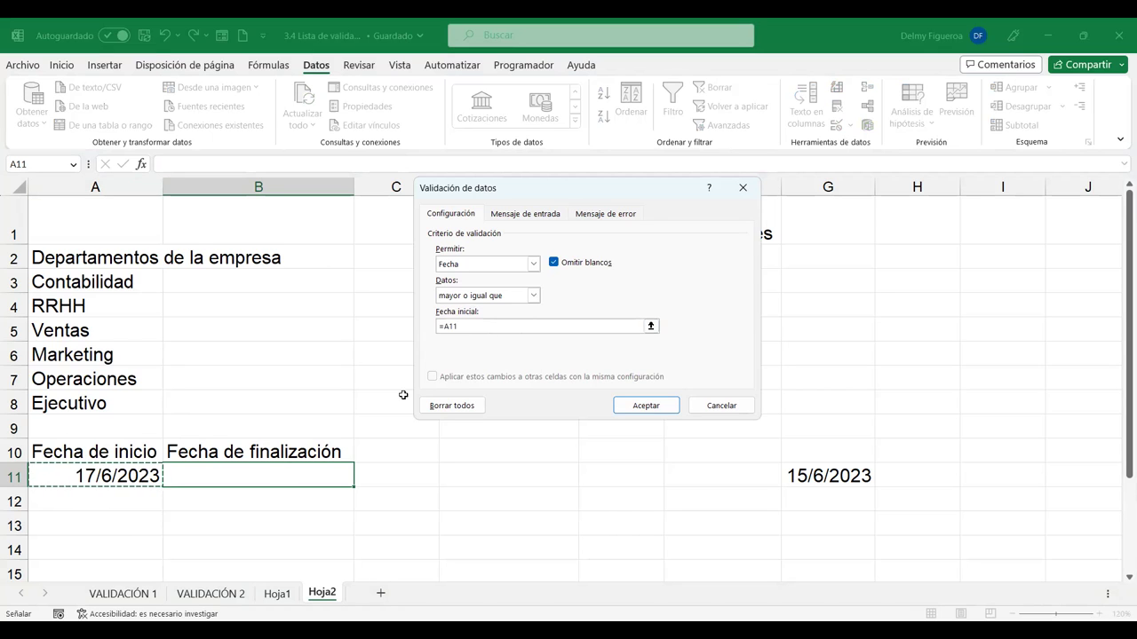
{"action": "left_click", "coordinate": [654, 405]}
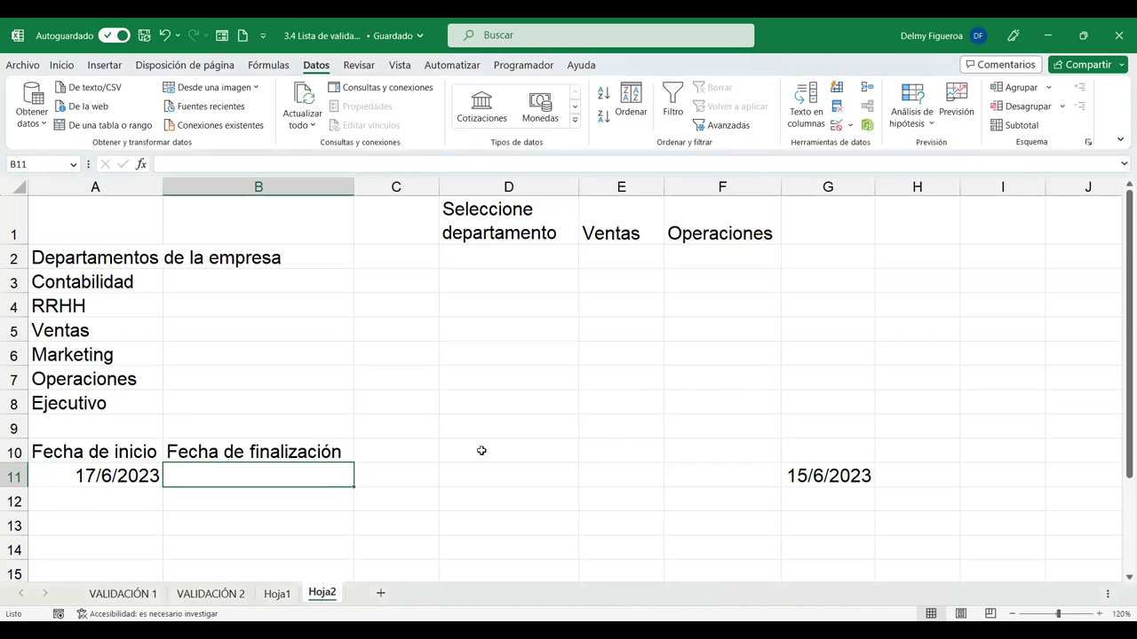
Try 16/6/2023 in B11, discard the rejected entry, and enter 17/6/2023 instead.
{"action": "type", "text": "16/6/2023"}
{"action": "key", "text": "Return"}
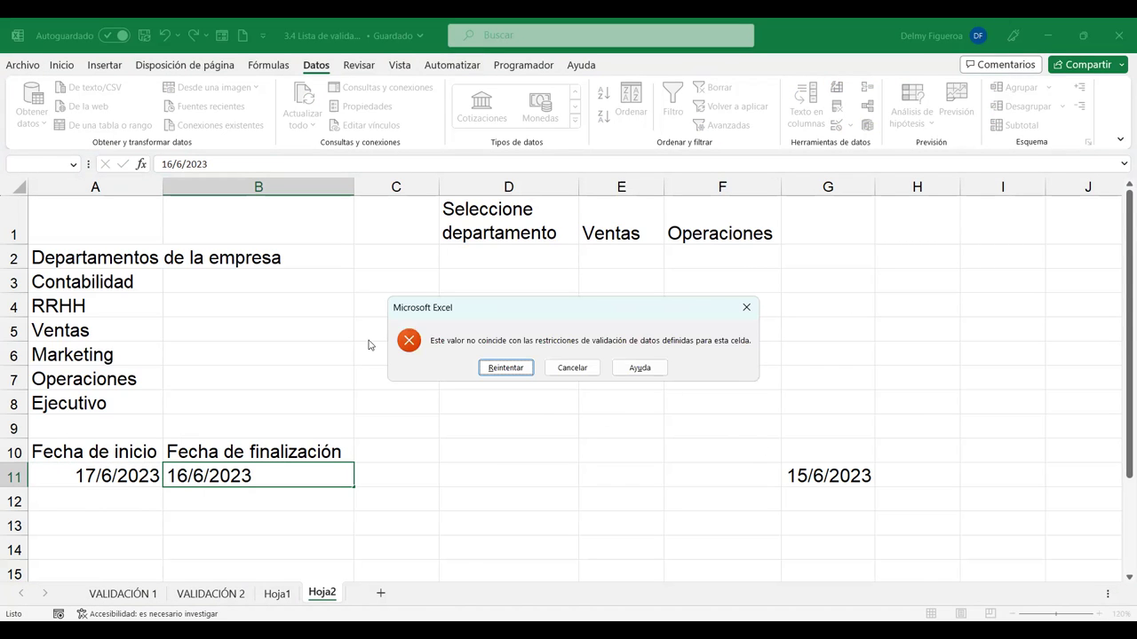
{"action": "key", "text": "Escape"}
{"action": "type", "text": "17/6"}
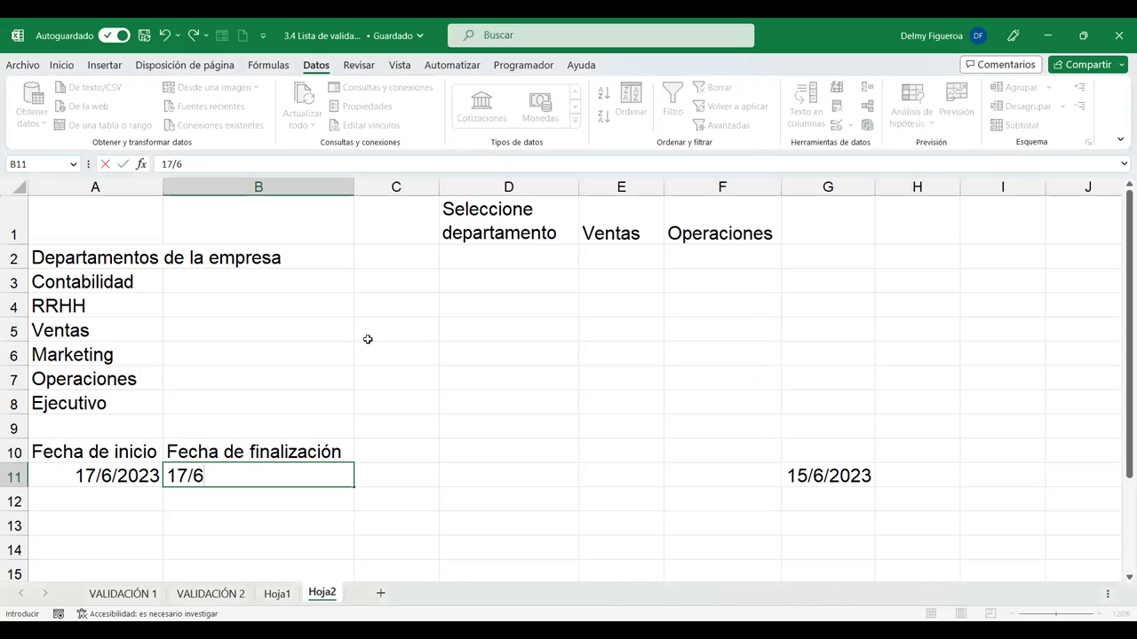
{"action": "type", "text": "/2023"}
{"action": "key", "text": "Return"}
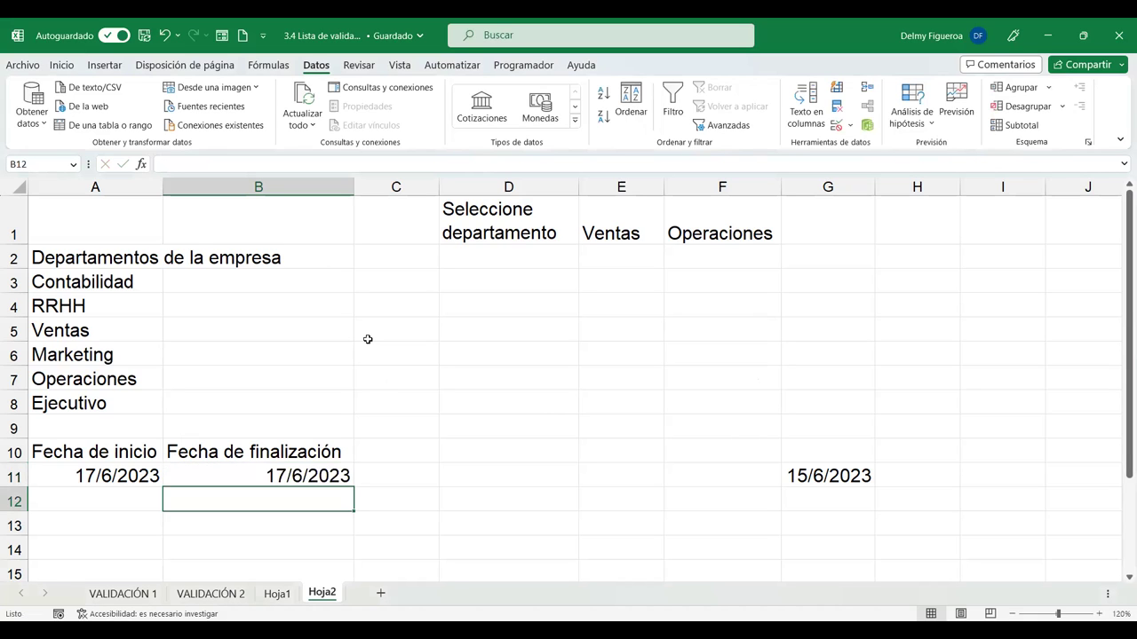
Review B11's validation rule and cancel it without changes.
{"action": "left_click", "coordinate": [322, 470]}
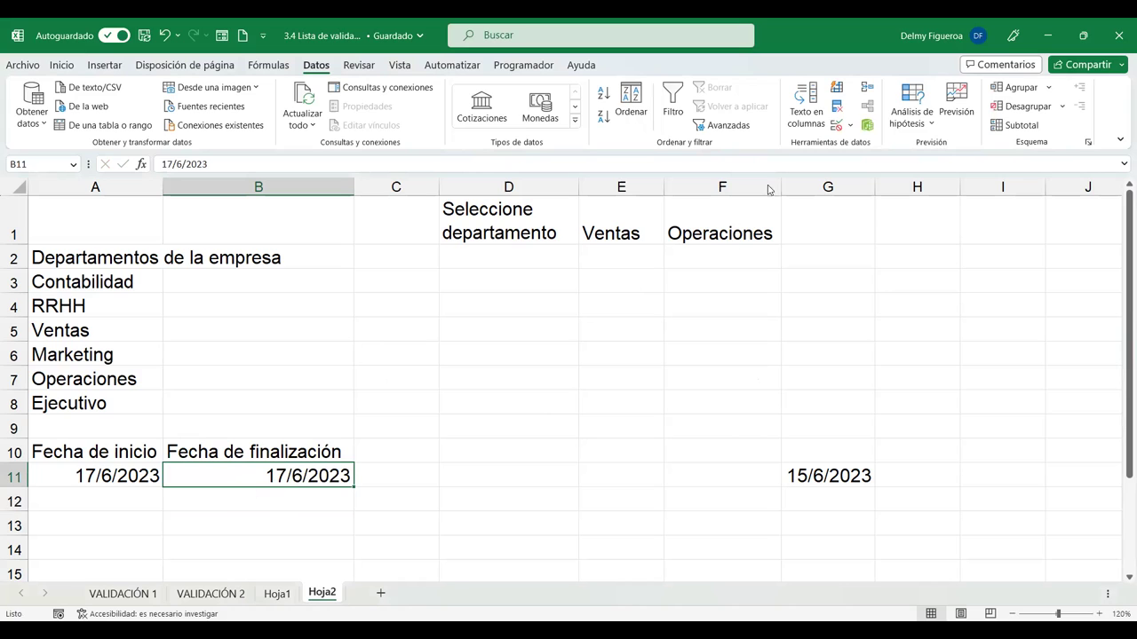
{"action": "left_click", "coordinate": [836, 129]}
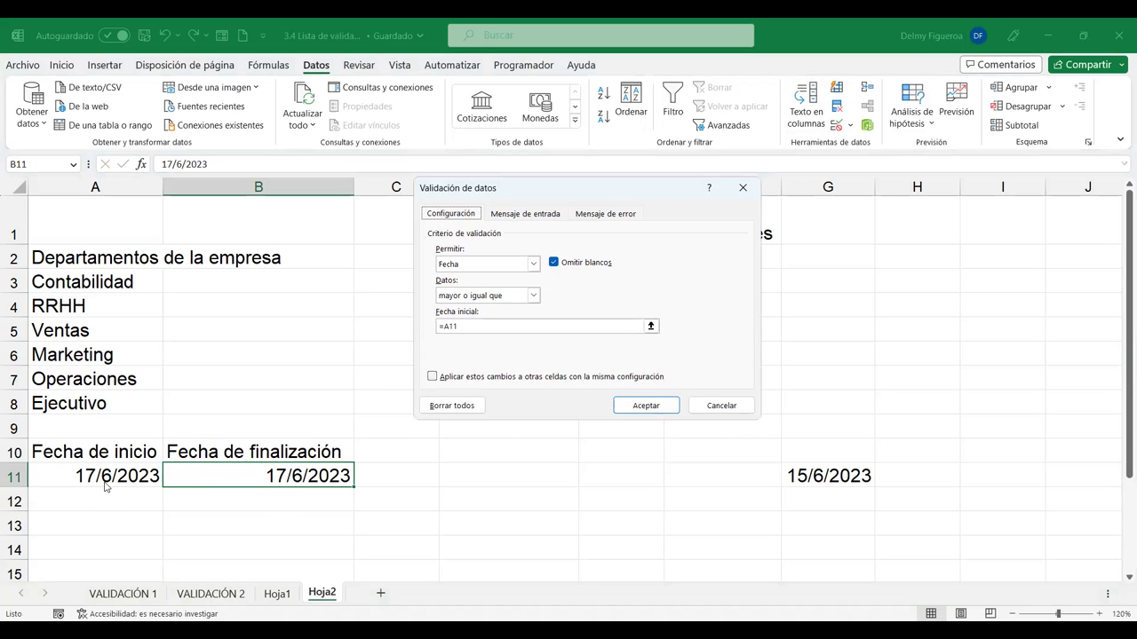
{"action": "left_click", "coordinate": [721, 406]}
{"action": "left_click", "coordinate": [515, 449]}
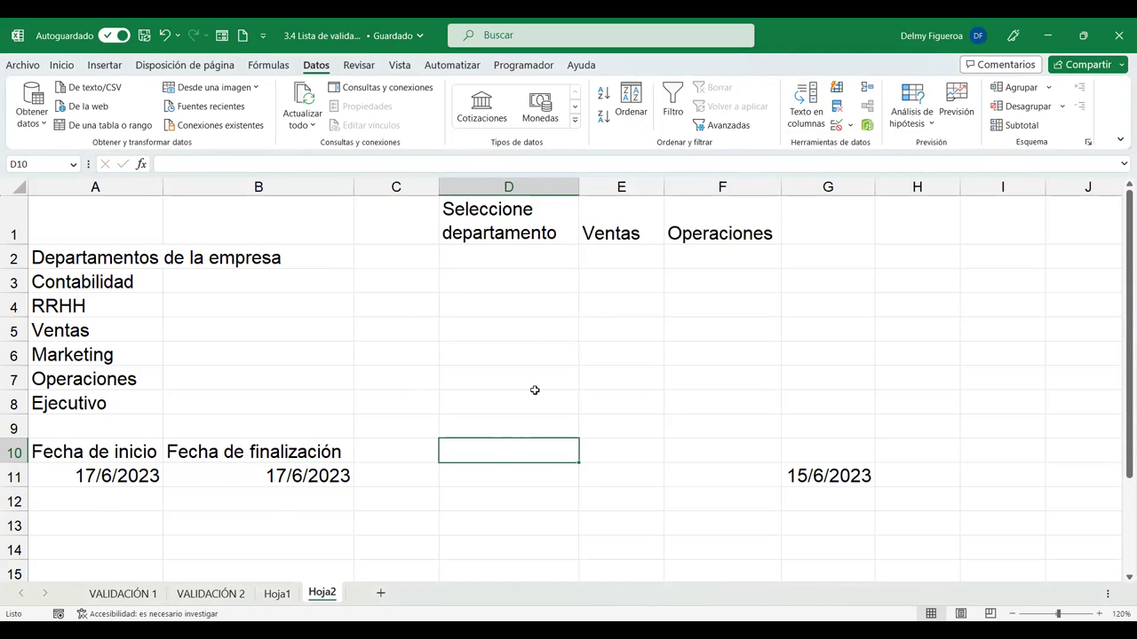
Enter headers Hora de entrada in A14 and Hora de salida in B14, widening column A.
{"action": "left_click", "coordinate": [112, 548]}
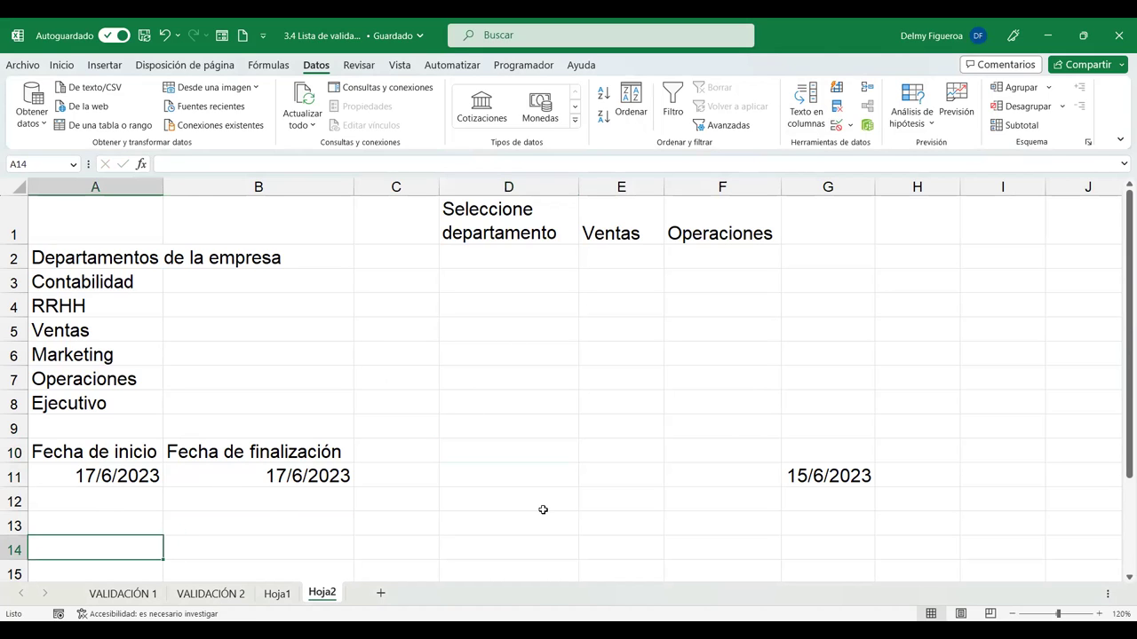
{"action": "type", "text": "Hora de entrada"}
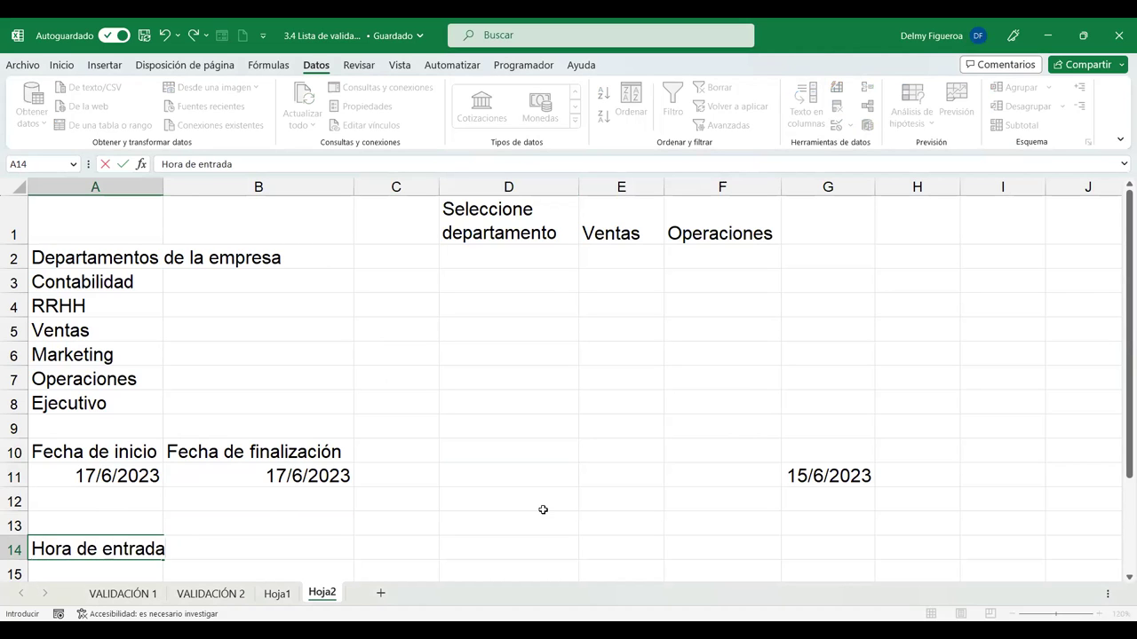
{"action": "key", "text": "Right"}
{"action": "type", "text": "Hora de salida"}
{"action": "key", "text": "BackSpace"}
{"action": "key", "text": "BackSpace"}
{"action": "type", "text": "alida d"}
{"action": "key", "text": "BackSpace"}
{"action": "key", "text": "BackSpace"}
{"action": "key", "text": "Return"}
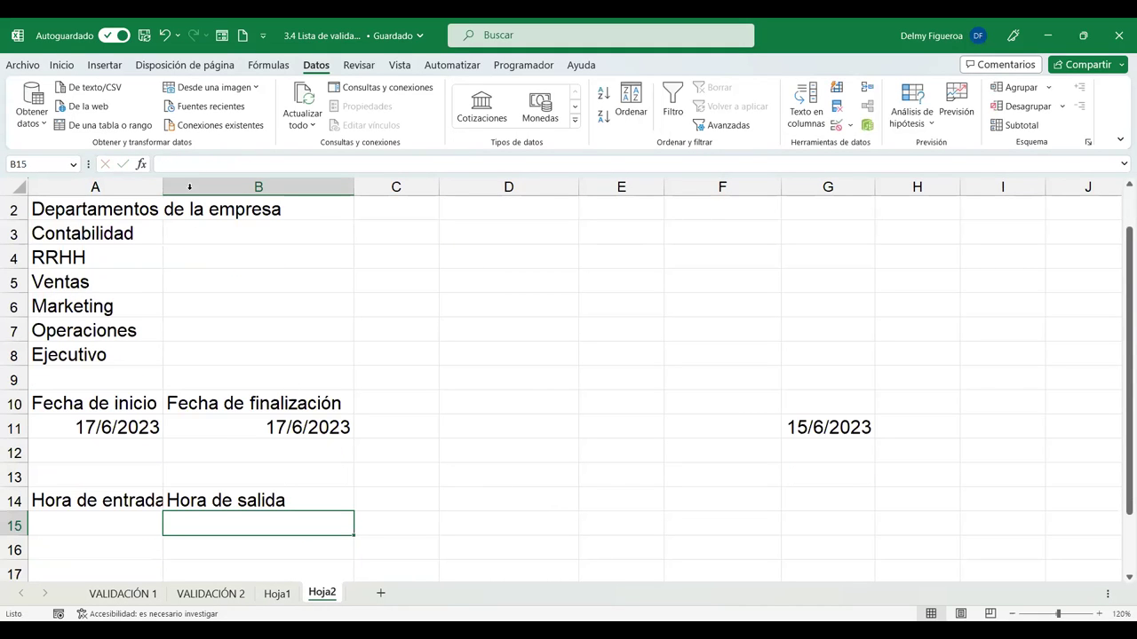
{"action": "left_click_drag", "start_coordinate": [162, 186], "coordinate": [168, 187]}
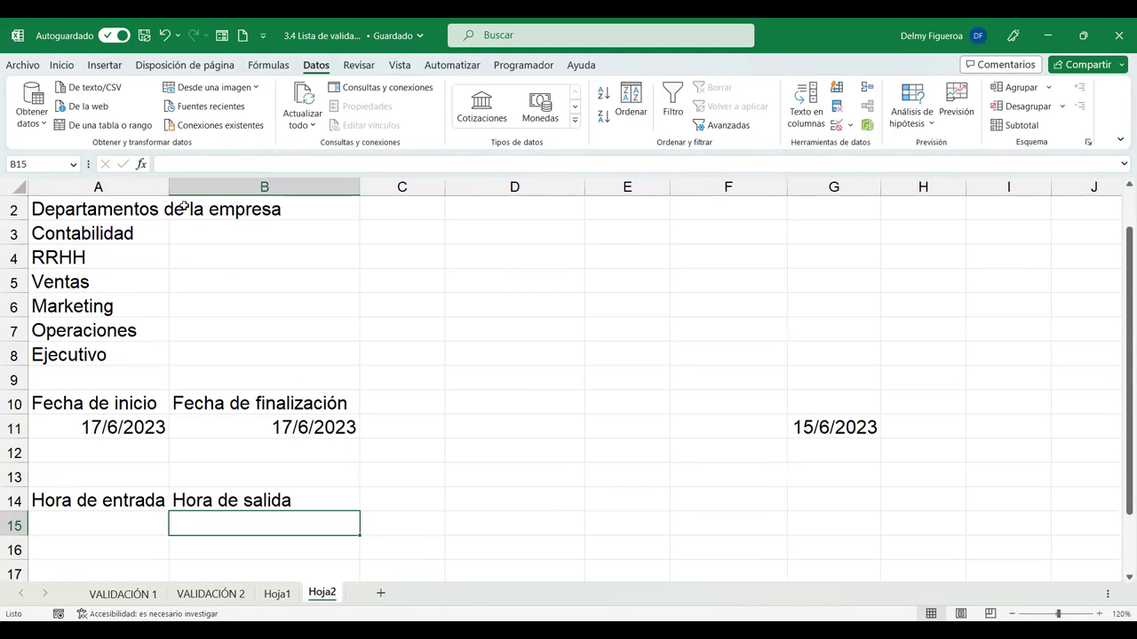
Add the Hora reunión header in C14 and widen column C to fit it.
{"action": "left_click", "coordinate": [409, 494]}
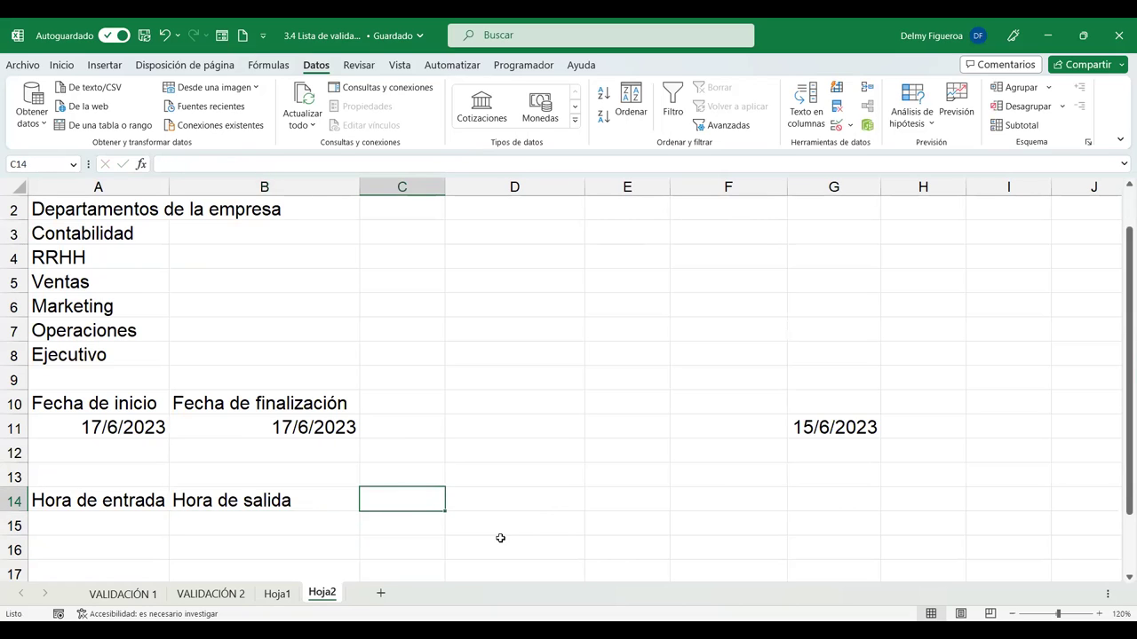
{"action": "type", "text": "Hora"}
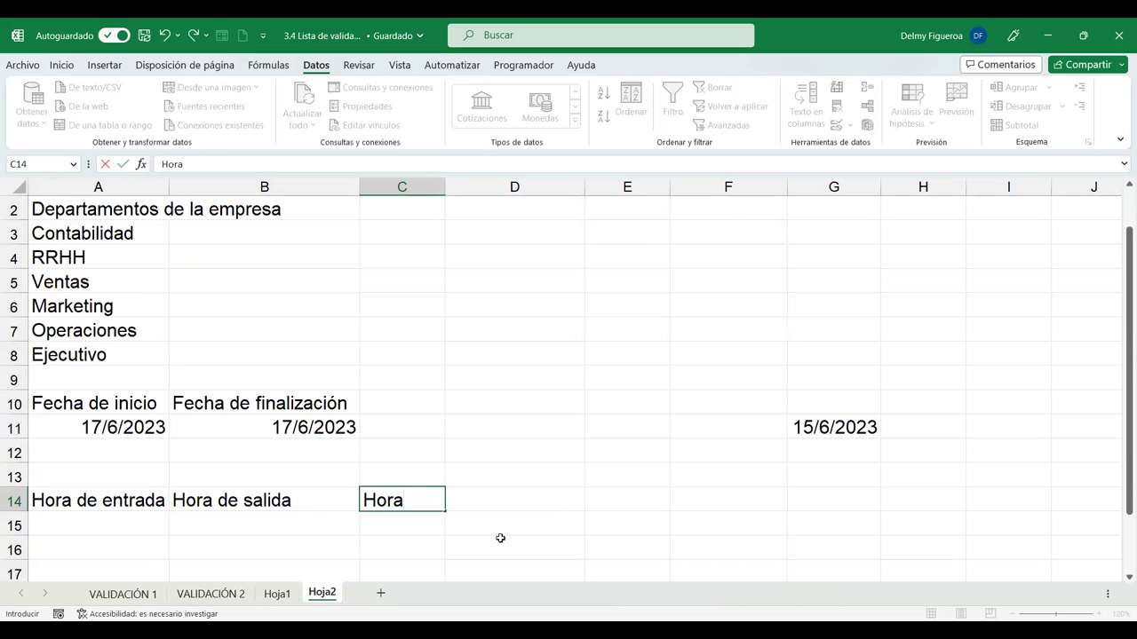
{"action": "type", "text": " reunión"}
{"action": "key", "text": "Return"}
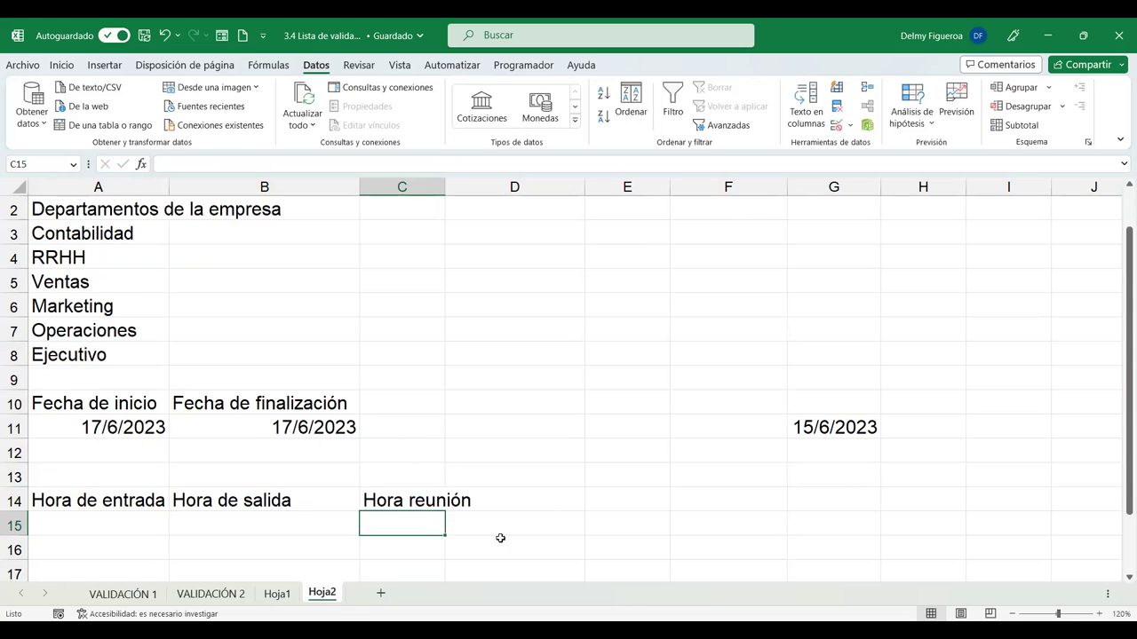
{"action": "left_click_drag", "start_coordinate": [445, 194], "coordinate": [485, 195]}
{"action": "left_click", "coordinate": [129, 525]}
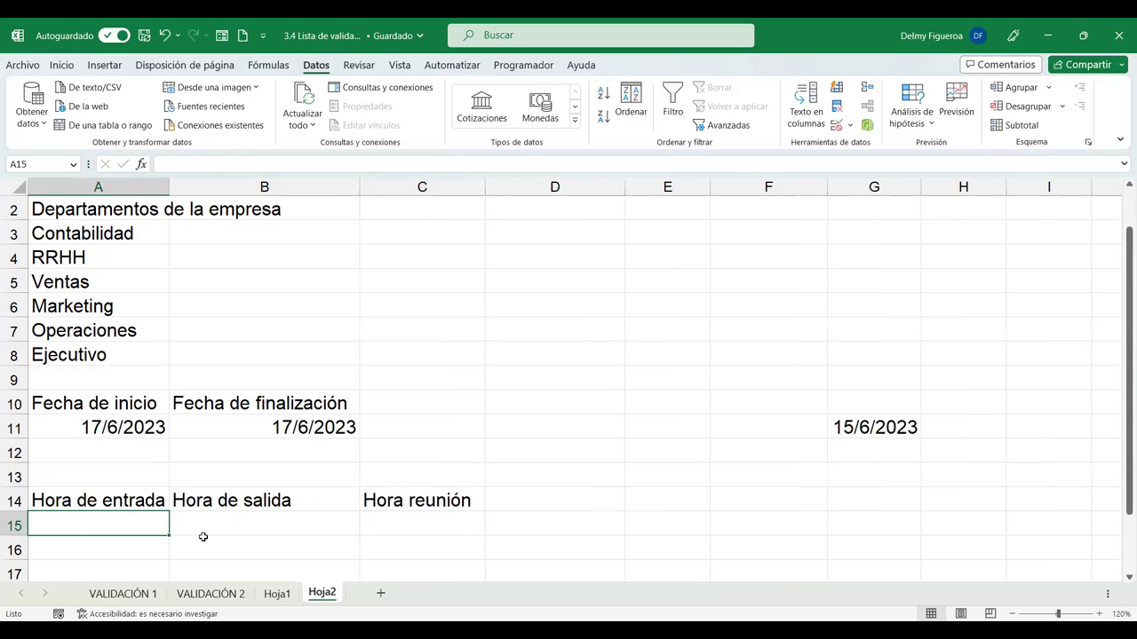
Give A15 a Hora validation rule accepting only times greater than or equal to 9:00.
{"action": "left_click", "coordinate": [838, 127]}
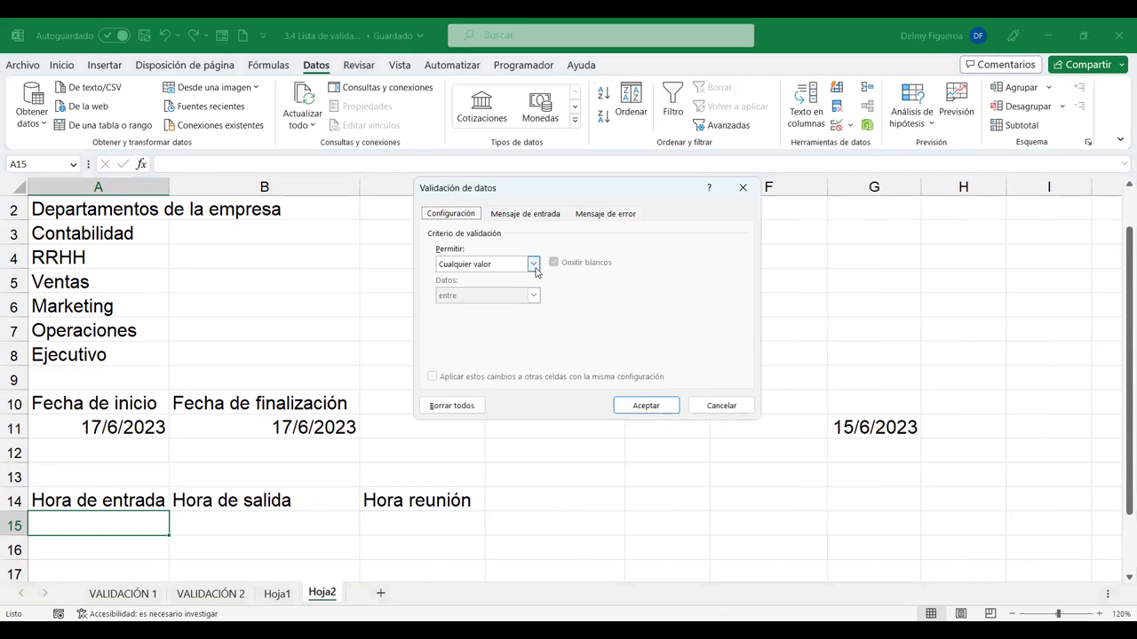
{"action": "left_click", "coordinate": [534, 264]}
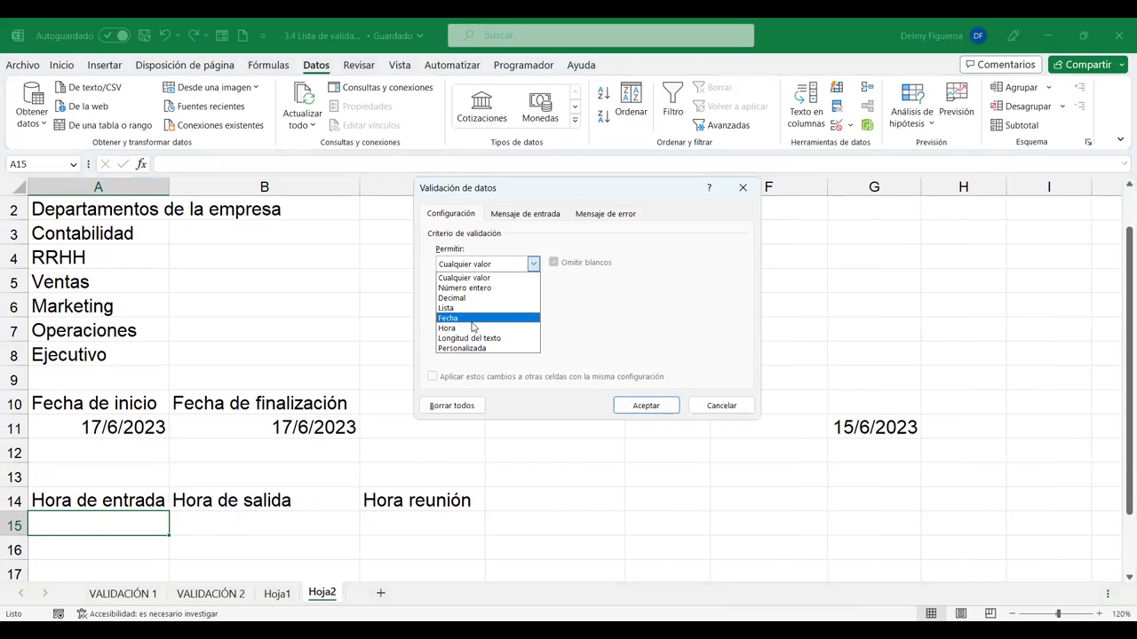
{"action": "left_click", "coordinate": [471, 329]}
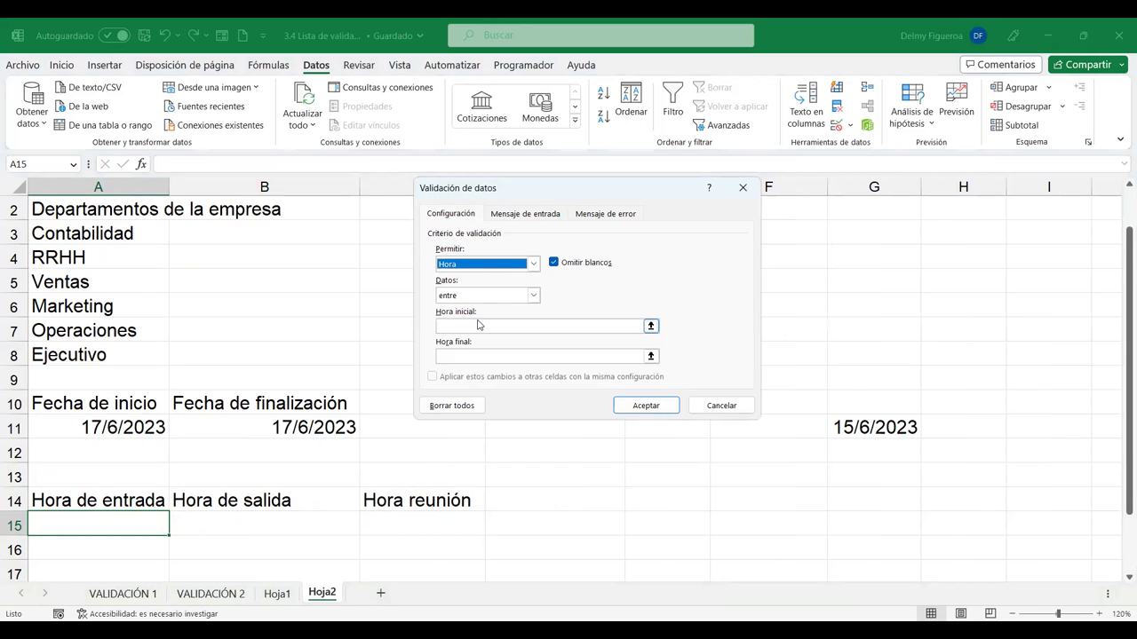
{"action": "left_click", "coordinate": [481, 326]}
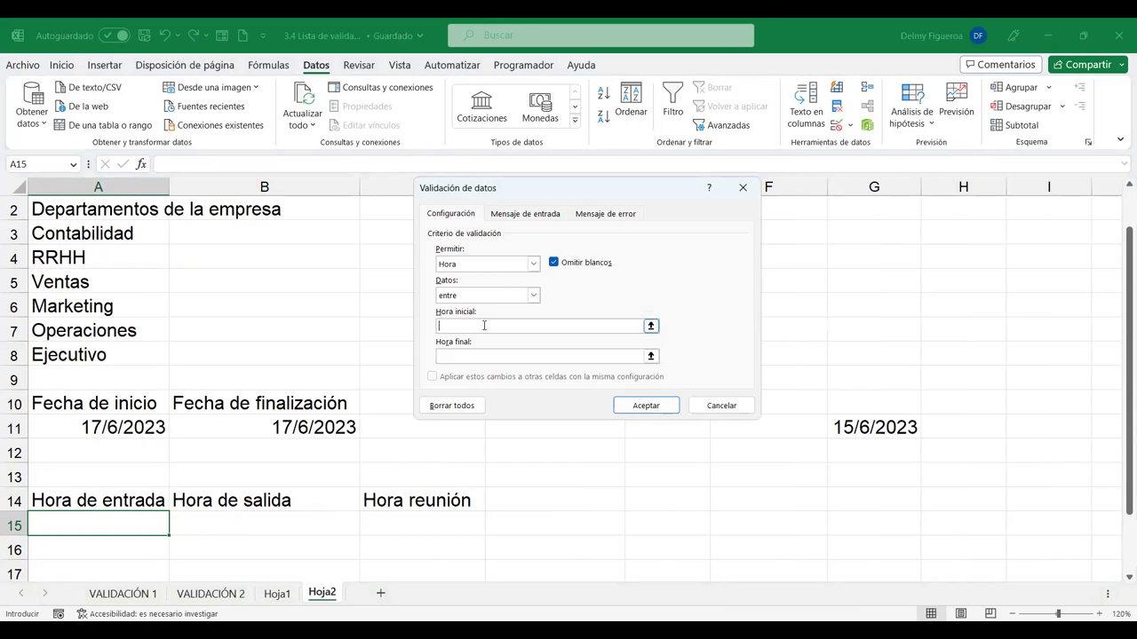
{"action": "left_click", "coordinate": [534, 296]}
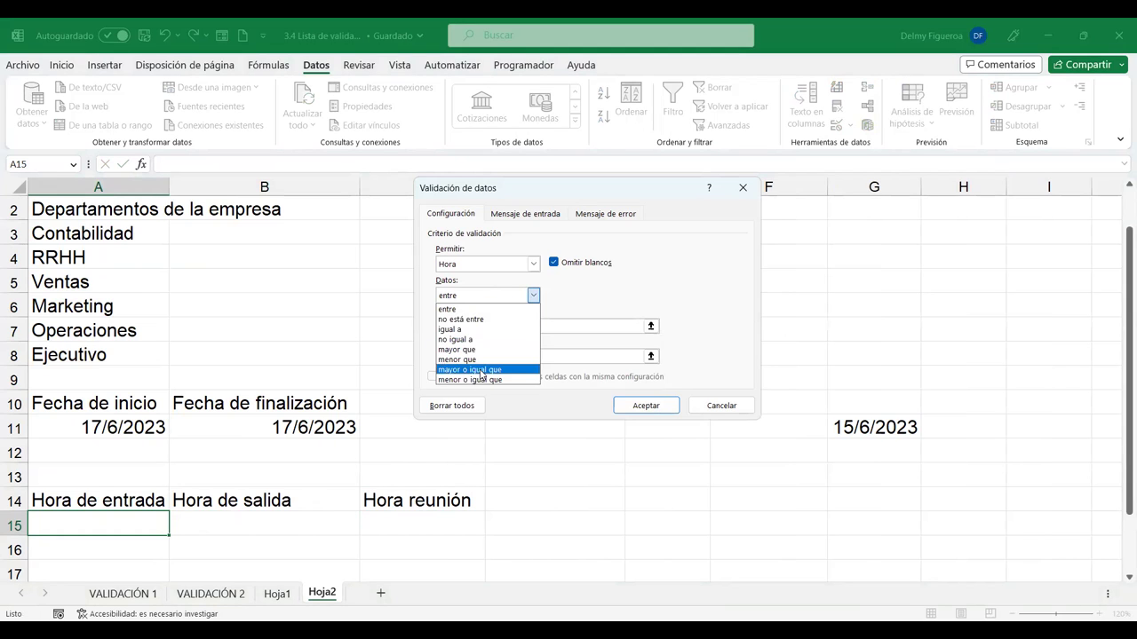
{"action": "key", "text": "Return"}
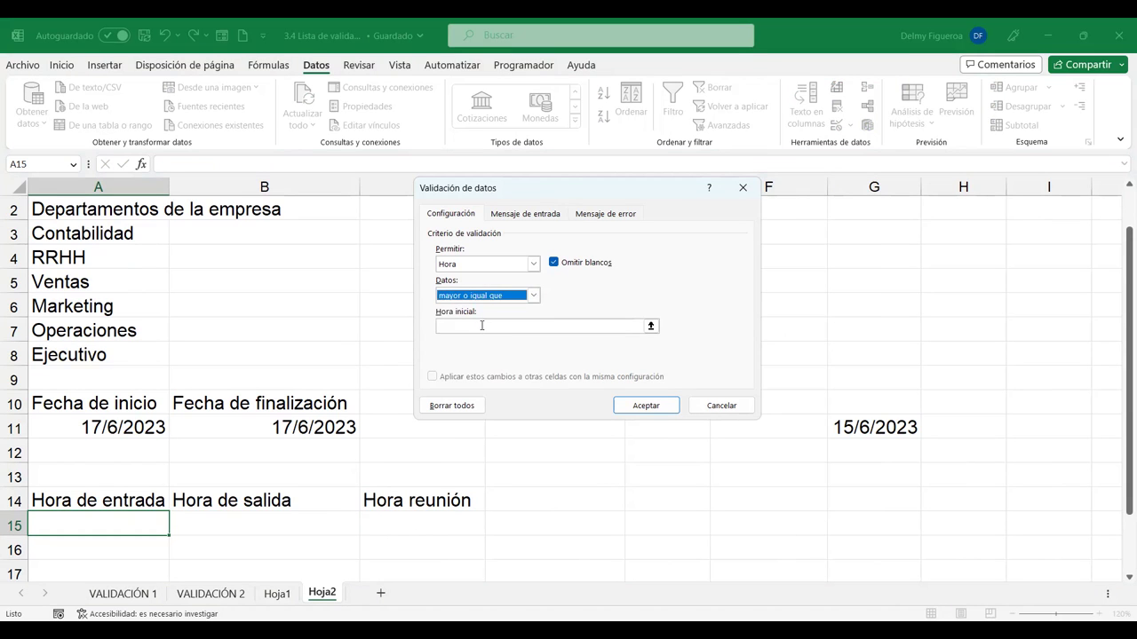
{"action": "left_click", "coordinate": [481, 326]}
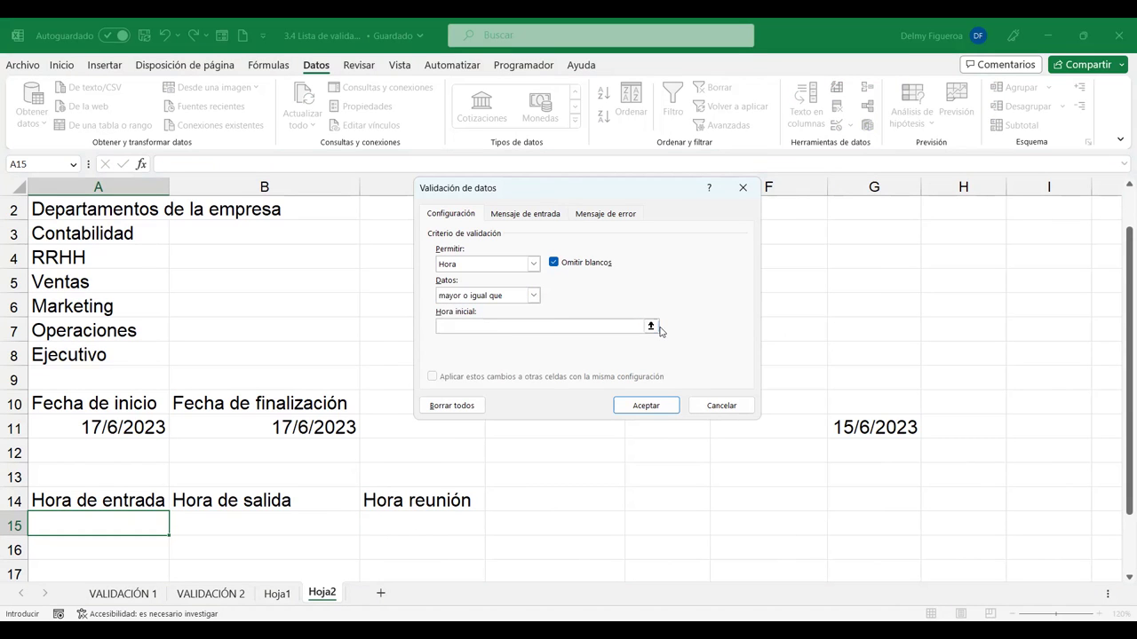
{"action": "type", "text": "9:00"}
{"action": "left_click", "coordinate": [647, 405]}
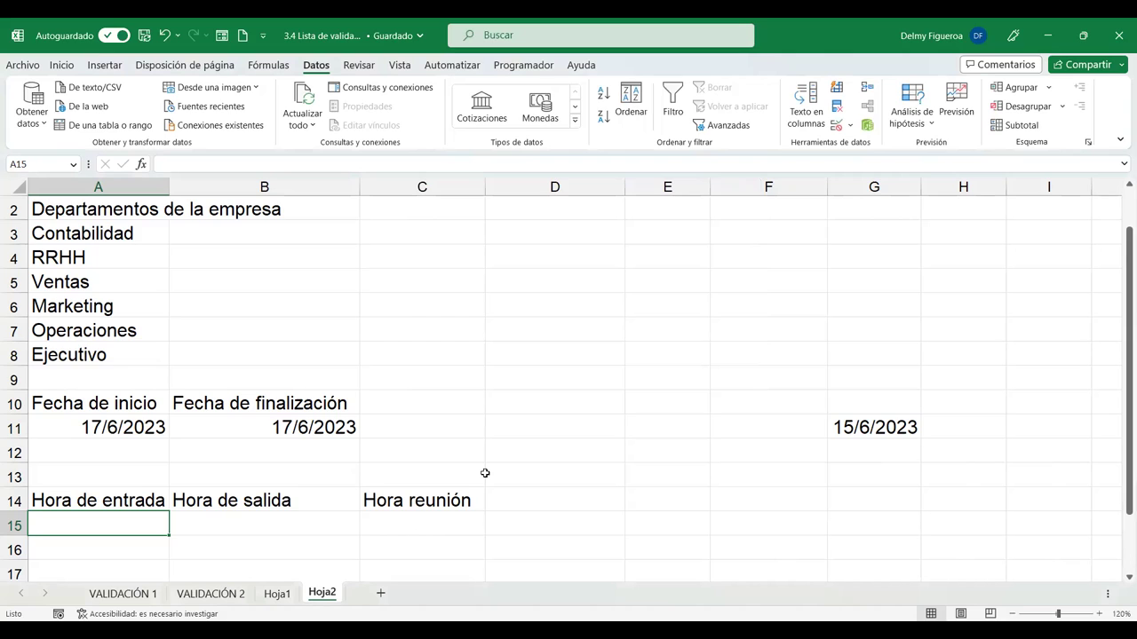
Enter 09:00 as the entry time in A15 after 8:00 is rejected, and 17:00 in B15.
{"action": "type", "text": "8:00"}
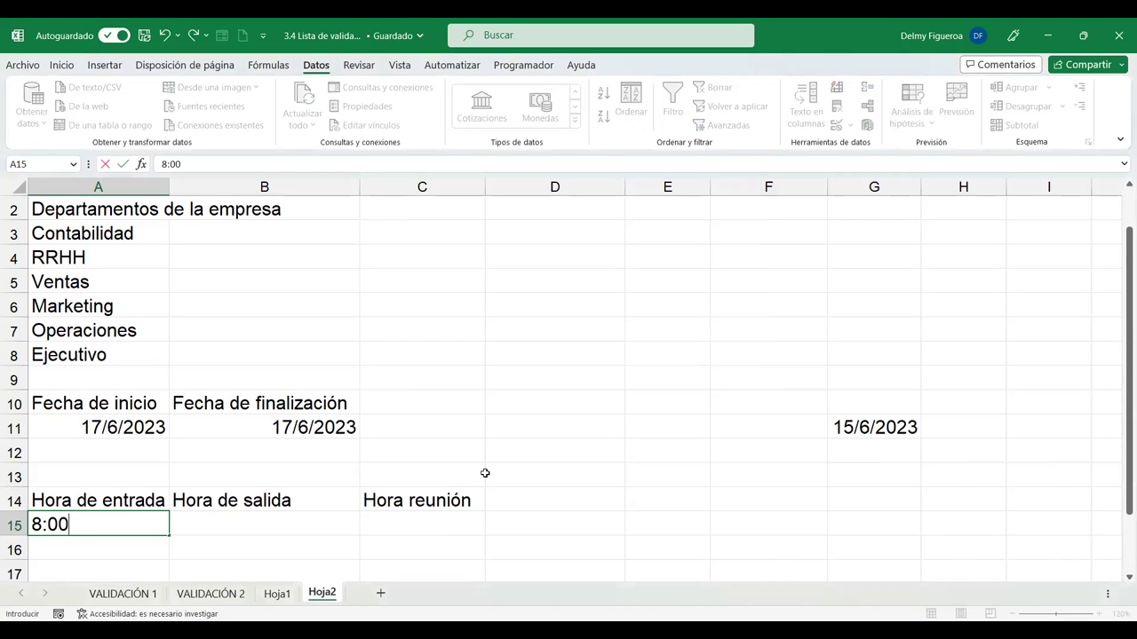
{"action": "key", "text": "Return"}
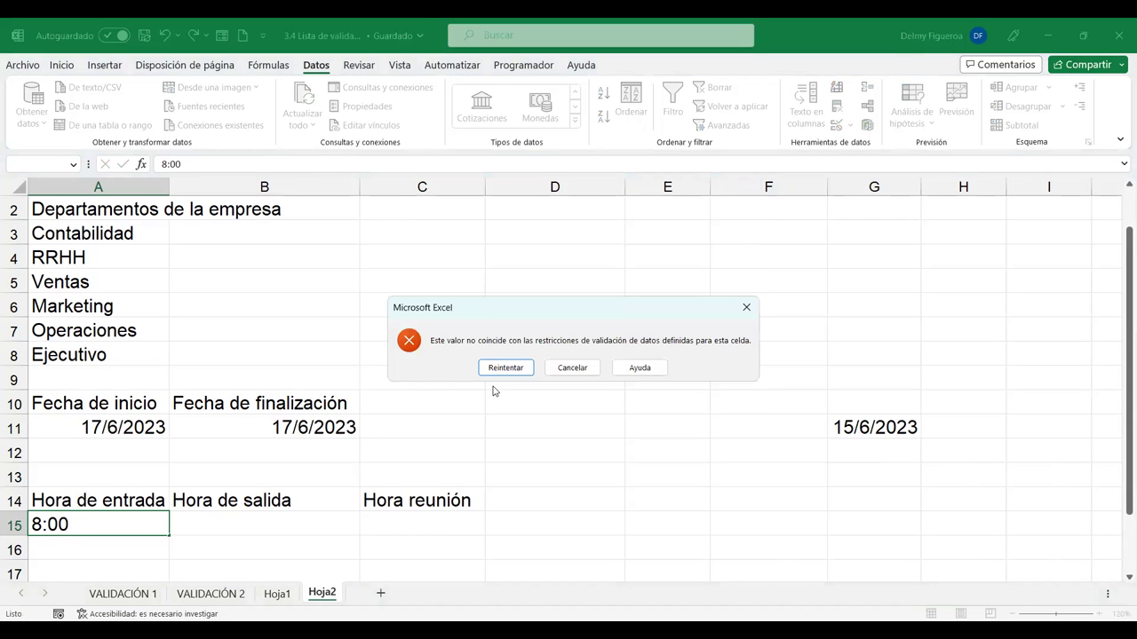
{"action": "key", "text": "Return"}
{"action": "type", "text": "9:00"}
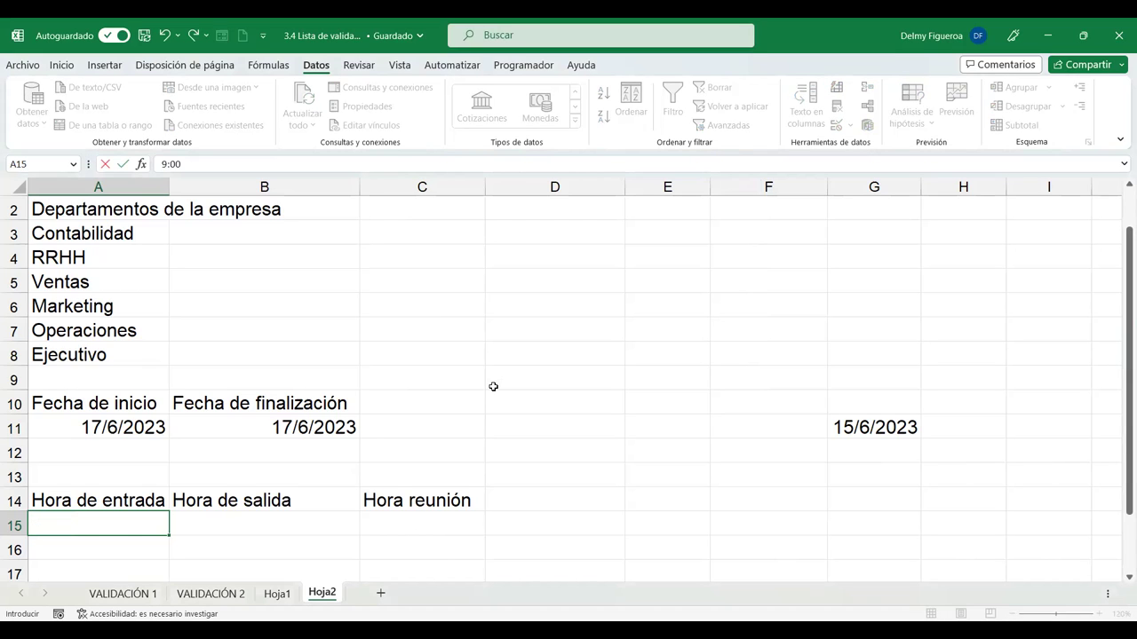
{"action": "key", "text": "Tab"}
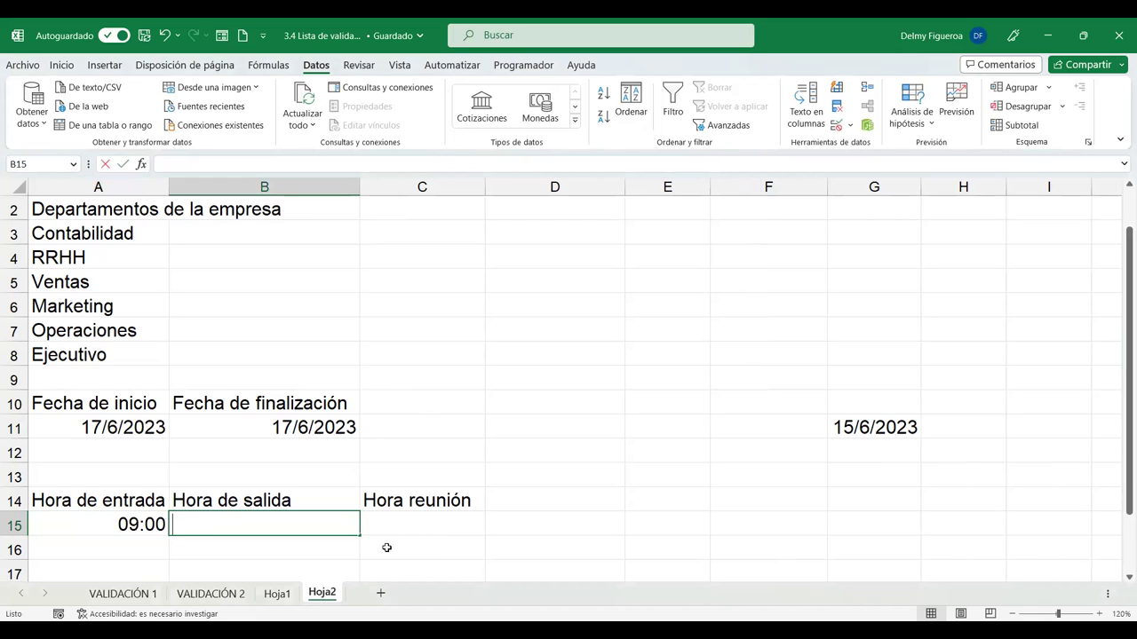
{"action": "type", "text": "17:00"}
{"action": "key", "text": "Tab"}
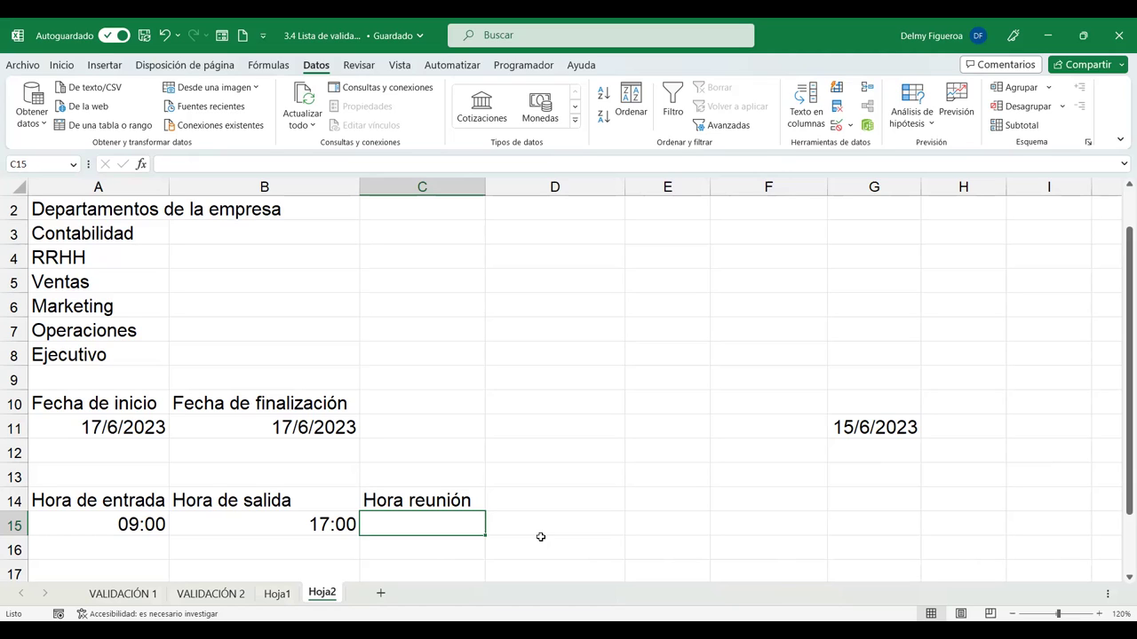
Give C15 a Hora validation rule between =A15 and =B15.
{"action": "left_click", "coordinate": [836, 125]}
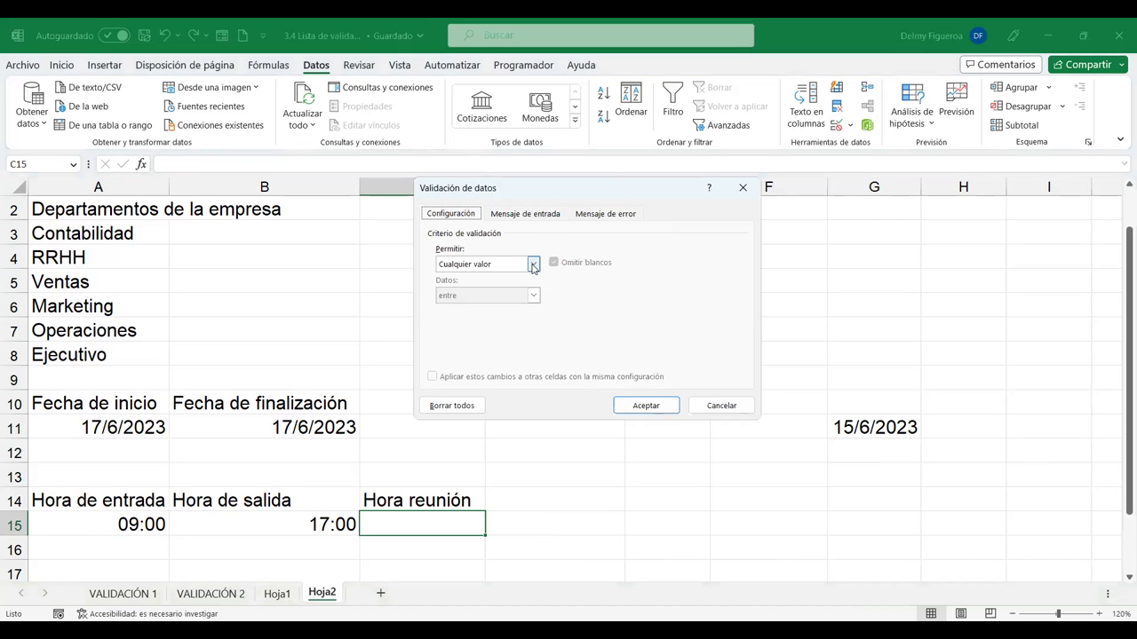
{"action": "left_click", "coordinate": [532, 265]}
{"action": "left_click", "coordinate": [480, 329]}
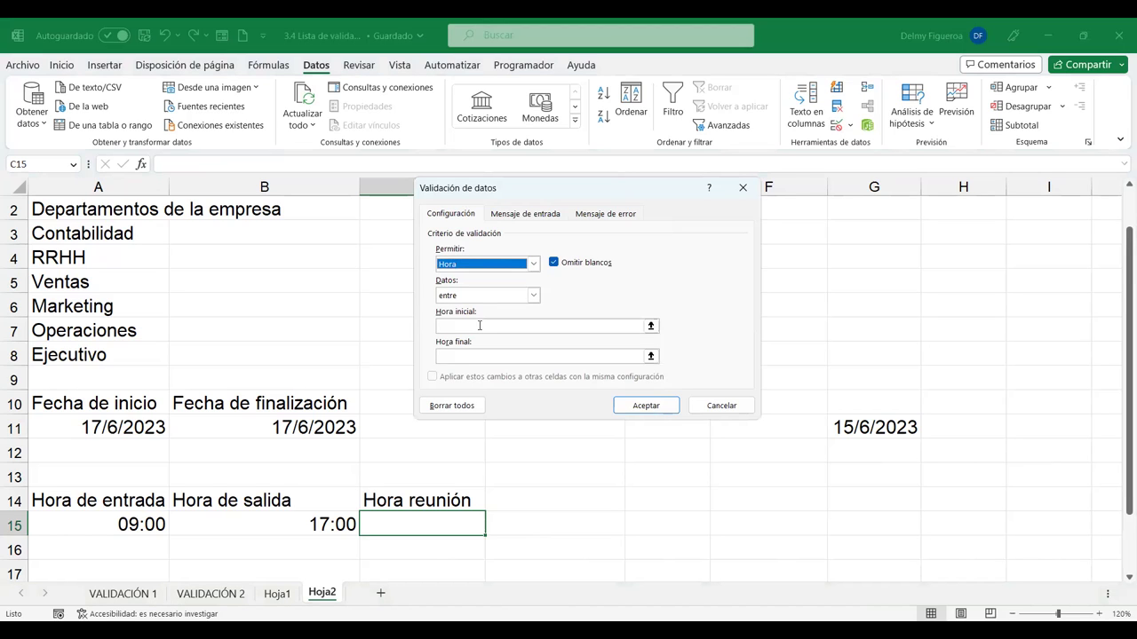
{"action": "left_click", "coordinate": [479, 326]}
{"action": "left_click", "coordinate": [123, 524]}
{"action": "left_click", "coordinate": [463, 356]}
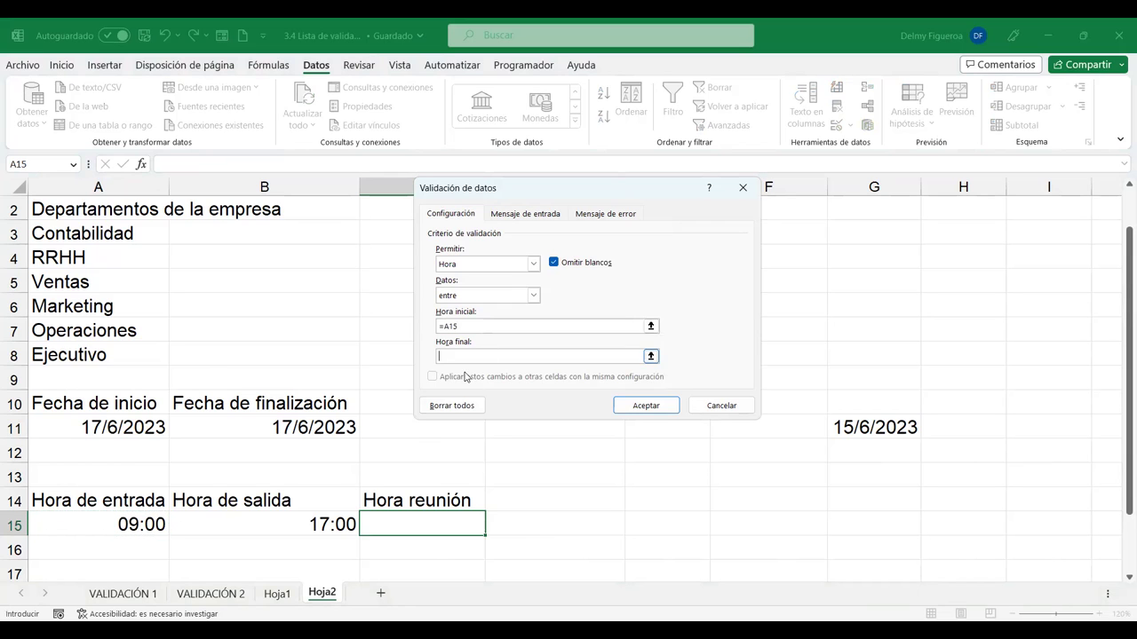
{"action": "left_click", "coordinate": [325, 525]}
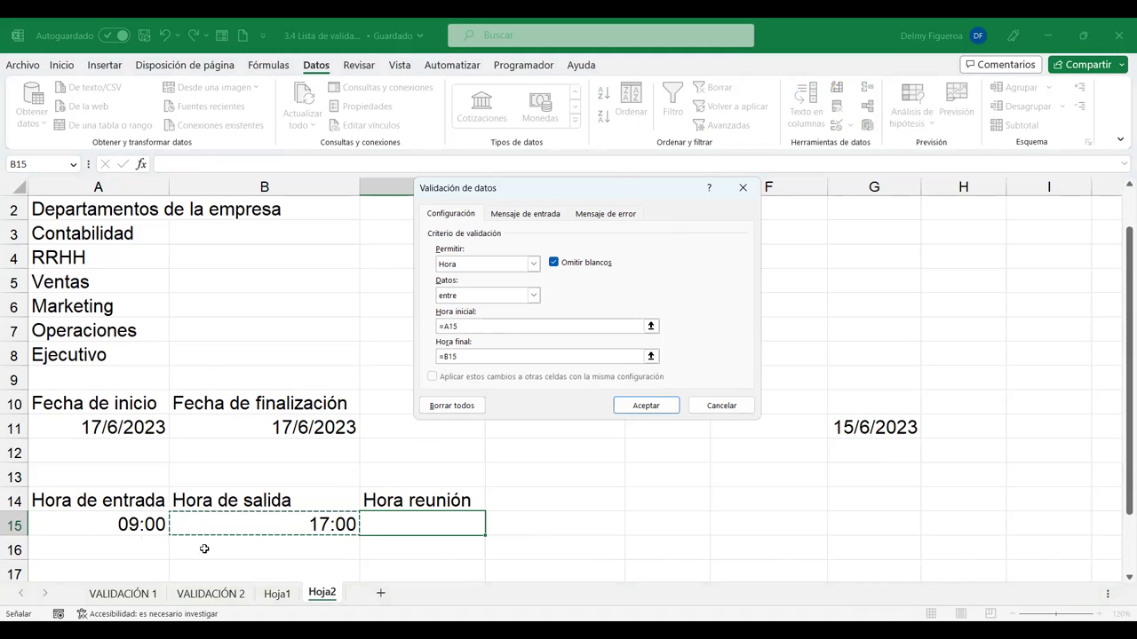
{"action": "left_click", "coordinate": [651, 405]}
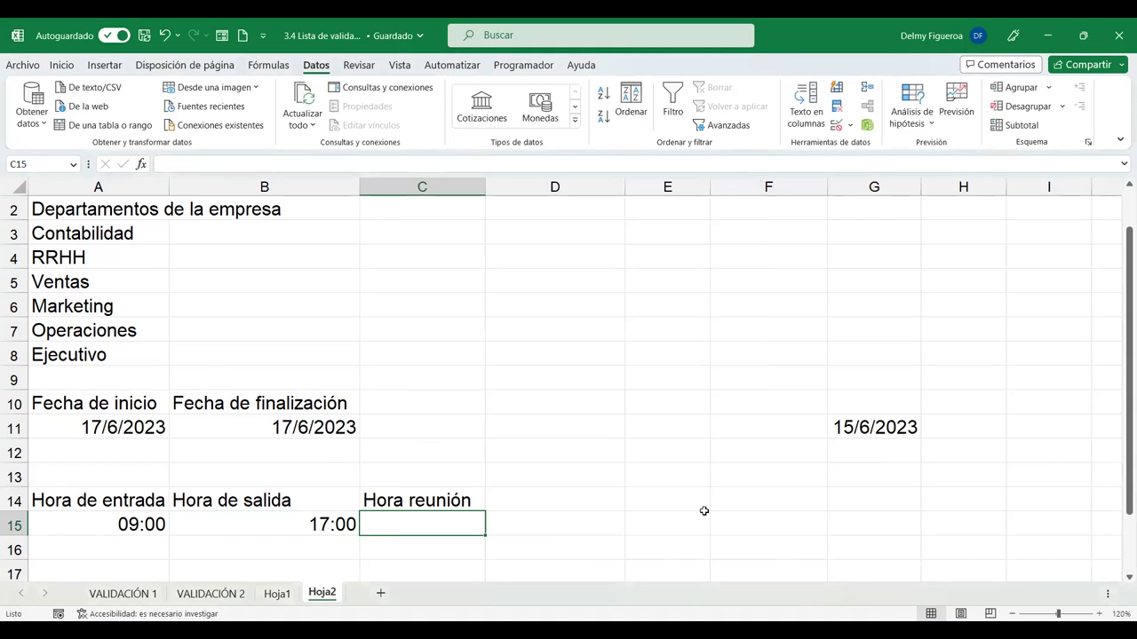
Enter 15:00 as the meeting time in C15 after 18:00 is rejected.
{"action": "type", "text": "18:00"}
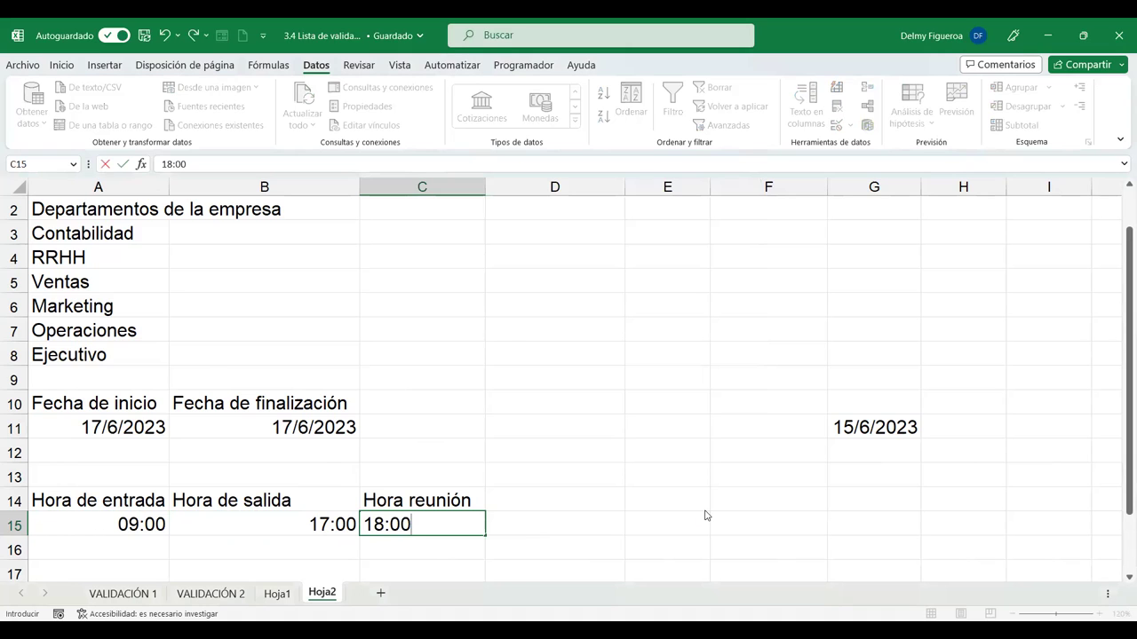
{"action": "key", "text": "Return"}
{"action": "key", "text": "Escape"}
{"action": "key", "text": "Left"}
{"action": "type", "text": "15:00"}
{"action": "key", "text": "Return"}
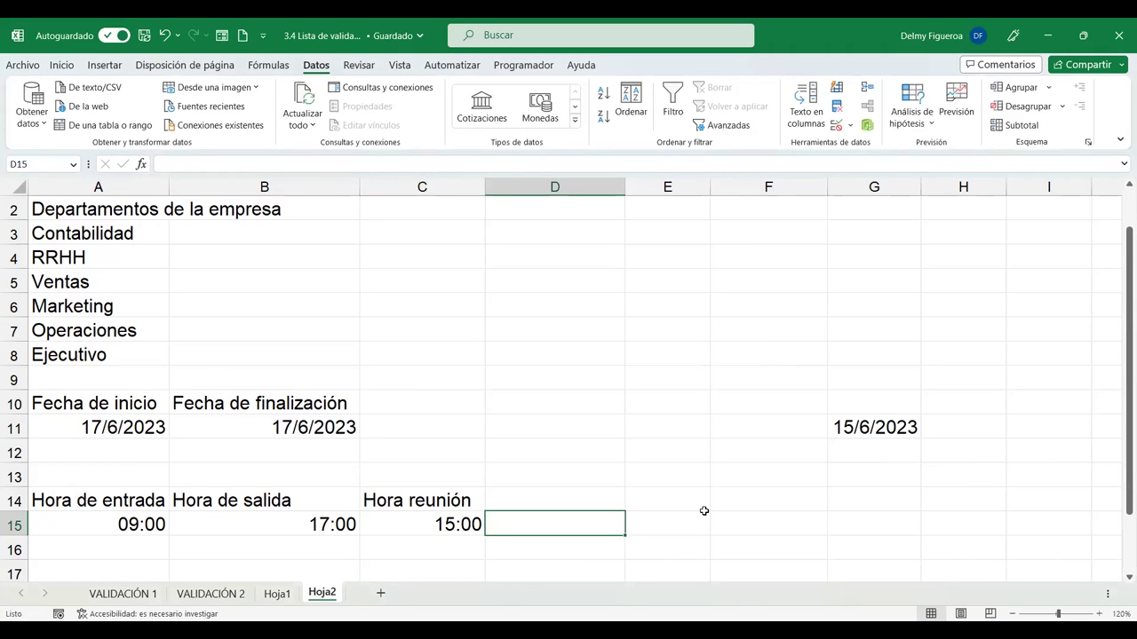
Check the stored time in C15, then scroll down and select A18.
{"action": "key", "text": "Left"}
{"action": "left_click", "coordinate": [564, 524]}
{"action": "left_click", "coordinate": [445, 524]}
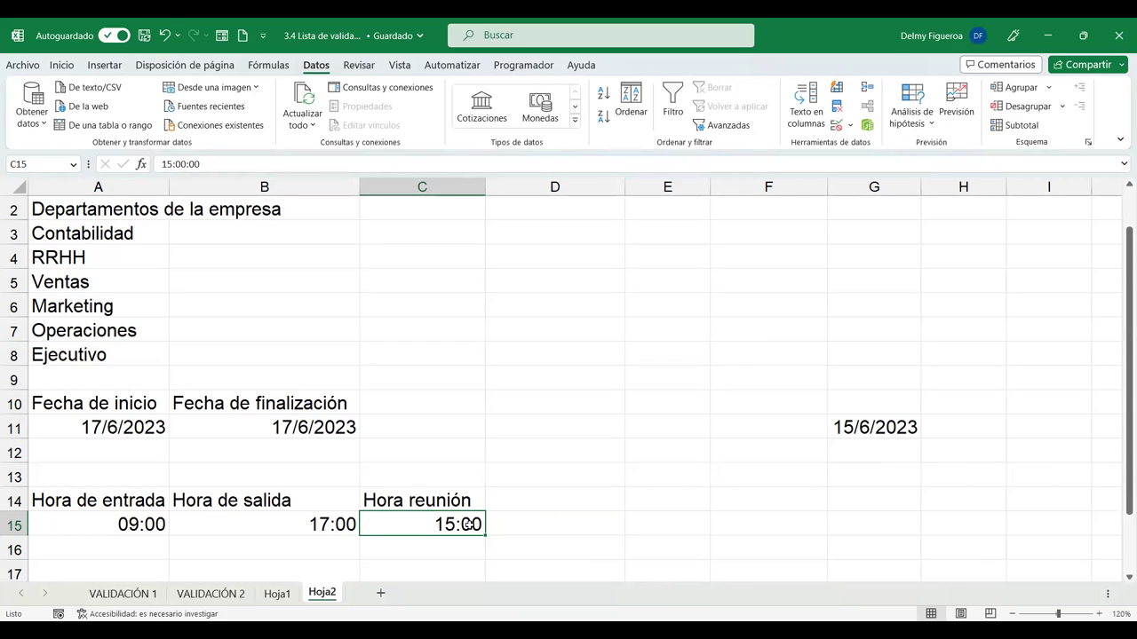
{"action": "scroll", "coordinate": [503, 485], "scroll_direction": "down", "scroll_amount": 2}
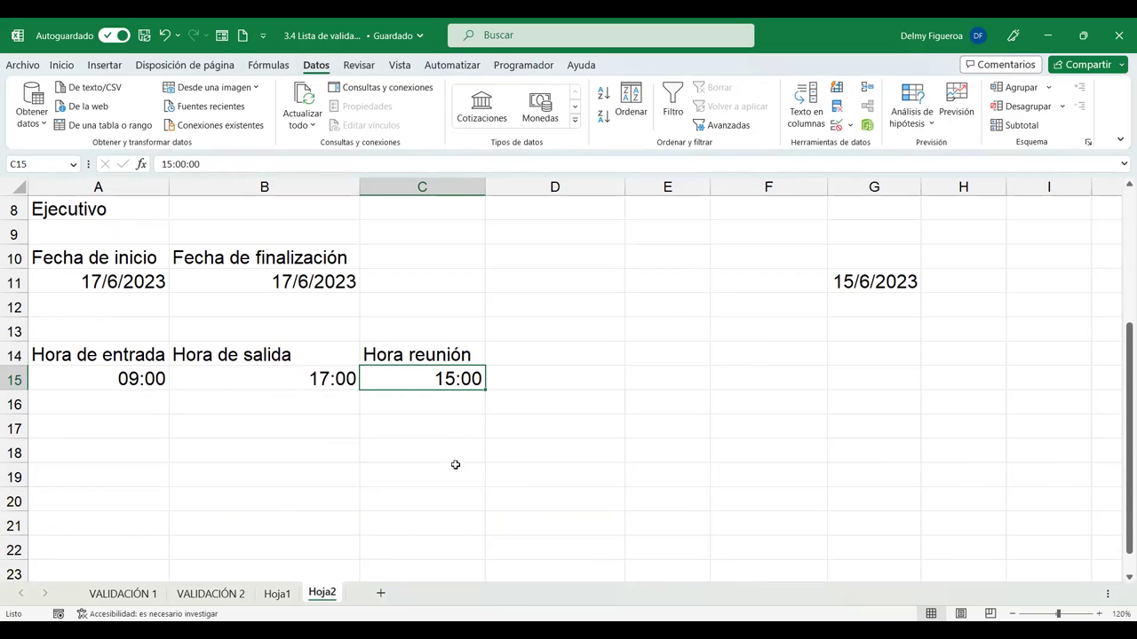
{"action": "left_click", "coordinate": [142, 443]}
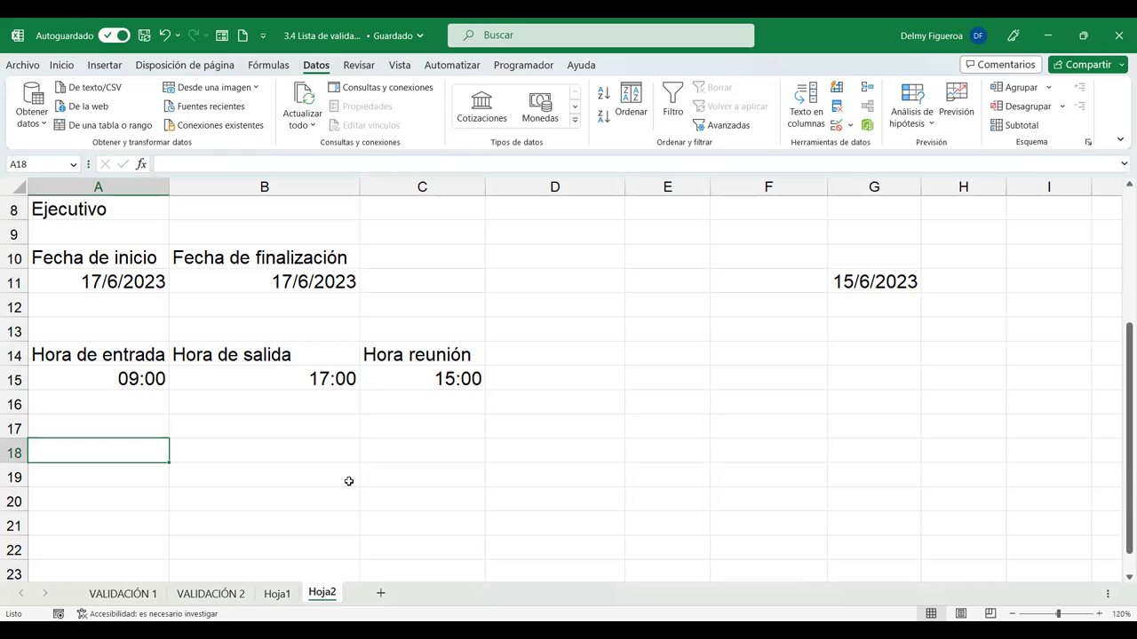
Fill A18:A22 with the codes 110, 120, 130, 140 and 150.
{"action": "type", "text": "110"}
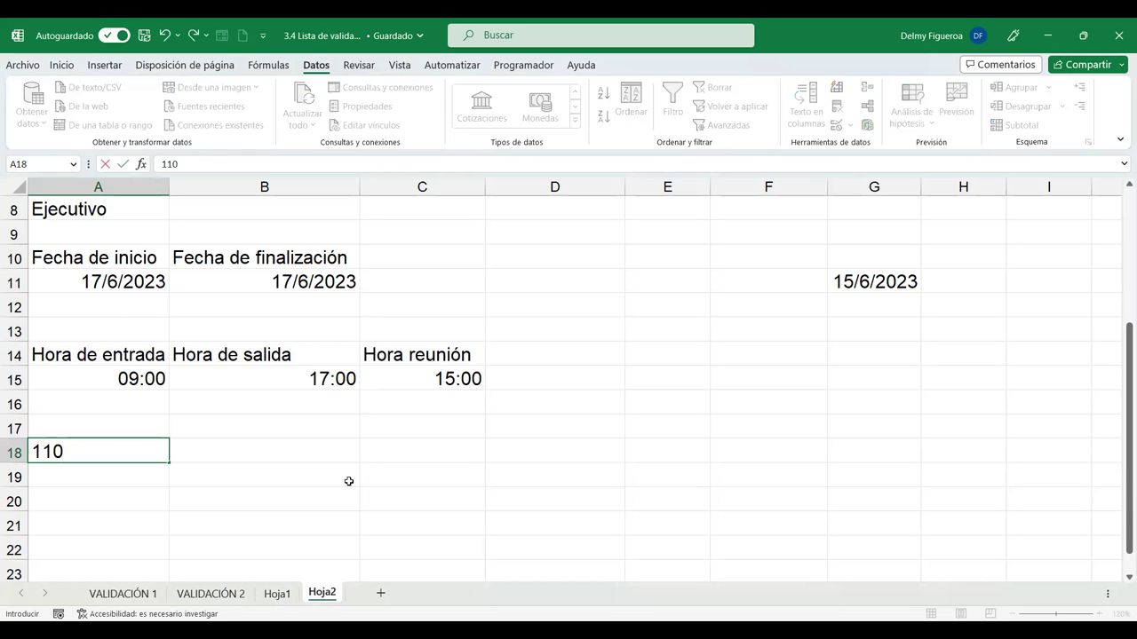
{"action": "key", "text": "Return"}
{"action": "type", "text": "120"}
{"action": "key", "text": "Return"}
{"action": "type", "text": "130"}
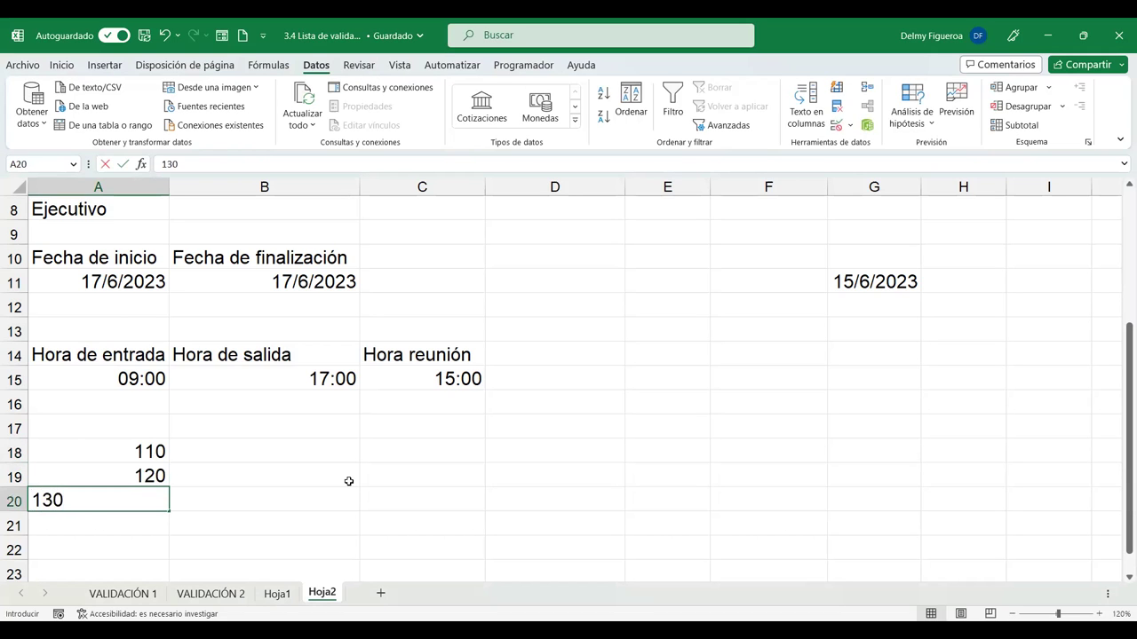
{"action": "key", "text": "Return"}
{"action": "type", "text": "140"}
{"action": "key", "text": "Return"}
{"action": "type", "text": "150"}
{"action": "key", "text": "Tab"}
Label B18:B20 as Salario mensual, Salario por hora and Salario bono.
{"action": "key", "text": "Up"}
{"action": "key", "text": "Up"}
{"action": "key", "text": "Up"}
{"action": "key", "text": "Up"}
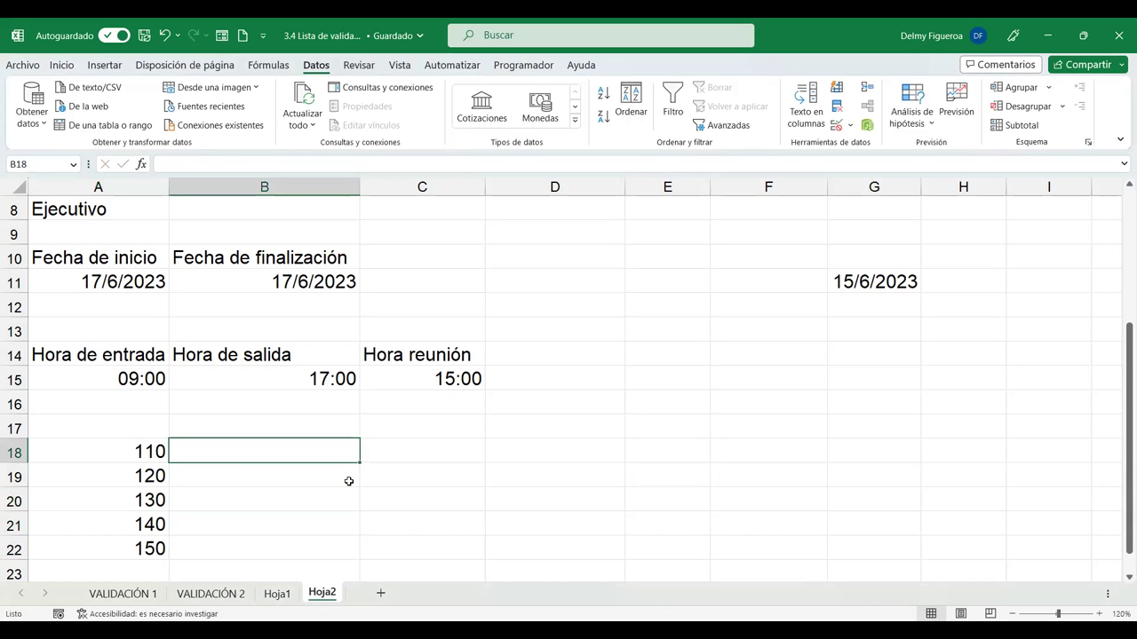
{"action": "type", "text": "Salario"}
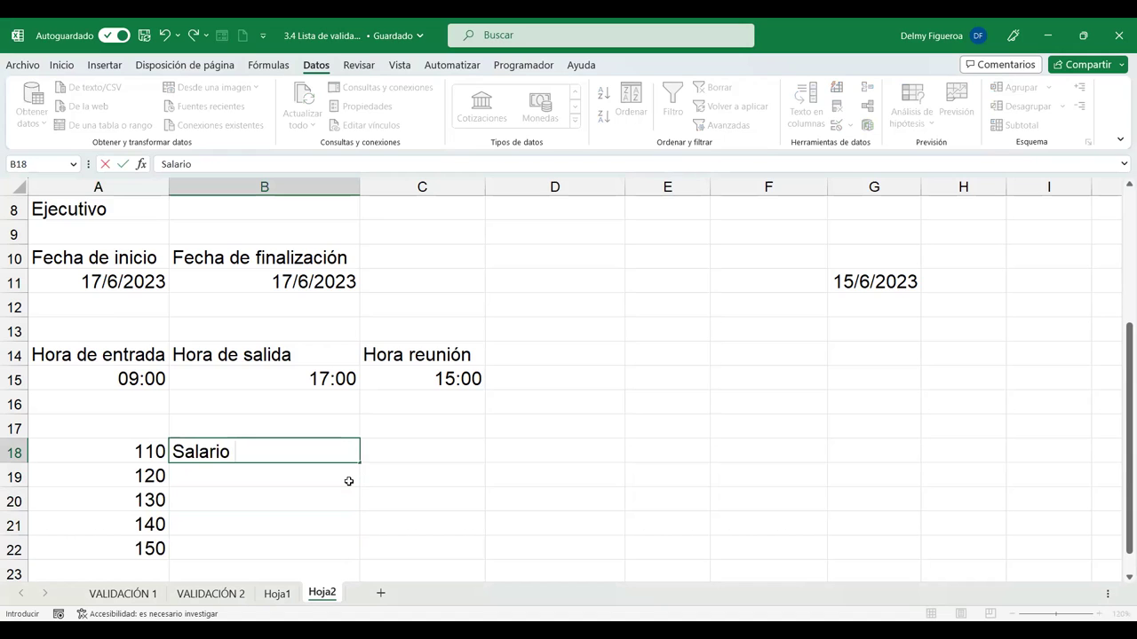
{"action": "type", "text": " mensual"}
{"action": "key", "text": "Return"}
{"action": "type", "text": "Salario "}
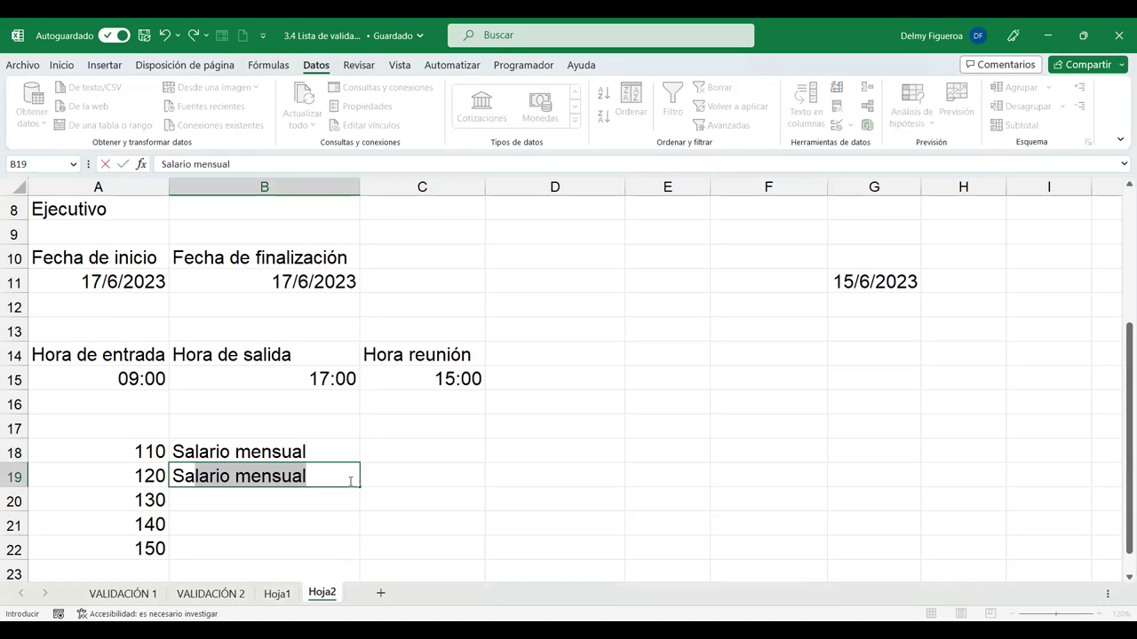
{"action": "type", "text": "por hora"}
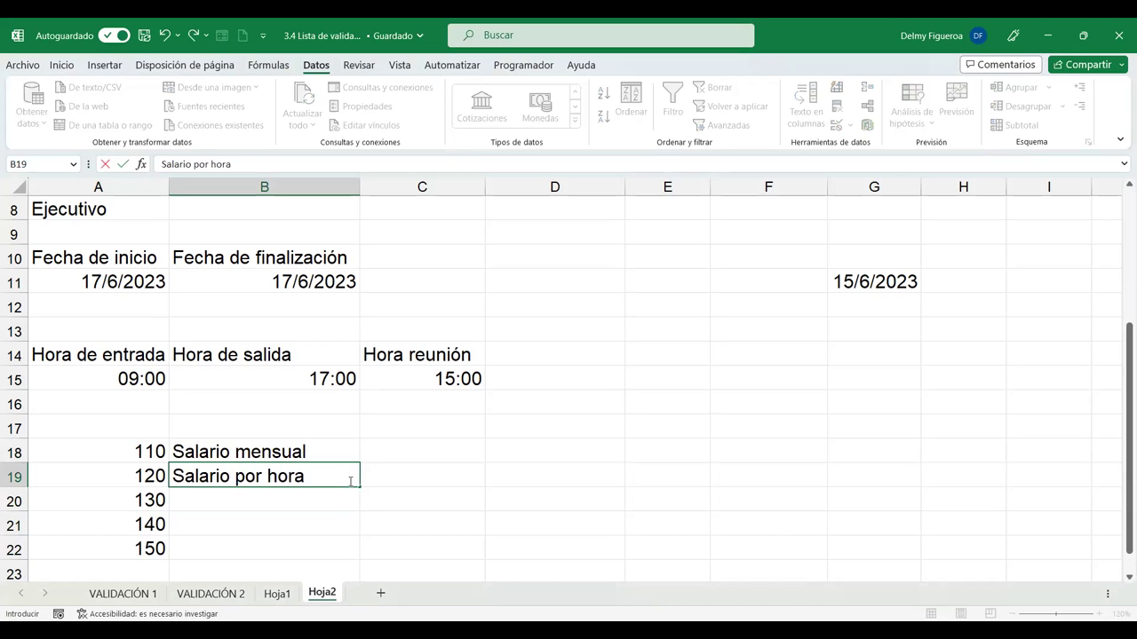
{"action": "key", "text": "Return"}
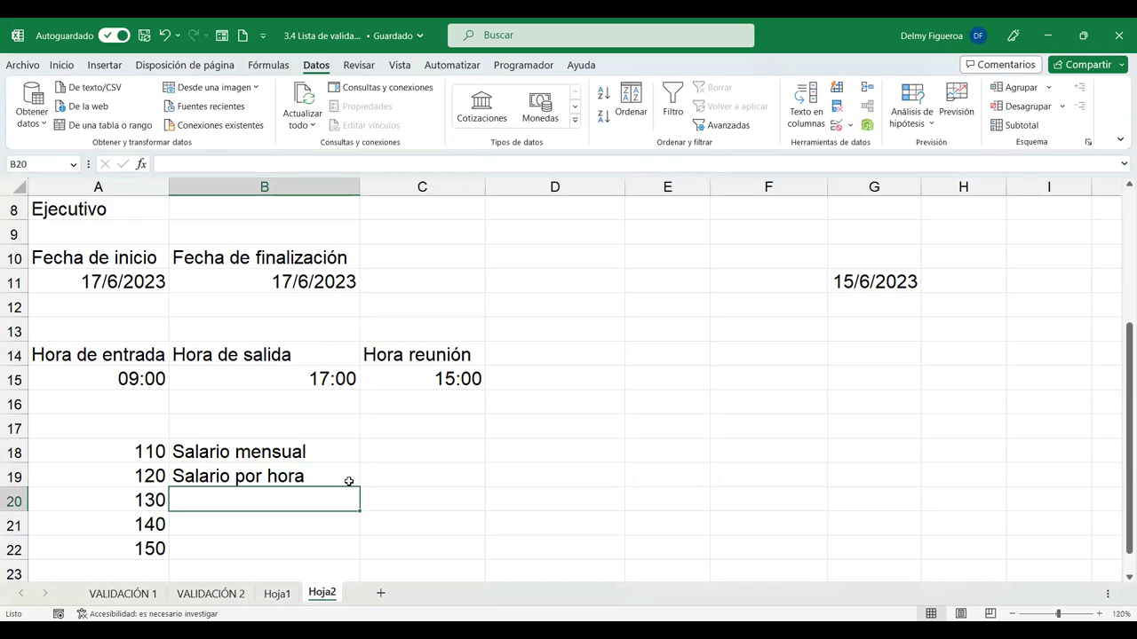
{"action": "type", "text": "Salario bono"}
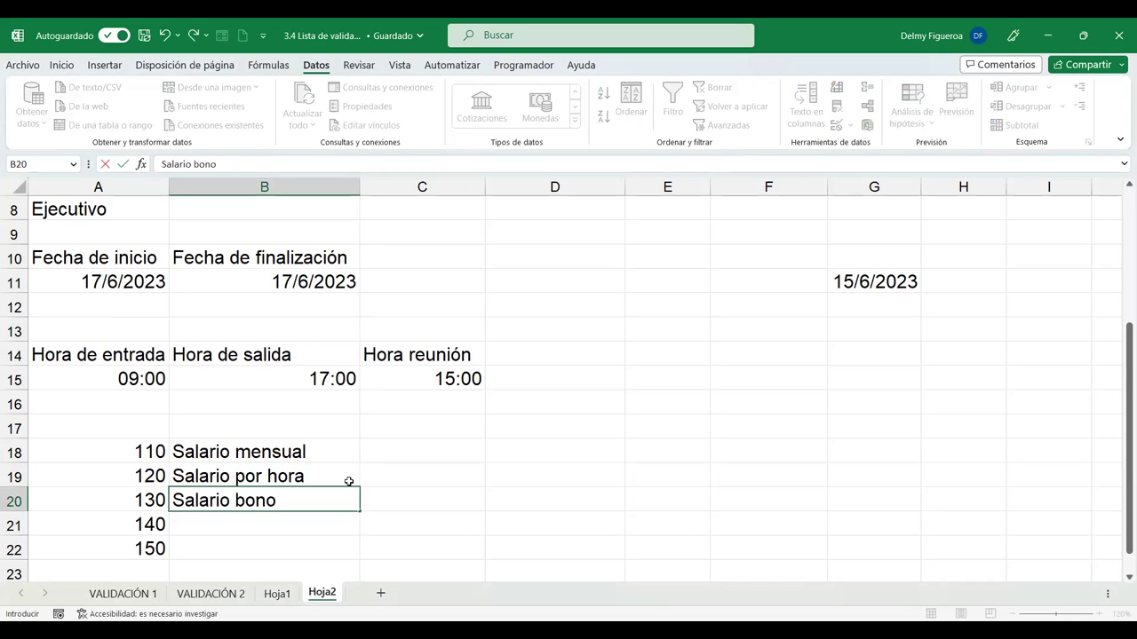
{"action": "key", "text": "Return"}
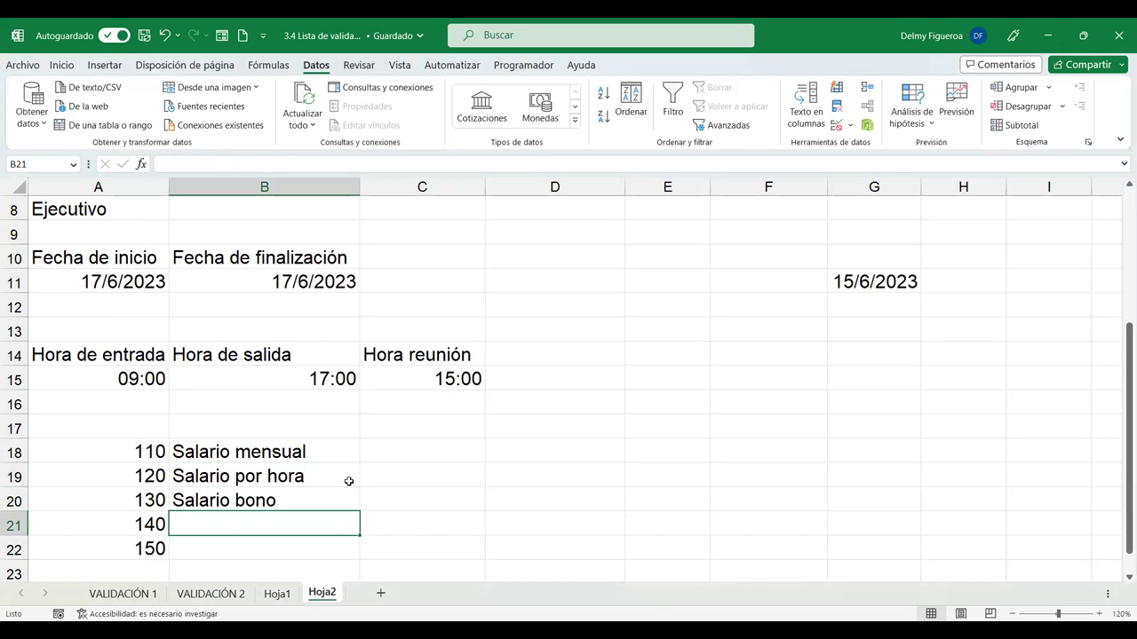
Label B21 Salario comisión and B22 Salario vacación, then select D17.
{"action": "type", "text": "Salario como"}
{"action": "key", "text": "BackSpace"}
{"action": "type", "text": "isión"}
{"action": "key", "text": "Return"}
{"action": "type", "text": "Salario v"}
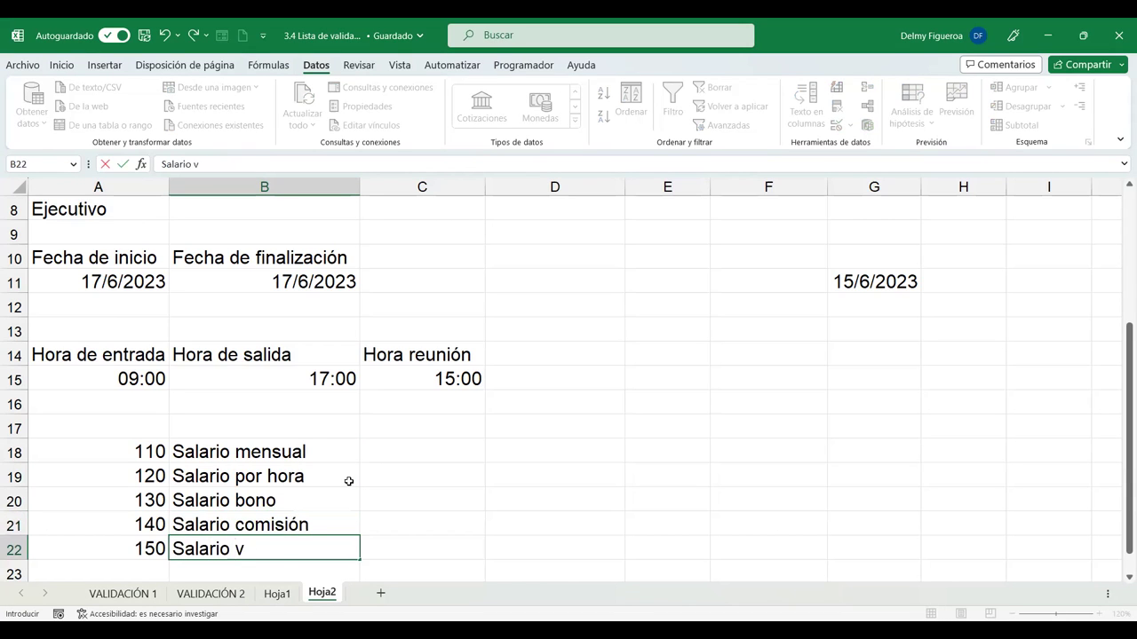
{"action": "type", "text": "acación"}
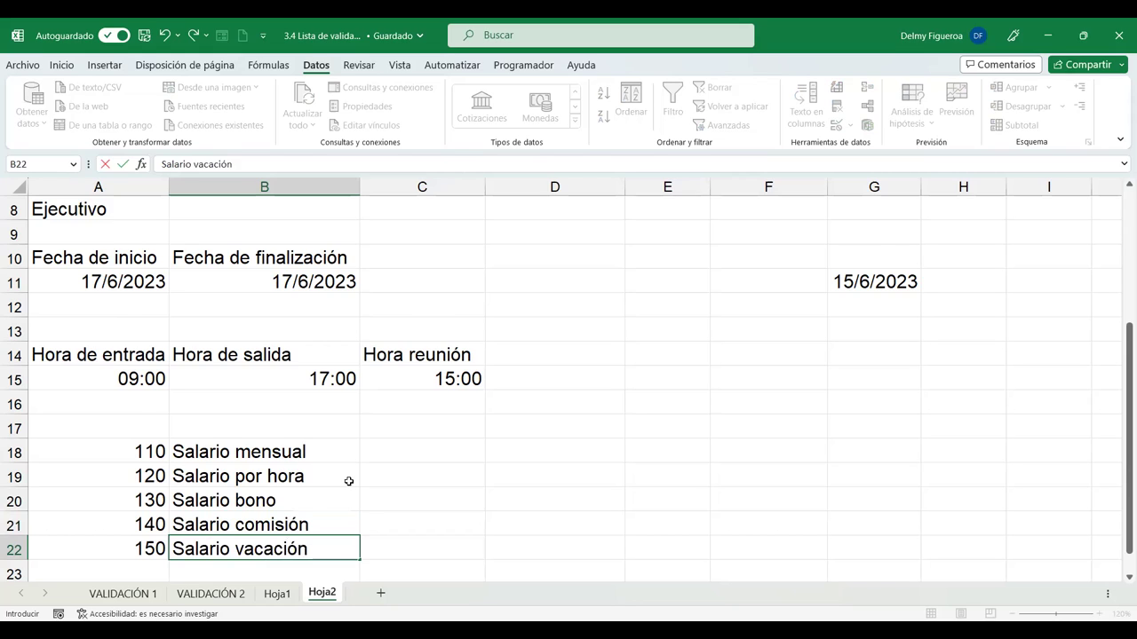
{"action": "key", "text": "Return"}
{"action": "left_click", "coordinate": [454, 414]}
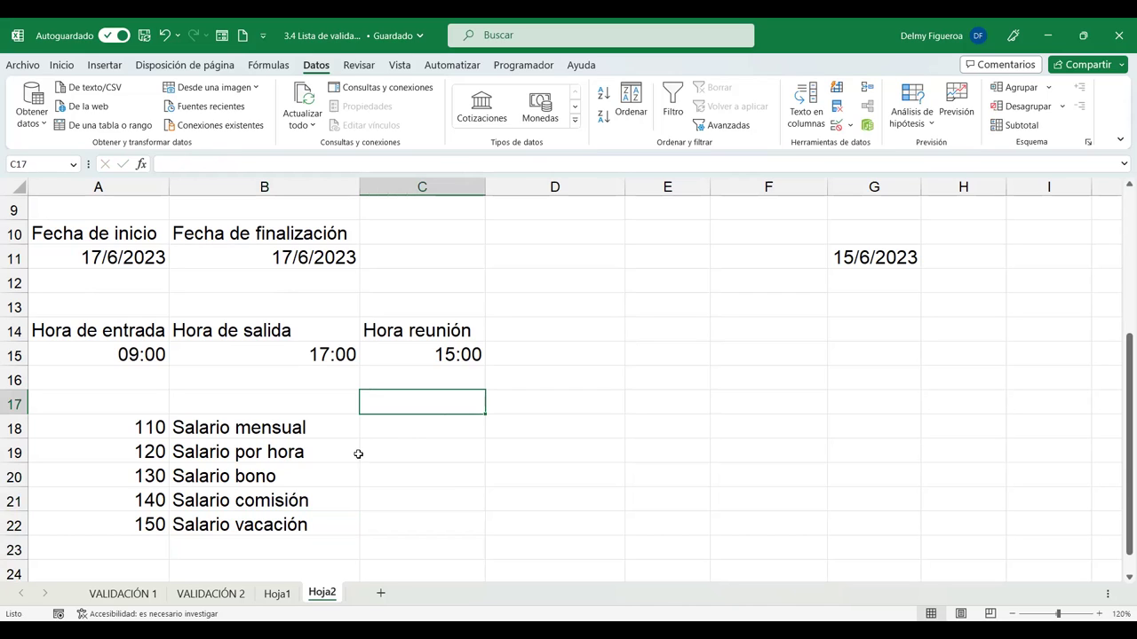
{"action": "left_click", "coordinate": [417, 426]}
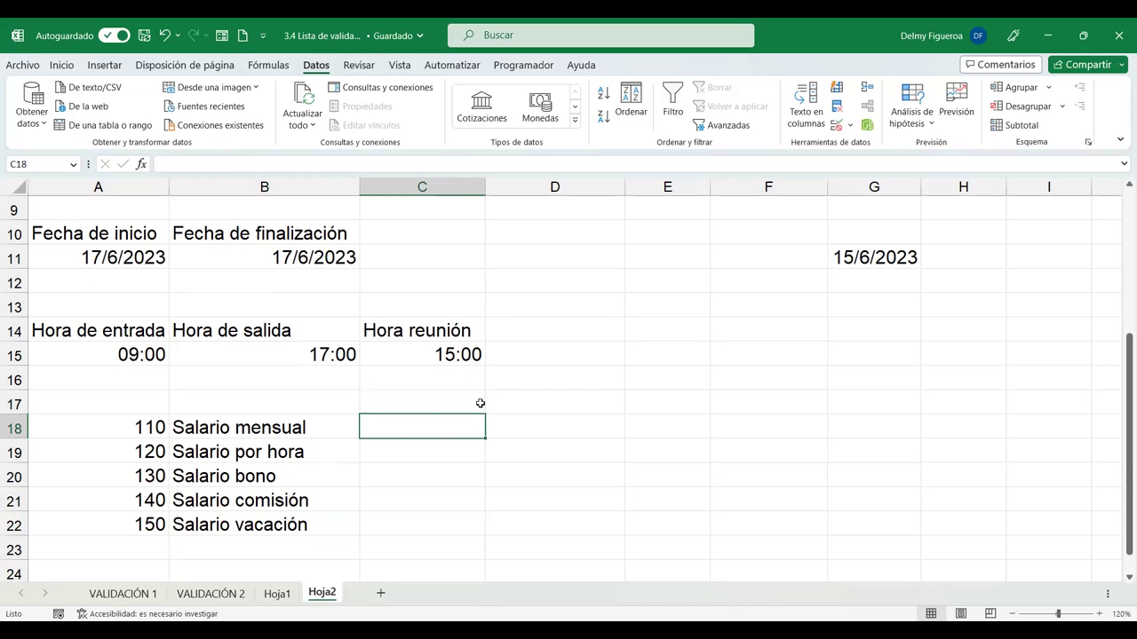
{"action": "left_click", "coordinate": [515, 399]}
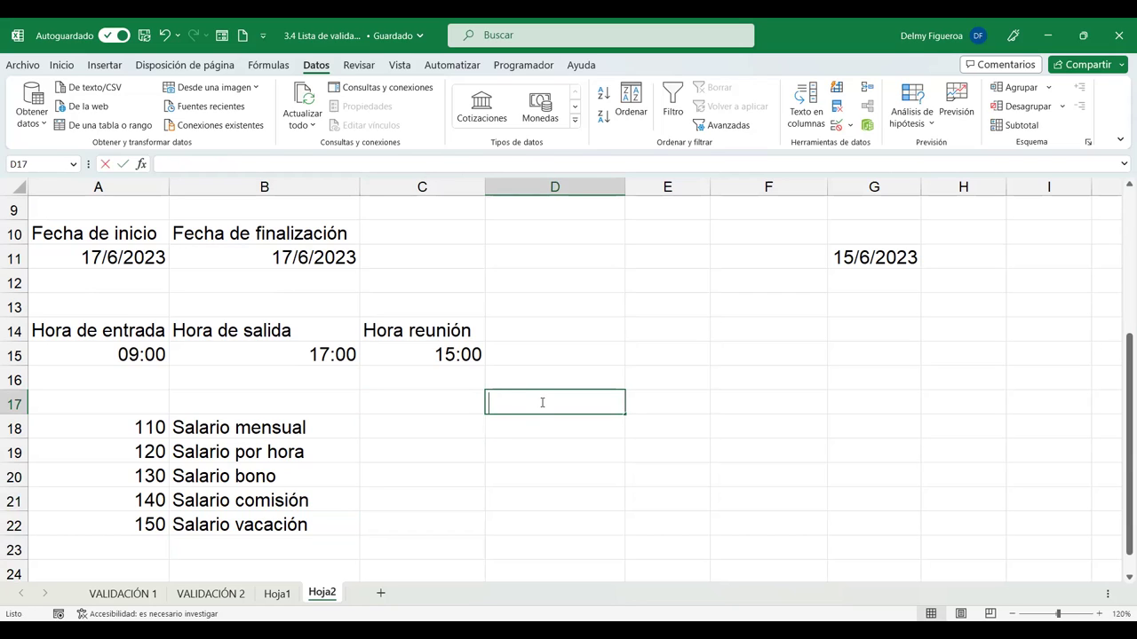
Add the heading Presupuesto RRHH in D17 and widen column D to fit it.
{"action": "type", "text": "Presupusto"}
{"action": "key", "text": "BackSpace"}
{"action": "key", "text": "BackSpace"}
{"action": "key", "text": "BackSpace"}
{"action": "key", "text": "BackSpace"}
{"action": "type", "text": "esto"}
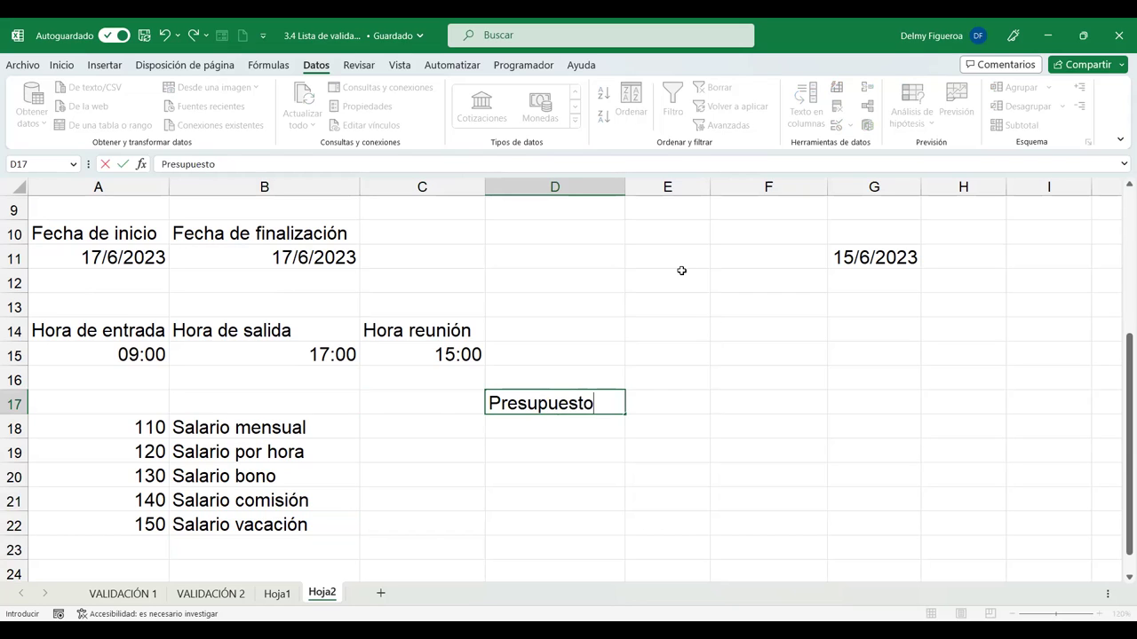
{"action": "type", "text": " RRHH"}
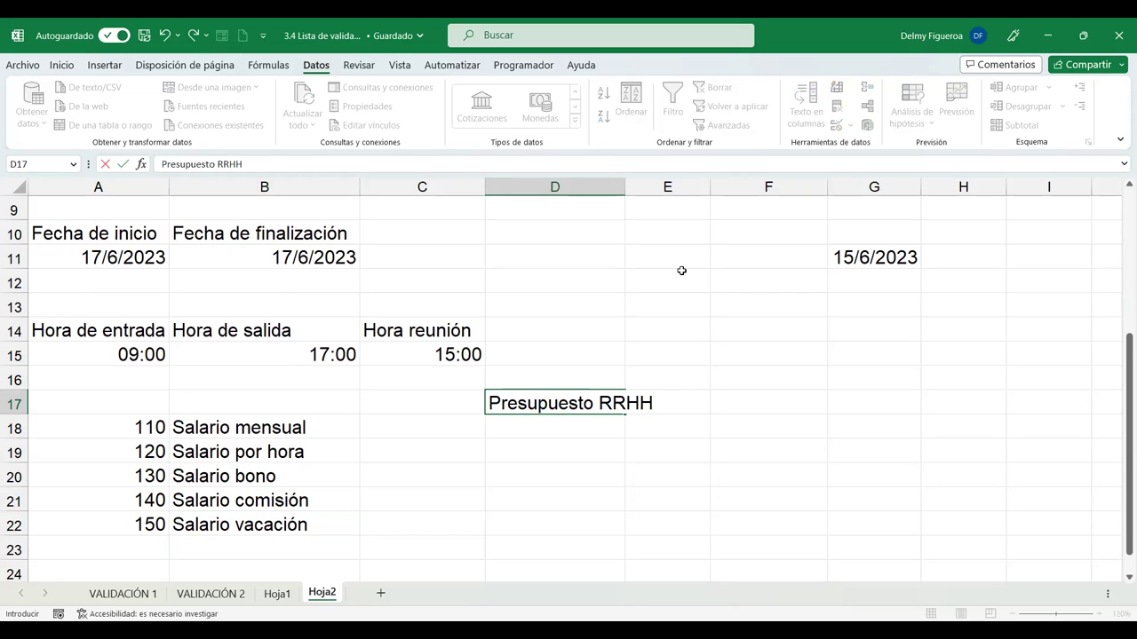
{"action": "key", "text": "Return"}
{"action": "left_click_drag", "start_coordinate": [626, 187], "coordinate": [658, 195]}
Enter 30000 in E17 and apply the Contabilidad currency format.
{"action": "left_click", "coordinate": [693, 399]}
{"action": "type", "text": "30000"}
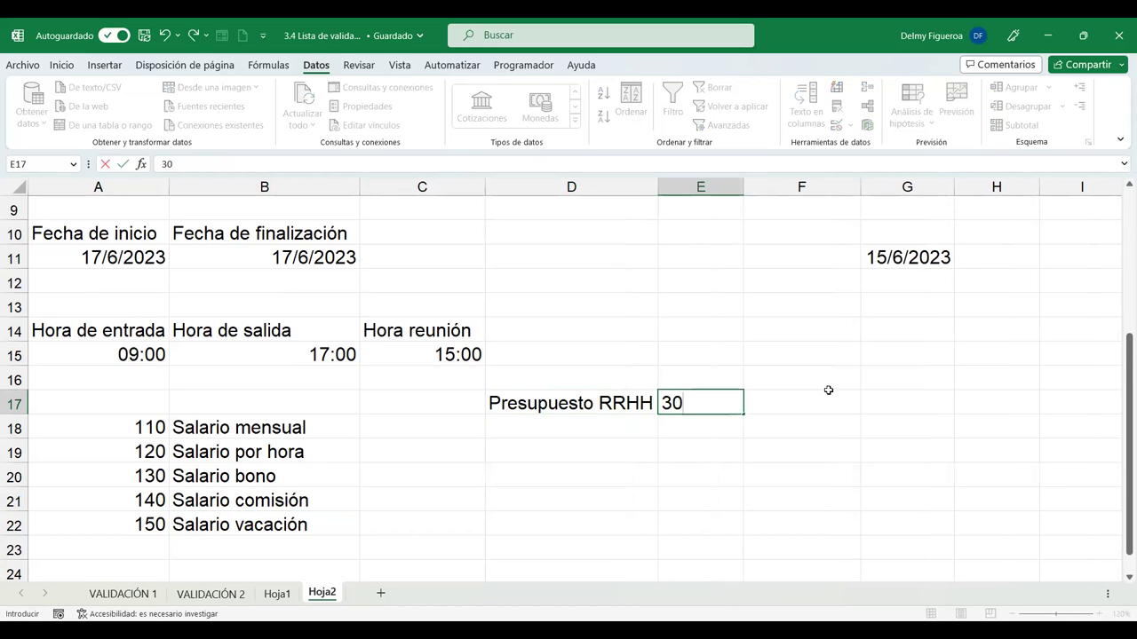
{"action": "key", "text": "Return"}
{"action": "key", "text": "Up"}
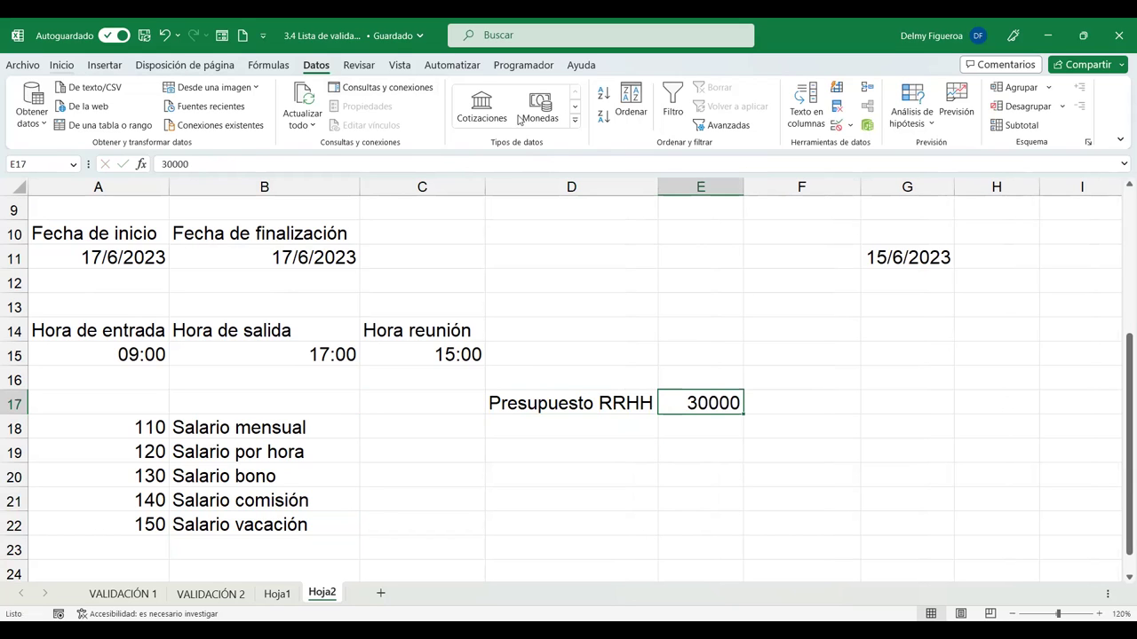
{"action": "left_click", "coordinate": [61, 65]}
{"action": "left_click", "coordinate": [496, 116]}
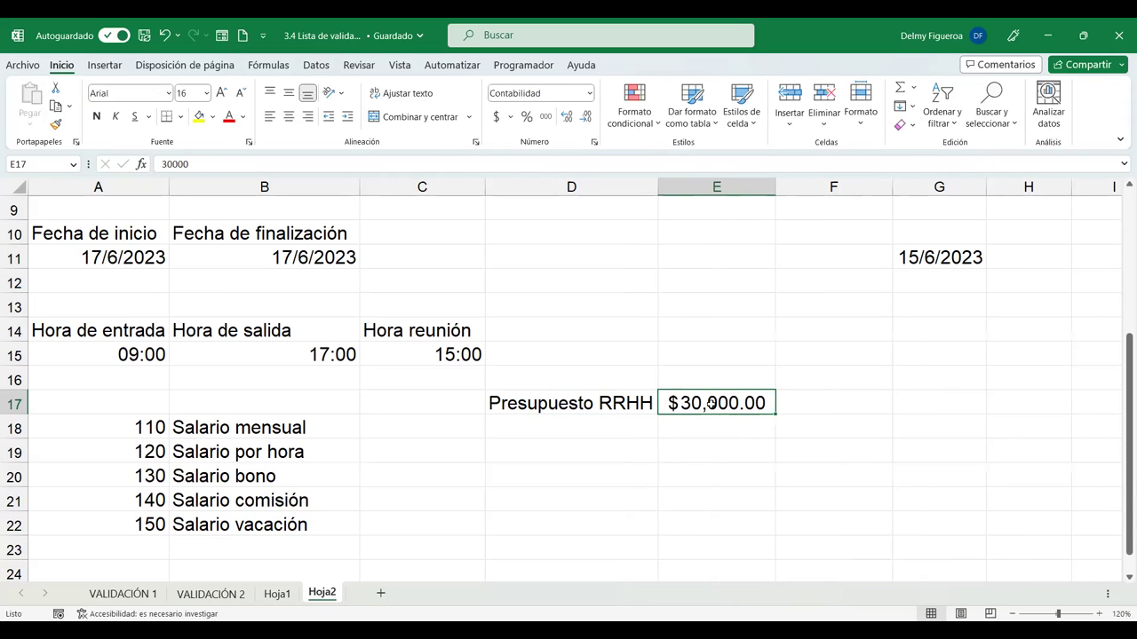
{"action": "left_click", "coordinate": [323, 548]}
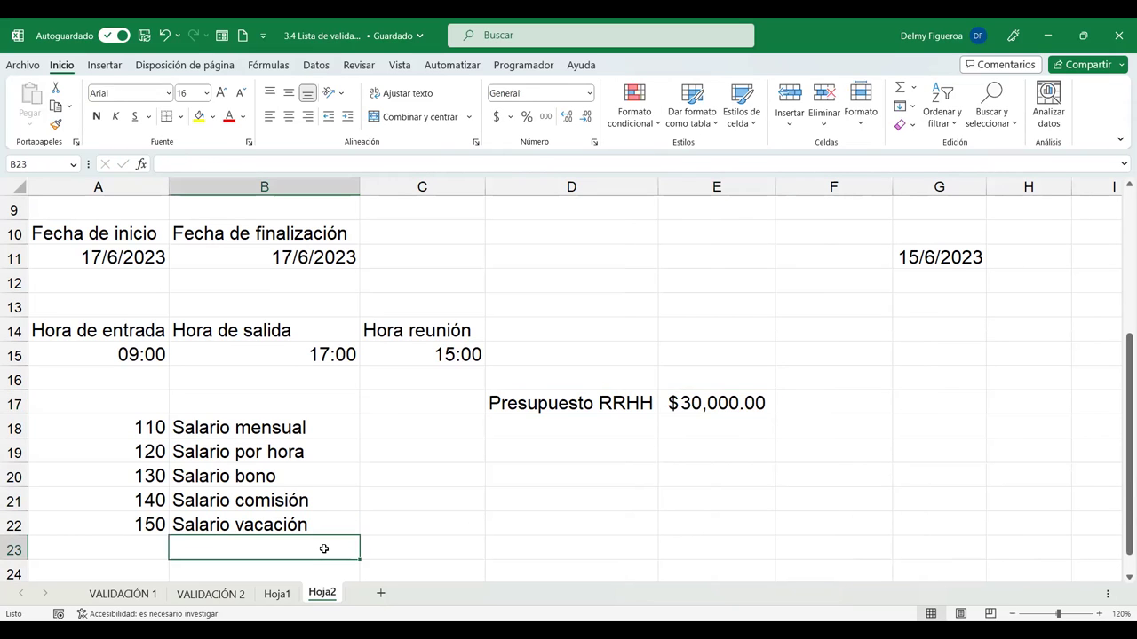
{"action": "left_click", "coordinate": [447, 550]}
Give C18 a Decimal validation rule: menor que, maximum =E17.
{"action": "left_click_drag", "start_coordinate": [437, 421], "coordinate": [440, 524]}
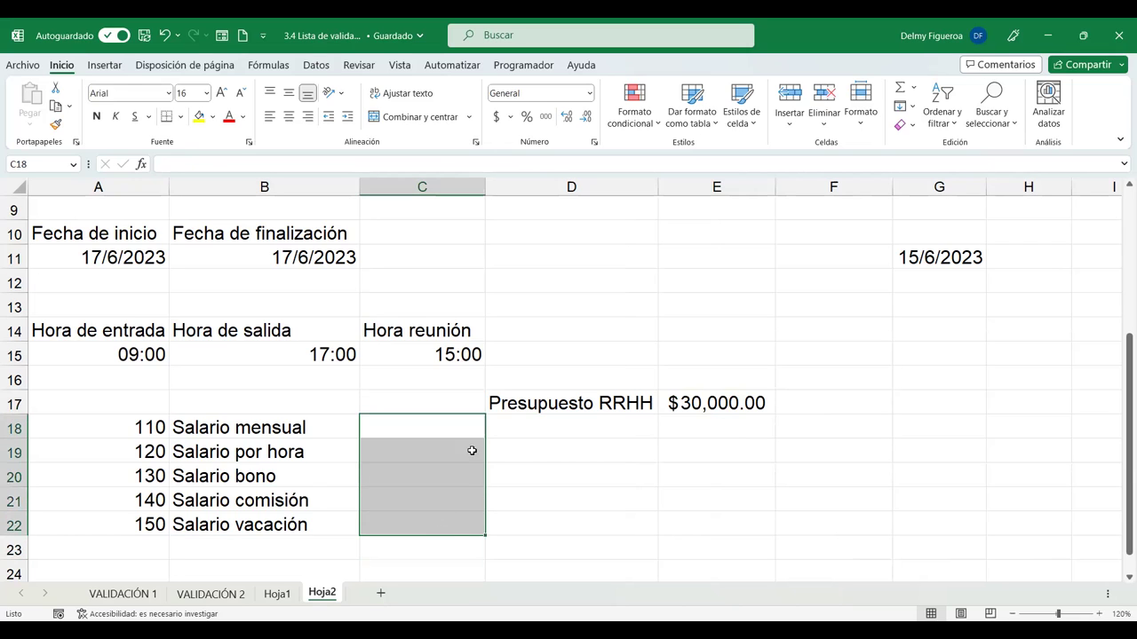
{"action": "left_click", "coordinate": [559, 427]}
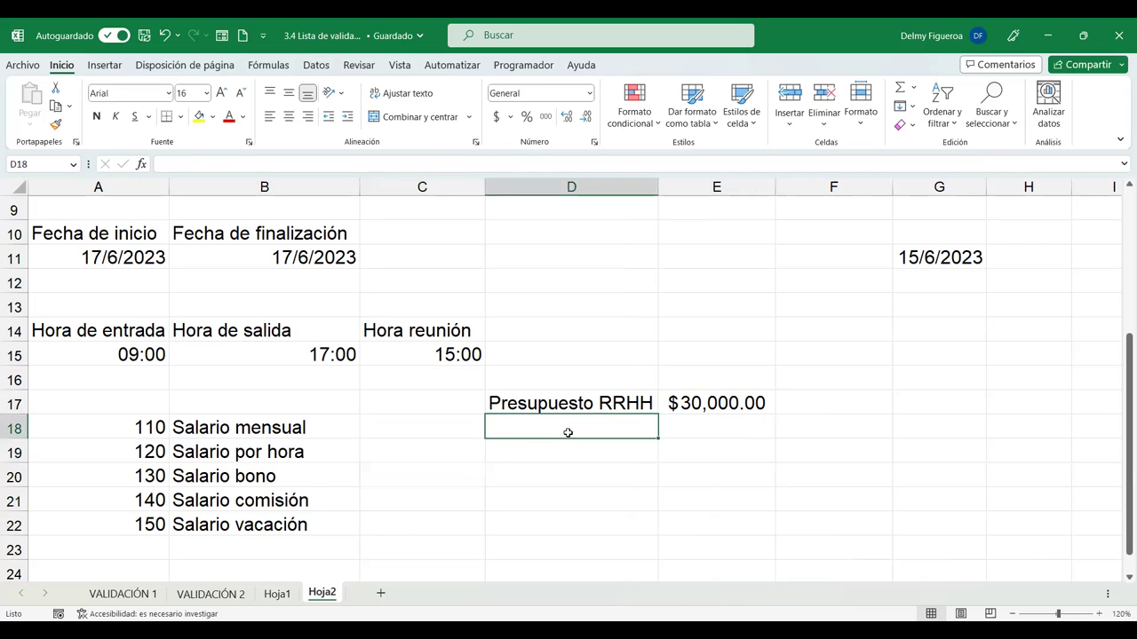
{"action": "left_click", "coordinate": [435, 446]}
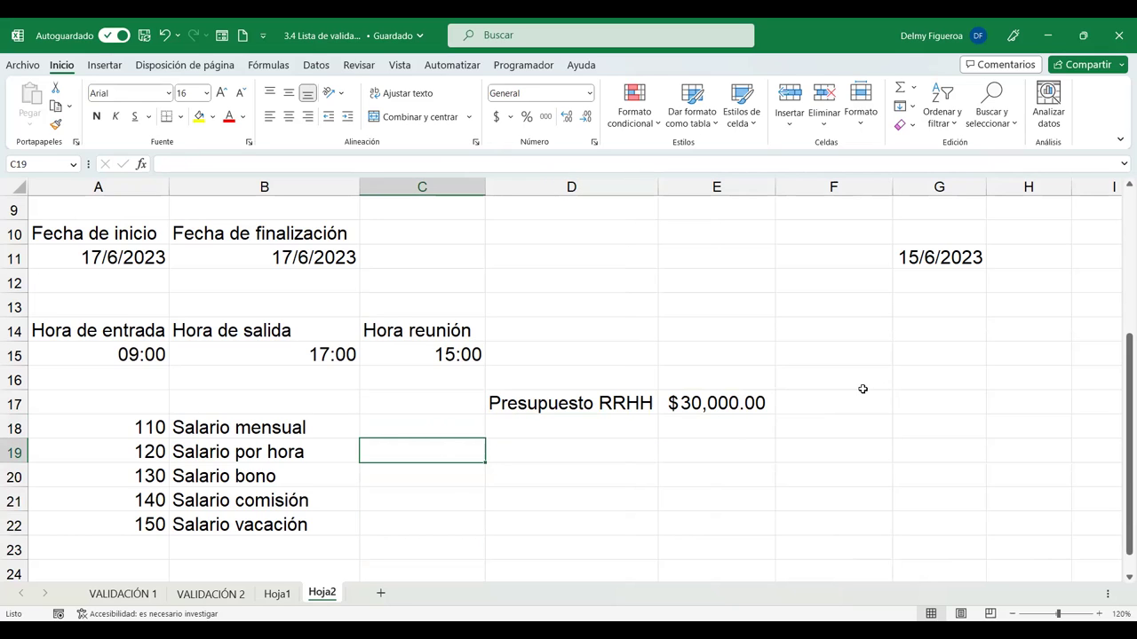
{"action": "left_click", "coordinate": [413, 421]}
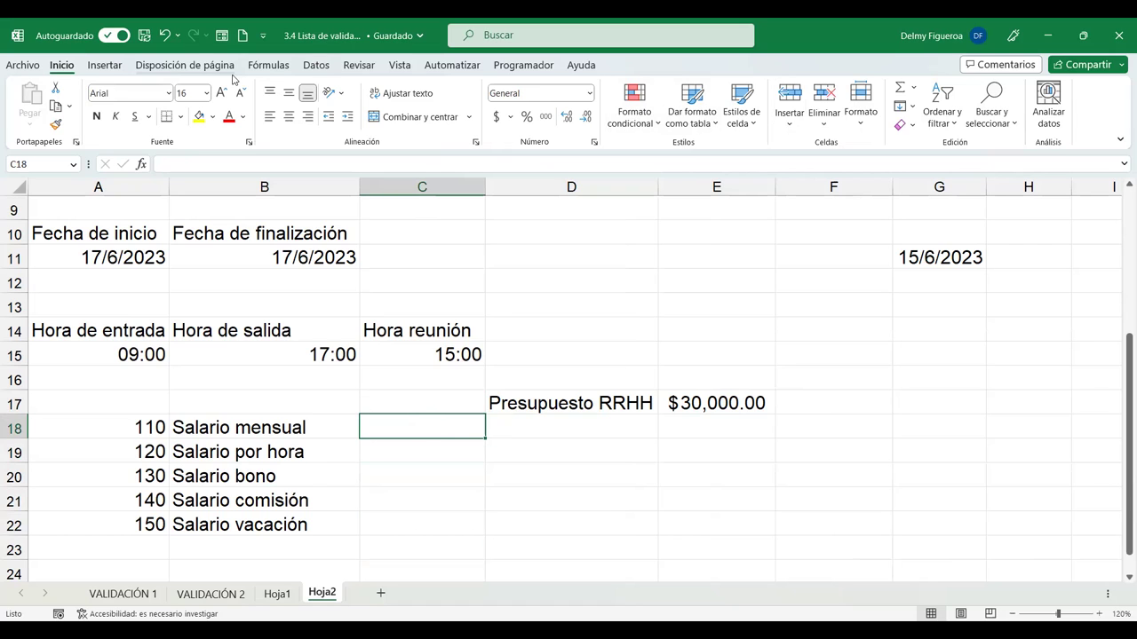
{"action": "left_click", "coordinate": [316, 68]}
{"action": "left_click", "coordinate": [836, 130]}
{"action": "left_click", "coordinate": [520, 268]}
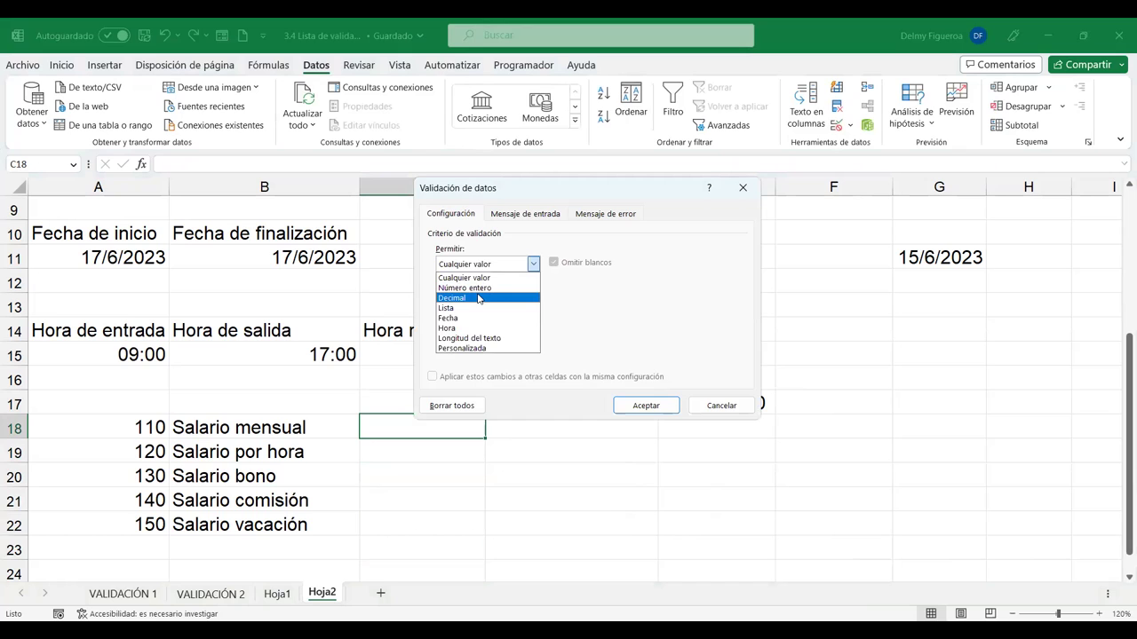
{"action": "left_click", "coordinate": [479, 299]}
{"action": "left_click_drag", "start_coordinate": [580, 192], "coordinate": [601, 148]}
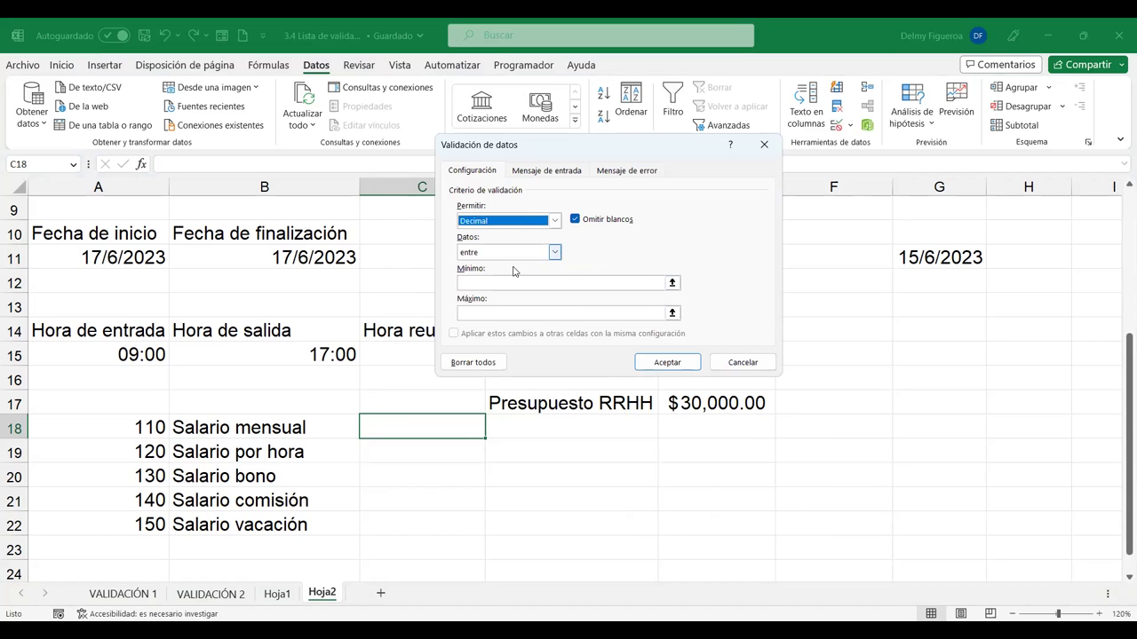
{"action": "left_click", "coordinate": [554, 253]}
{"action": "left_click", "coordinate": [492, 320]}
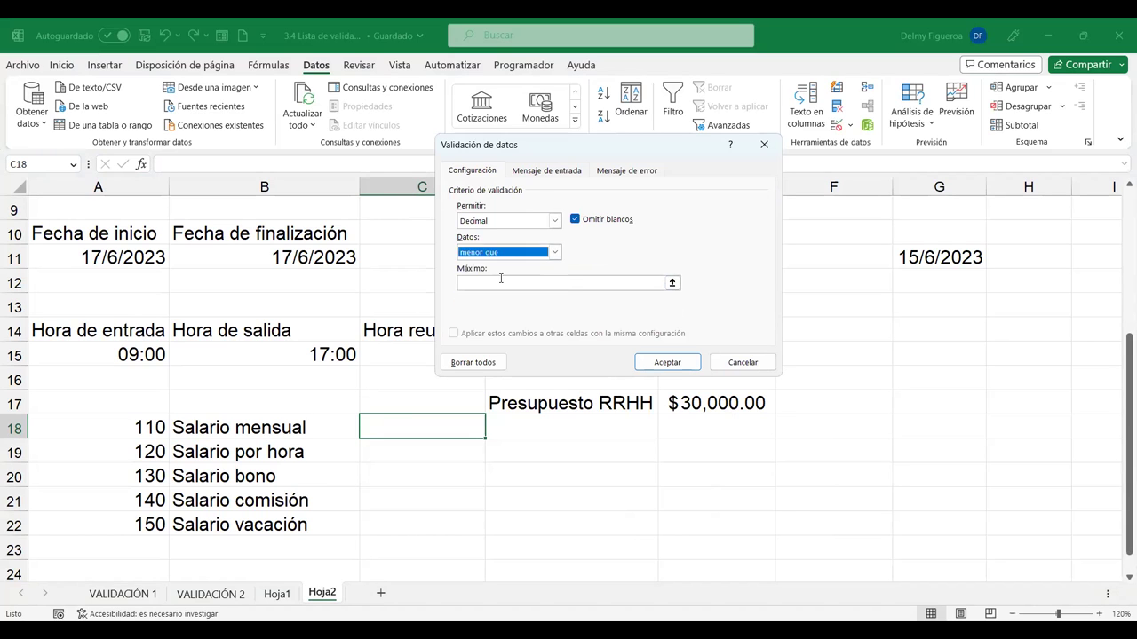
{"action": "left_click", "coordinate": [721, 403]}
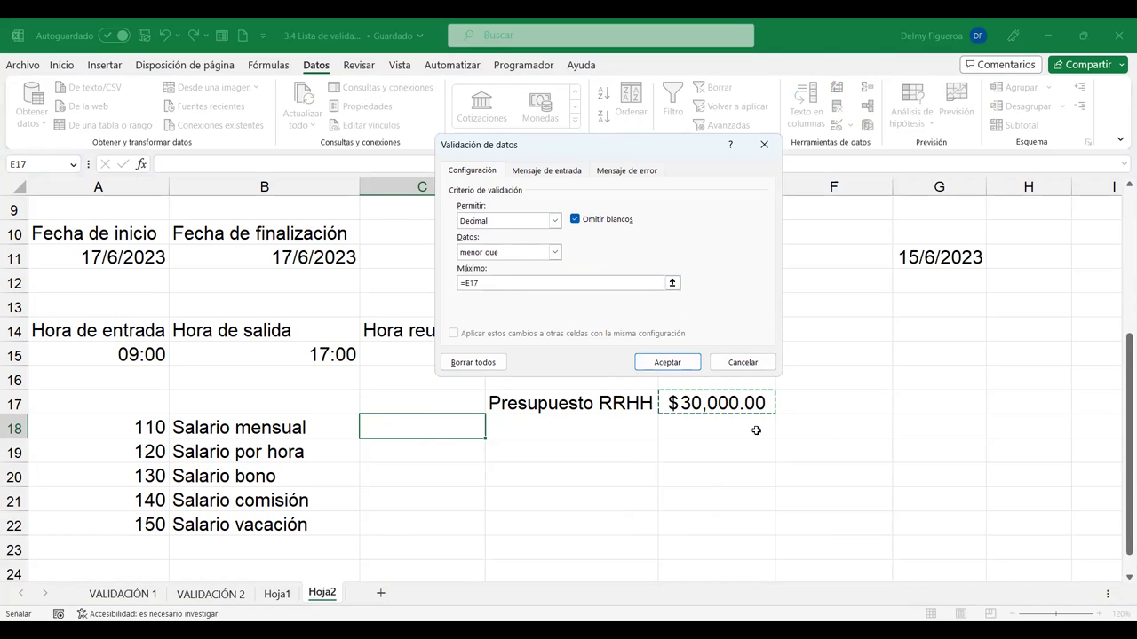
{"action": "key", "text": "Return"}
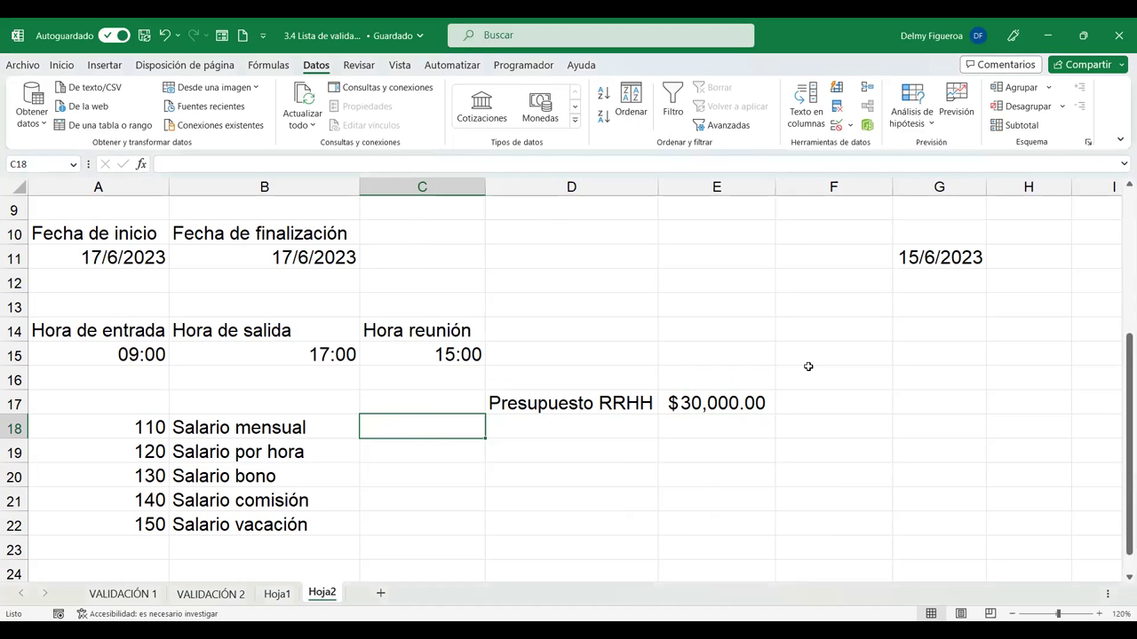
Test the salary limit: 35000 in C18 is rejected, then enter 20000.
{"action": "type", "text": "35000"}
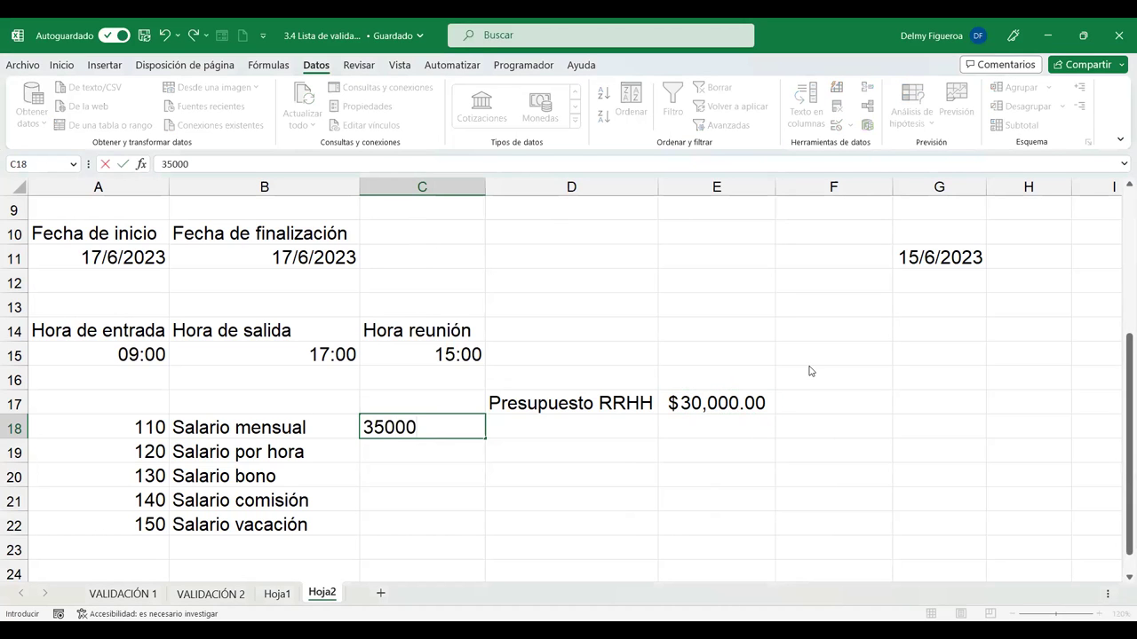
{"action": "key", "text": "Return"}
{"action": "key", "text": "Escape"}
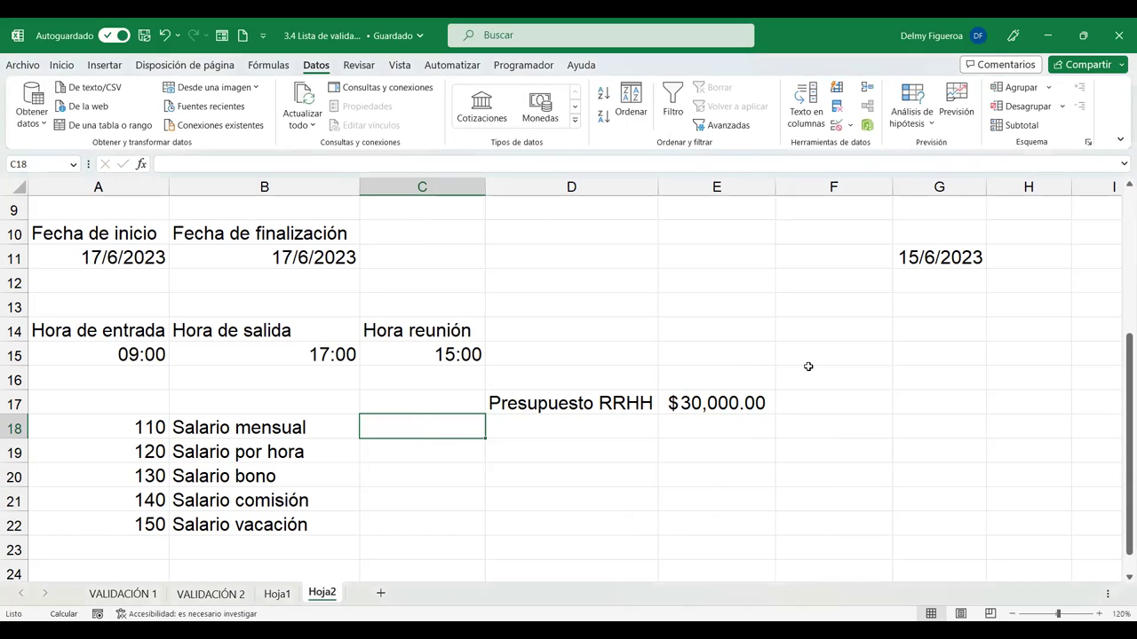
{"action": "type", "text": "20000"}
{"action": "key", "text": "Return"}
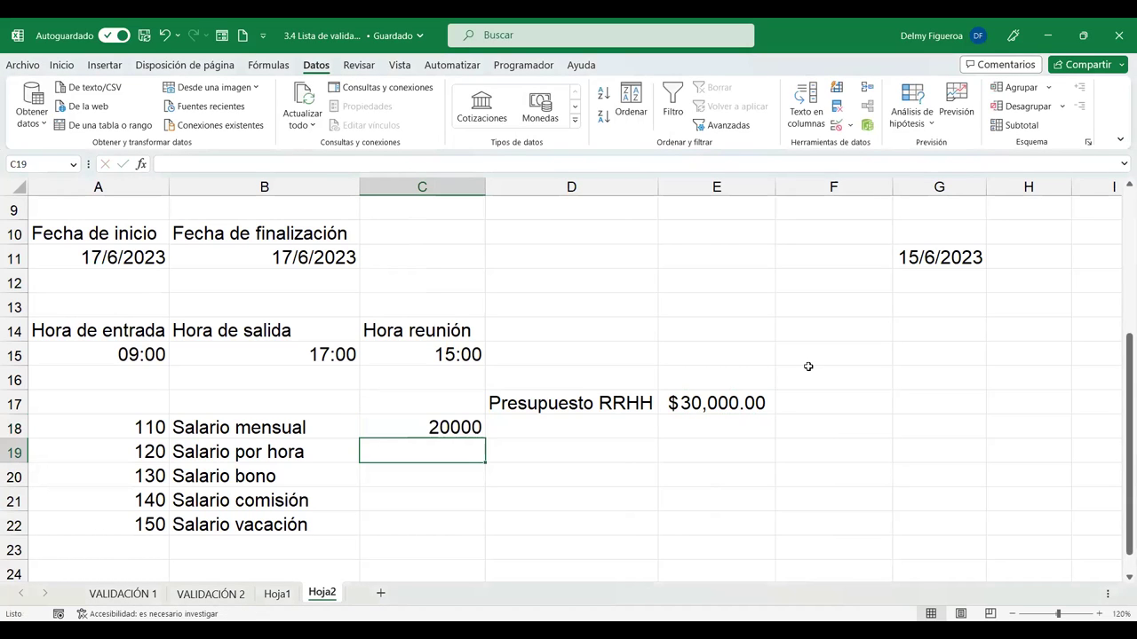
Review C18's validation rule again and close it without changes.
{"action": "left_click", "coordinate": [445, 425]}
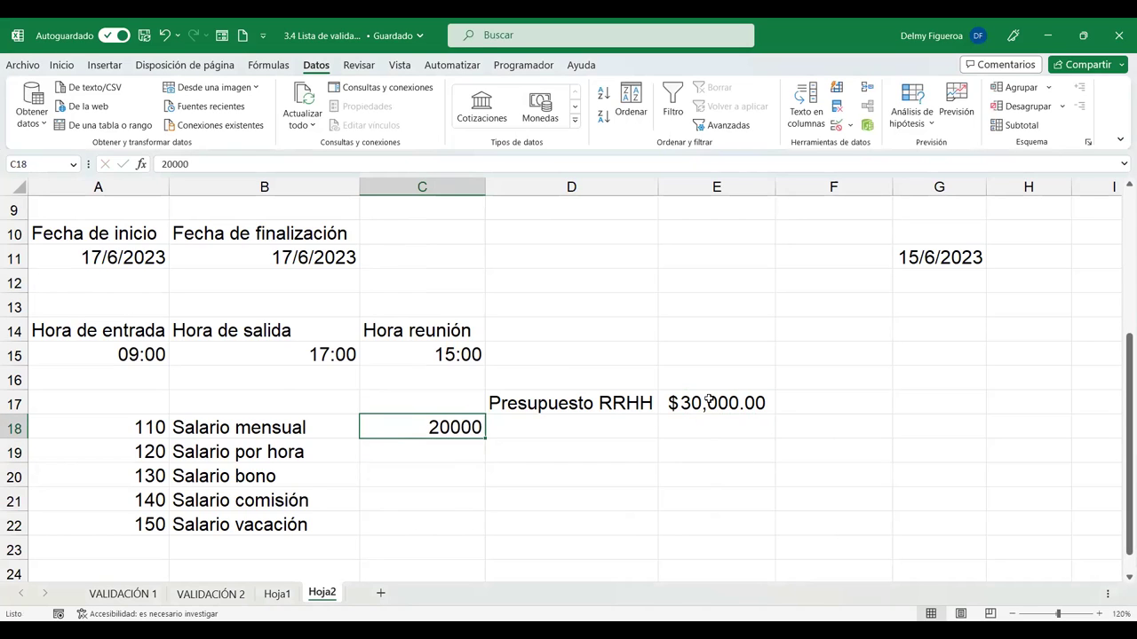
{"action": "left_click", "coordinate": [837, 126]}
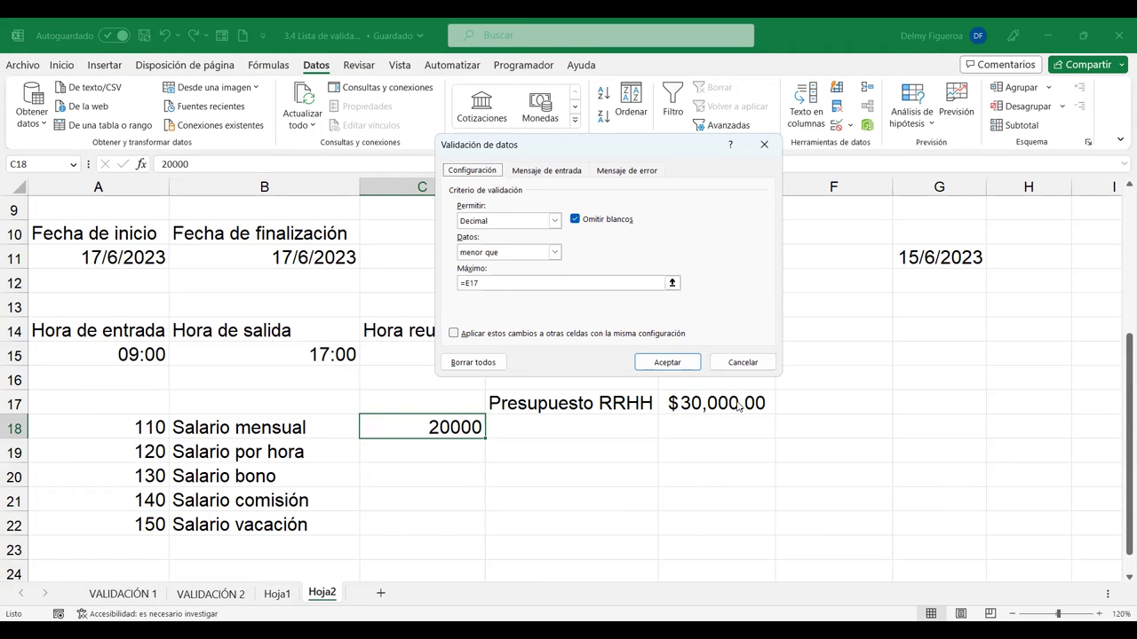
{"action": "left_click_drag", "start_coordinate": [747, 363], "coordinate": [454, 528]}
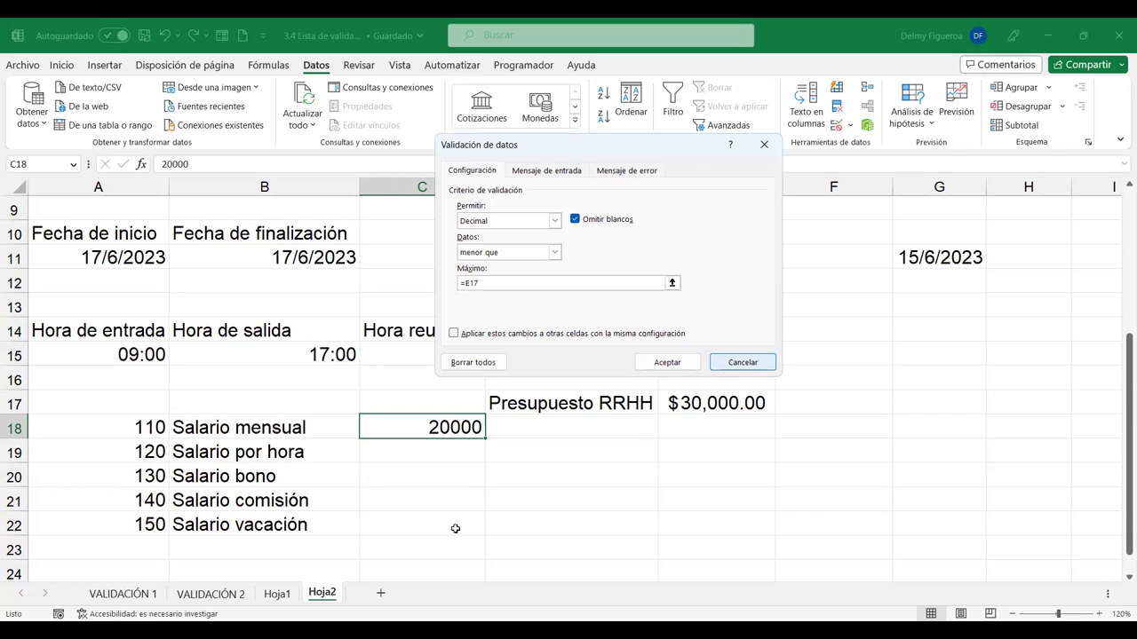
{"action": "left_click", "coordinate": [489, 494]}
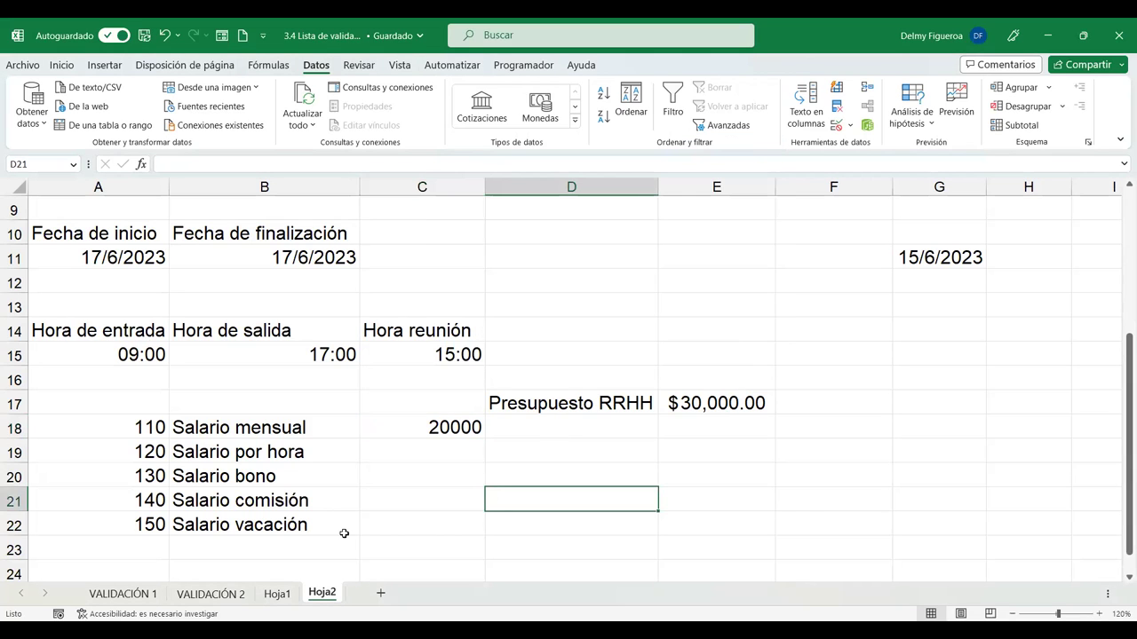
Insert a new sheet, zoom to 120%, and set its whole font size to 16.
{"action": "key", "text": "shift+F11"}
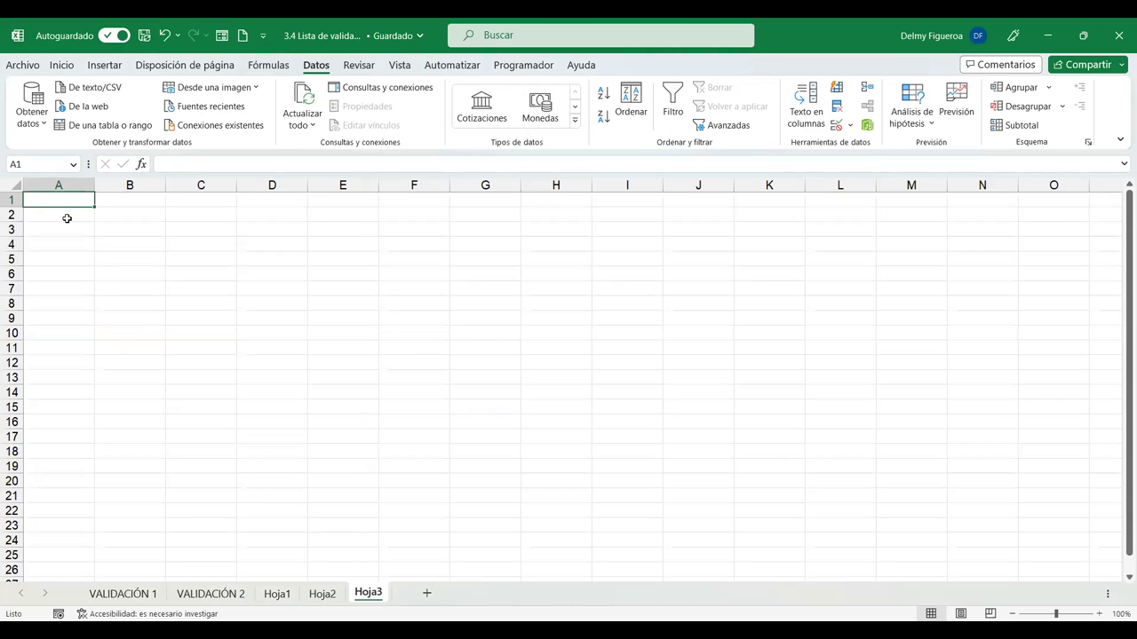
{"action": "left_click", "coordinate": [15, 185]}
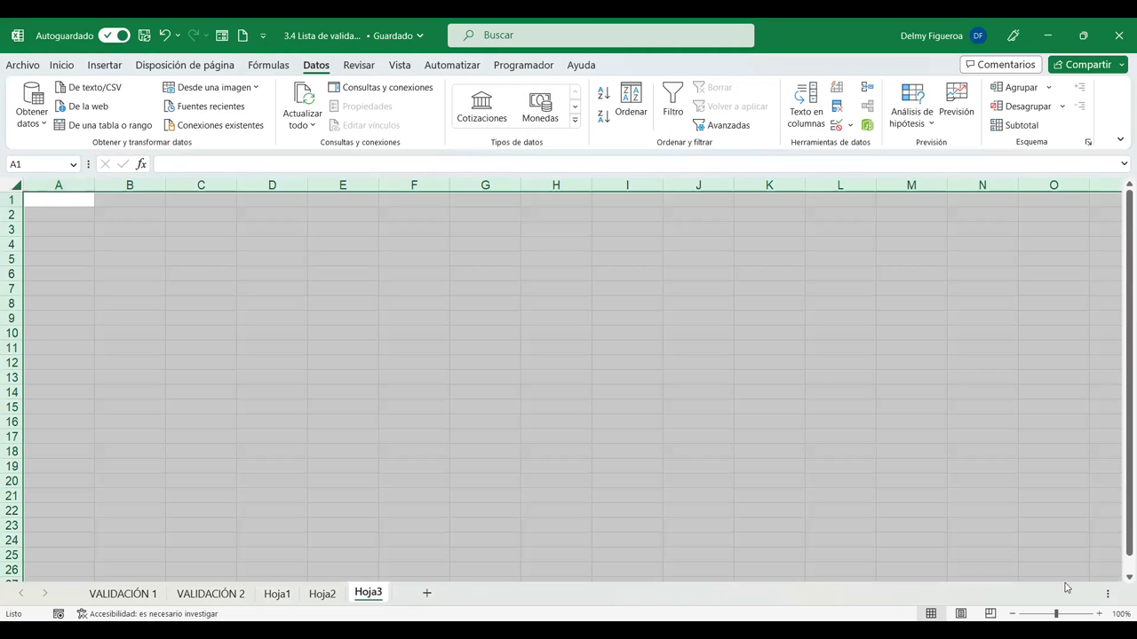
{"action": "left_click", "coordinate": [1100, 613]}
{"action": "left_click", "coordinate": [1099, 614]}
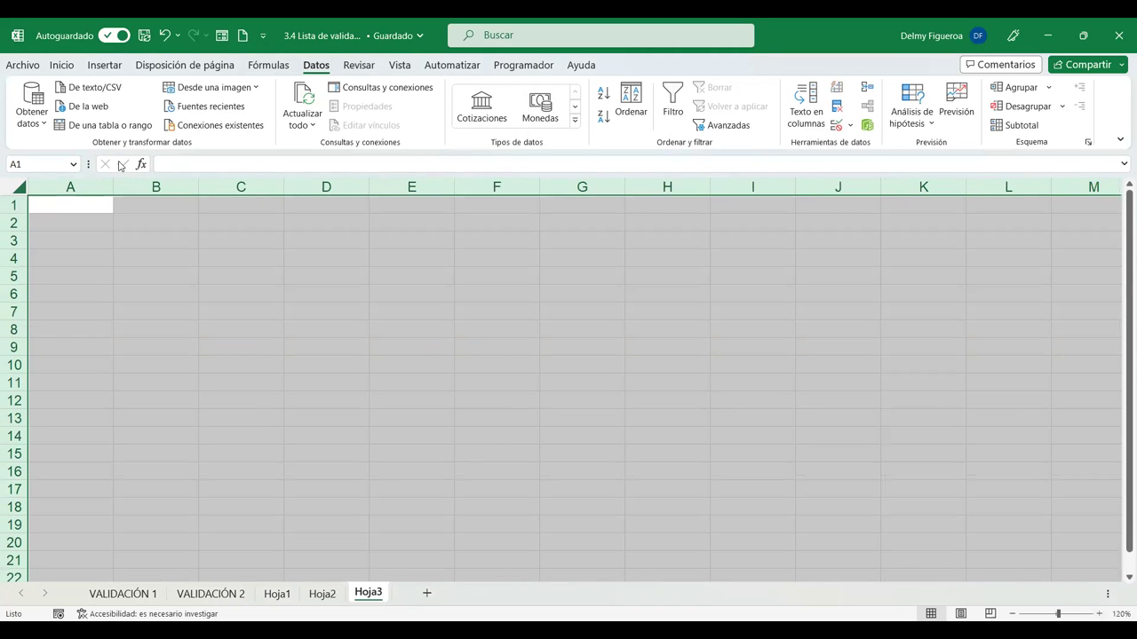
{"action": "left_click", "coordinate": [61, 65]}
{"action": "left_click", "coordinate": [221, 93]}
{"action": "left_click", "coordinate": [221, 92]}
{"action": "left_click", "coordinate": [84, 214]}
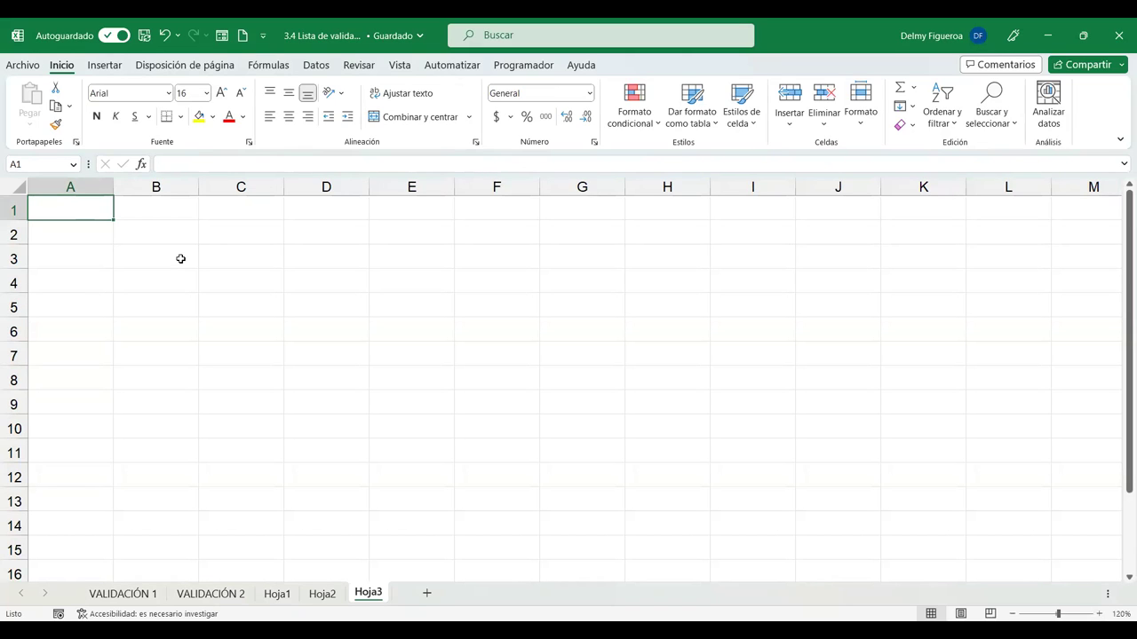
Add headers Códigos de producto and Nombres de producto, autofit columns A–B, and begin ID in A2.
{"action": "type", "text": "Códig"}
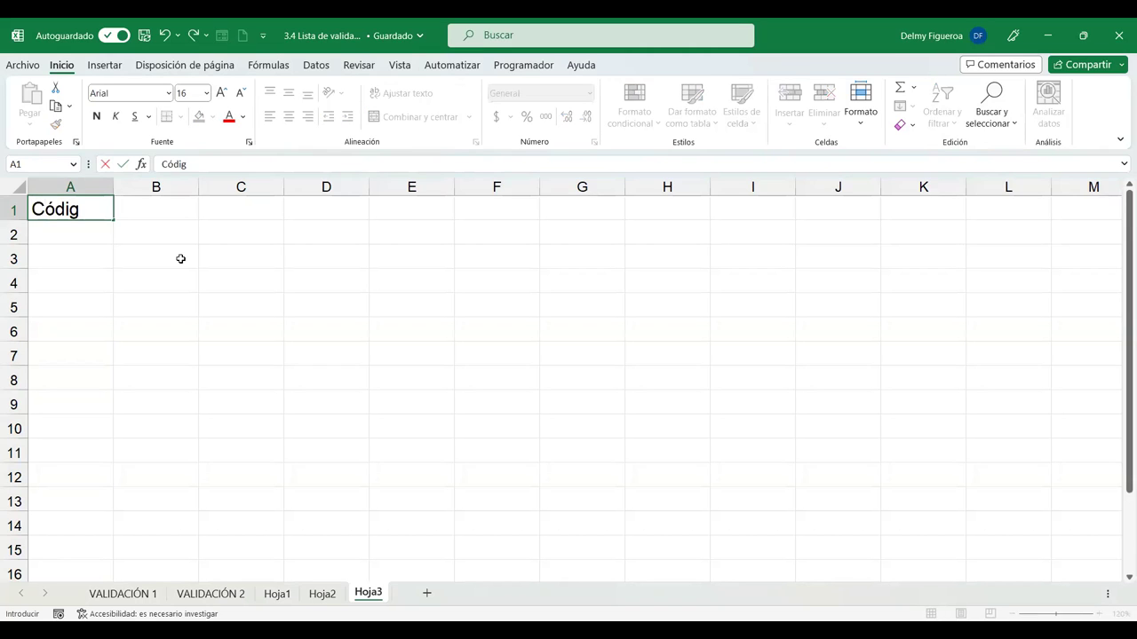
{"action": "type", "text": "os de producto"}
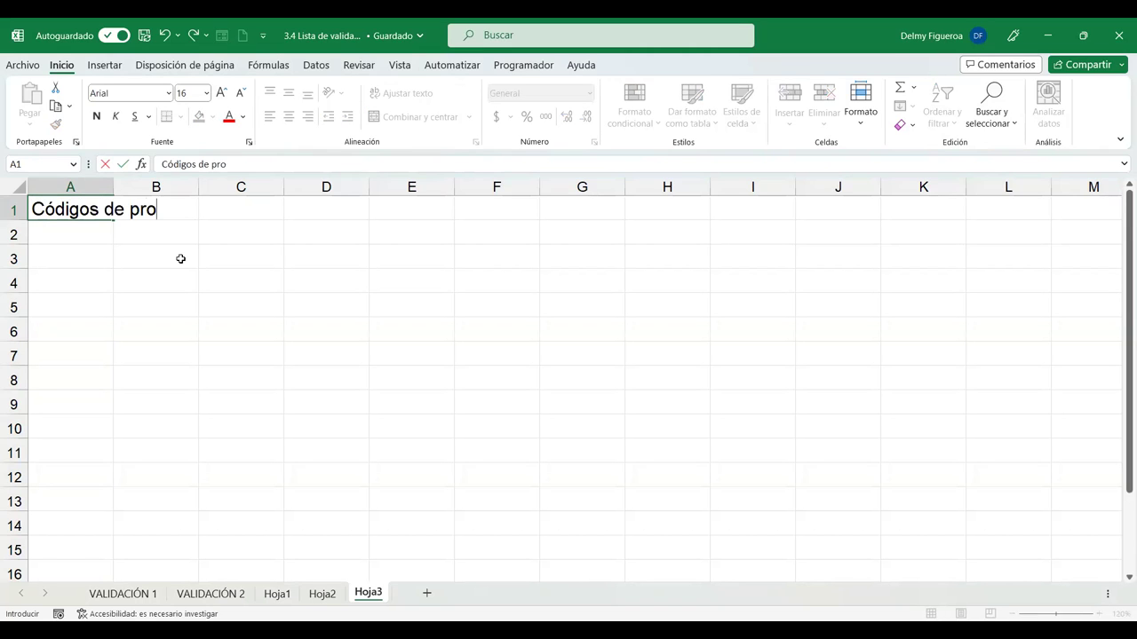
{"action": "key", "text": "Return"}
{"action": "key", "text": "Up"}
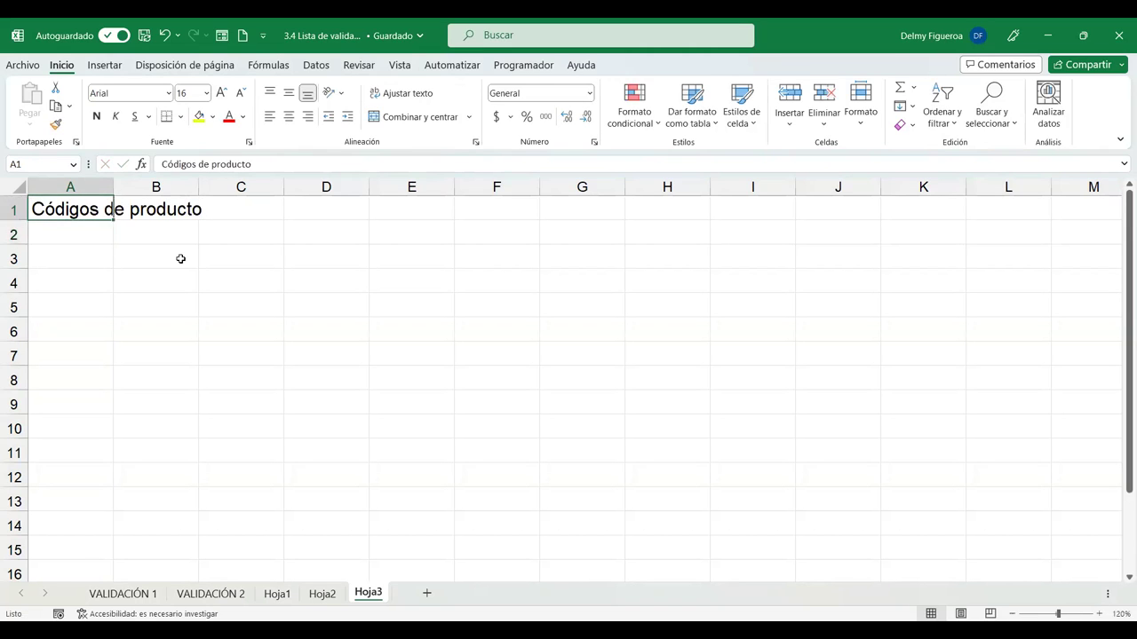
{"action": "key", "text": "Right"}
{"action": "type", "text": "Nombres de"}
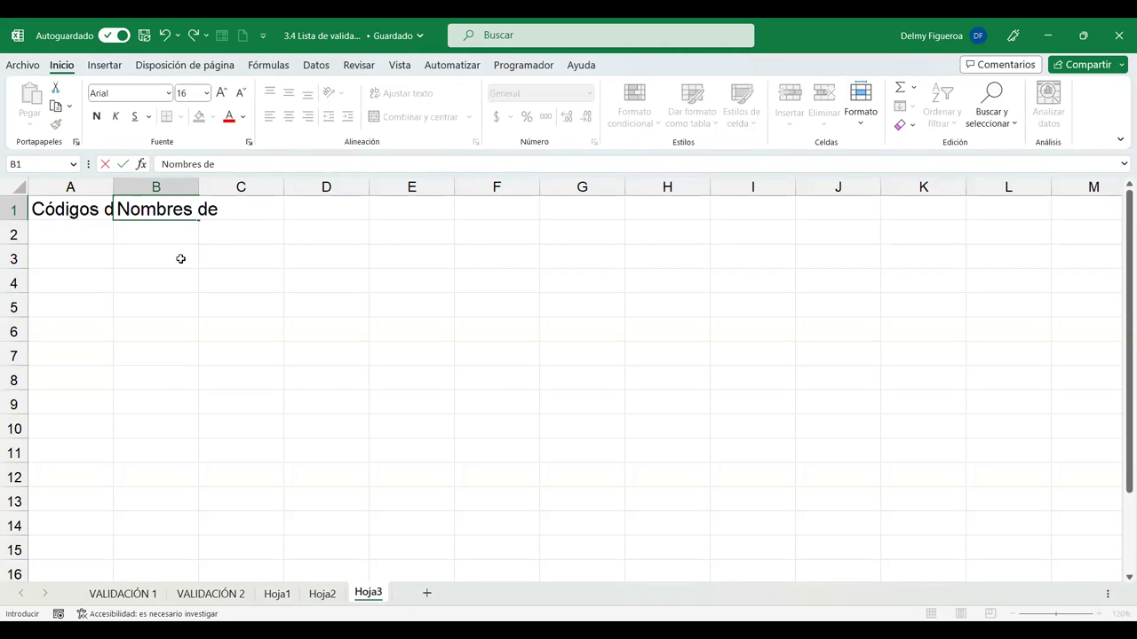
{"action": "type", "text": " producto"}
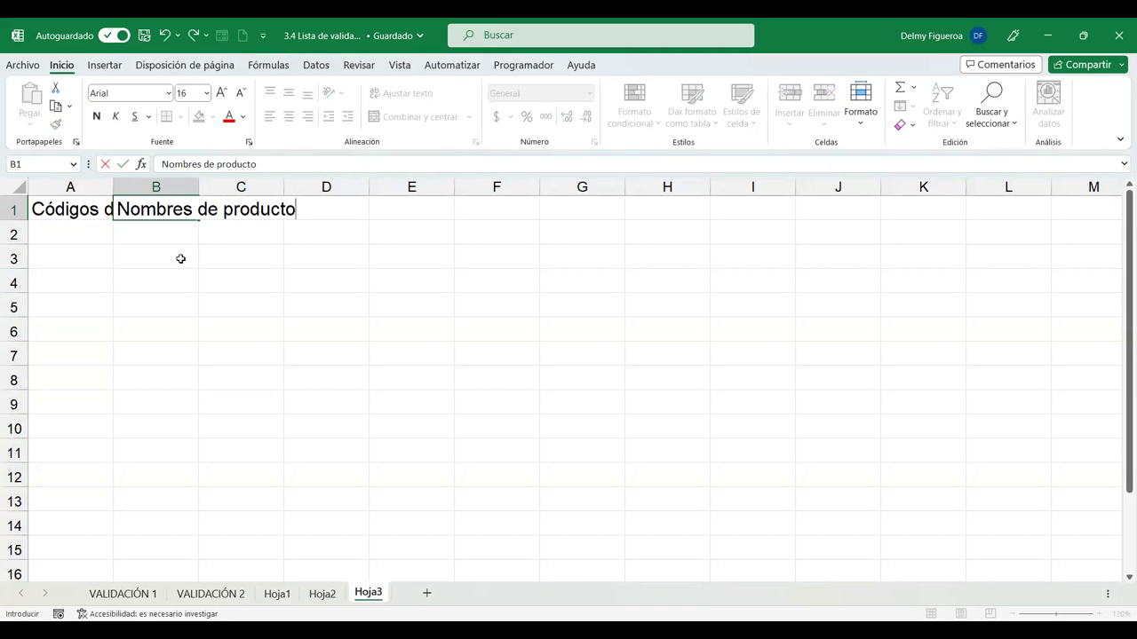
{"action": "key", "text": "Return"}
{"action": "left_click_drag", "start_coordinate": [112, 178], "coordinate": [112, 178]}
{"action": "double_click", "coordinate": [112, 178]}
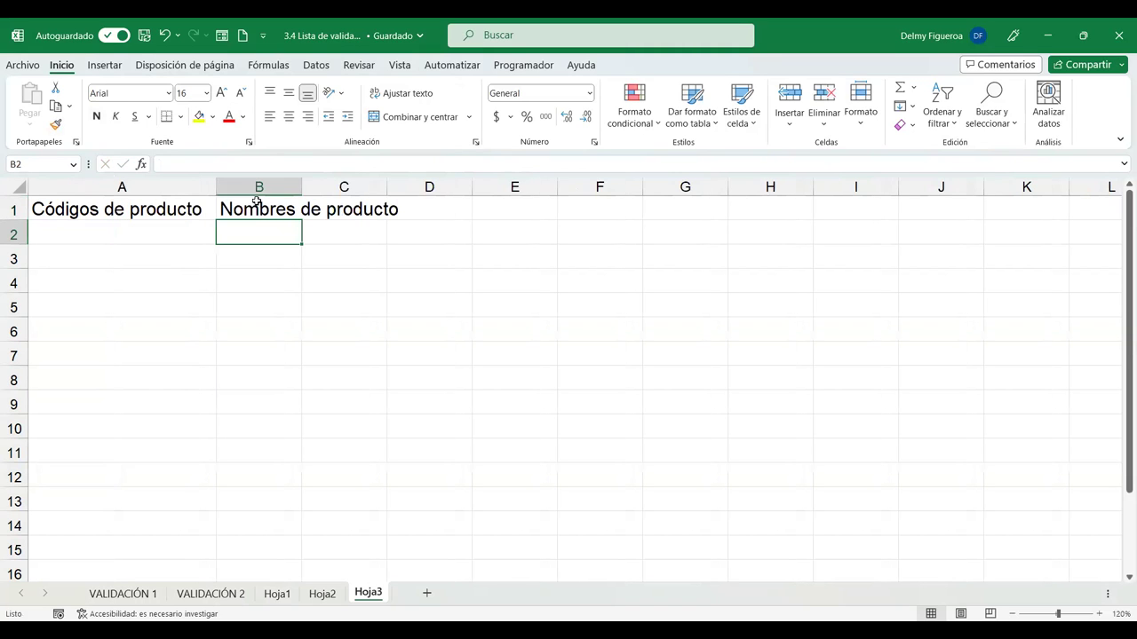
{"action": "double_click", "coordinate": [303, 187]}
{"action": "left_click", "coordinate": [198, 223]}
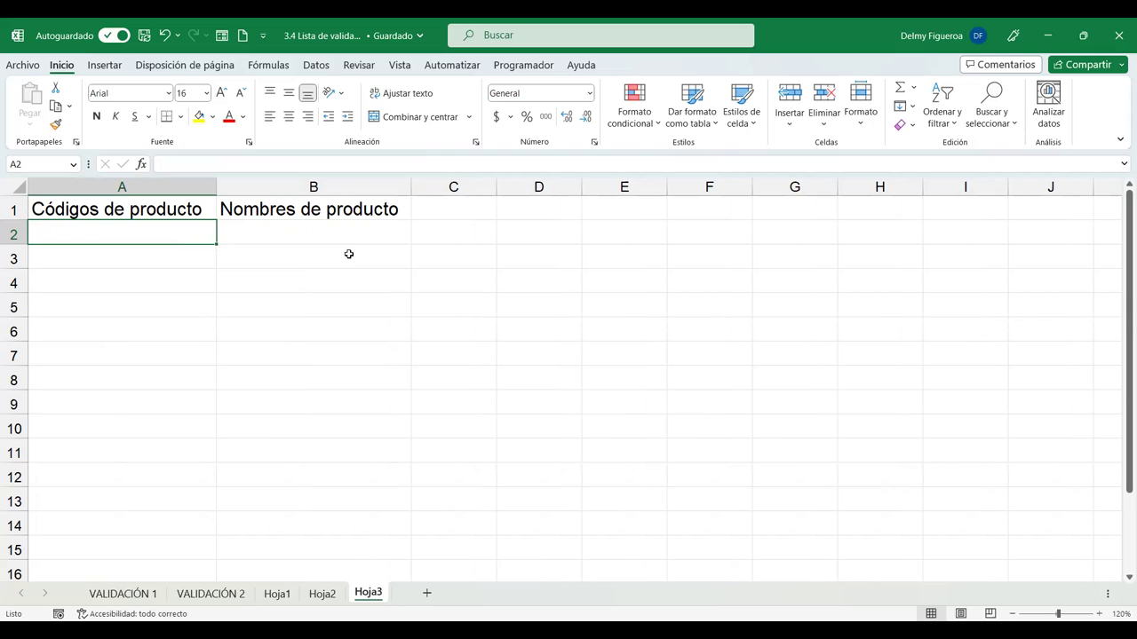
{"action": "type", "text": "ID-"}
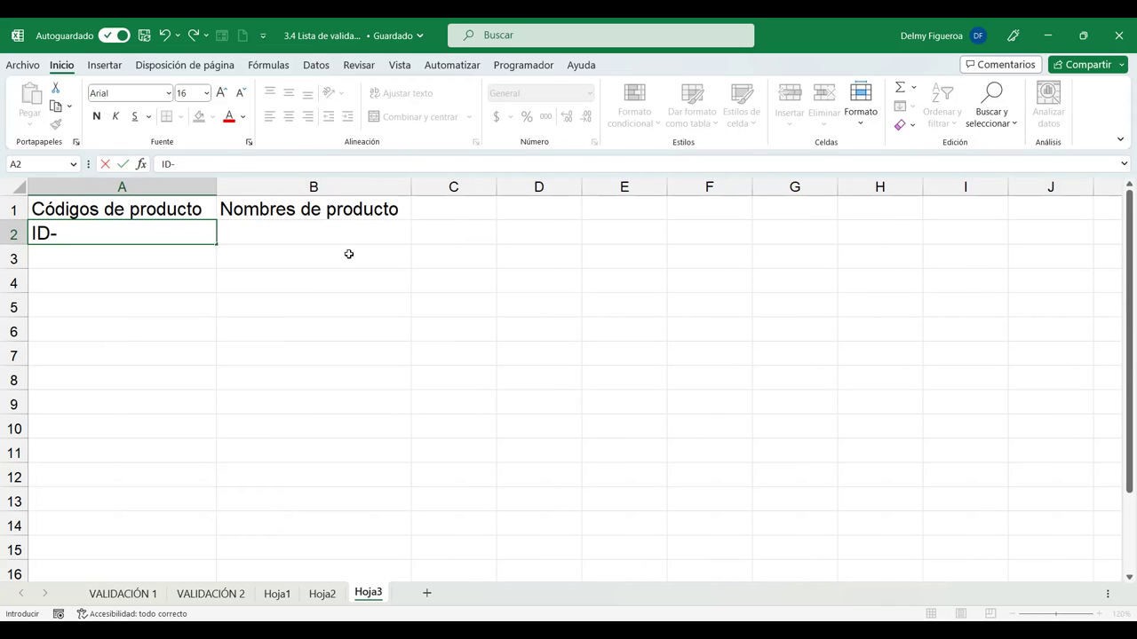
Enter the test code ID-123456 in A2.
{"action": "type", "text": "123"}
{"action": "type", "text": "4"}
{"action": "type", "text": "67"}
{"action": "key", "text": "BackSpace"}
{"action": "key", "text": "BackSpace"}
{"action": "key", "text": "BackSpace"}
{"action": "type", "text": "456"}
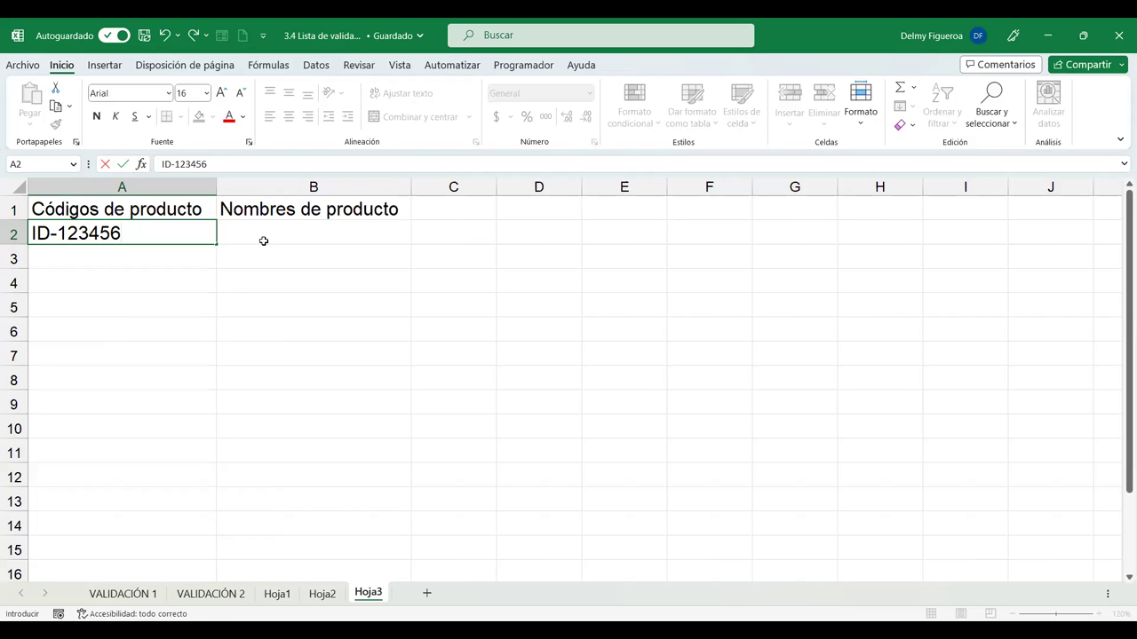
{"action": "key", "text": "Return"}
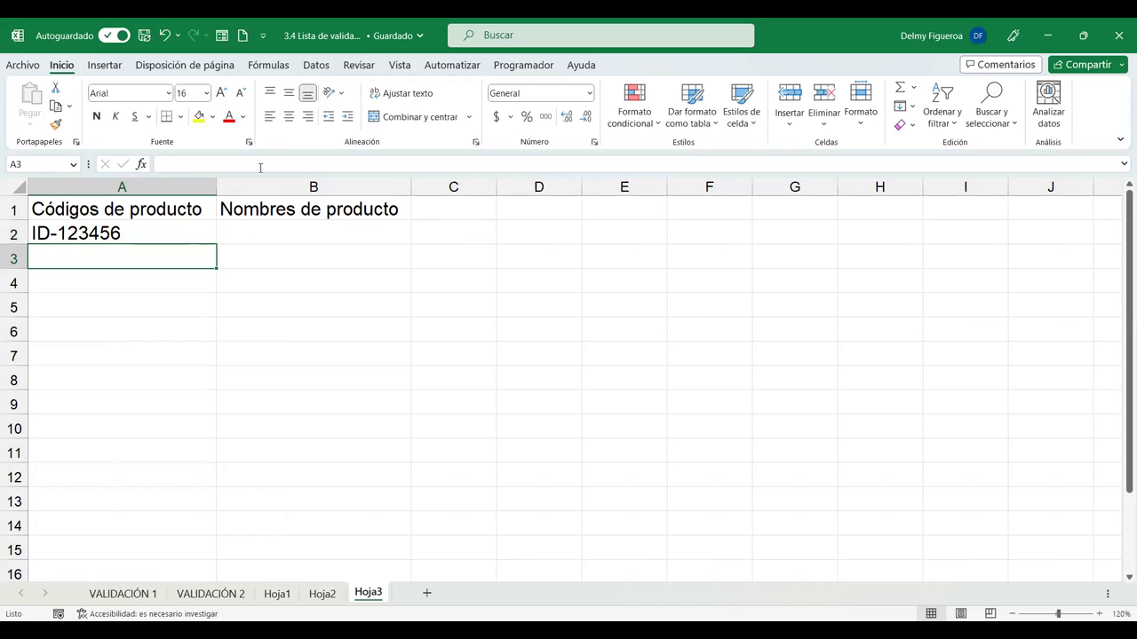
Shorten A2's code to ID-12345, then clear A2.
{"action": "left_click", "coordinate": [147, 240]}
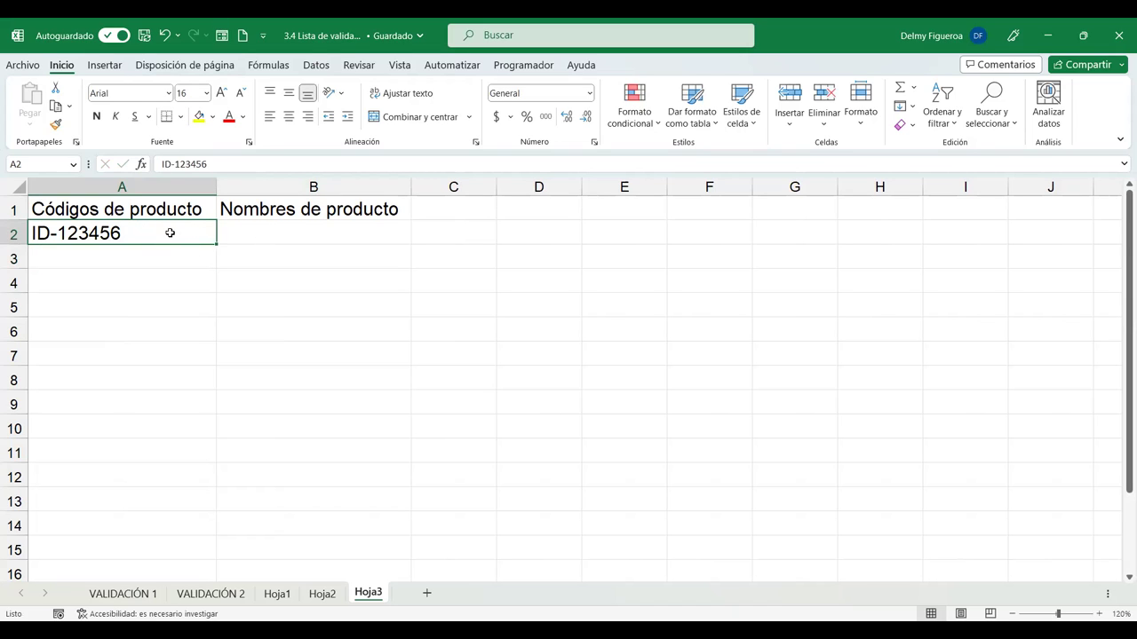
{"action": "left_click", "coordinate": [239, 165]}
{"action": "key", "text": "BackSpace"}
{"action": "key", "text": "Return"}
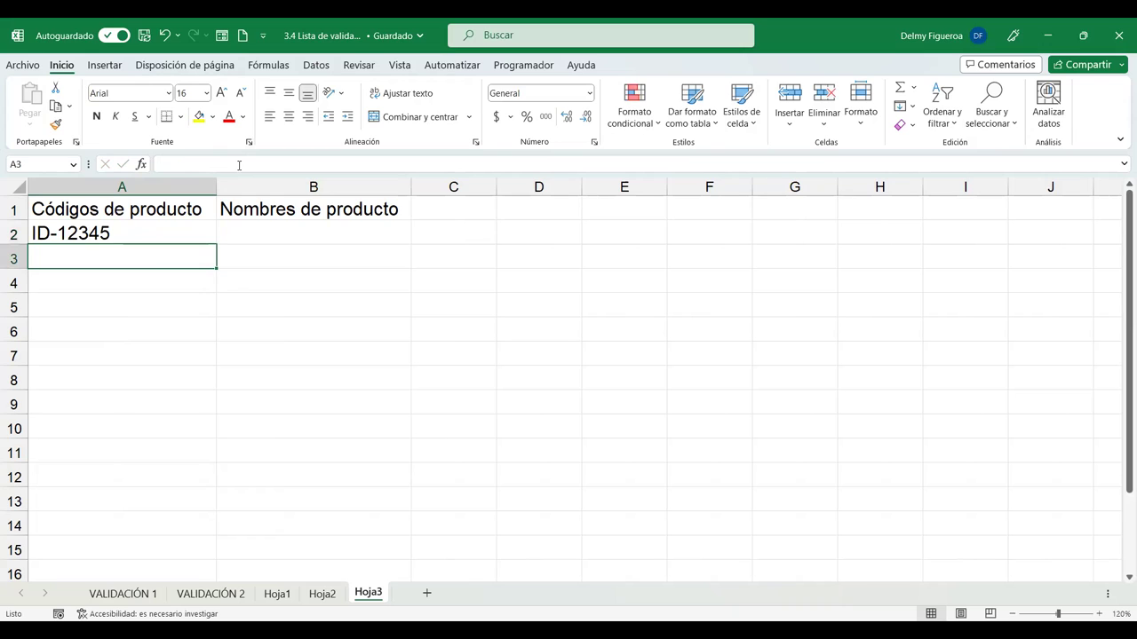
{"action": "left_click", "coordinate": [124, 225]}
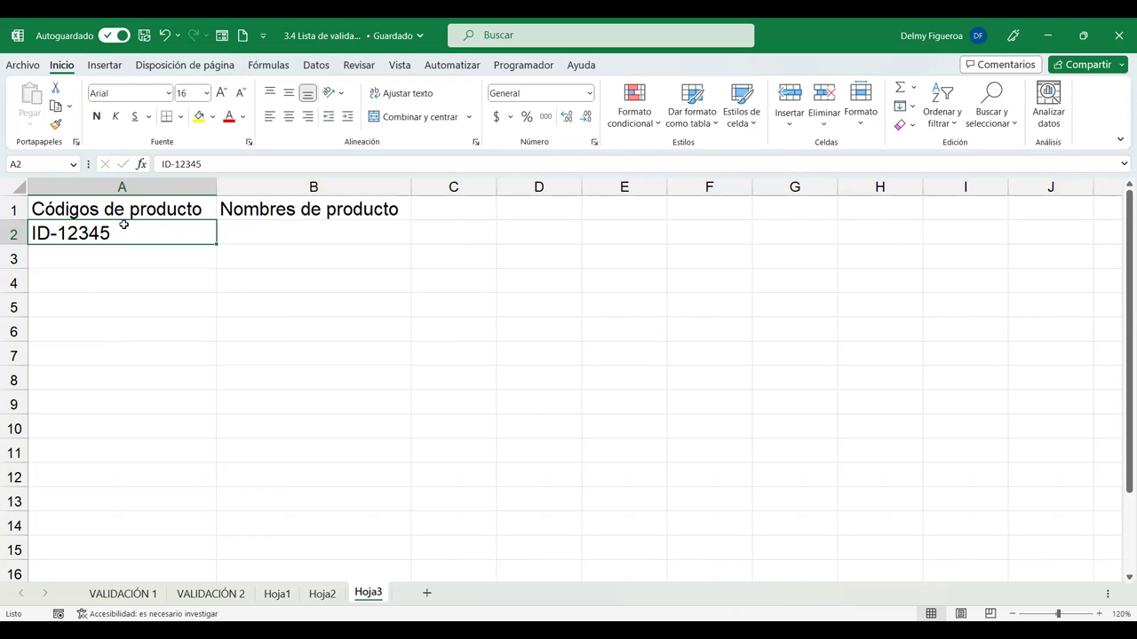
{"action": "key", "text": "Delete"}
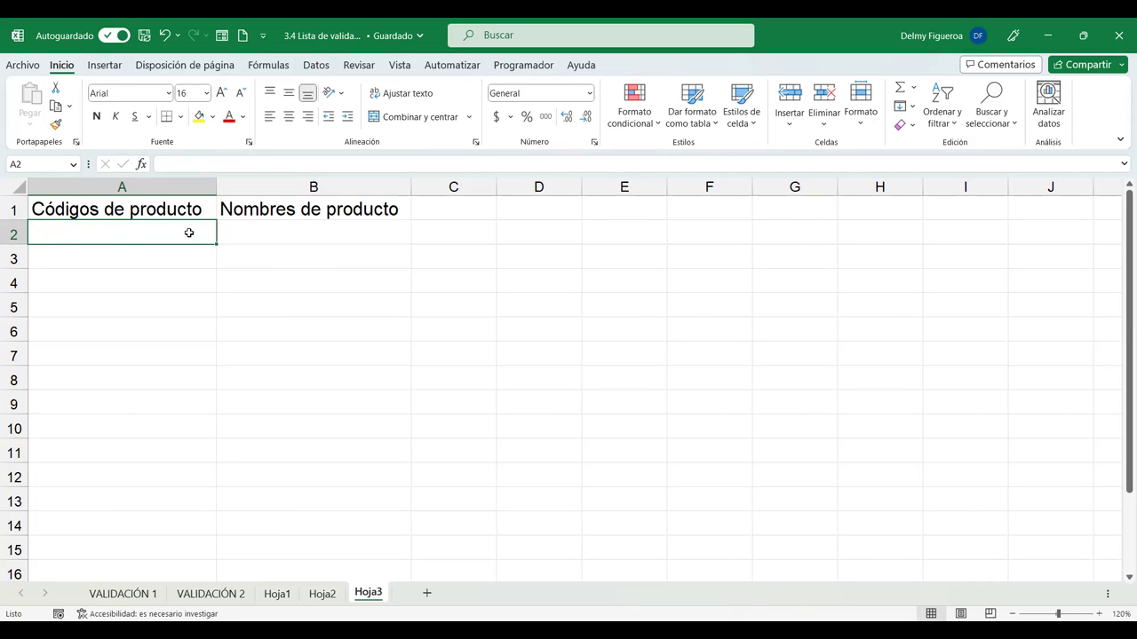
Select A2:A5, then enter =+IZQUIERDA(A1) in D2.
{"action": "left_click_drag", "start_coordinate": [185, 232], "coordinate": [165, 289]}
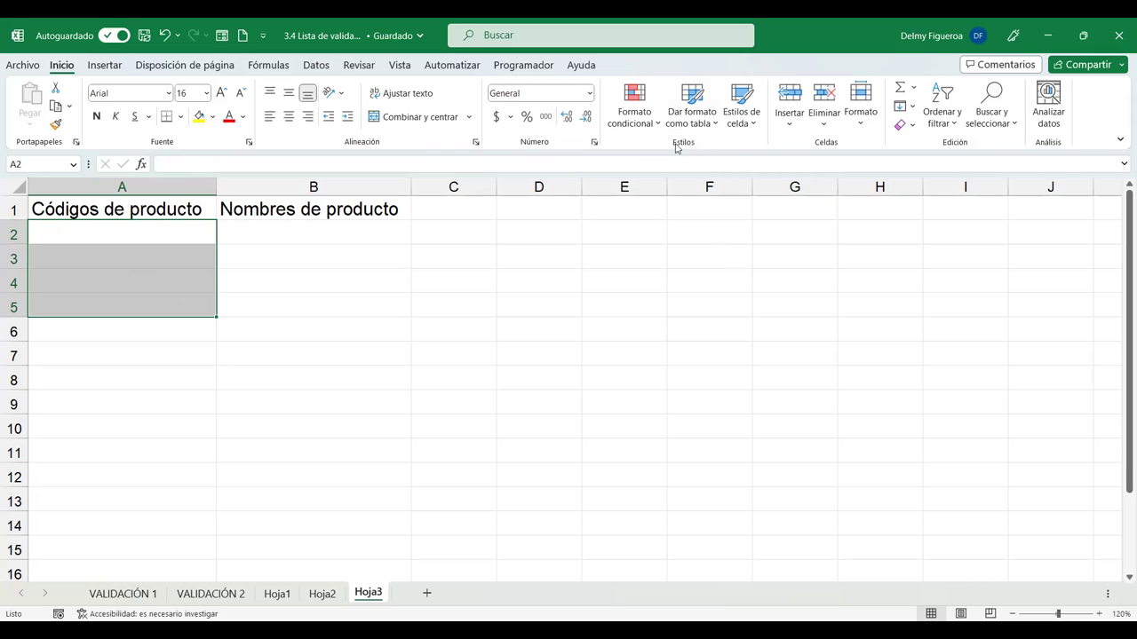
{"action": "left_click", "coordinate": [535, 225]}
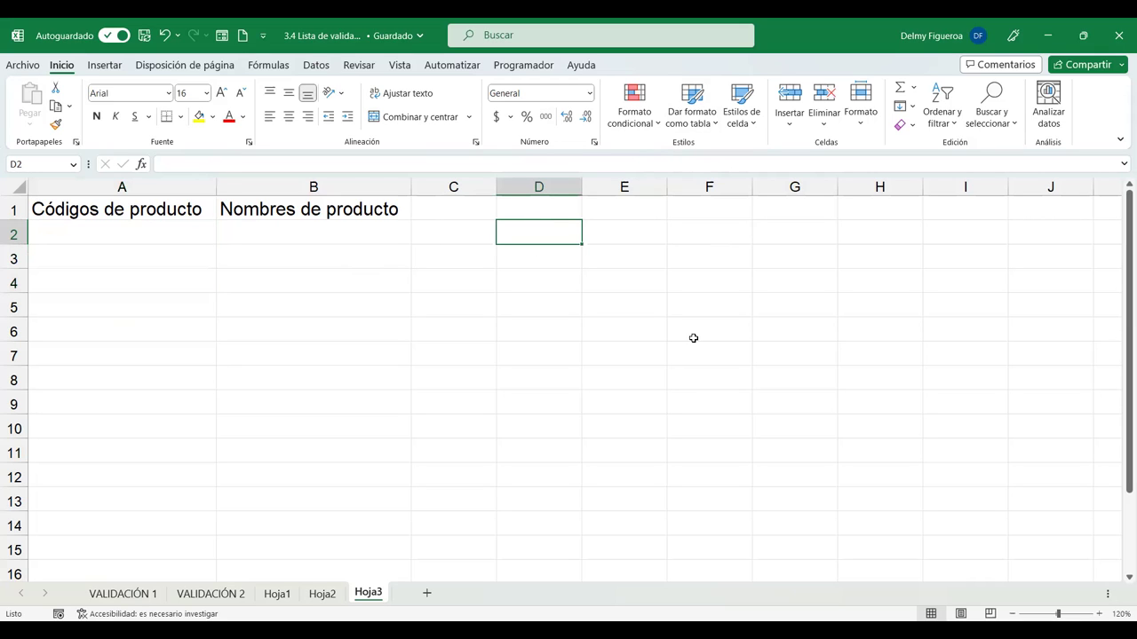
{"action": "type", "text": "+"}
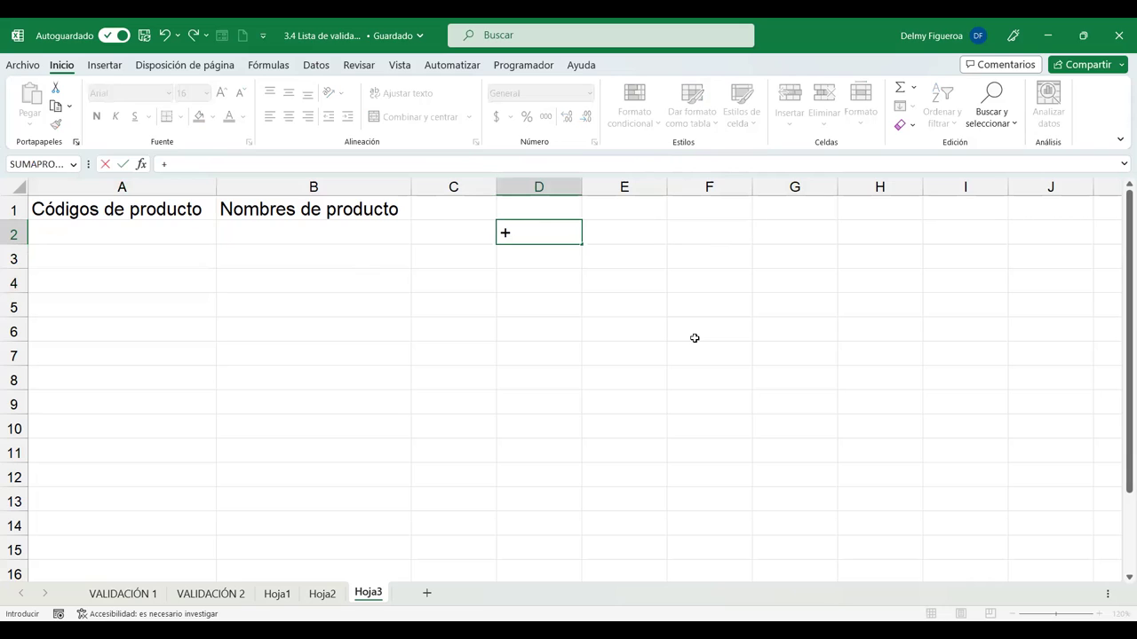
{"action": "type", "text": "izqui"}
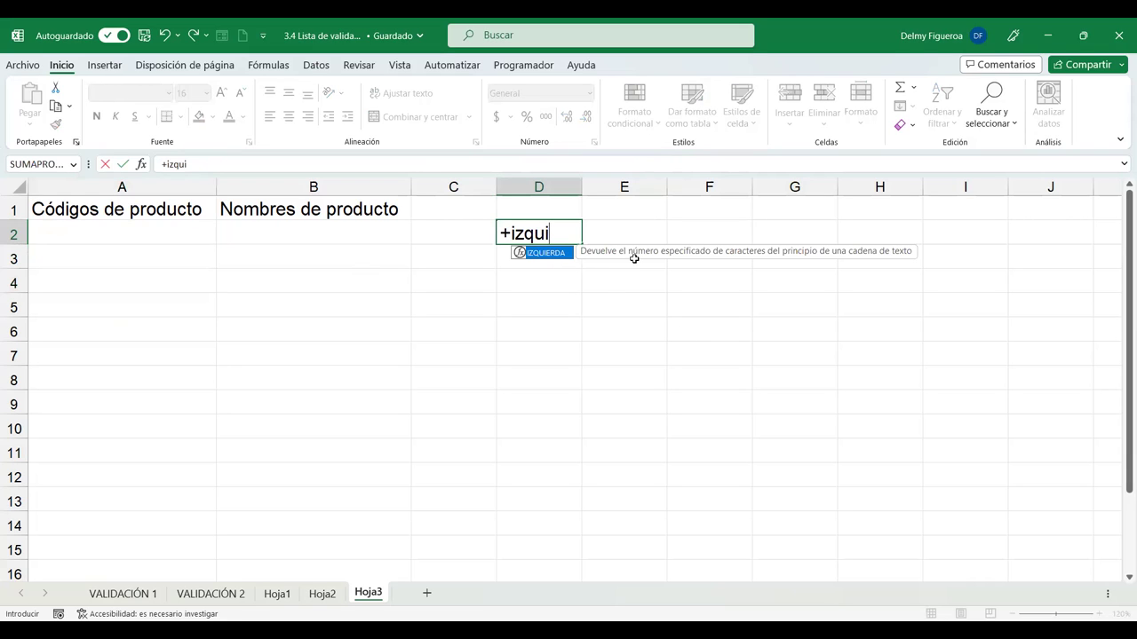
{"action": "double_click", "coordinate": [560, 258]}
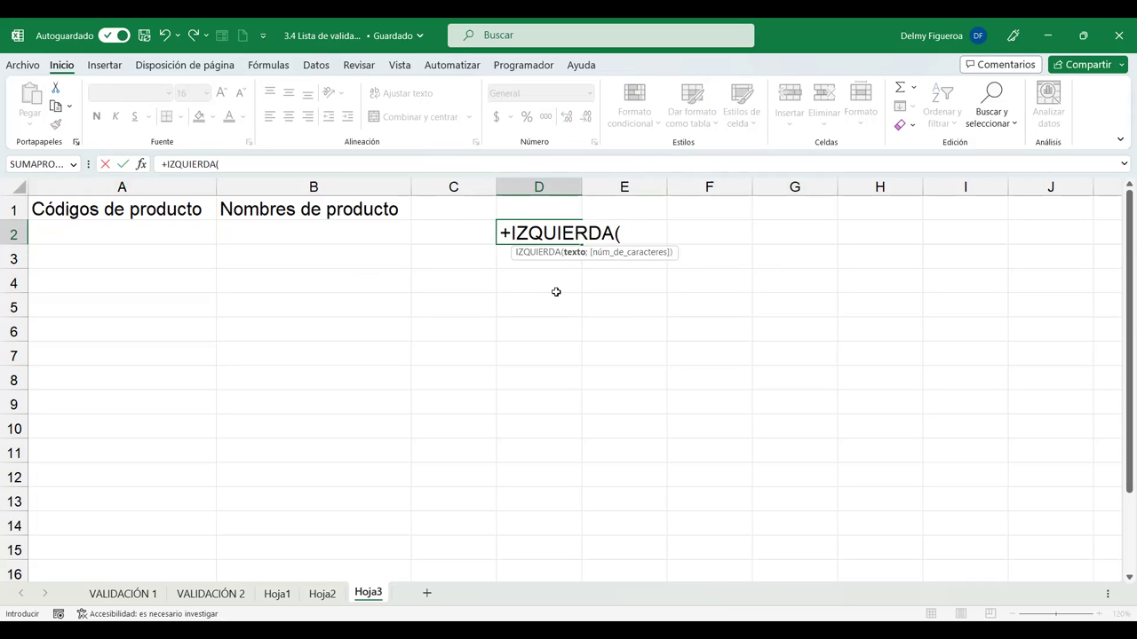
{"action": "left_click", "coordinate": [167, 212]}
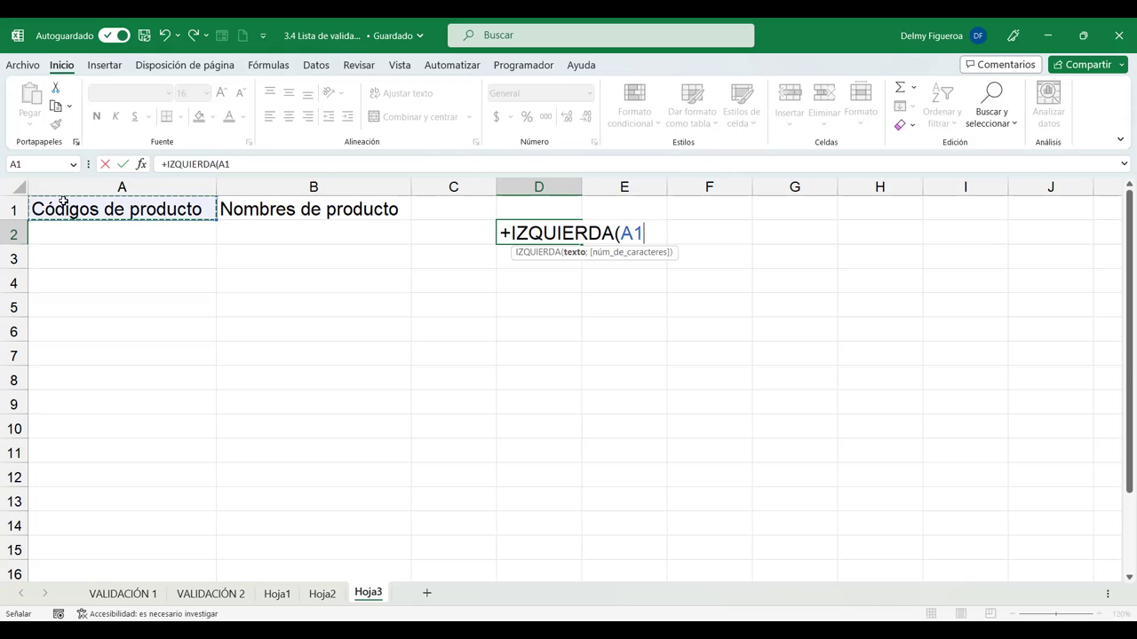
{"action": "key", "text": "Return"}
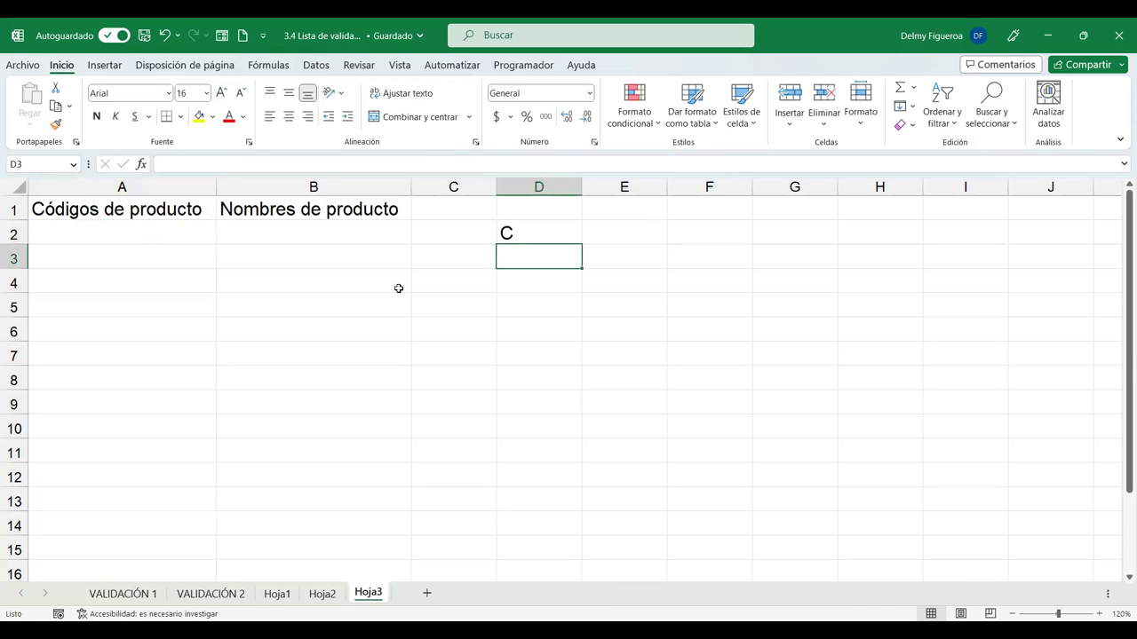
Re-edit D2's formula and remove the A1 reference, triggering a formula warning.
{"action": "key", "text": "Up"}
{"action": "key", "text": "F2"}
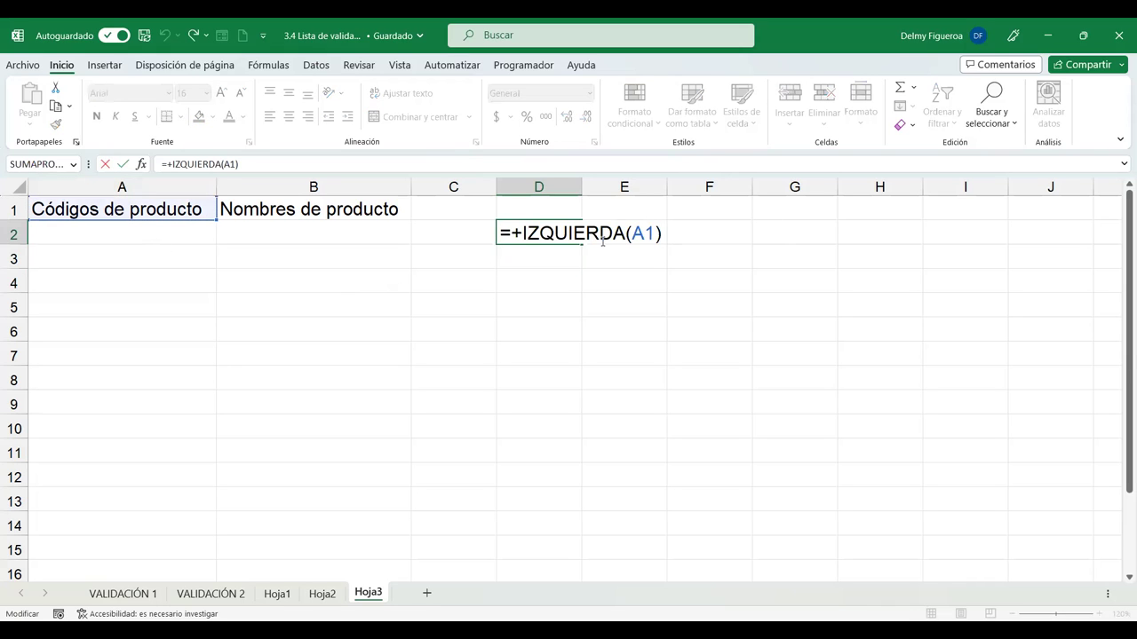
{"action": "left_click", "coordinate": [658, 234]}
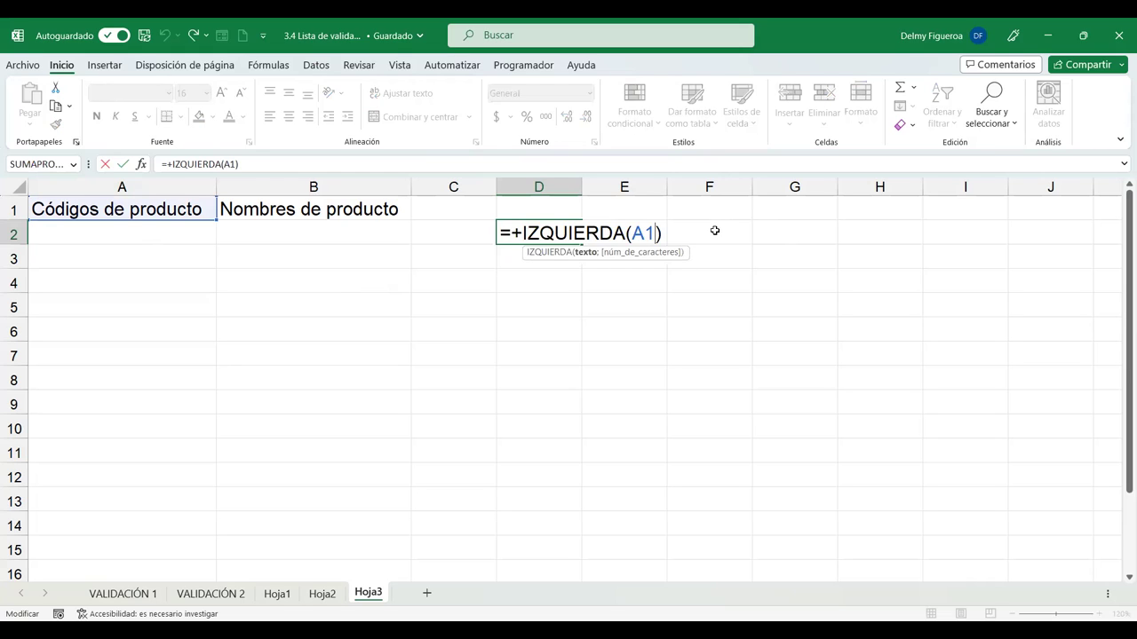
{"action": "key", "text": "Return"}
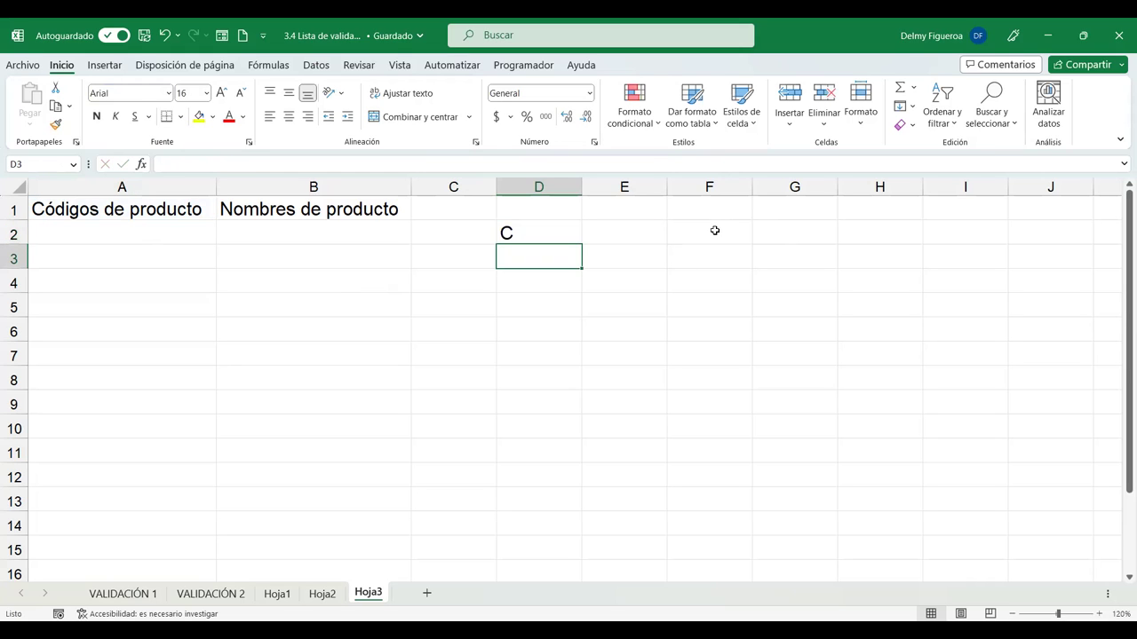
{"action": "key", "text": "Up"}
{"action": "key", "text": "F2"}
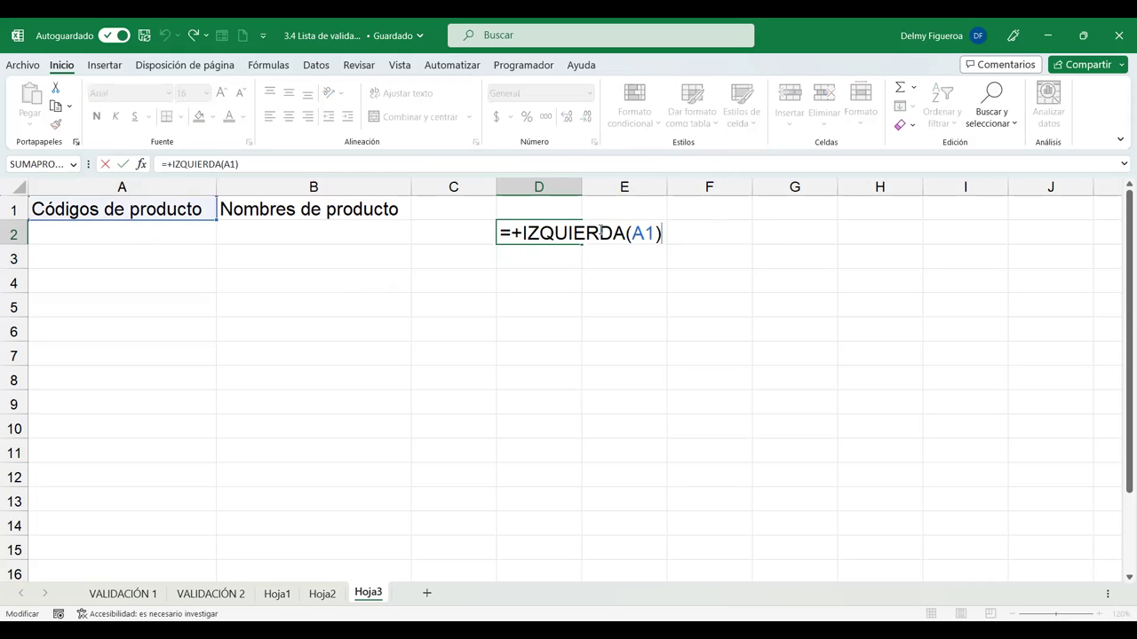
{"action": "left_click", "coordinate": [651, 234]}
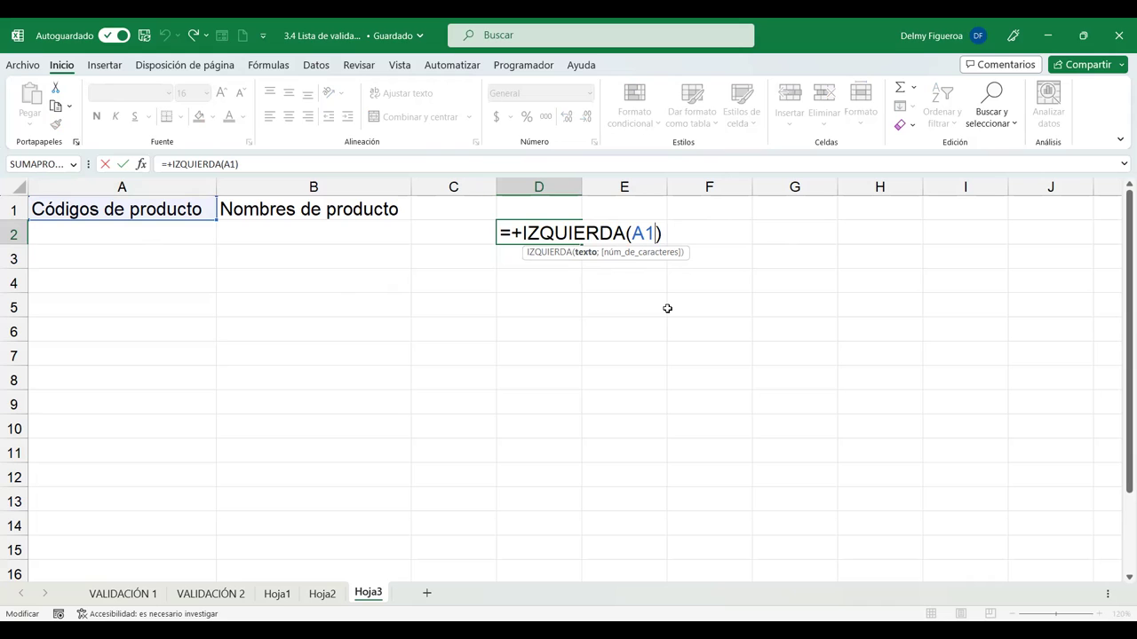
{"action": "key", "text": "BackSpace"}
{"action": "key", "text": "BackSpace"}
{"action": "key", "text": "Return"}
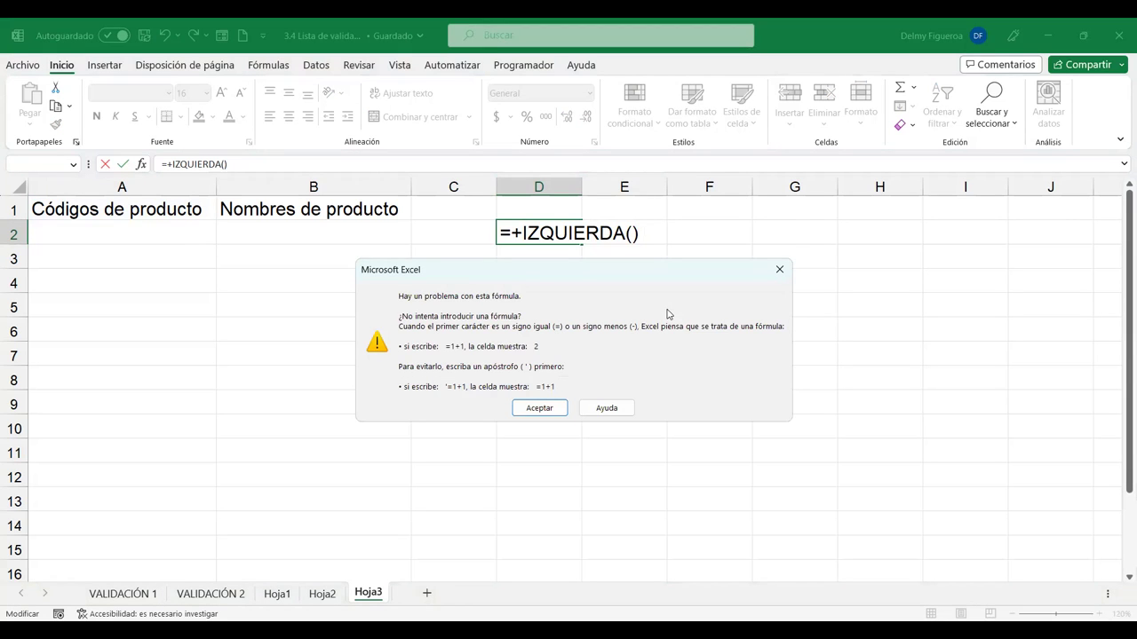
Dismiss the warning and correct D2 to =+IZQUIERDA(A1;3), which returns Cód.
{"action": "key", "text": "Return"}
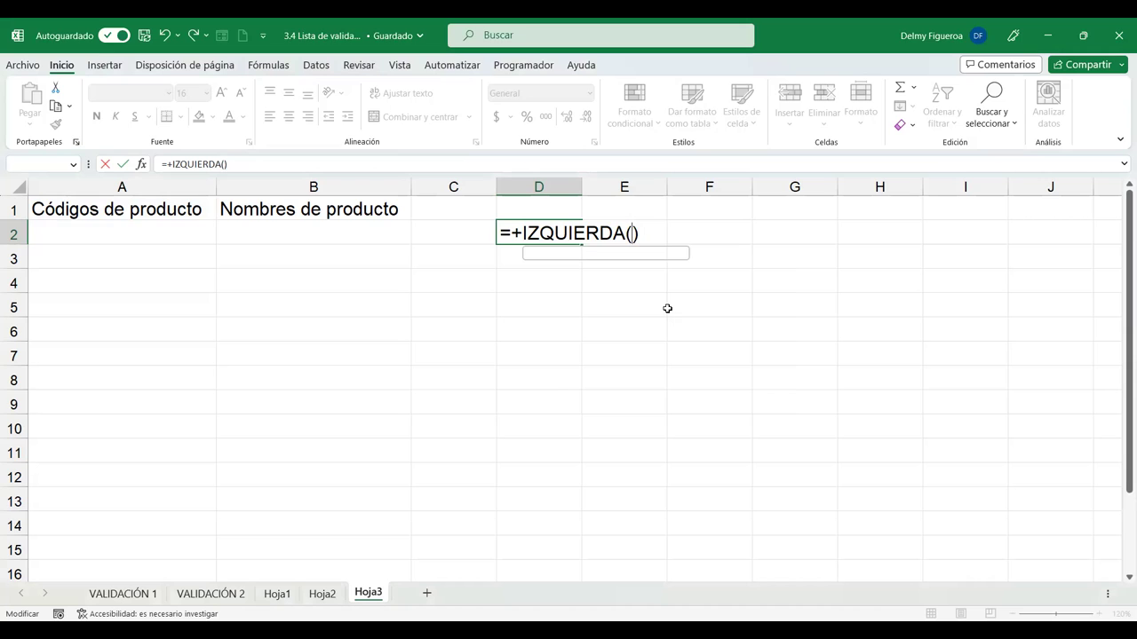
{"action": "key", "text": "BackSpace"}
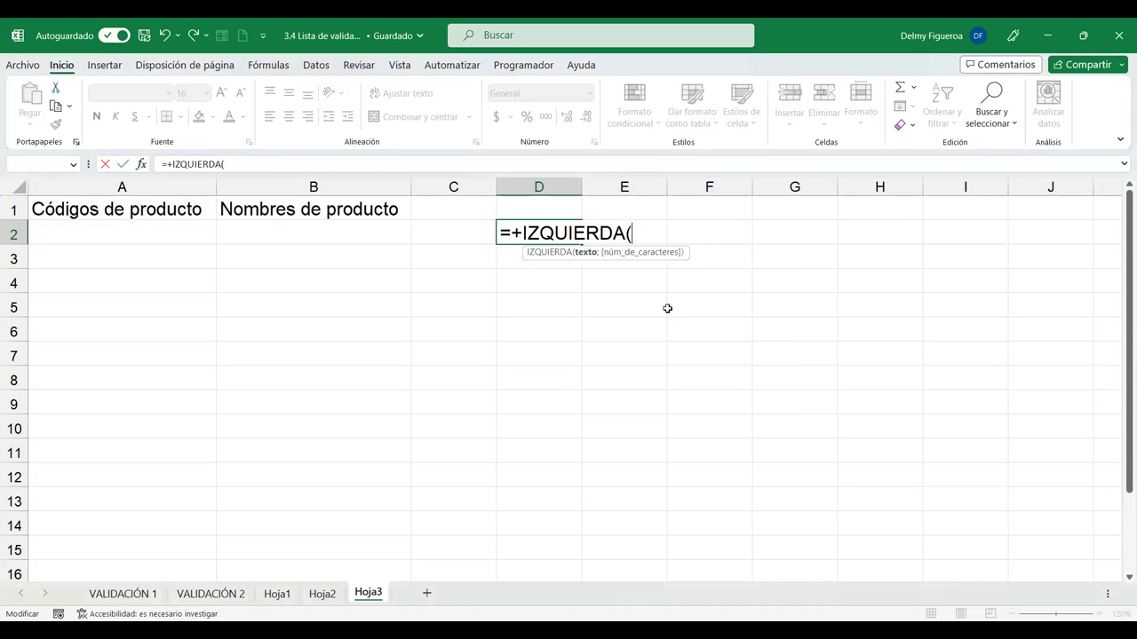
{"action": "left_click", "coordinate": [107, 208]}
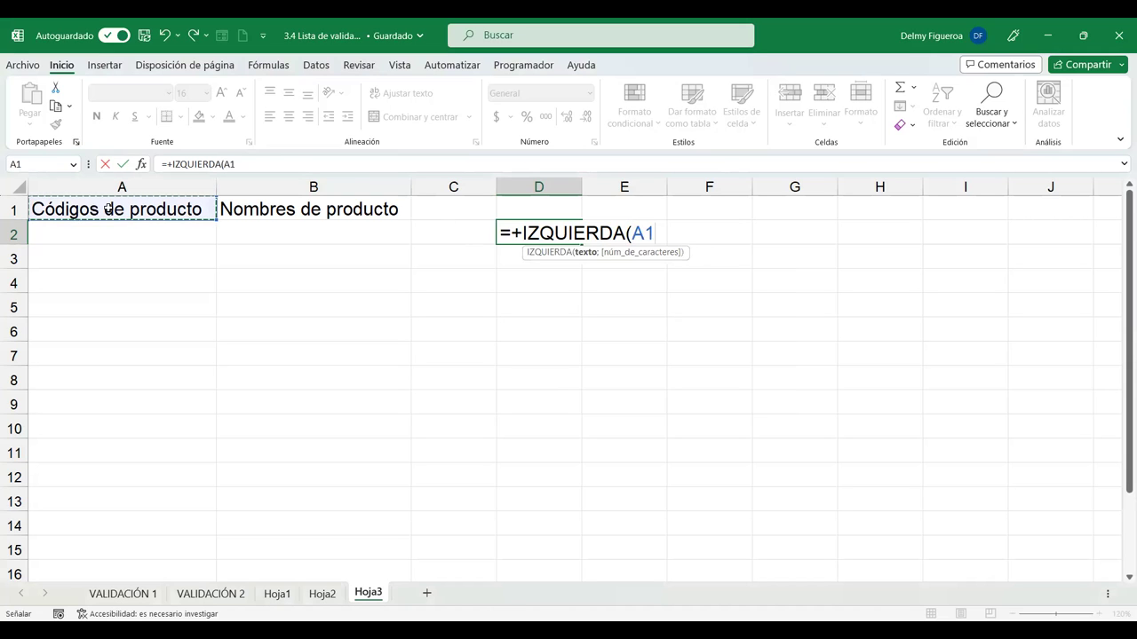
{"action": "type", "text": ";"}
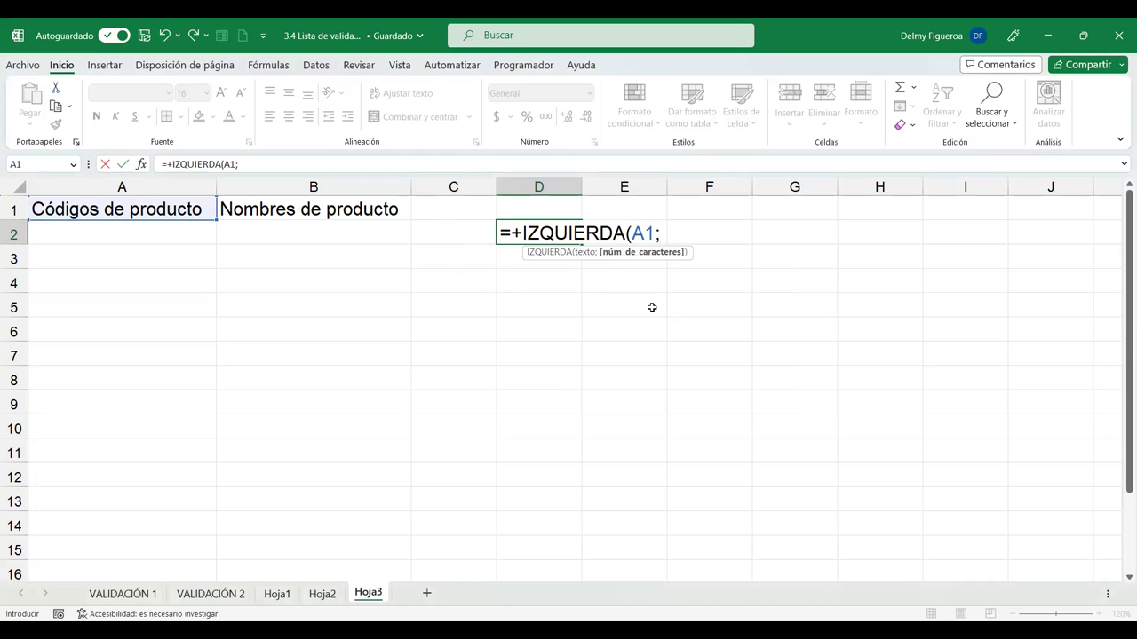
{"action": "type", "text": "3"}
{"action": "key", "text": "Return"}
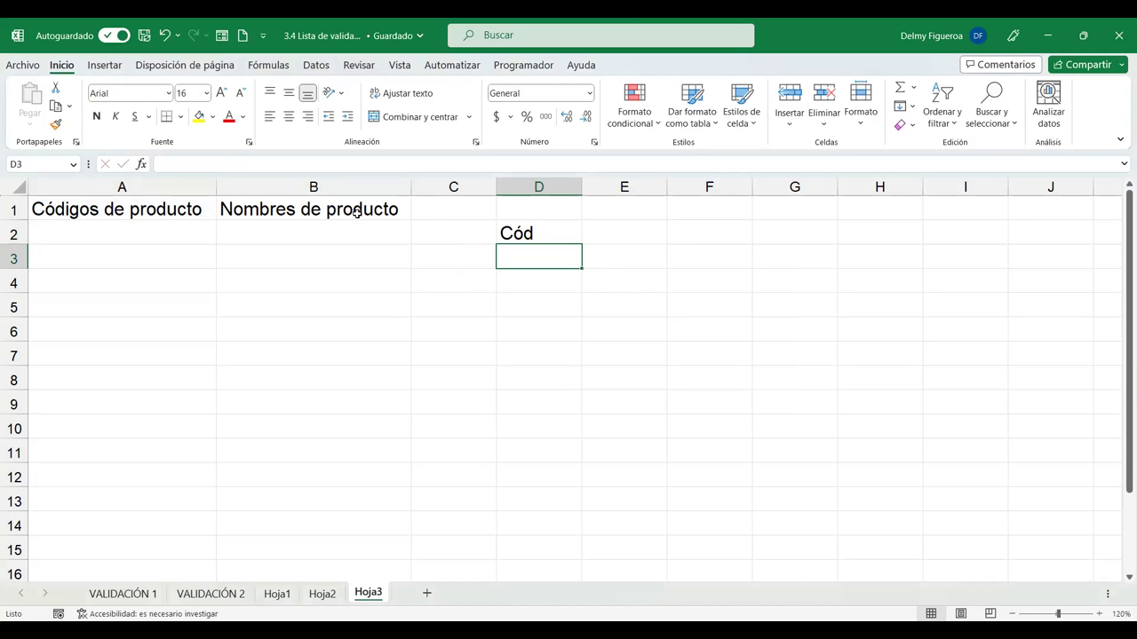
{"action": "key", "text": "Up"}
{"action": "key", "text": "Right"}
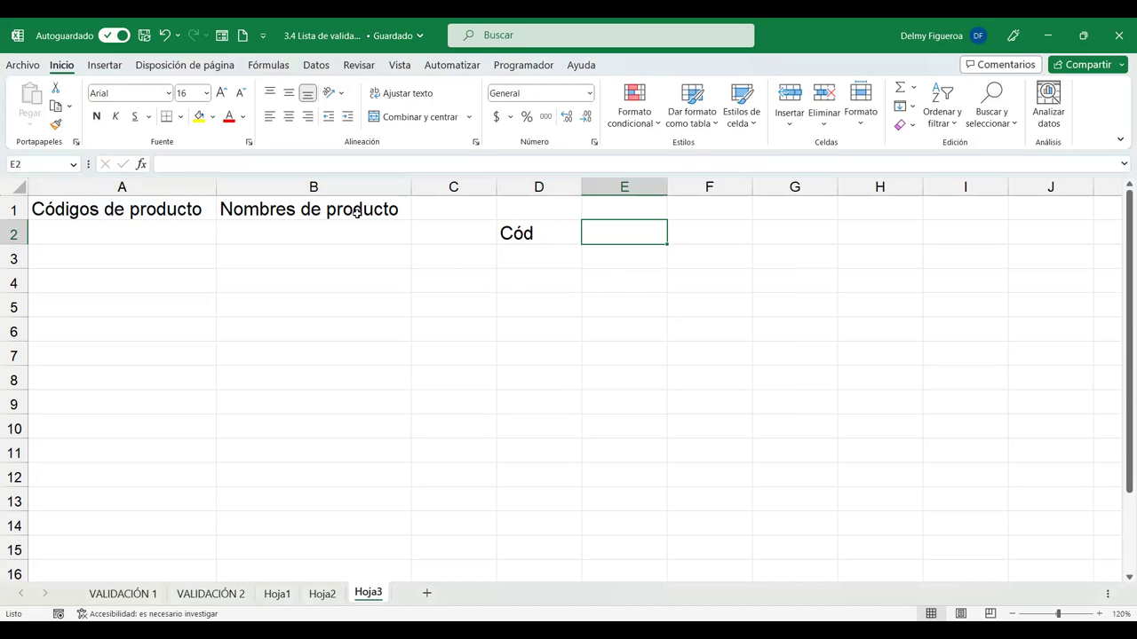
Enter =+LARGO(A1) in E2, returning 19, and review the D2 and E2 formulas.
{"action": "type", "text": "+"}
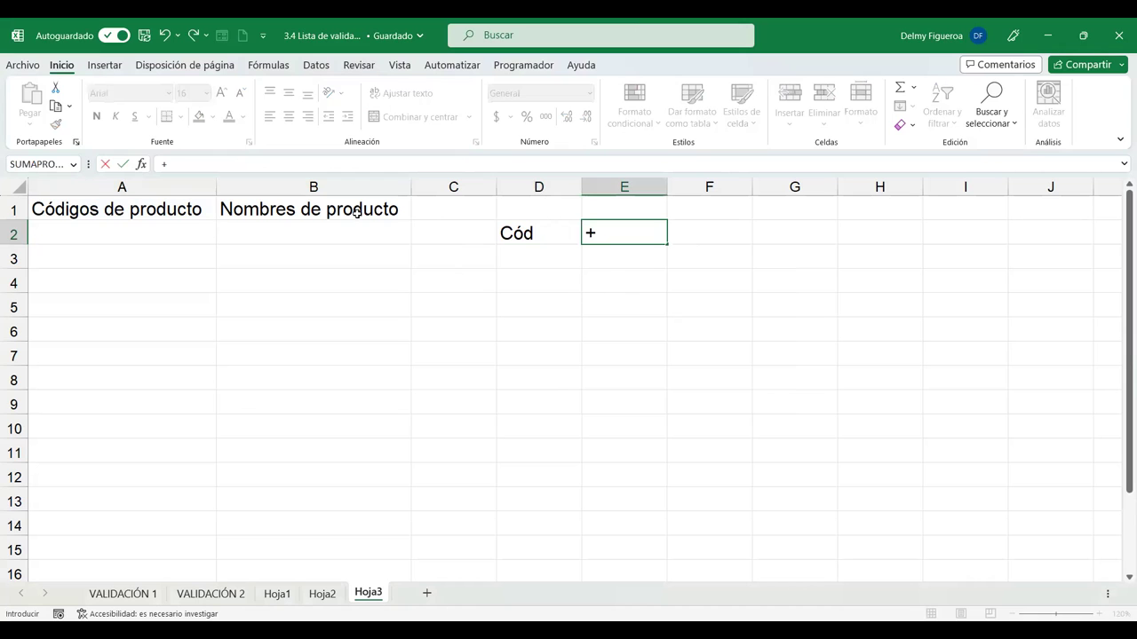
{"action": "type", "text": "lar"}
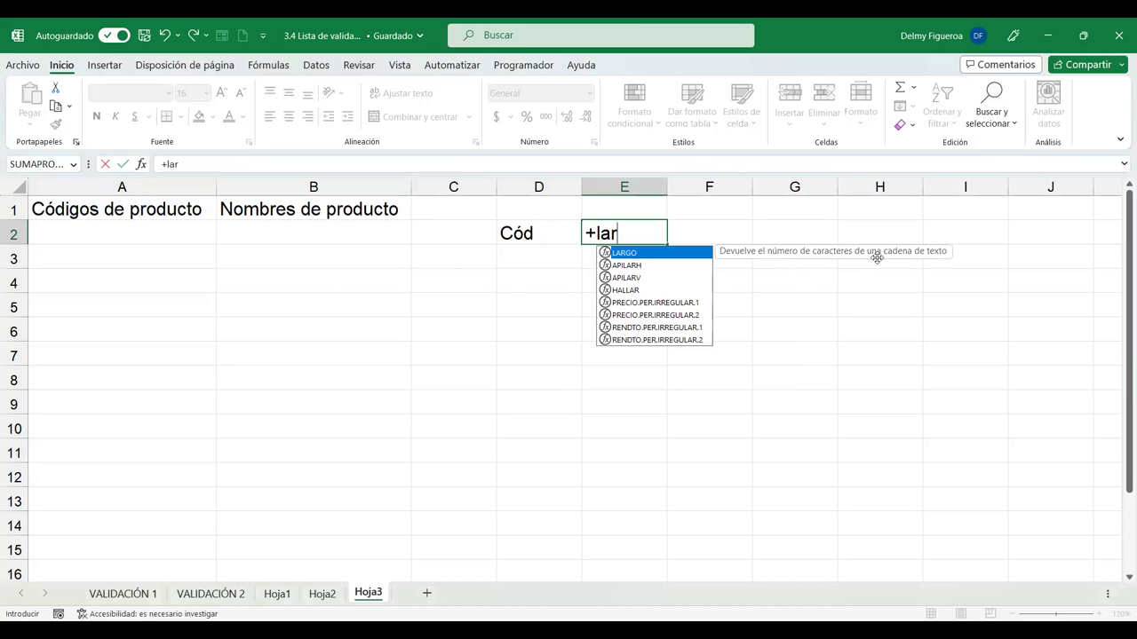
{"action": "double_click", "coordinate": [637, 257]}
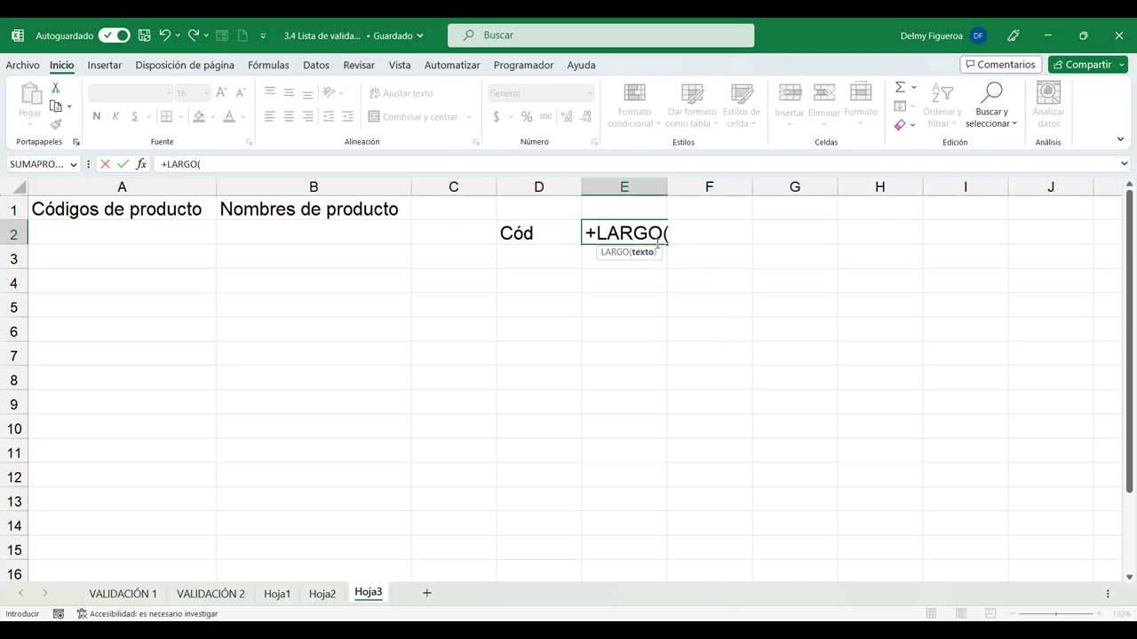
{"action": "key", "text": "Left"}
{"action": "left_click", "coordinate": [167, 210]}
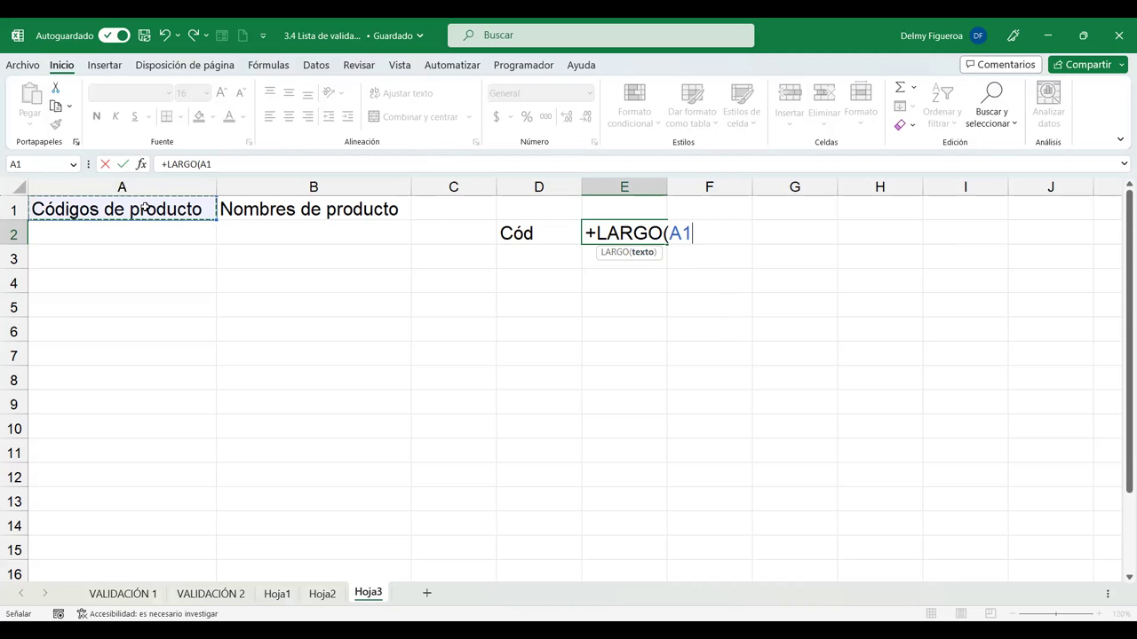
{"action": "key", "text": "Return"}
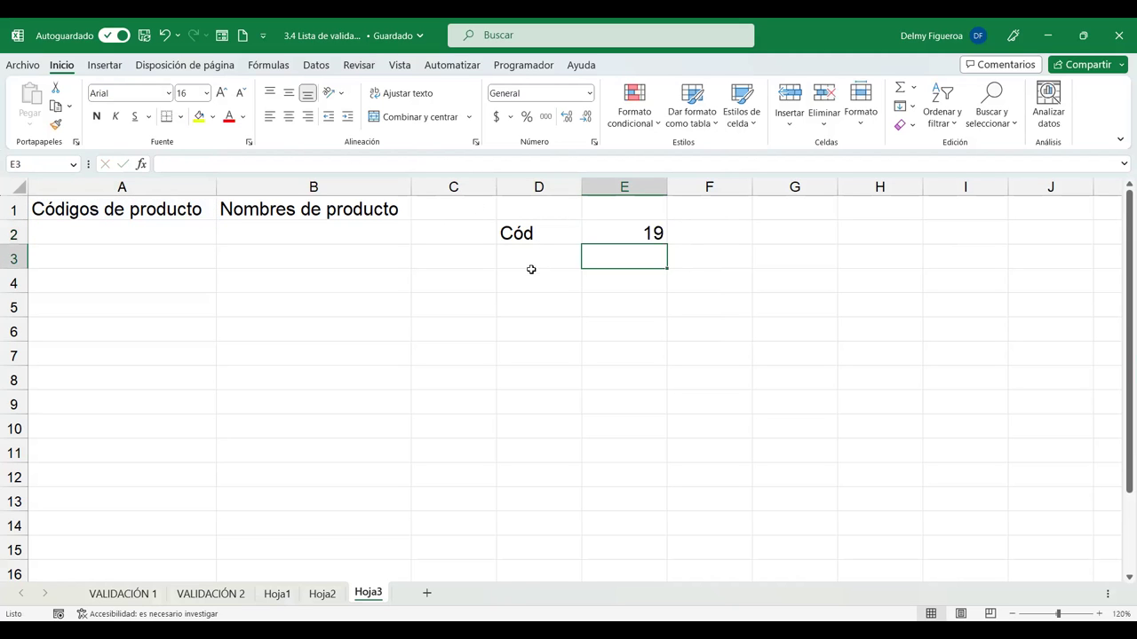
{"action": "left_click", "coordinate": [631, 234]}
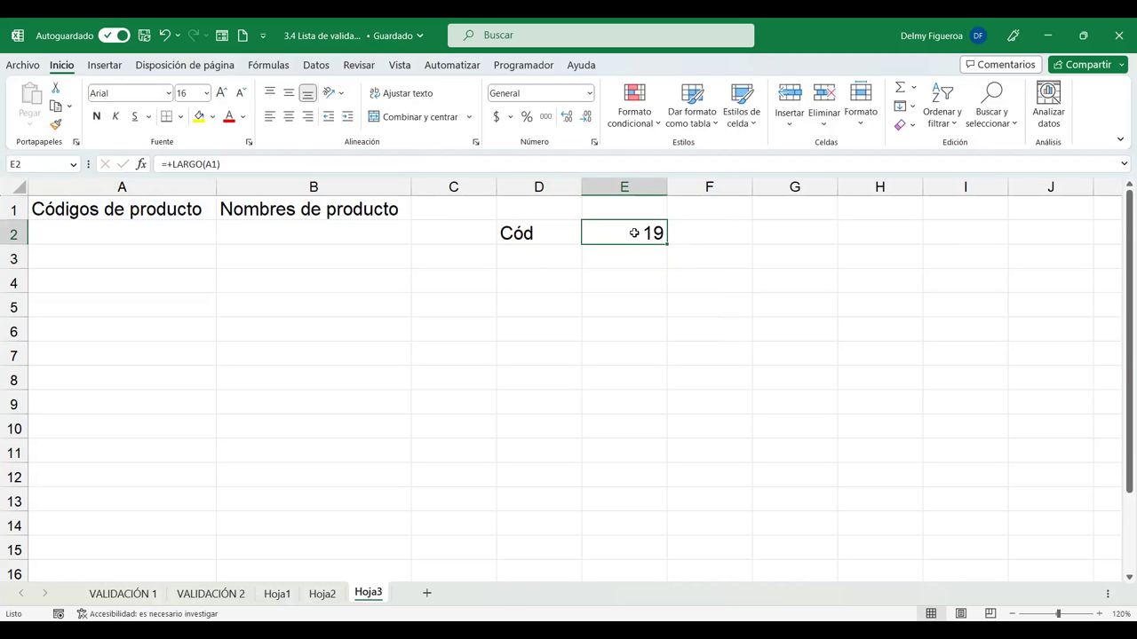
{"action": "left_click", "coordinate": [161, 233]}
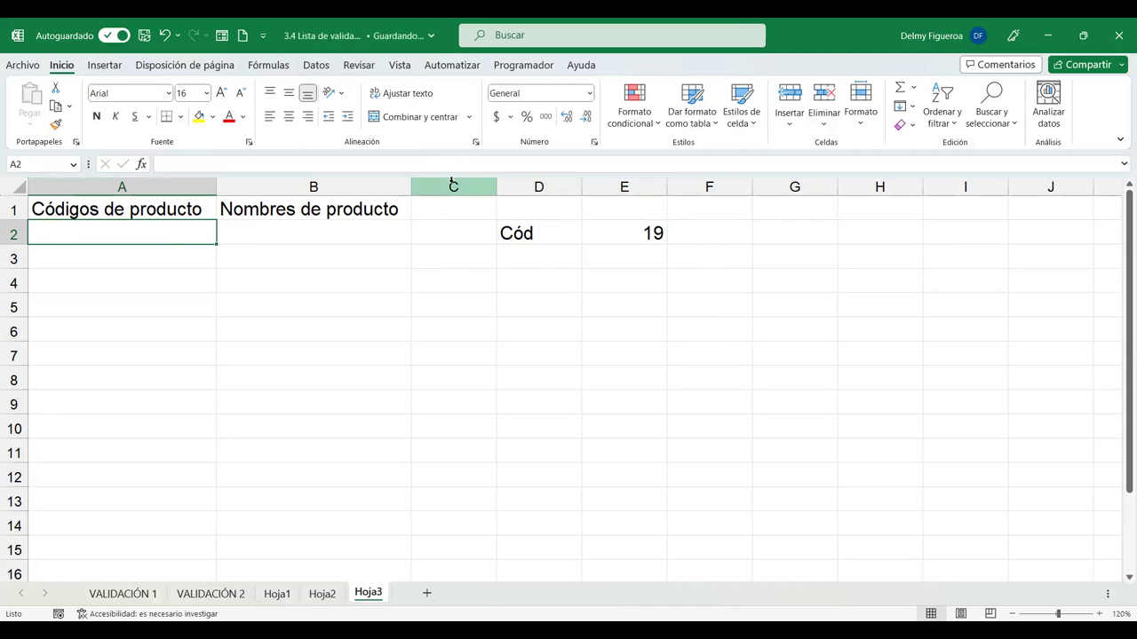
{"action": "left_click", "coordinate": [572, 229]}
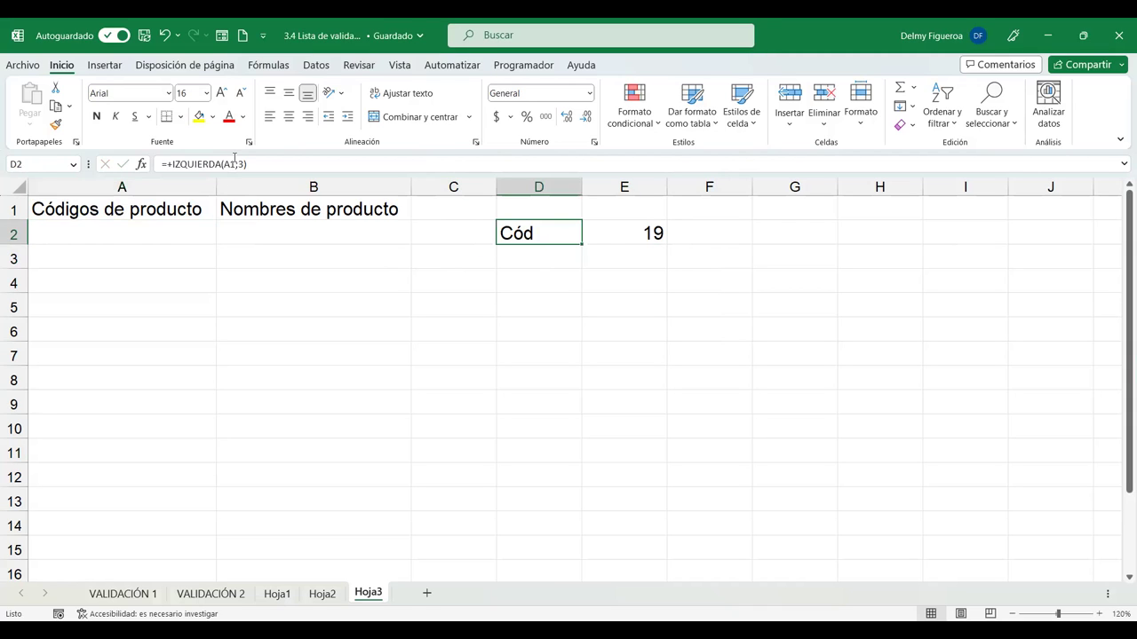
{"action": "left_click", "coordinate": [662, 233]}
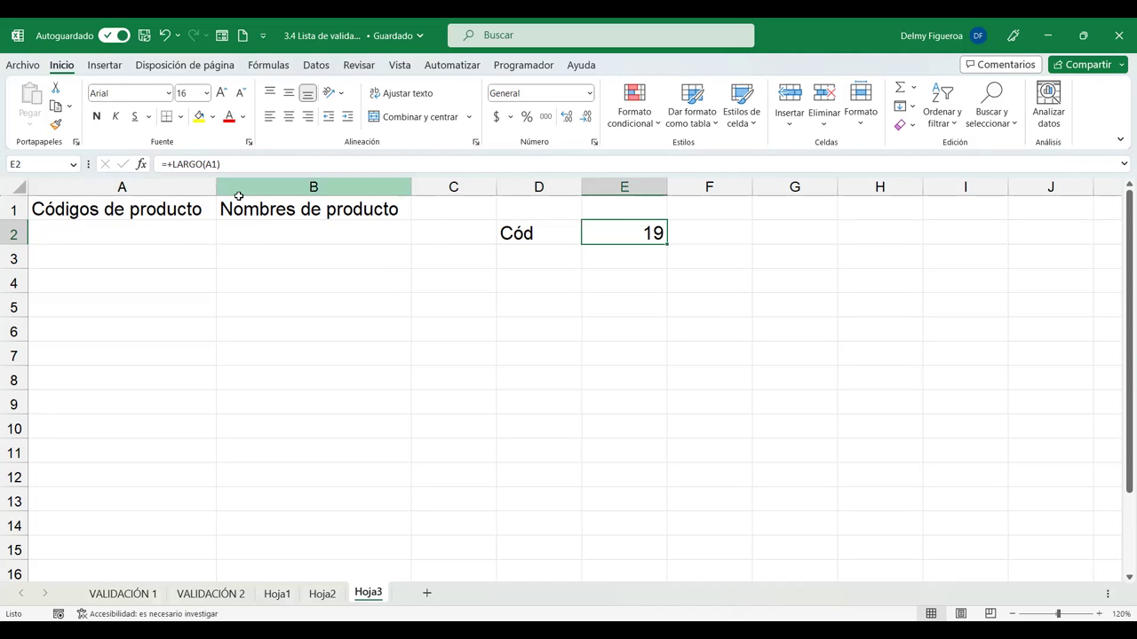
{"action": "left_click", "coordinate": [538, 257]}
{"action": "left_click", "coordinate": [551, 232]}
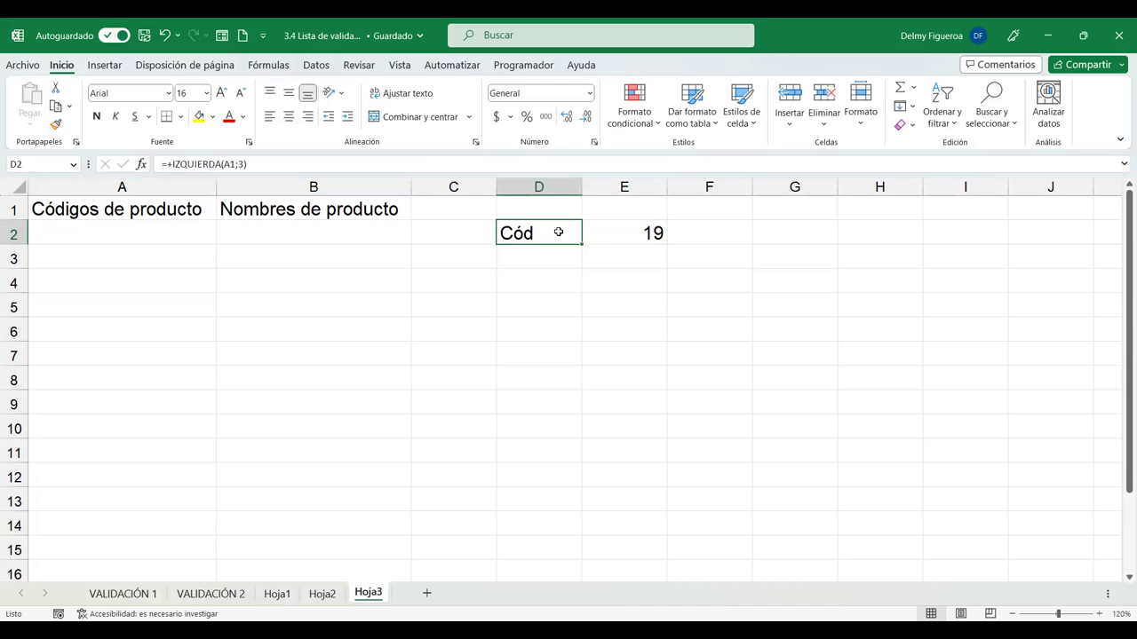
{"action": "left_click", "coordinate": [637, 230]}
{"action": "left_click", "coordinate": [554, 230]}
{"action": "left_click", "coordinate": [627, 233]}
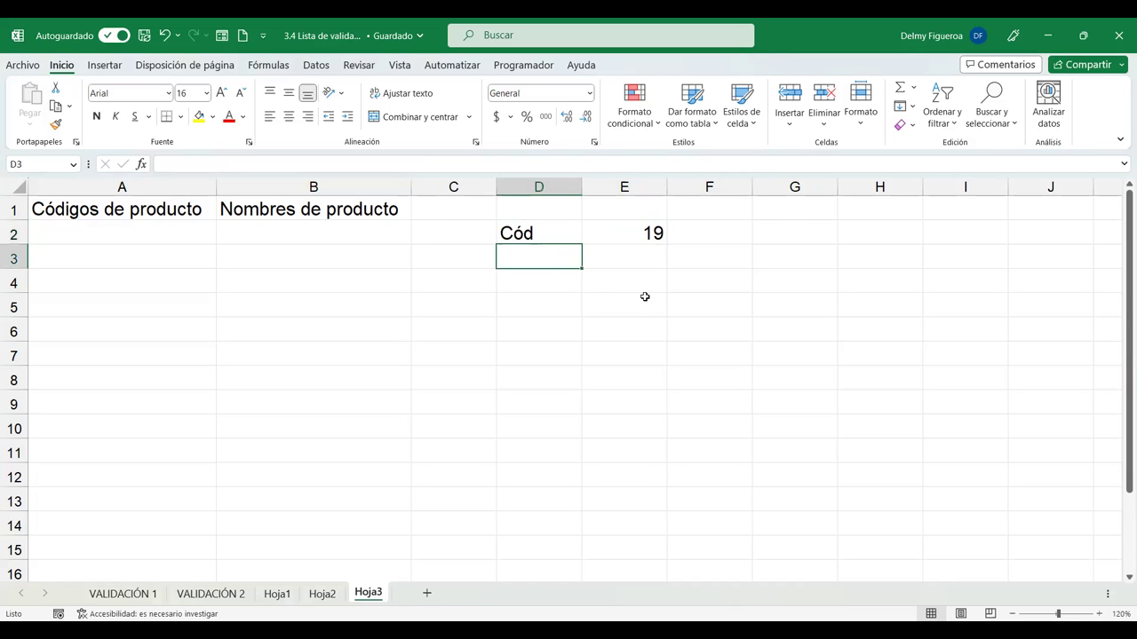
{"action": "type", "text": "+"}
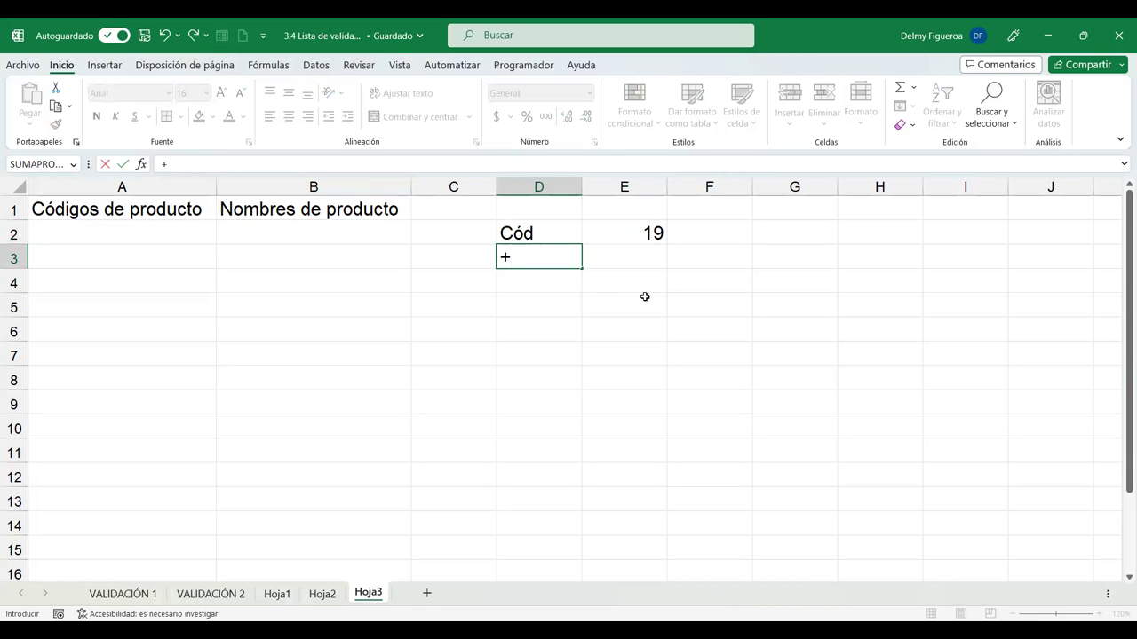
{"action": "type", "text": "y"}
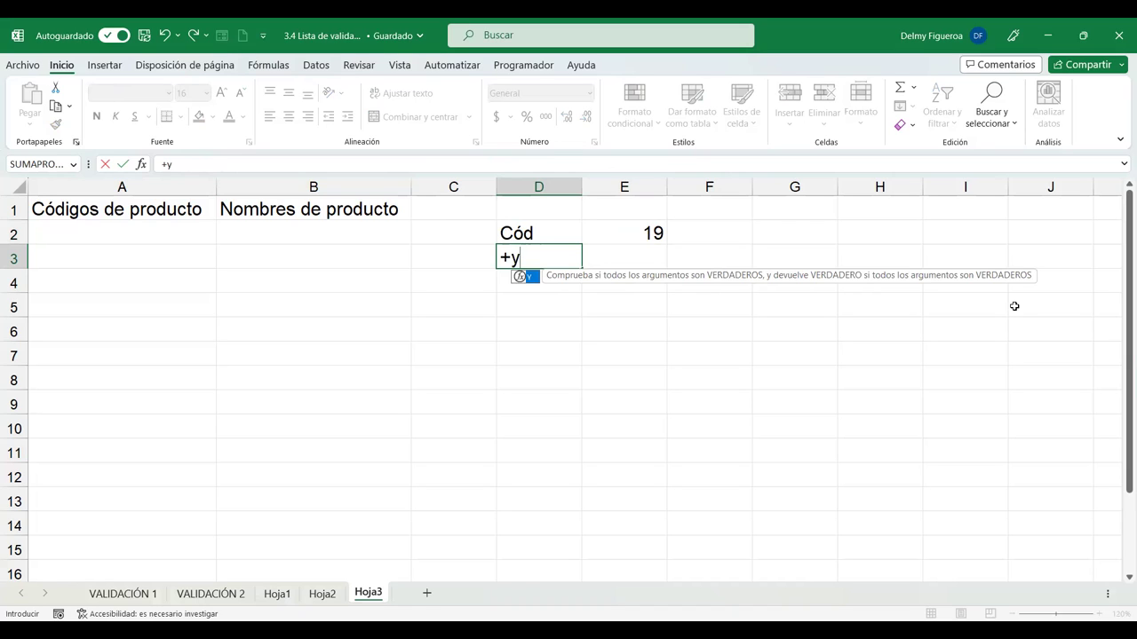
{"action": "double_click", "coordinate": [530, 277]}
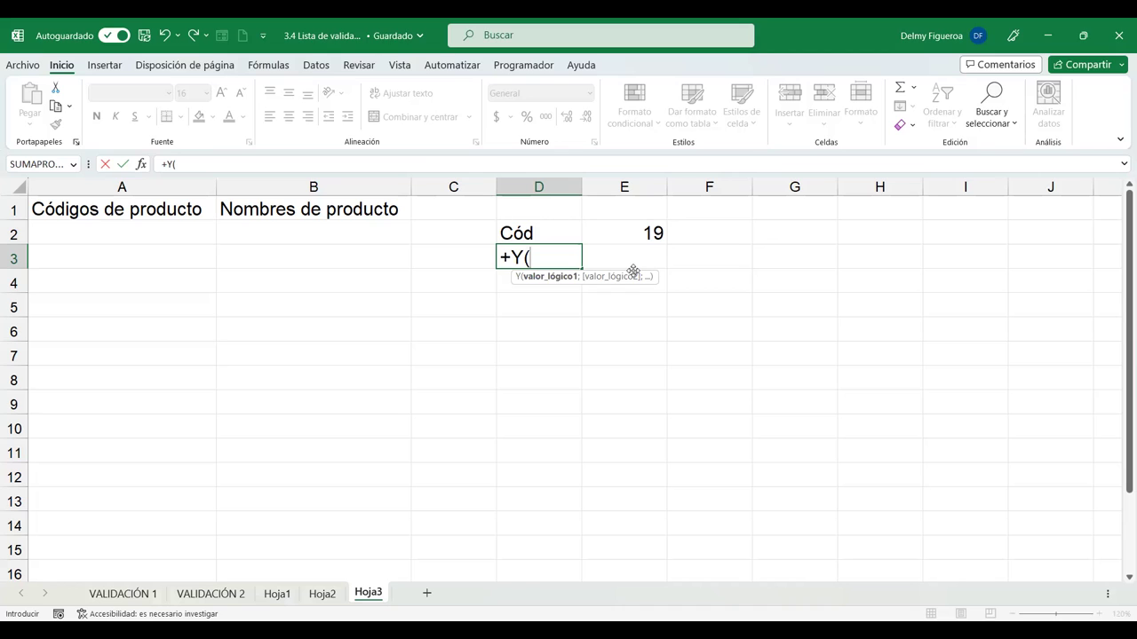
{"action": "key", "text": "Escape"}
{"action": "left_click", "coordinate": [535, 228]}
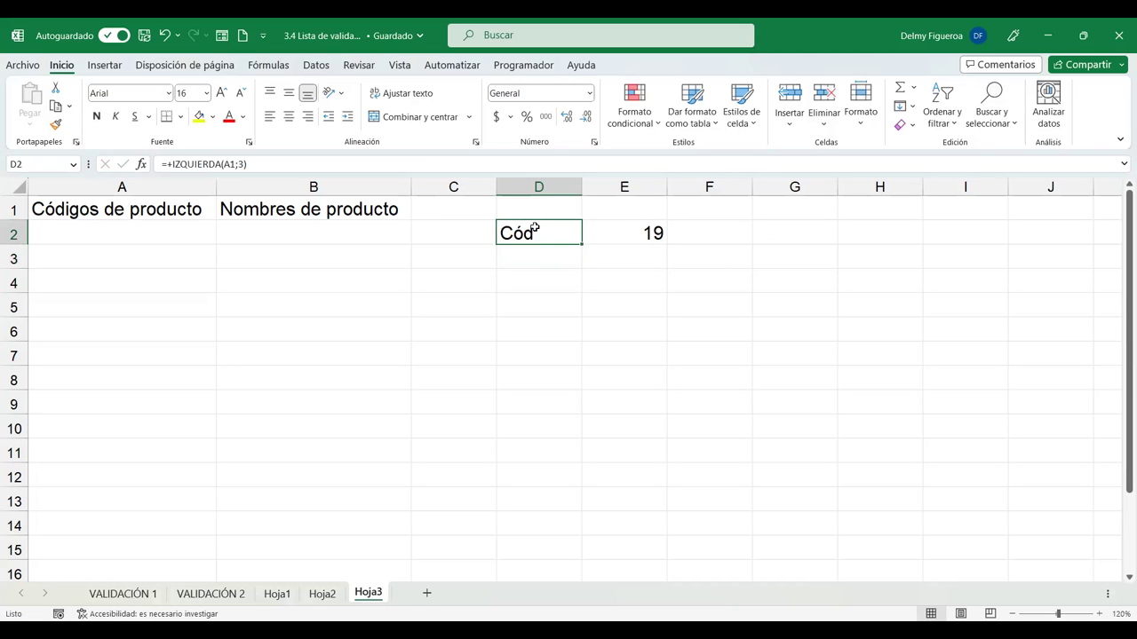
Show D2's IZQUIERDA formula as text using an apostrophe prefix, and auto-fit column D.
{"action": "double_click", "coordinate": [535, 228]}
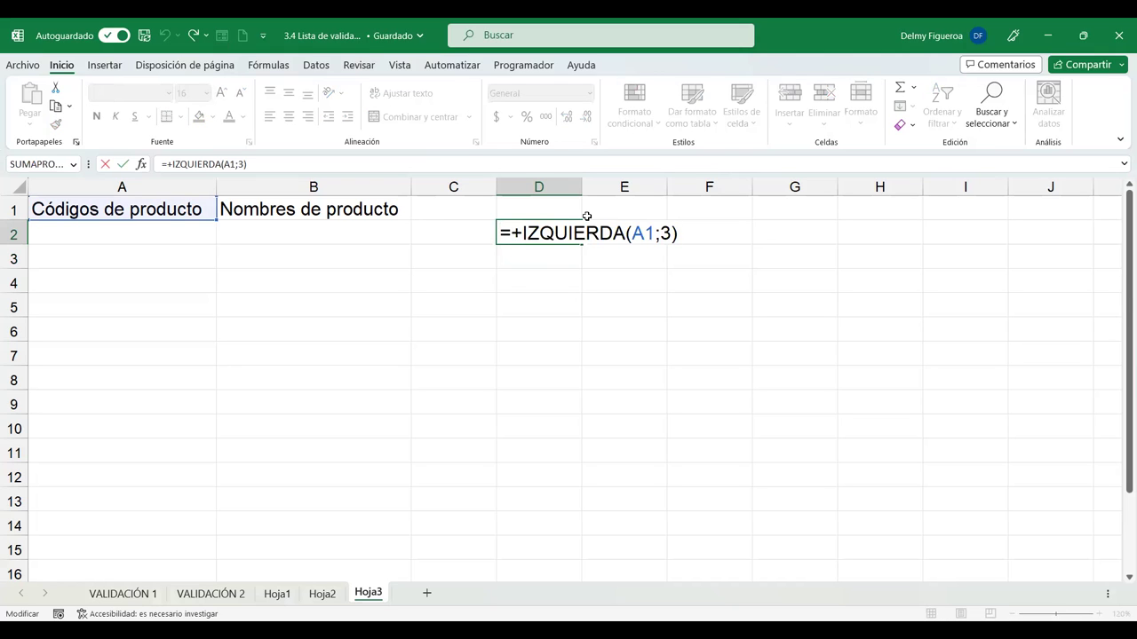
{"action": "type", "text": "'"}
{"action": "key", "text": "Return"}
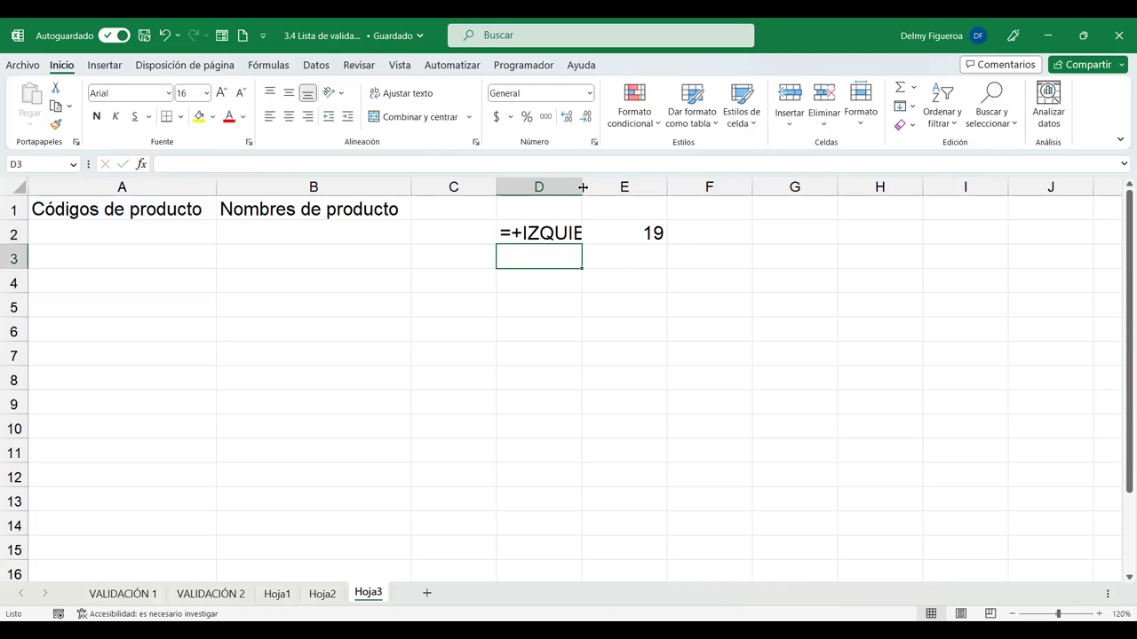
{"action": "double_click", "coordinate": [583, 187]}
Show E2's LARGO formula as text using an apostrophe prefix, and auto-fit column E.
{"action": "left_click", "coordinate": [739, 231]}
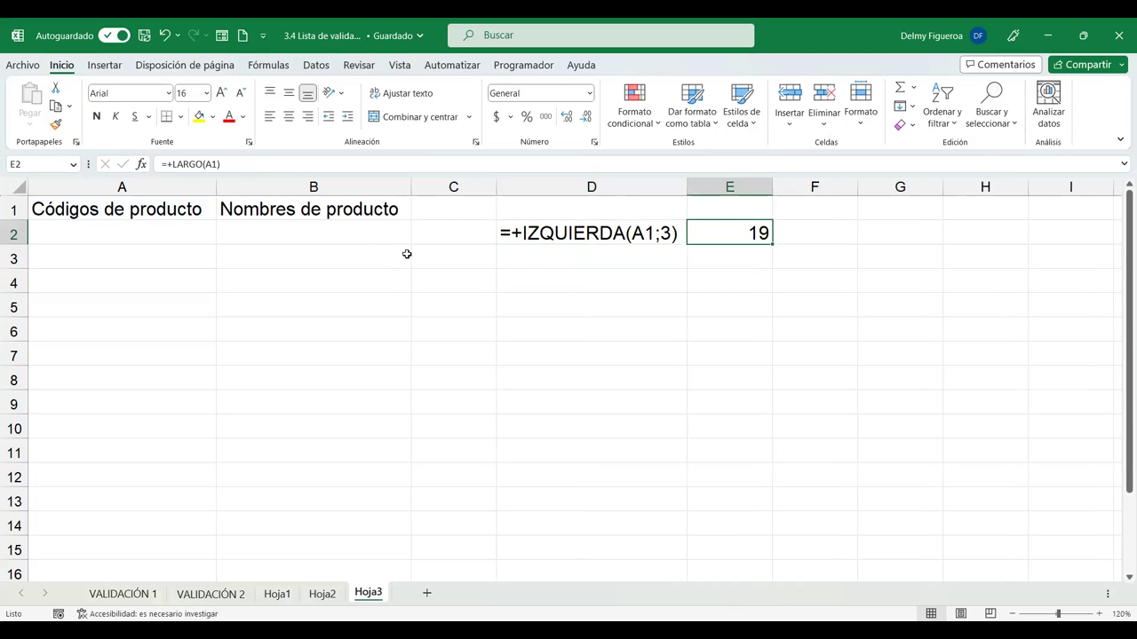
{"action": "double_click", "coordinate": [761, 231]}
{"action": "key", "text": "Home"}
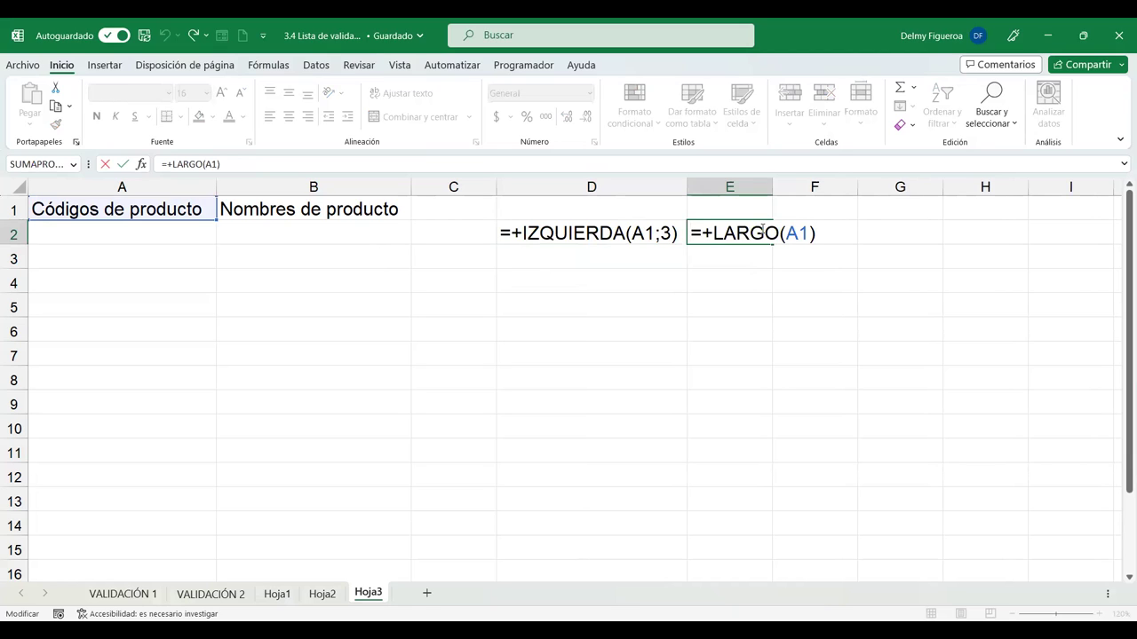
{"action": "type", "text": "'"}
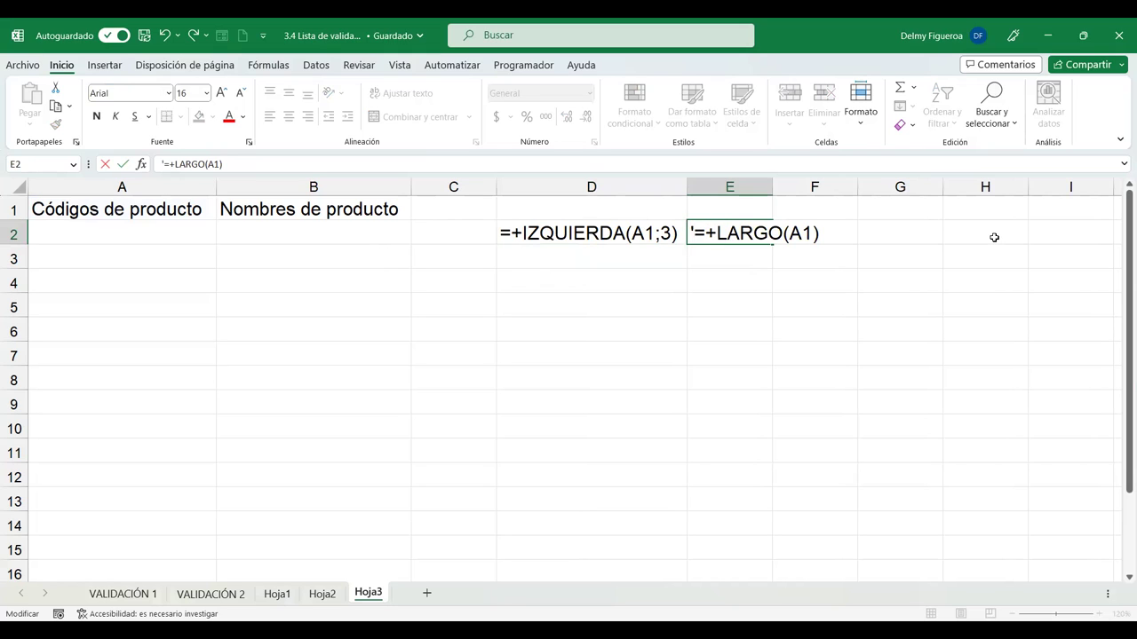
{"action": "key", "text": "Return"}
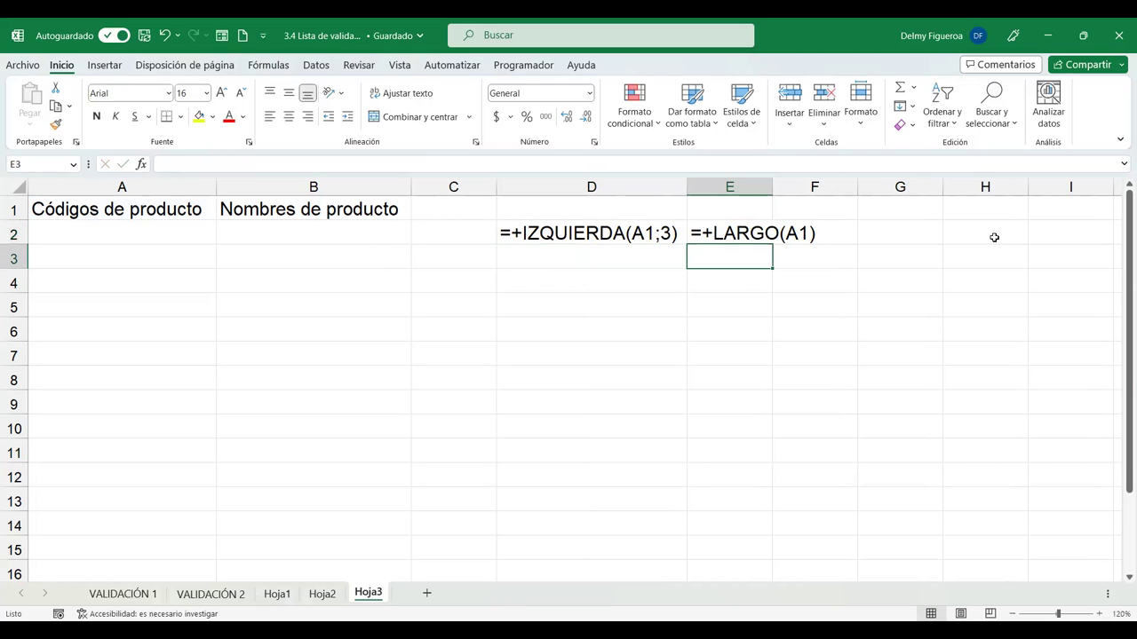
{"action": "double_click", "coordinate": [774, 187]}
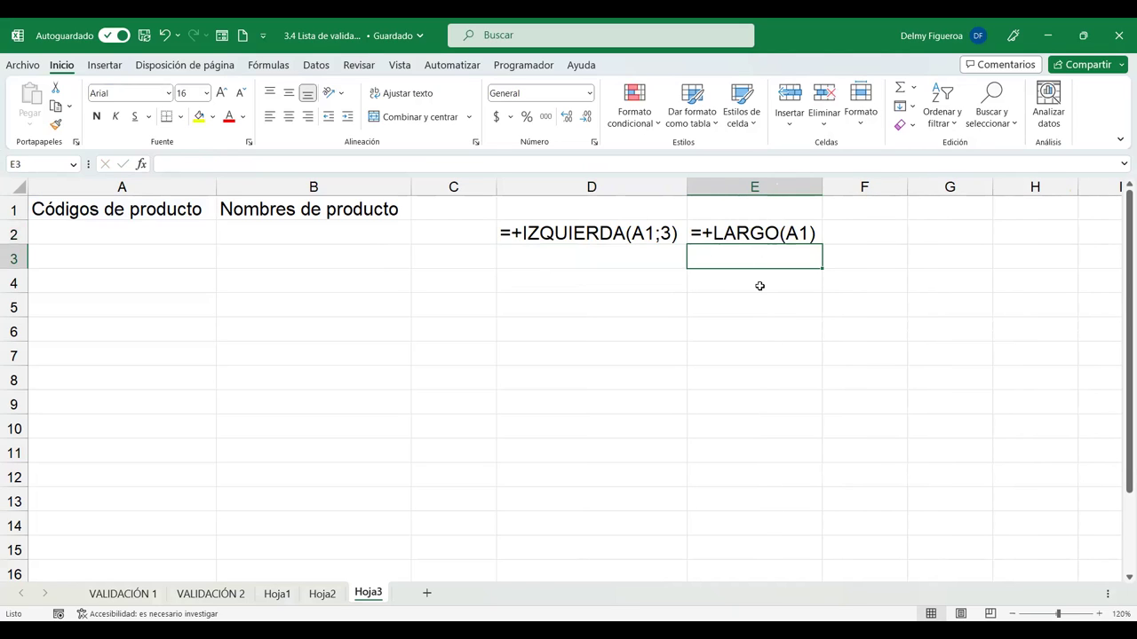
{"action": "left_click", "coordinate": [572, 267]}
{"action": "key", "text": "F2"}
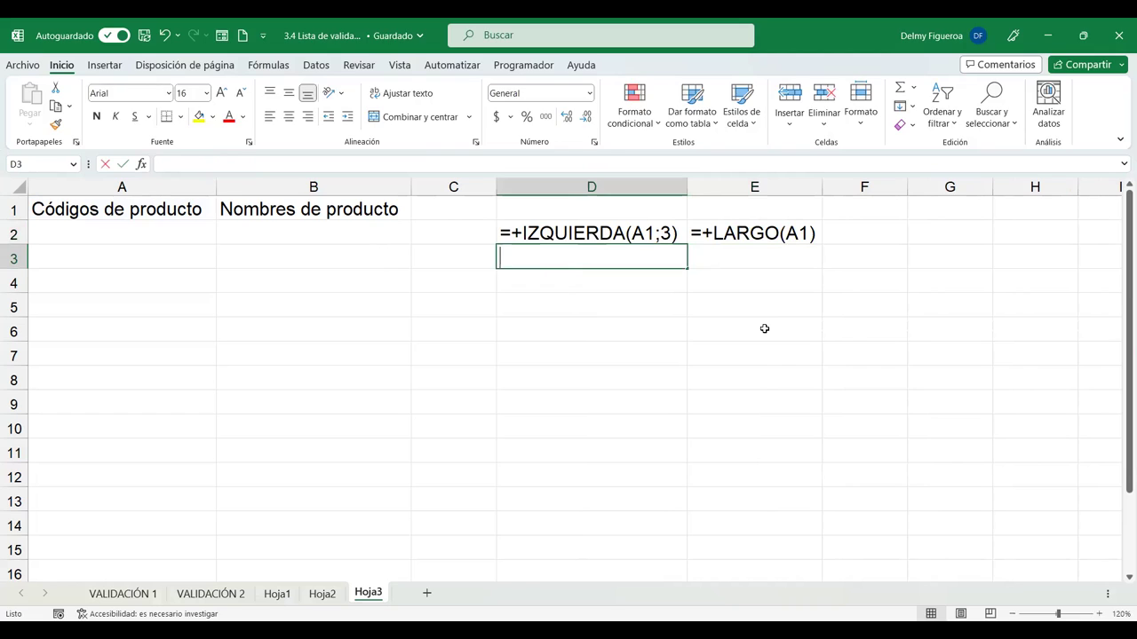
Begin D3's formula as +Y(izquierda(A2;3) for the first condition.
{"action": "type", "text": "+"}
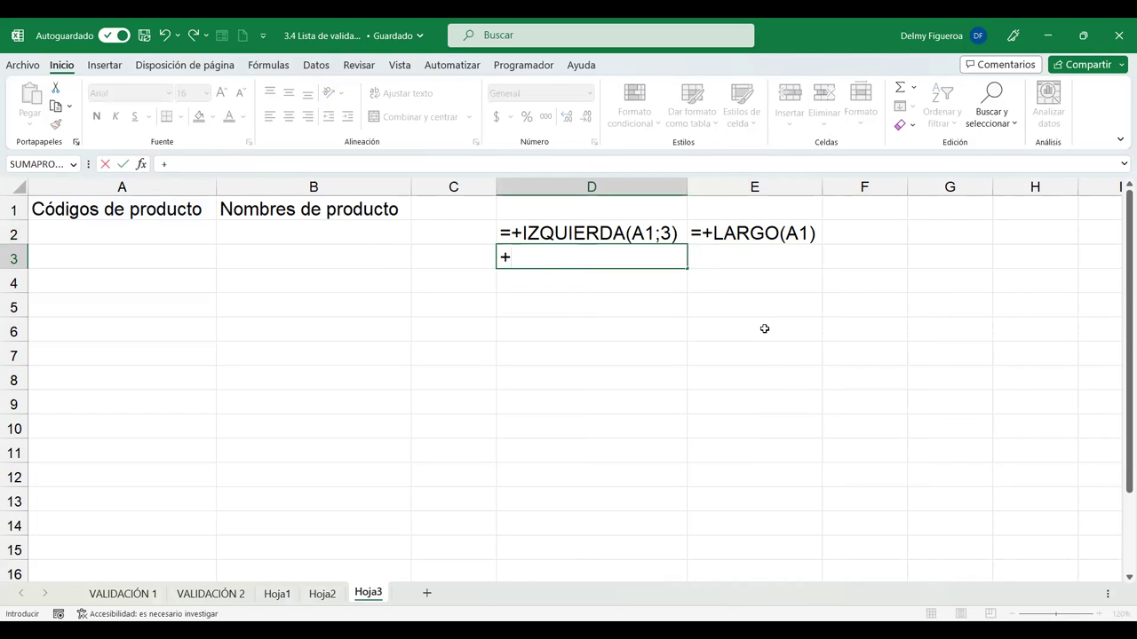
{"action": "type", "text": "y"}
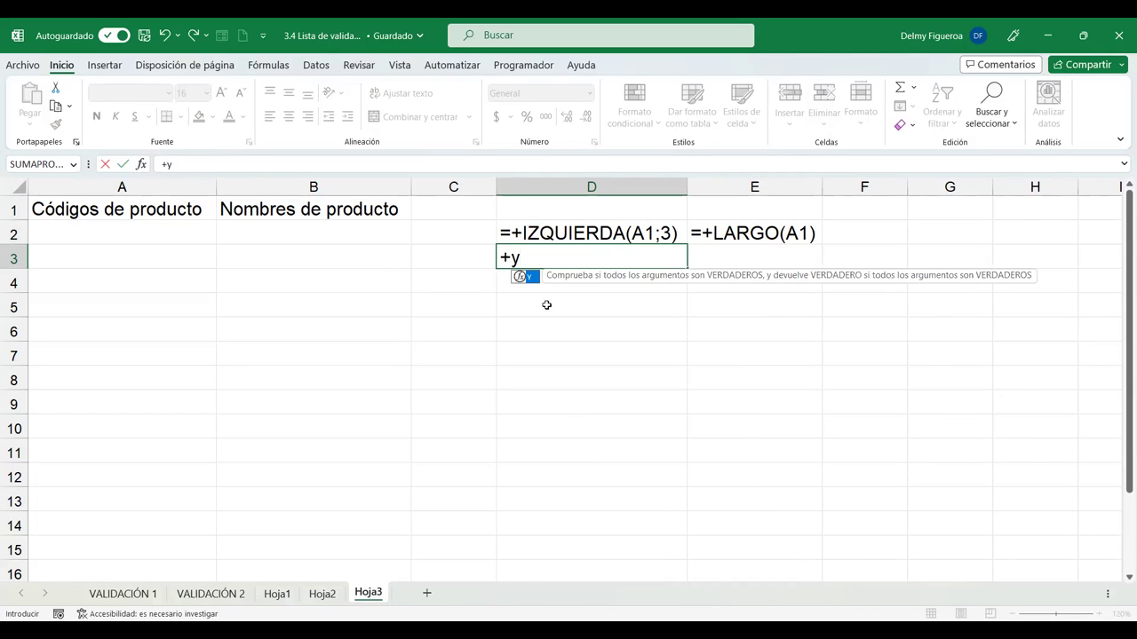
{"action": "double_click", "coordinate": [531, 278]}
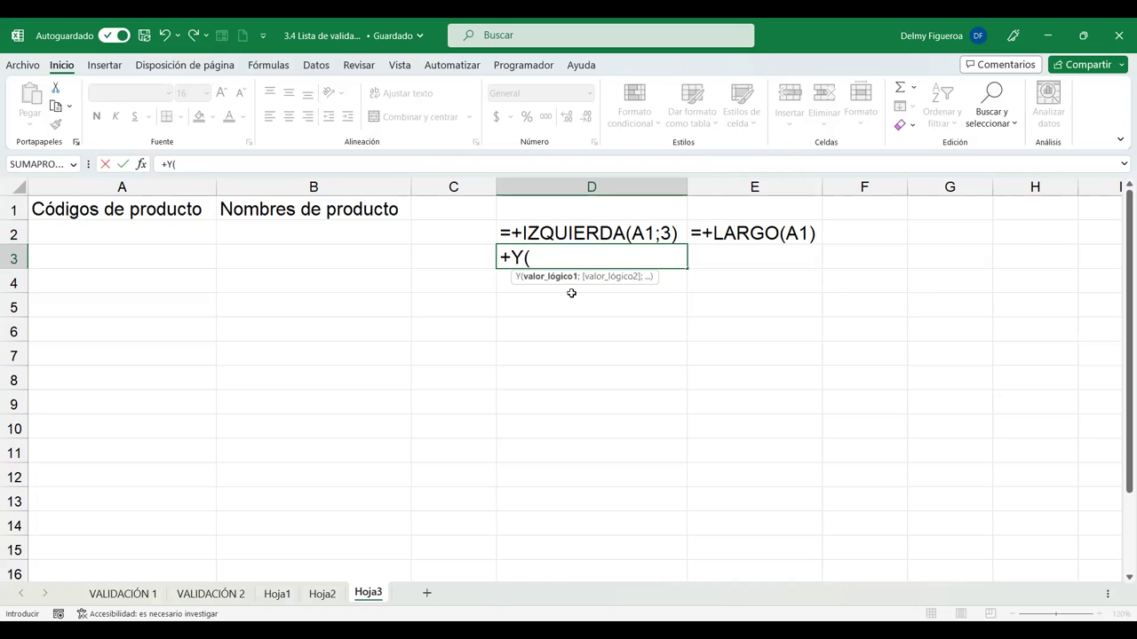
{"action": "left_click", "coordinate": [543, 233]}
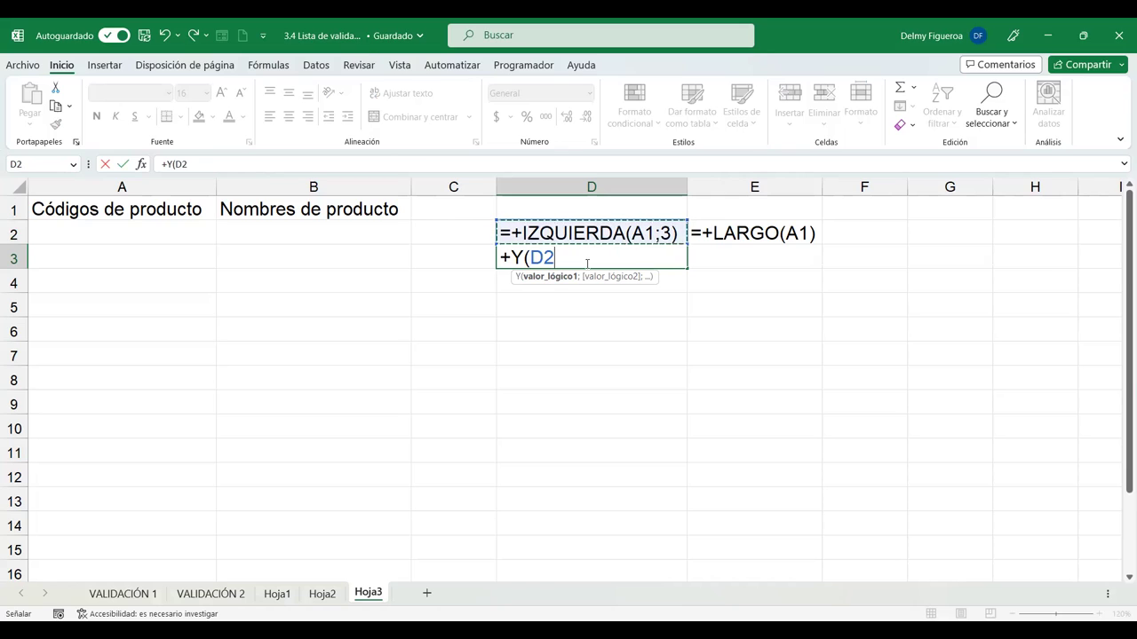
{"action": "key", "text": "BackSpace"}
{"action": "key", "text": "BackSpace"}
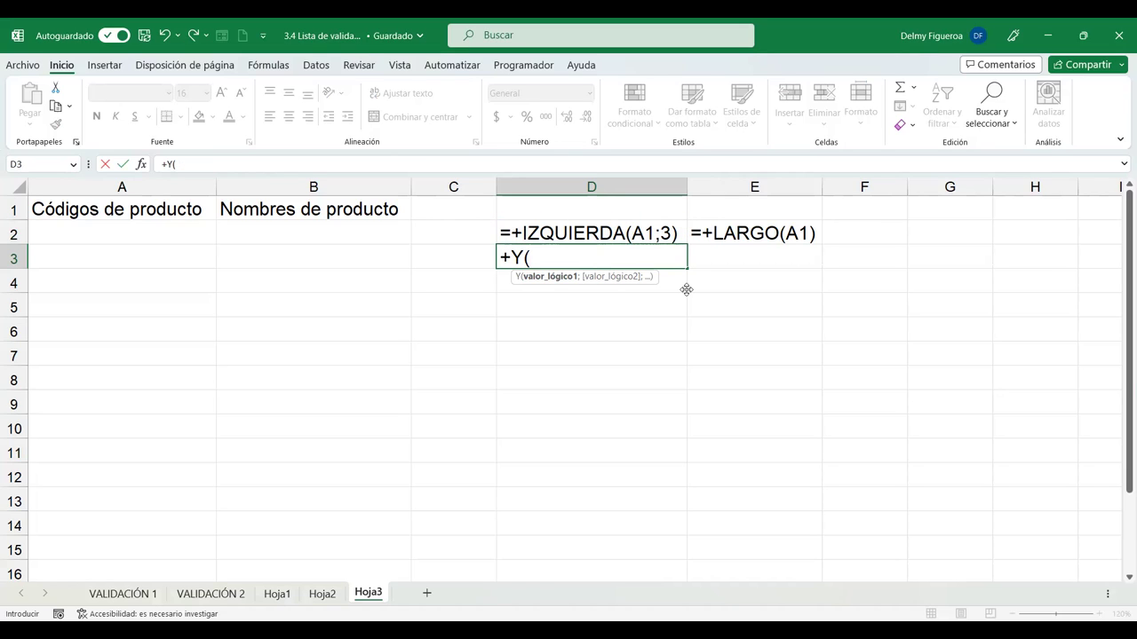
{"action": "type", "text": "izquierda"}
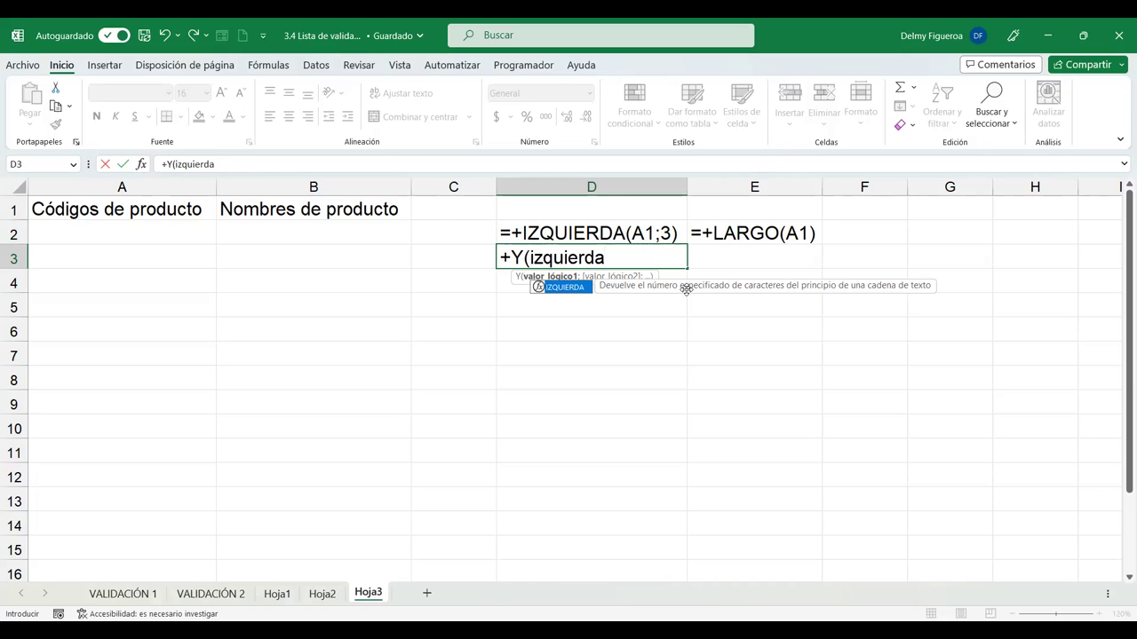
{"action": "type", "text": "("}
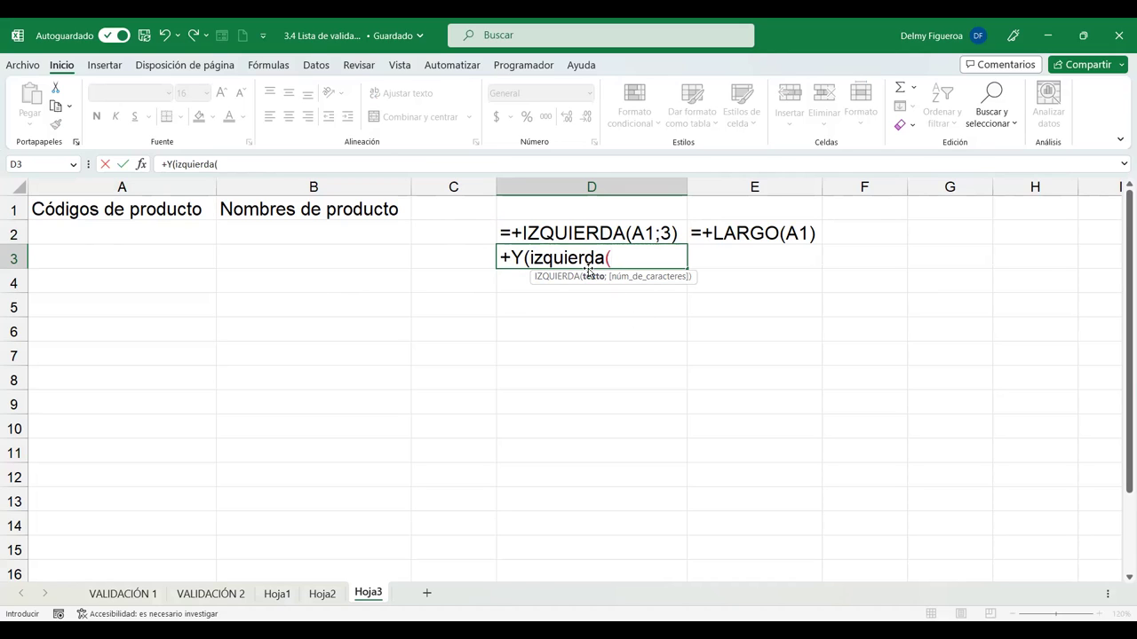
{"action": "left_click", "coordinate": [140, 231]}
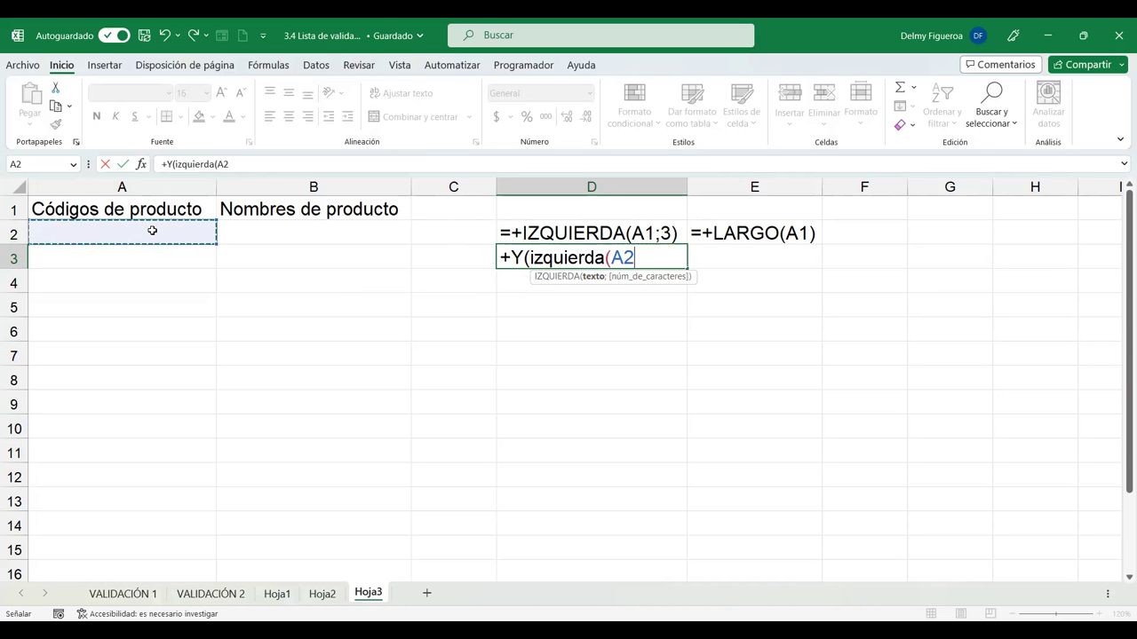
{"action": "type", "text": ";3"}
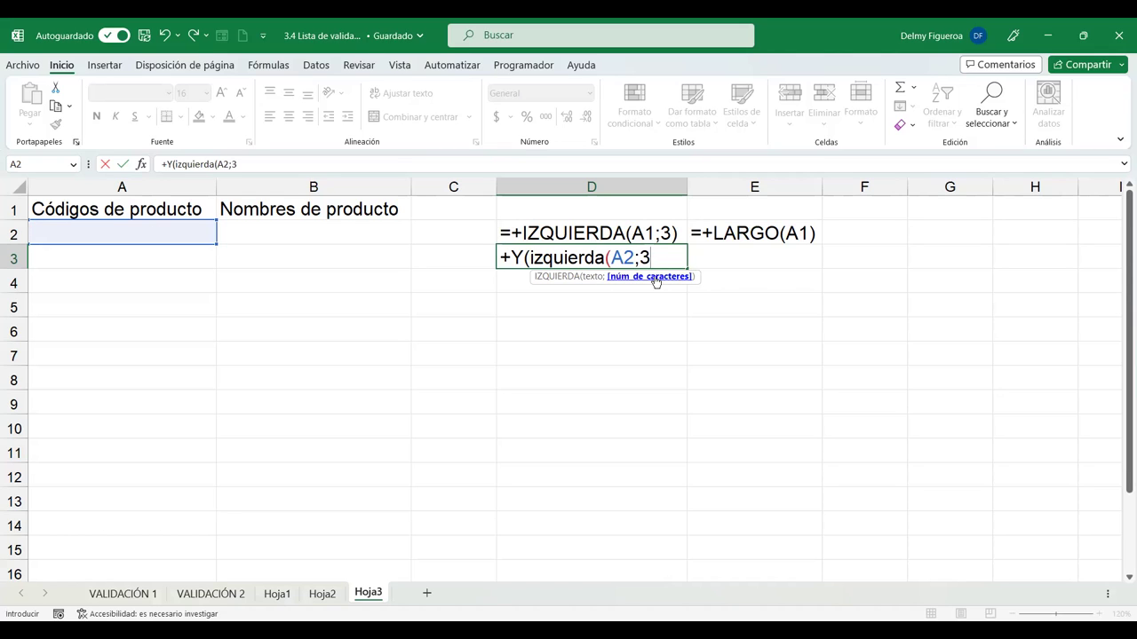
{"action": "type", "text": ")="}
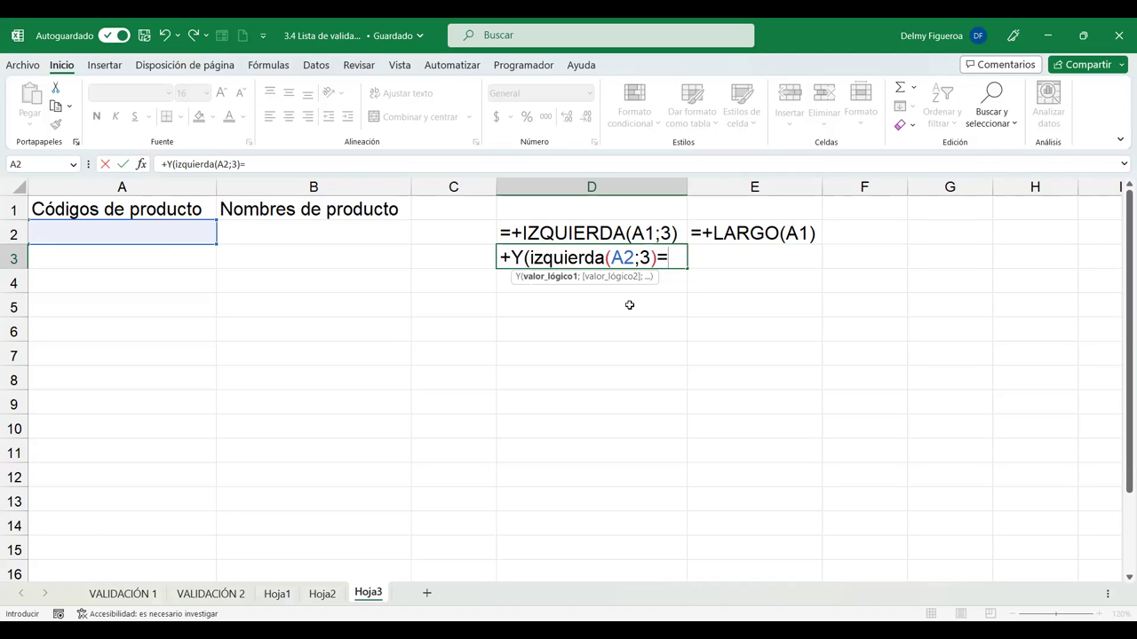
Complete the first condition with "ID-" and add a semicolon for Y's second argument.
{"action": "type", "text": "\"ID-\""}
{"action": "left_click", "coordinate": [575, 256]}
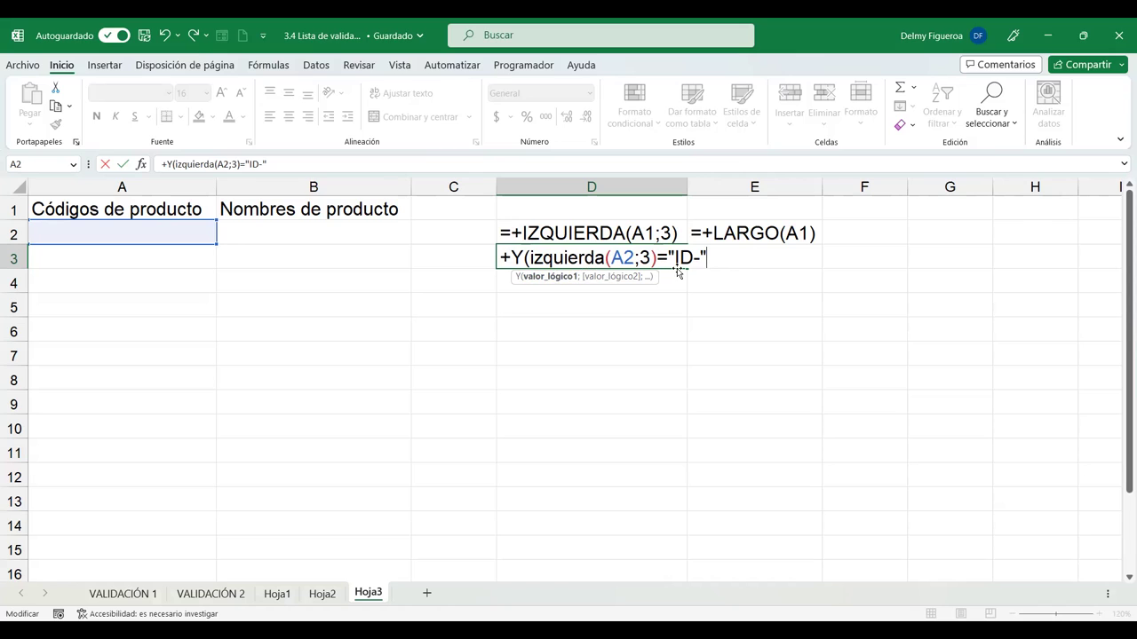
{"action": "type", "text": ";"}
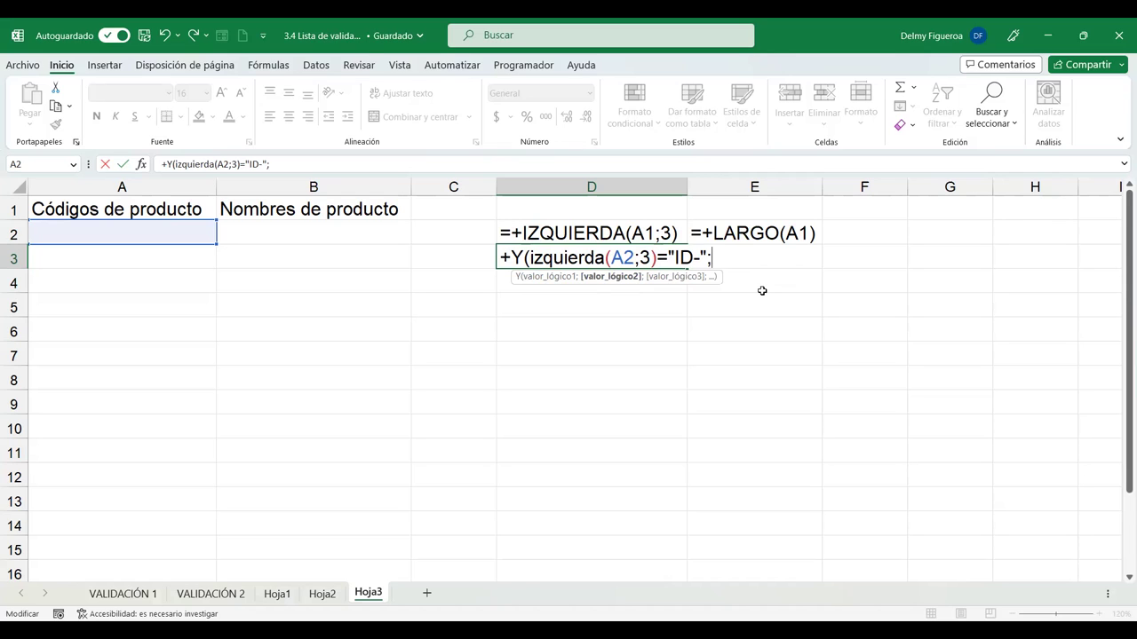
Add LARGO(A2)>9 as the second condition and commit D3's Y formula, returning FALSO.
{"action": "type", "text": "largo"}
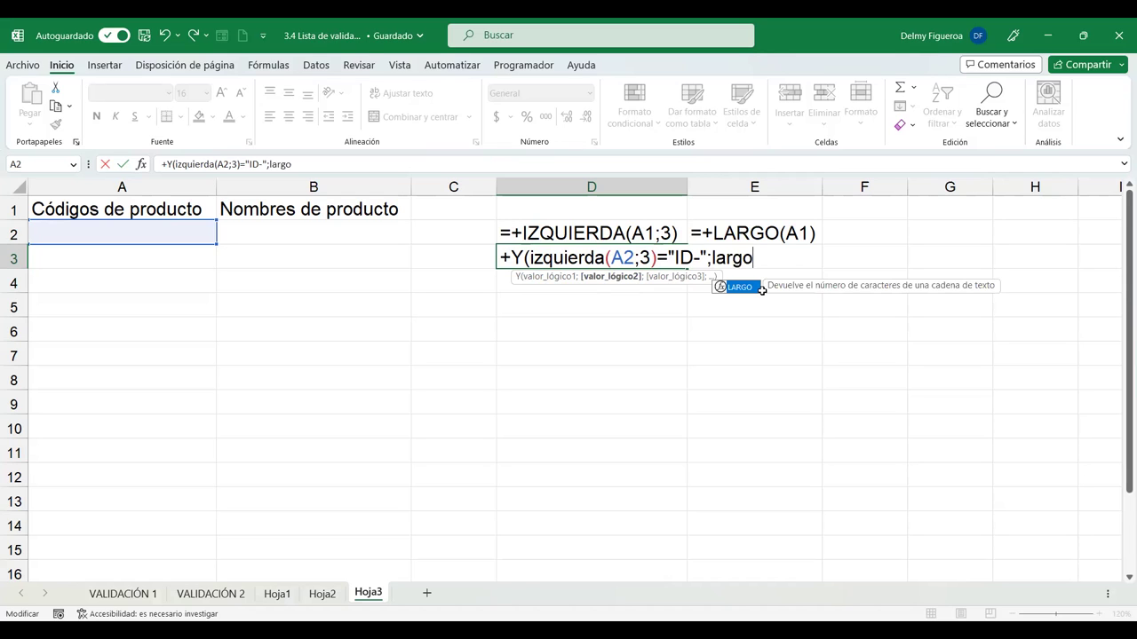
{"action": "type", "text": "("}
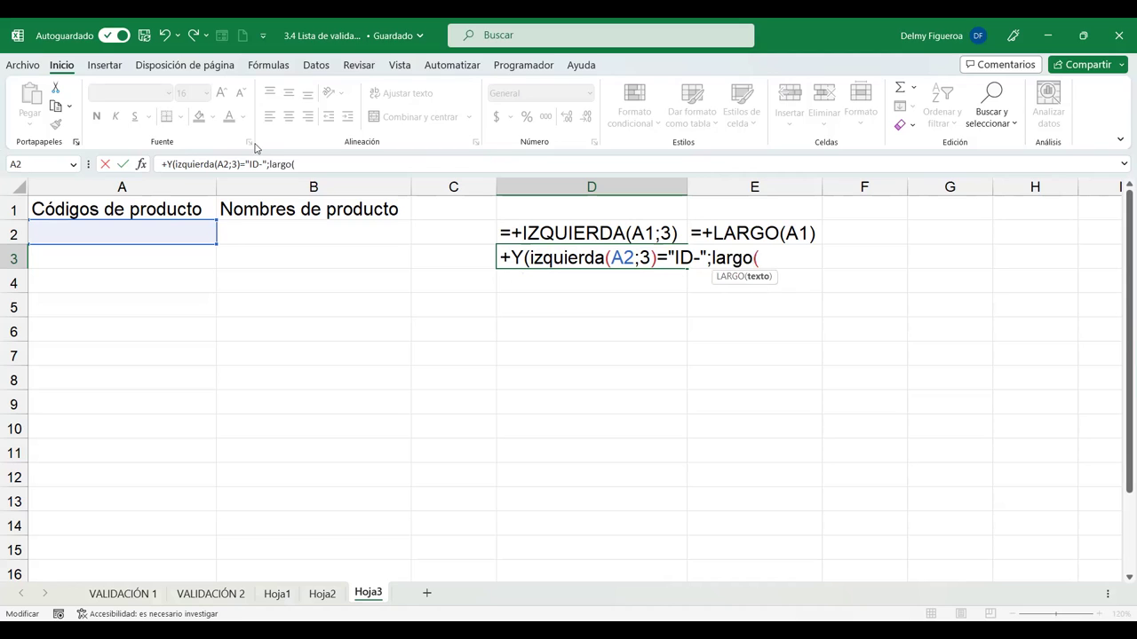
{"action": "left_click", "coordinate": [175, 231]}
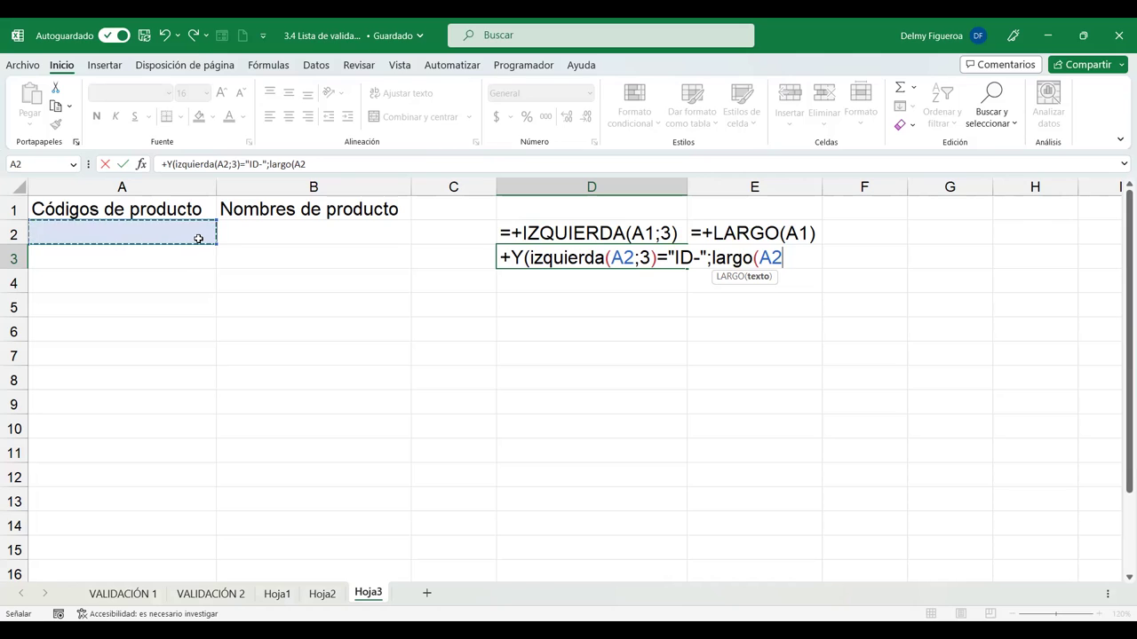
{"action": "type", "text": "?"}
{"action": "key", "text": "BackSpace"}
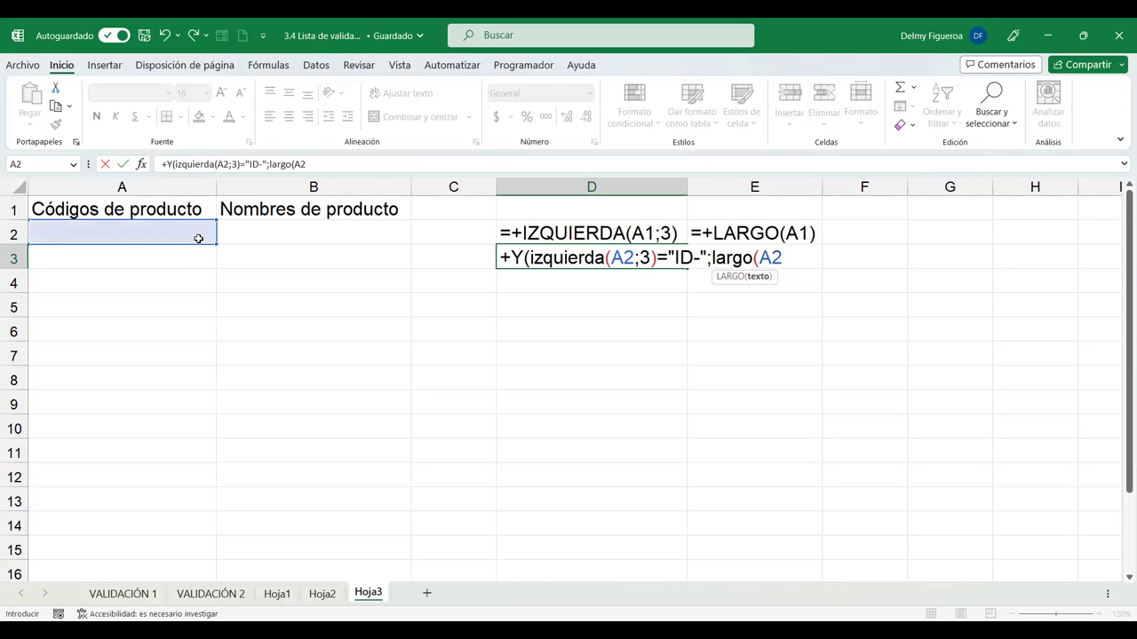
{"action": "type", "text": ")>9"}
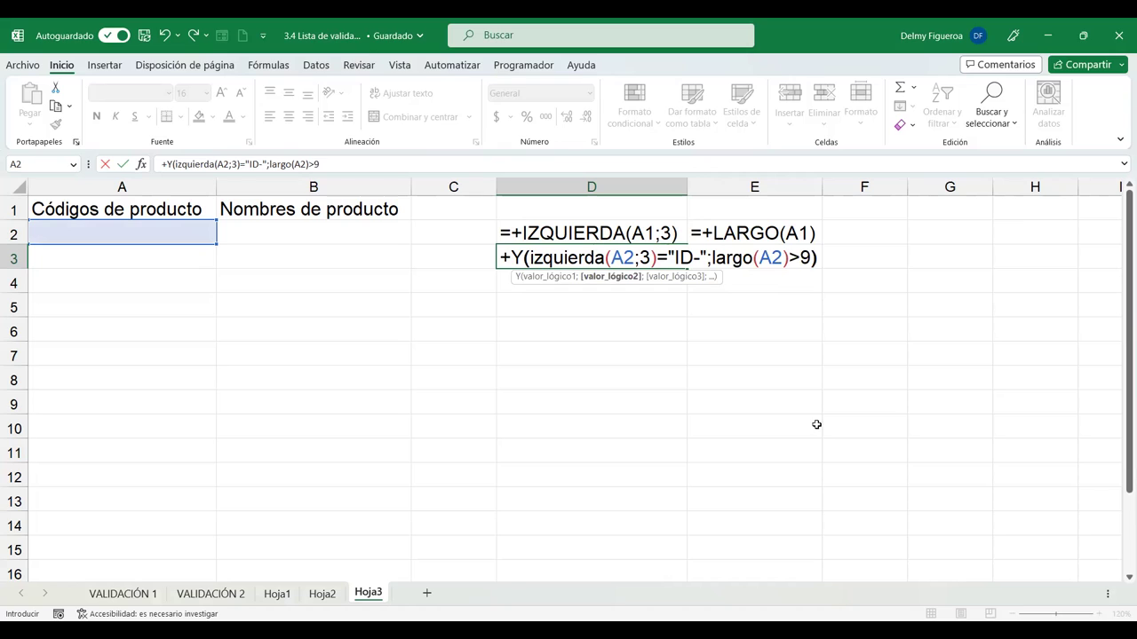
{"action": "type", "text": ")"}
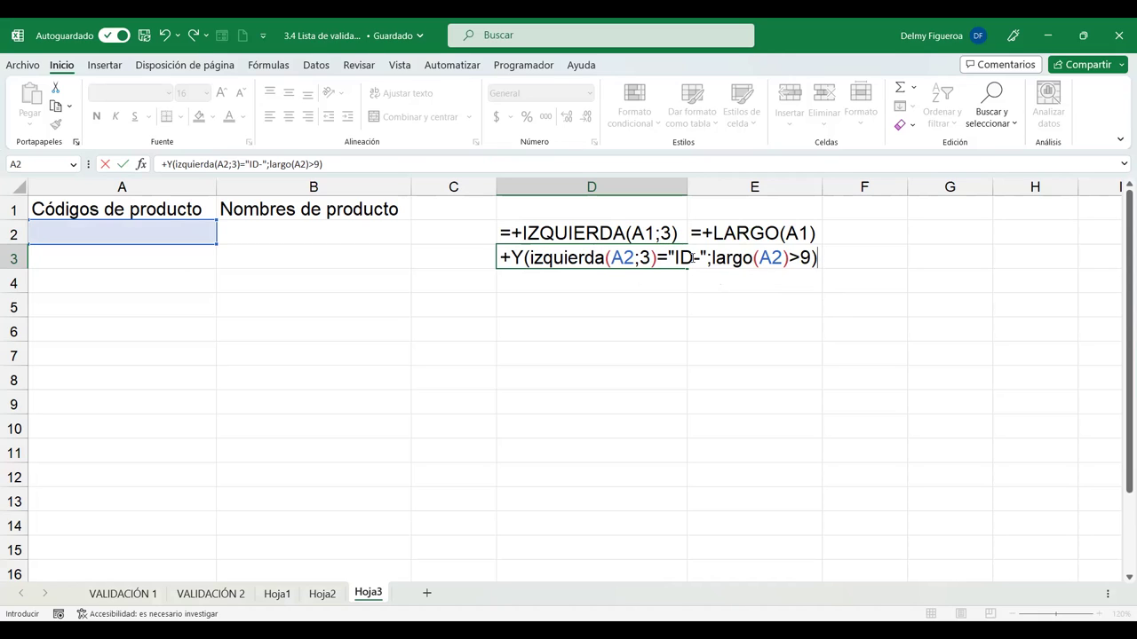
{"action": "left_click", "coordinate": [802, 257]}
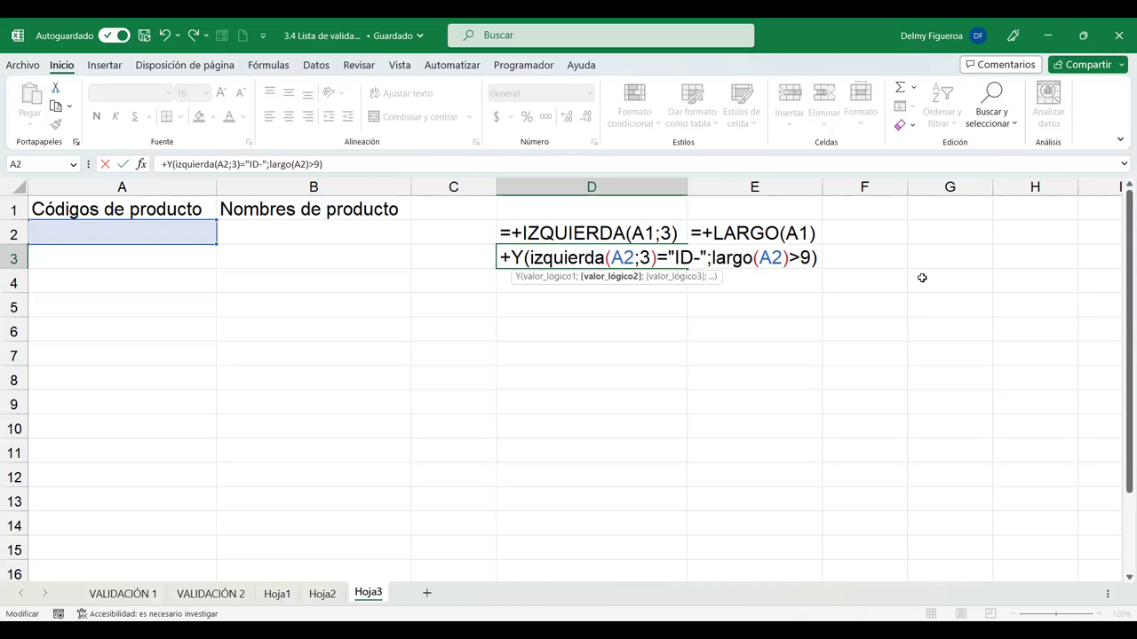
{"action": "key", "text": "Return"}
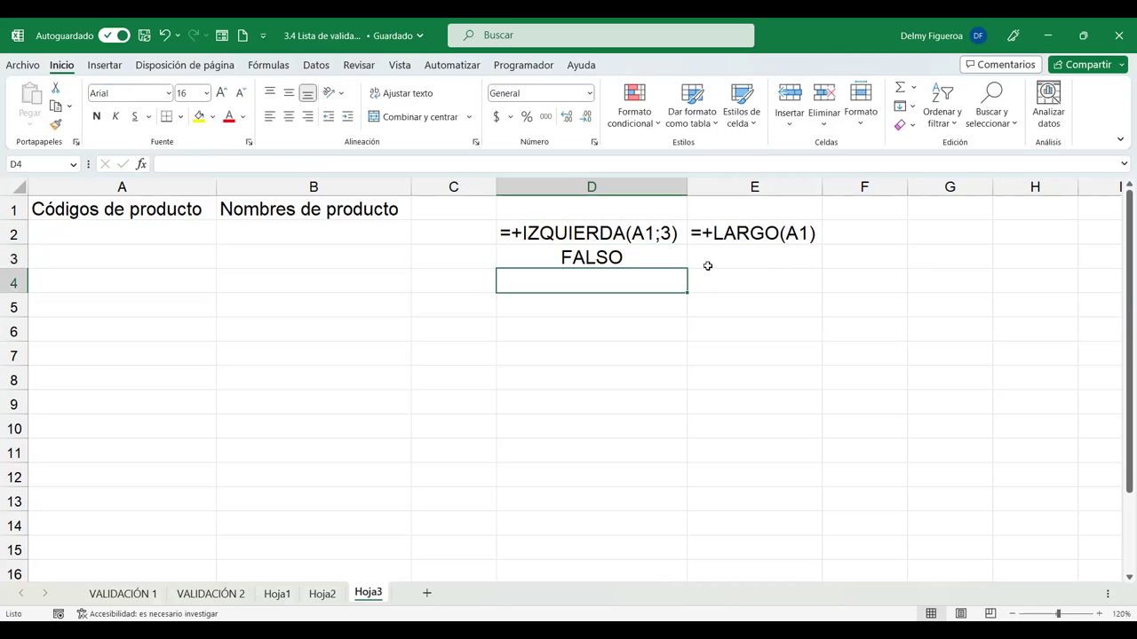
{"action": "left_click", "coordinate": [638, 262]}
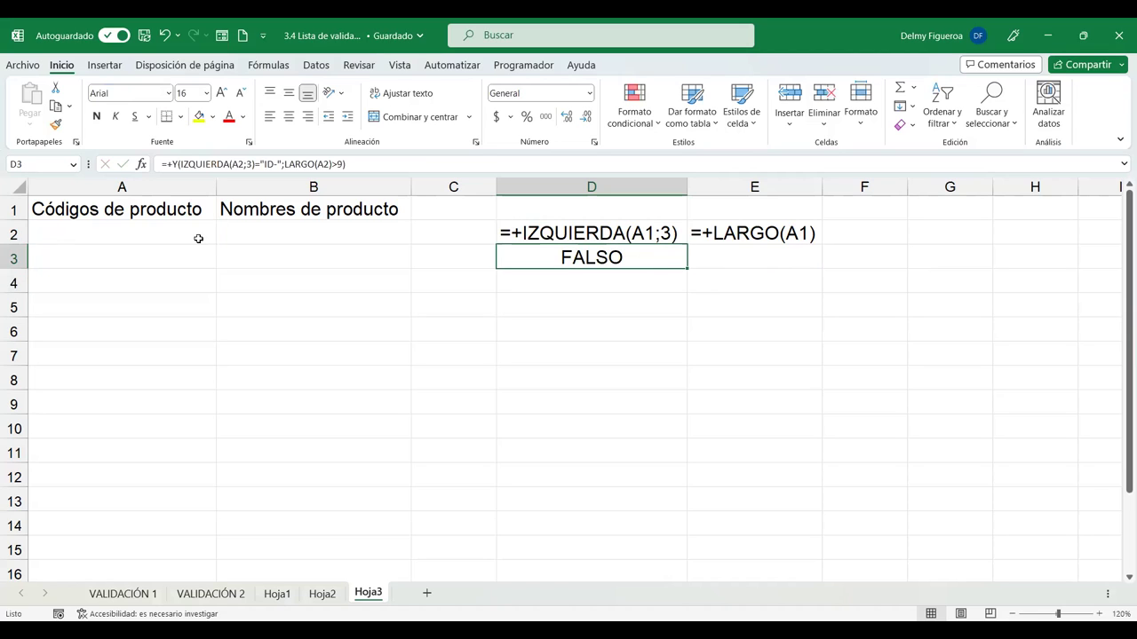
{"action": "left_click", "coordinate": [140, 232]}
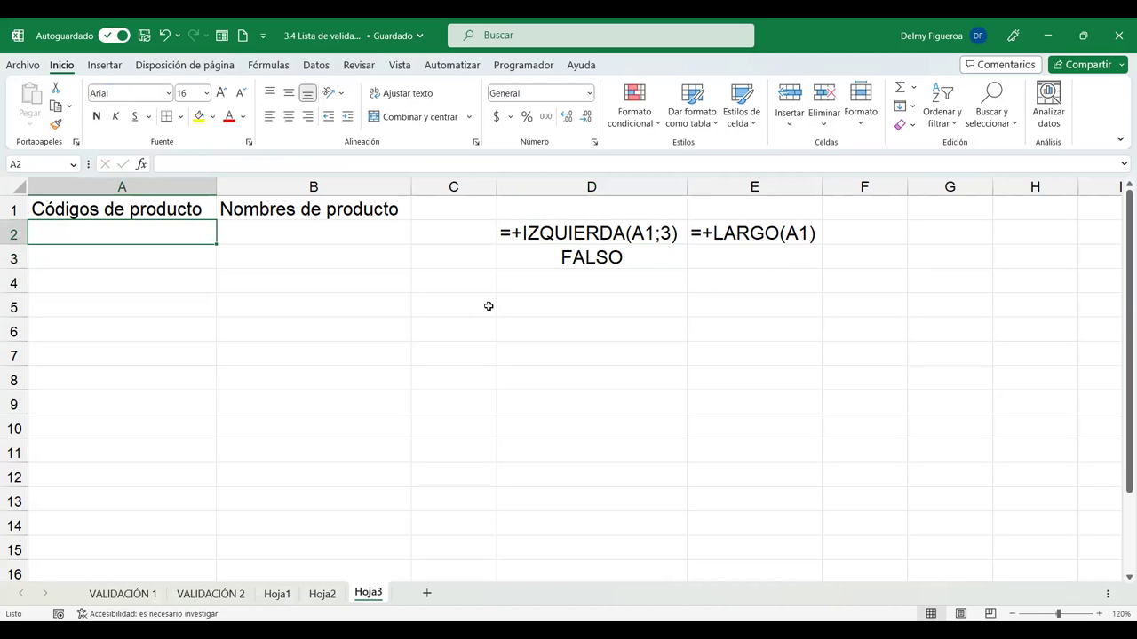
Enter product code ID-1234567 in A2 so D3 shows VERDADERO.
{"action": "type", "text": "ID"}
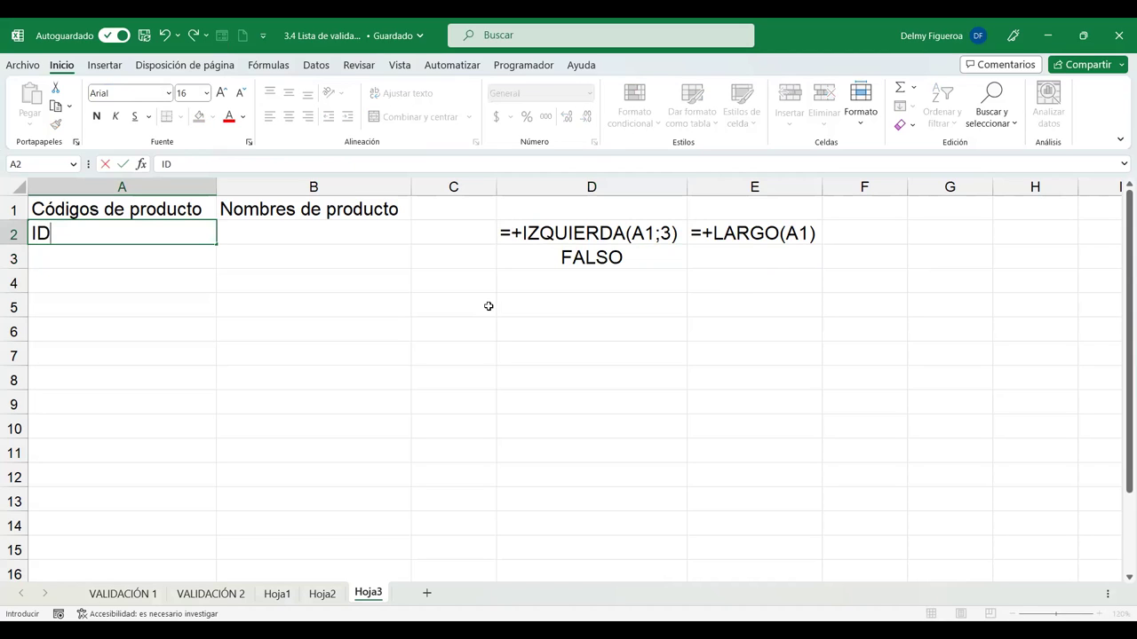
{"action": "type", "text": "-12345"}
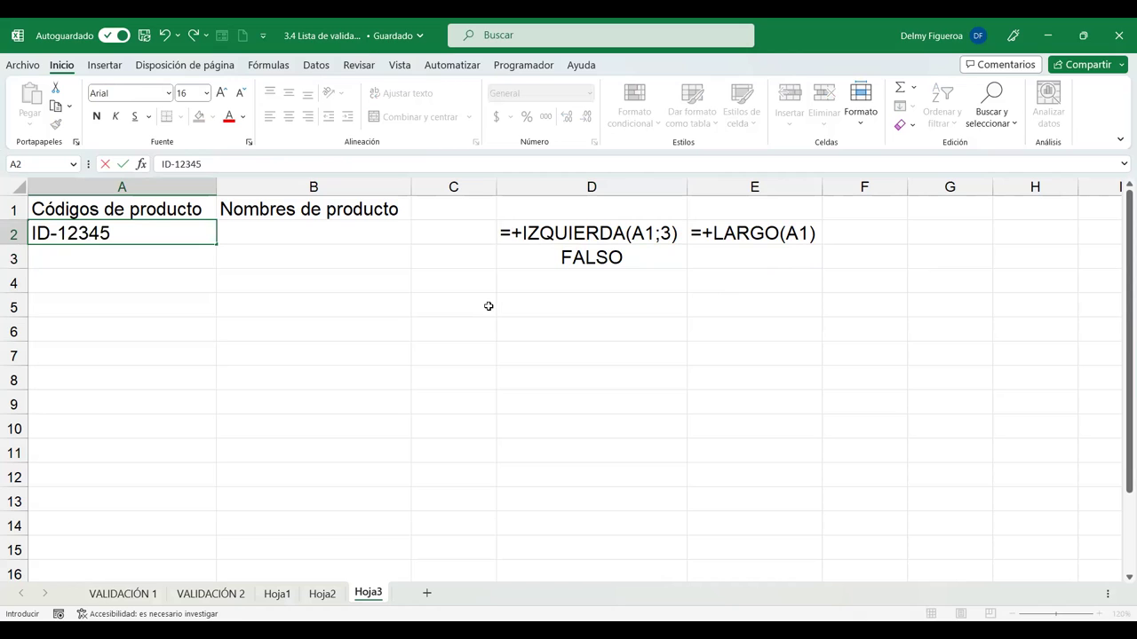
{"action": "key", "text": "Return"}
{"action": "key", "text": "Up"}
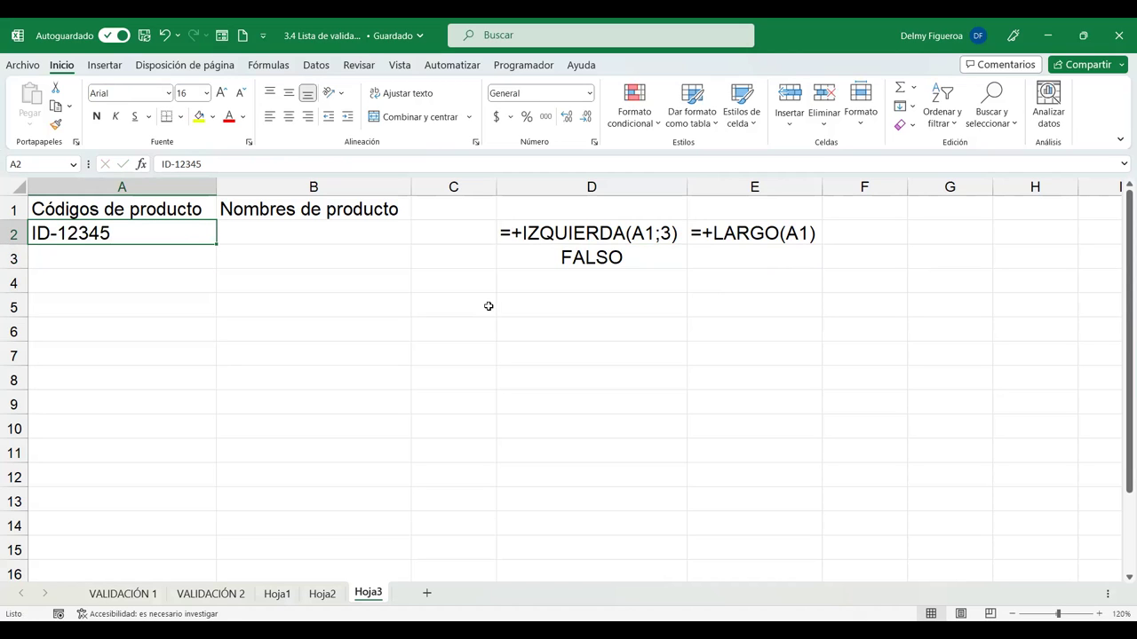
{"action": "left_click_drag", "start_coordinate": [142, 253], "coordinate": [142, 233]}
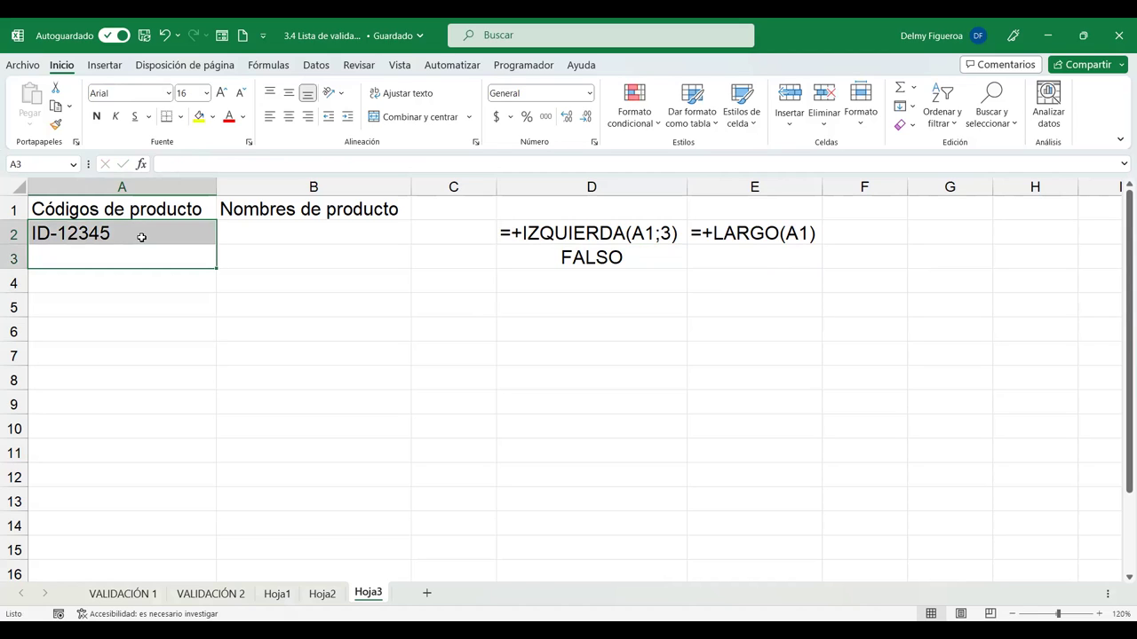
{"action": "double_click", "coordinate": [143, 237]}
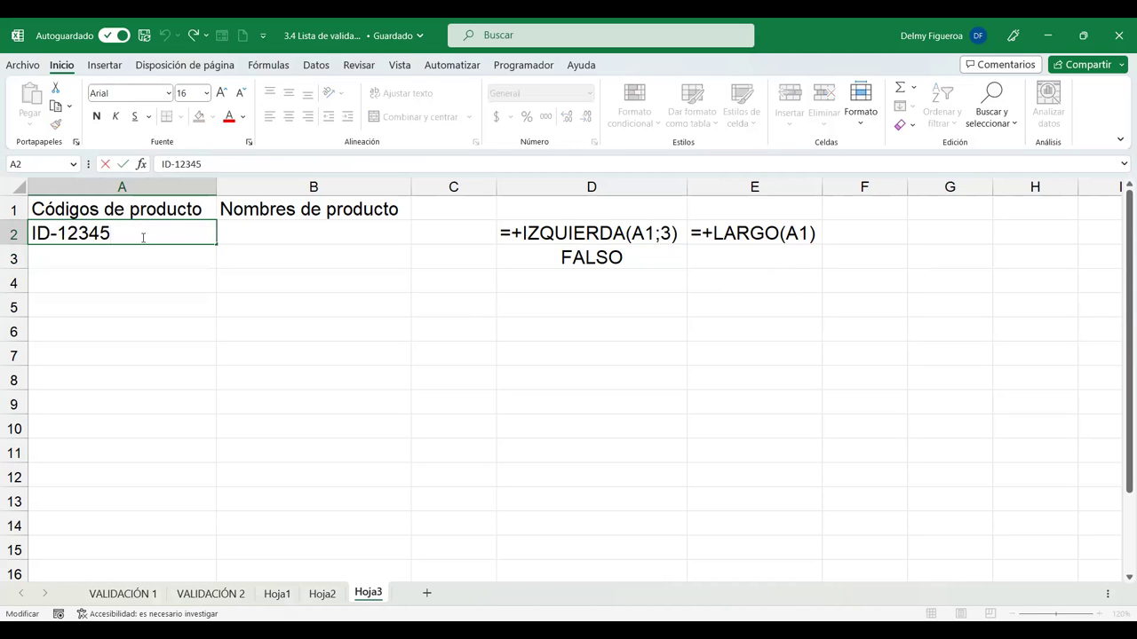
{"action": "type", "text": "67"}
{"action": "key", "text": "Return"}
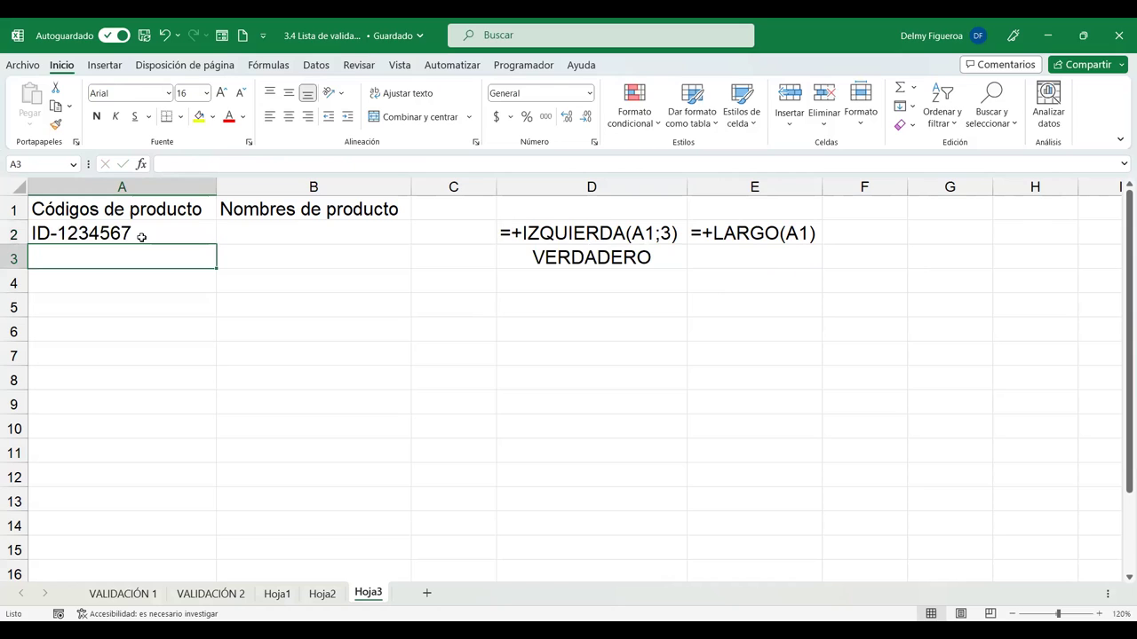
Copy D3's test formula text and select A2:A5.
{"action": "left_click", "coordinate": [595, 257]}
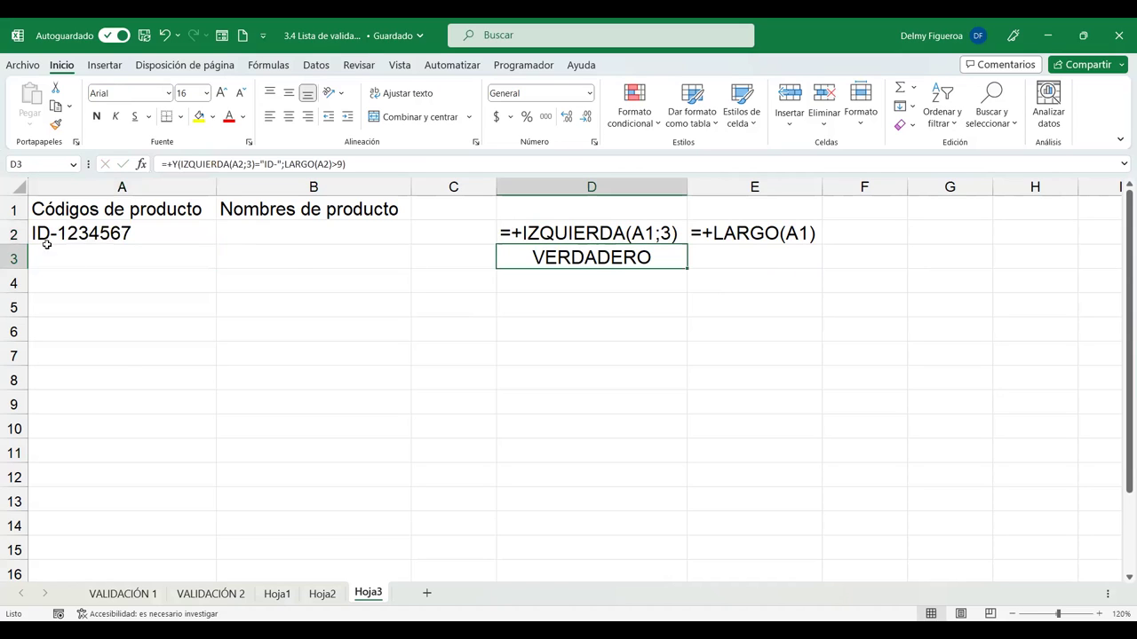
{"action": "key", "text": "F2"}
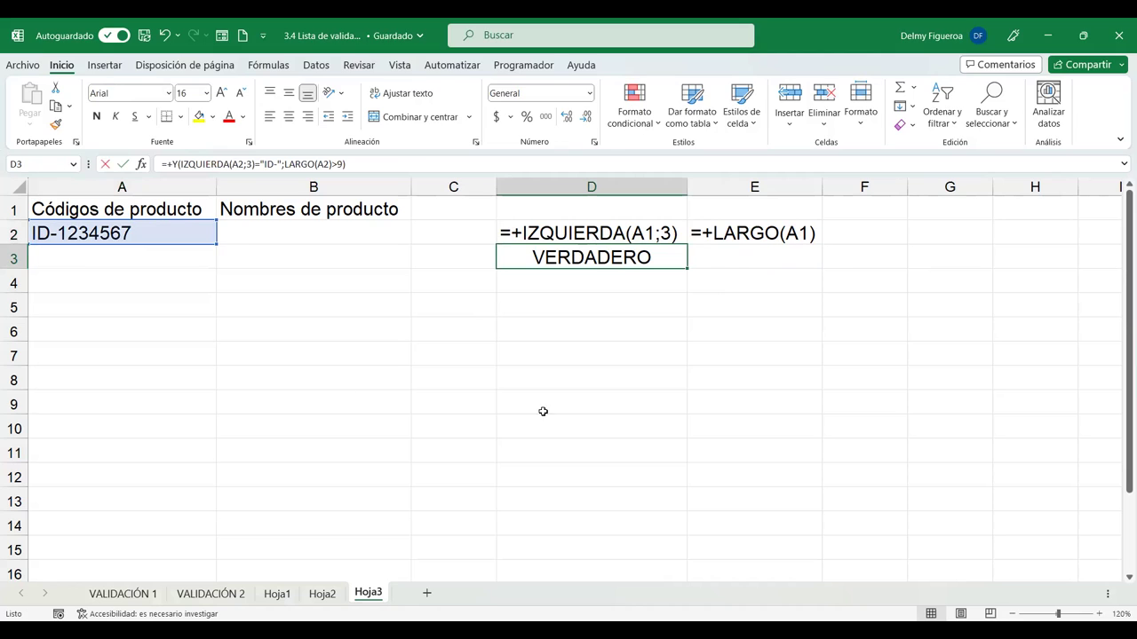
{"action": "left_click_drag", "start_coordinate": [885, 257], "coordinate": [396, 244]}
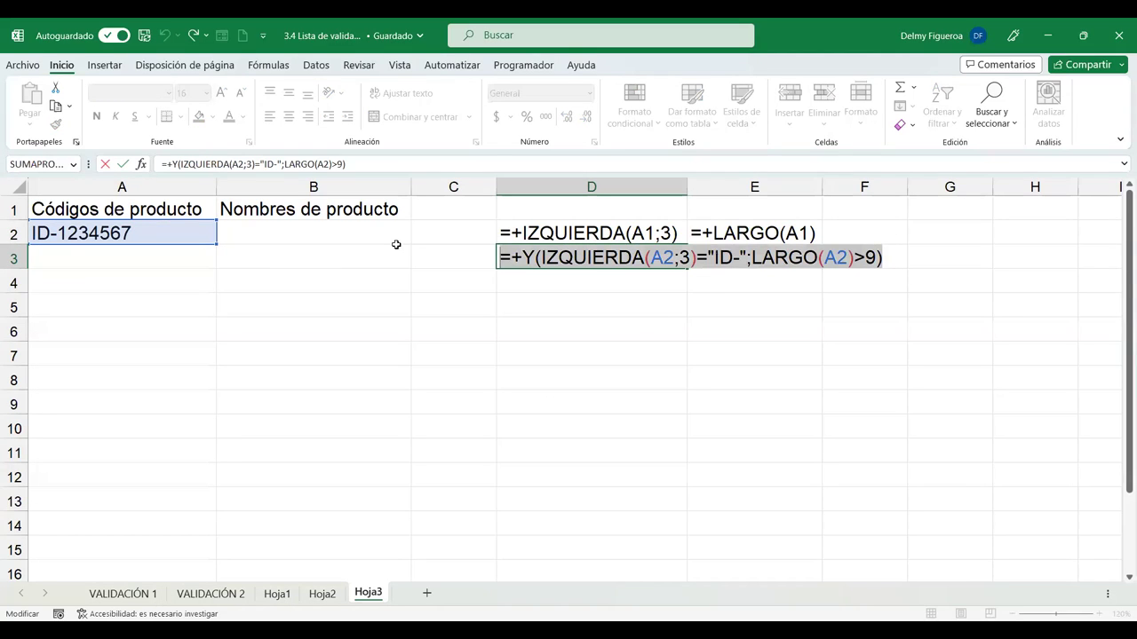
{"action": "key", "text": "ctrl+c"}
{"action": "key", "text": "Return"}
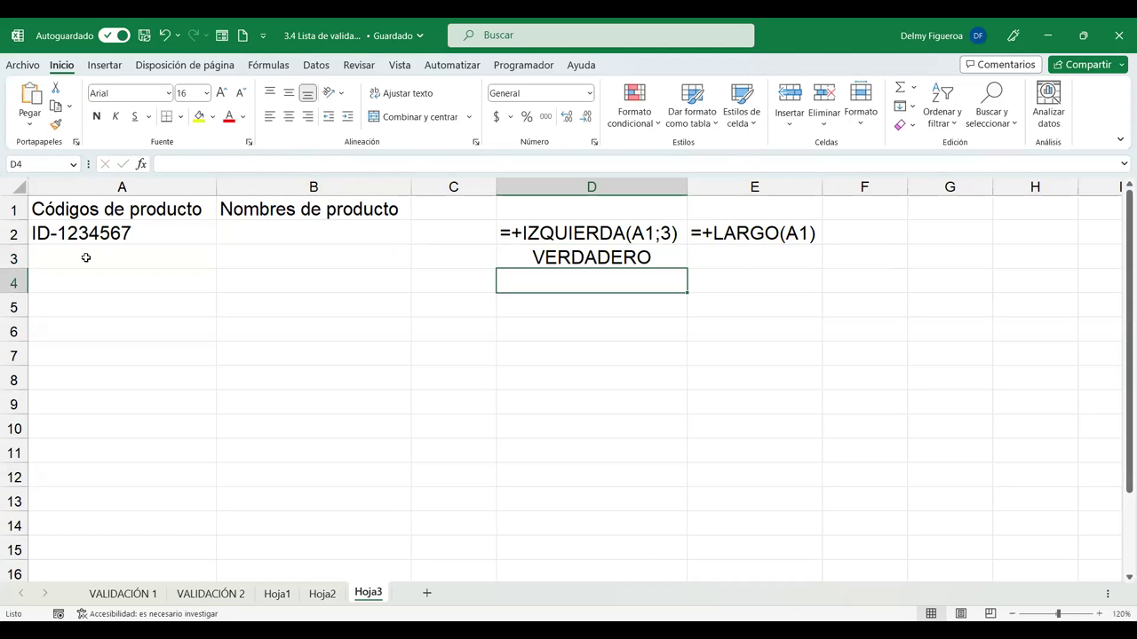
{"action": "left_click_drag", "start_coordinate": [142, 231], "coordinate": [140, 304]}
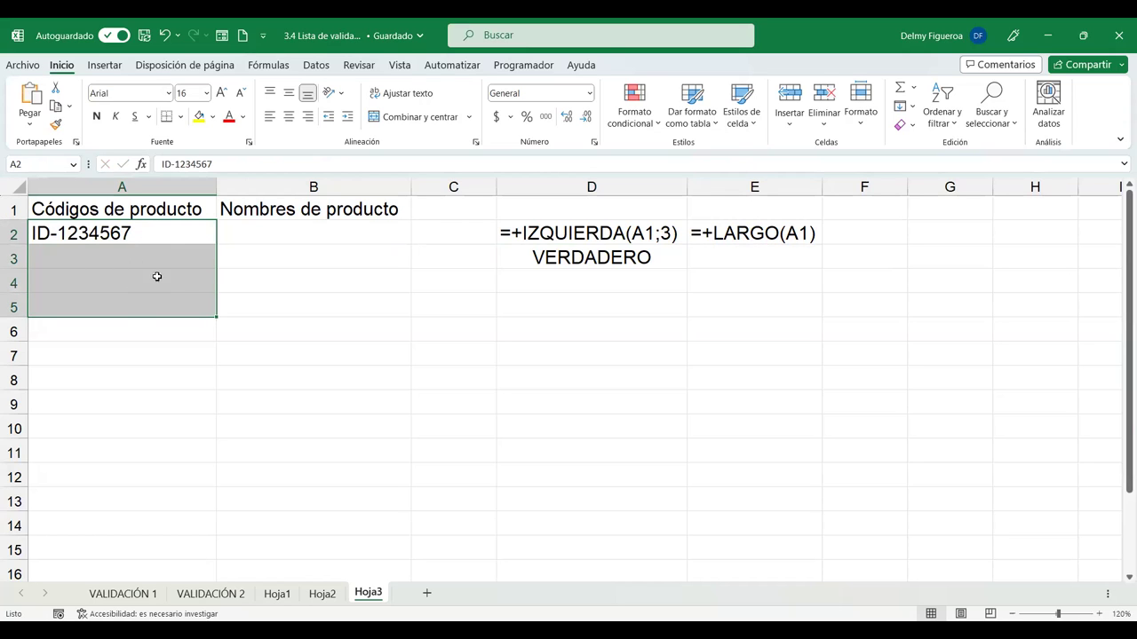
Apply custom validation =Y(IZQUIERDA(A2;3)="ID-";LARGO(A2)>9) to A2:A5.
{"action": "left_click", "coordinate": [316, 65]}
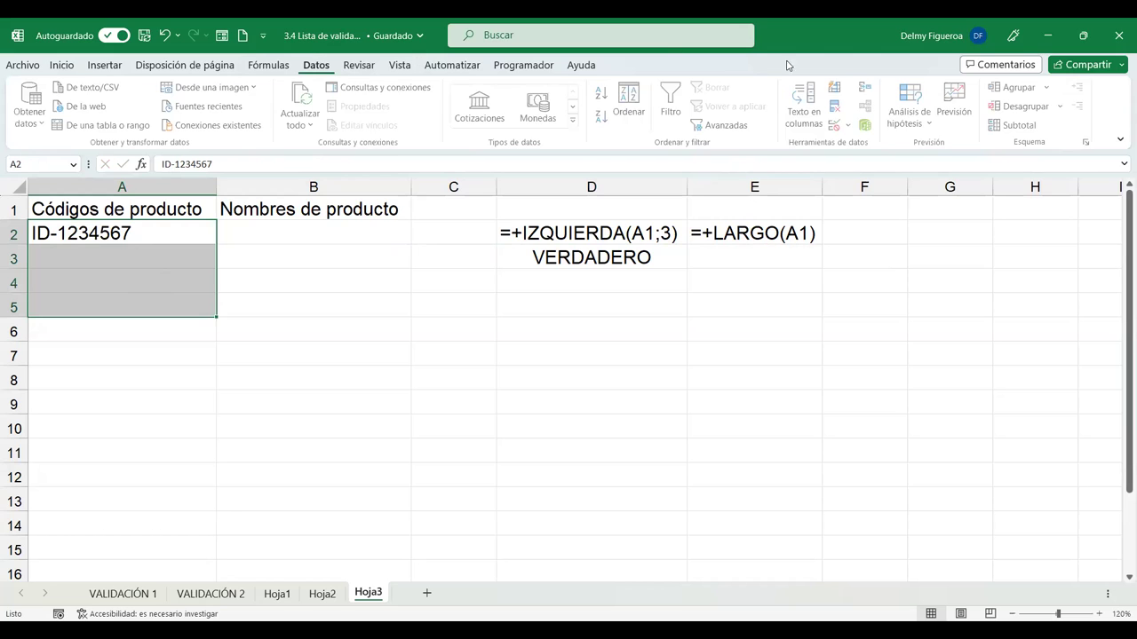
{"action": "left_click", "coordinate": [834, 129]}
{"action": "left_click", "coordinate": [482, 222]}
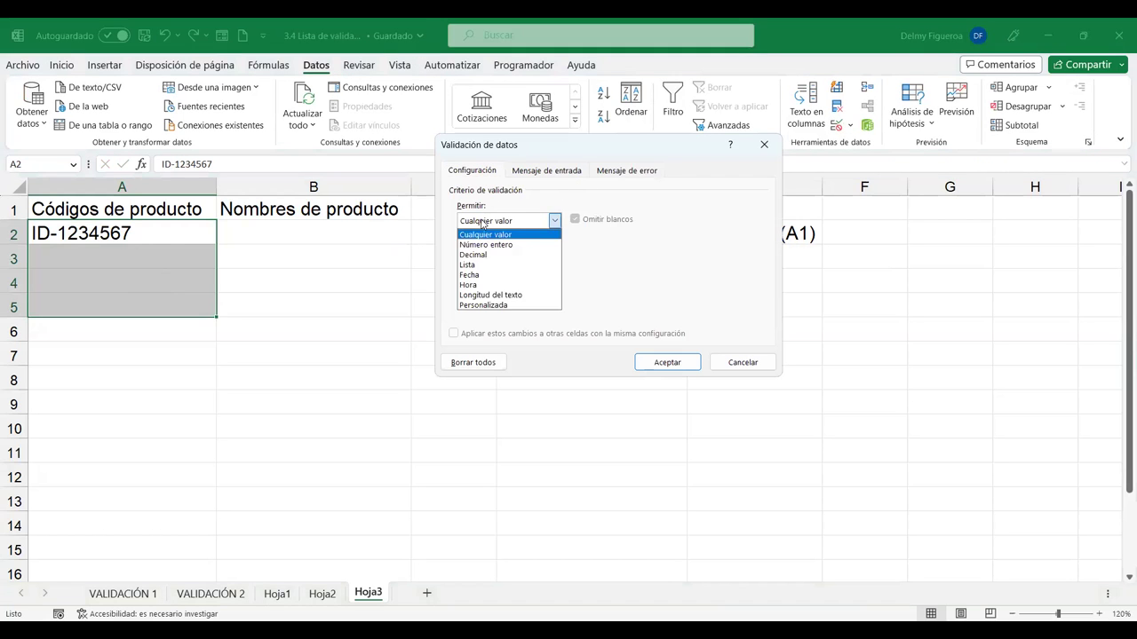
{"action": "left_click", "coordinate": [486, 305]}
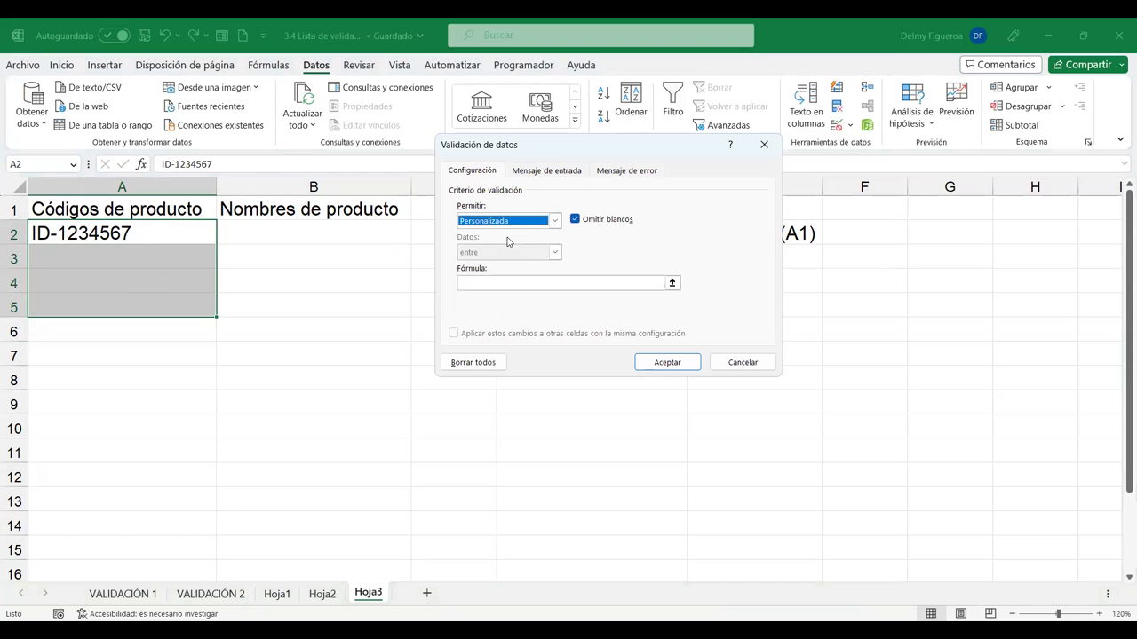
{"action": "left_click", "coordinate": [504, 283]}
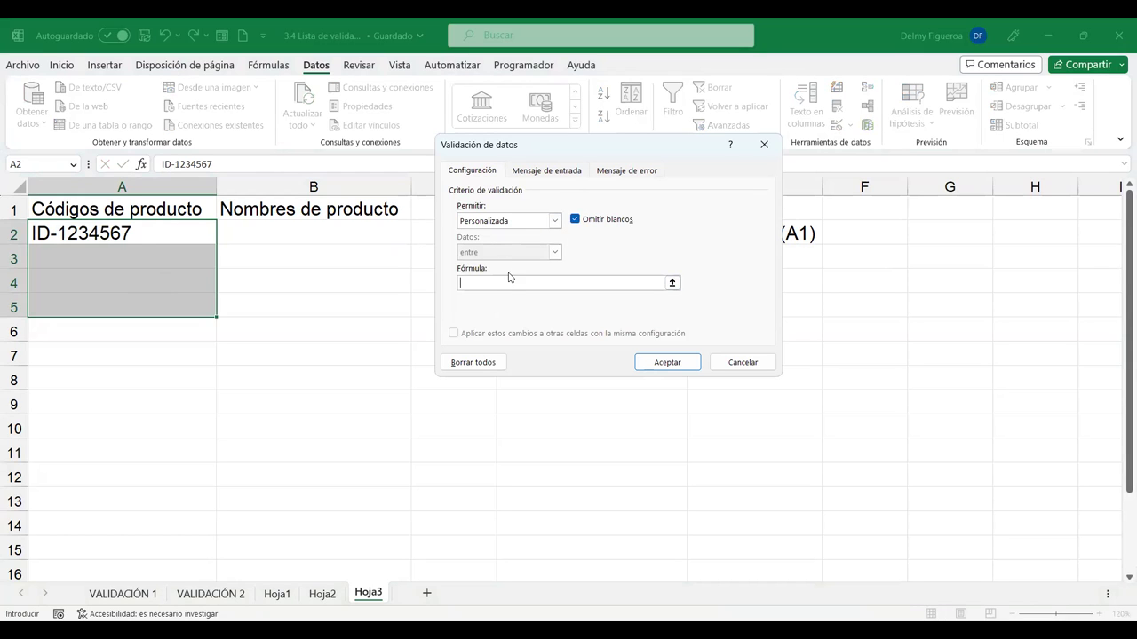
{"action": "key", "text": "ctrl+v"}
{"action": "left_click", "coordinate": [468, 283]}
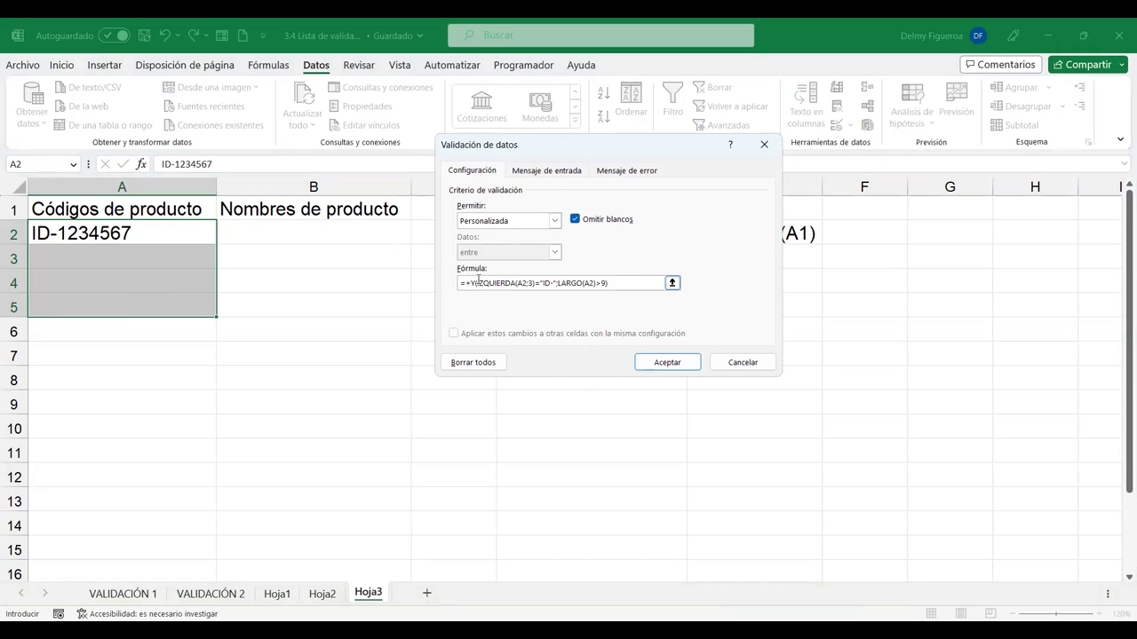
{"action": "key", "text": "BackSpace"}
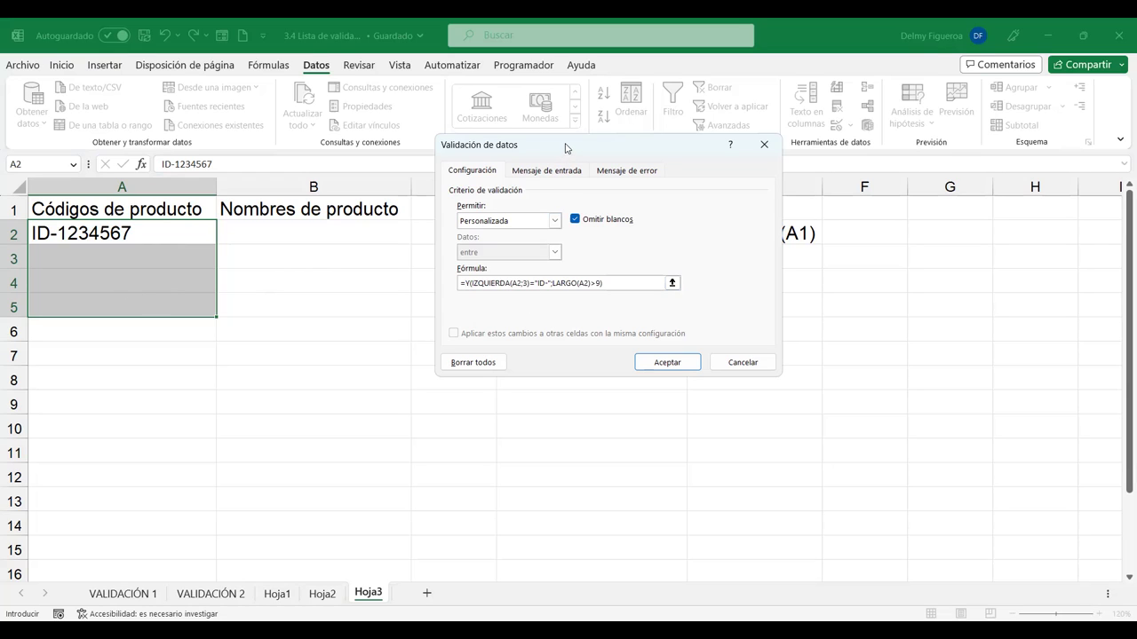
{"action": "left_click", "coordinate": [463, 283]}
{"action": "left_click", "coordinate": [679, 364]}
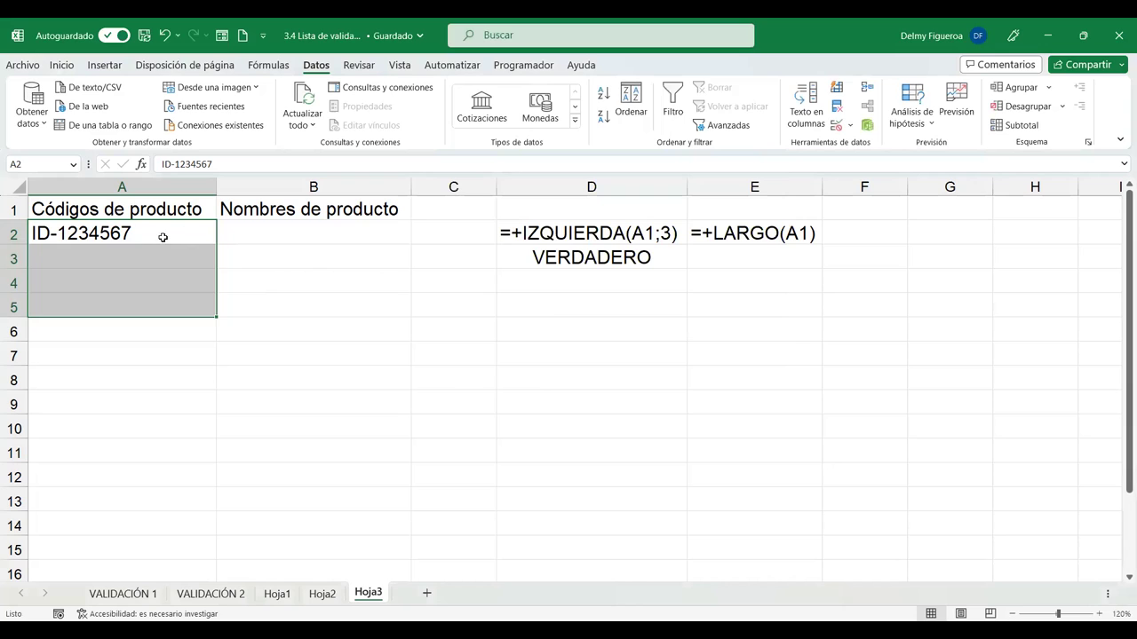
{"action": "left_click", "coordinate": [160, 234]}
{"action": "key", "text": "BackSpace"}
{"action": "type", "text": "ID-123"}
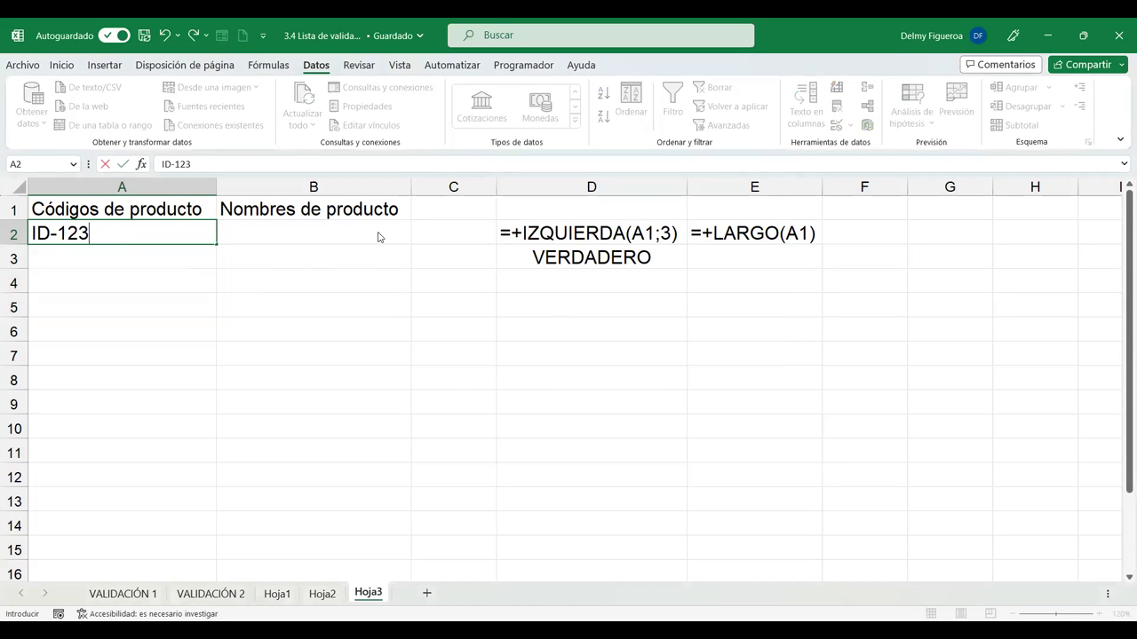
{"action": "key", "text": "Return"}
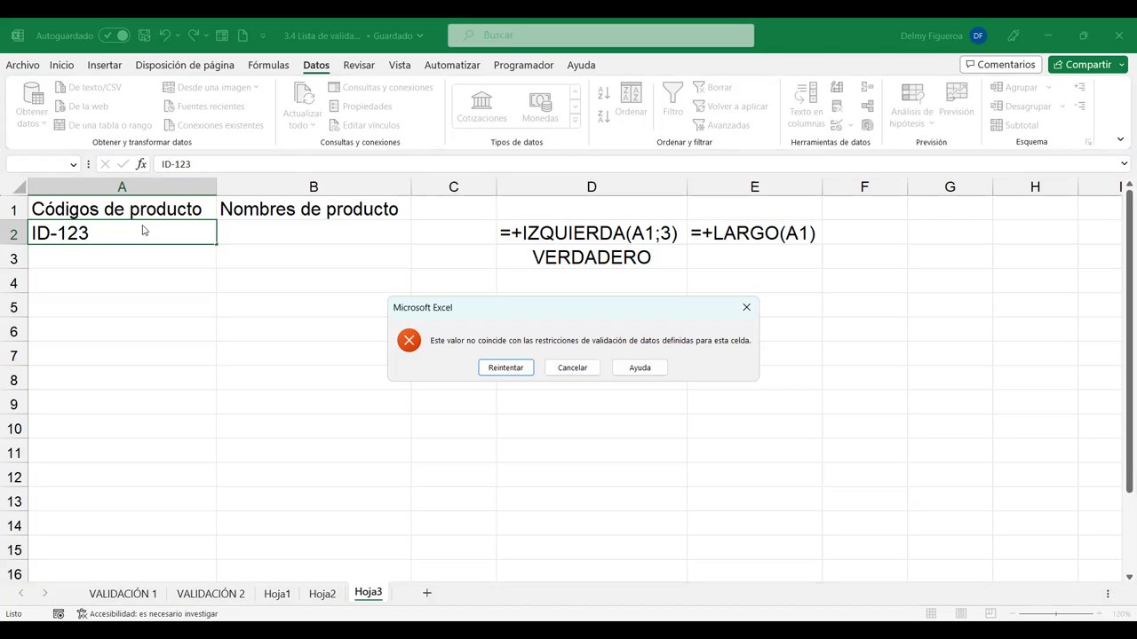
{"action": "key", "text": "Escape"}
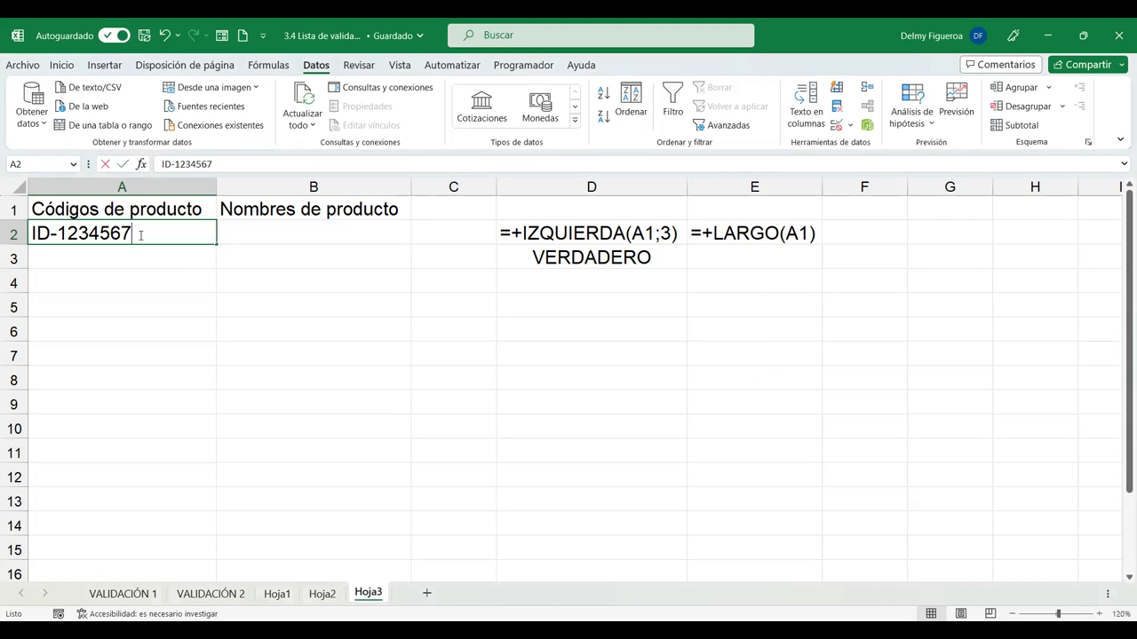
{"action": "type", "text": "1234567890"}
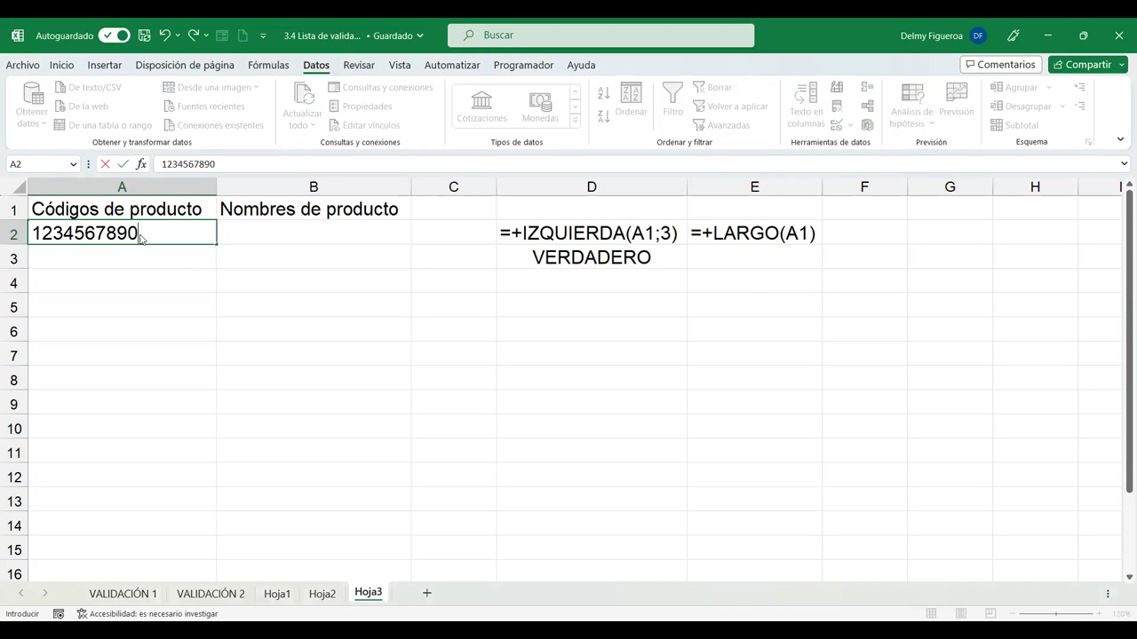
{"action": "key", "text": "Return"}
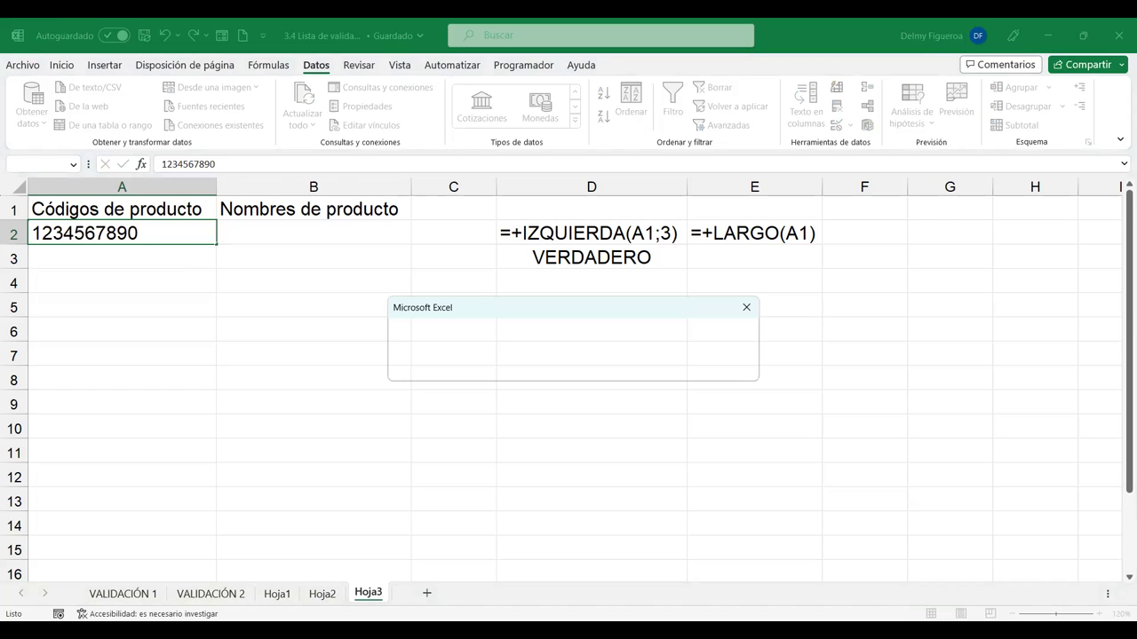
{"action": "key", "text": "Escape"}
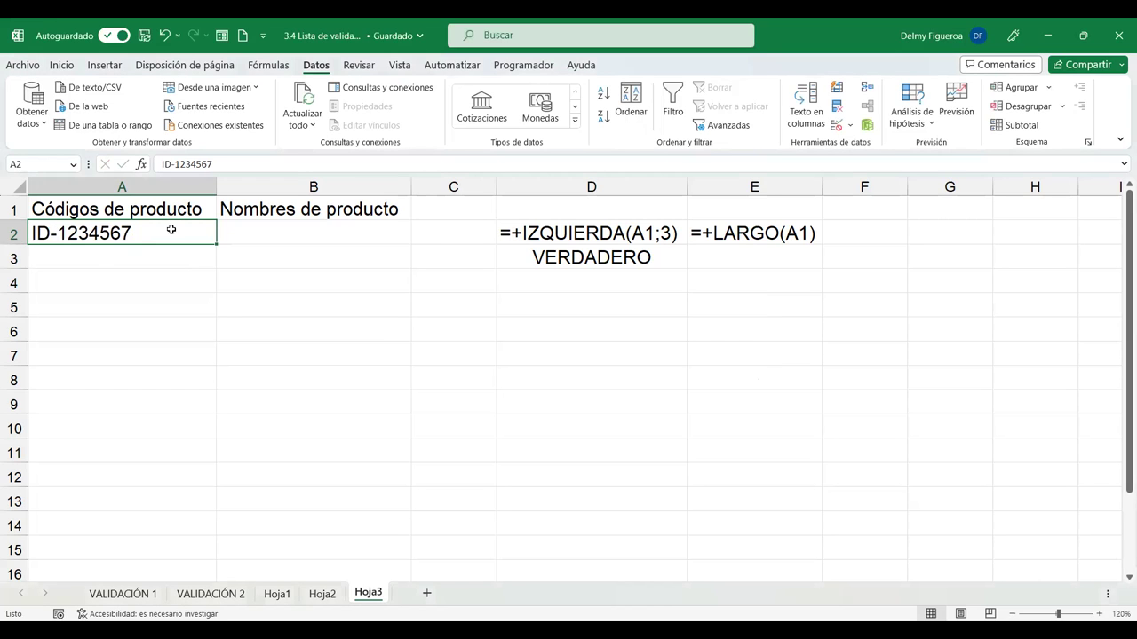
Enter the valid code ID-12345678 in A2 and reselect the cell.
{"action": "type", "text": "ID-12345678"}
{"action": "key", "text": "Return"}
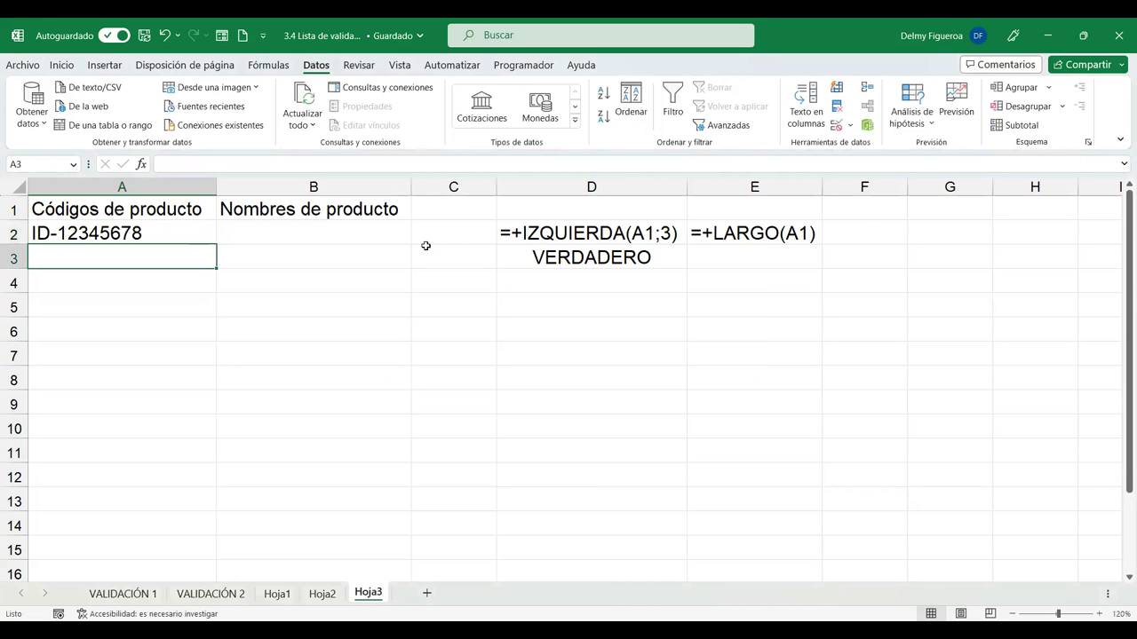
{"action": "left_click", "coordinate": [197, 225]}
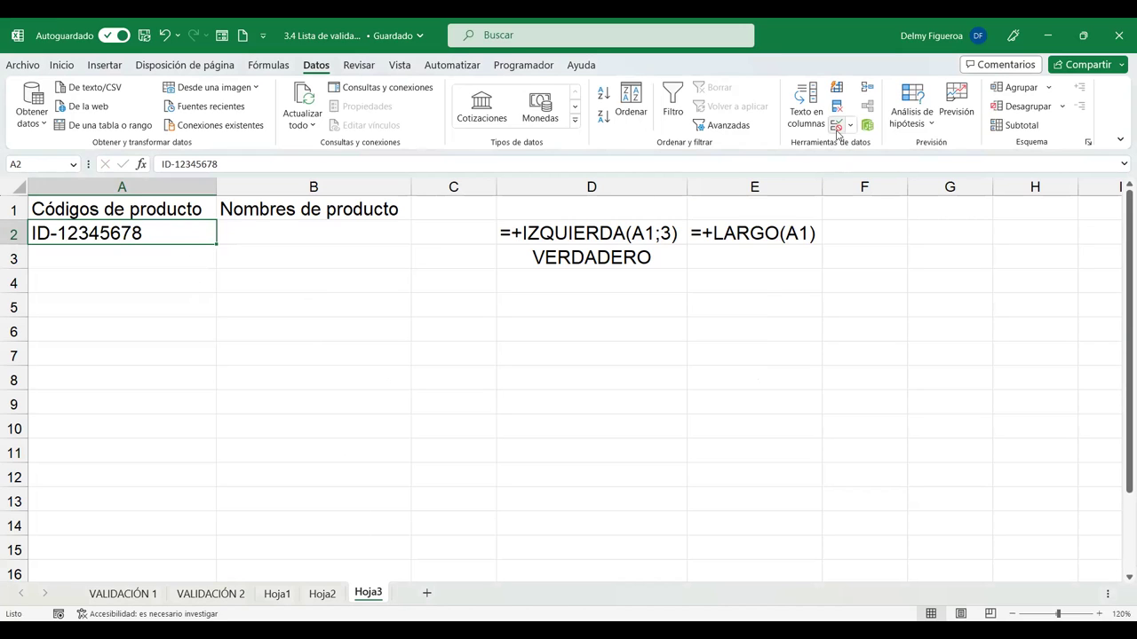
{"action": "left_click", "coordinate": [837, 130]}
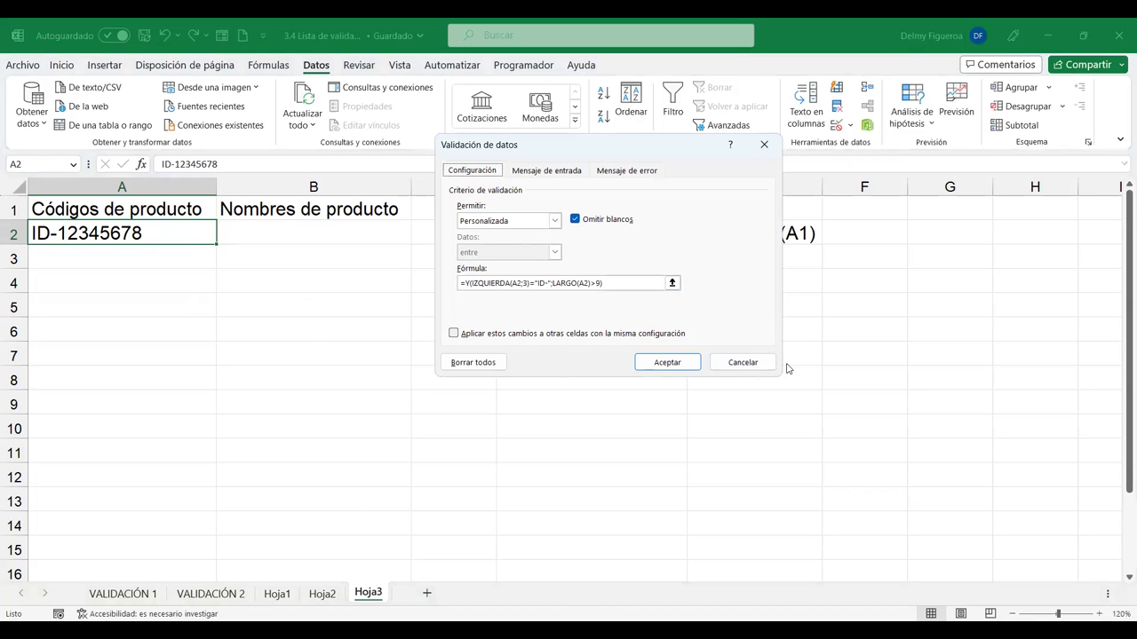
{"action": "left_click", "coordinate": [755, 363]}
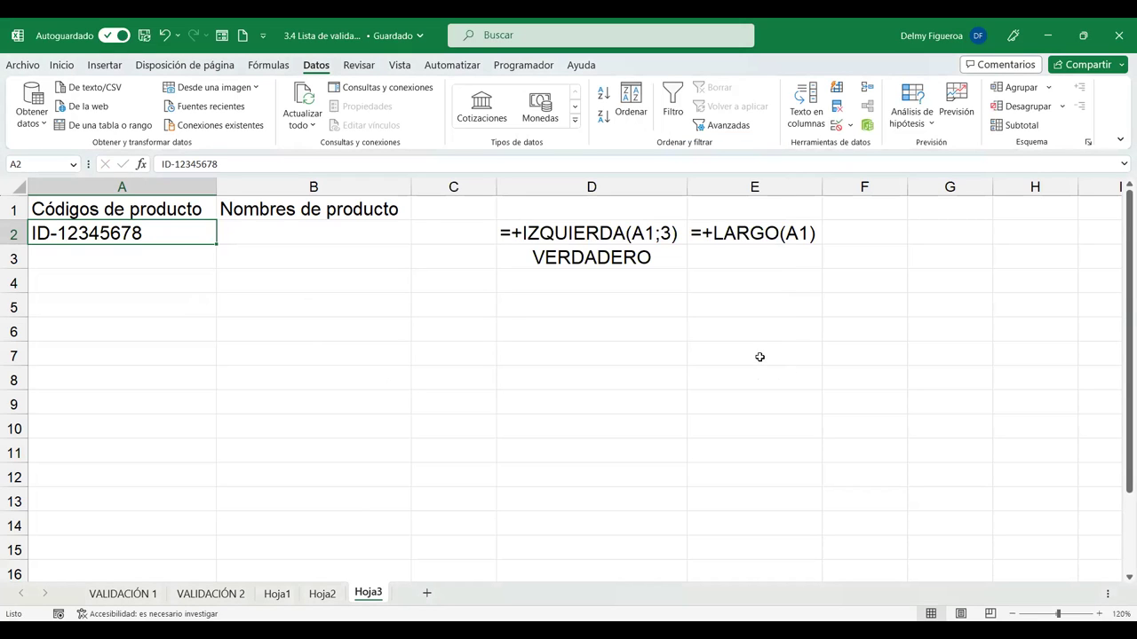
{"action": "left_click", "coordinate": [760, 357]}
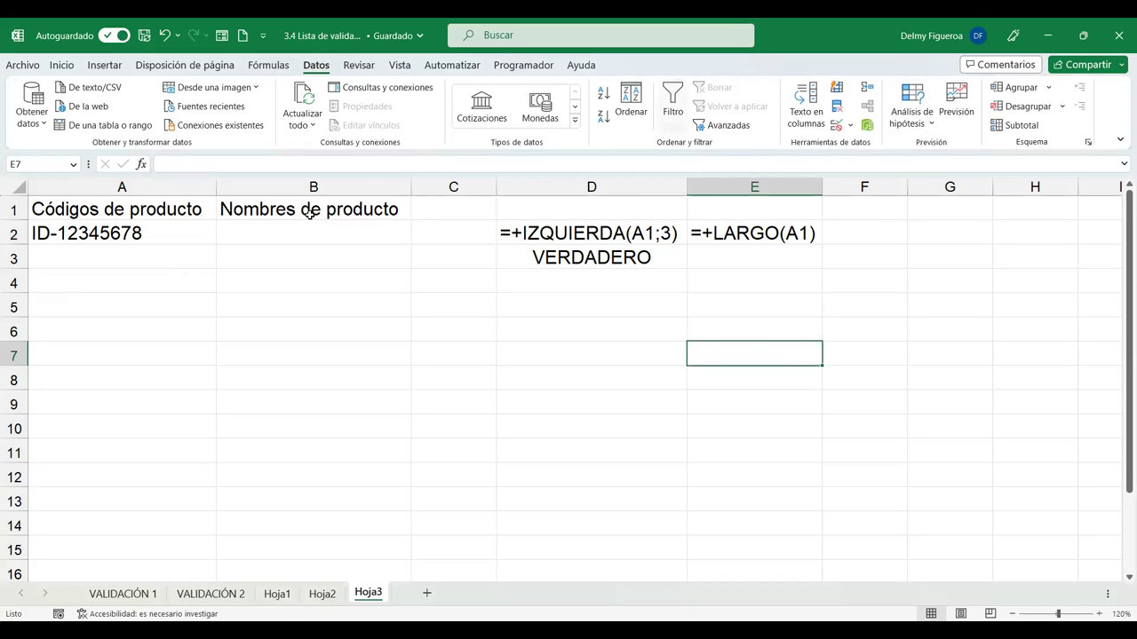
{"action": "left_click", "coordinate": [24, 66]}
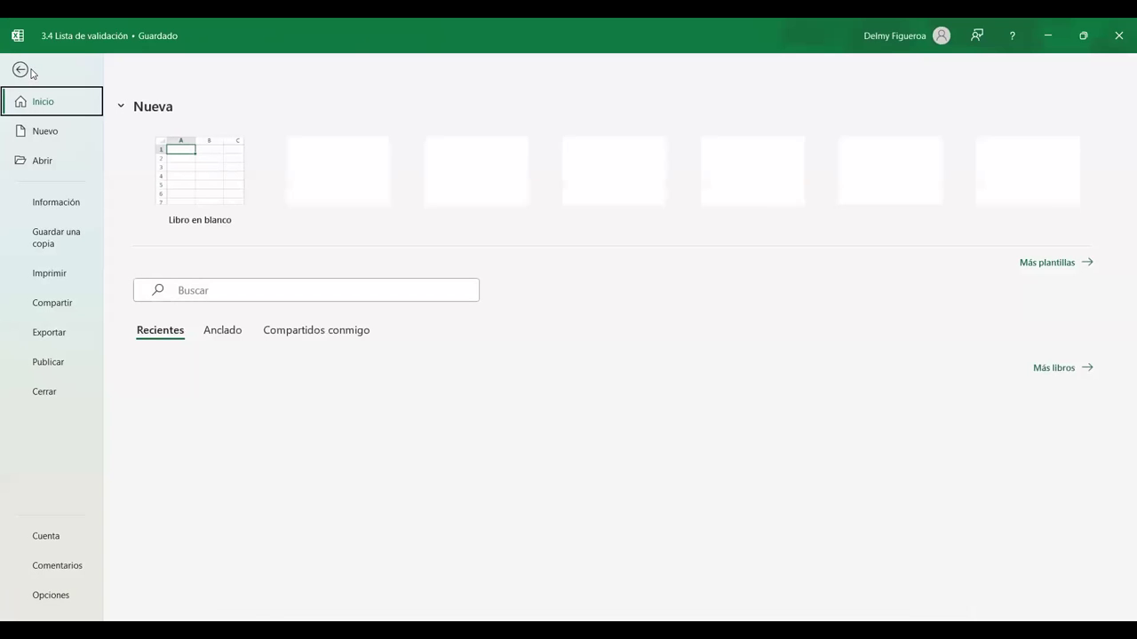
{"action": "left_click", "coordinate": [1066, 262]}
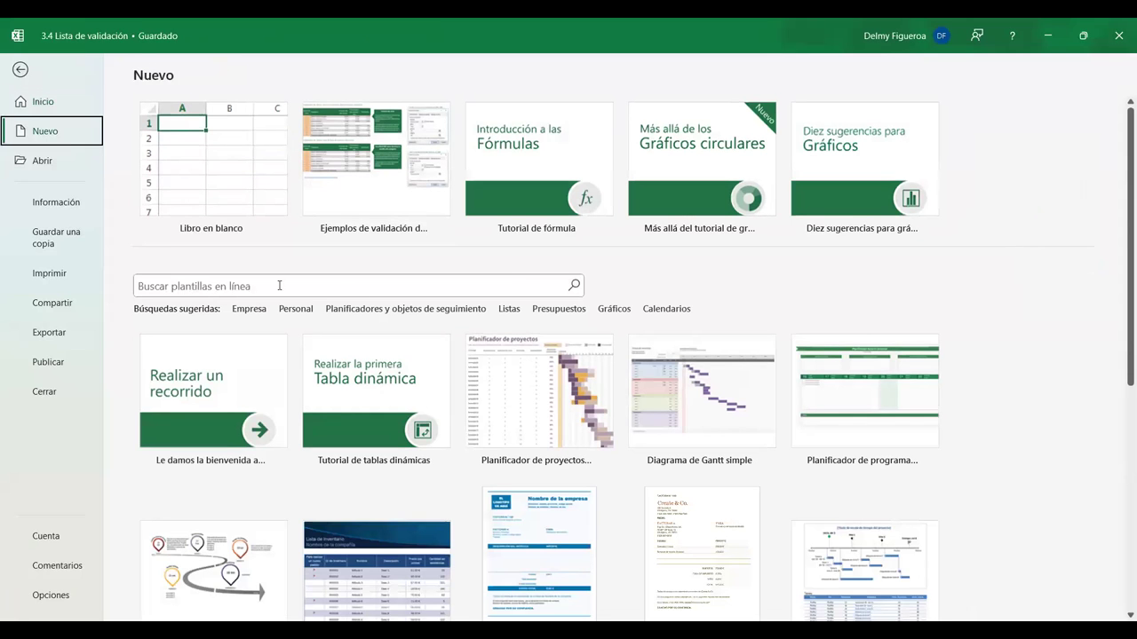
{"action": "left_click", "coordinate": [277, 285]}
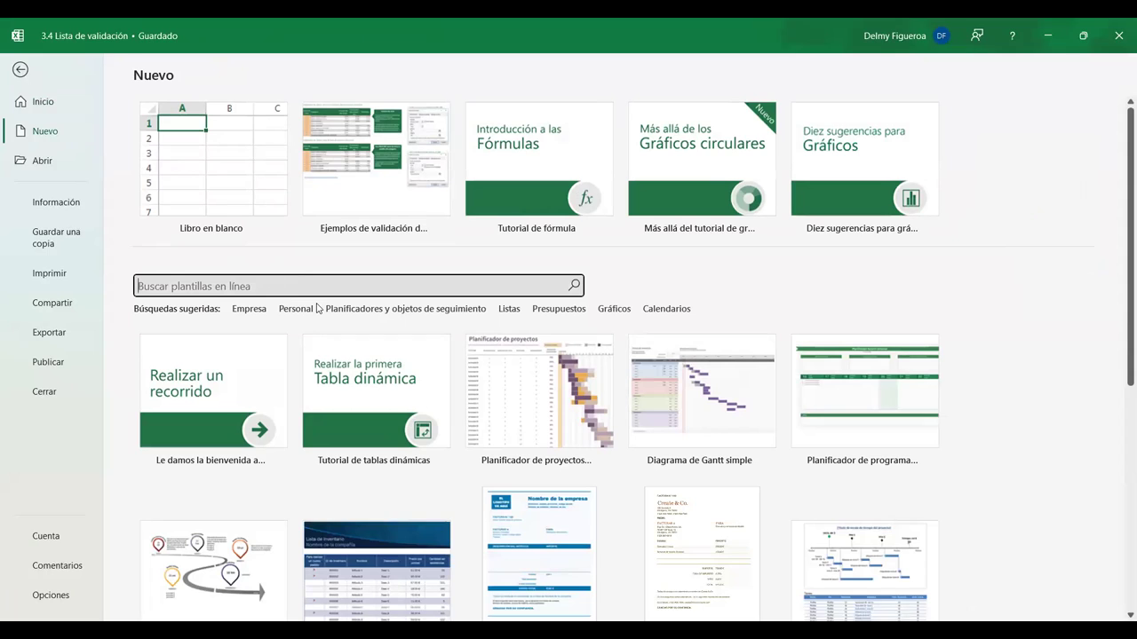
{"action": "type", "text": "validación de datos"}
{"action": "key", "text": "Return"}
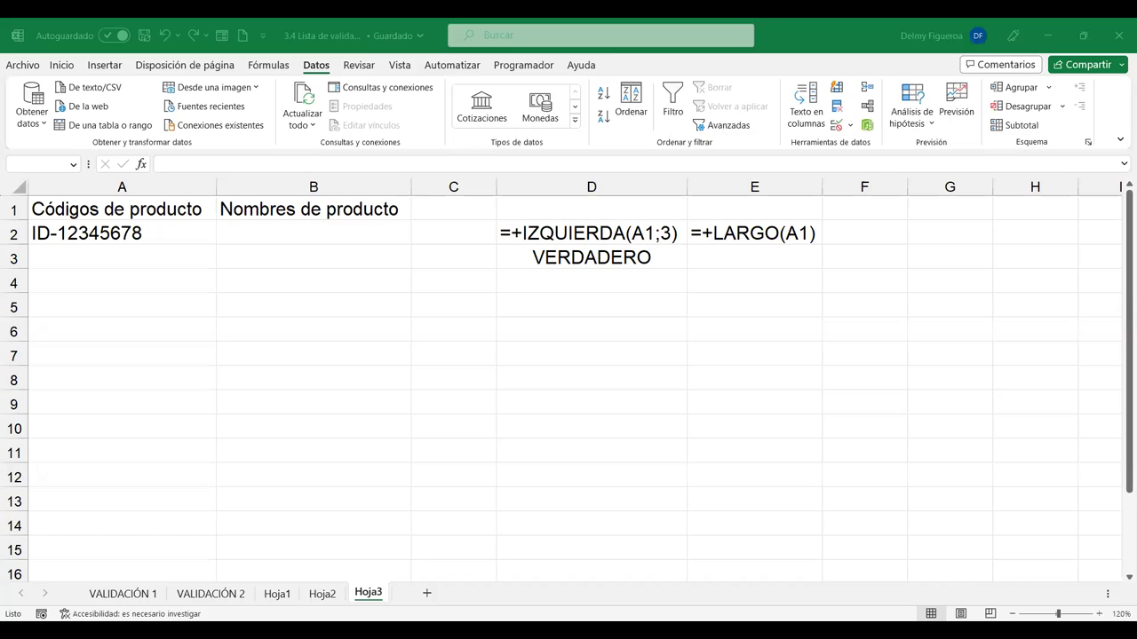
{"action": "left_click", "coordinate": [725, 279]}
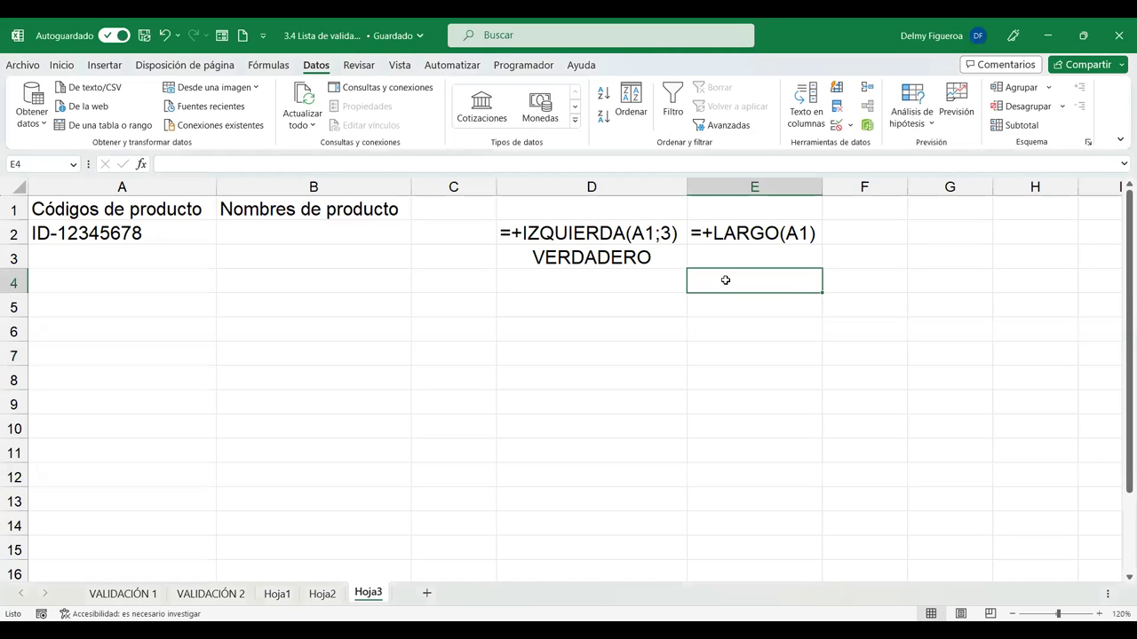